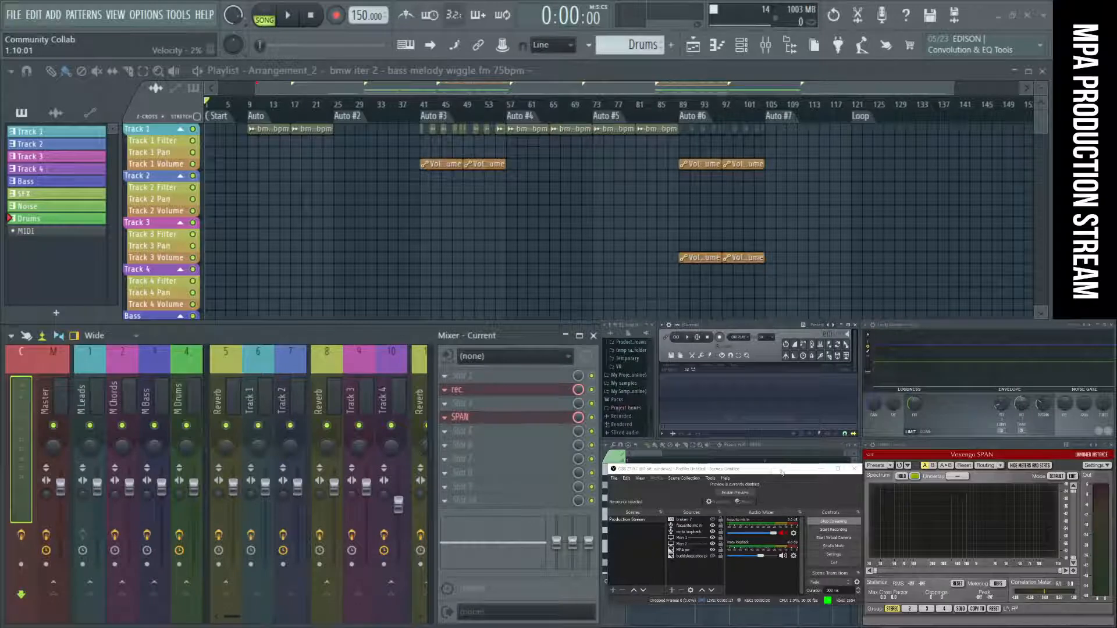
# Reposition the OBS window, switch to the Restream dashboard and unmute the microphone in the OBS audio mixer.
pyautogui.moveTo(769, 471); pyautogui.dragTo(788, 477)
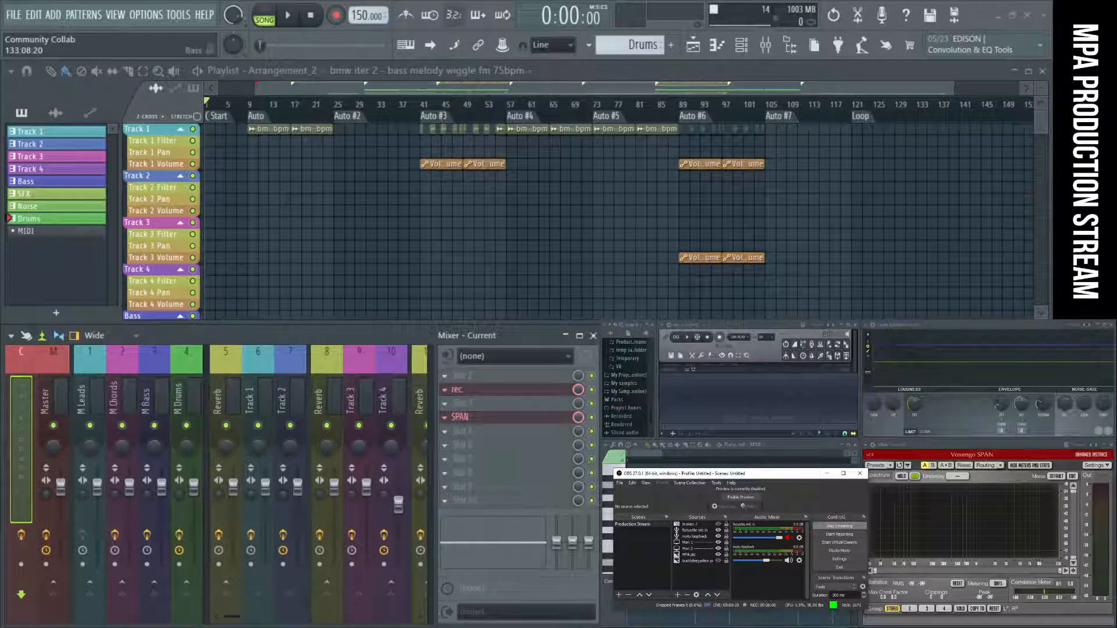
pyautogui.hotkey('alt', 'Tab')
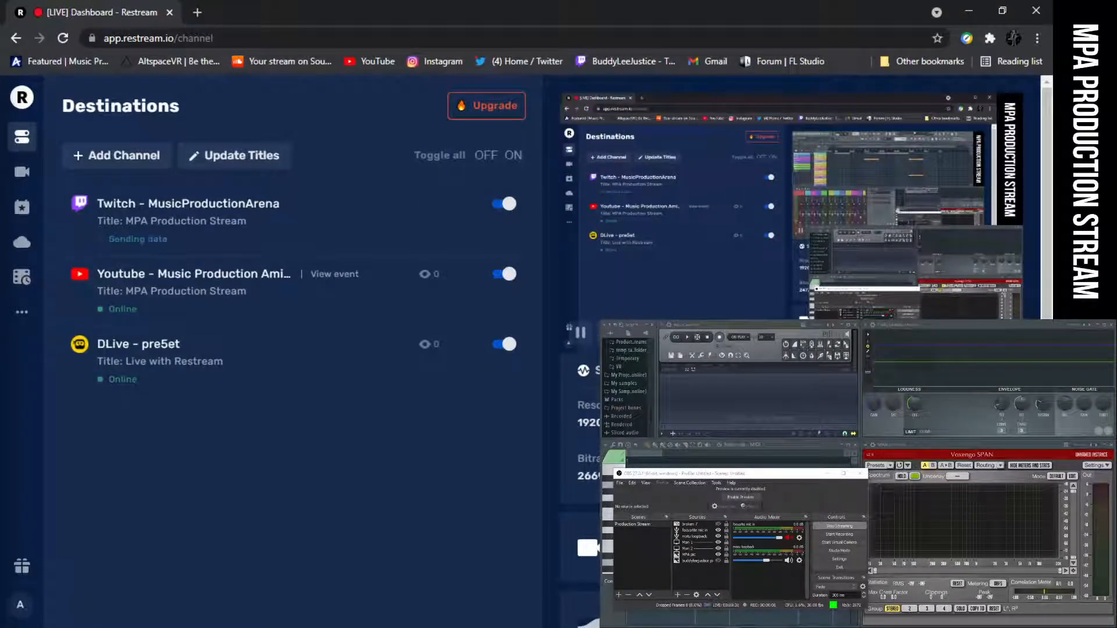
pyautogui.click(787, 539)
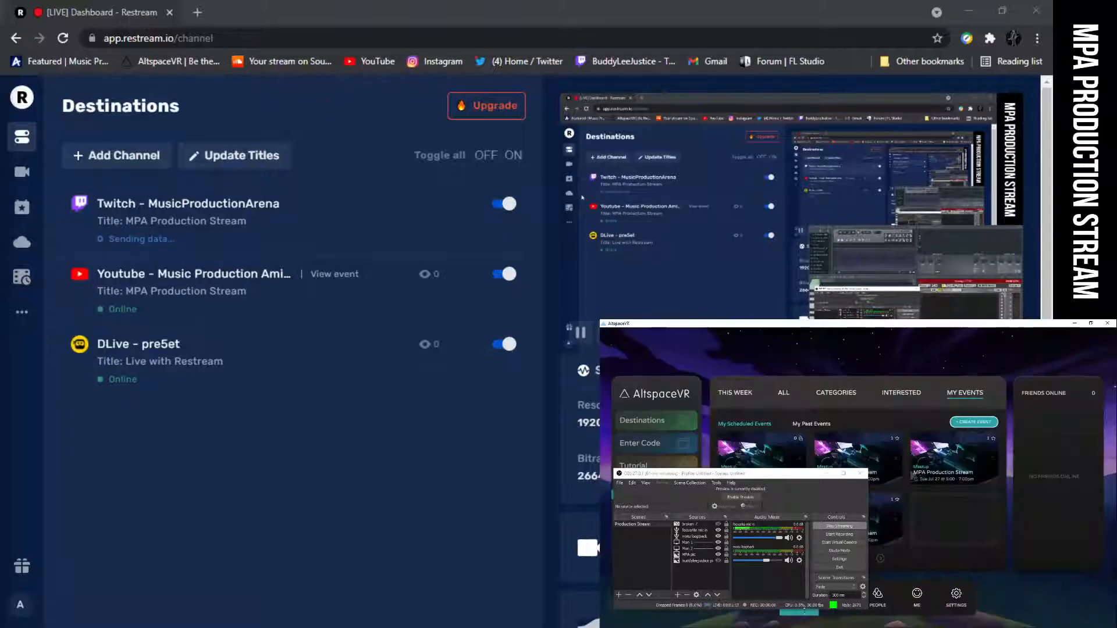
# Minimize OBS, enter the live MPA Production Stream event in AltspaceVR and dismiss its tip.
pyautogui.click(827, 474)
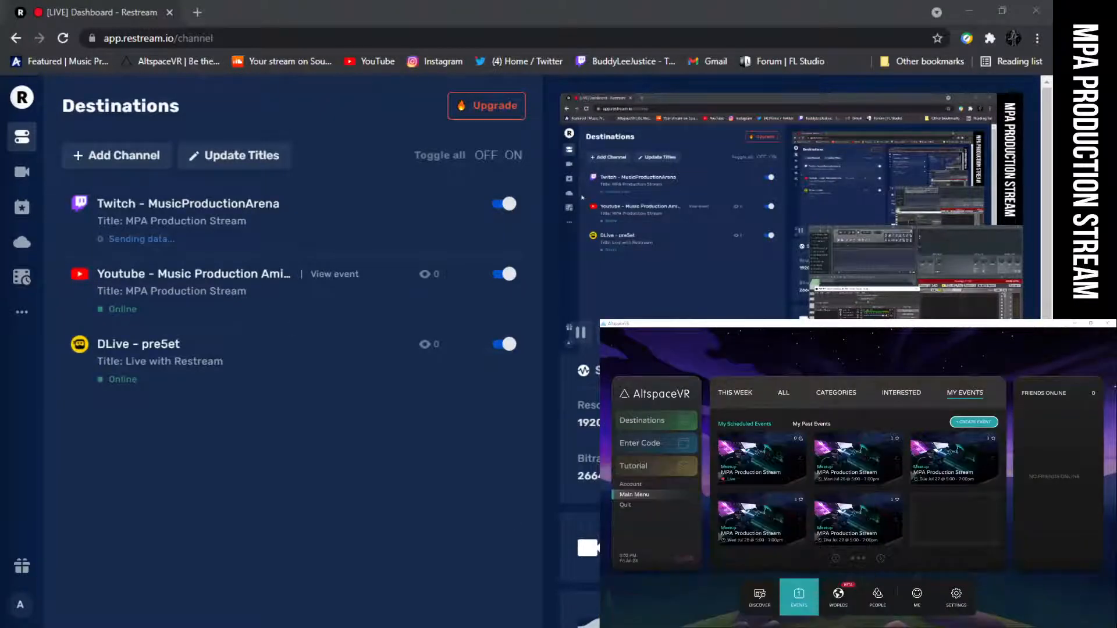
pyautogui.moveTo(869, 503)
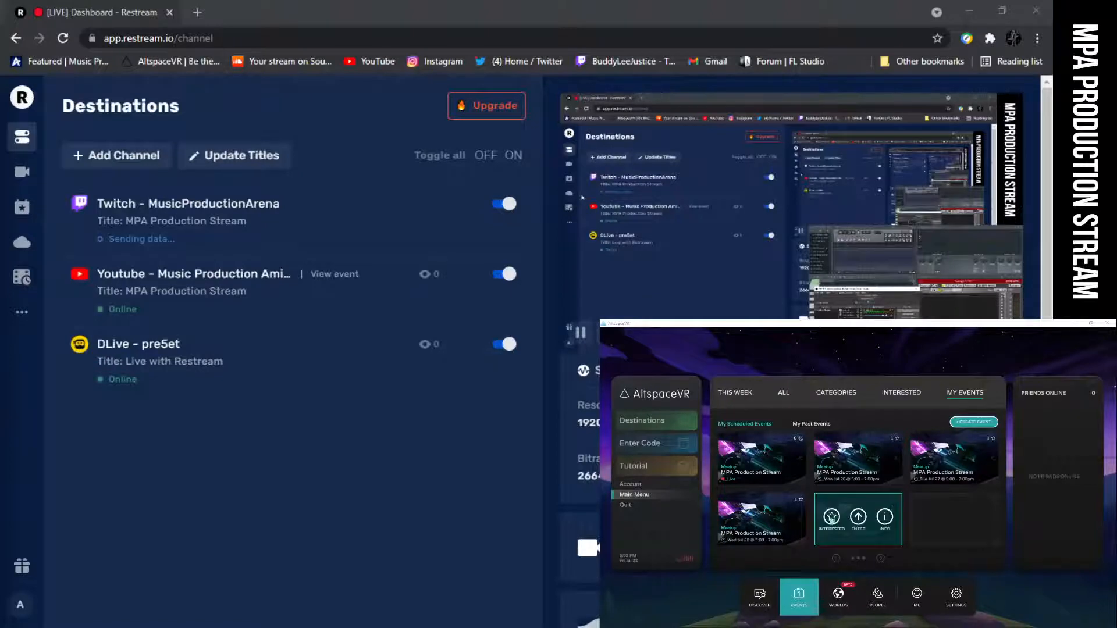
pyautogui.click(749, 458)
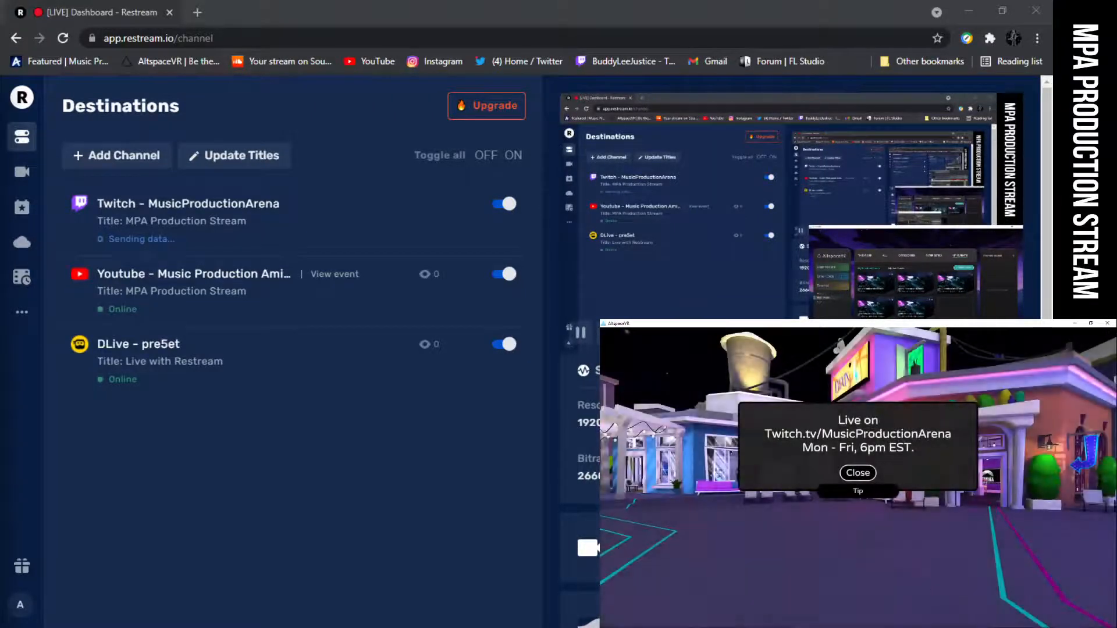
pyautogui.click(860, 473)
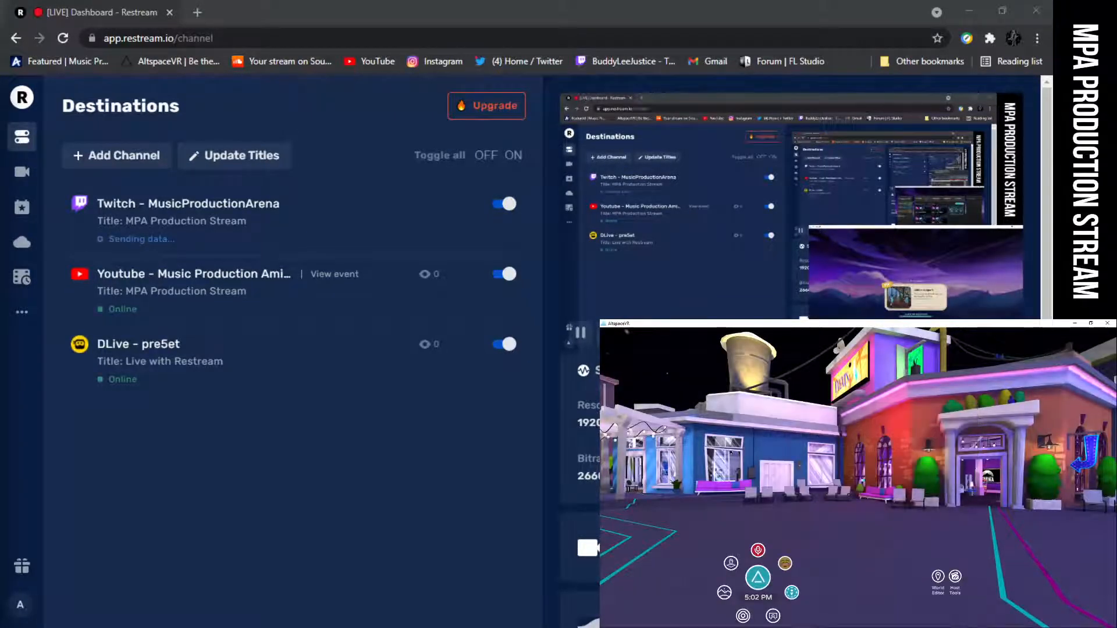
# Turn the avatar toward the brick building's entrance and walk inside to the lounge with the stream screen.
pyautogui.moveTo(743, 544); pyautogui.dragTo(862, 550)
pyautogui.press('w')
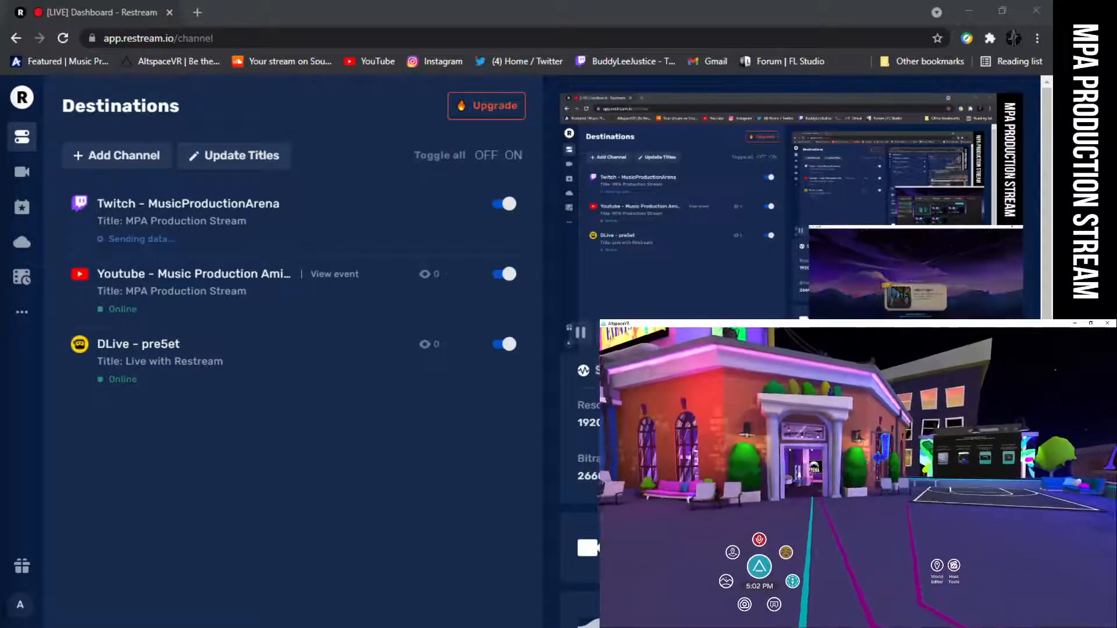
pyautogui.press('w')
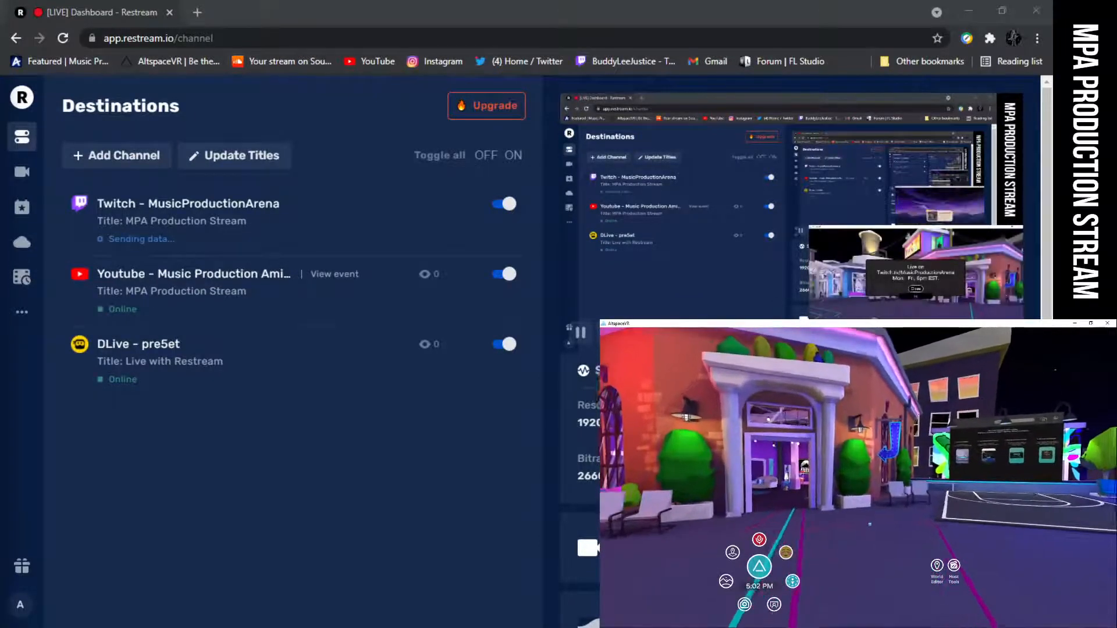
pyautogui.press('w')
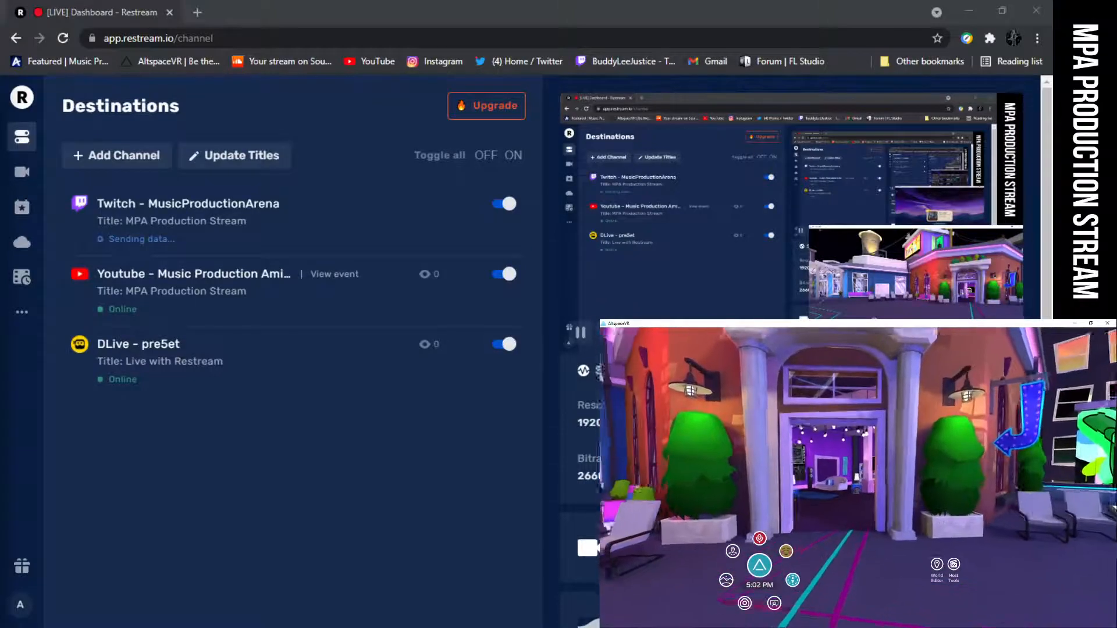
pyautogui.press('w')
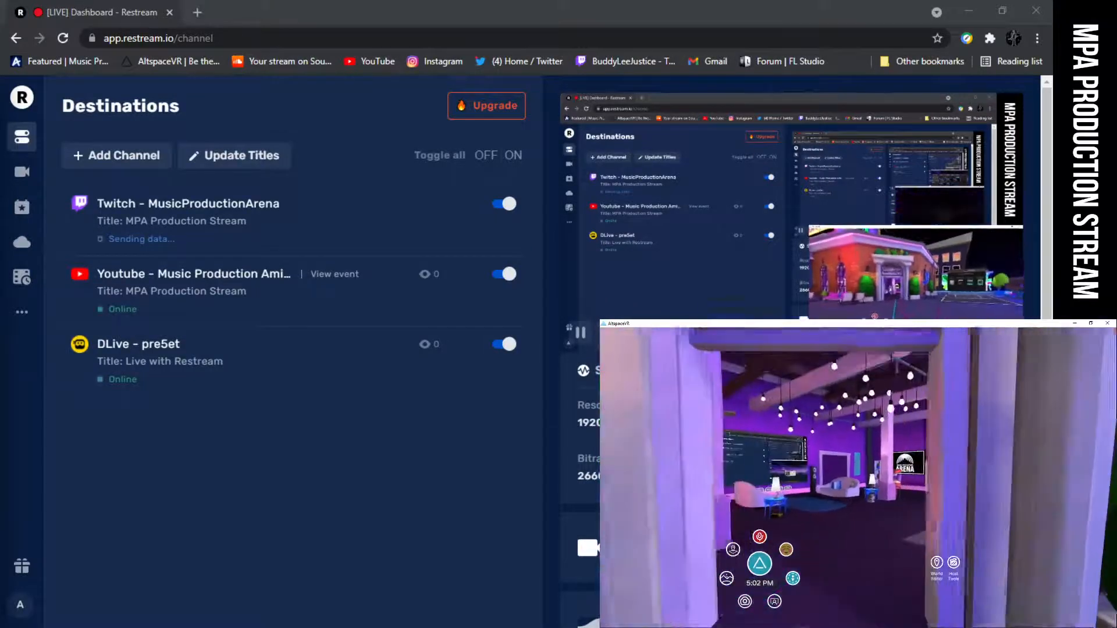
pyautogui.press('w')
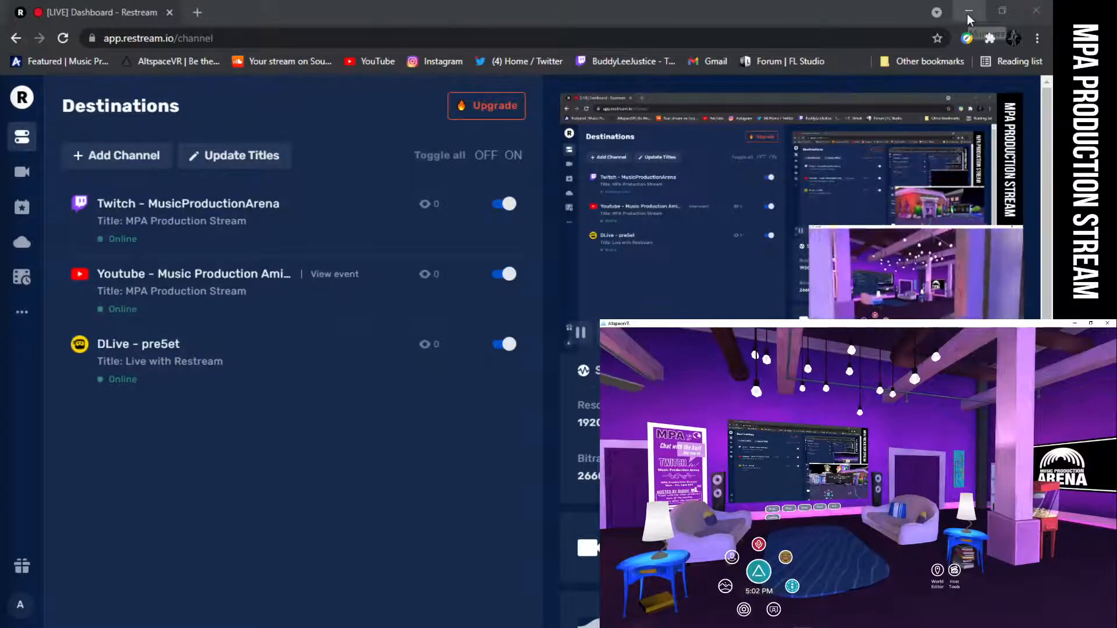
# Minimize the Restream dashboard and move the OBS window out of the AltspaceVR view.
pyautogui.click(969, 11)
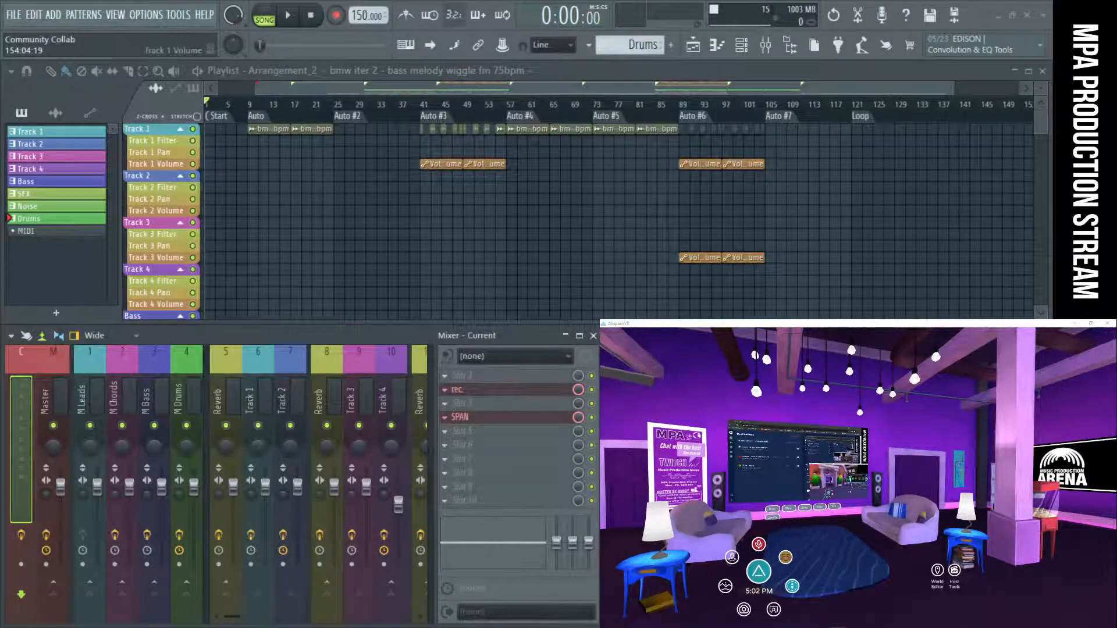
pyautogui.hotkey('alt', 'Tab')
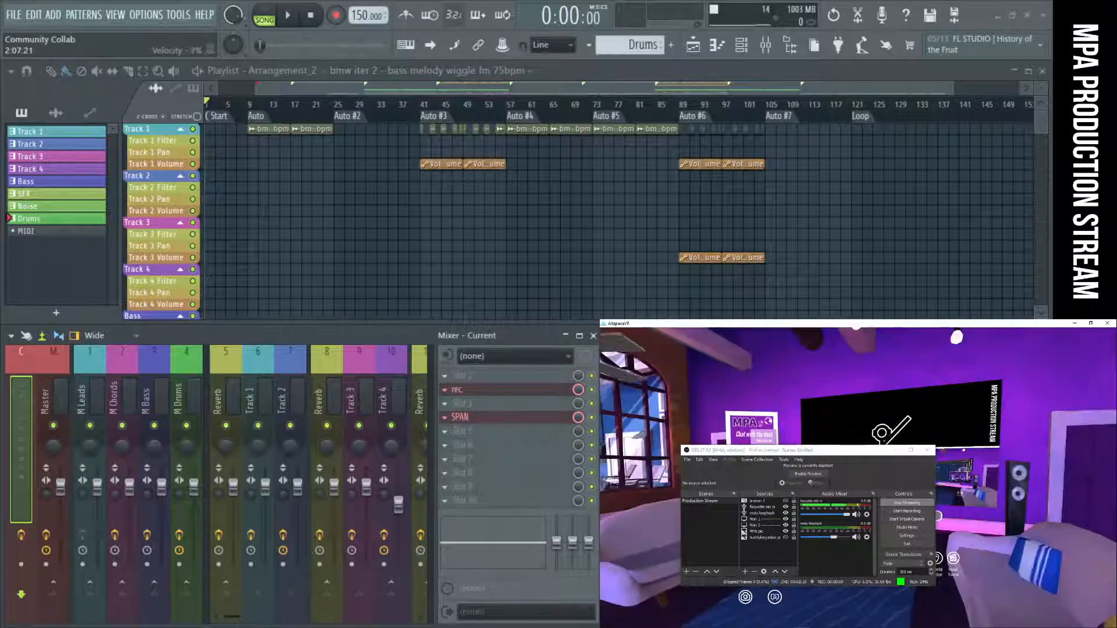
pyautogui.moveTo(857, 451); pyautogui.dragTo(838, 627)
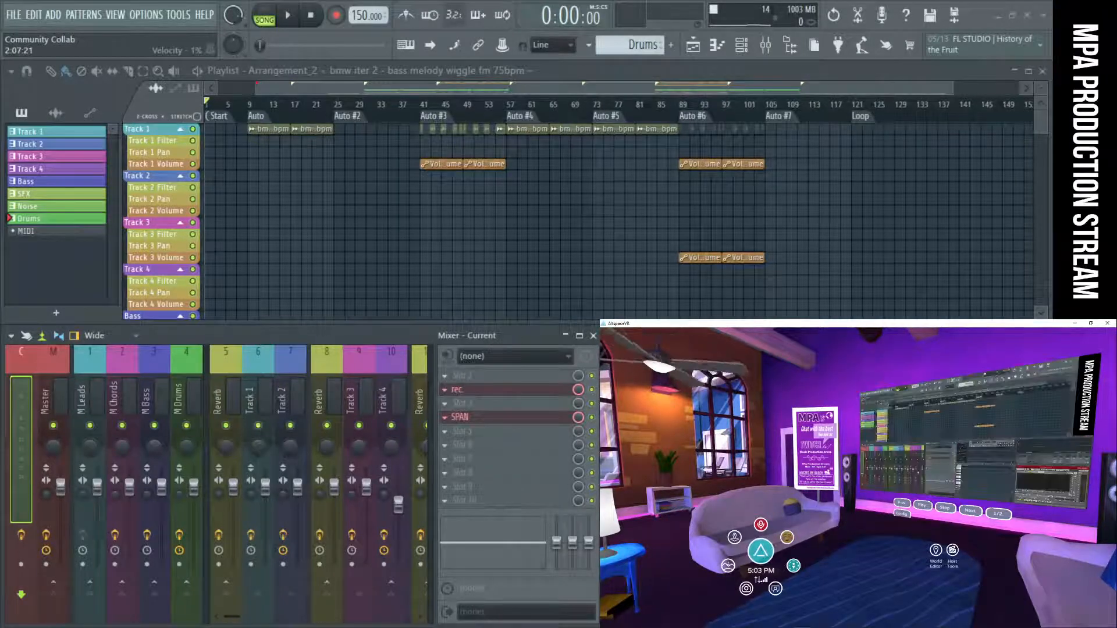
# Open the AltspaceVR main menu and go into its settings.
pyautogui.click(757, 552)
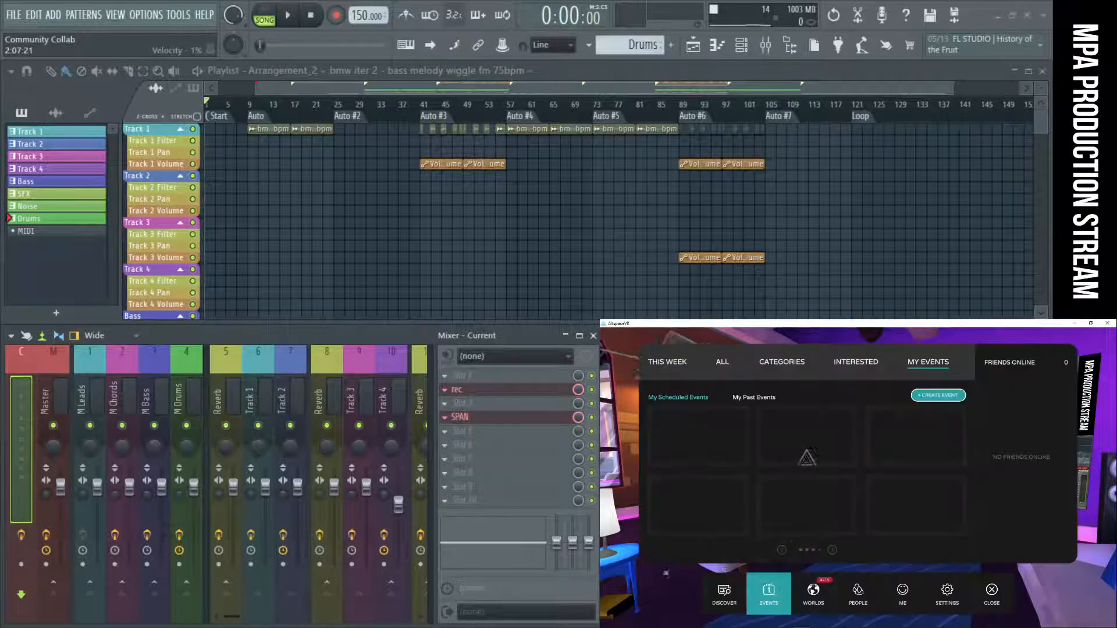
pyautogui.click(948, 598)
pyautogui.click(681, 510)
pyautogui.click(848, 466)
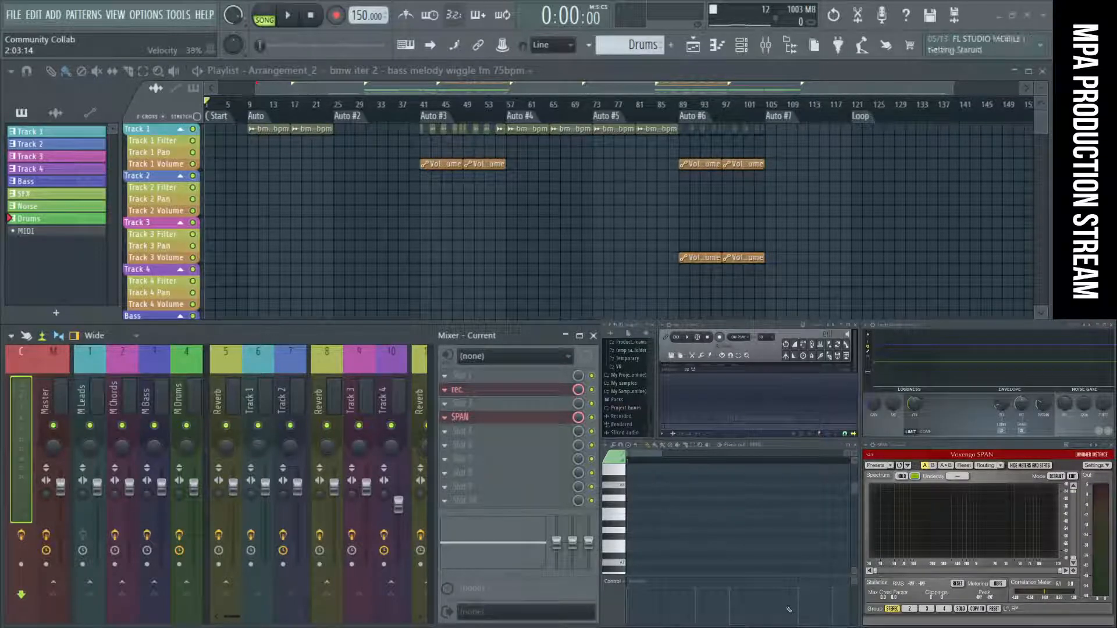
# Widen the FL Studio browser and look through its sample folders.
pyautogui.moveTo(656, 392); pyautogui.dragTo(697, 396)
pyautogui.scroll(6, 667, 399)
pyautogui.scroll(-2, 667, 398)
pyautogui.scroll(8, 667, 399)
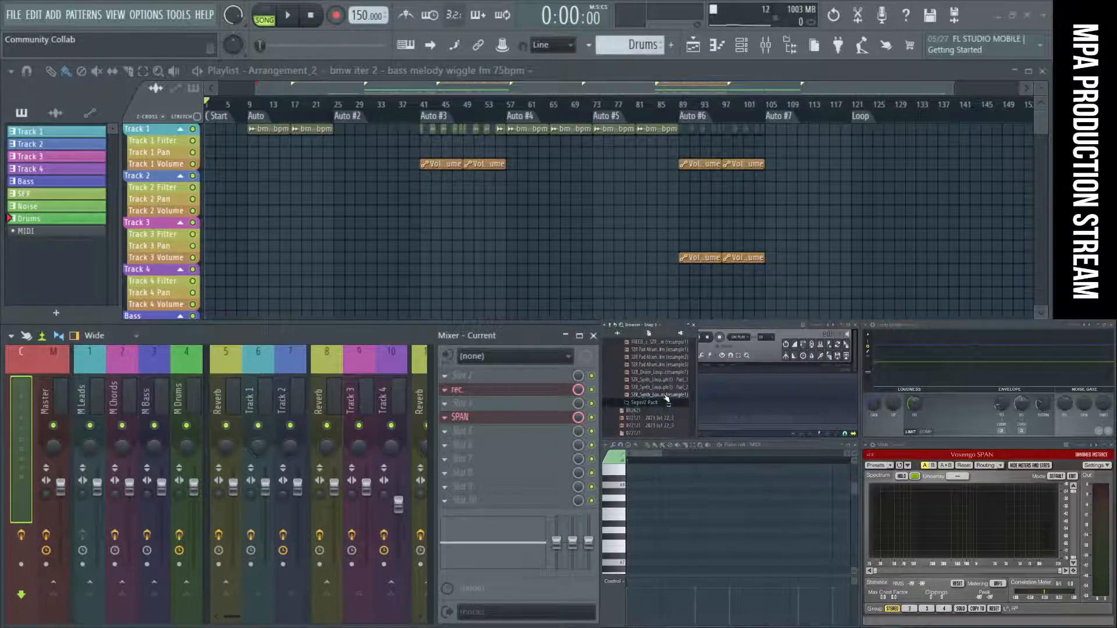
pyautogui.scroll(-5, 627, 386)
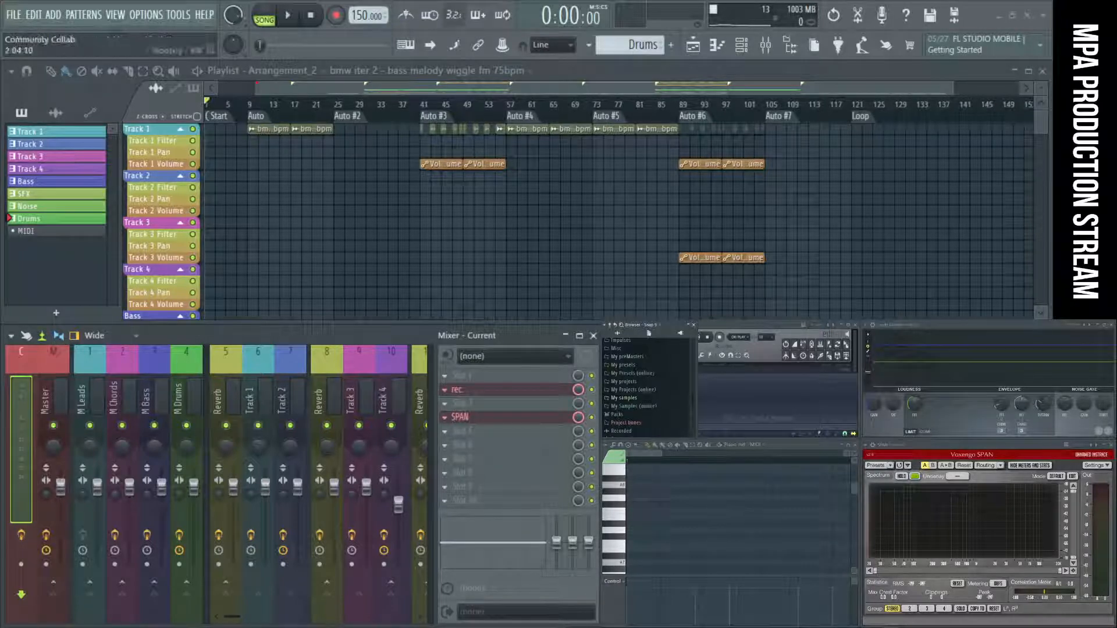
# Bring OBS to the front and place its window over the piano roll area.
pyautogui.click(816, 623)
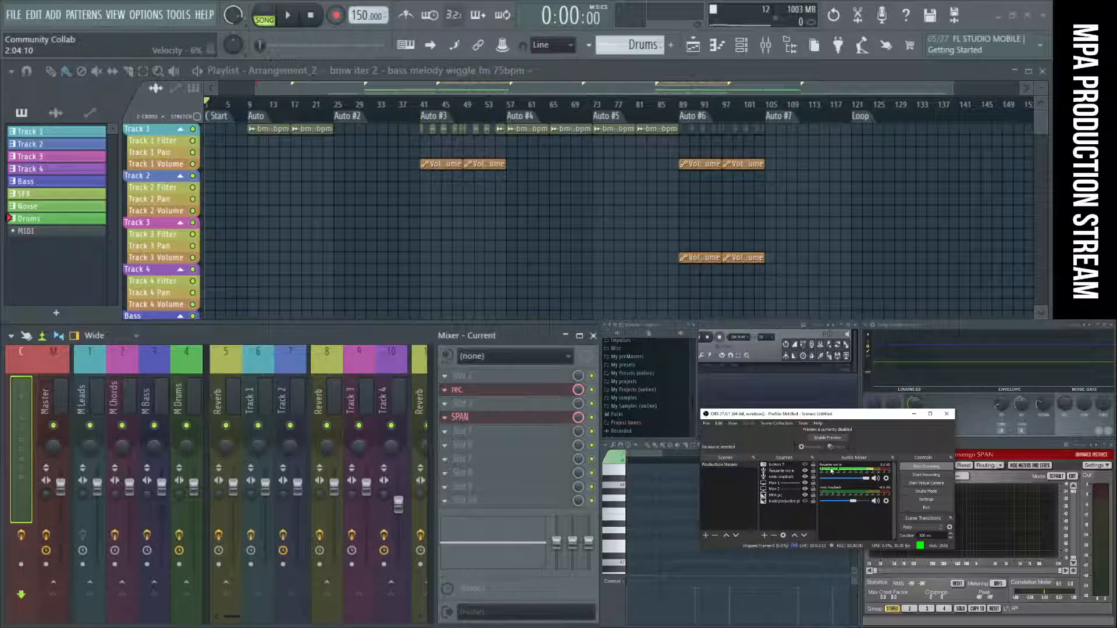
pyautogui.moveTo(847, 413); pyautogui.dragTo(813, 416)
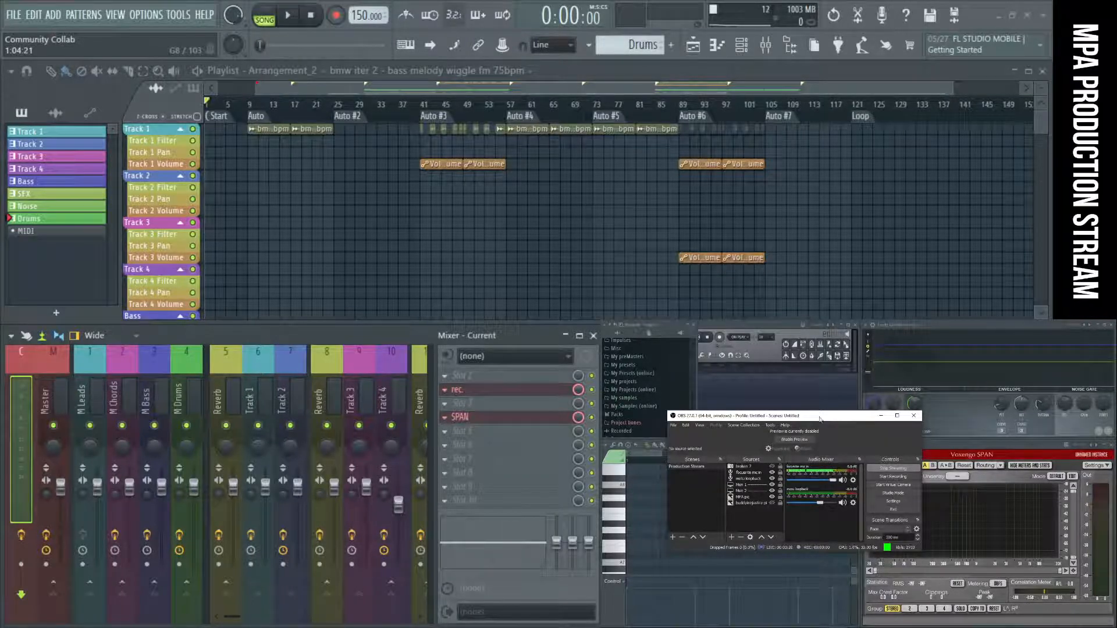
pyautogui.moveTo(821, 419); pyautogui.dragTo(806, 424)
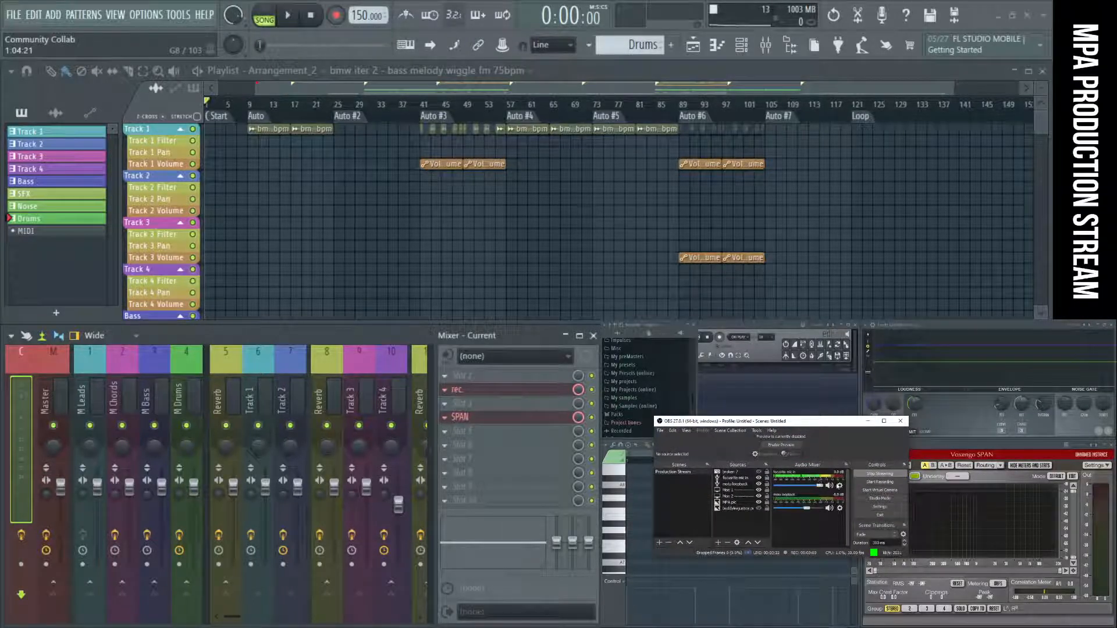
# Open the microphone's audio filters in OBS and review the Noise Suppression, Compressor and Expander settings.
pyautogui.click(839, 486)
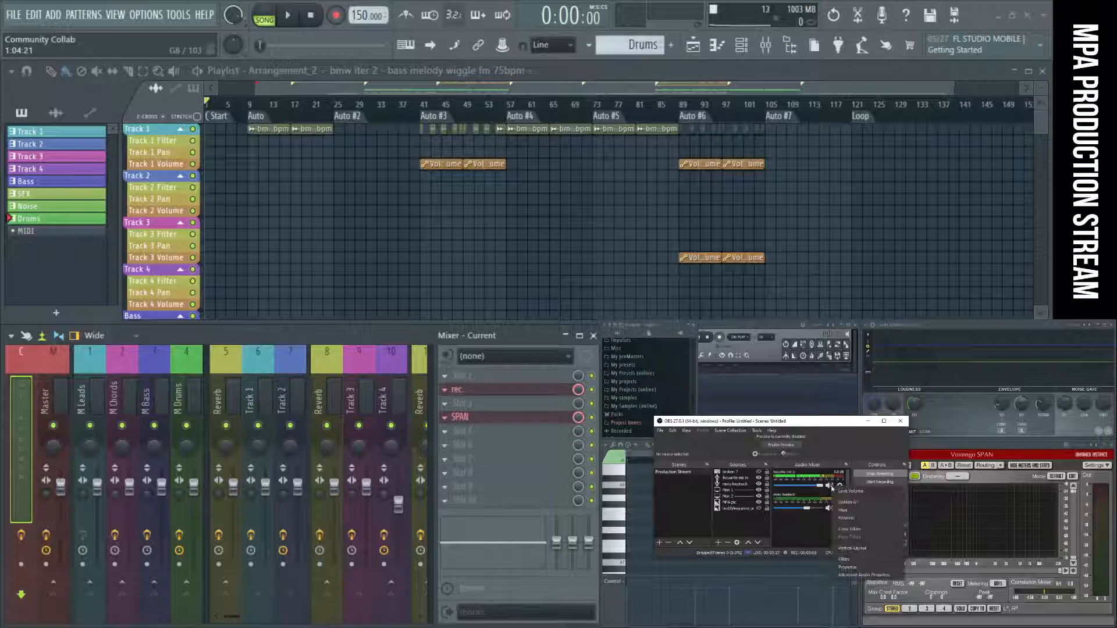
pyautogui.click(861, 559)
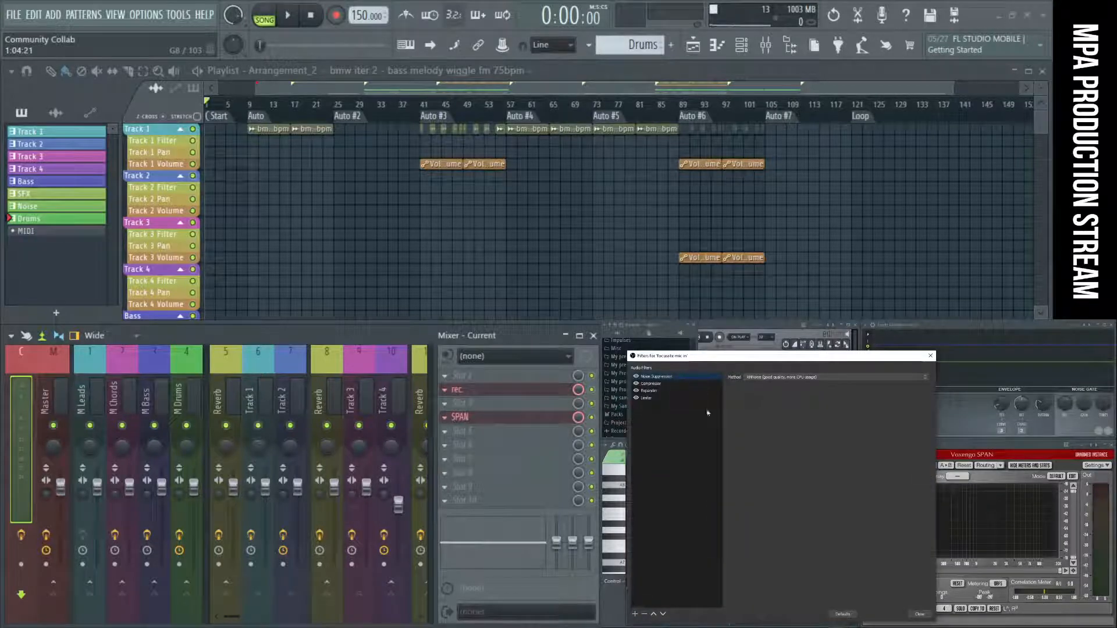
pyautogui.click(660, 385)
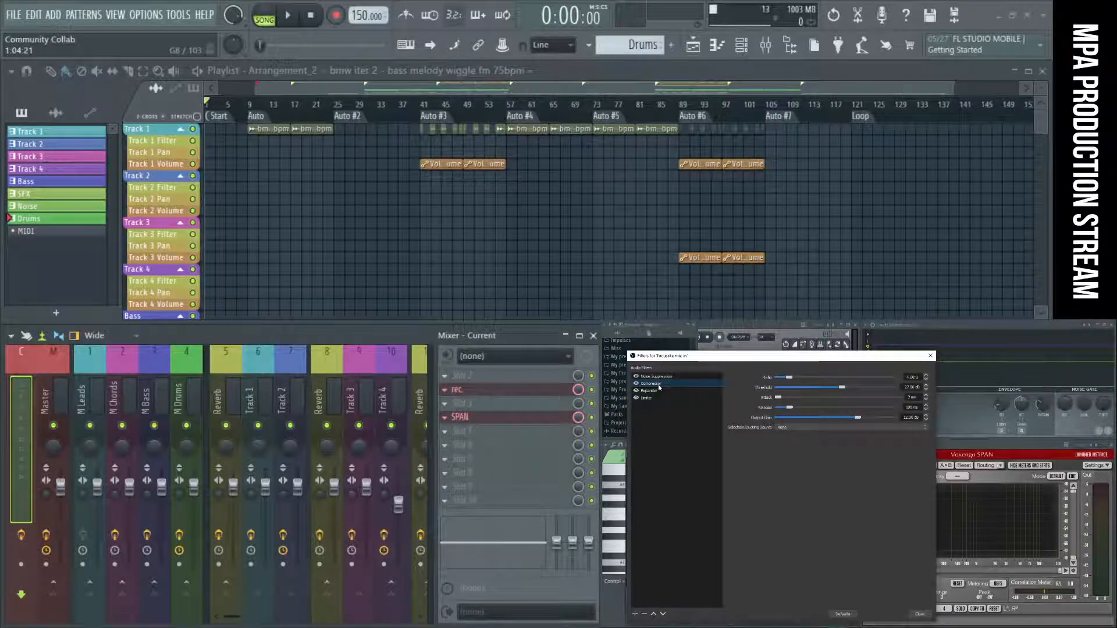
pyautogui.click(650, 378)
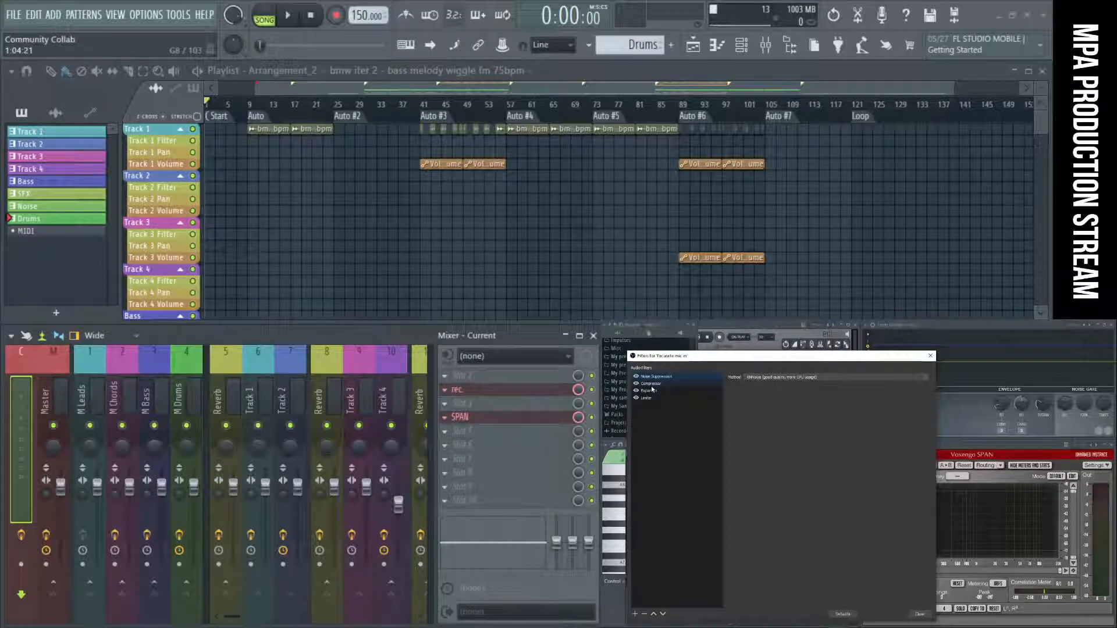
pyautogui.click(650, 391)
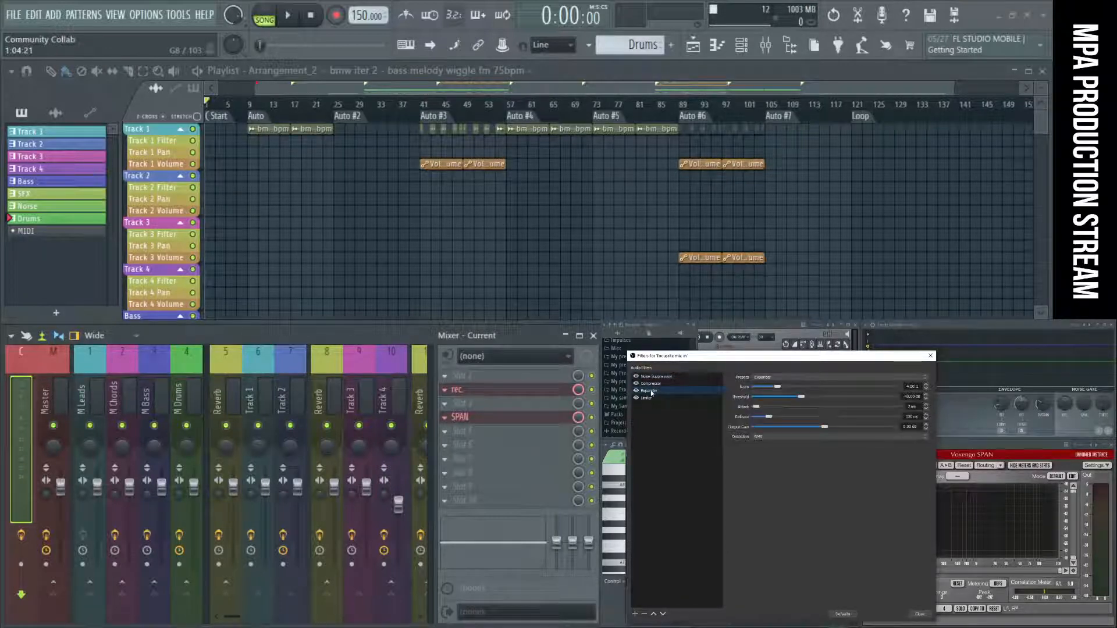
pyautogui.click(652, 385)
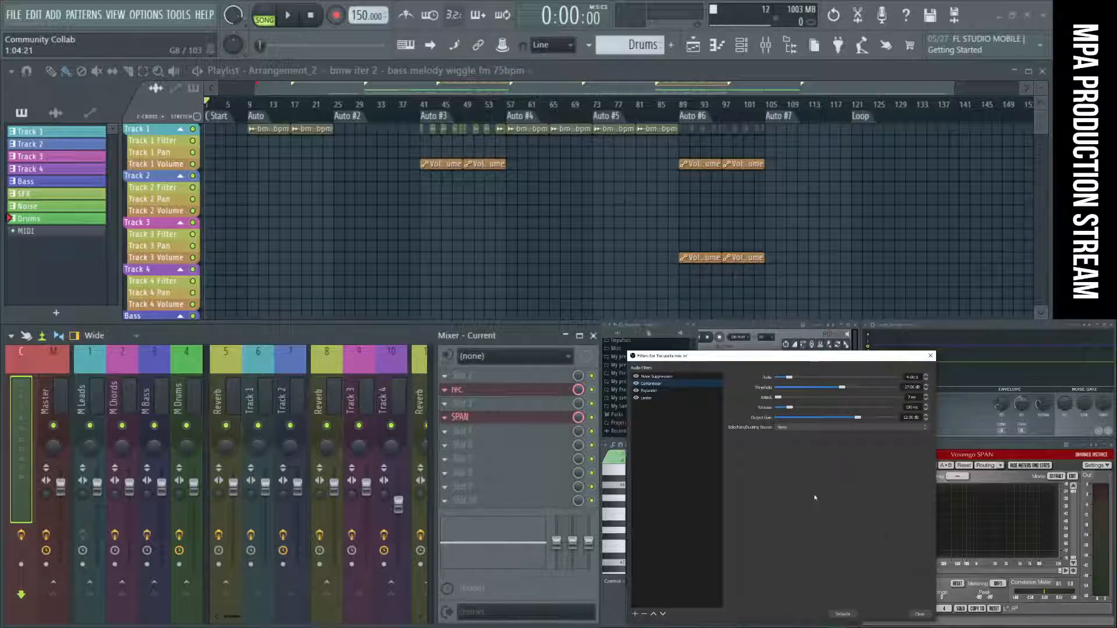
pyautogui.click(920, 615)
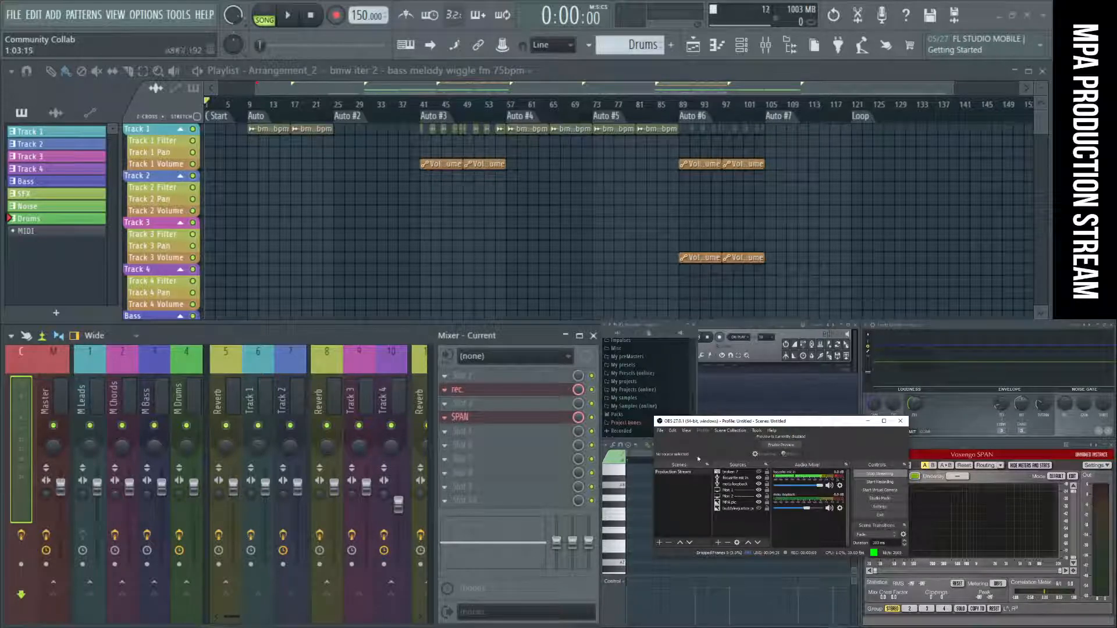
# Move the OBS window out of view and widen the FL Studio browser slightly.
pyautogui.moveTo(772, 421); pyautogui.dragTo(745, 627)
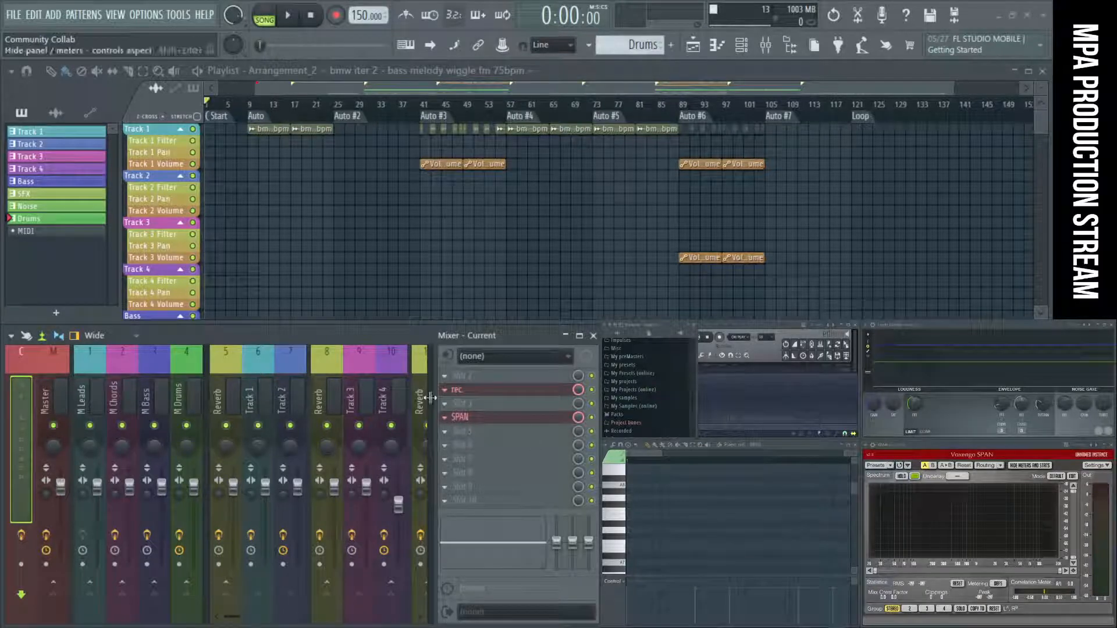
pyautogui.moveTo(696, 398)
pyautogui.mouseDown()
pyautogui.moveTo(656, 399)
pyautogui.moveTo(703, 402)
pyautogui.mouseUp()
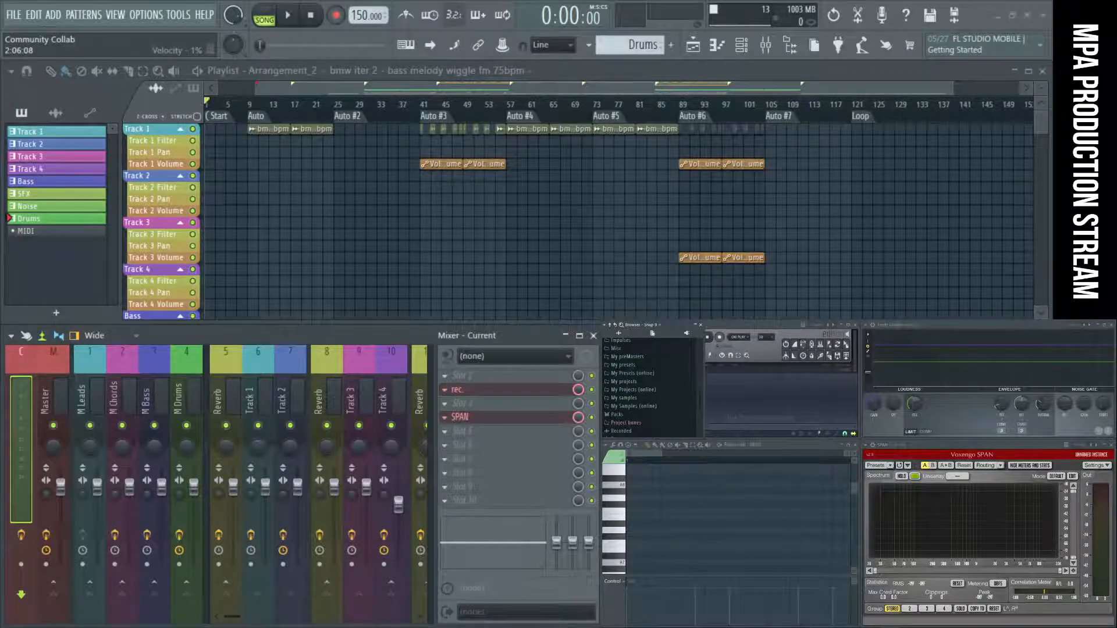
# Bring up Discord, move OBS out of view and place the stream Chat window over the mixer.
pyautogui.click(730, 627)
pyautogui.click(736, 627)
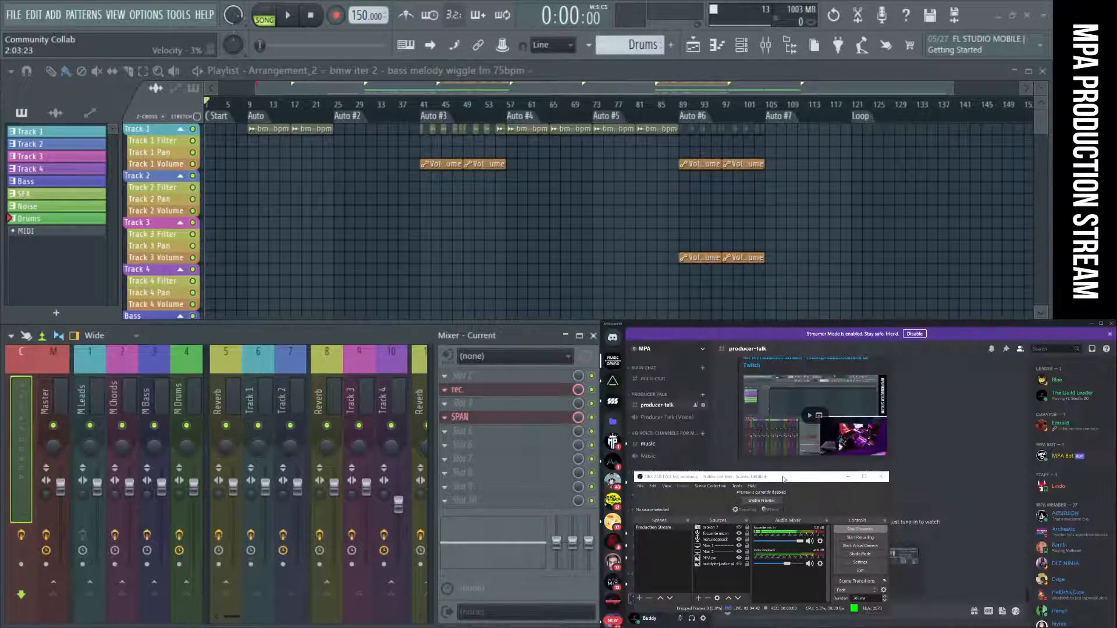
pyautogui.moveTo(783, 479); pyautogui.dragTo(759, 627)
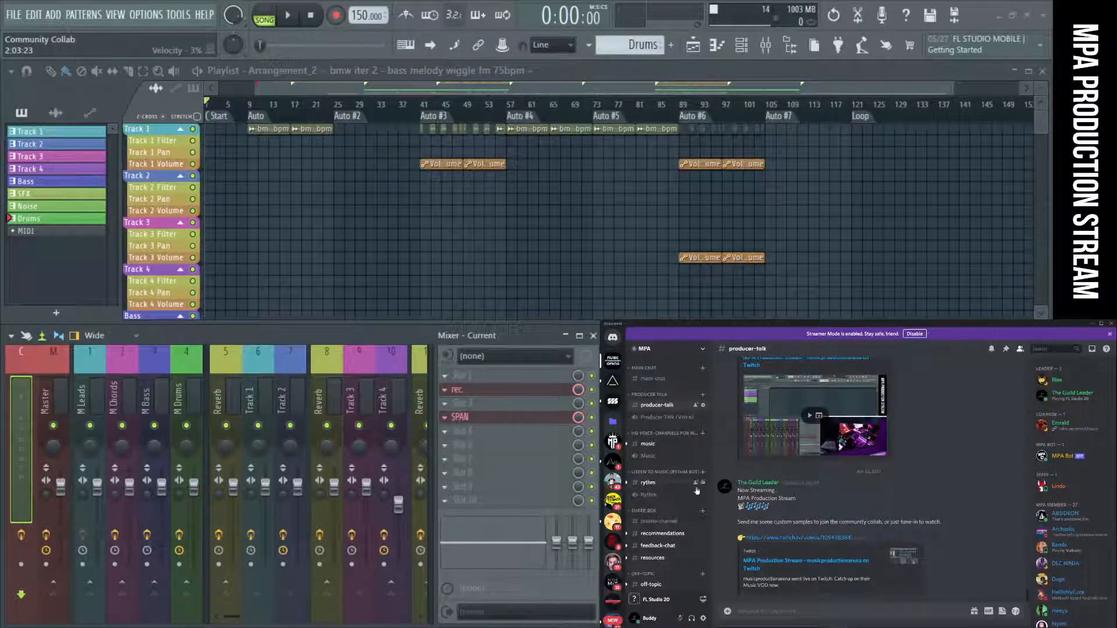
pyautogui.moveTo(757, 347); pyautogui.dragTo(342, 349)
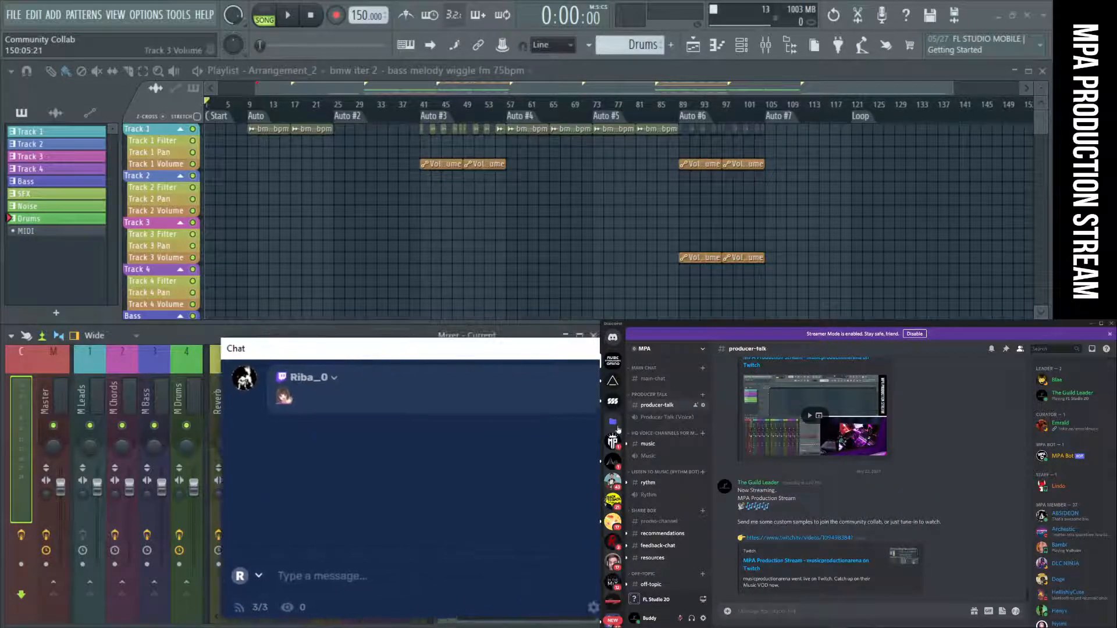
# Post the MPA Production Stream announcement with "Community Collabs" and the MPA Twitch link in the producer-talk channel of Discord.
pyautogui.click(641, 408)
pyautogui.write('Now Streaming. MPA Production Stream Community Collabs 👉 MPA Twitch https://twitch.tv/musicproductionarena')
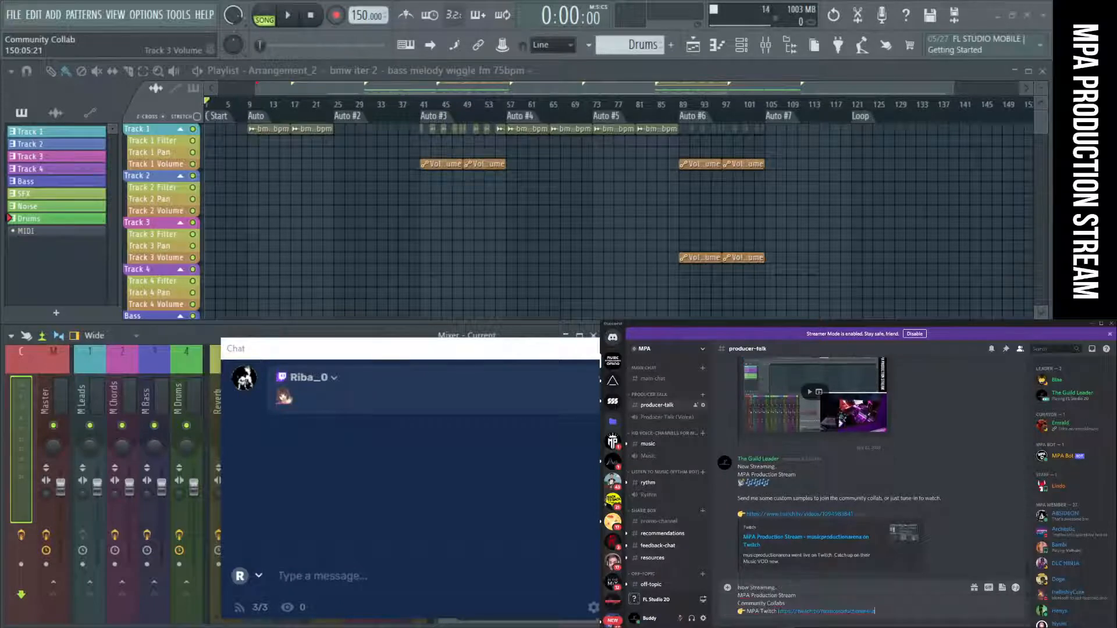
pyautogui.press('Return')
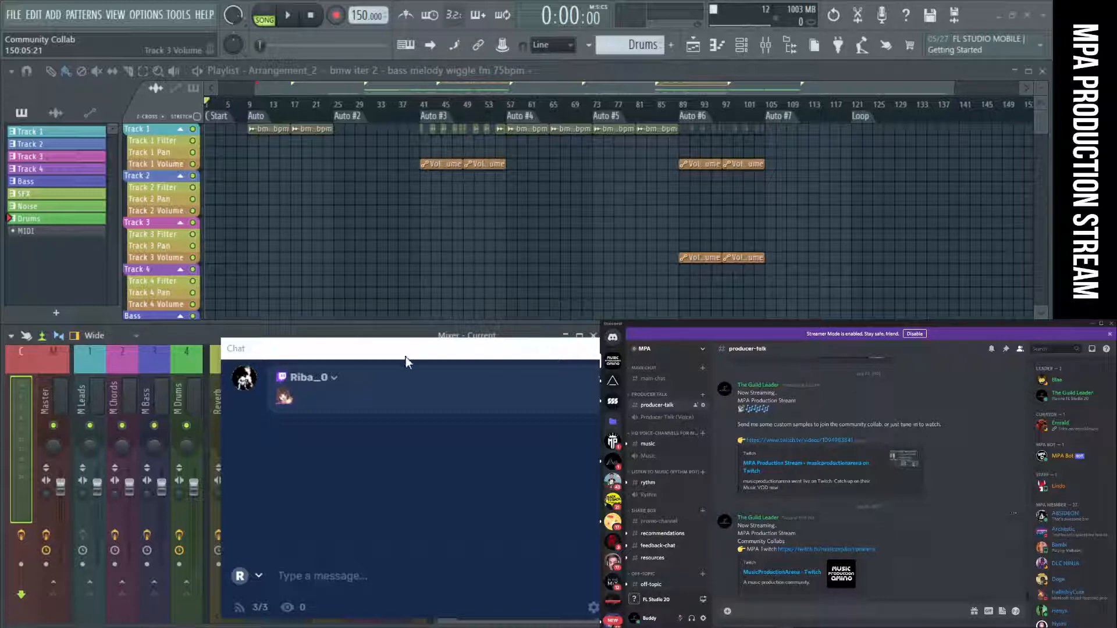
# Reposition the stream Chat window over the mixer tracks, clear of Discord, and dismiss the Discord window.
pyautogui.moveTo(406, 357); pyautogui.dragTo(307, 345)
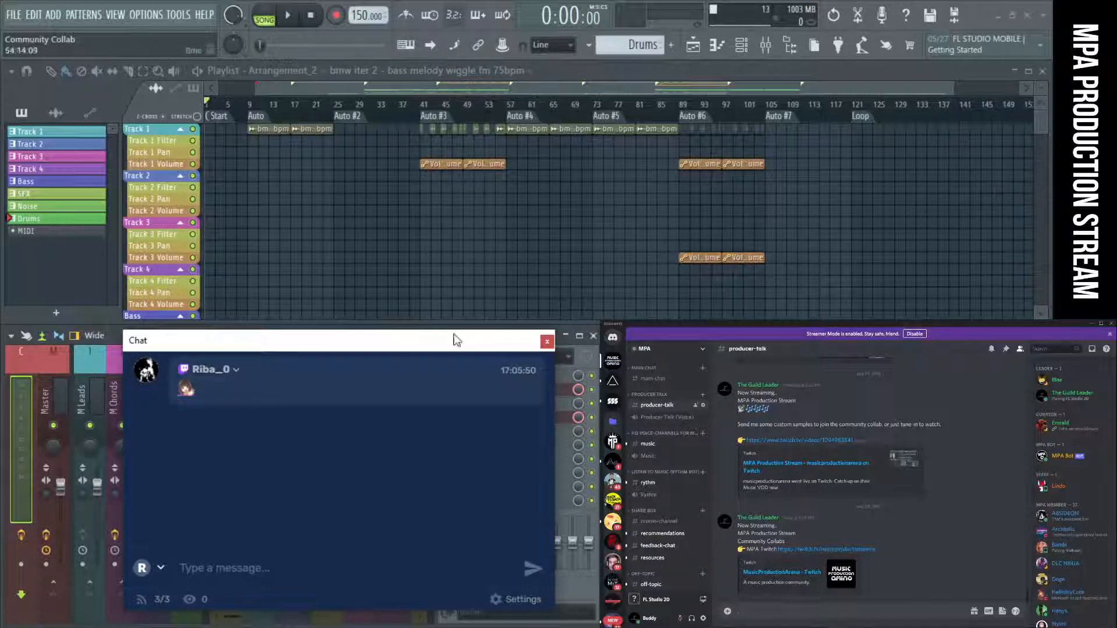
pyautogui.moveTo(395, 344); pyautogui.dragTo(400, 331)
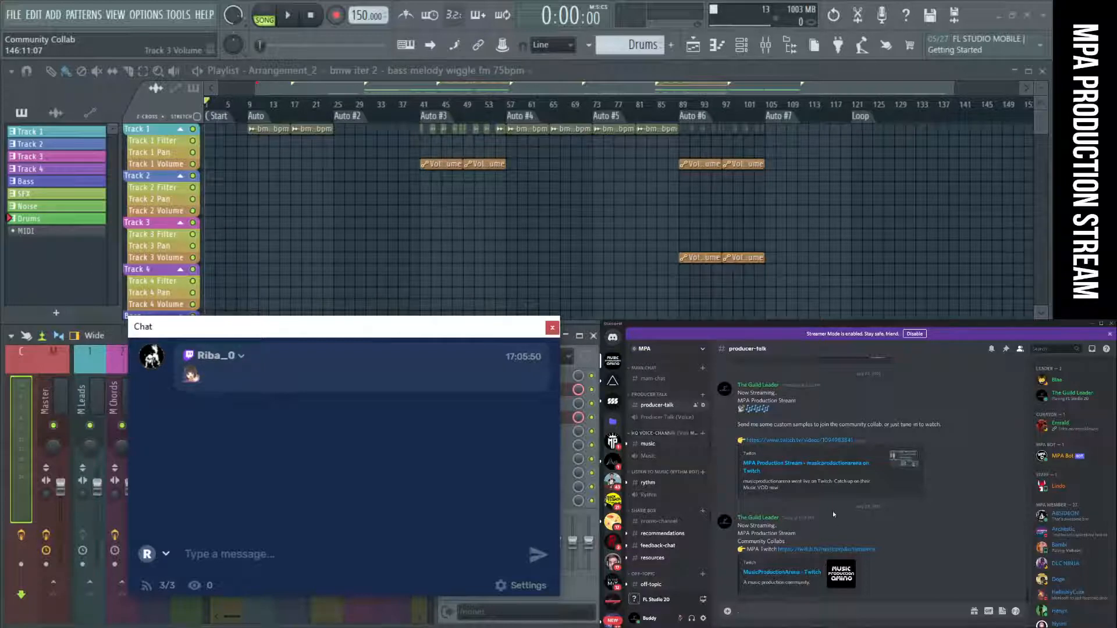
pyautogui.click(870, 537)
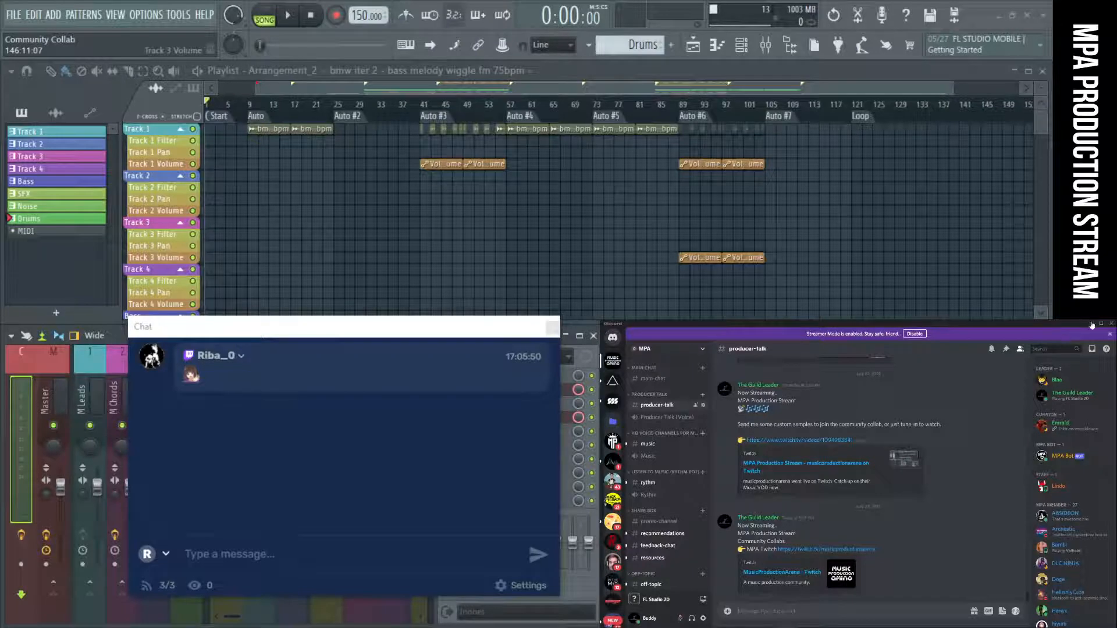
pyautogui.click(1111, 324)
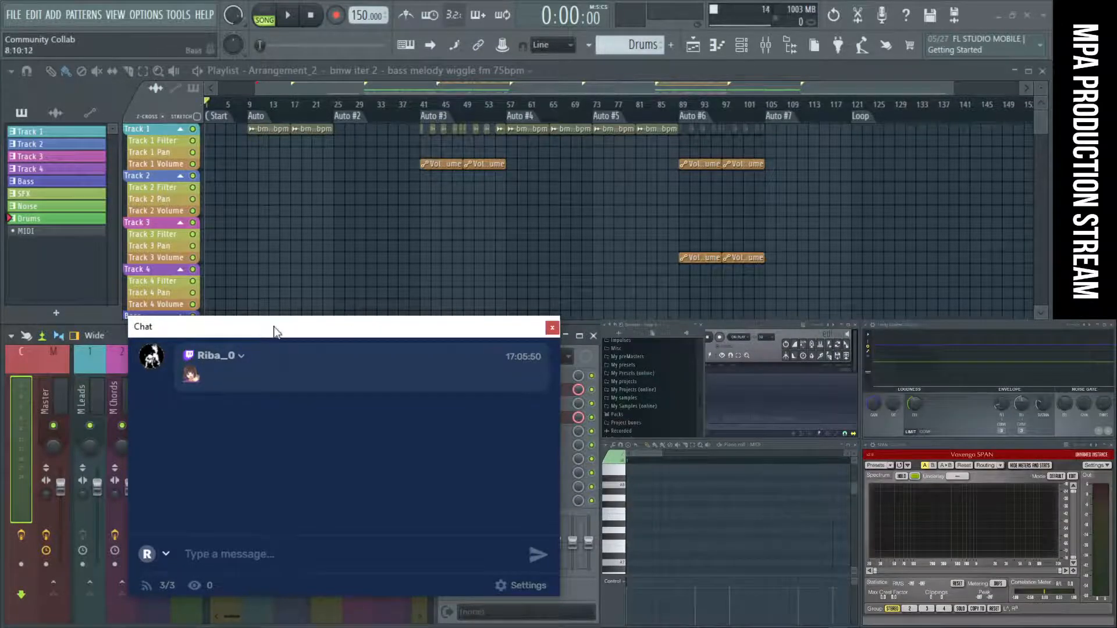
pyautogui.moveTo(274, 331); pyautogui.dragTo(287, 338)
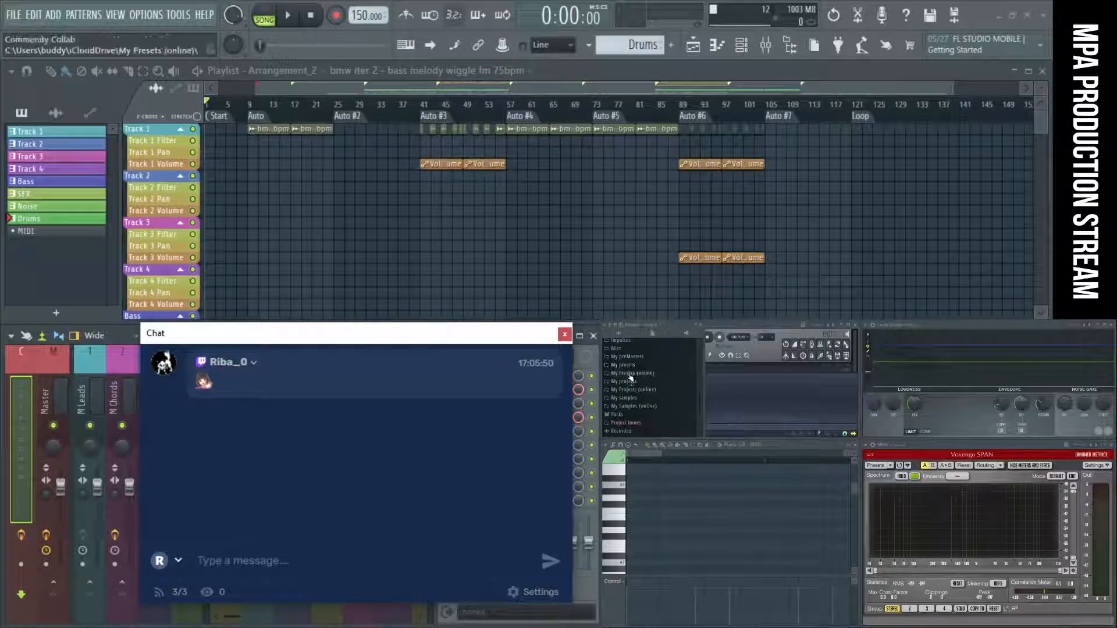
# Expand My projects in the FL Studio browser down to Production Streams, Community Collab 1 and its BTSEM Pack folder.
pyautogui.scroll(-2, 634, 387)
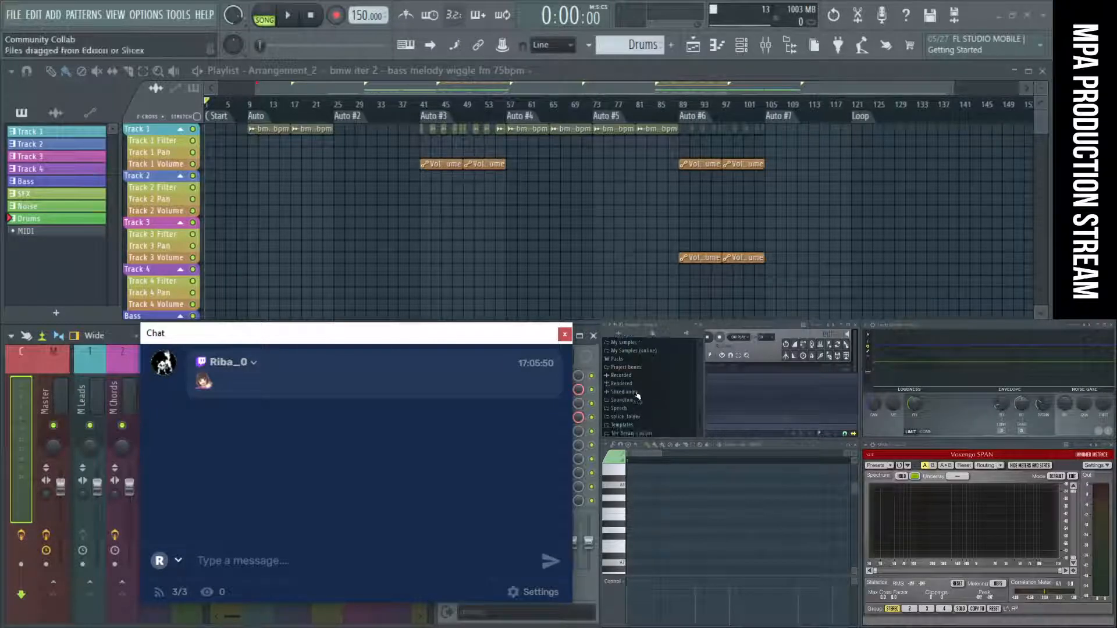
pyautogui.scroll(4, 638, 401)
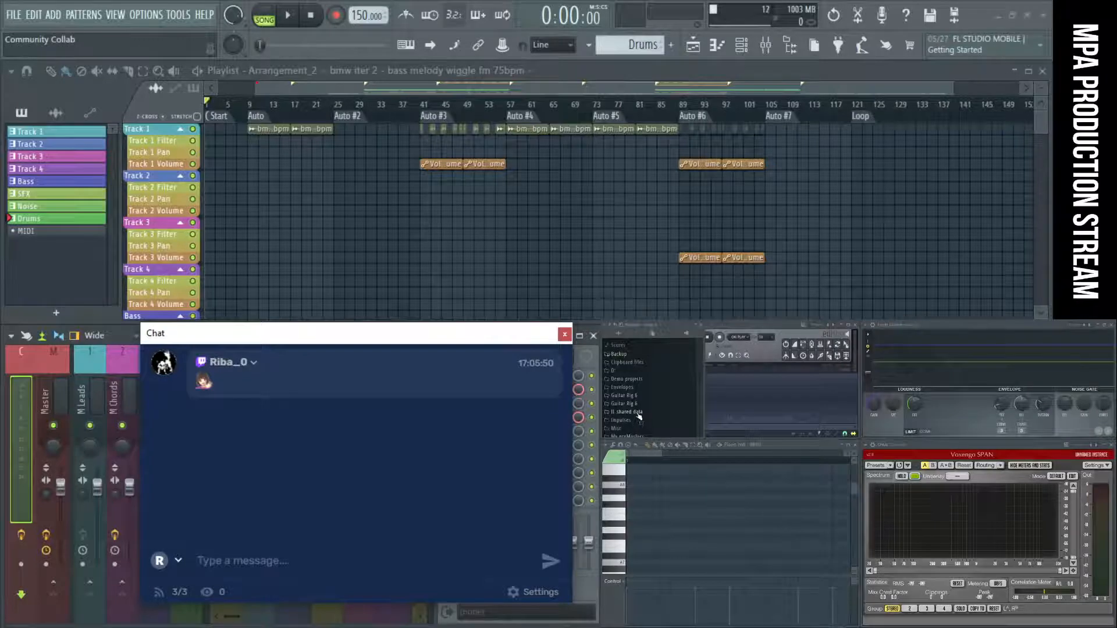
pyautogui.scroll(-3, 639, 416)
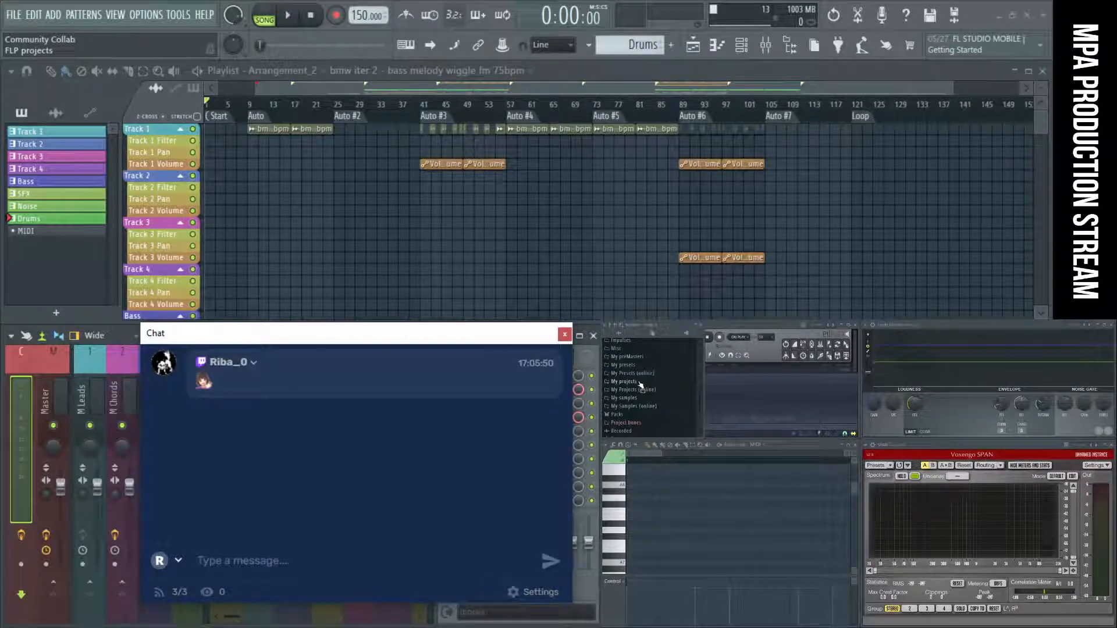
pyautogui.click(640, 383)
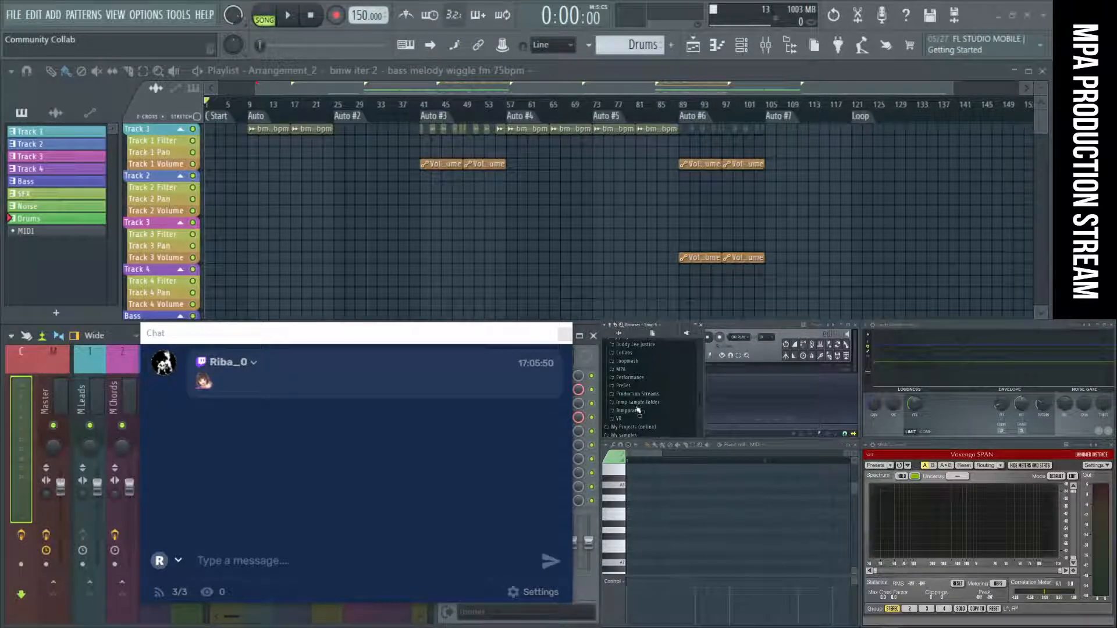
pyautogui.click(638, 394)
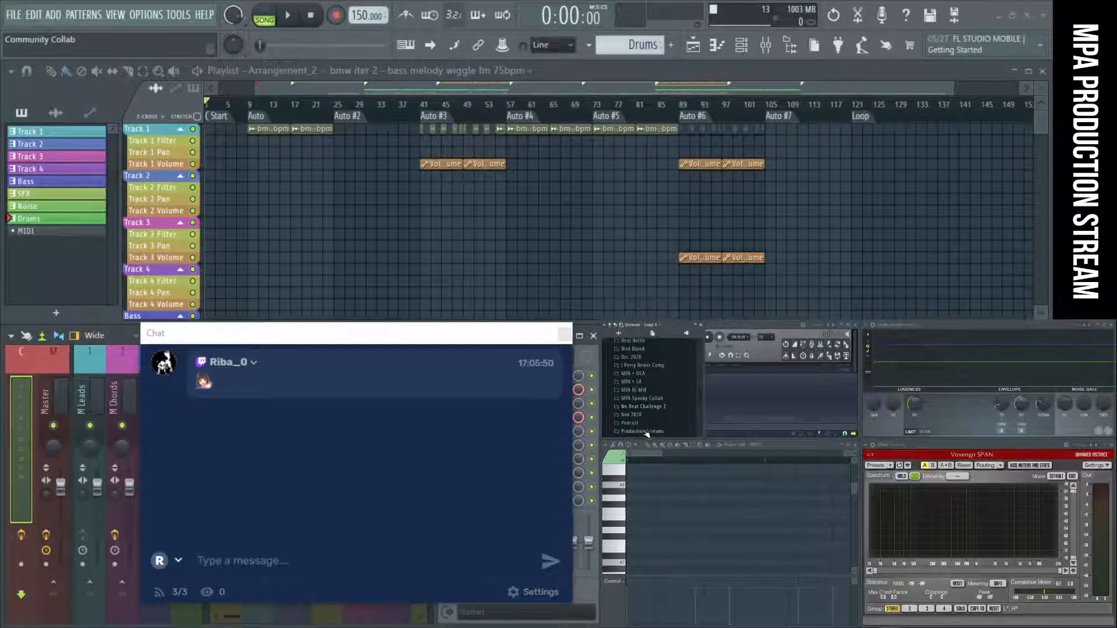
pyautogui.click(652, 411)
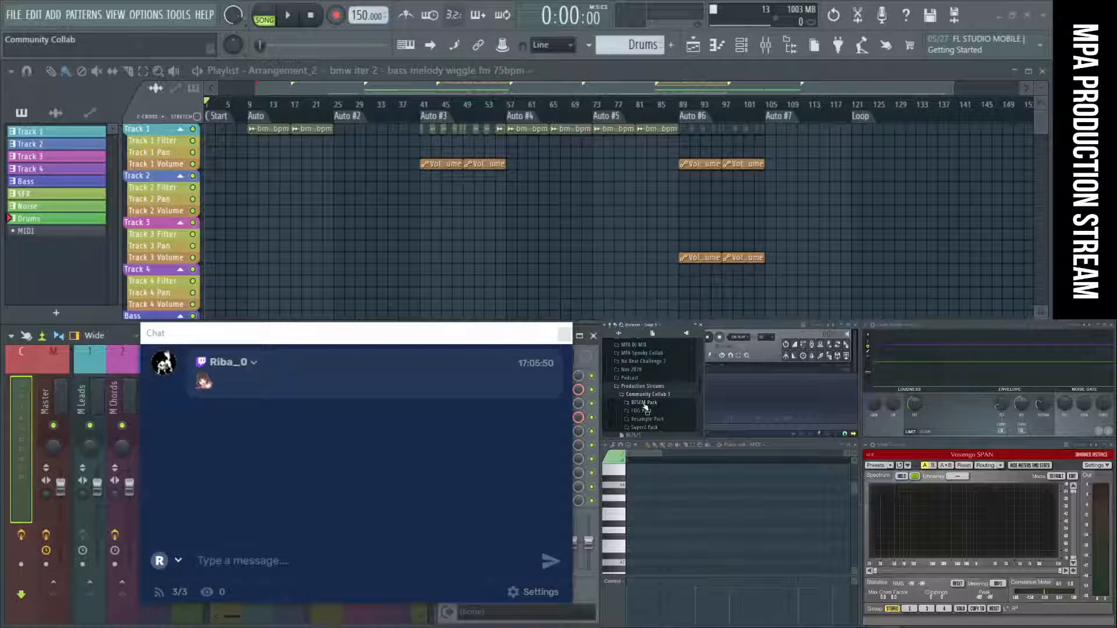
pyautogui.click(644, 403)
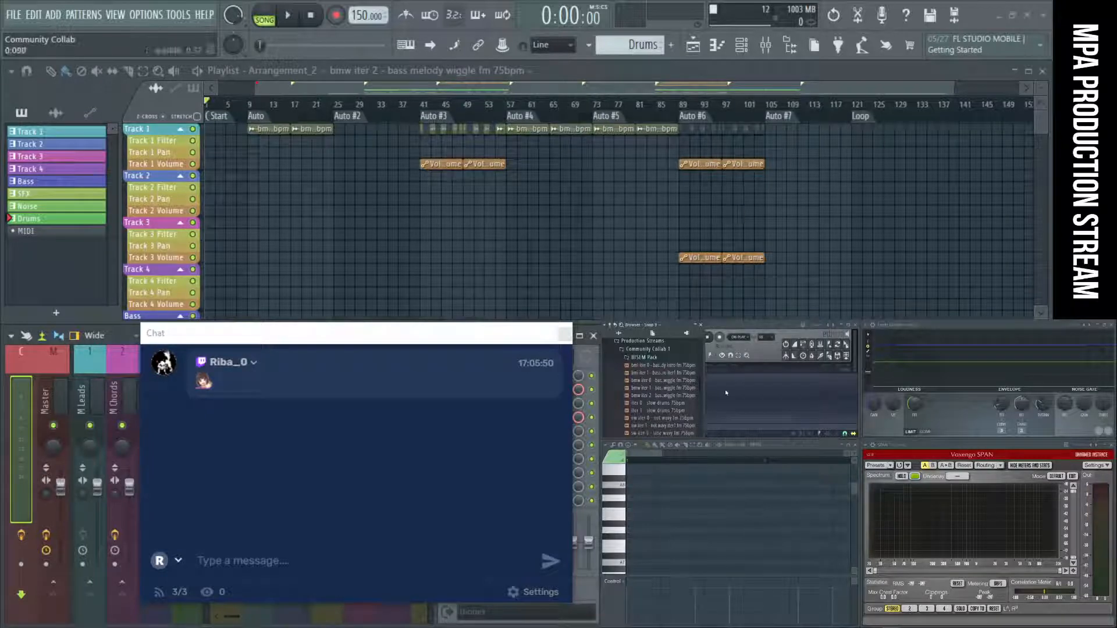
# Widen the FL Studio browser so the full sample names in the expanded pack can be read.
pyautogui.moveTo(705, 396); pyautogui.dragTo(720, 392)
pyautogui.scroll(-5, 709, 416)
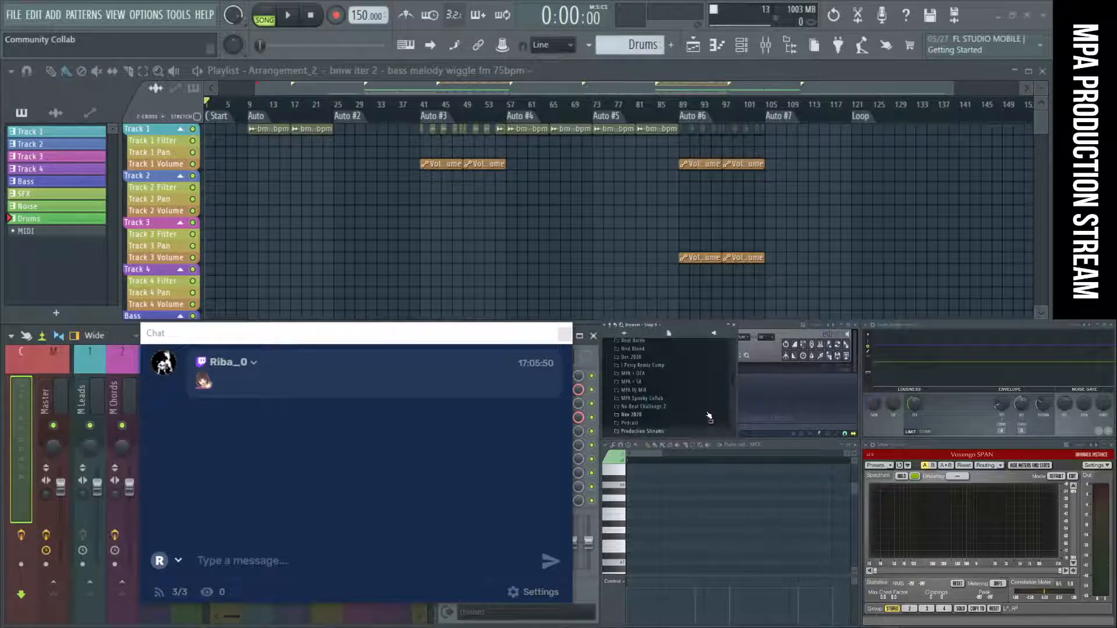
pyautogui.scroll(5, 709, 416)
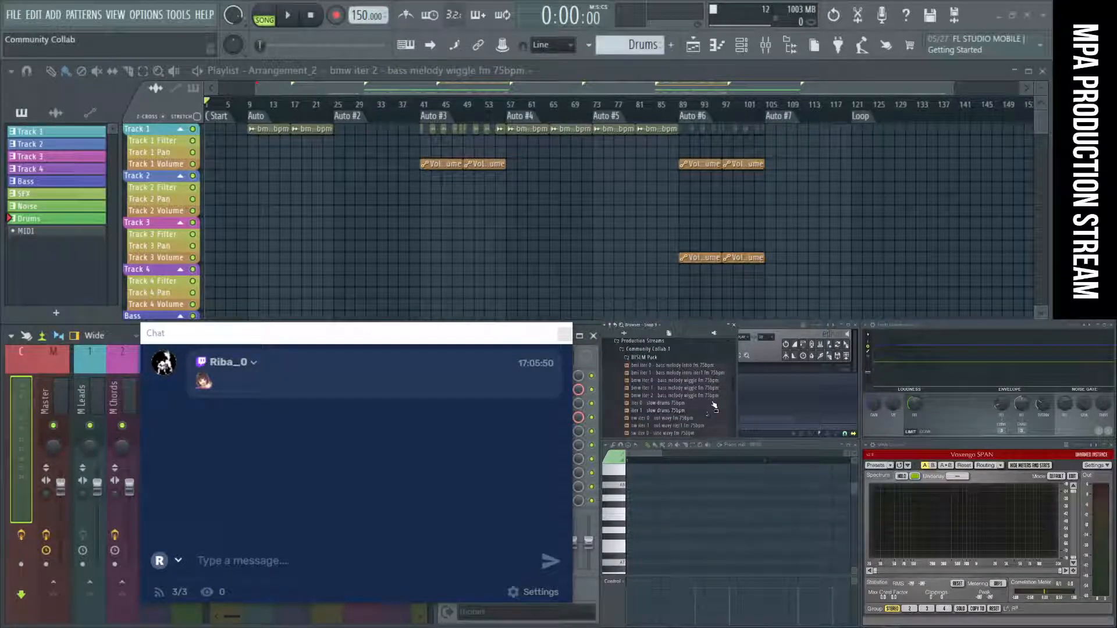
pyautogui.moveTo(733, 384); pyautogui.dragTo(733, 393)
pyautogui.scroll(3, 733, 392)
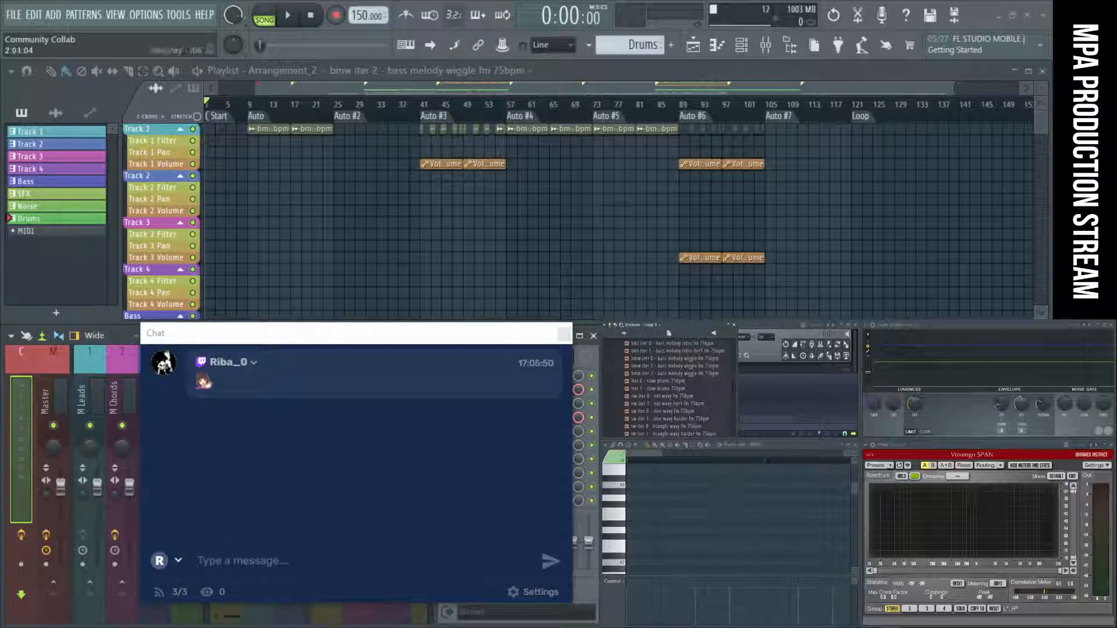
pyautogui.moveTo(798, 627)
pyautogui.mouseDown()
pyautogui.moveTo(796, 487)
pyautogui.moveTo(779, 627)
pyautogui.mouseUp()
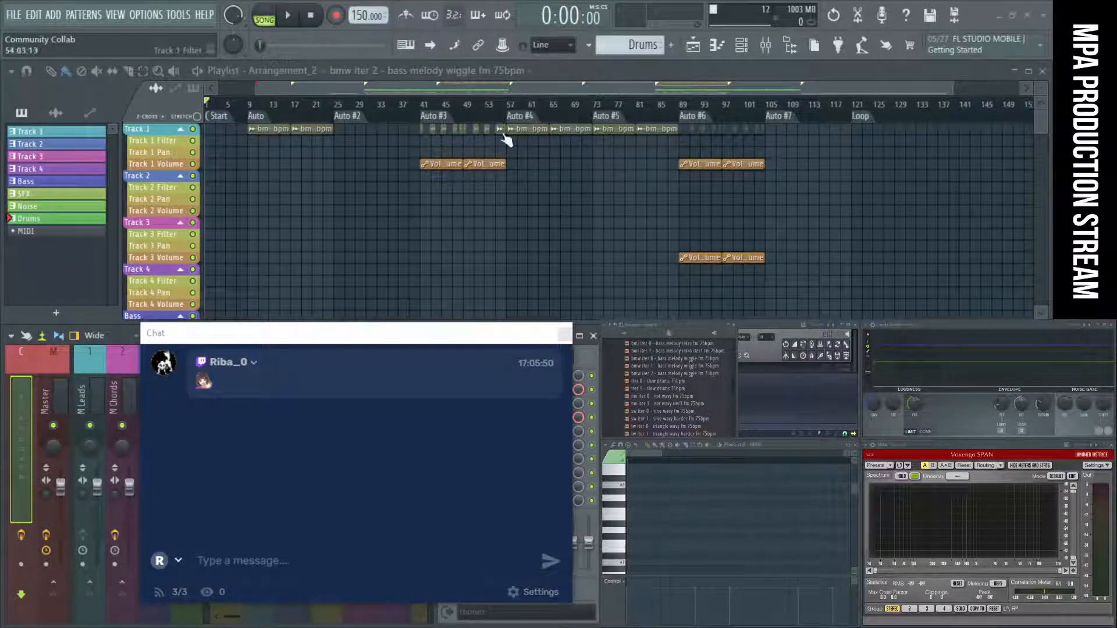
# Place the playhead at the Auto #4 marker and shift the Chat window slightly over the mixer.
pyautogui.click(530, 116)
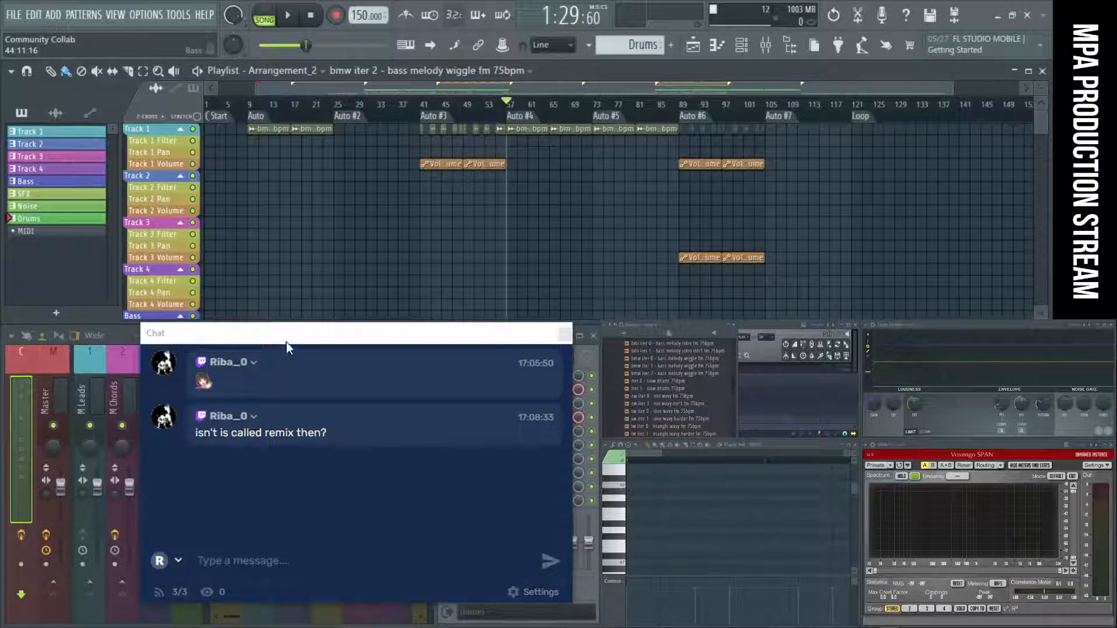
pyautogui.moveTo(286, 342); pyautogui.dragTo(253, 347)
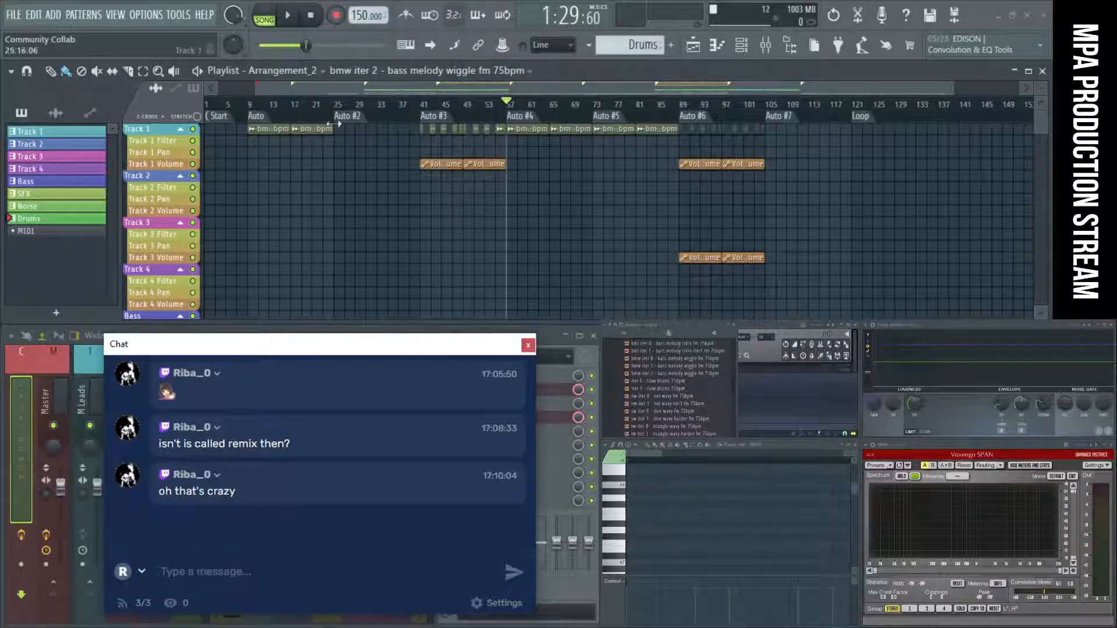
# Briefly audition the arrangement from the first Auto marker, and return the playhead to the Auto #4 marker.
pyautogui.click(259, 117)
pyautogui.press('space')
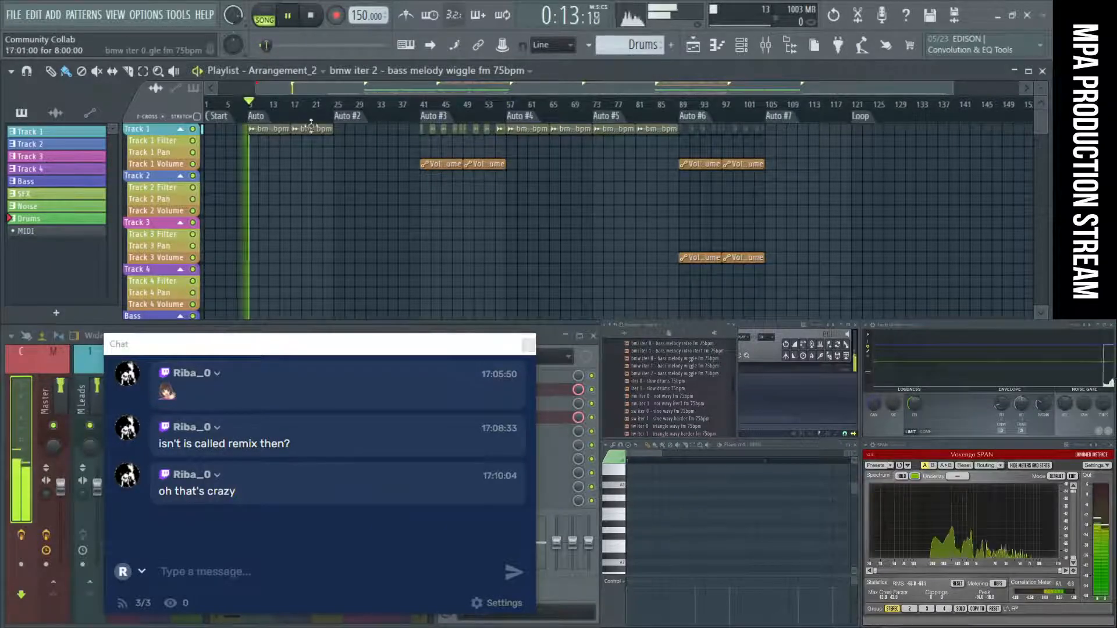
pyautogui.press('space')
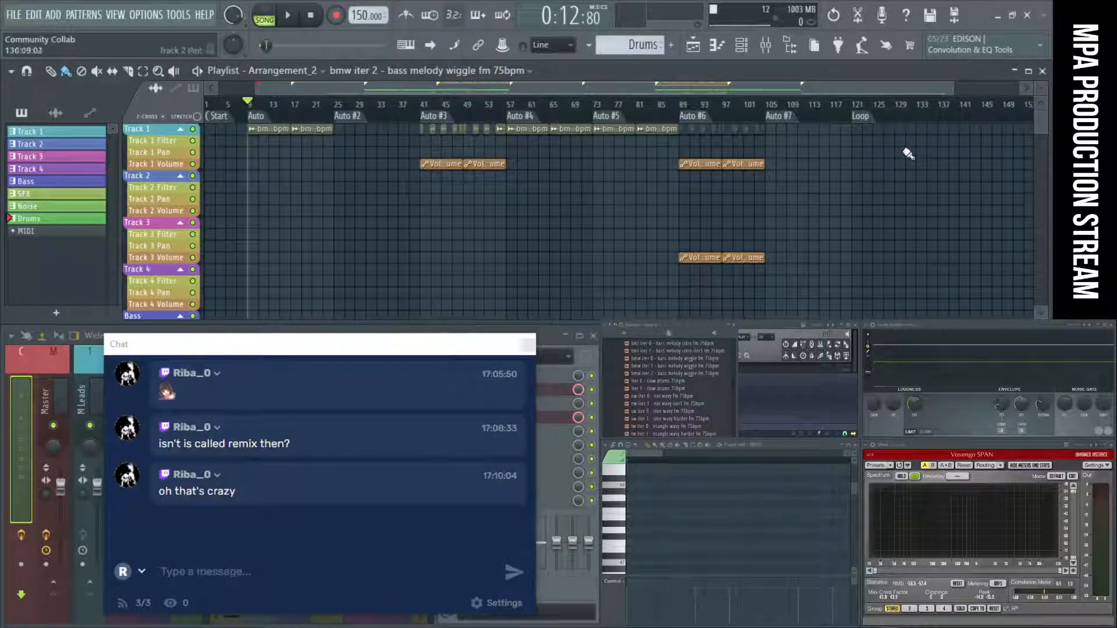
pyautogui.scroll(-5, 441, 199)
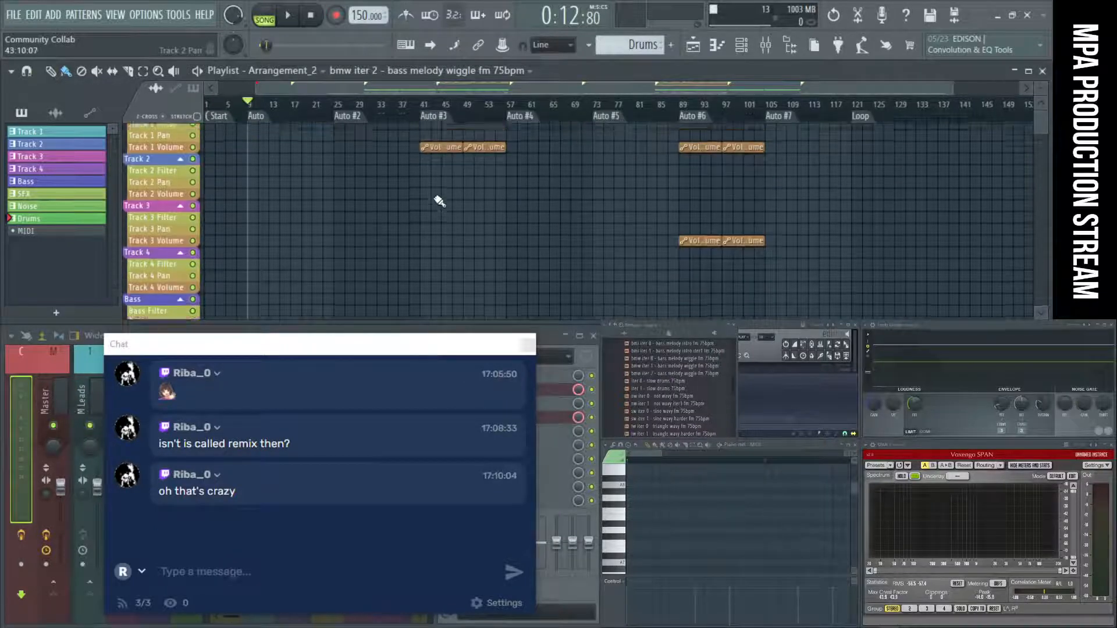
pyautogui.scroll(6, 440, 201)
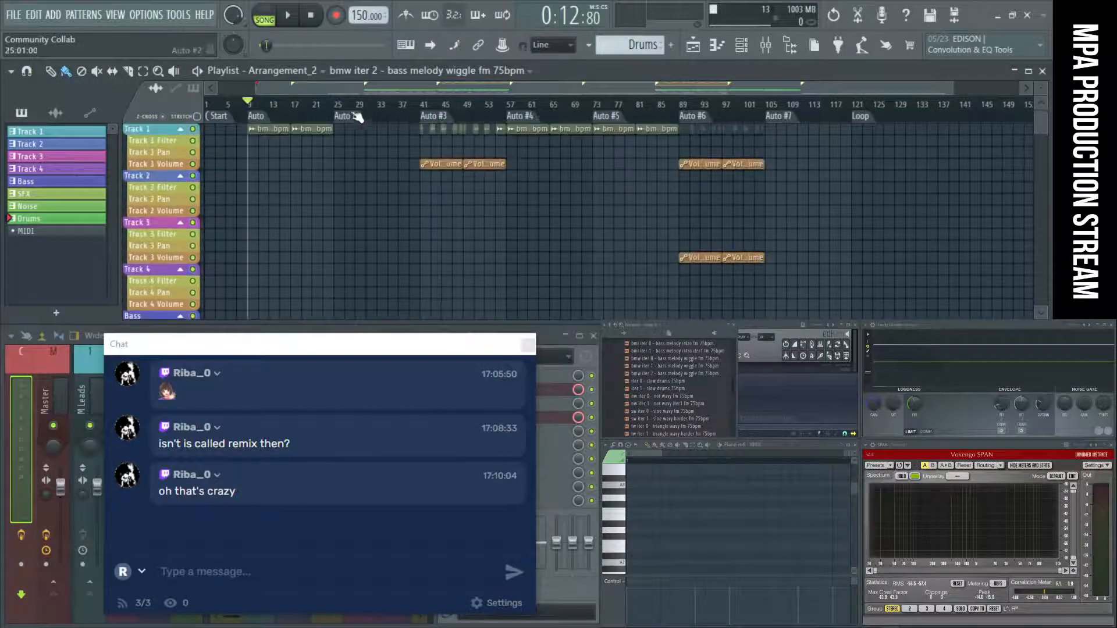
pyautogui.press('space')
pyautogui.press('space')
pyautogui.click(528, 118)
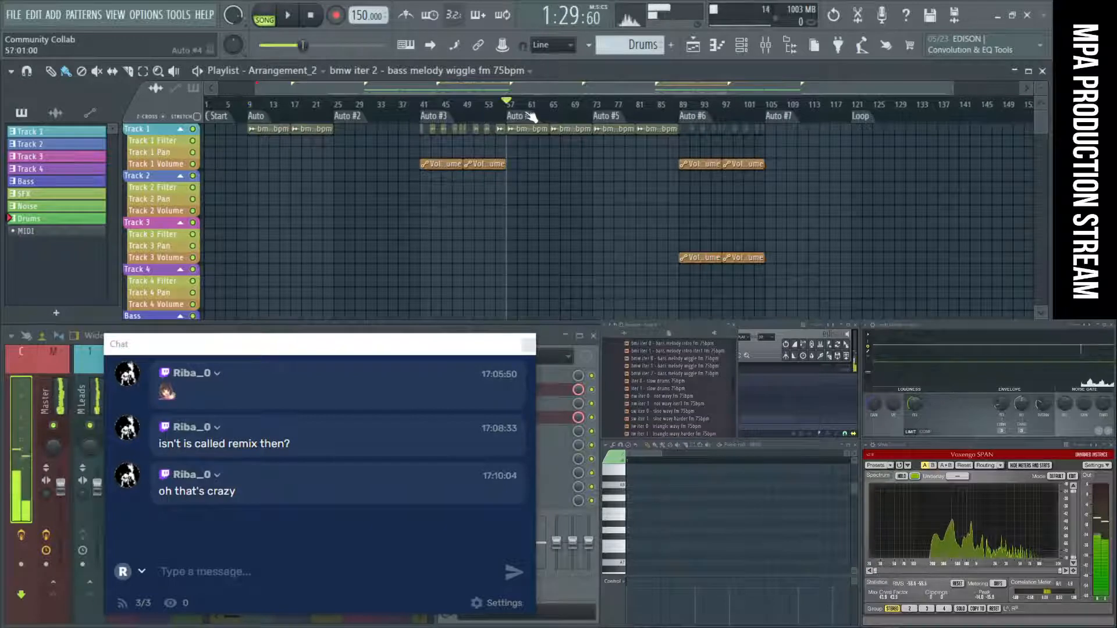
# Examine the chopped Track 1 clips and their volume automation from the Auto #3 marker up to Auto #4.
pyautogui.click(436, 125)
pyautogui.keyDown('ctrl'); pyautogui.scroll(5, 436, 154); pyautogui.keyUp('ctrl')
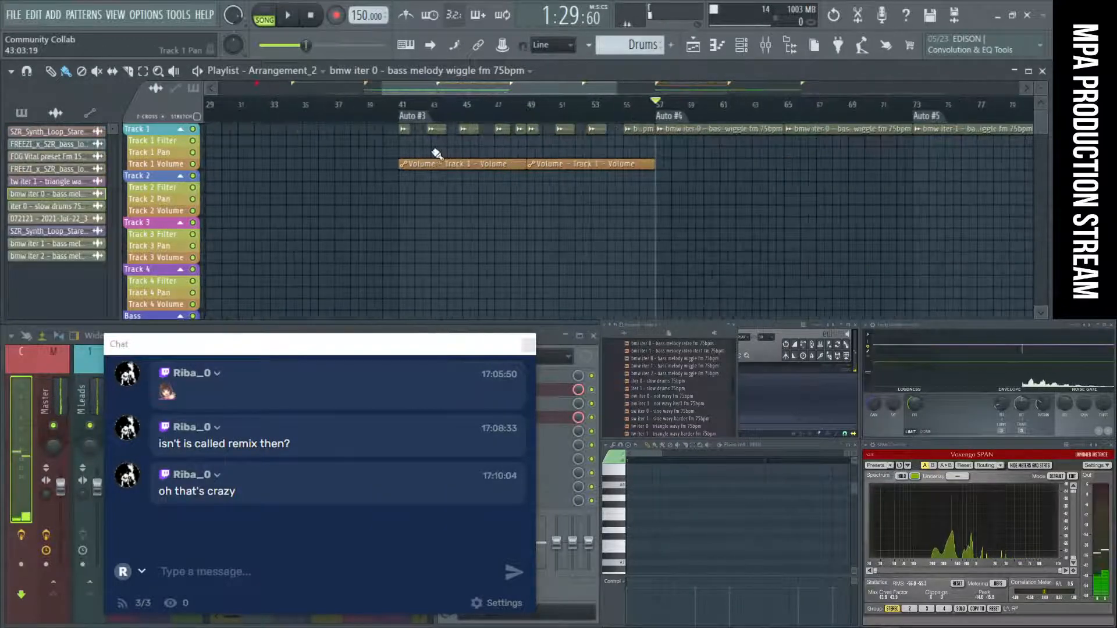
pyautogui.keyDown('alt'); pyautogui.scroll(4, 436, 155); pyautogui.keyUp('alt')
pyautogui.keyDown('ctrl'); pyautogui.scroll(-2, 436, 154); pyautogui.keyUp('ctrl')
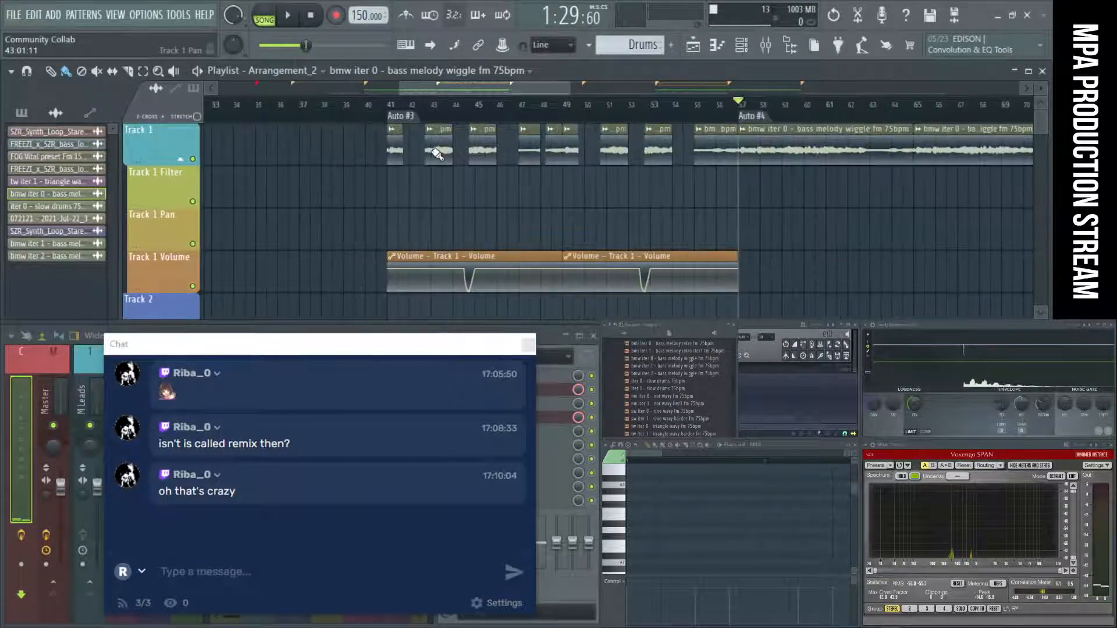
pyautogui.click(419, 116)
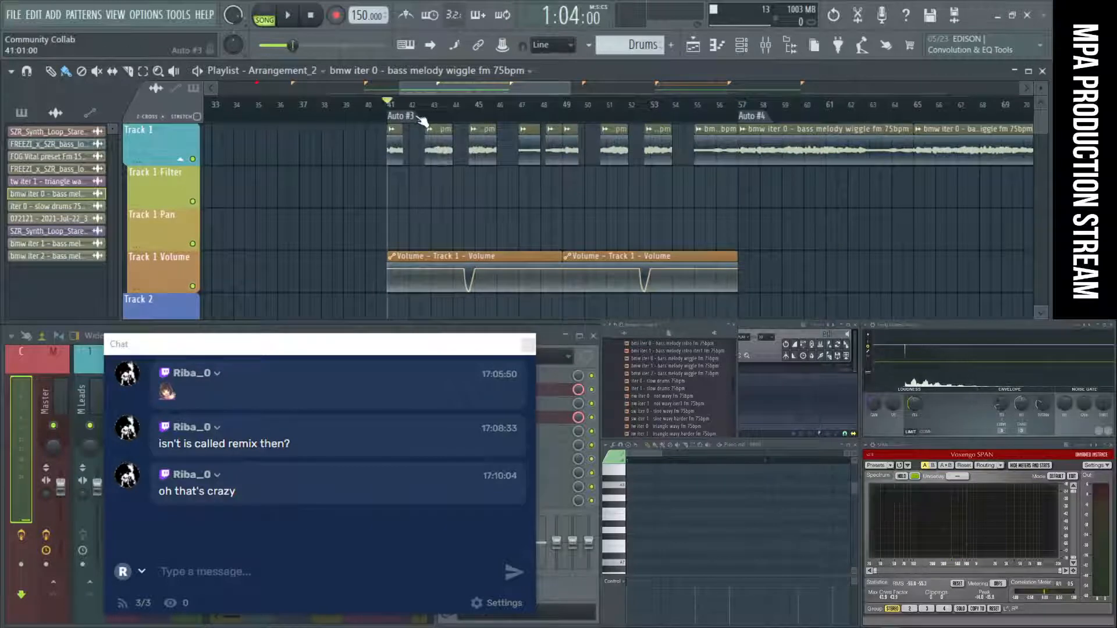
pyautogui.keyDown('ctrl'); pyautogui.scroll(-4, 443, 205); pyautogui.keyUp('ctrl')
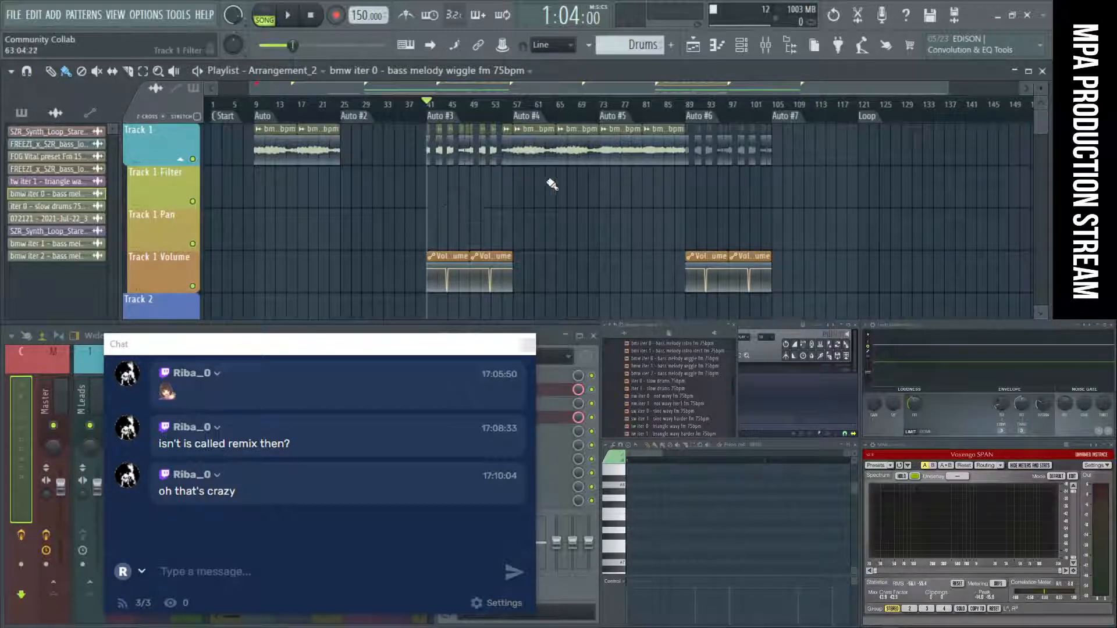
# Play the arrangement from the Auto #4 marker to the end of the Auto #6 section, checking OBS during playback, and stop.
pyautogui.click(543, 119)
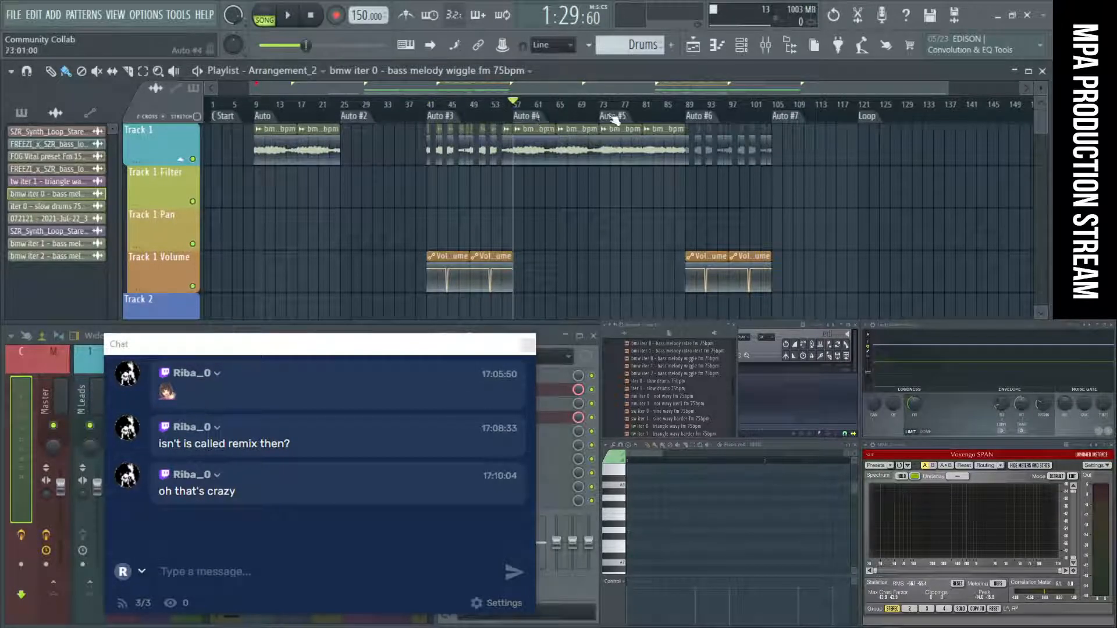
pyautogui.press('space')
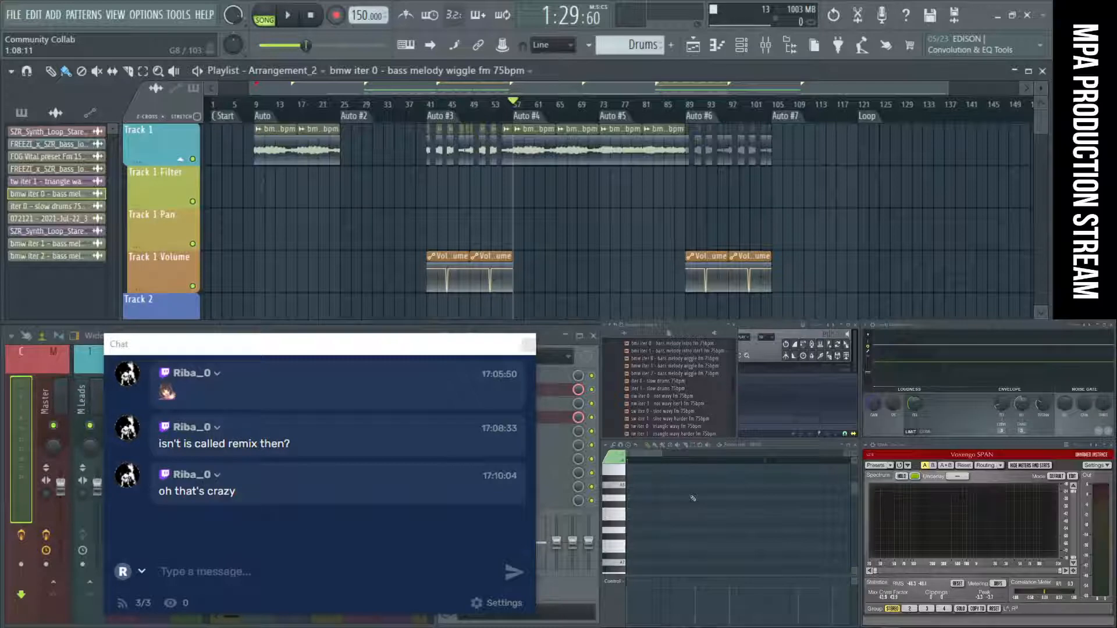
pyautogui.click(304, 16)
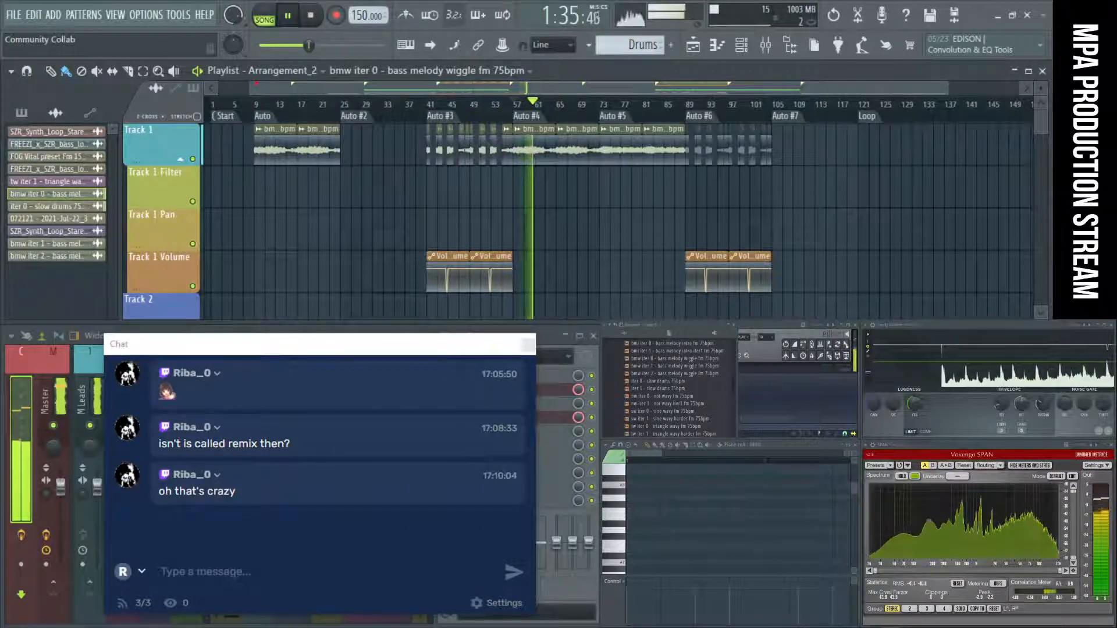
pyautogui.moveTo(786, 627); pyautogui.dragTo(786, 520)
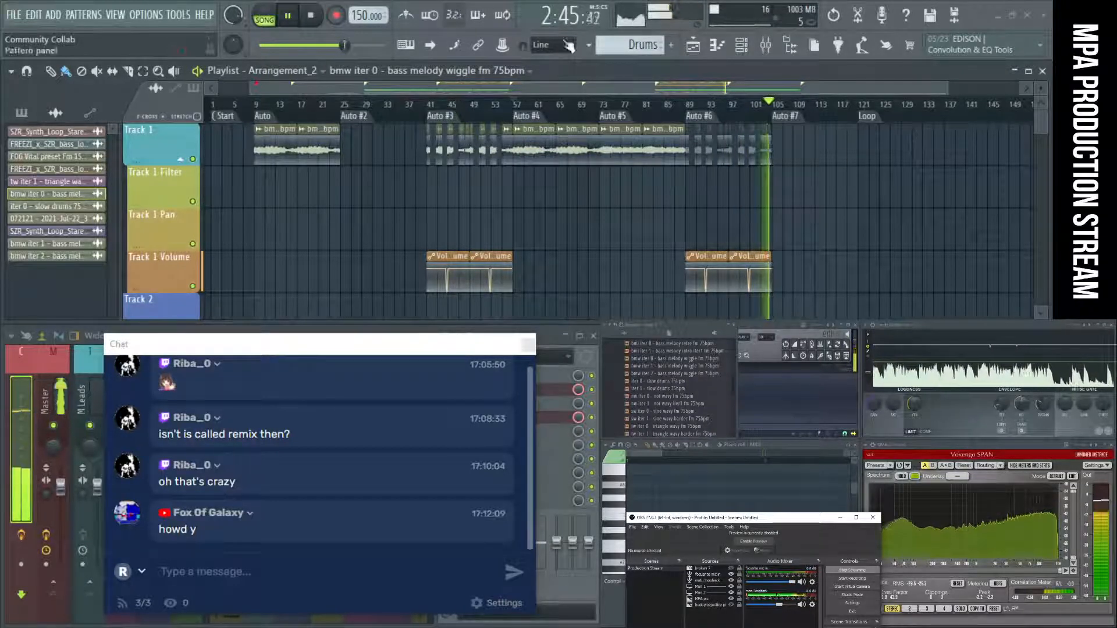
pyautogui.click(318, 18)
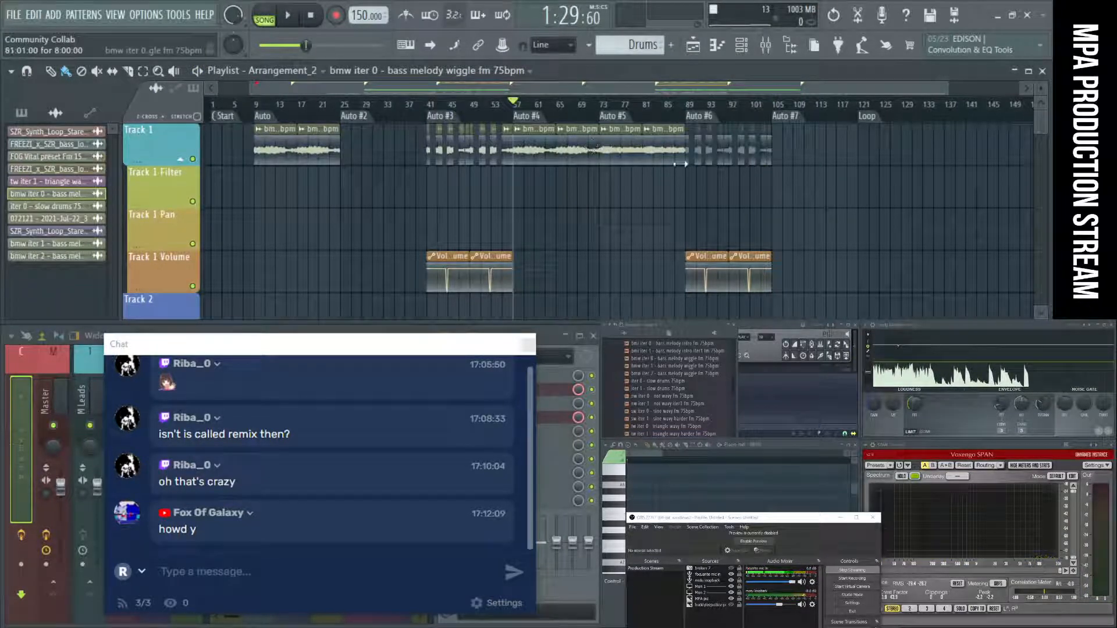
pyautogui.moveTo(803, 522); pyautogui.dragTo(815, 627)
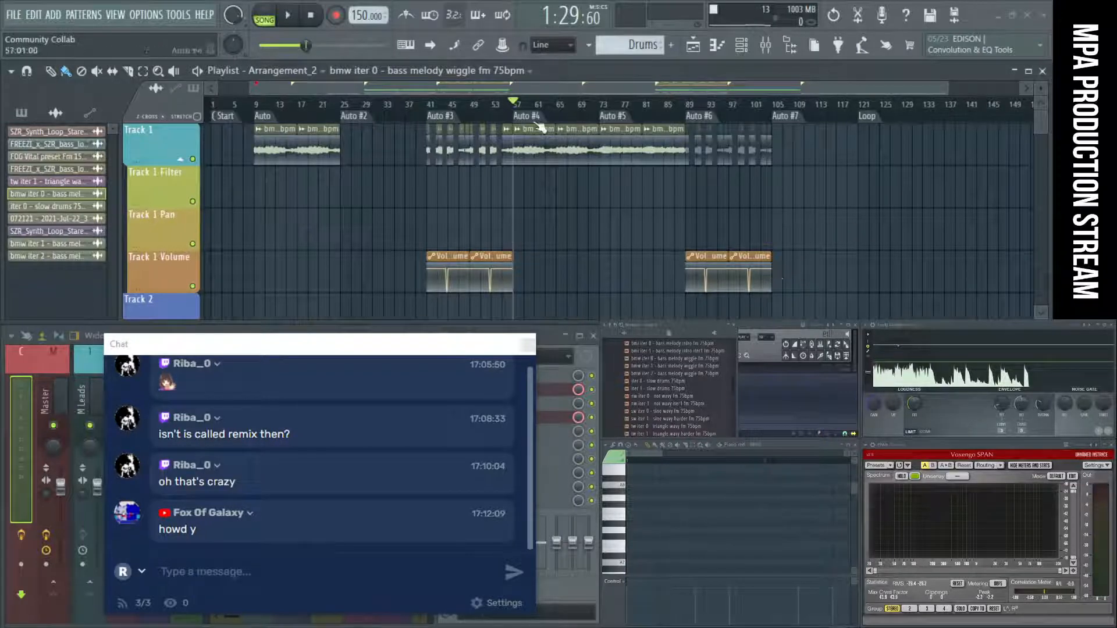
# Copy the bmw iter 0 - bass melody wiggle fm 75bpm clip on Track 1 from the Auto #4 marker to bar 135.
pyautogui.scroll(2, 550, 145)
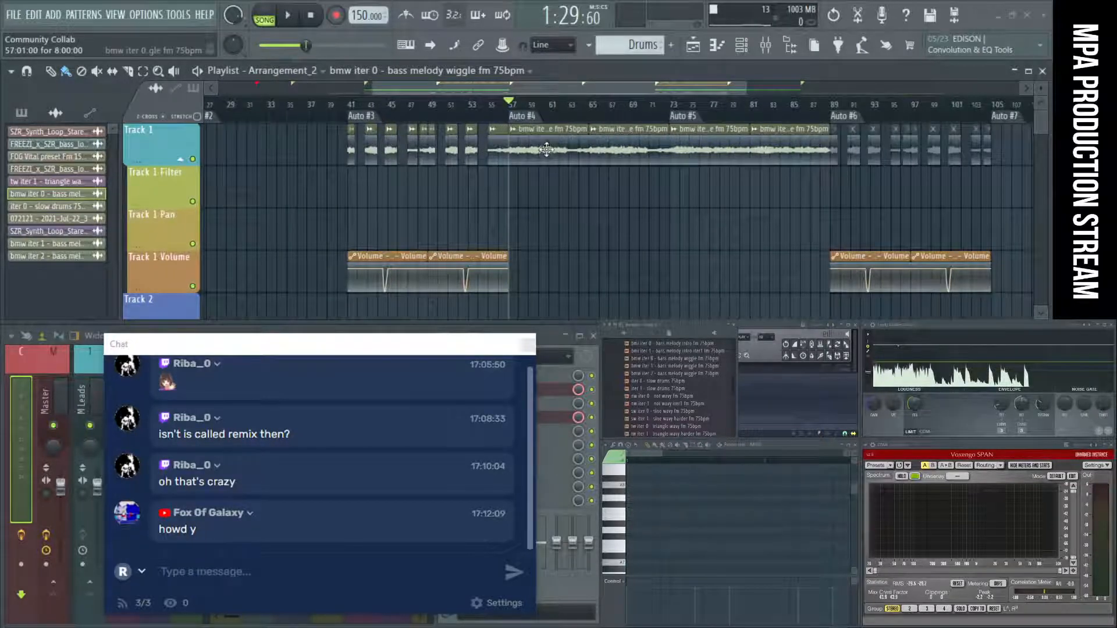
pyautogui.moveTo(547, 149); pyautogui.dragTo(716, 148)
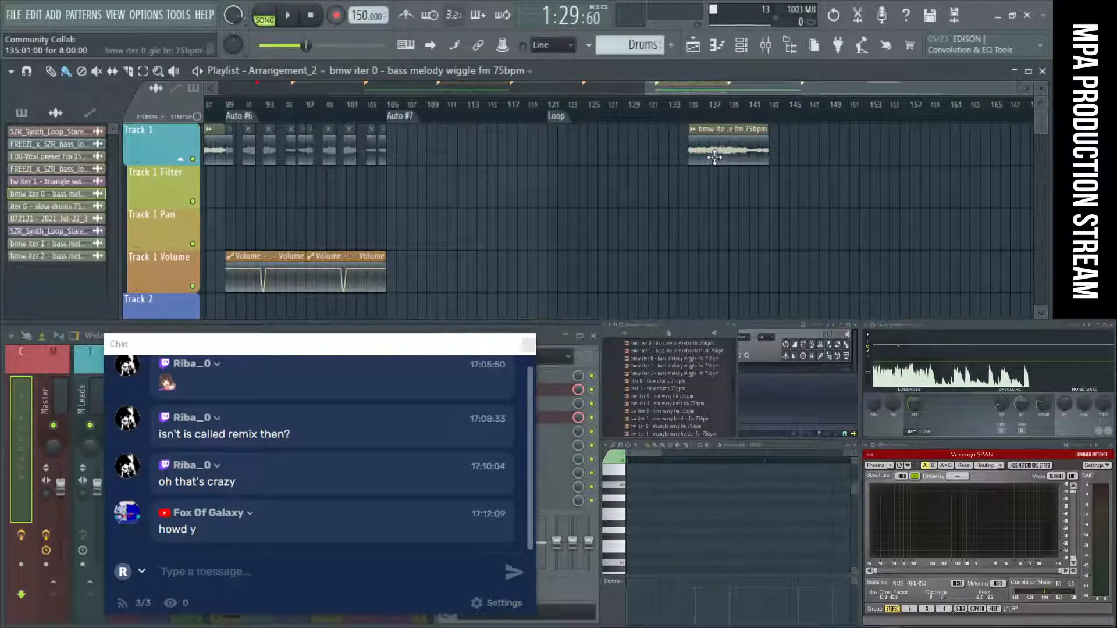
pyautogui.scroll(3, 765, 154)
pyautogui.scroll(2, 703, 162)
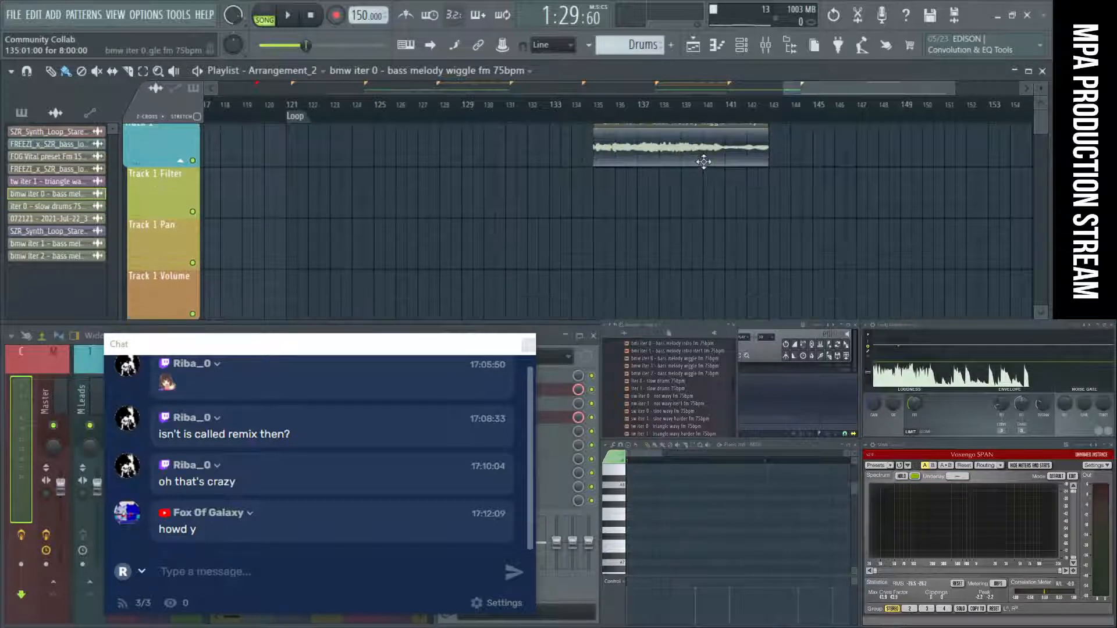
pyautogui.scroll(1, 703, 162)
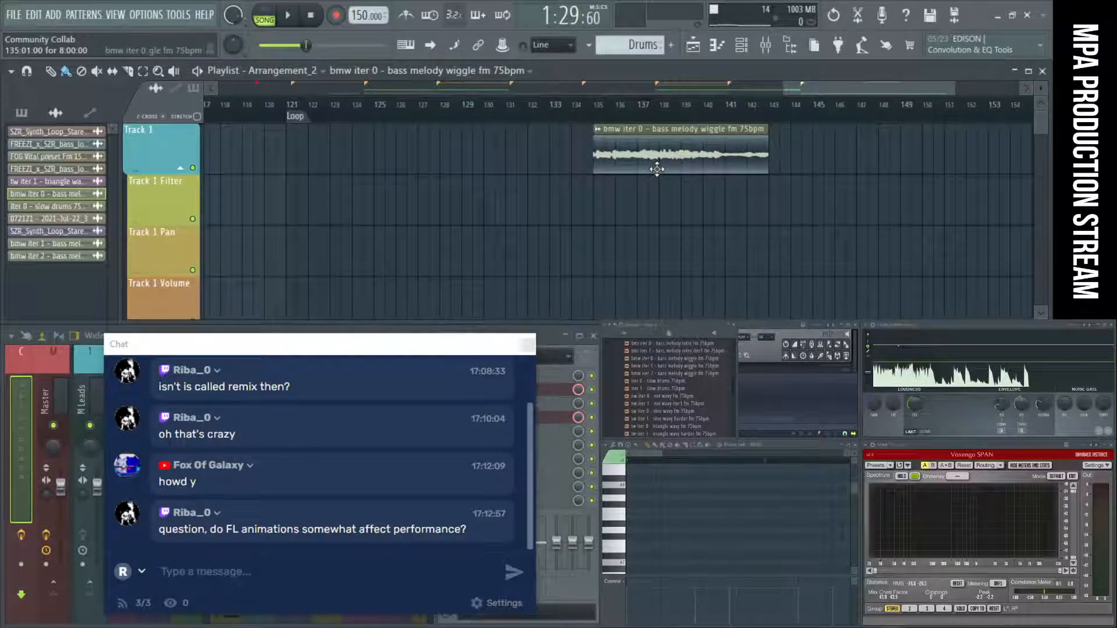
# Audition the bass melody clip alone from bar 135 and stop playback.
pyautogui.click(599, 120)
pyautogui.press('space')
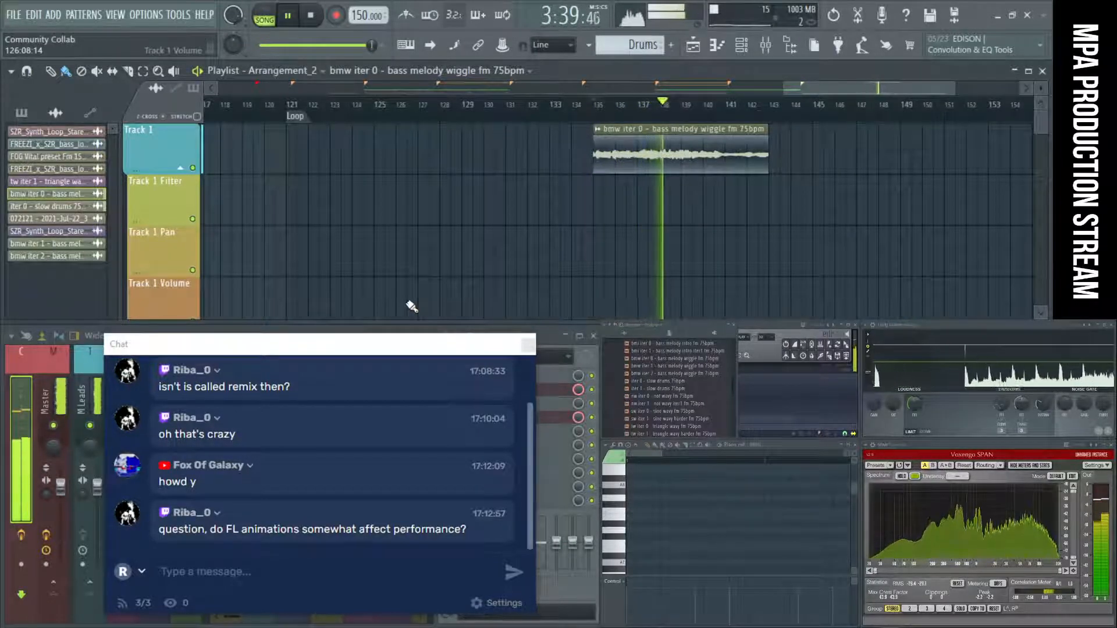
pyautogui.press('space')
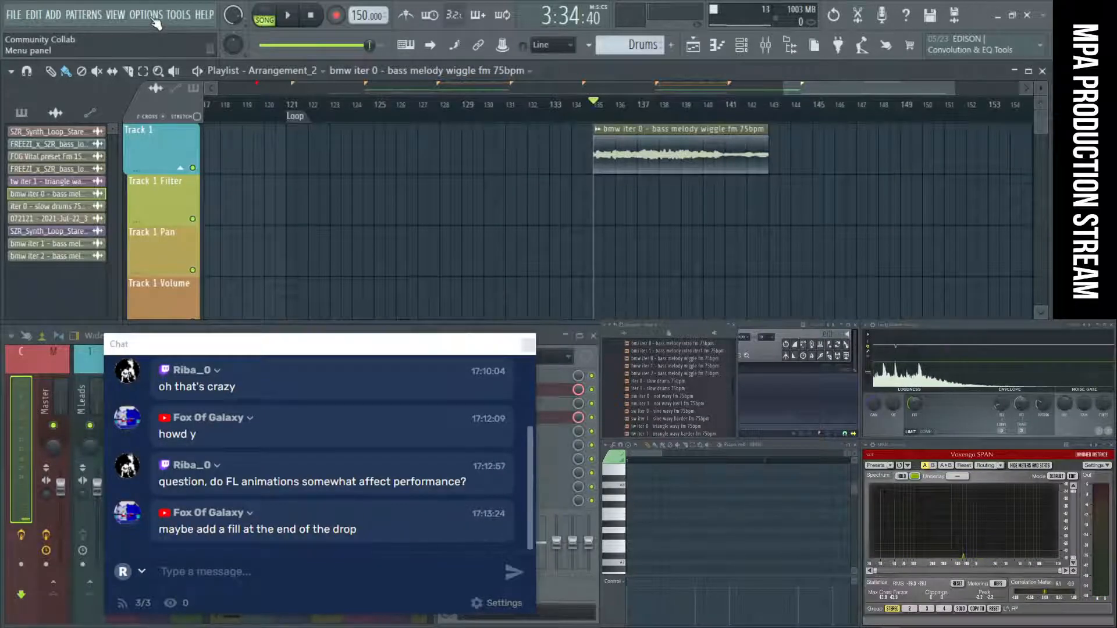
# Highlight the chat messages about a drop fill and FL animations, and open the General settings, shifting the window aside.
pyautogui.moveTo(228, 530); pyautogui.dragTo(407, 543)
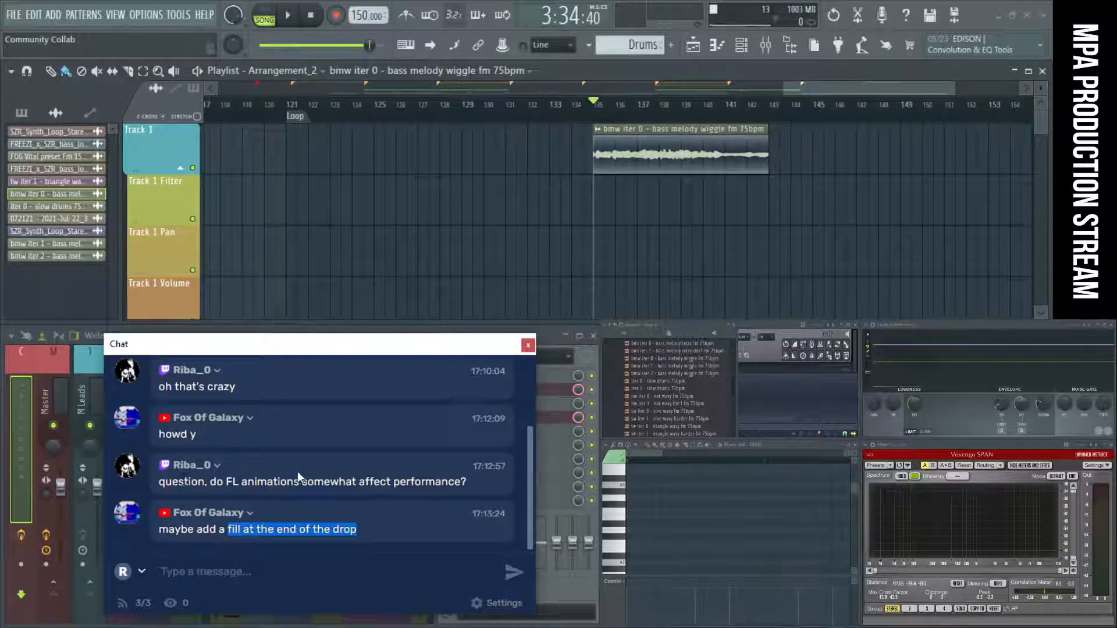
pyautogui.moveTo(160, 482); pyautogui.dragTo(468, 482)
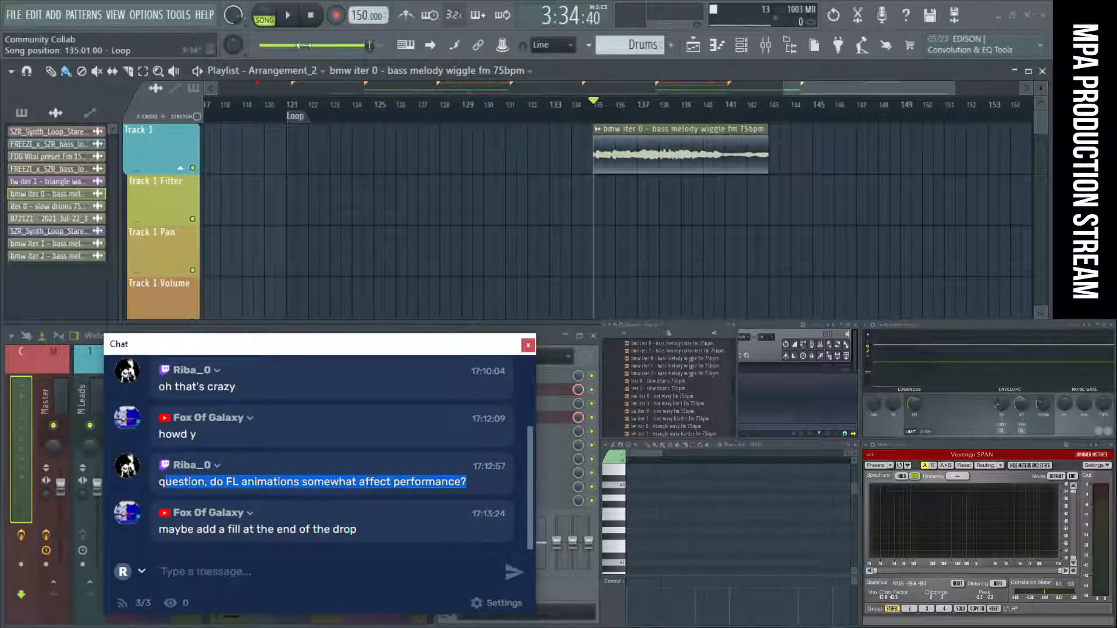
pyautogui.click(142, 15)
pyautogui.click(151, 19)
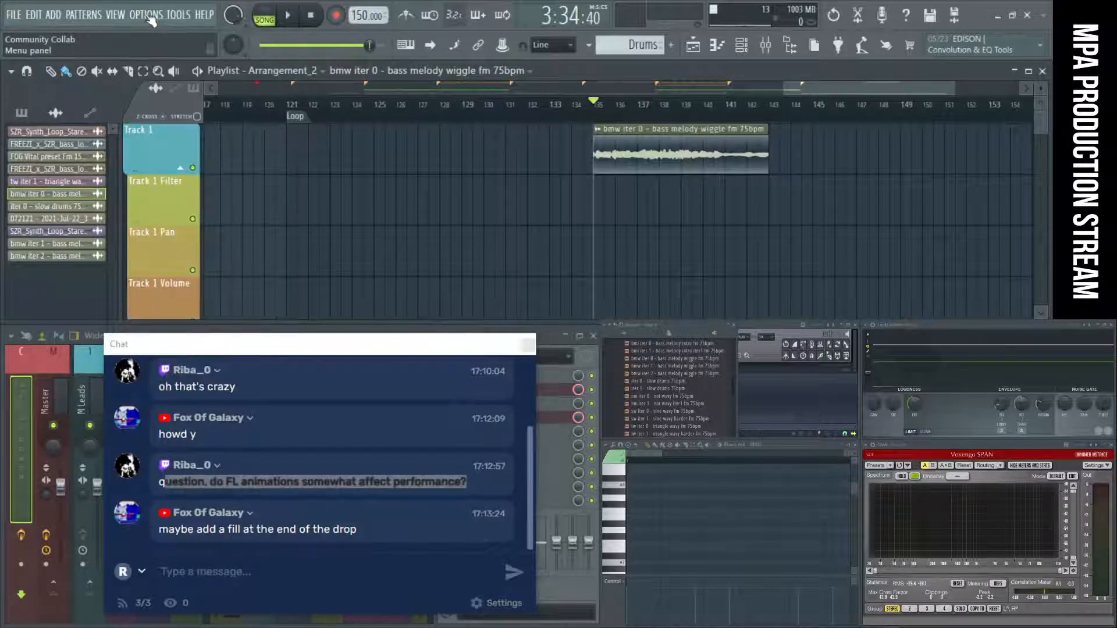
pyautogui.click(173, 21)
pyautogui.click(160, 19)
pyautogui.click(159, 21)
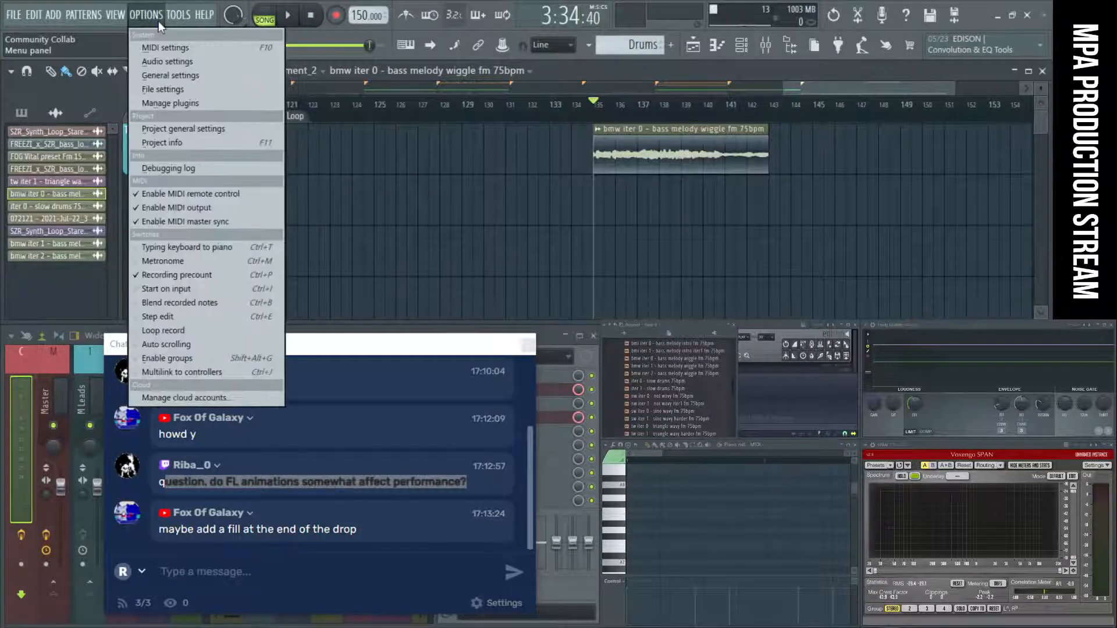
pyautogui.moveTo(178, 22)
pyautogui.moveTo(145, 17)
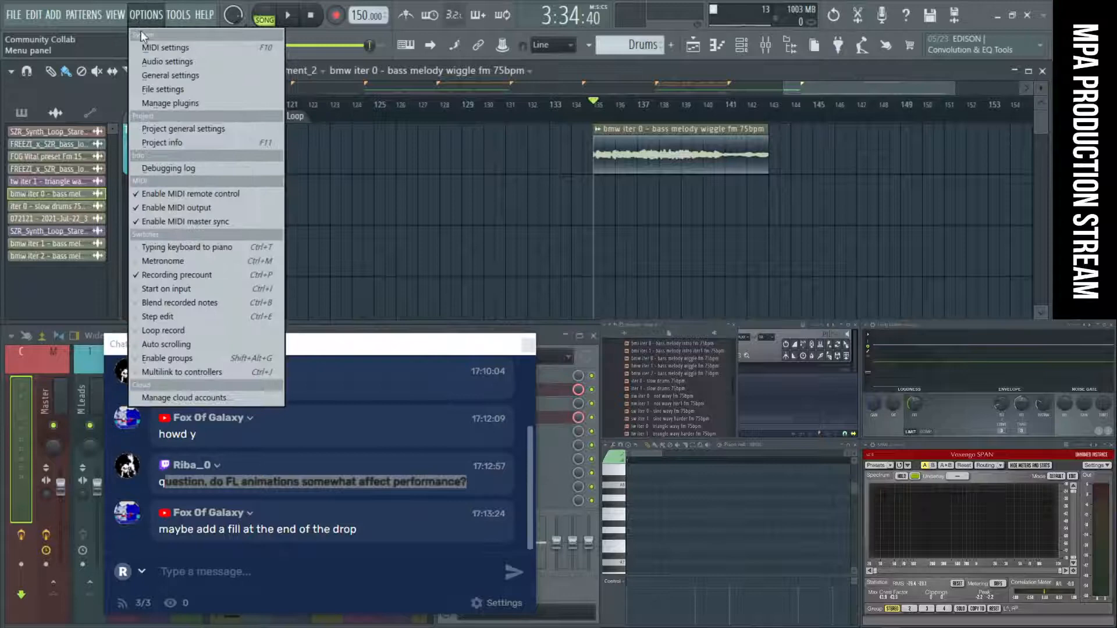
pyautogui.click(159, 76)
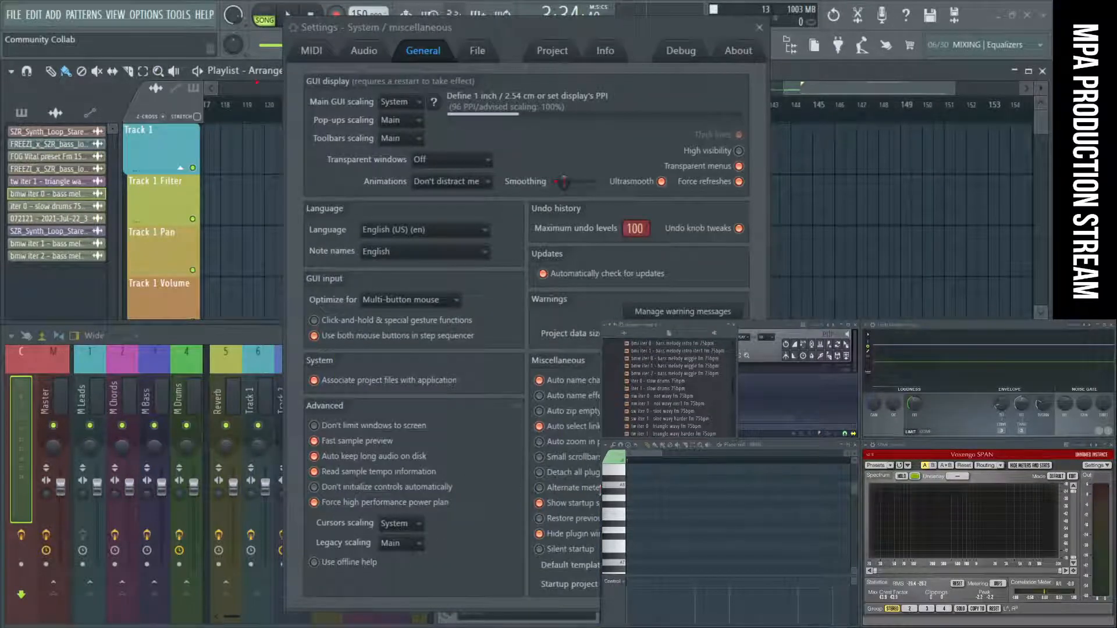
pyautogui.moveTo(507, 27); pyautogui.dragTo(356, 33)
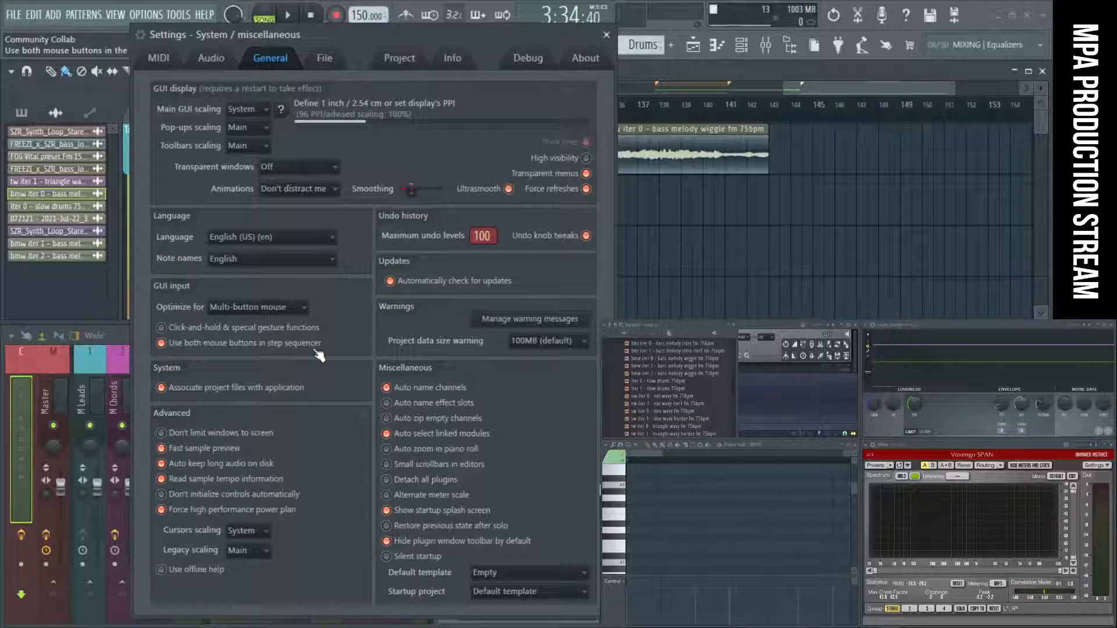
# Set the interface Animations option to Entertain me and close the settings.
pyautogui.click(333, 189)
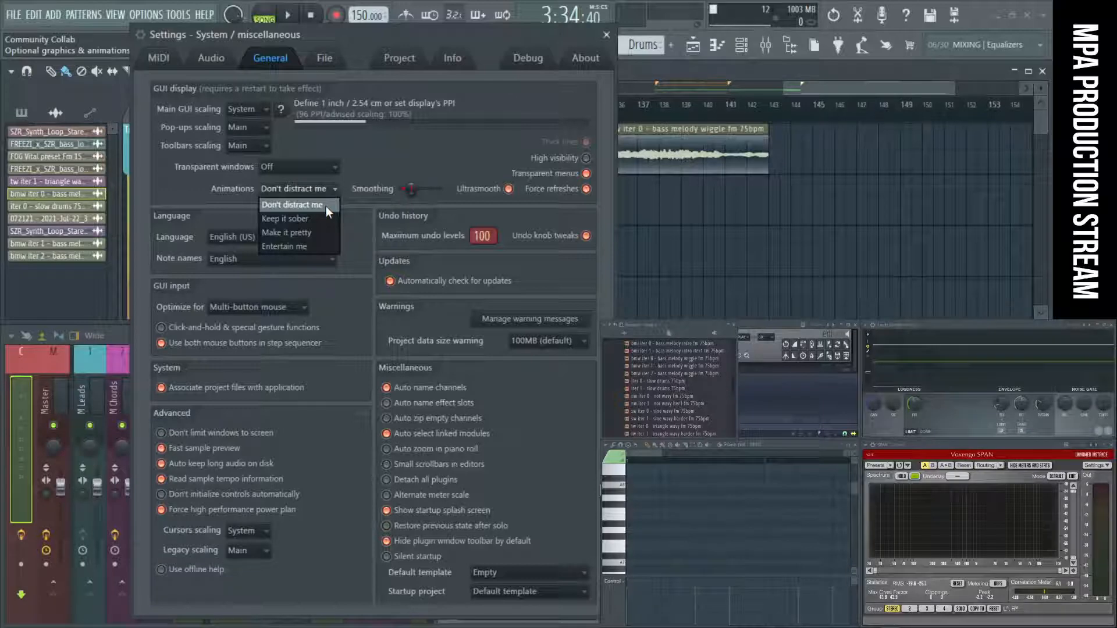
pyautogui.click(309, 247)
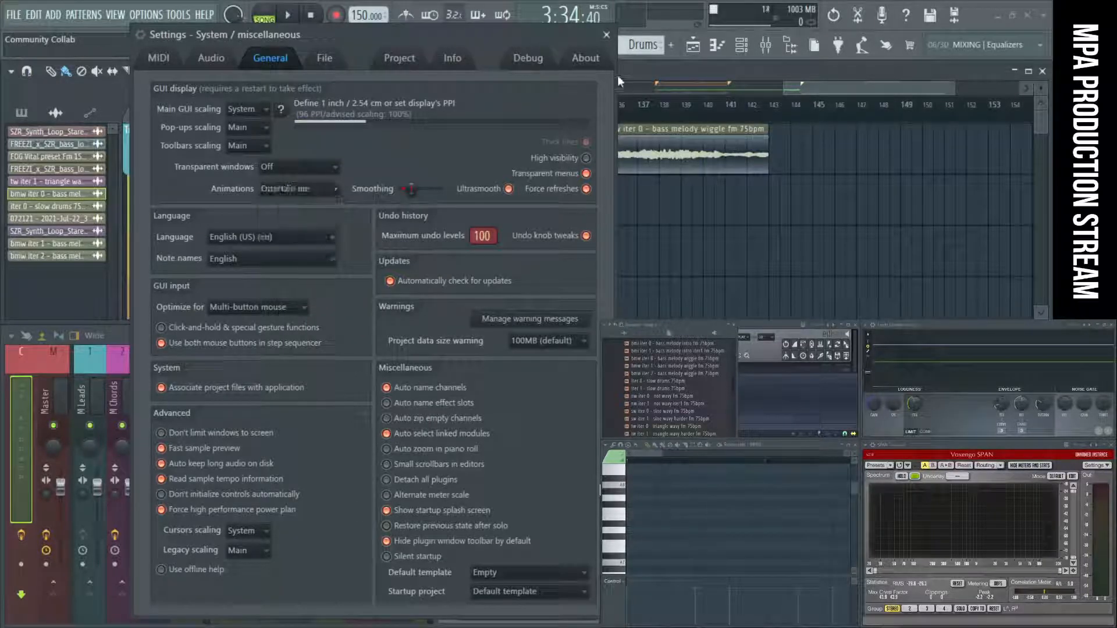
pyautogui.click(607, 35)
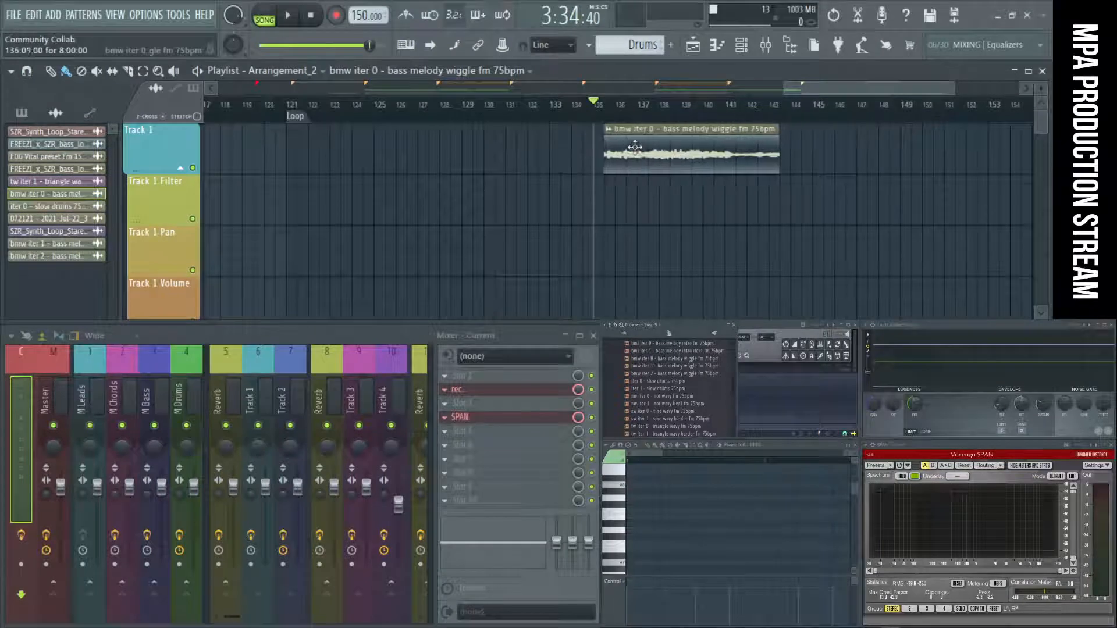
# Repeatedly delete and restore the bass melody clip at bar 135 on Track 1 to demonstrate the deletion animation.
pyautogui.rightClick(656, 162)
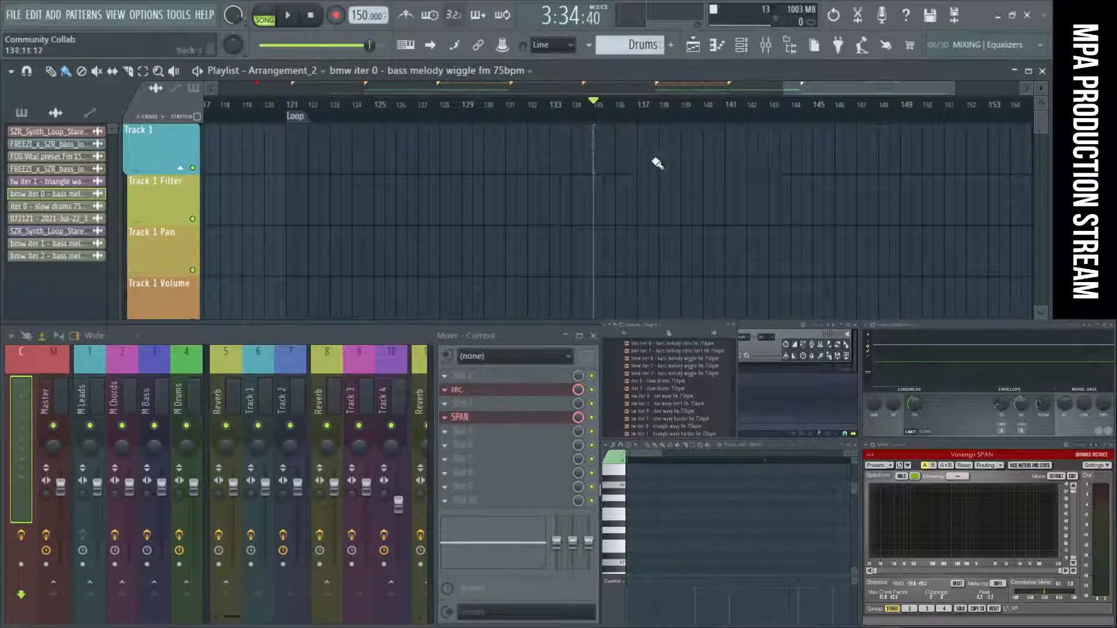
pyautogui.hotkey('ctrl', 'z')
pyautogui.rightClick(655, 159)
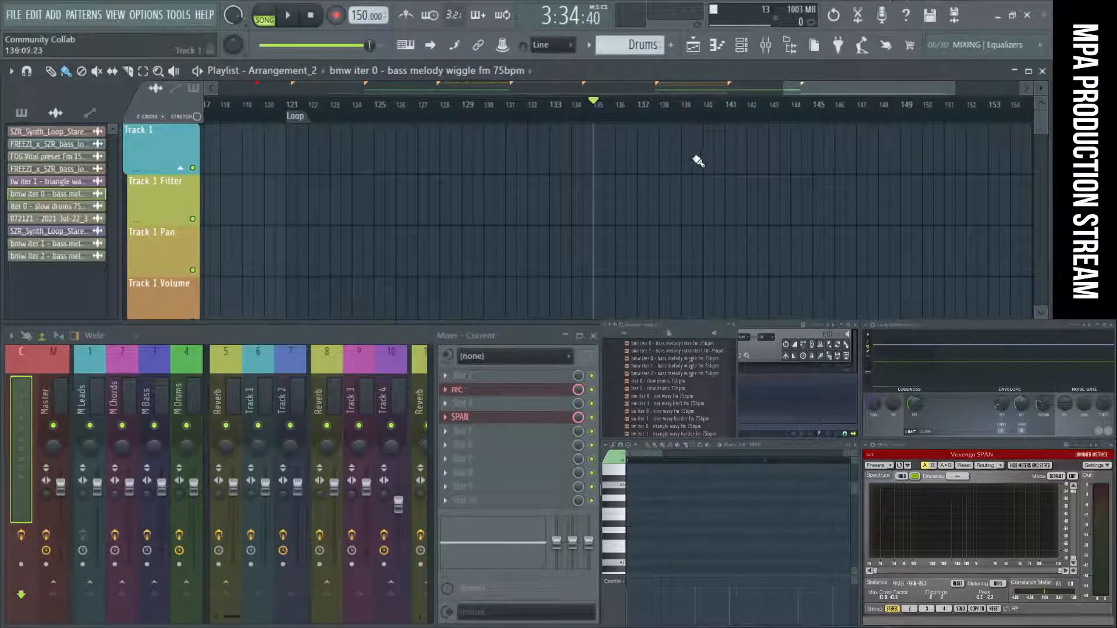
pyautogui.hotkey('ctrl', 'z')
pyautogui.rightClick(634, 156)
pyautogui.hotkey('ctrl', 'z')
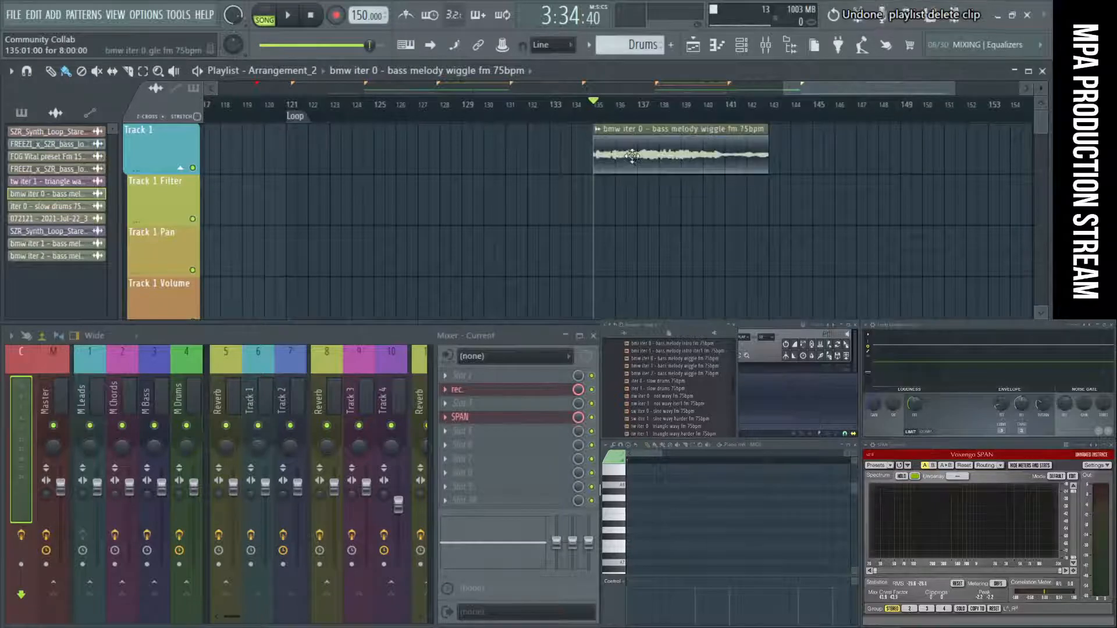
pyautogui.rightClick(633, 156)
pyautogui.hotkey('ctrl', 'z')
pyautogui.rightClick(649, 157)
pyautogui.hotkey('ctrl', 'z')
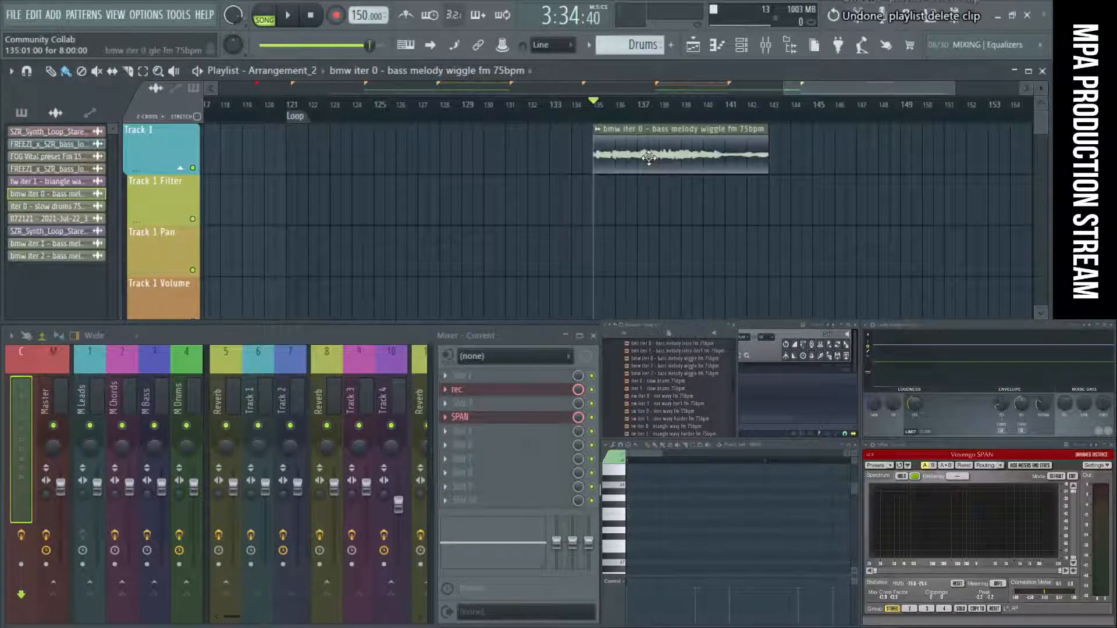
# Set Animations to Don't distract me in the General settings and close the settings.
pyautogui.click(163, 16)
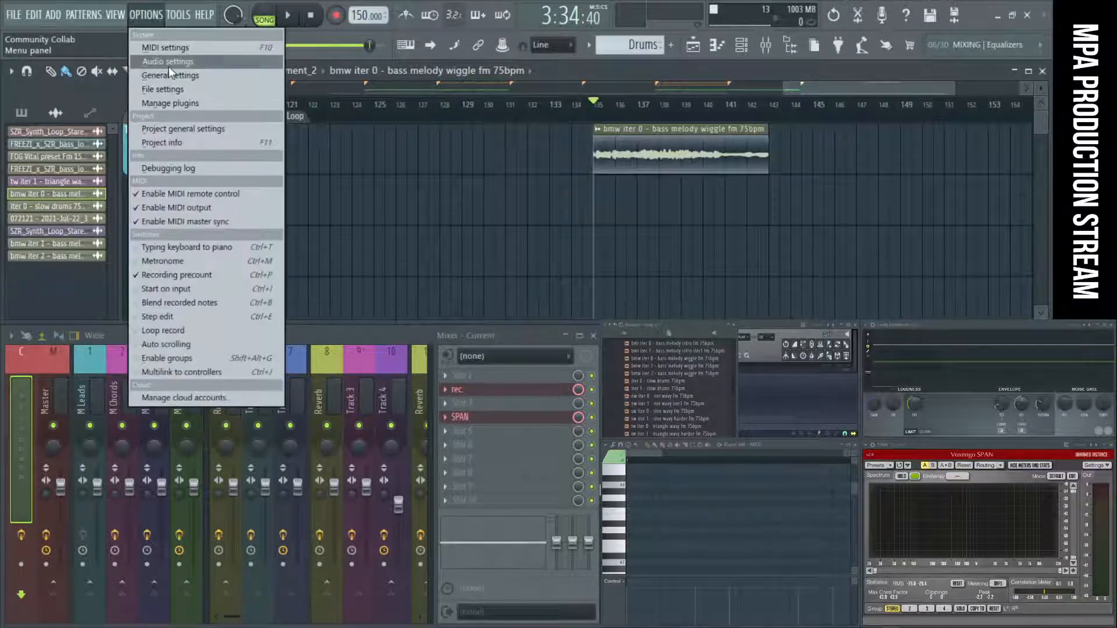
pyautogui.click(169, 76)
pyautogui.click(288, 189)
pyautogui.click(284, 204)
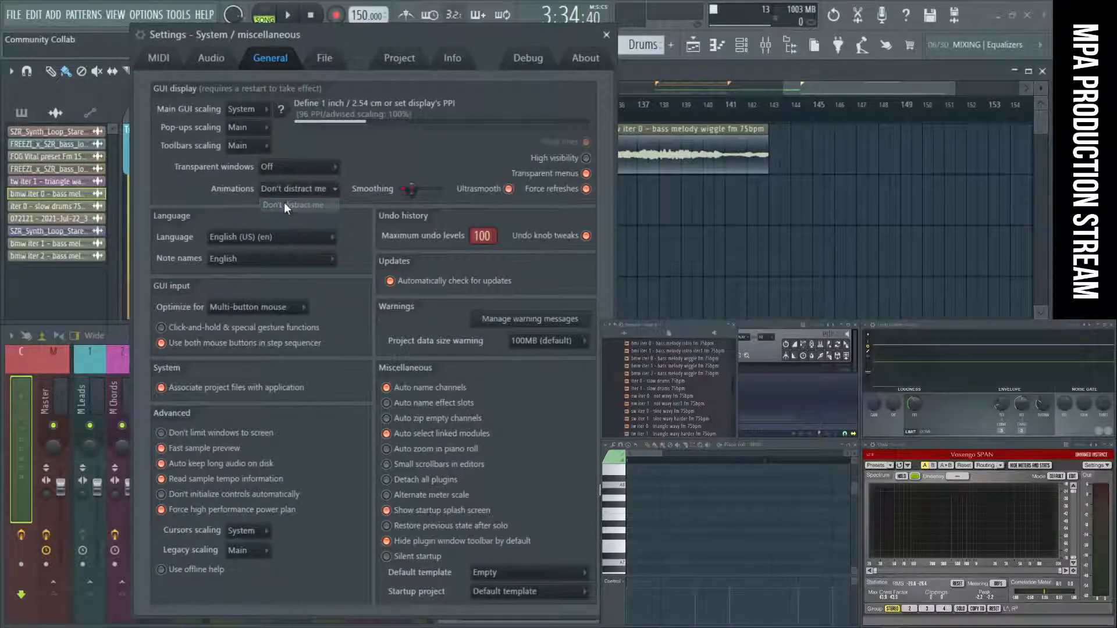
pyautogui.click(607, 34)
# Delete the bass melody clip at bar 135 on Track 1, toggling the deletion repeatedly and leaving the clip removed.
pyautogui.rightClick(648, 159)
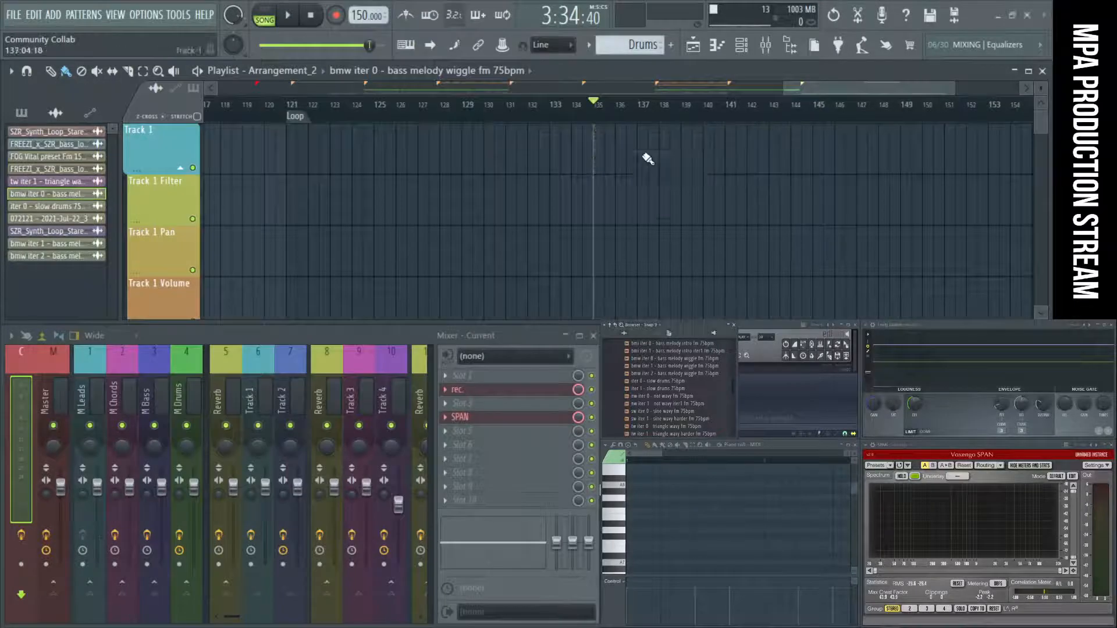
pyautogui.hotkey('ctrl', 'z')
pyautogui.hotkey('ctrl', 'z')
pyautogui.hotkey('ctrl', 'z')
pyautogui.hotkey('ctrl', 'z')
pyautogui.hotkey('ctrl', 'z')
pyautogui.hotkey('ctrl', 'z')
pyautogui.hotkey('ctrl', 'z')
pyautogui.hotkey('ctrl', 'z')
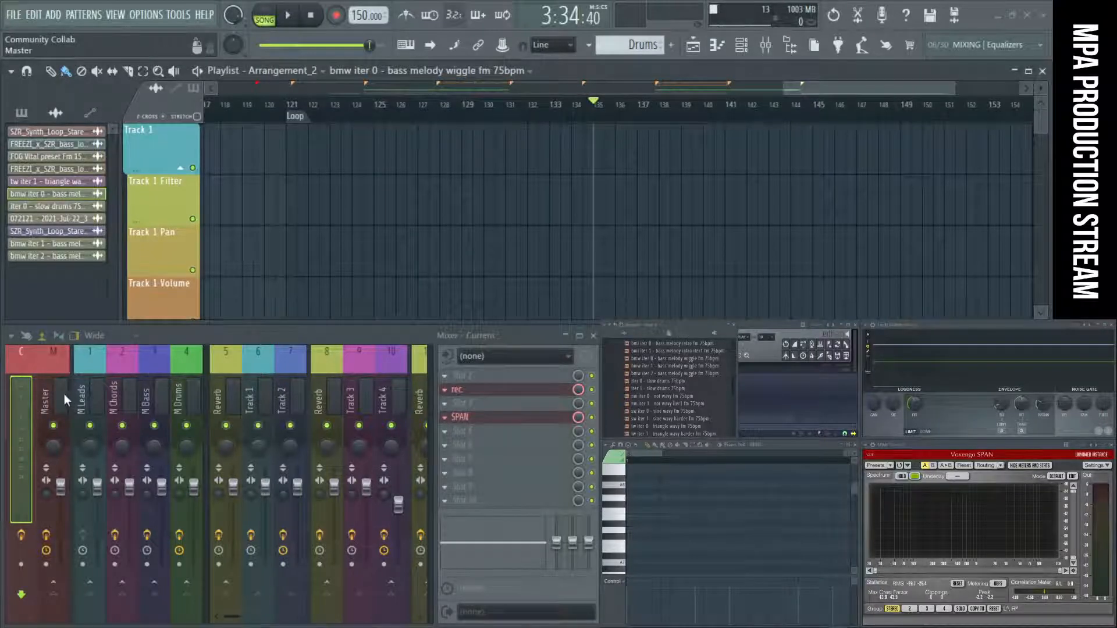
# Preview the iter 1 - slow drums 75bpm sample and look over the playlist tracks down to Track 44.
pyautogui.click(662, 387)
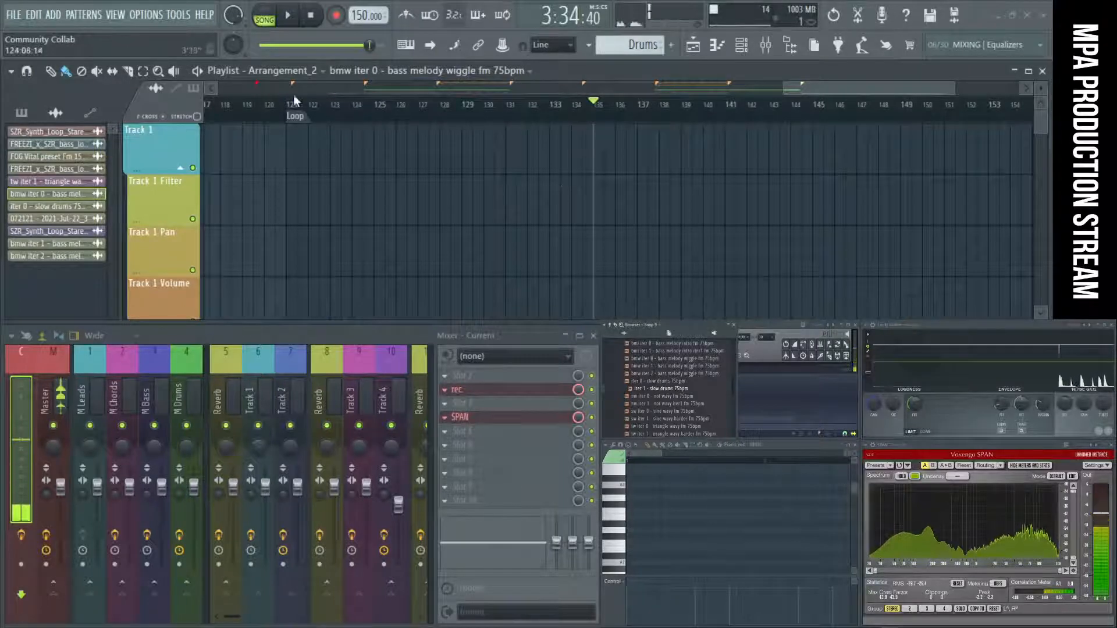
pyautogui.scroll(-1, 615, 157)
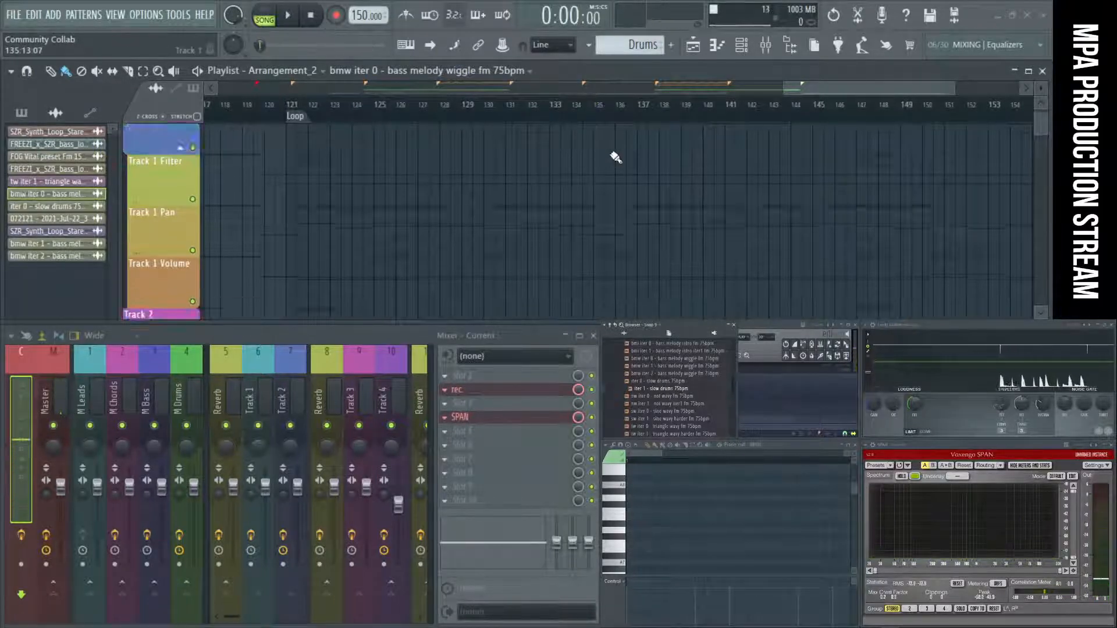
pyautogui.scroll(-10, 615, 157)
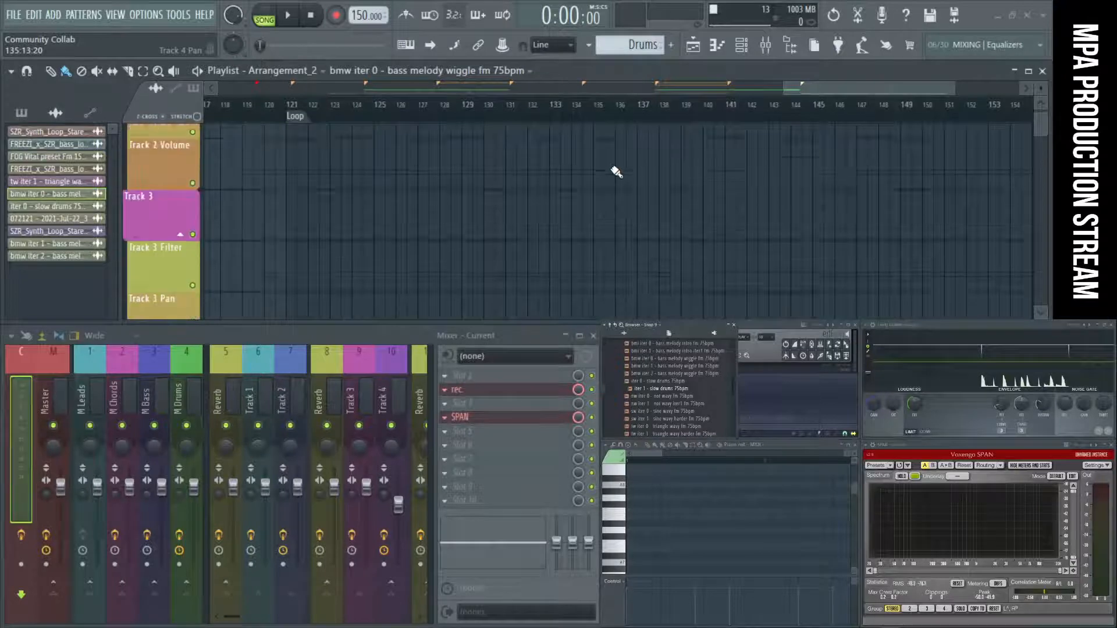
pyautogui.keyDown('ctrl'); pyautogui.rightClick(622, 165); pyautogui.keyUp('ctrl')
pyautogui.scroll(6, 623, 165)
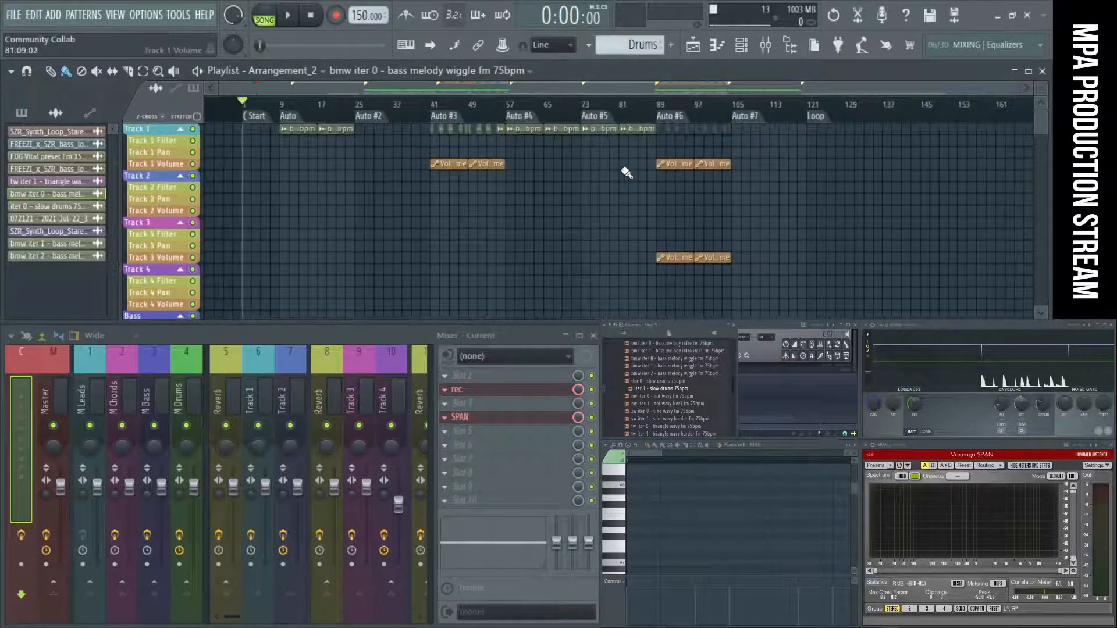
pyautogui.scroll(-15, 626, 172)
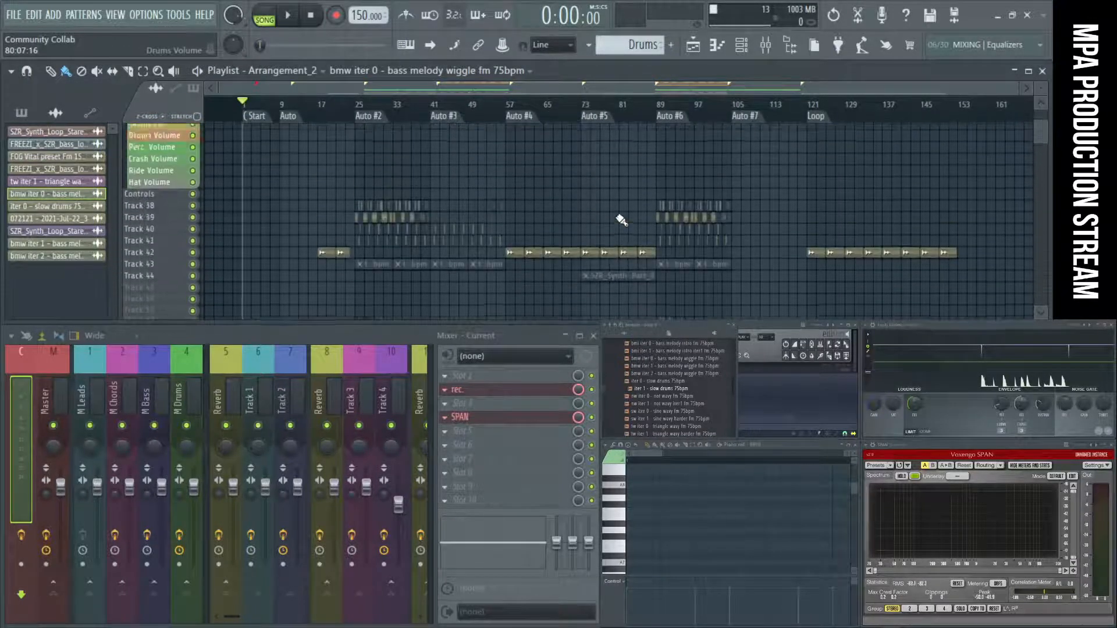
pyautogui.scroll(15, 623, 220)
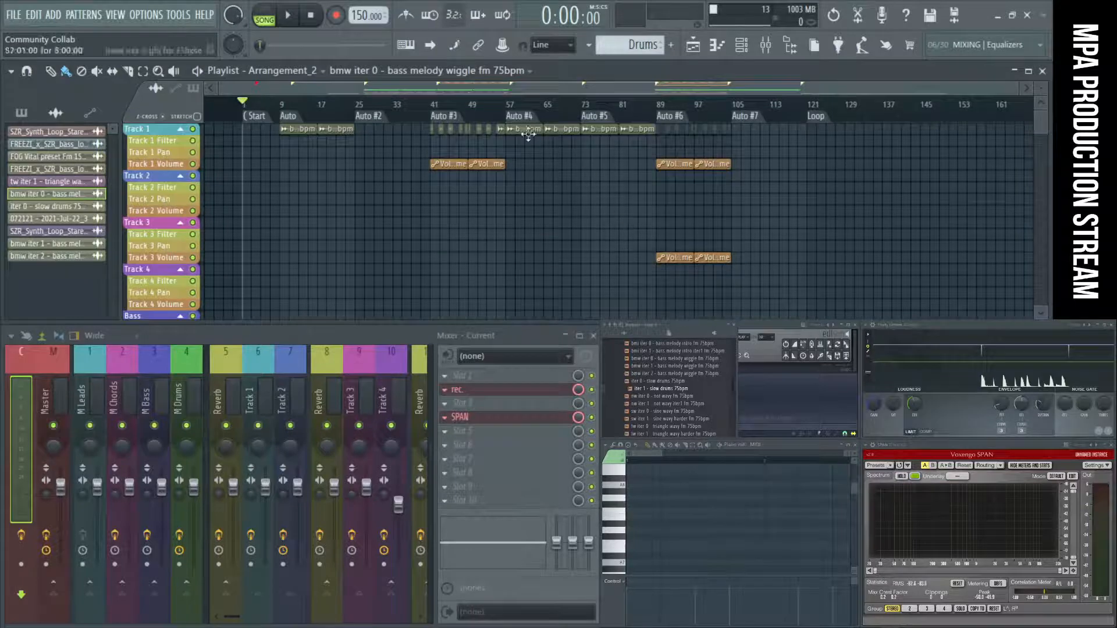
# Copy the bass melody clip on Track 1 from the Auto #4 marker to the Loop marker, audition it there, and stop.
pyautogui.moveTo(528, 135)
pyautogui.mouseDown()
pyautogui.moveTo(999, 160)
pyautogui.moveTo(811, 128)
pyautogui.mouseUp()
pyautogui.click(808, 120)
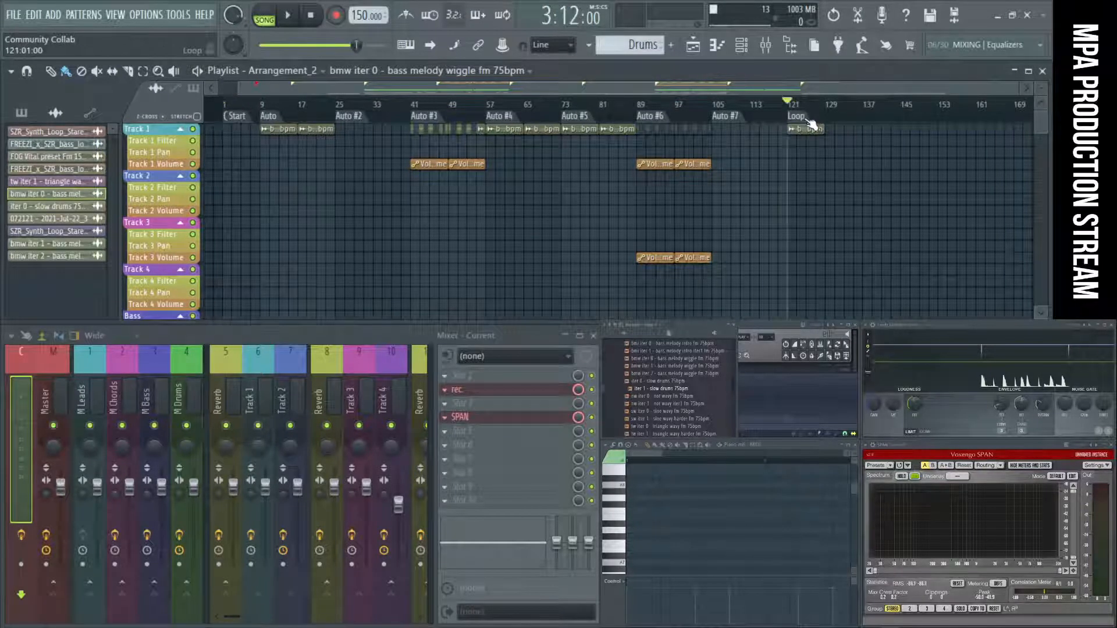
pyautogui.press('space')
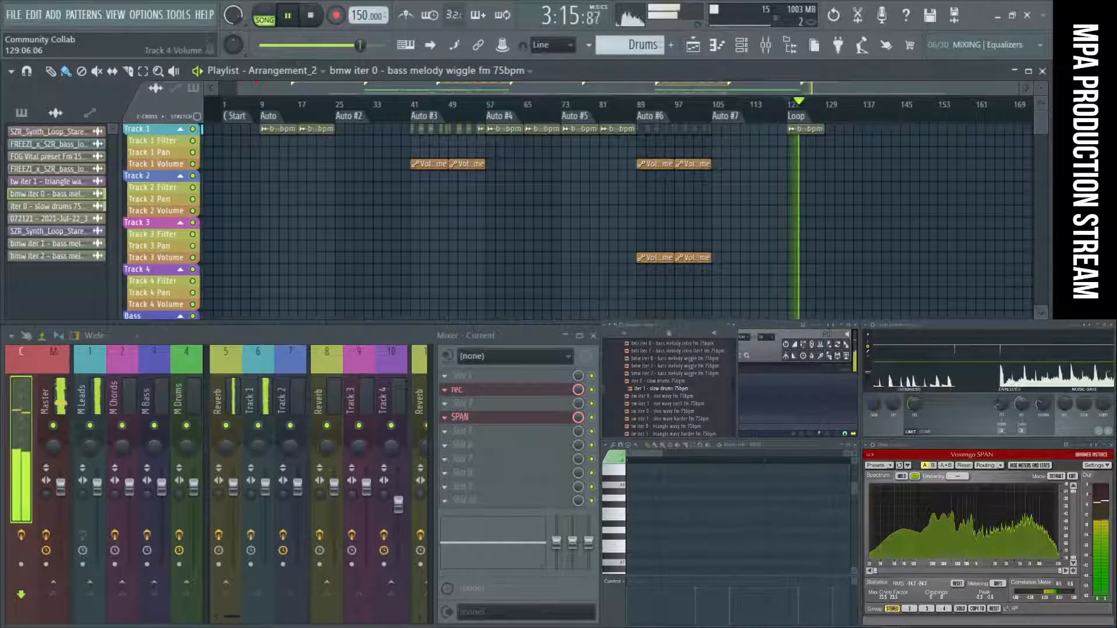
pyautogui.click(312, 16)
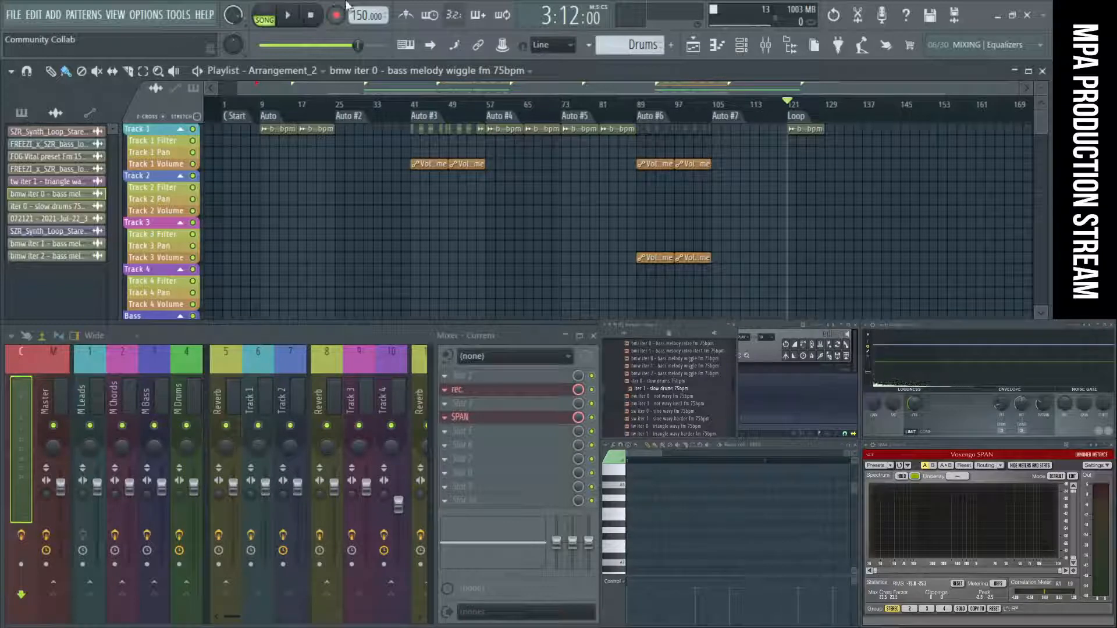
# Audition the arrangement from bar 101 in the Auto #6 section, replay the passage, and stop.
pyautogui.click(699, 116)
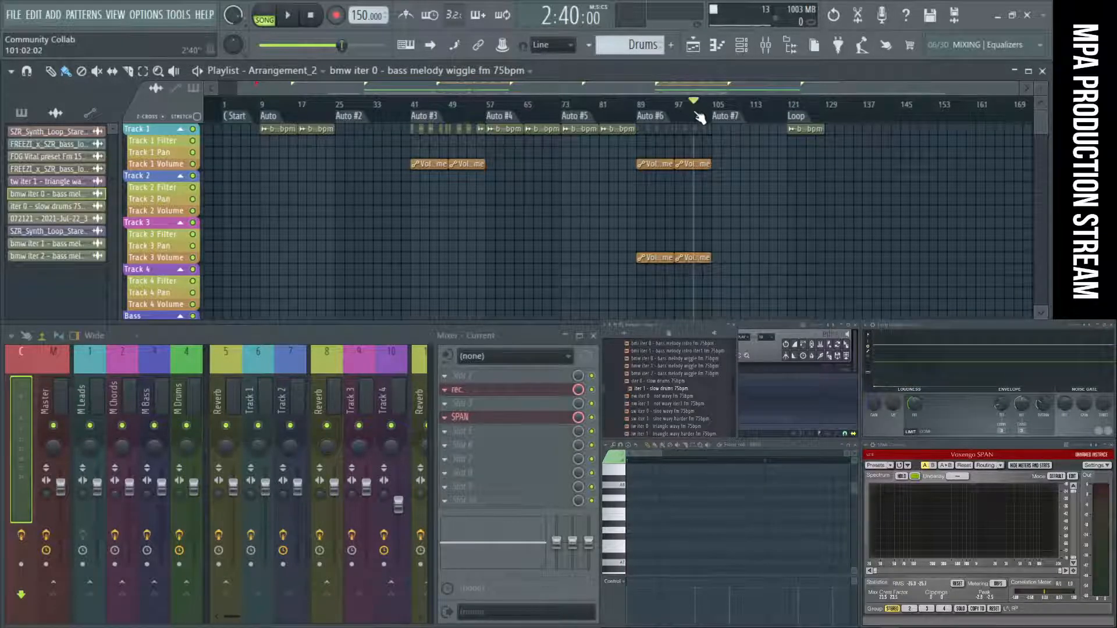
pyautogui.press('space')
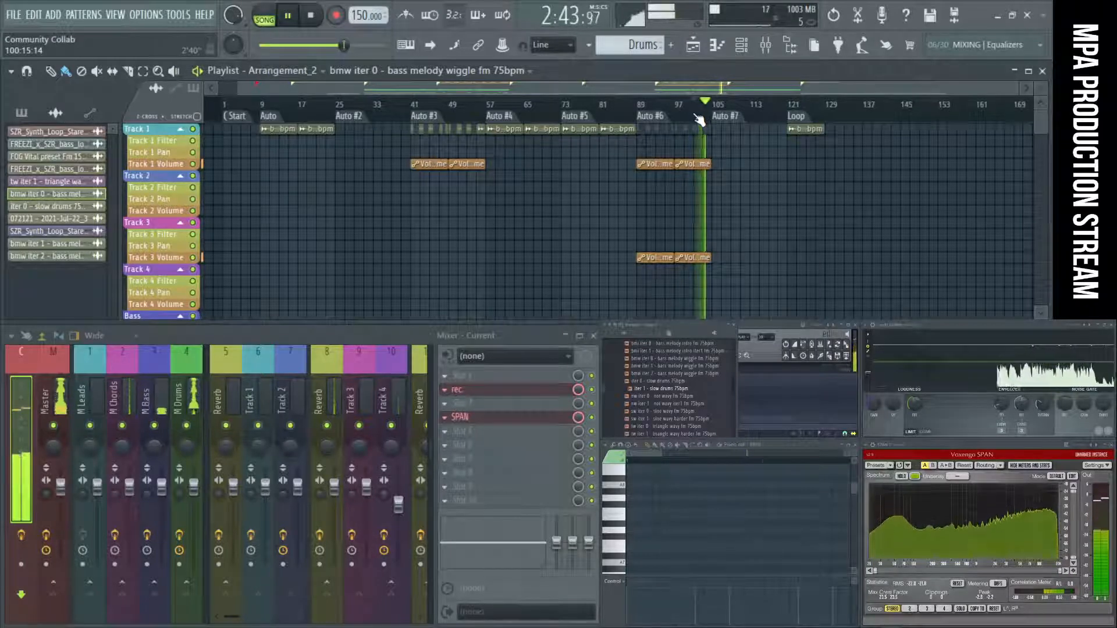
pyautogui.click(697, 117)
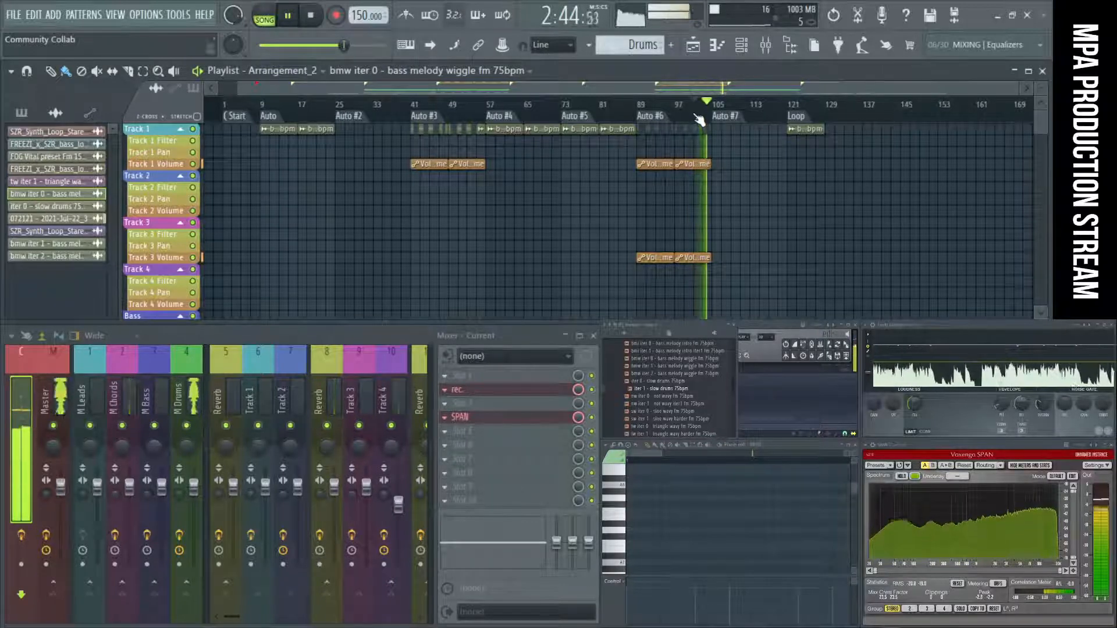
pyautogui.press('space')
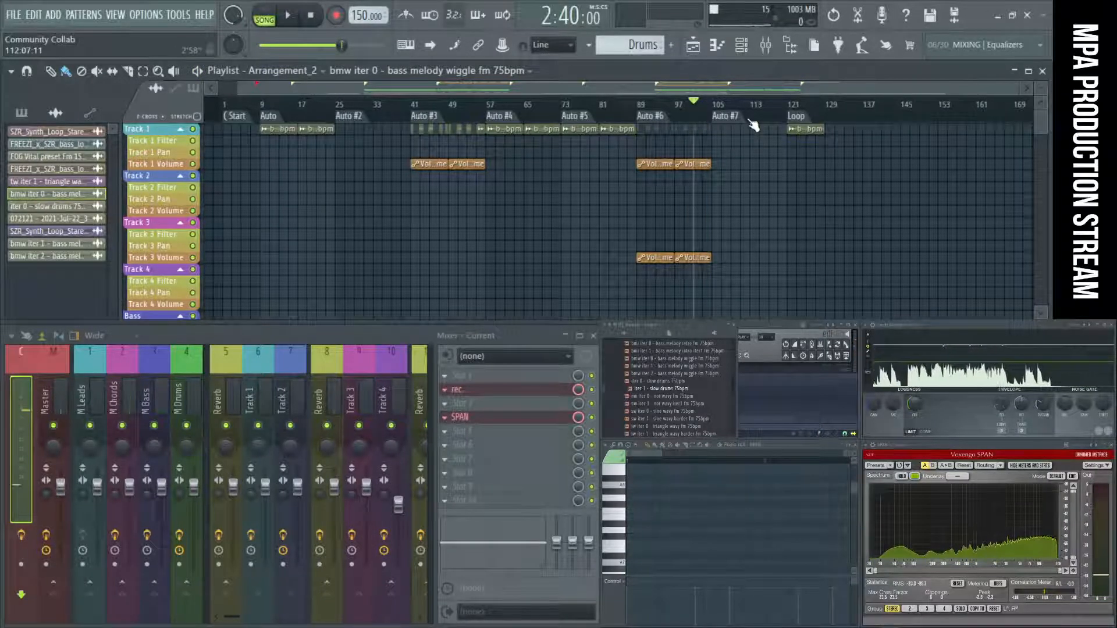
# Play from the Loop marker, switch off Fruity Delay 3 on the Track 1 mixer insert, and stop playback.
pyautogui.click(799, 120)
pyautogui.press('space')
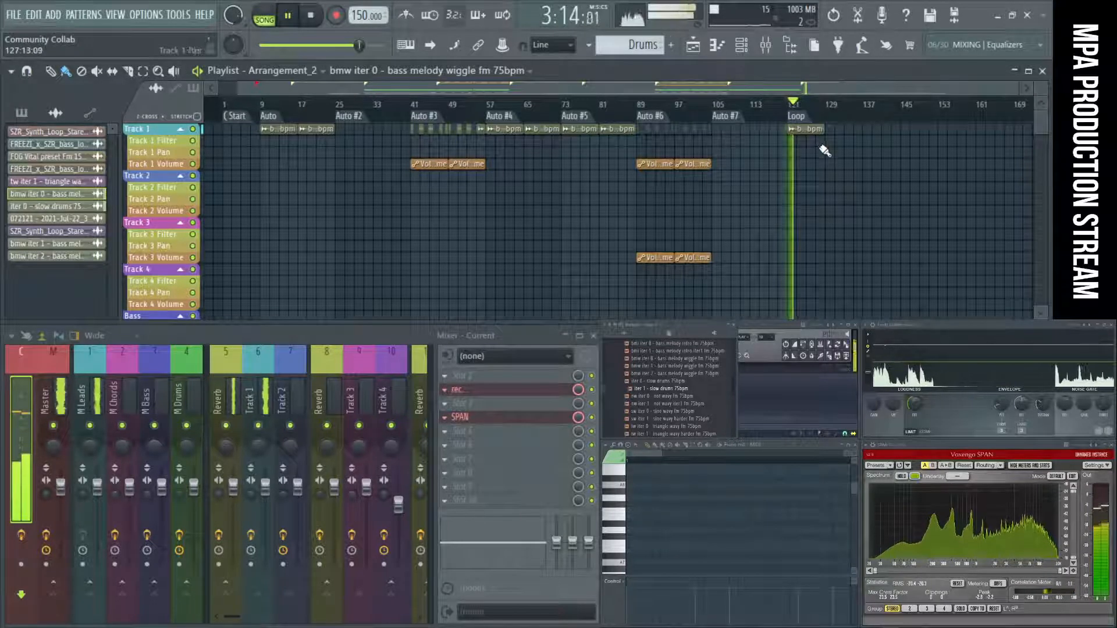
pyautogui.click(267, 378)
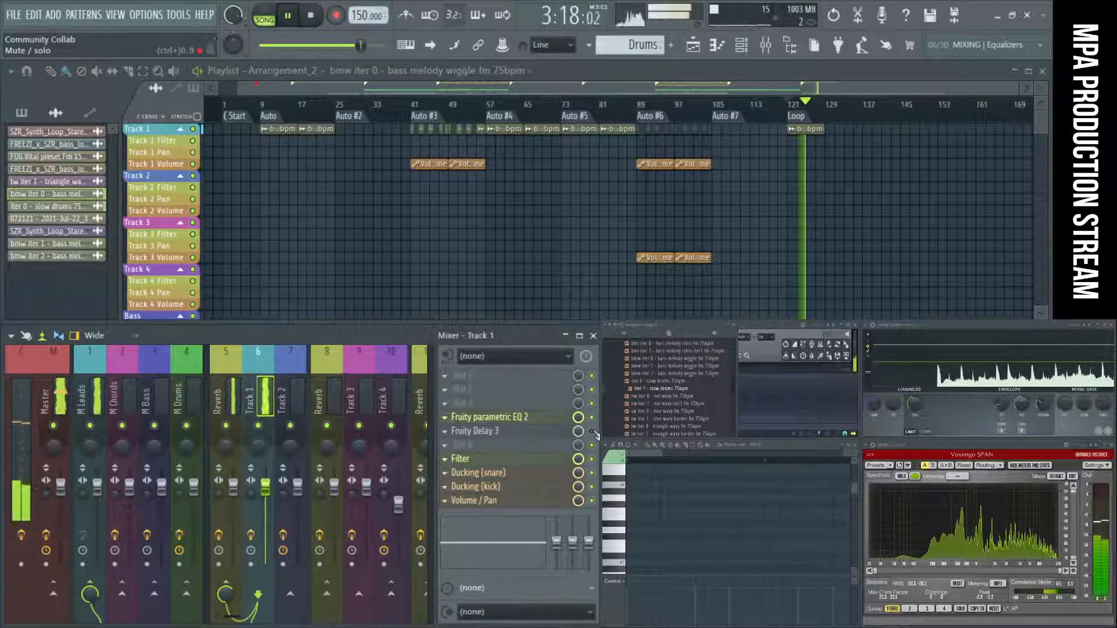
pyautogui.click(592, 431)
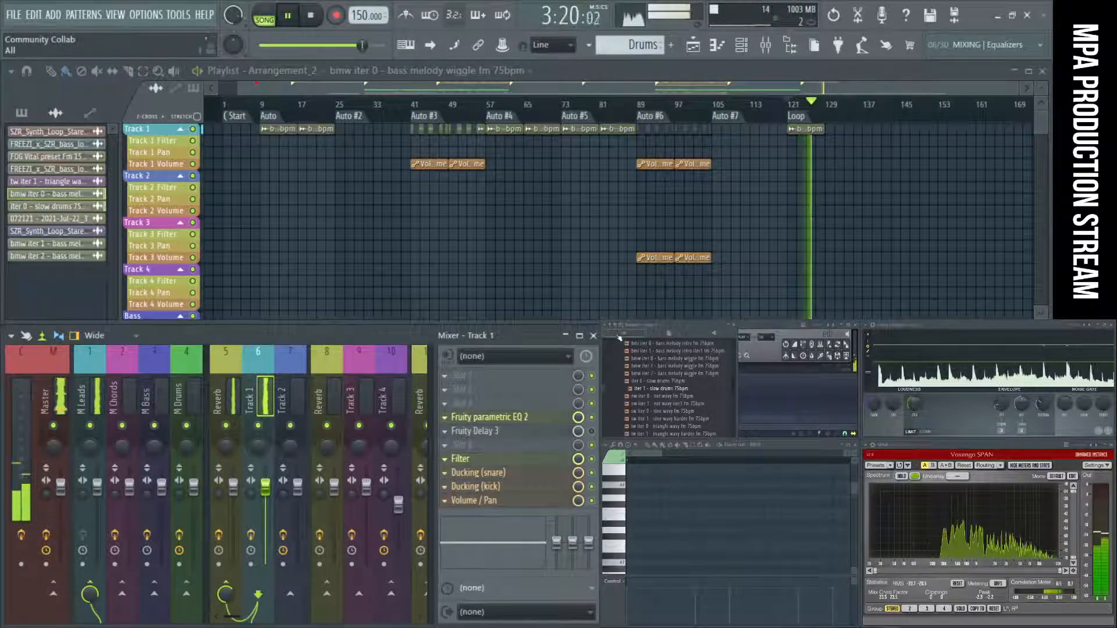
pyautogui.moveTo(735, 377); pyautogui.dragTo(660, 380)
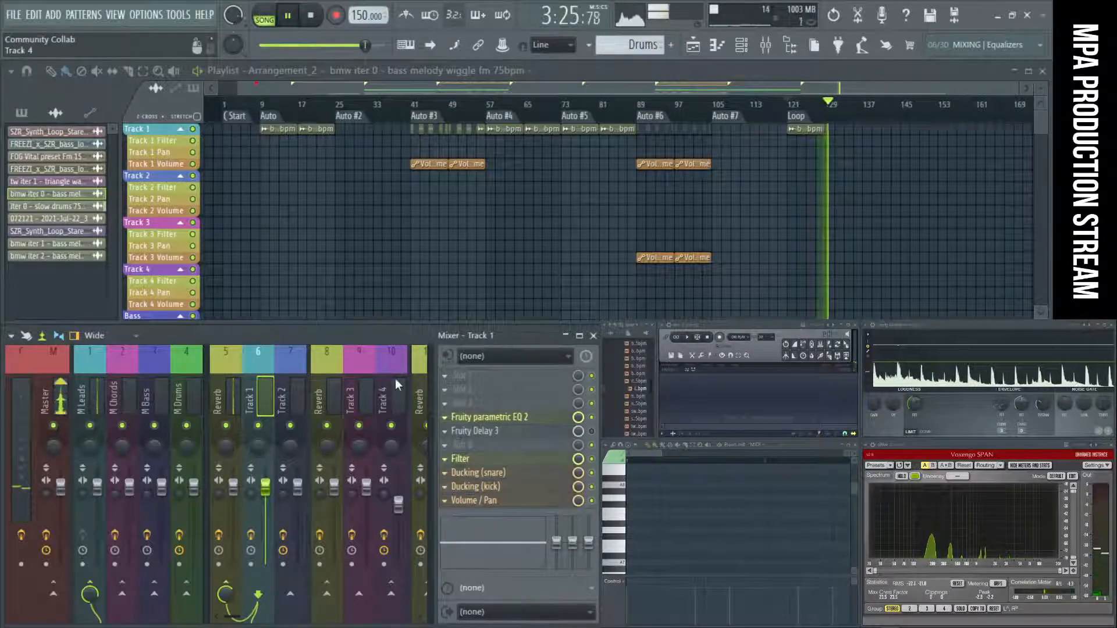
pyautogui.press('space')
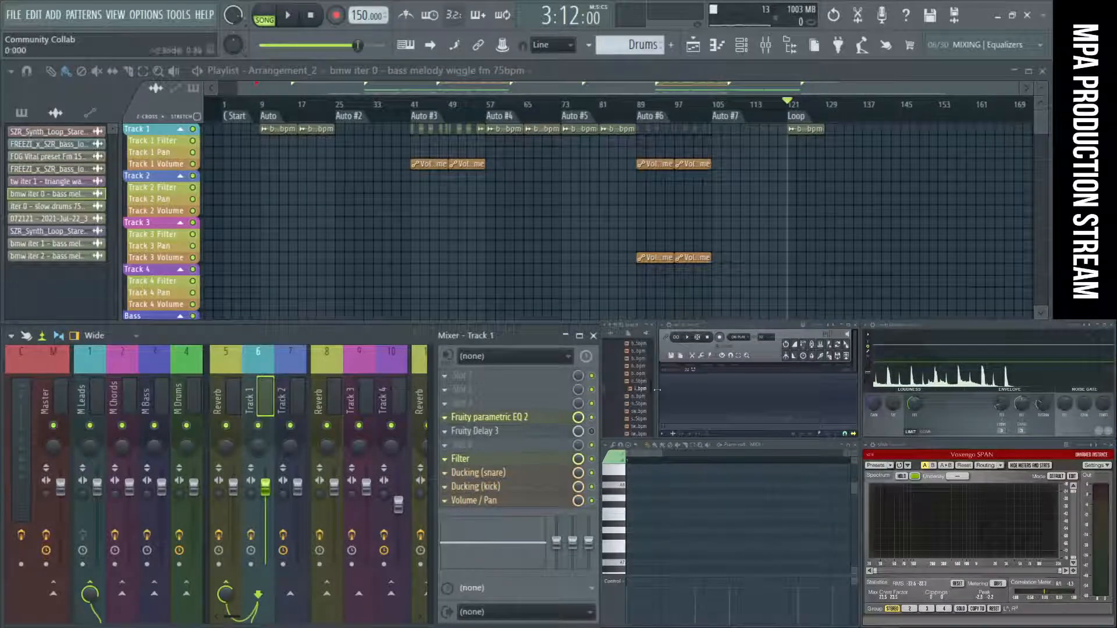
# Widen the browser to read the sample names and preview bmw iter 0 - bass melody wiggle fm 75bpm.
pyautogui.moveTo(656, 390); pyautogui.dragTo(700, 387)
pyautogui.scroll(4, 760, 137)
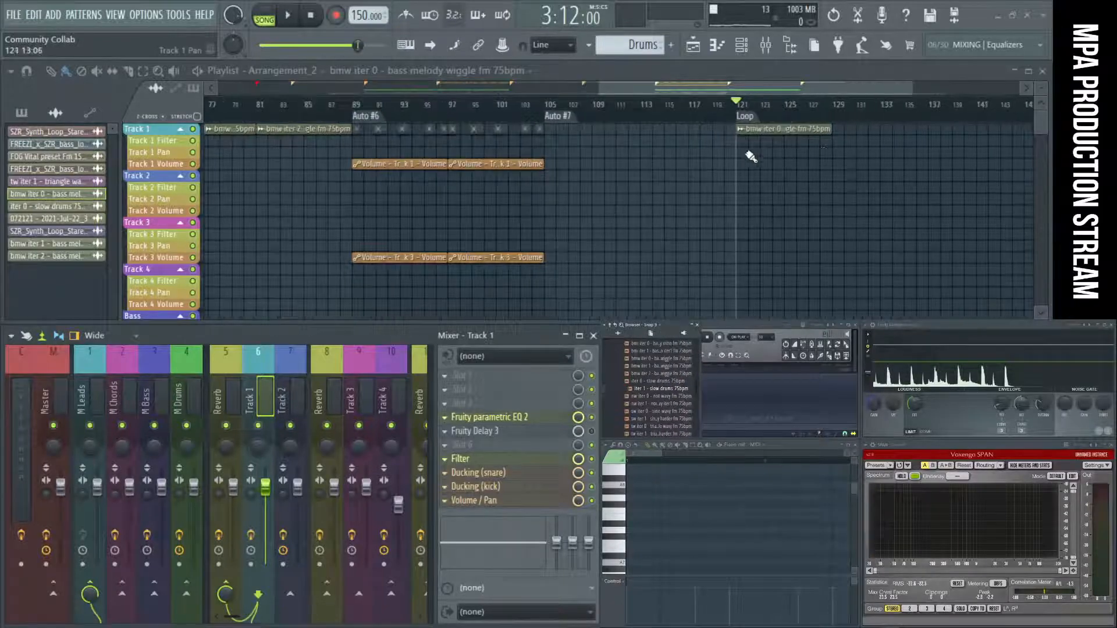
pyautogui.scroll(3, 772, 157)
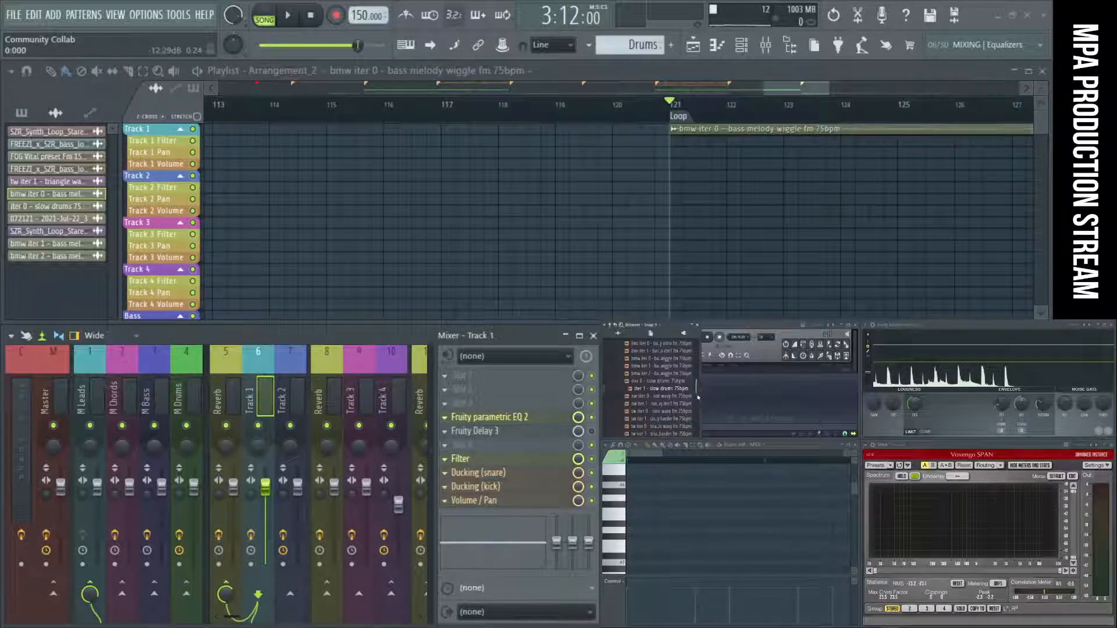
pyautogui.moveTo(699, 394); pyautogui.dragTo(745, 396)
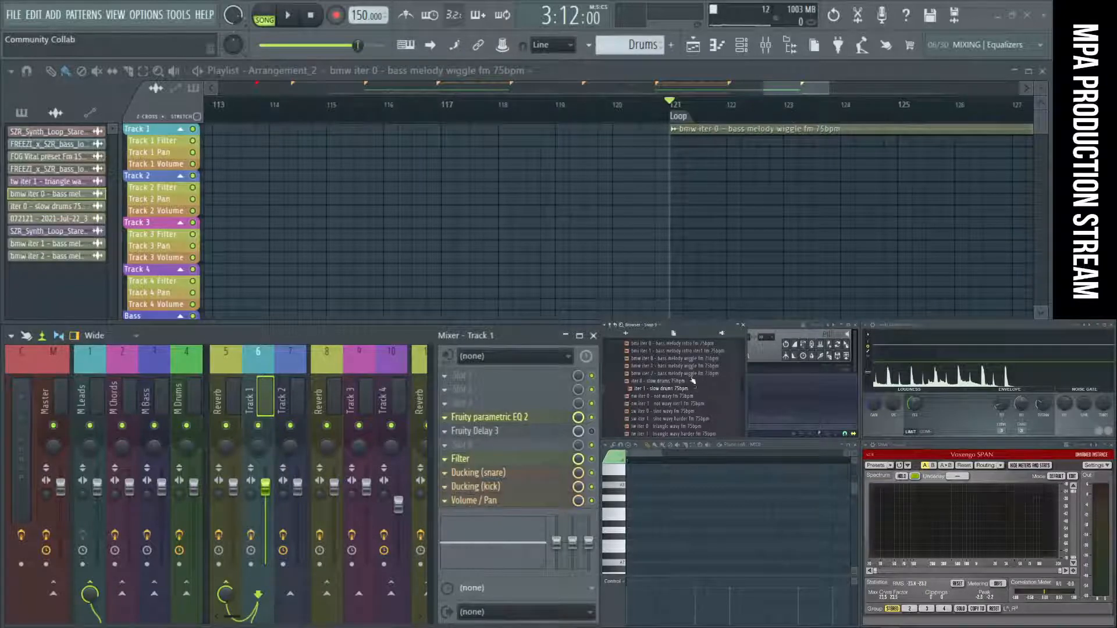
pyautogui.click(676, 360)
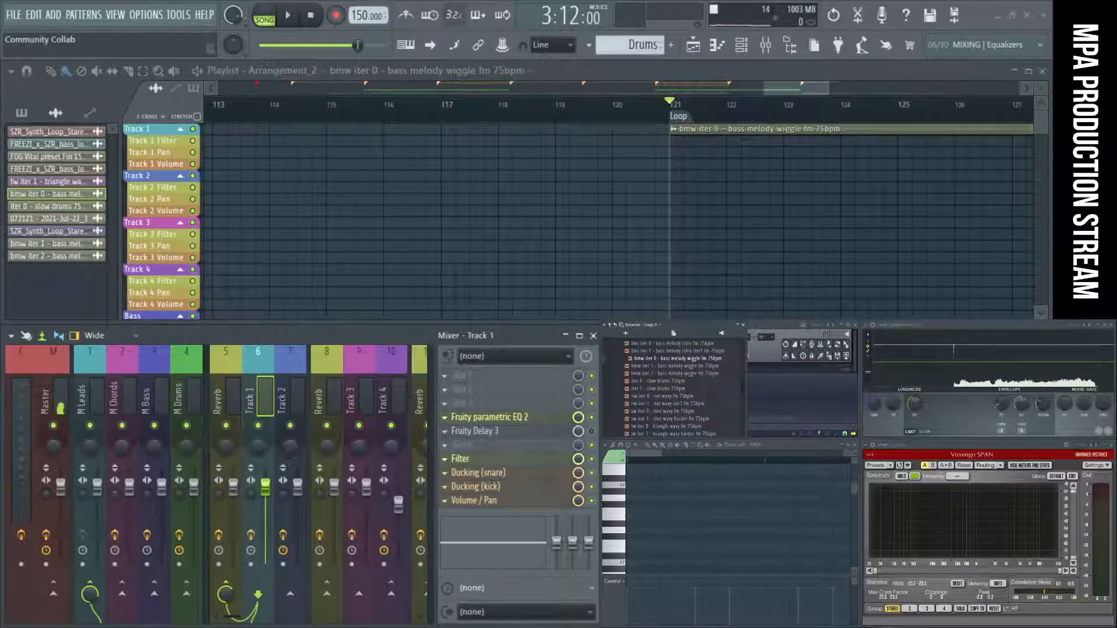
# Bring the Chat window over the mixer, read the newest messages, and move it away again.
pyautogui.moveTo(598, 334); pyautogui.dragTo(236, 336)
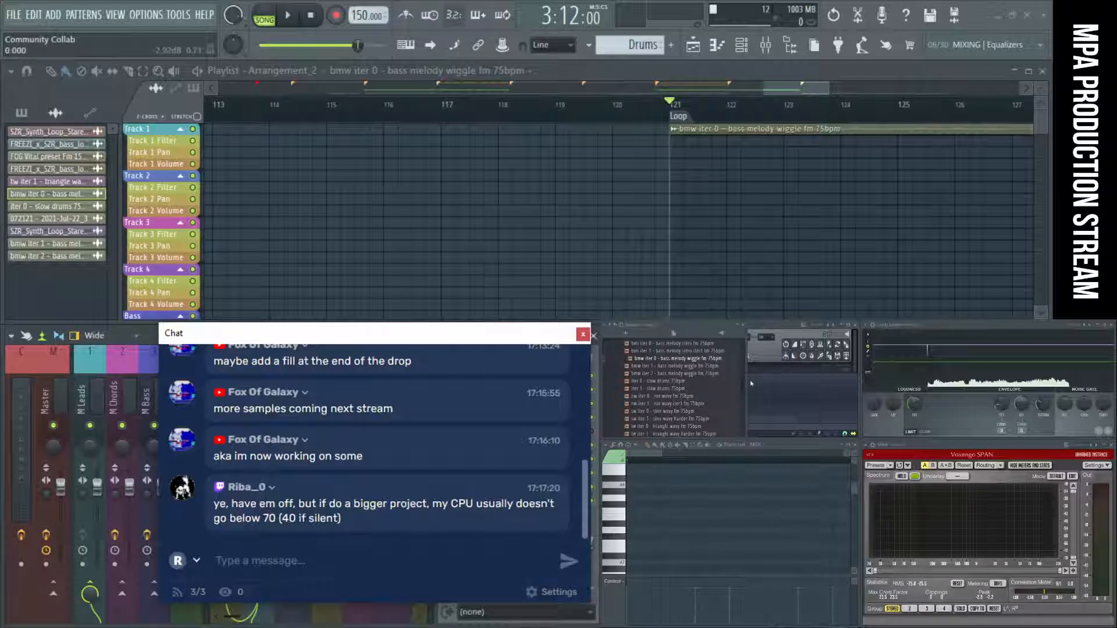
pyautogui.moveTo(747, 387); pyautogui.dragTo(738, 387)
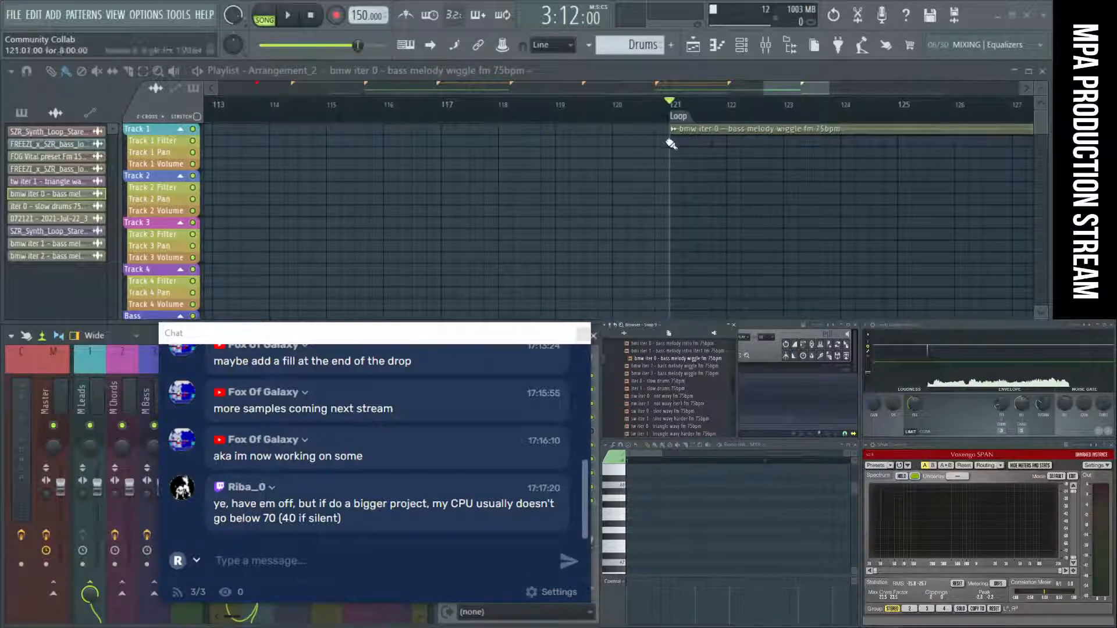
pyautogui.moveTo(395, 337); pyautogui.dragTo(873, 378)
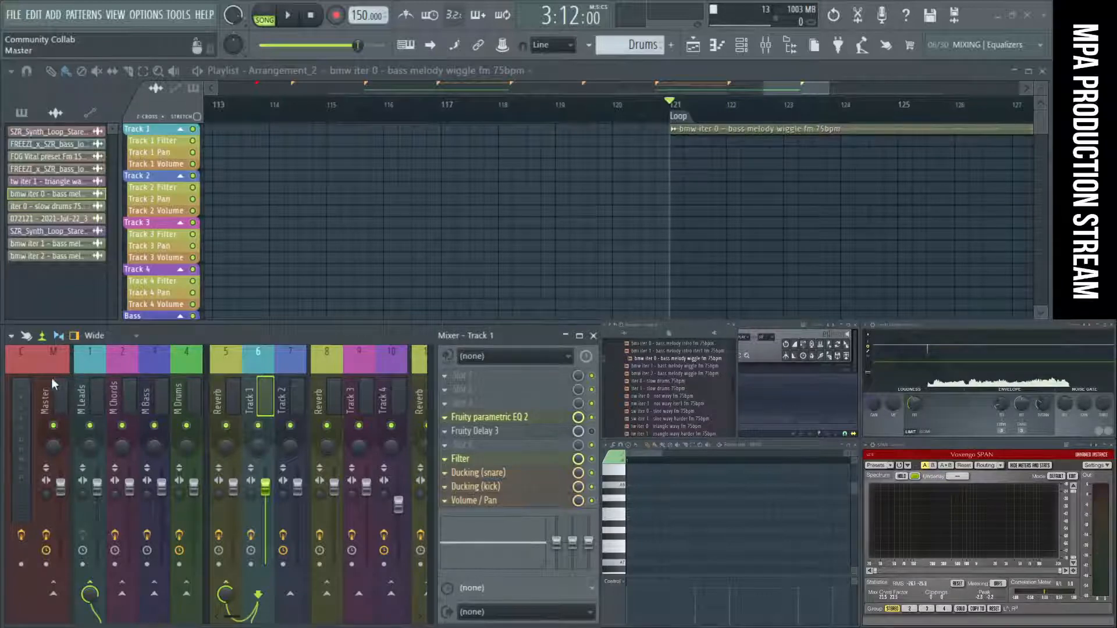
# Load Newtone into effect slot 4 of the Audio rec. mixer track.
pyautogui.click(29, 384)
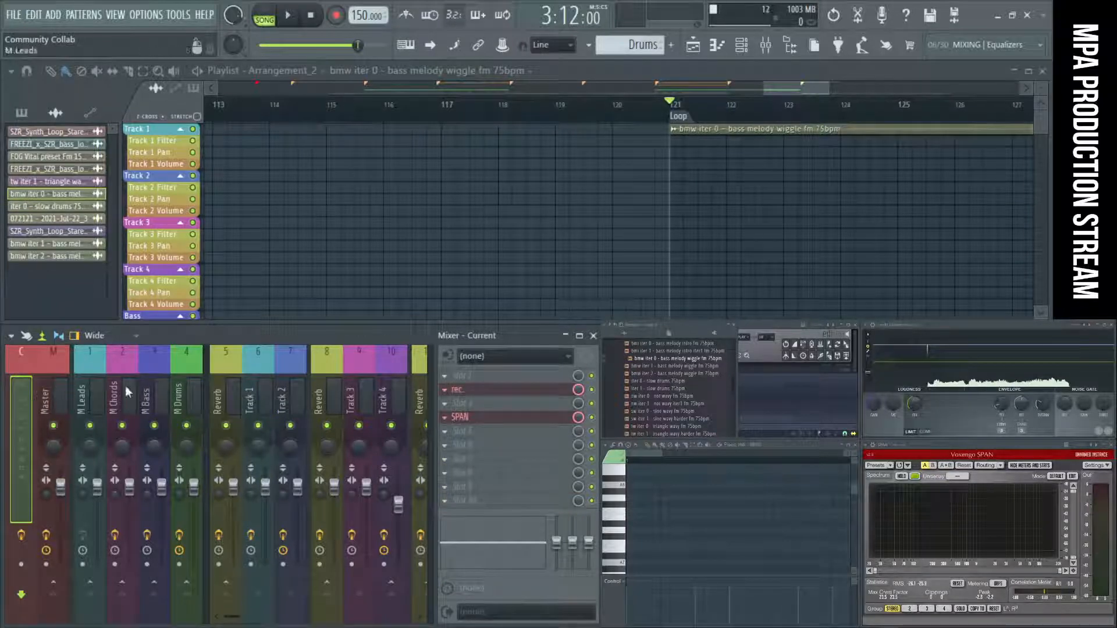
pyautogui.click(431, 386)
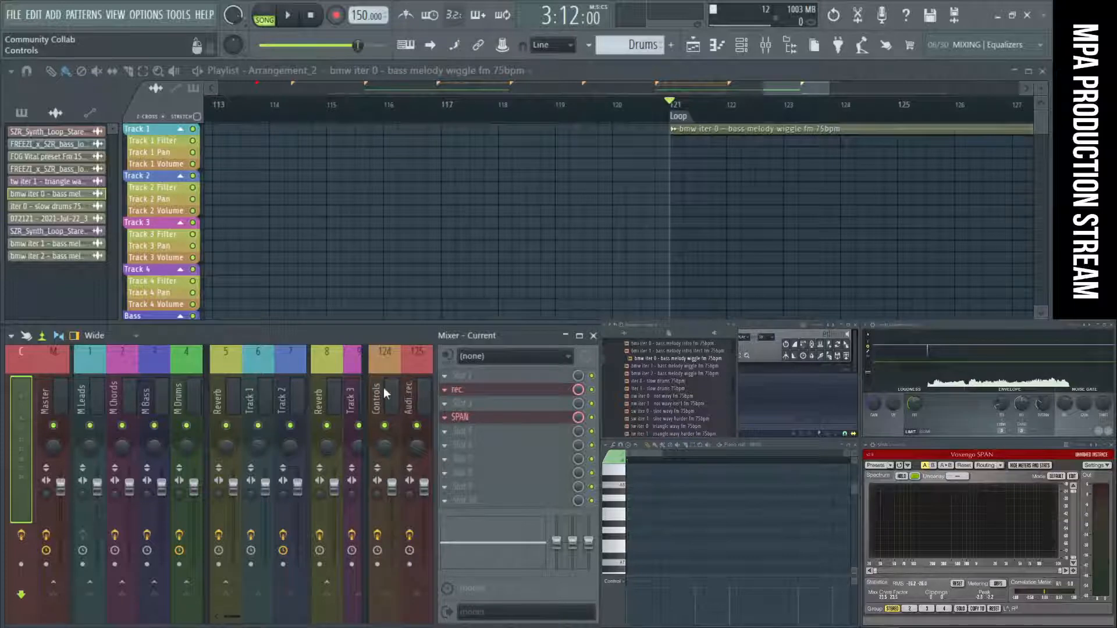
pyautogui.click(417, 396)
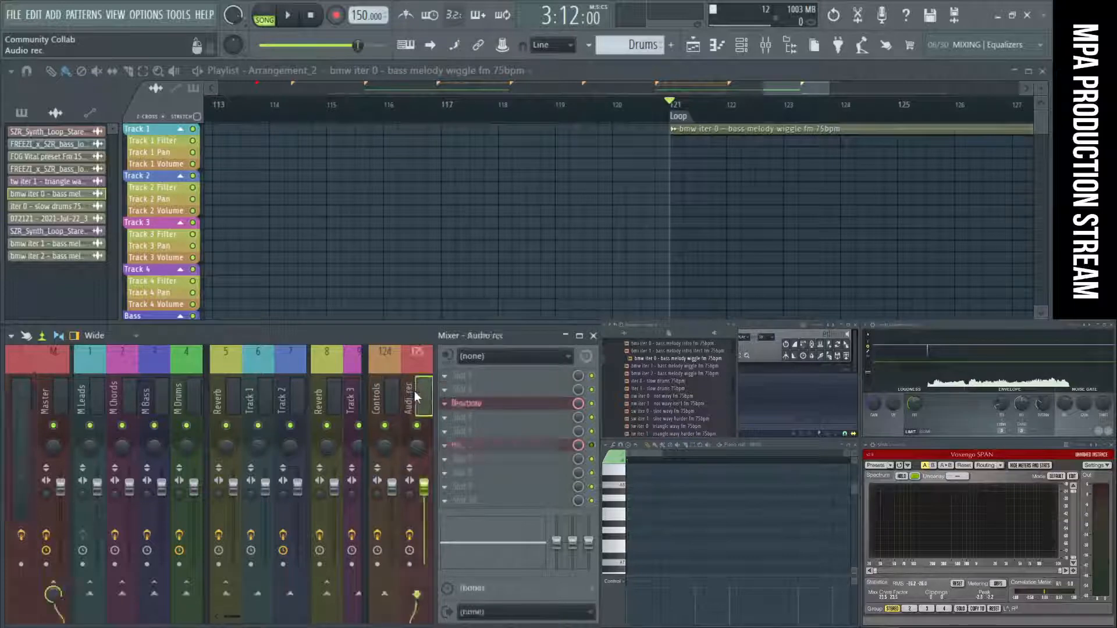
pyautogui.click(469, 414)
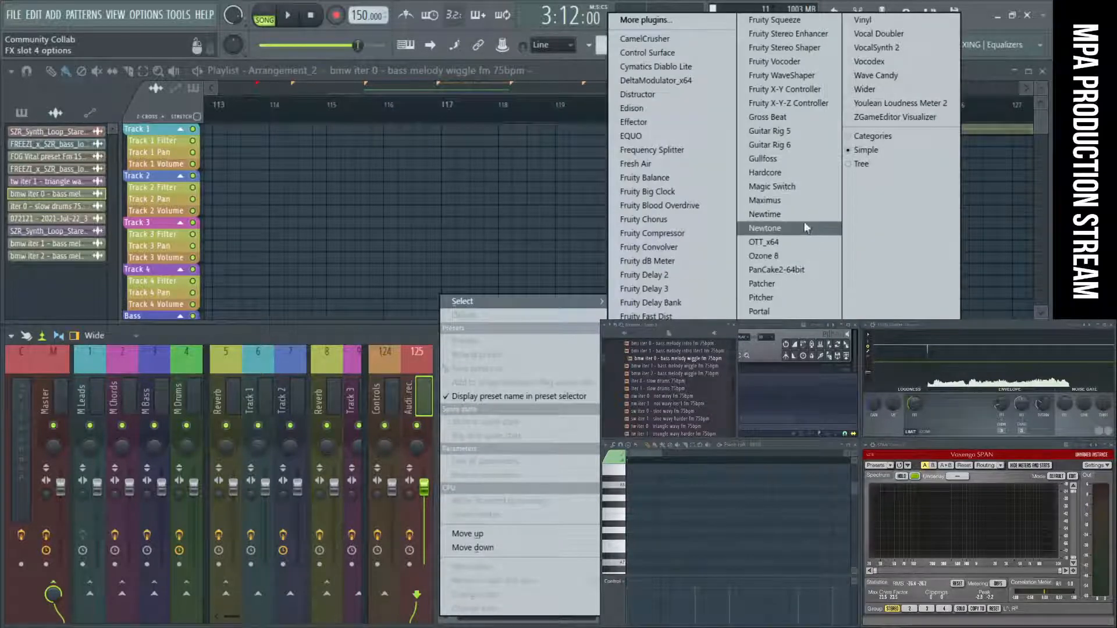
pyautogui.click(765, 228)
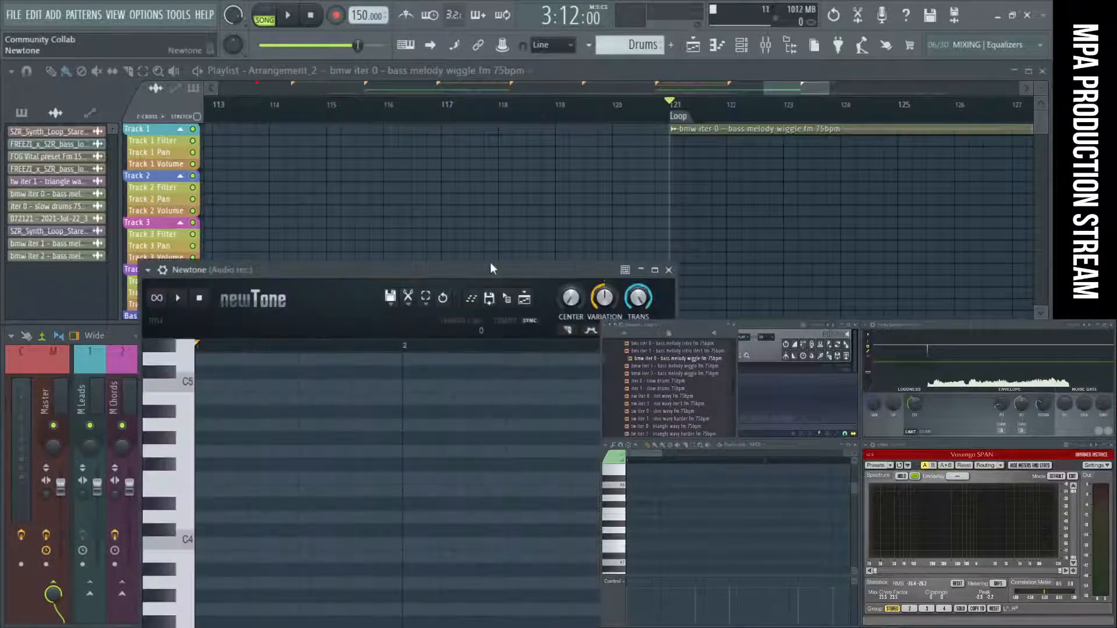
# Detach the Newtone window and place it beside the browser, clear of the playlist and mixer.
pyautogui.moveTo(490, 268); pyautogui.dragTo(446, 105)
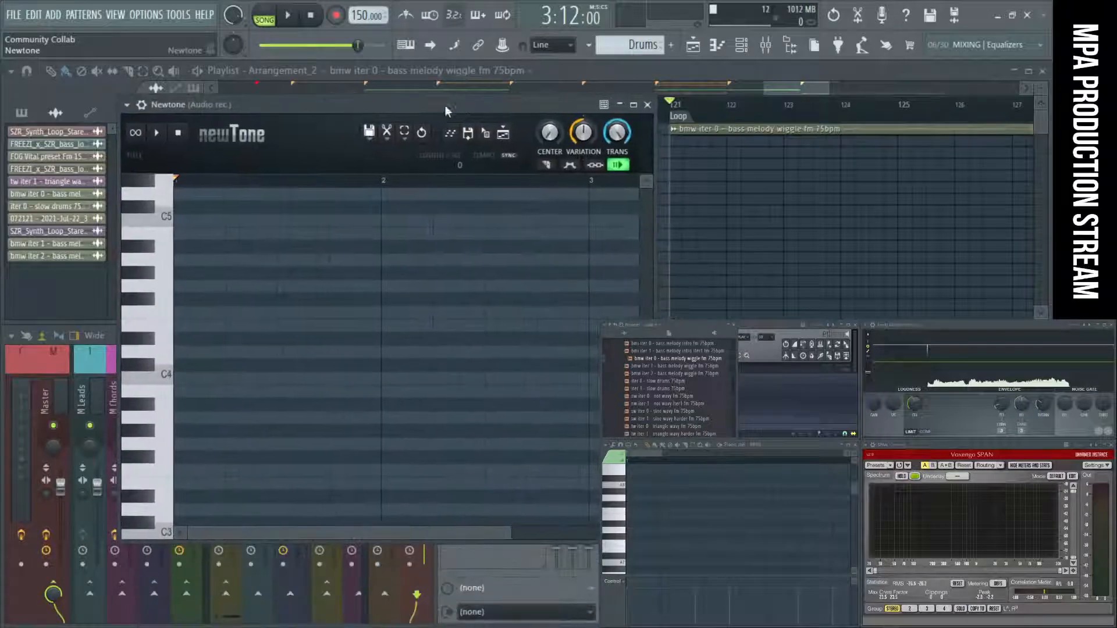
pyautogui.click(128, 105)
pyautogui.click(156, 415)
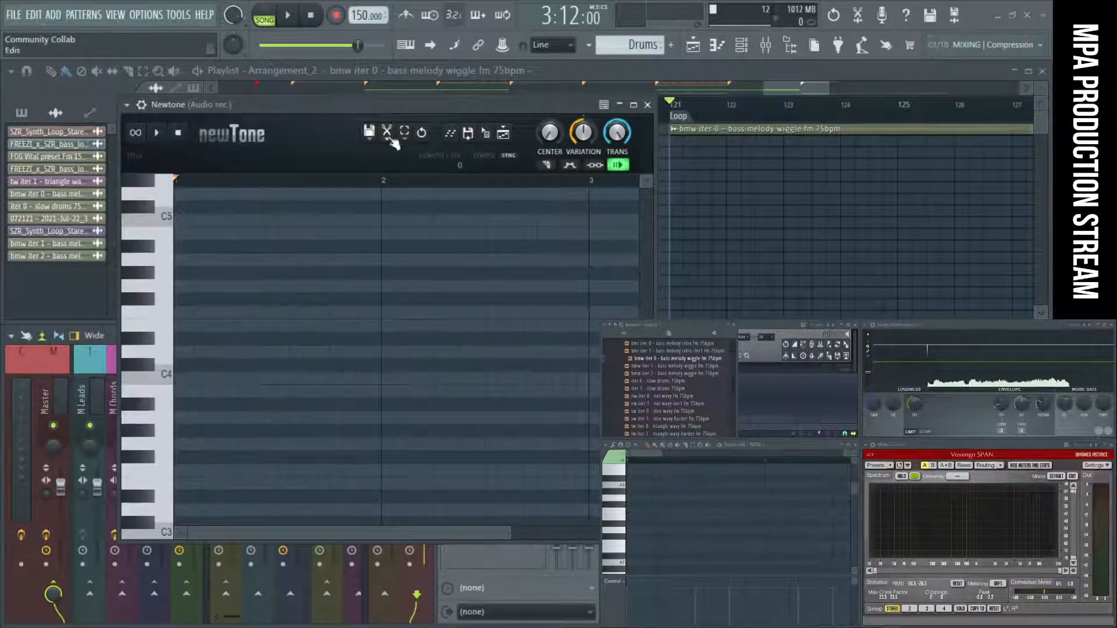
pyautogui.moveTo(389, 106); pyautogui.dragTo(905, 370)
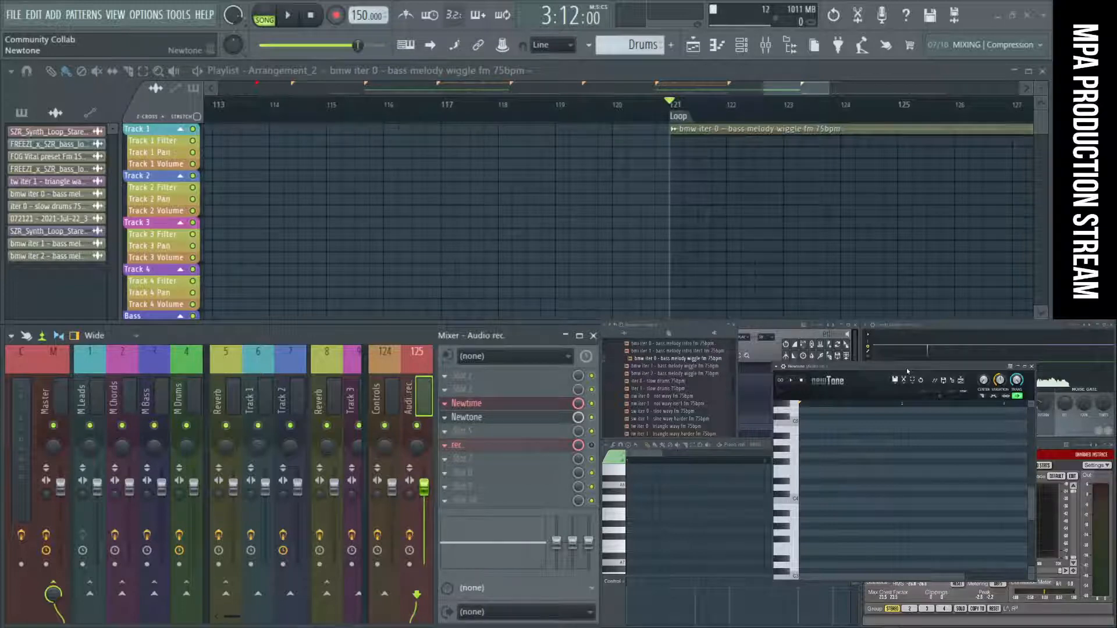
# Load the bmw iter 0 - bass melody wiggle fm 75bpm sample from the browser into Newtone and narrow the browser.
pyautogui.click(666, 360)
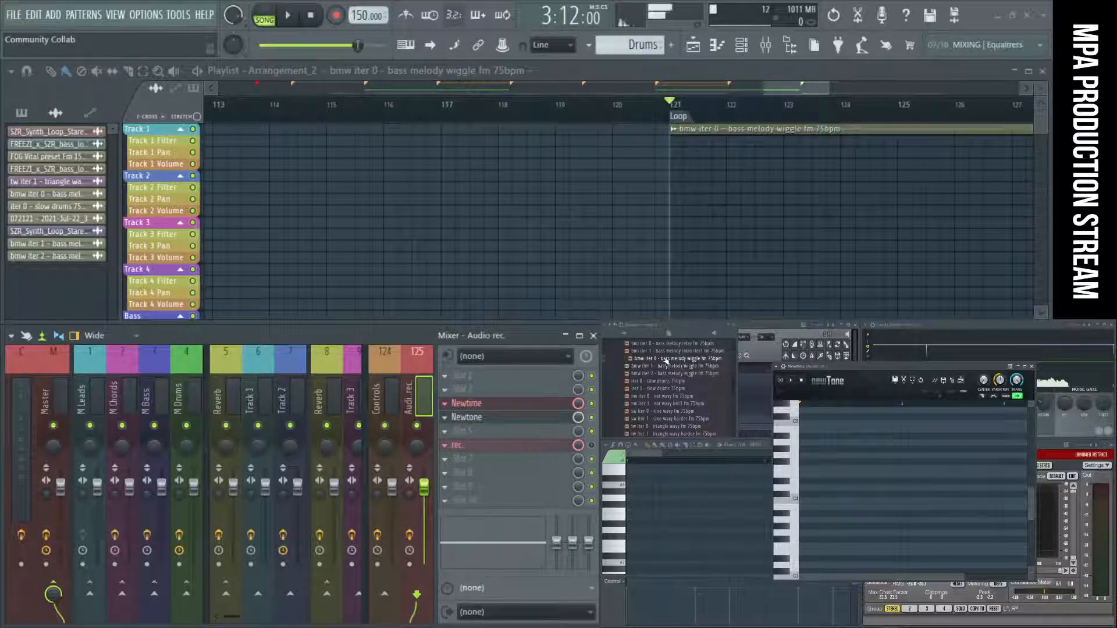
pyautogui.moveTo(666, 360); pyautogui.dragTo(860, 476)
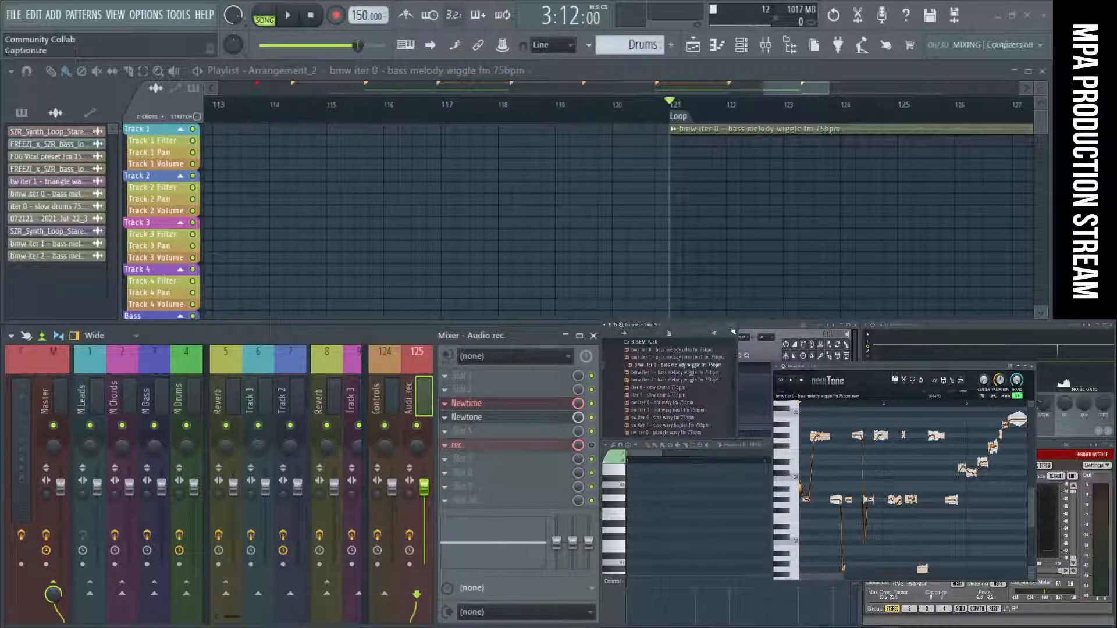
pyautogui.moveTo(738, 333); pyautogui.dragTo(657, 336)
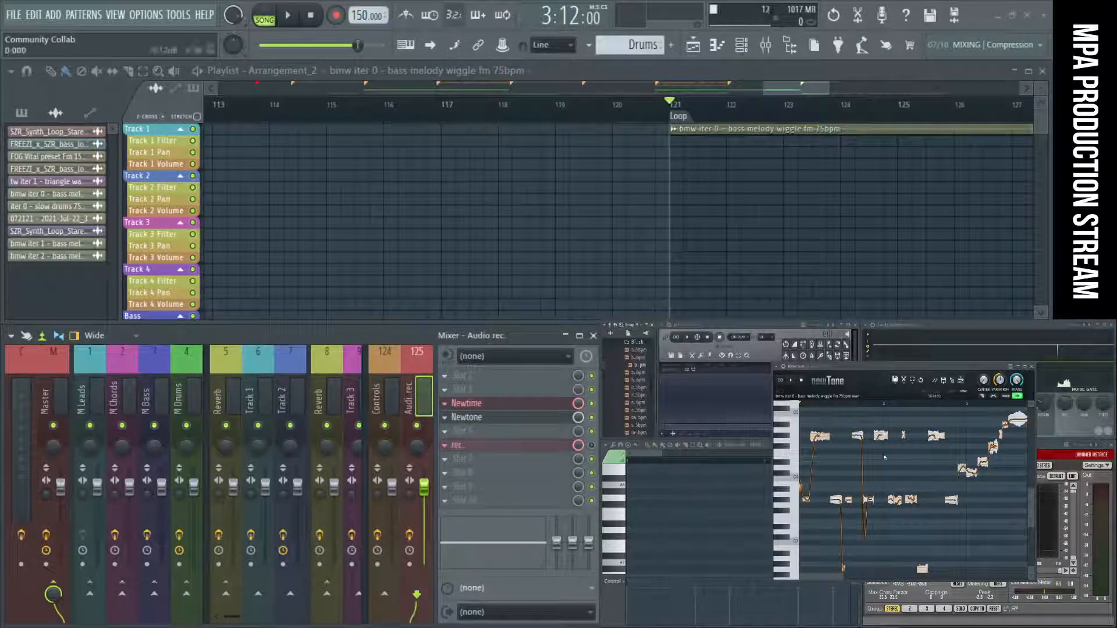
# Look over the bass melody's detected notes in Newtone and correct their pitches with Center turned up and Variation and Trans turned down.
pyautogui.scroll(-2, 905, 464)
pyautogui.scroll(-1, 906, 464)
pyautogui.scroll(3, 906, 479)
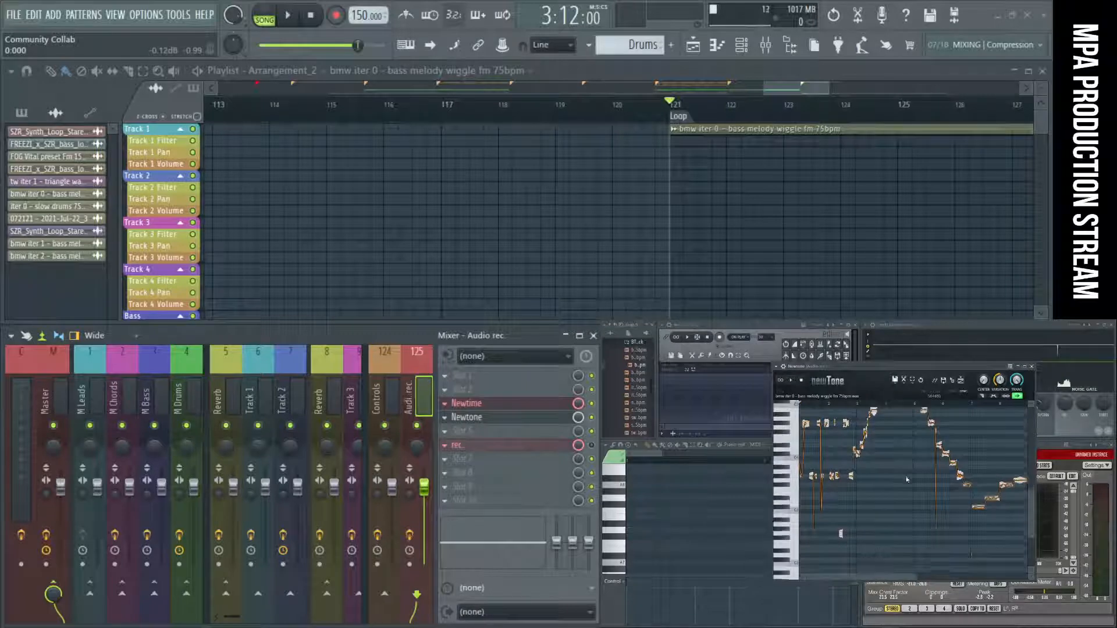
pyautogui.scroll(-1, 906, 479)
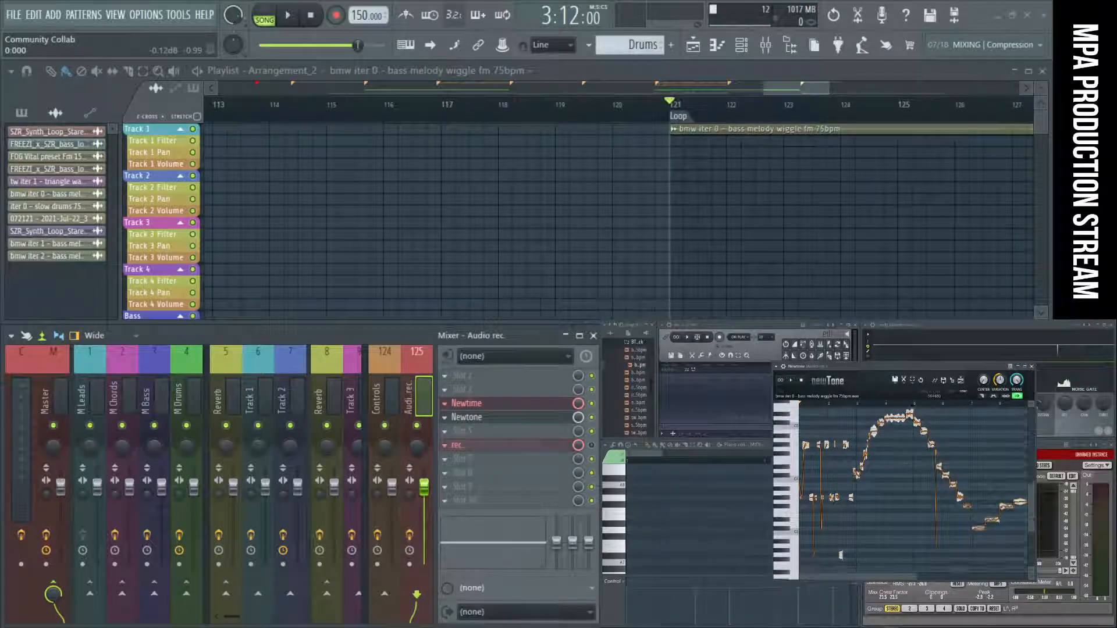
pyautogui.scroll(-1, 884, 478)
pyautogui.scroll(2, 883, 477)
pyautogui.scroll(-2, 884, 478)
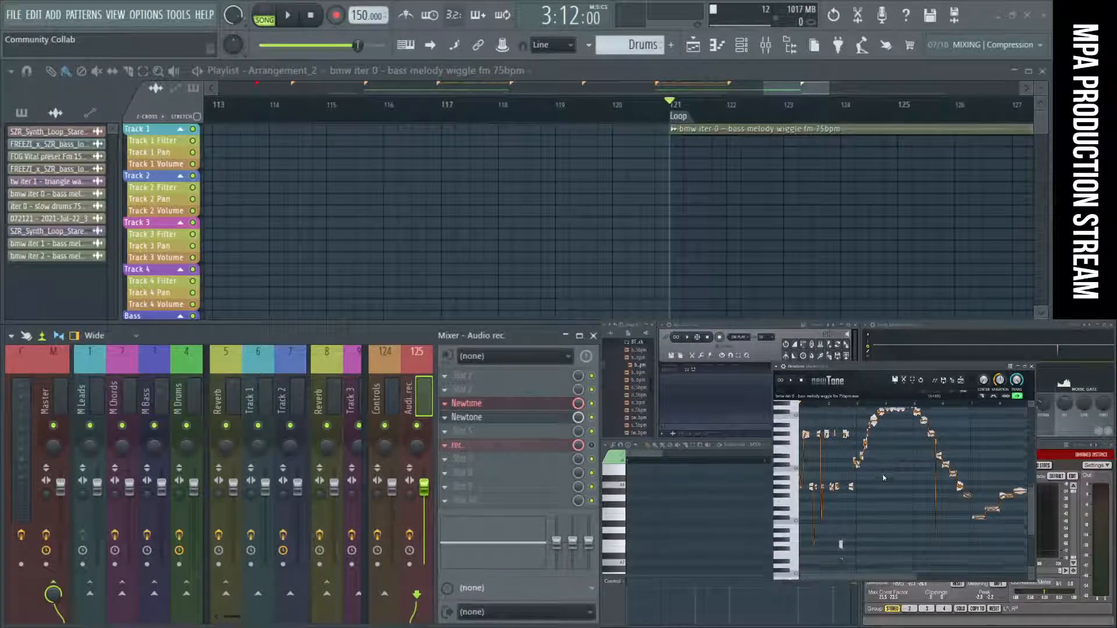
pyautogui.moveTo(916, 576)
pyautogui.mouseDown()
pyautogui.moveTo(1005, 574)
pyautogui.moveTo(922, 566)
pyautogui.mouseUp()
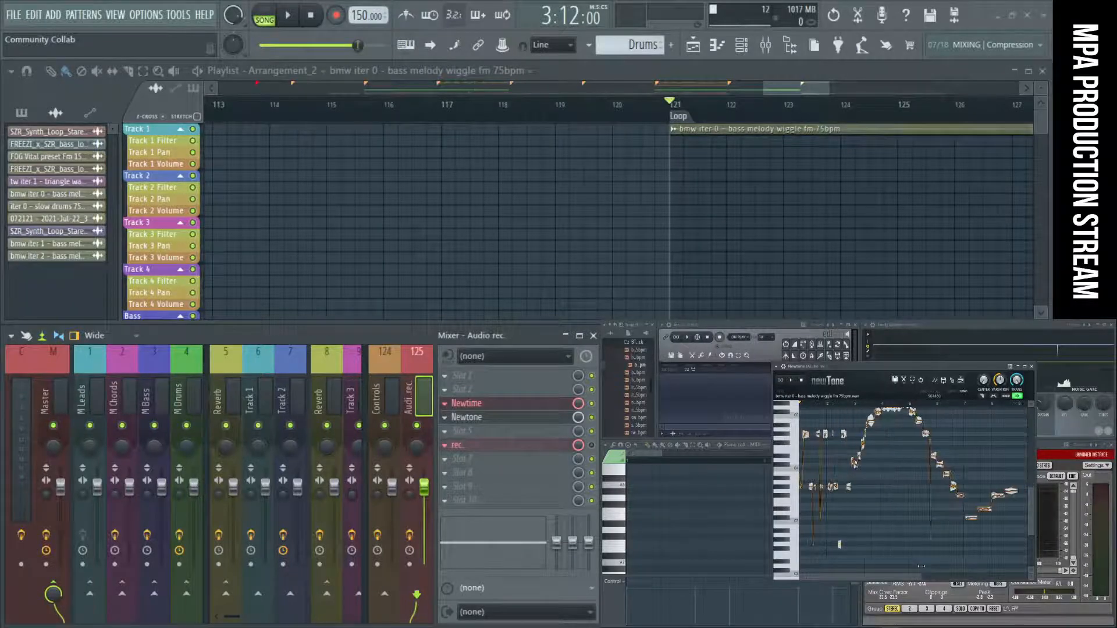
pyautogui.moveTo(1032, 489); pyautogui.dragTo(1032, 479)
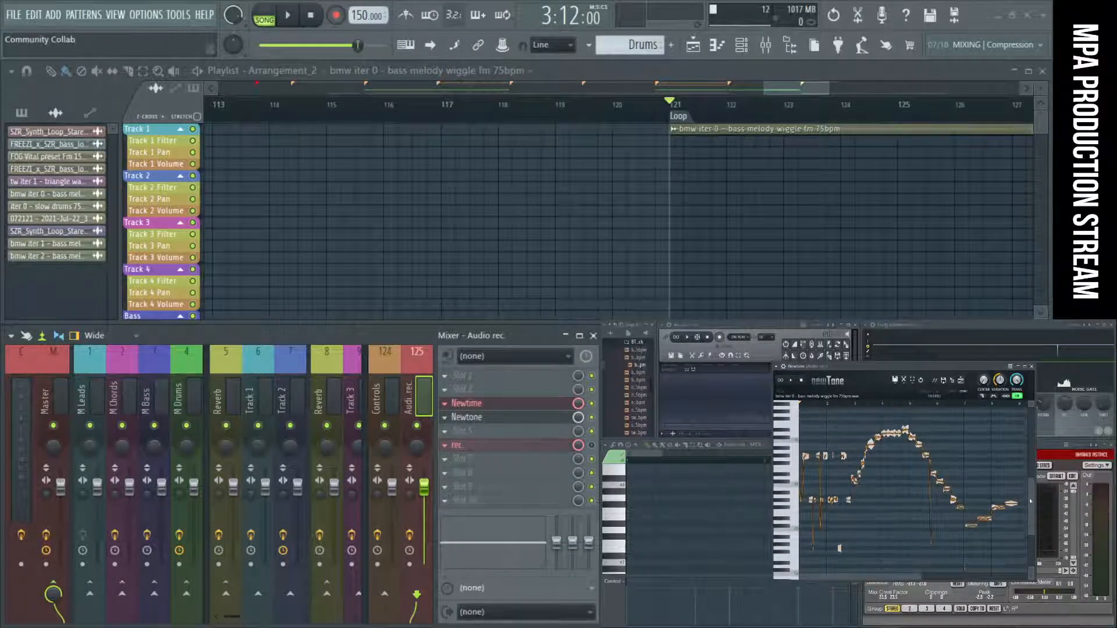
pyautogui.moveTo(1031, 535); pyautogui.dragTo(1032, 547)
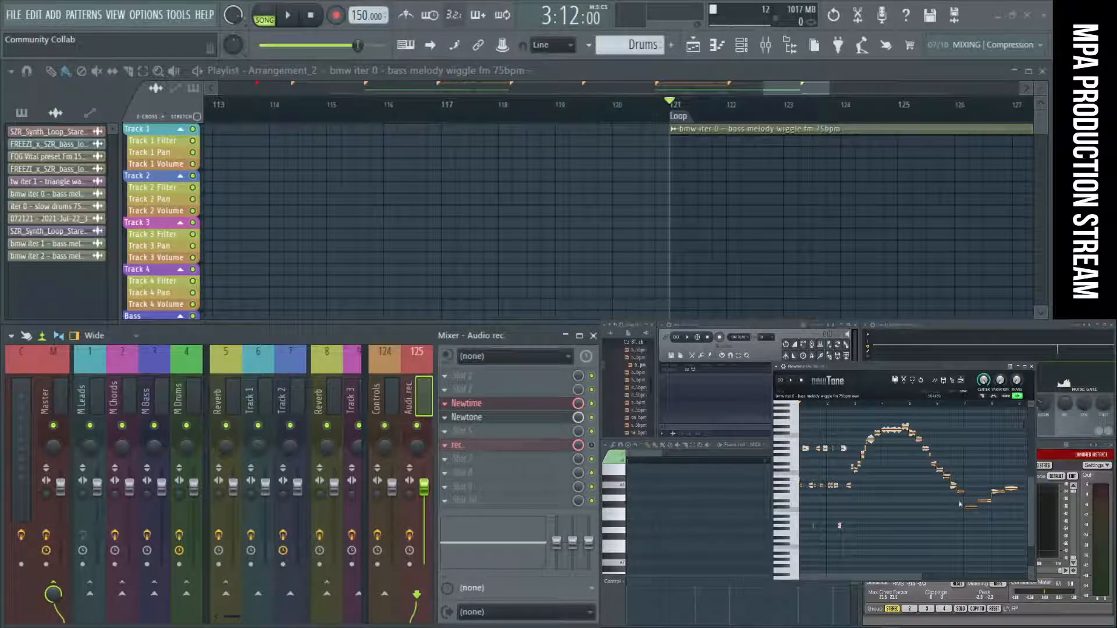
# Show the channel rack, place the Newtone window over the playlist and mixer, and create a new pattern named Bass.
pyautogui.moveTo(873, 366); pyautogui.dragTo(842, 381)
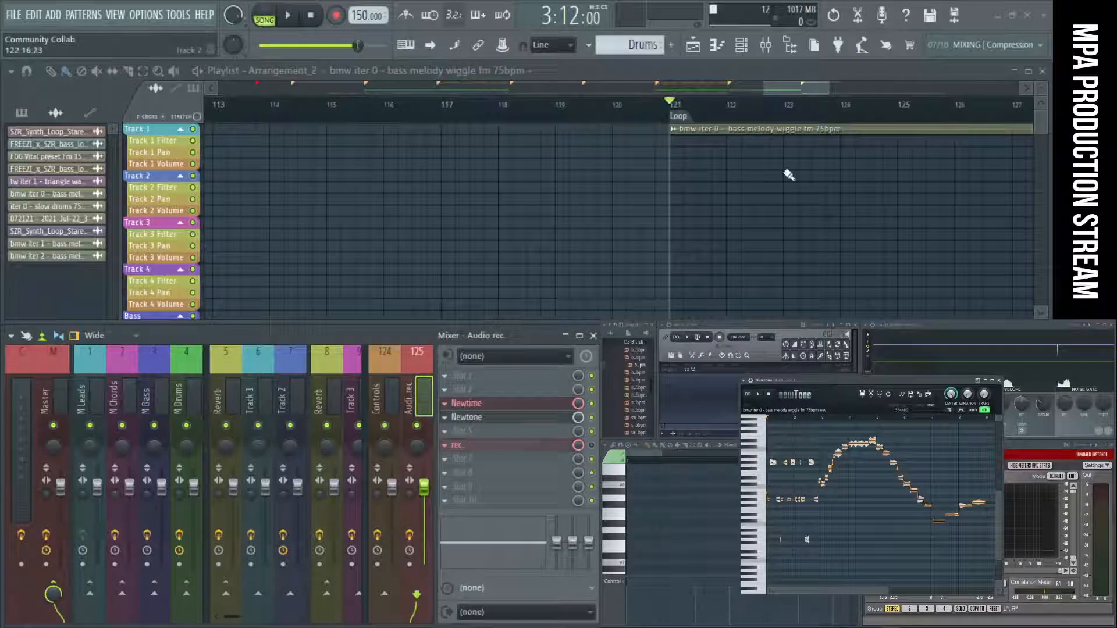
pyautogui.click(742, 46)
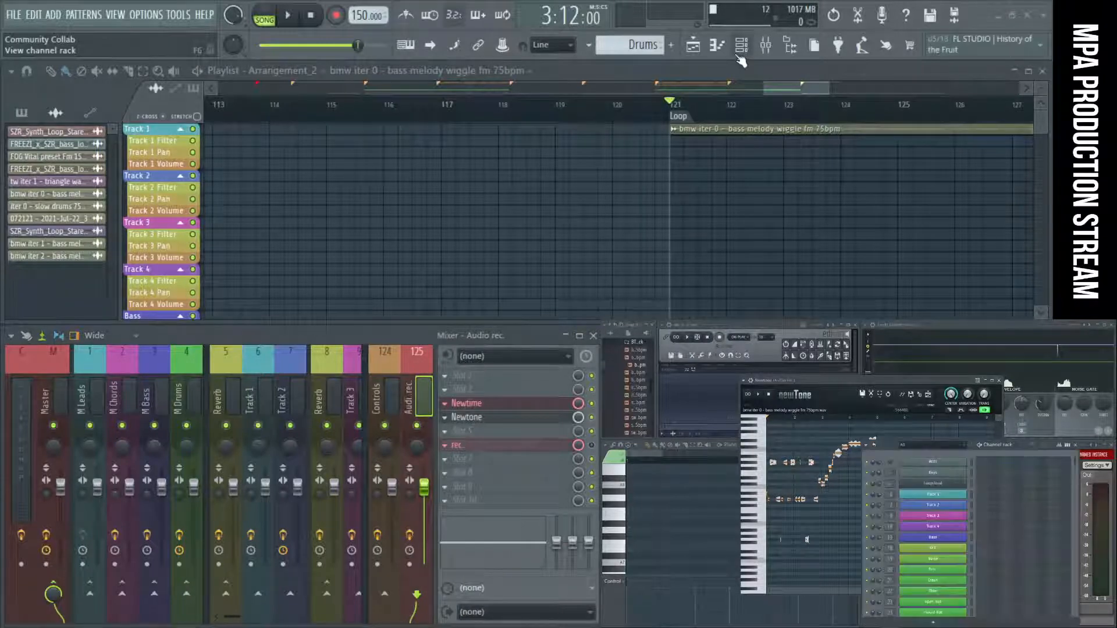
pyautogui.moveTo(838, 381); pyautogui.dragTo(382, 104)
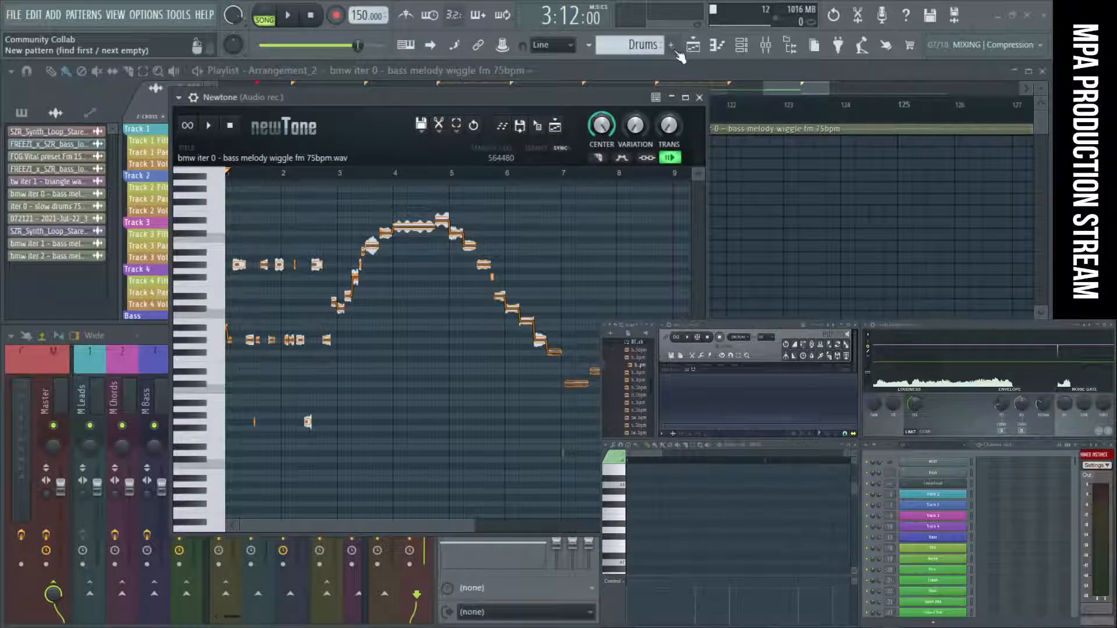
pyautogui.click(675, 48)
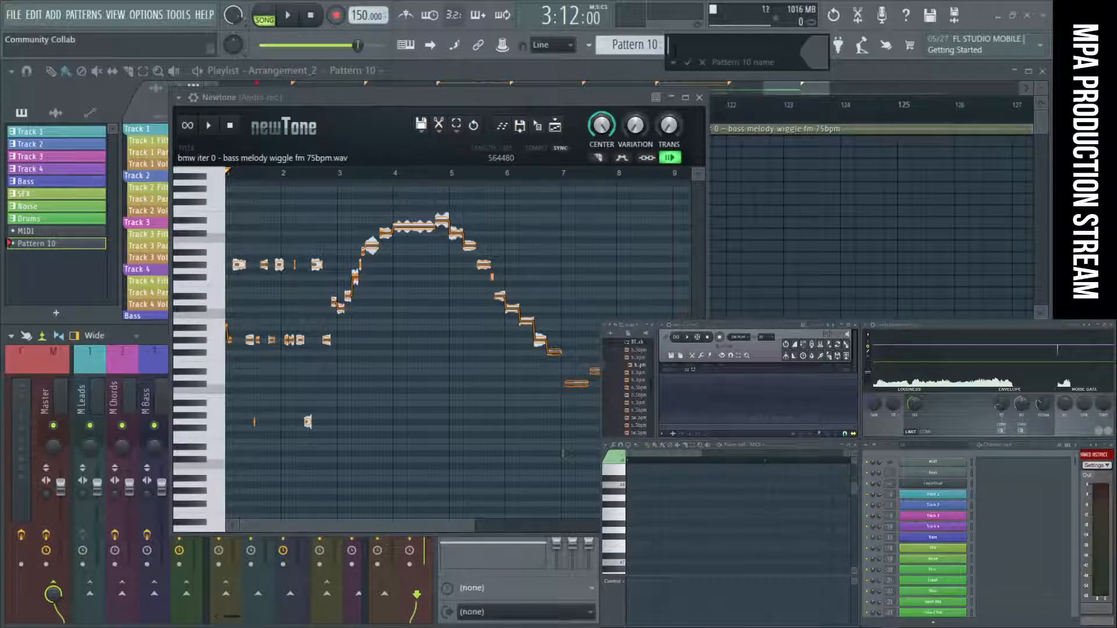
pyautogui.write('Bass')
pyautogui.press('Return')
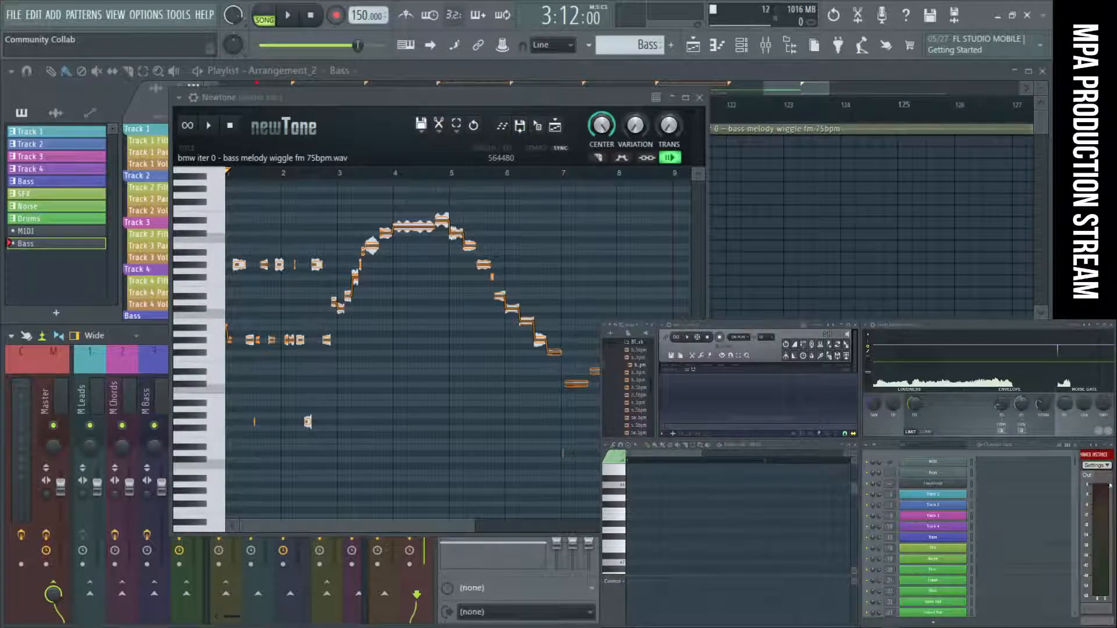
# Add a Vital synth channel to the channel rack and close its plugin window.
pyautogui.scroll(-10, 1004, 495)
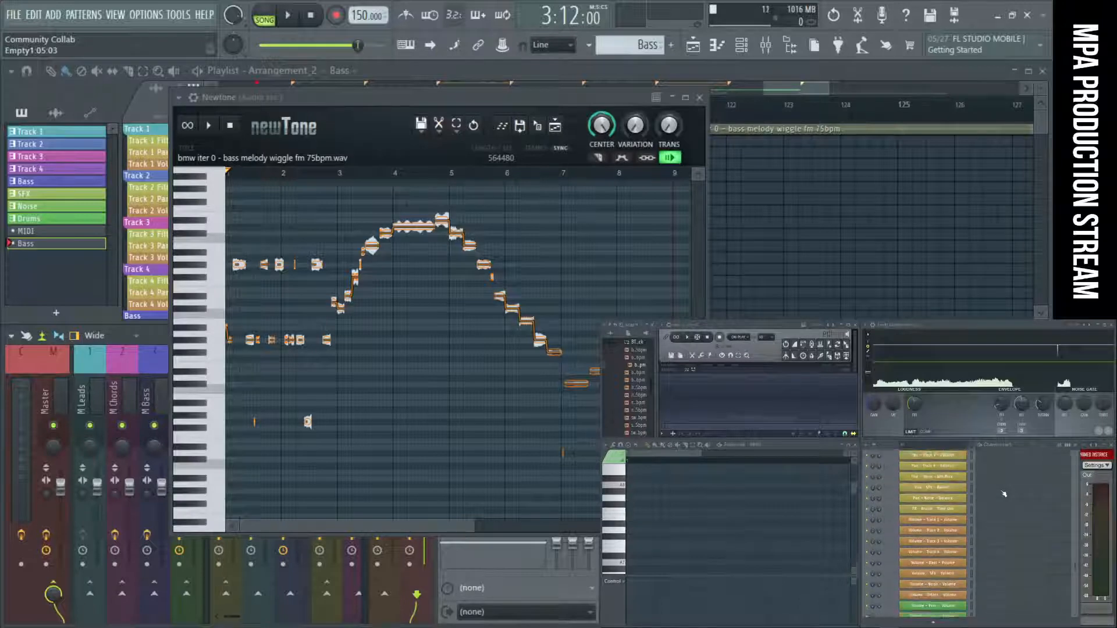
pyautogui.click(934, 623)
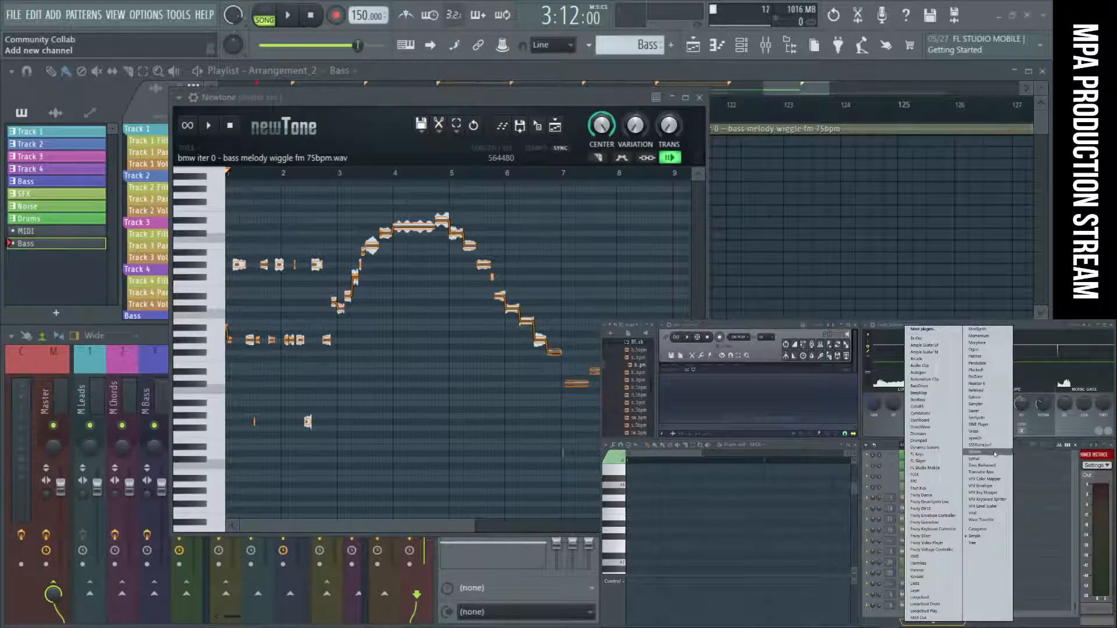
pyautogui.click(998, 512)
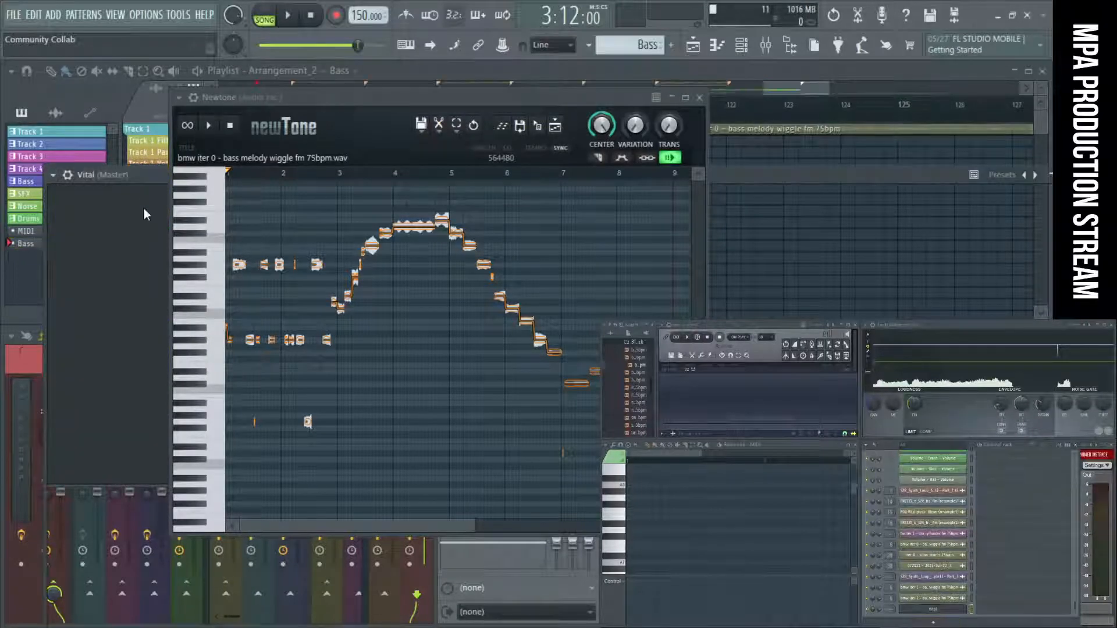
pyautogui.moveTo(124, 109); pyautogui.dragTo(107, 74)
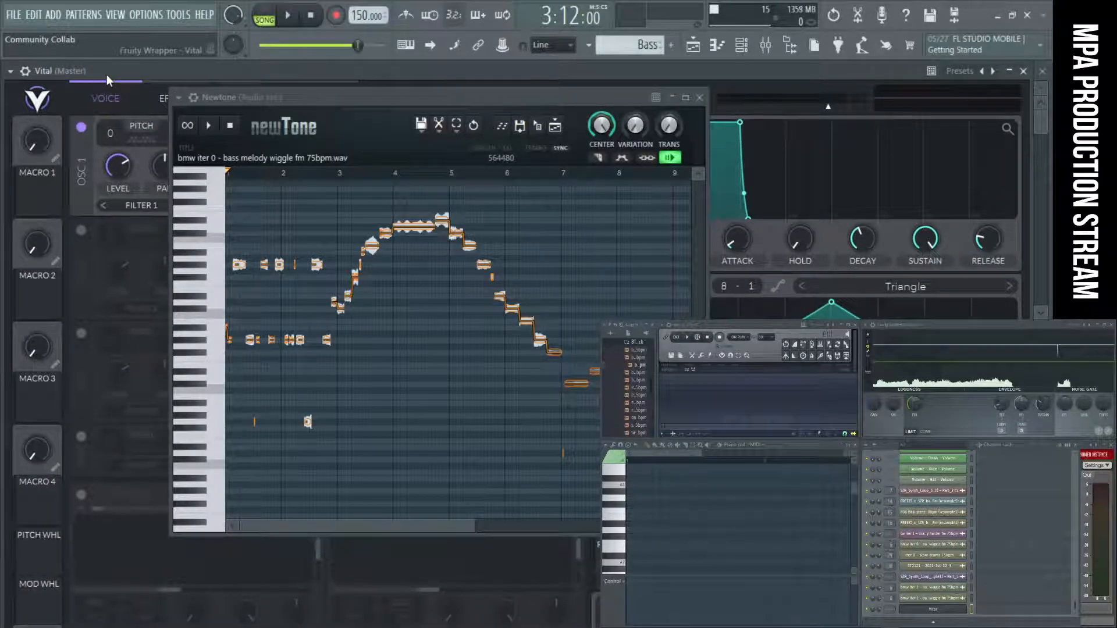
pyautogui.click(1024, 71)
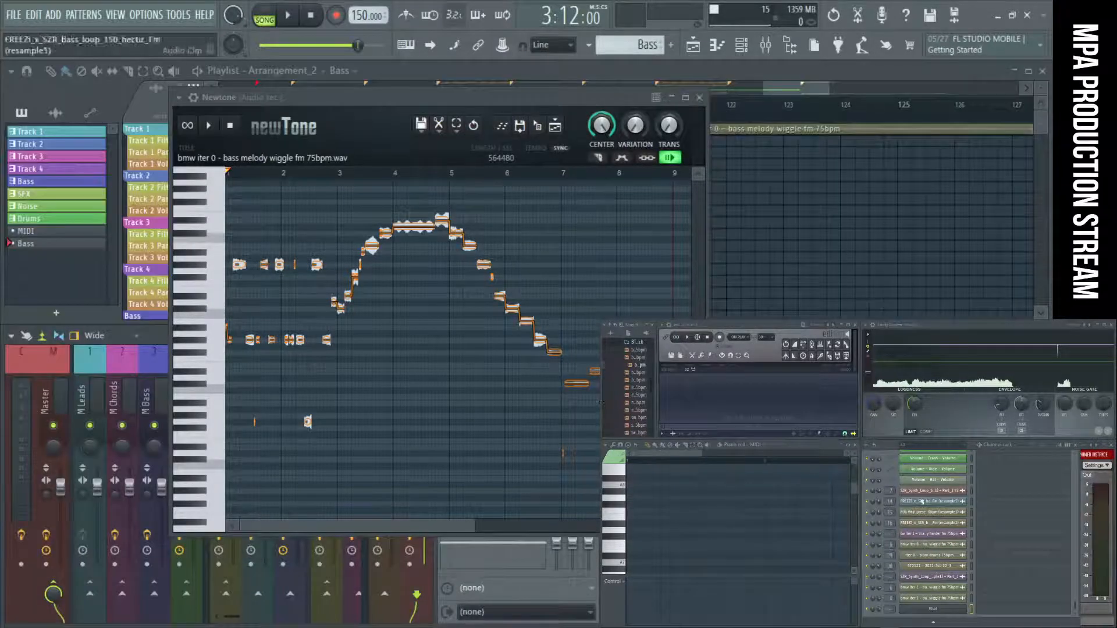
# Select the Vital channel, send the bass melody's notes from Newtone to its piano roll, and close Newtone.
pyautogui.click(972, 611)
pyautogui.click(972, 612)
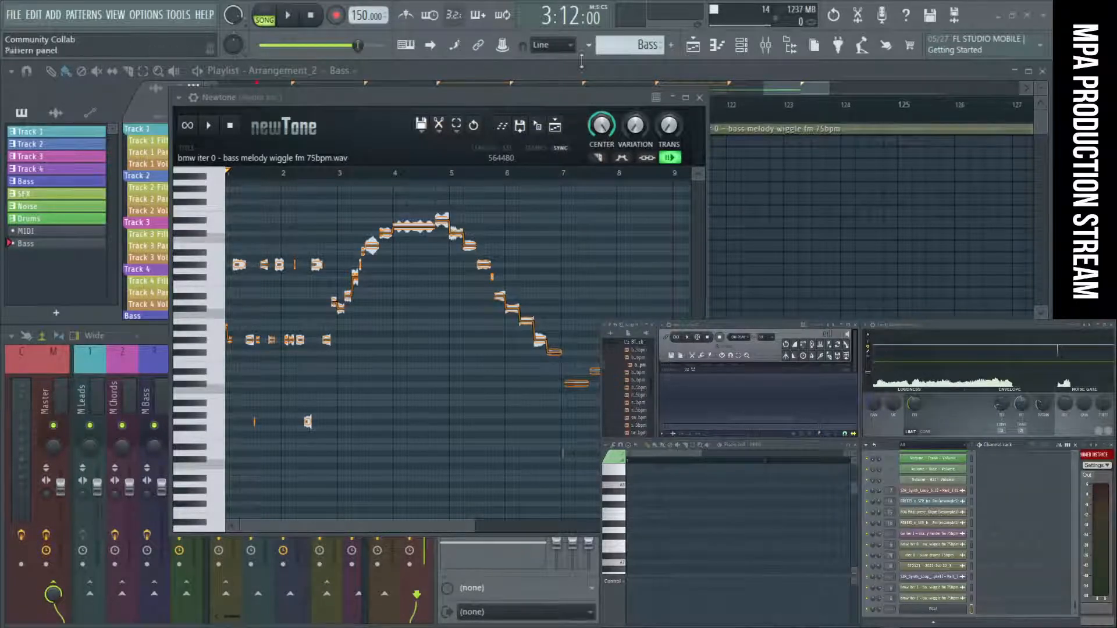
pyautogui.moveTo(521, 94); pyautogui.dragTo(494, 94)
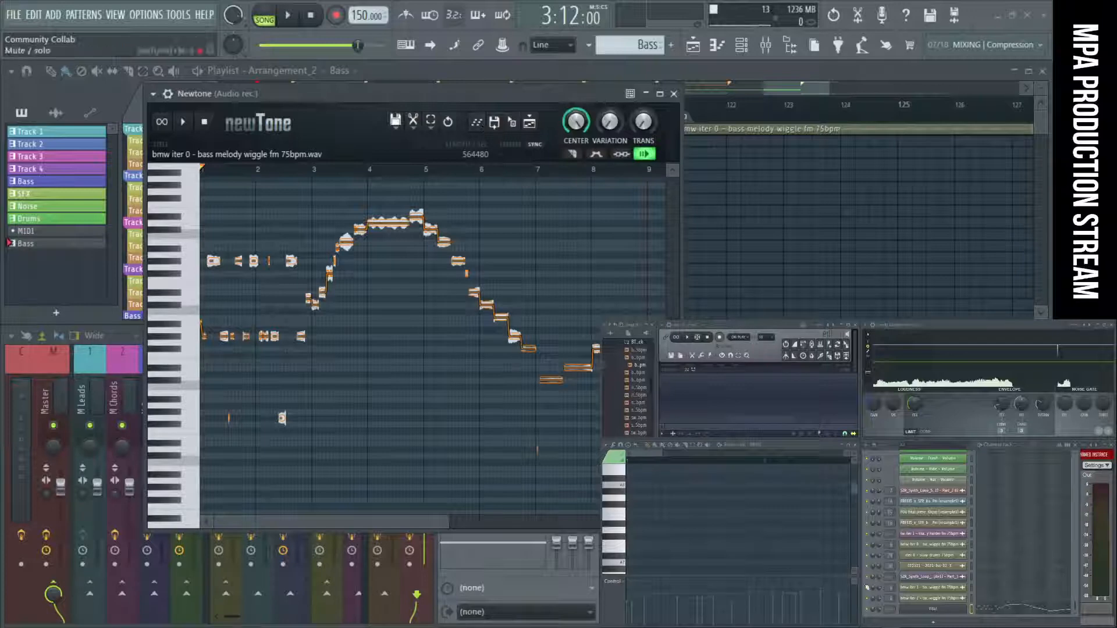
pyautogui.click(674, 93)
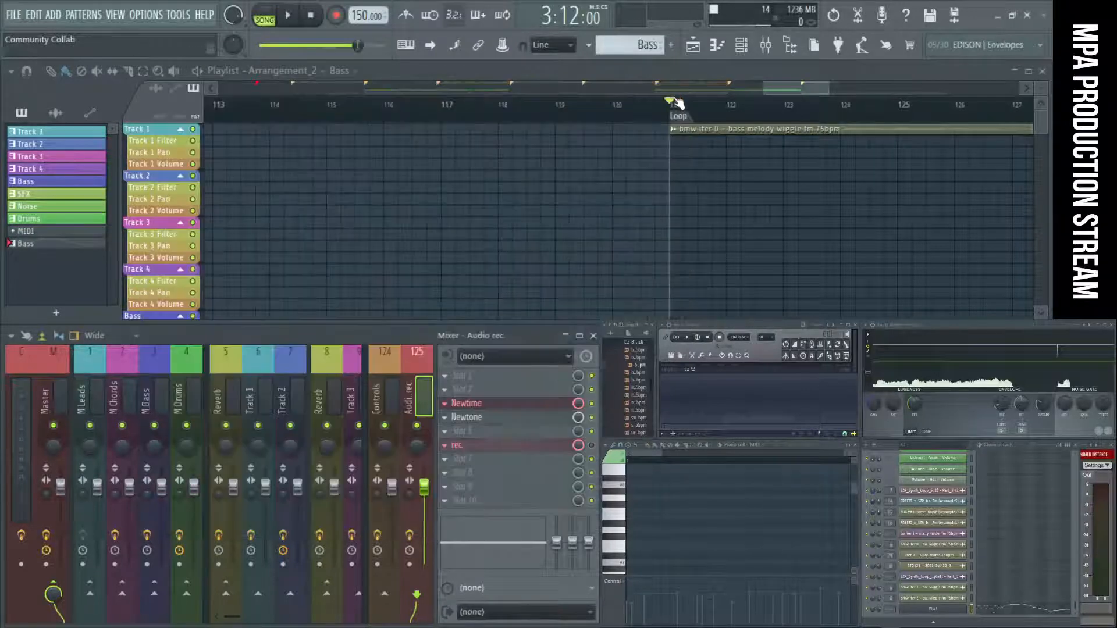
# Clear the bass melody sample out of Newtone in slot 4 of the Audio rec. track and close its window.
pyautogui.click(445, 417)
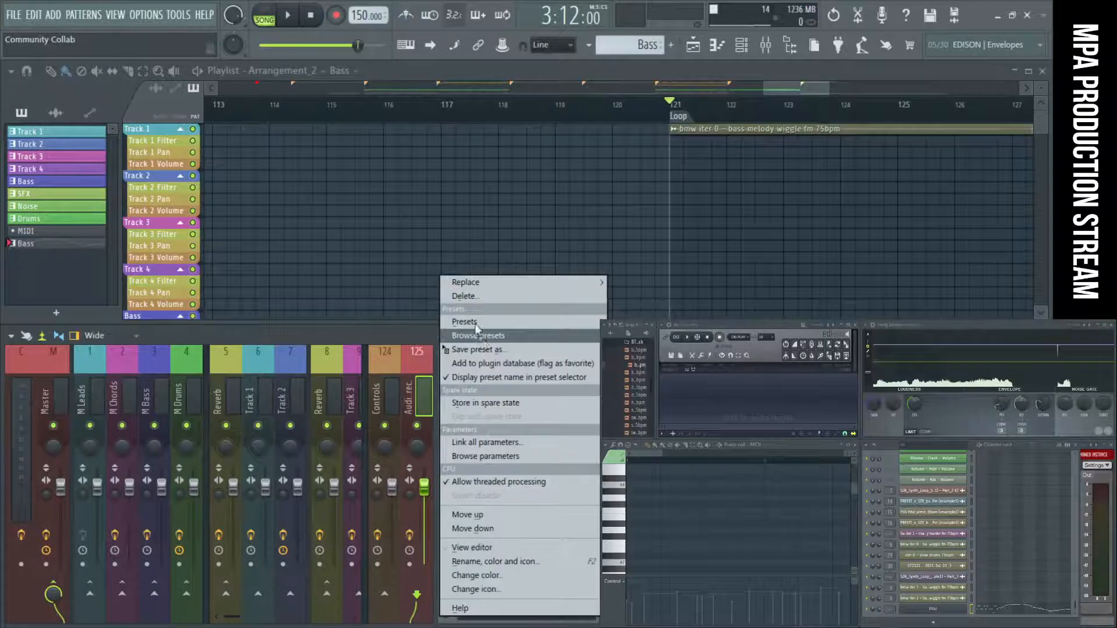
pyautogui.click(462, 296)
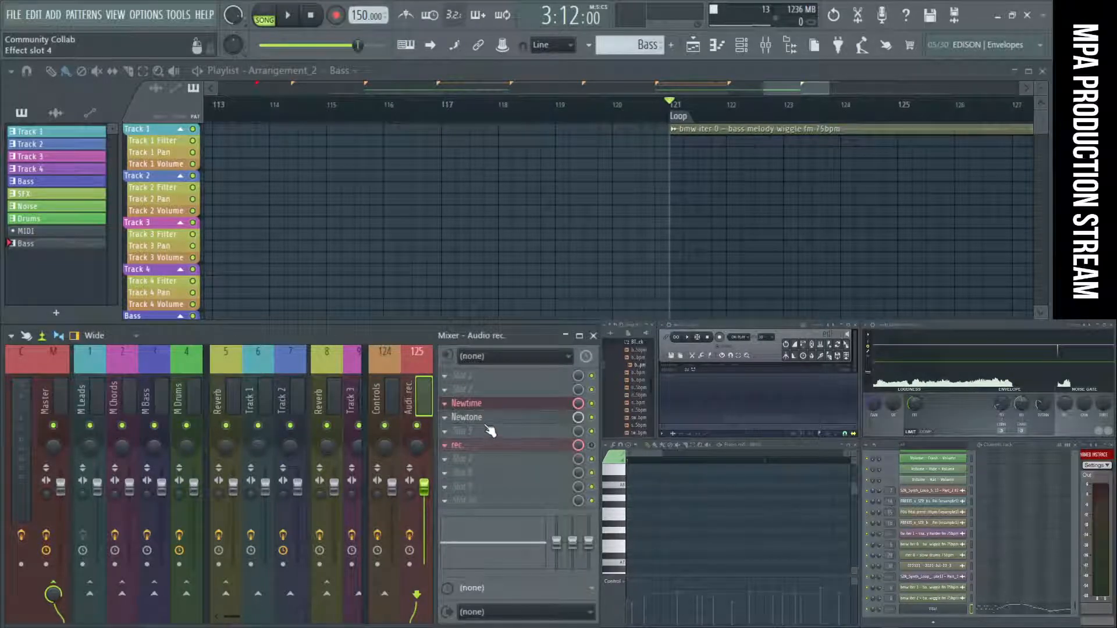
pyautogui.click(482, 419)
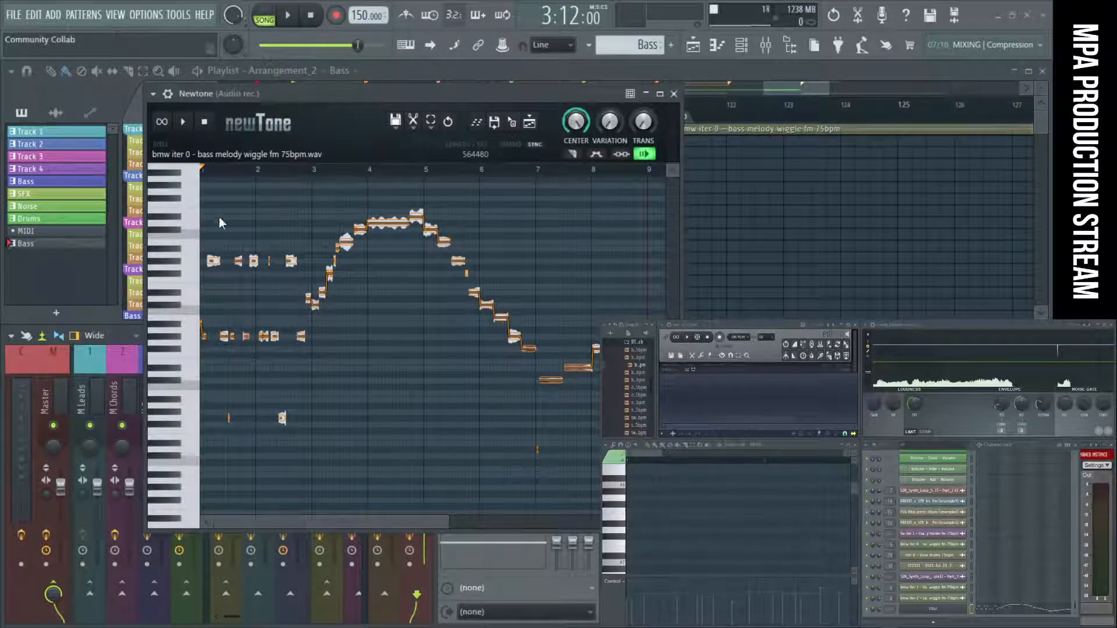
pyautogui.click(396, 123)
pyautogui.click(405, 144)
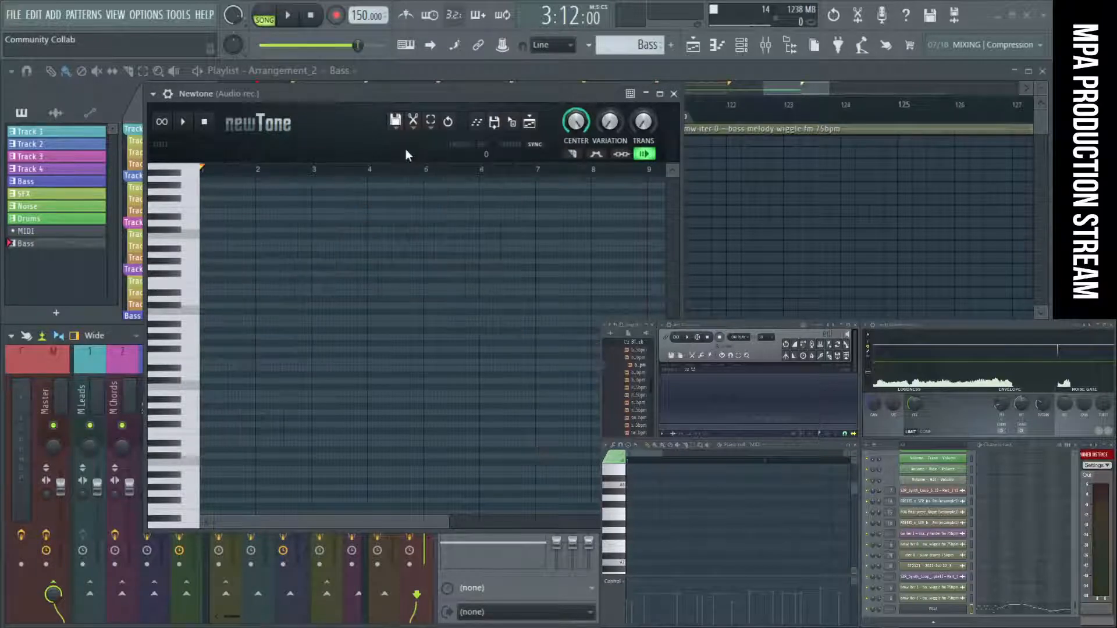
pyautogui.click(674, 93)
# Color the Newtone effect slot red like the Newtime slot and briefly check the emptied plugin.
pyautogui.rightClick(451, 418)
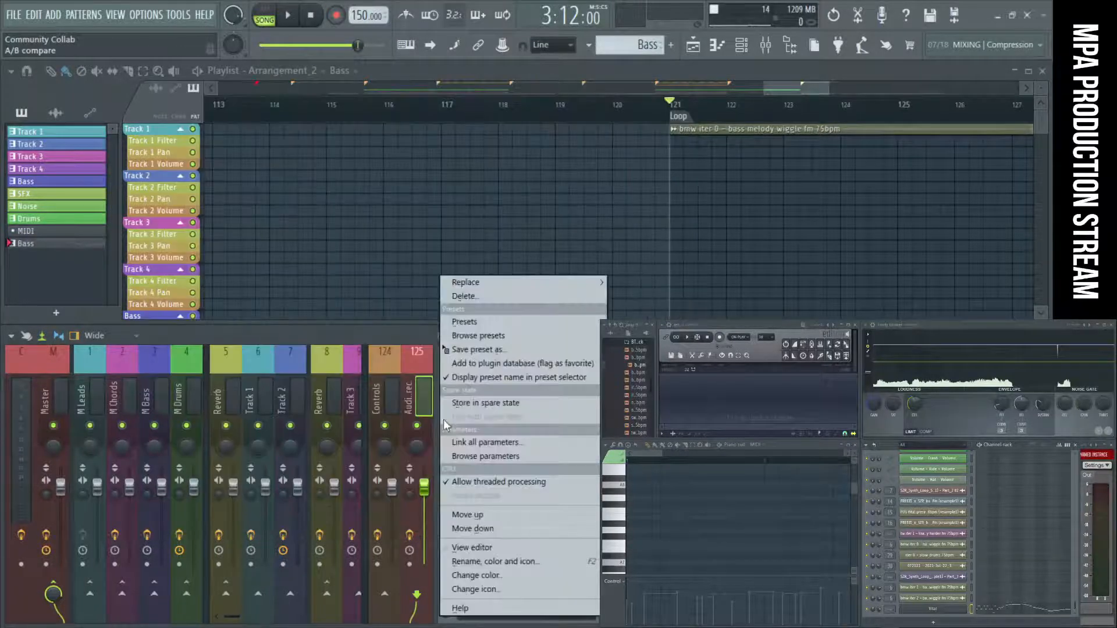
pyautogui.click(493, 574)
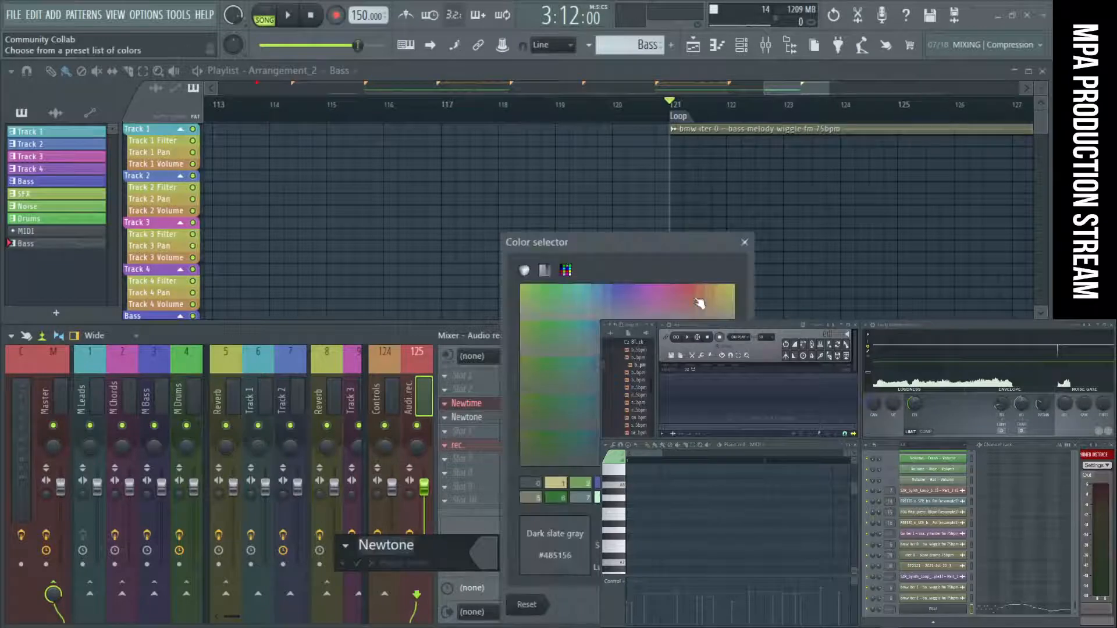
pyautogui.click(692, 288)
pyautogui.press('Return')
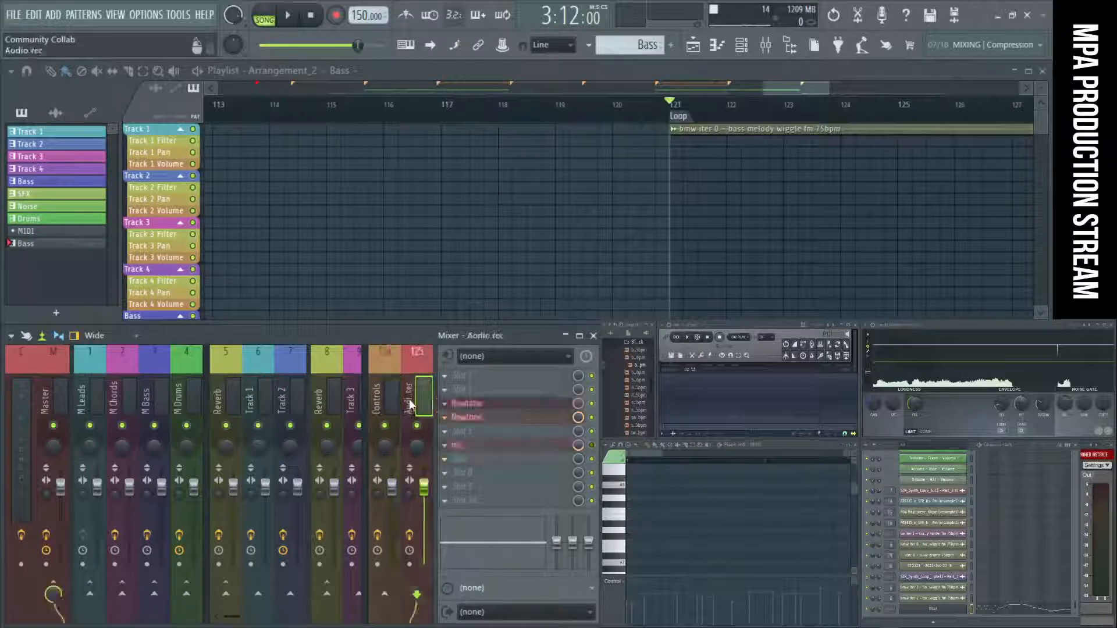
pyautogui.click(492, 417)
pyautogui.click(674, 94)
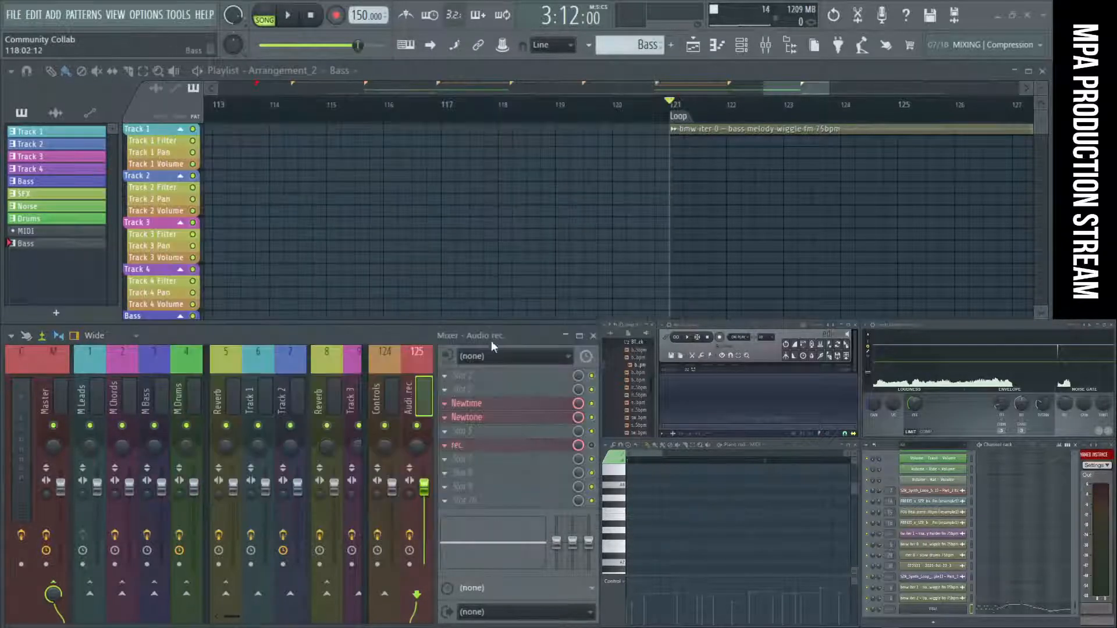
# Open the Edison recorder in the rec. slot and shrink its window to fit above the piano roll and beside the envelope display.
pyautogui.click(489, 447)
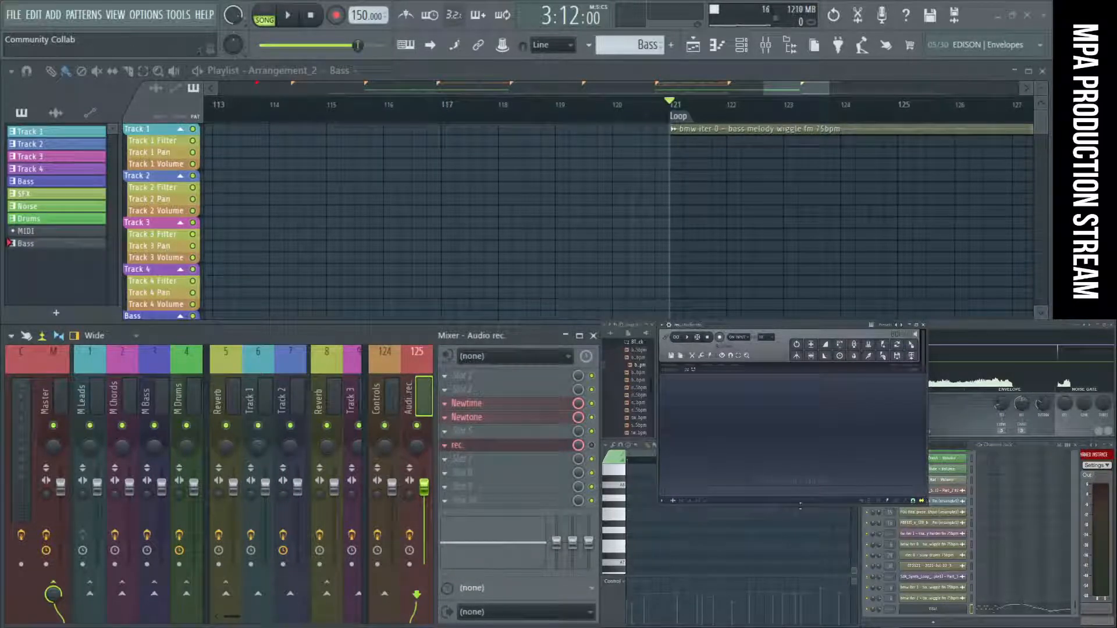
pyautogui.moveTo(789, 501); pyautogui.dragTo(789, 436)
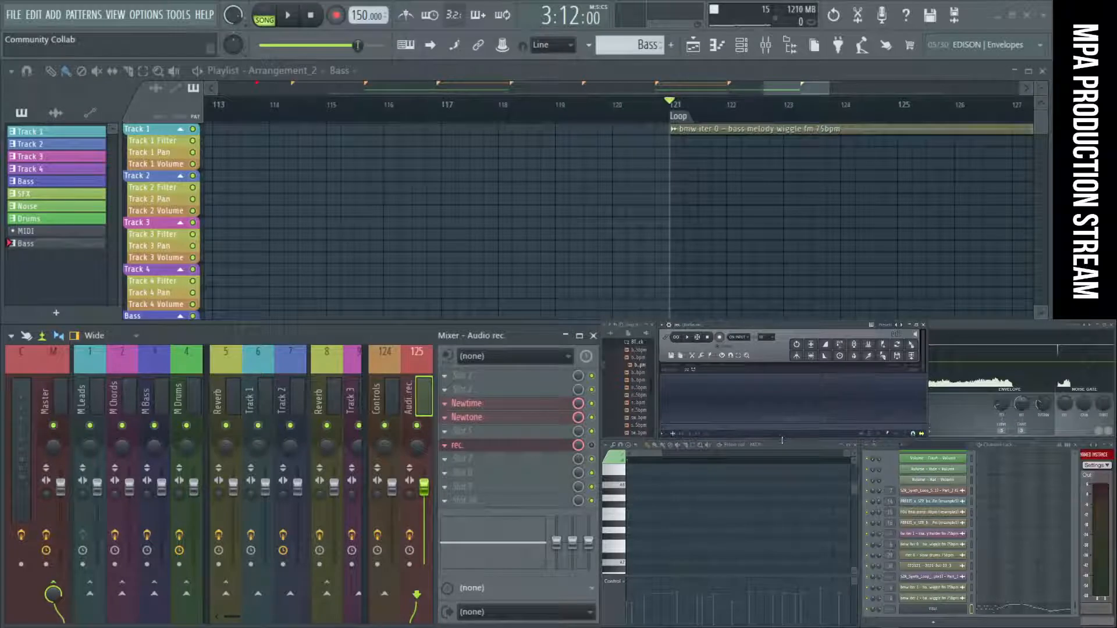
pyautogui.moveTo(928, 405); pyautogui.dragTo(858, 405)
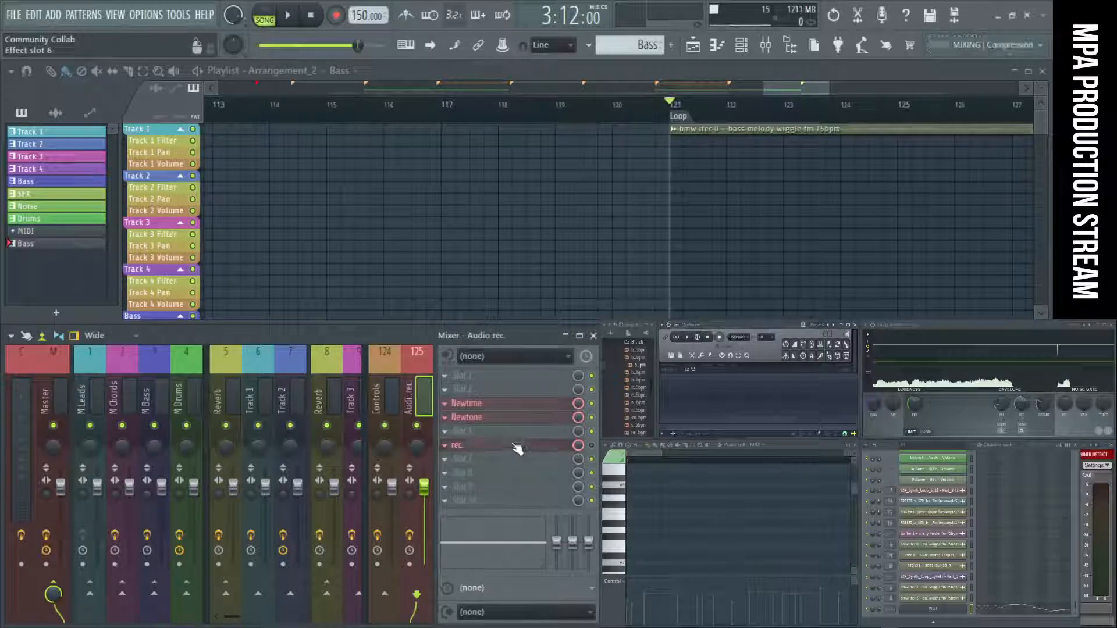
pyautogui.click(365, 417)
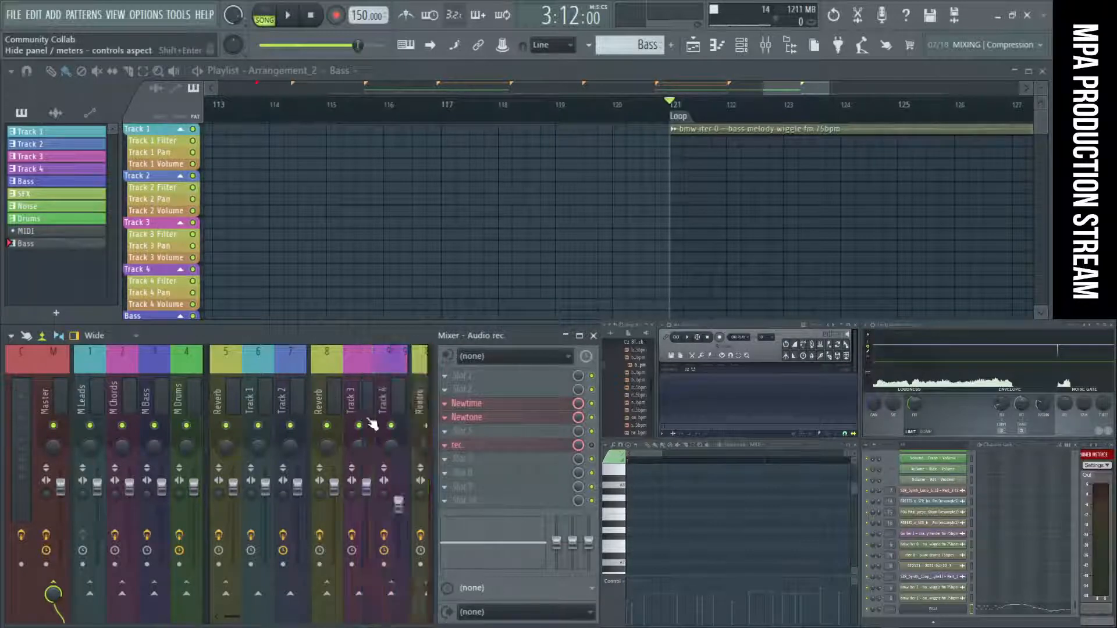
# Open the Vital channel's bass notes in the piano roll and frame the opening phrase.
pyautogui.click(992, 616)
pyautogui.click(992, 617)
pyautogui.click(992, 617)
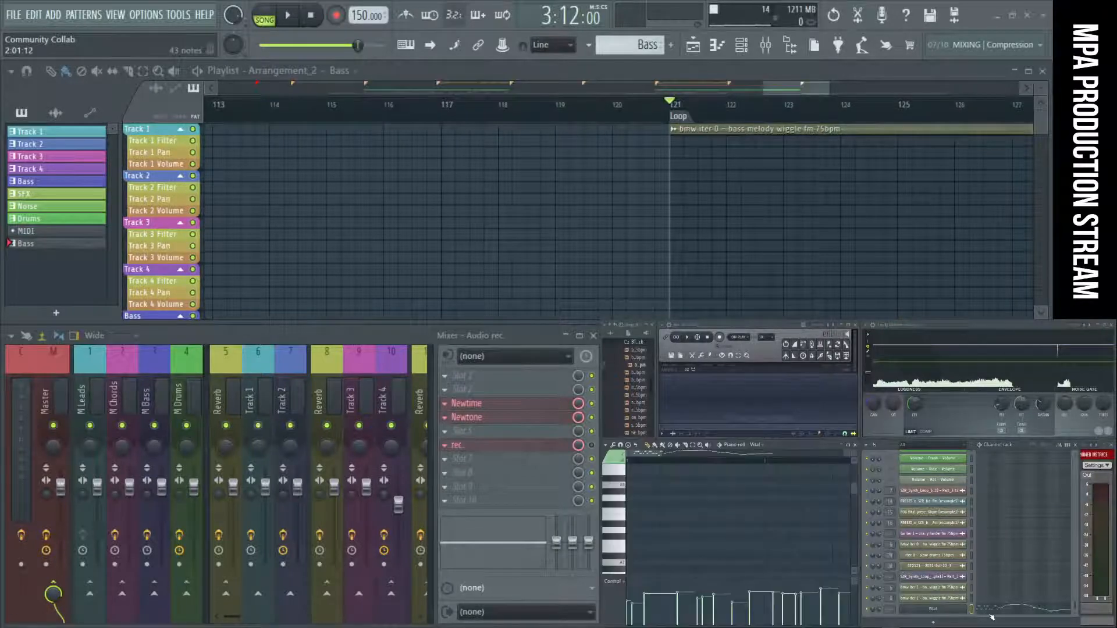
pyautogui.keyDown('ctrl'); pyautogui.rightClick(783, 534); pyautogui.keyUp('ctrl')
pyautogui.scroll(5, 680, 521)
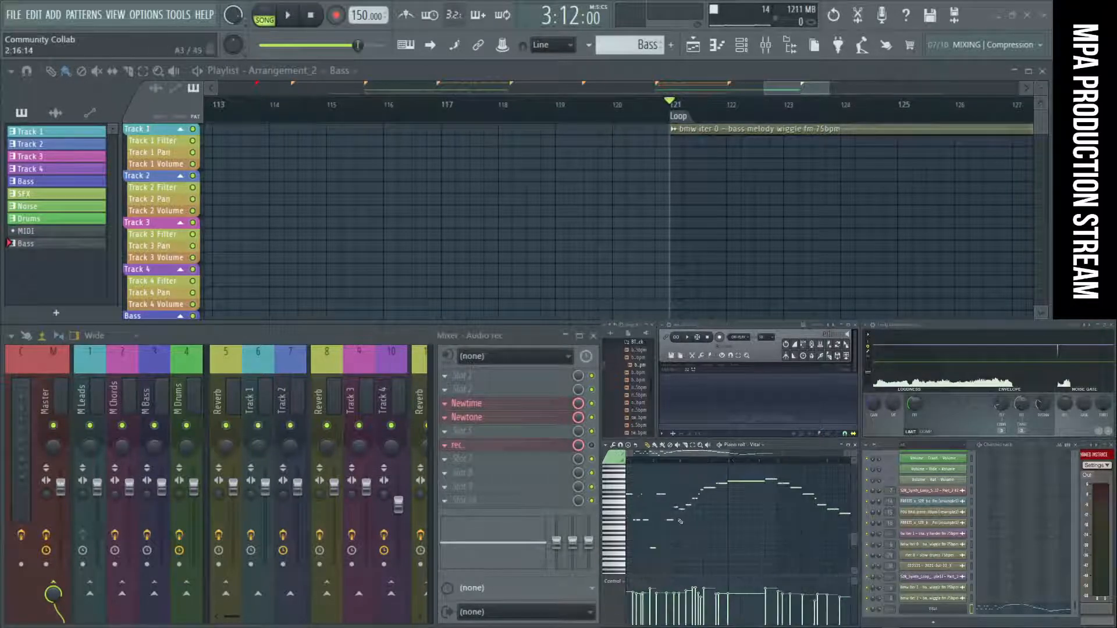
pyautogui.moveTo(680, 455); pyautogui.dragTo(659, 463)
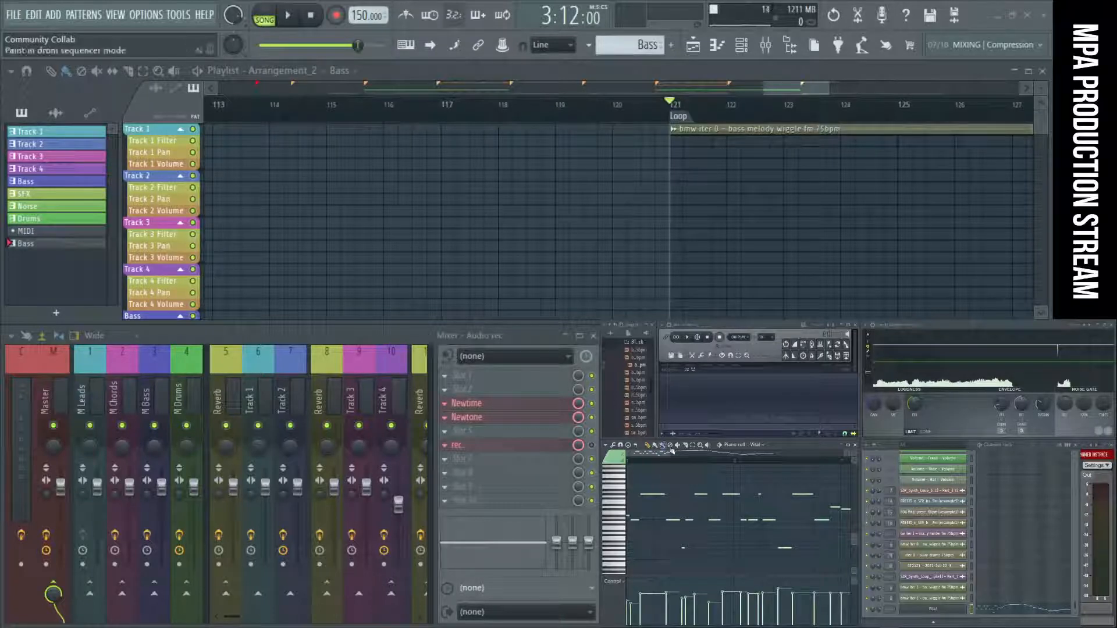
# Open the Vital channel's plugin, detach its window and place it beside the mixer, clear of the playlist.
pyautogui.click(917, 613)
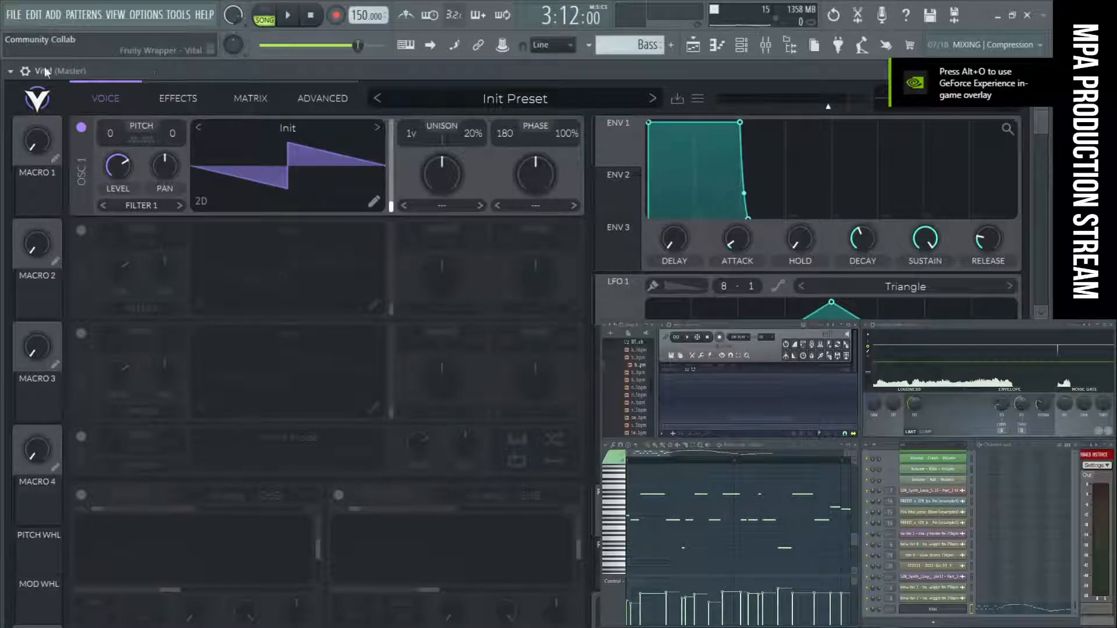
pyautogui.click(10, 71)
pyautogui.click(42, 361)
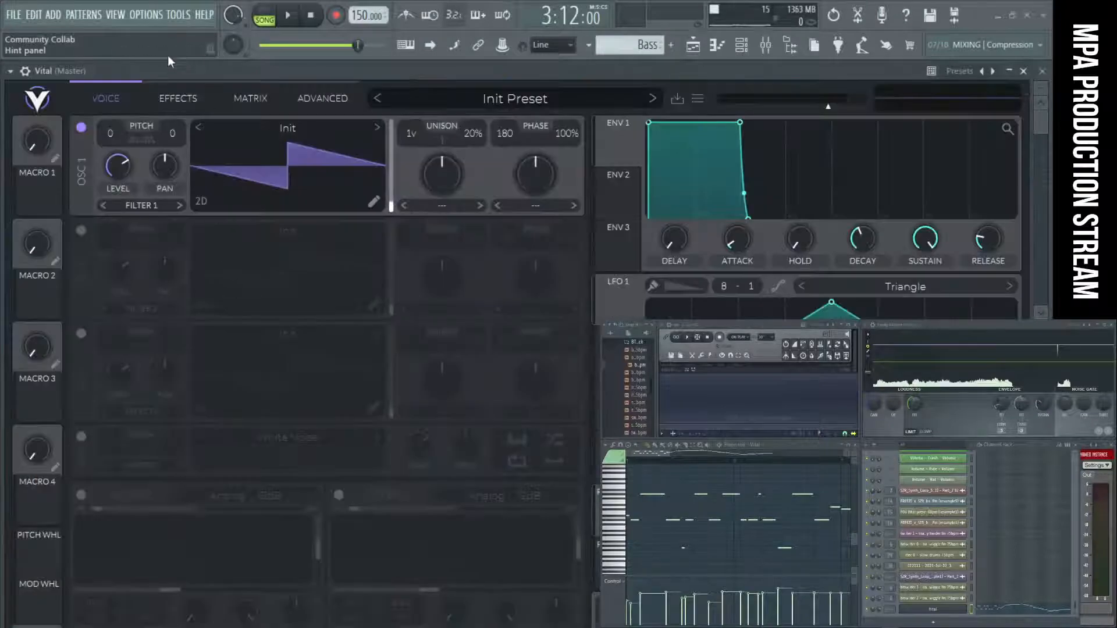
pyautogui.moveTo(168, 69); pyautogui.dragTo(688, 323)
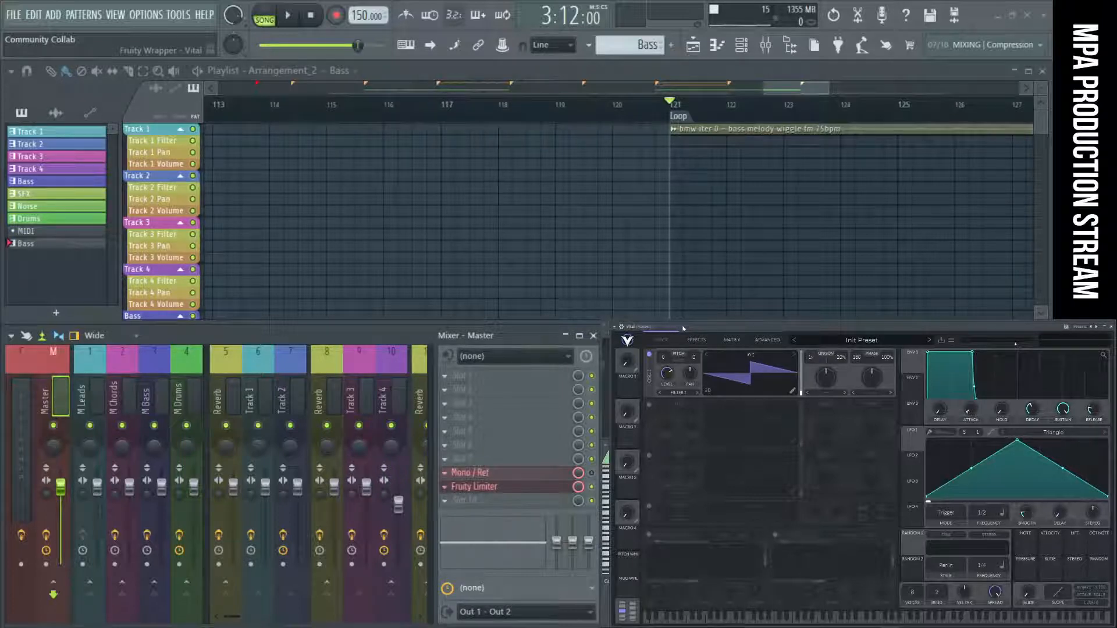
# Load the Wet Razor preset from the Presets folder of the FOG Pack in Community Collab 1 into Vital and audition a note.
pyautogui.click(950, 342)
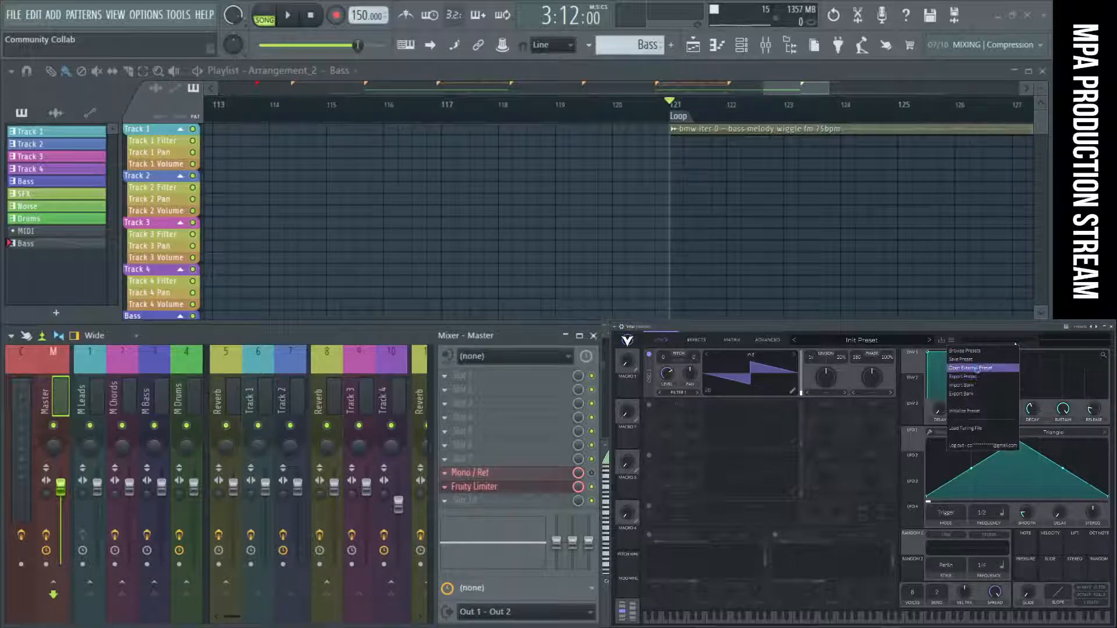
pyautogui.click(972, 369)
pyautogui.moveTo(561, 106); pyautogui.dragTo(821, 382)
pyautogui.click(715, 469)
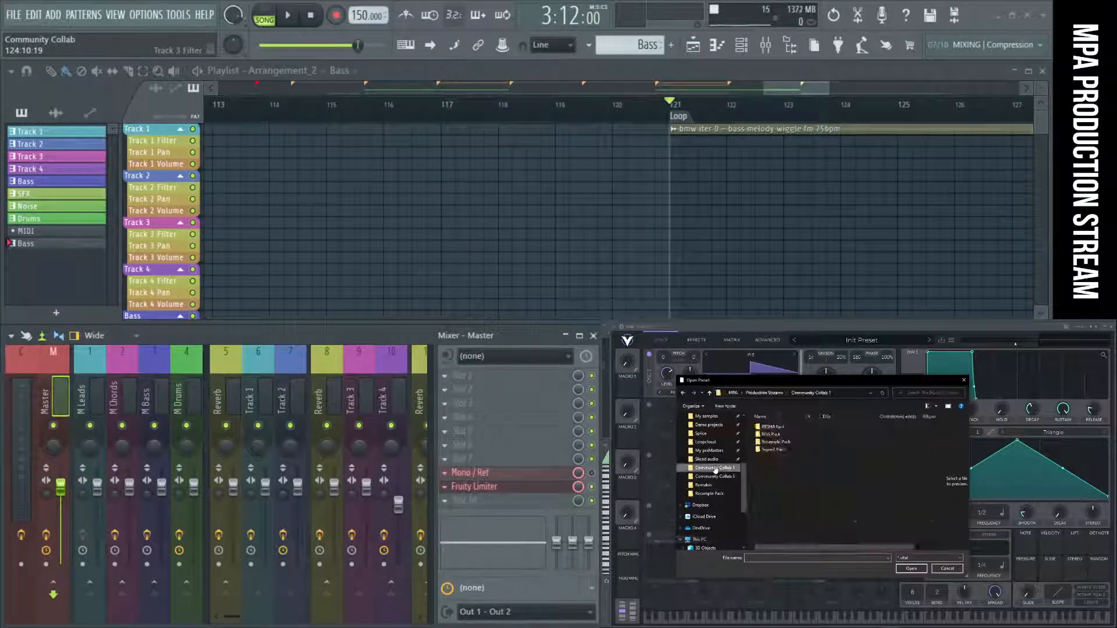
pyautogui.doubleClick(771, 434)
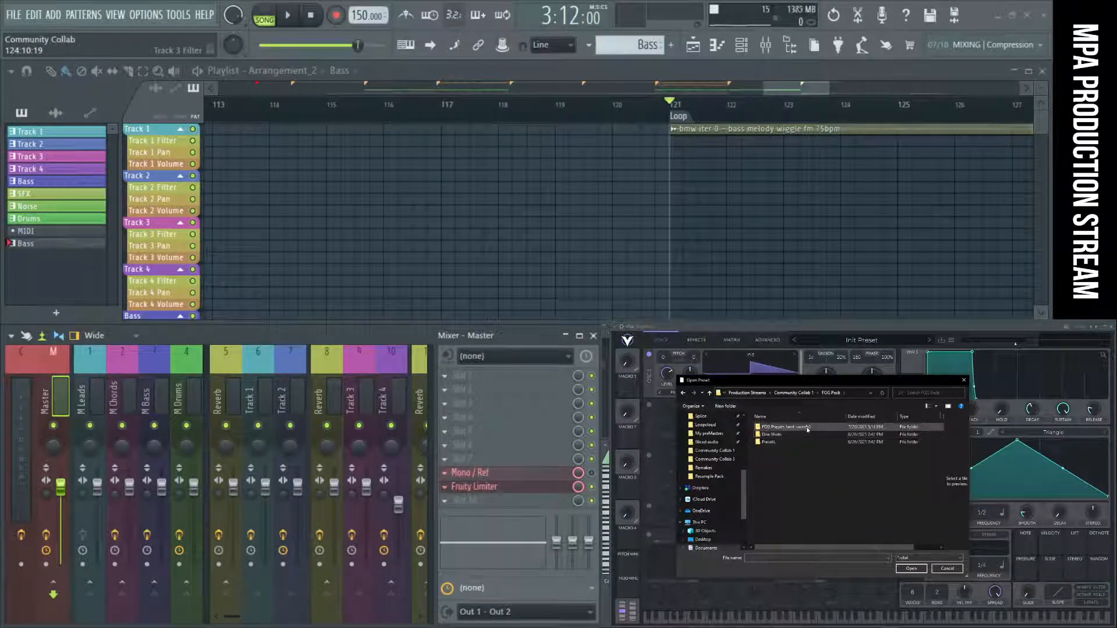
pyautogui.click(806, 429)
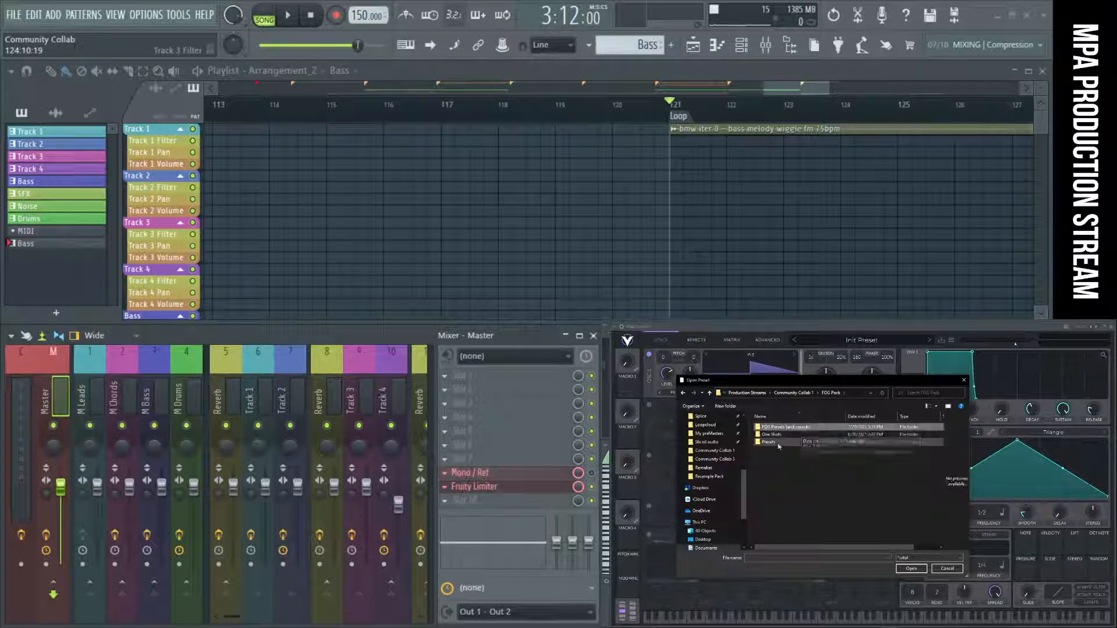
pyautogui.doubleClick(769, 443)
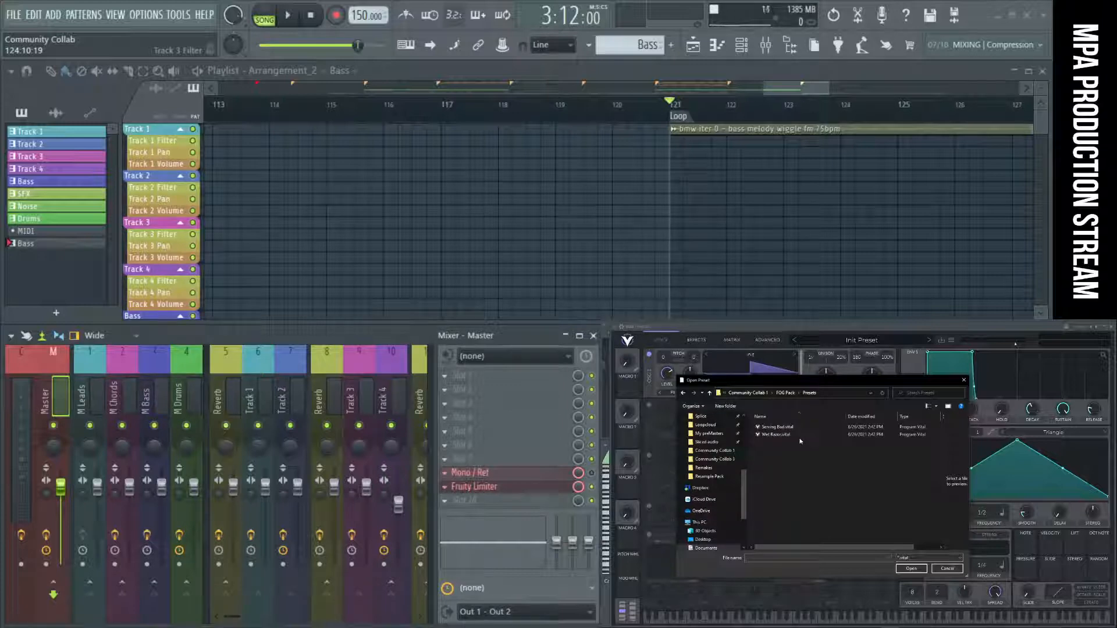
pyautogui.doubleClick(786, 434)
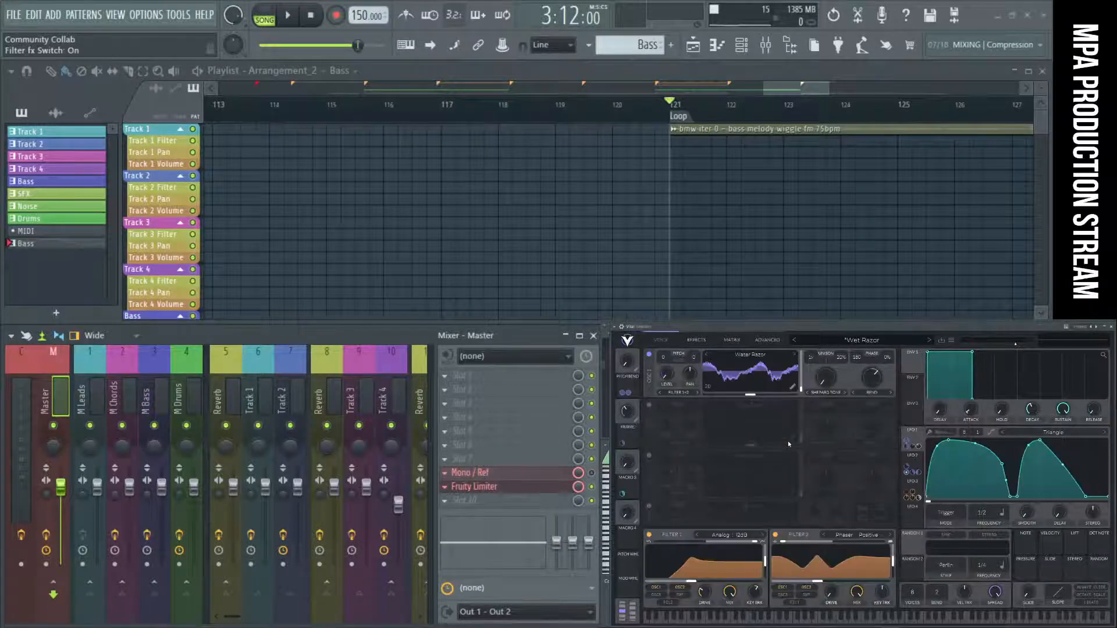
pyautogui.click(747, 617)
# Load the Serving Bad preset from the same FOG Pack folder into Vital and audition it on several low notes.
pyautogui.click(952, 341)
pyautogui.click(971, 374)
pyautogui.doubleClick(783, 428)
pyautogui.click(740, 621)
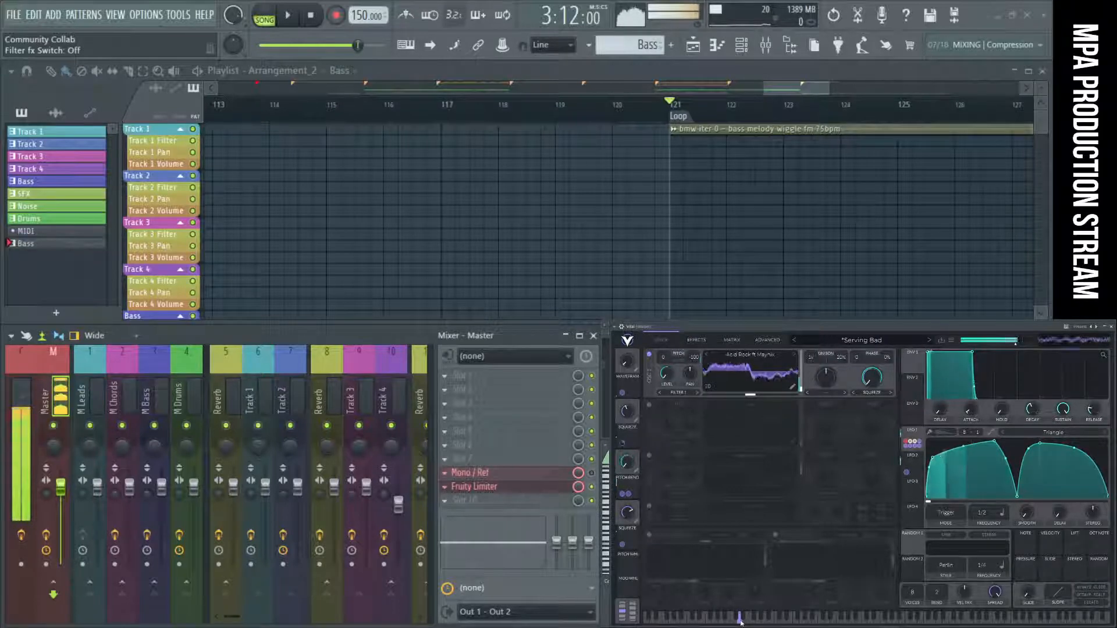
pyautogui.click(765, 623)
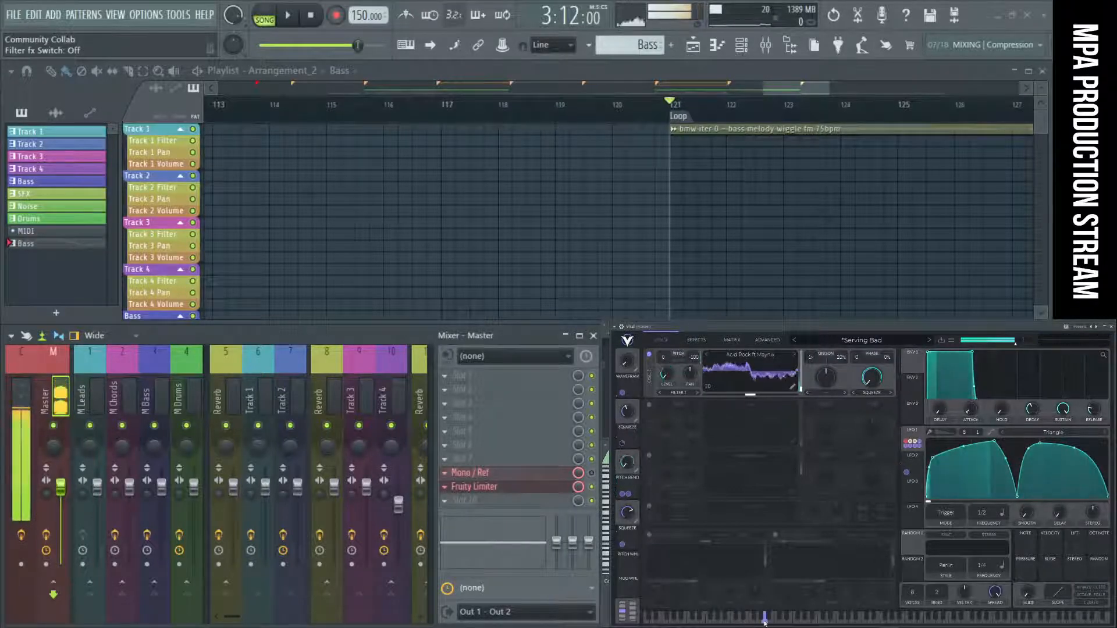
pyautogui.click(766, 623)
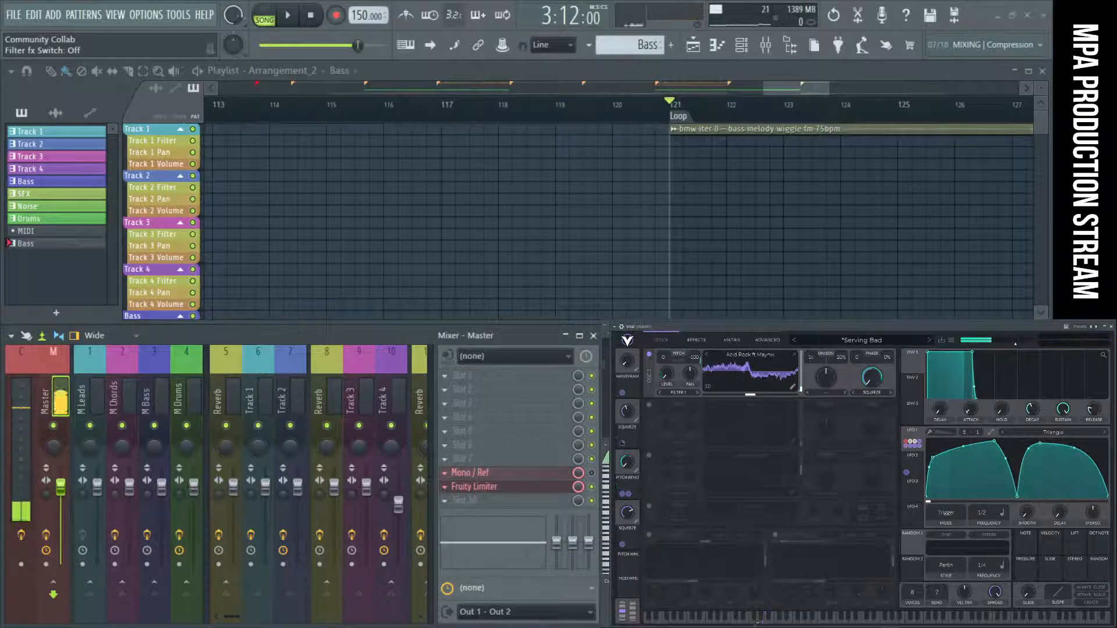
pyautogui.click(752, 622)
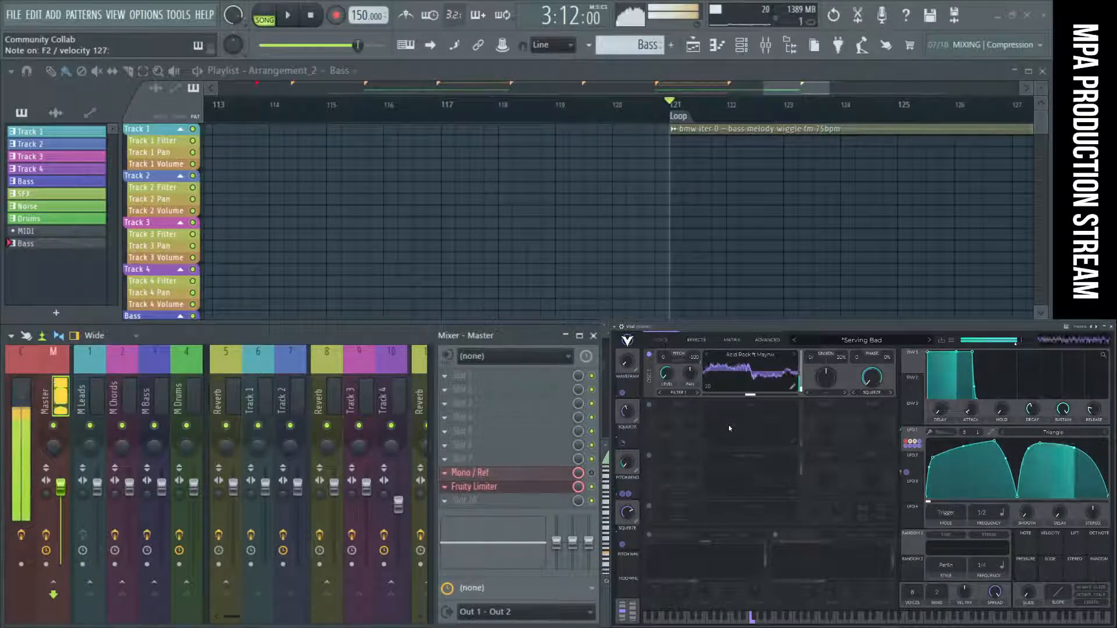
# Show Vital's effects page to review the Serving Bad preset's effects chain.
pyautogui.click(700, 341)
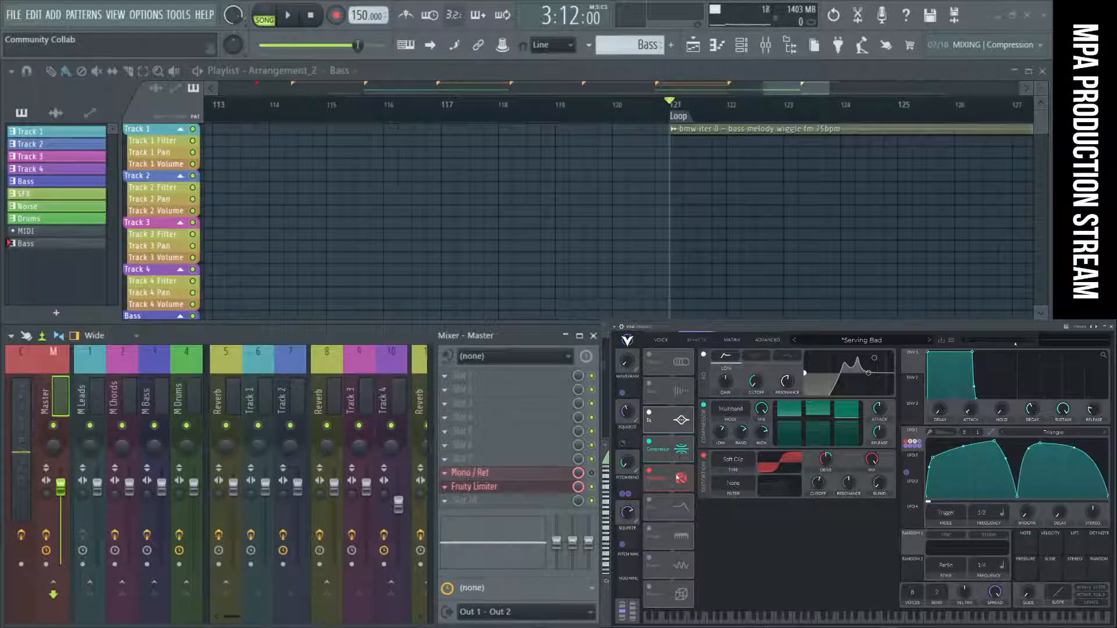
pyautogui.click(952, 341)
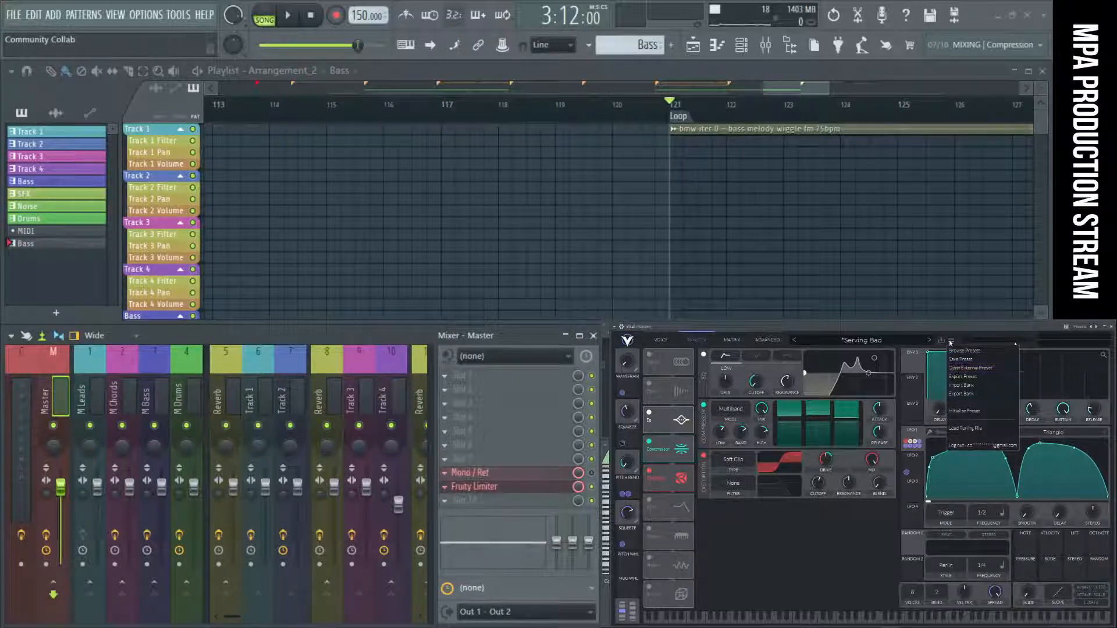
pyautogui.click(948, 328)
pyautogui.moveTo(917, 331); pyautogui.dragTo(916, 327)
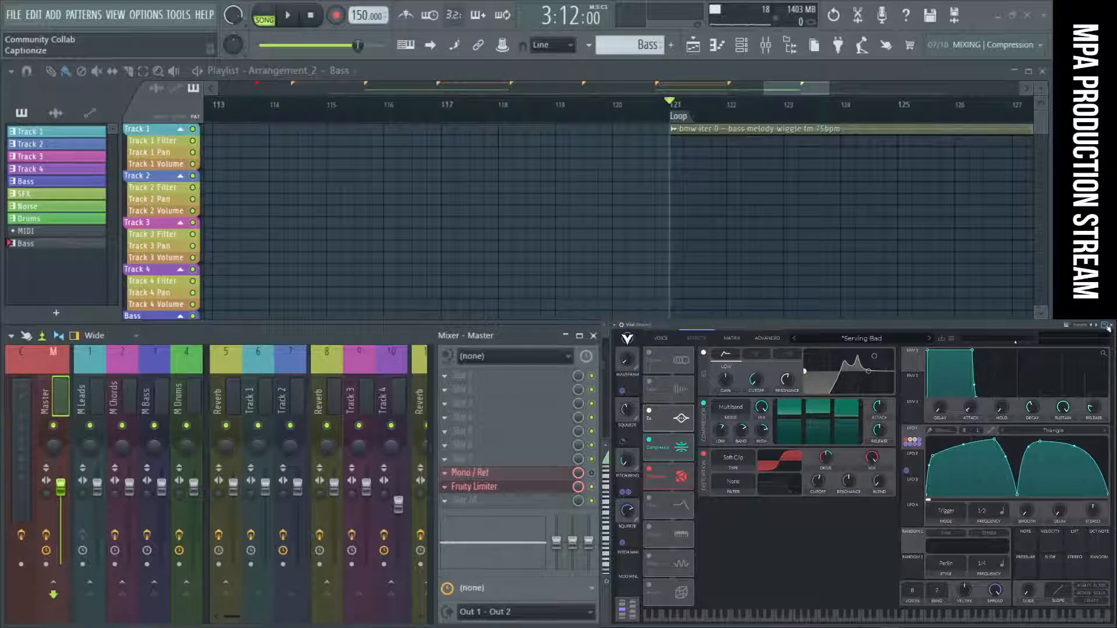
# Switch playback to pattern mode, briefly play the Bass pattern through the Serving Bad preset, and put the Vital window away.
pyautogui.click(264, 19)
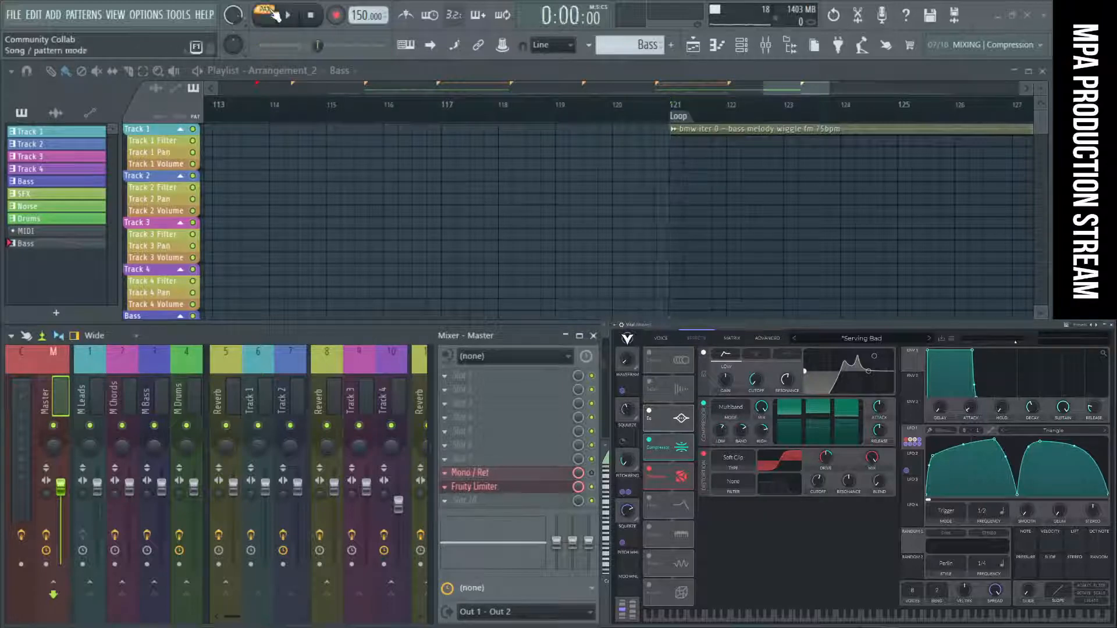
pyautogui.click(287, 16)
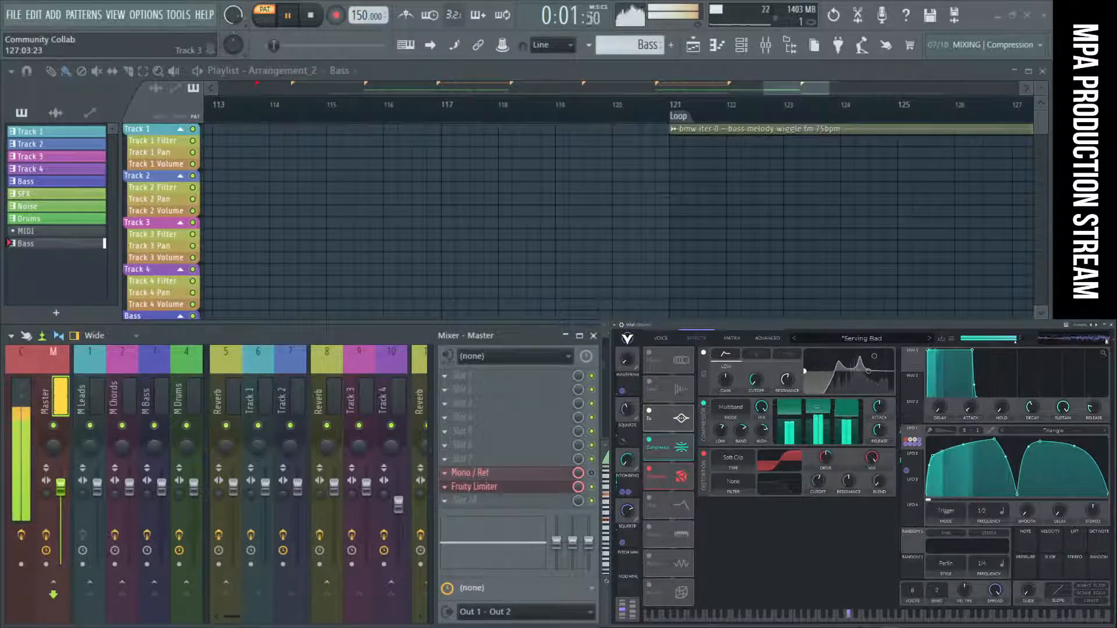
pyautogui.press('space')
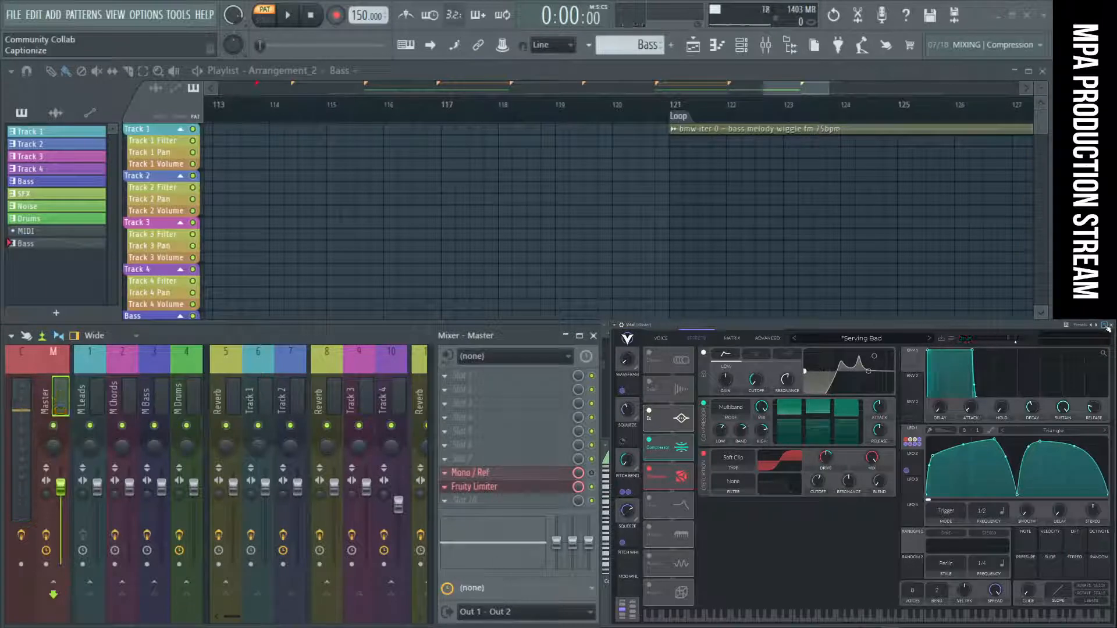
pyautogui.click(1108, 327)
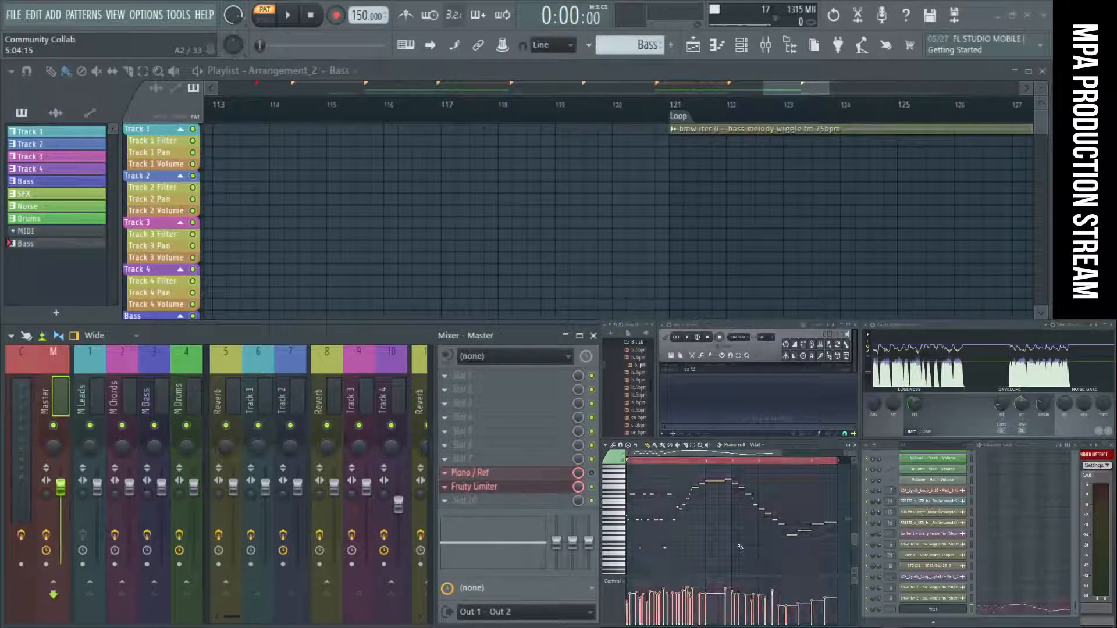
# Play the Bass pattern with the Vital notes shifted an octave lower and check the channel's mixer routing.
pyautogui.press('space')
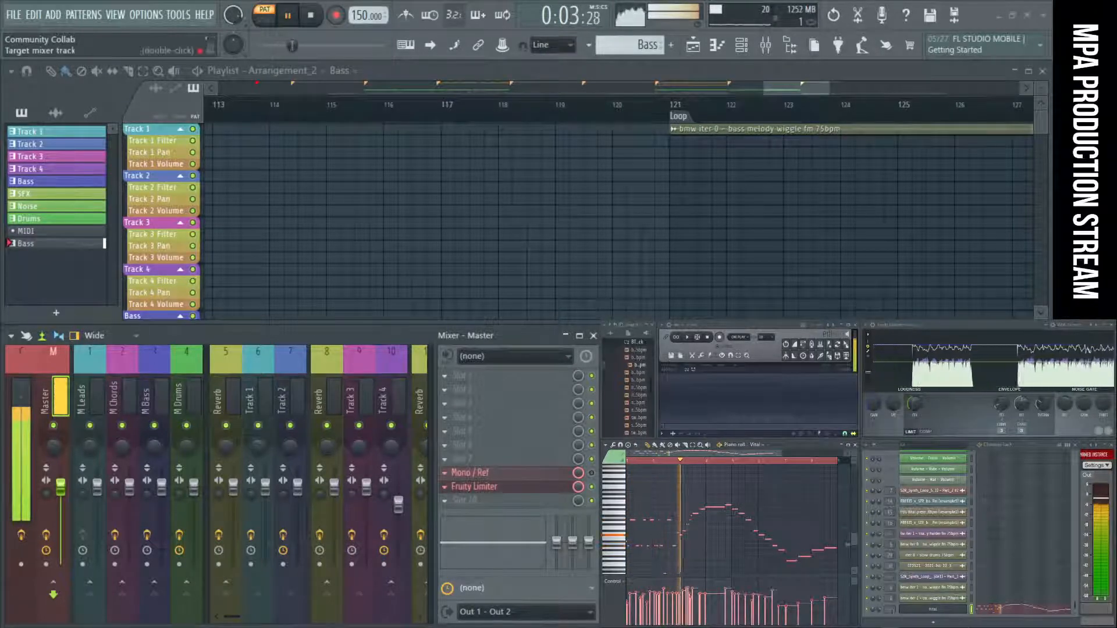
pyautogui.moveTo(880, 608); pyautogui.dragTo(880, 612)
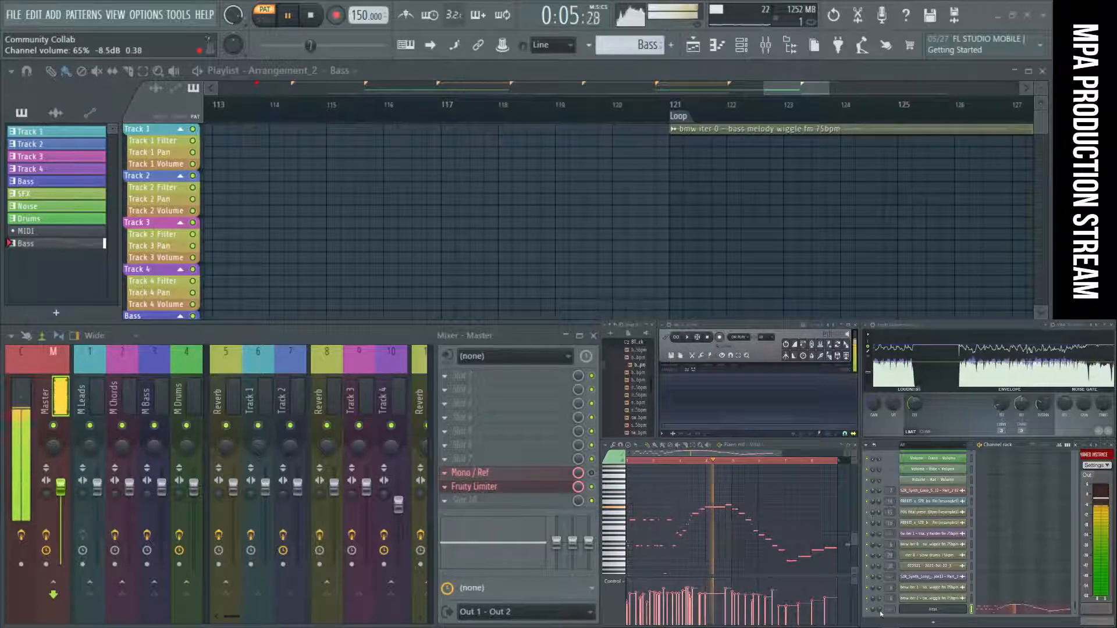
pyautogui.press('space')
# Inspect the bass insert on mixer track 14 and briefly play the song from the Auto #6 marker.
pyautogui.scroll(-2, 316, 389)
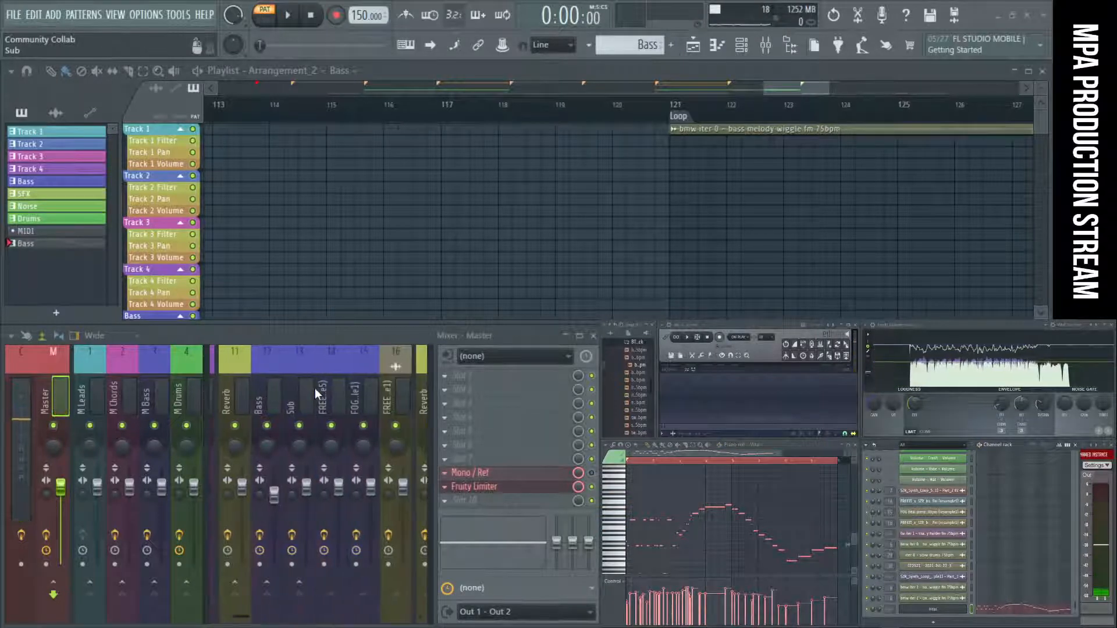
pyautogui.click(331, 395)
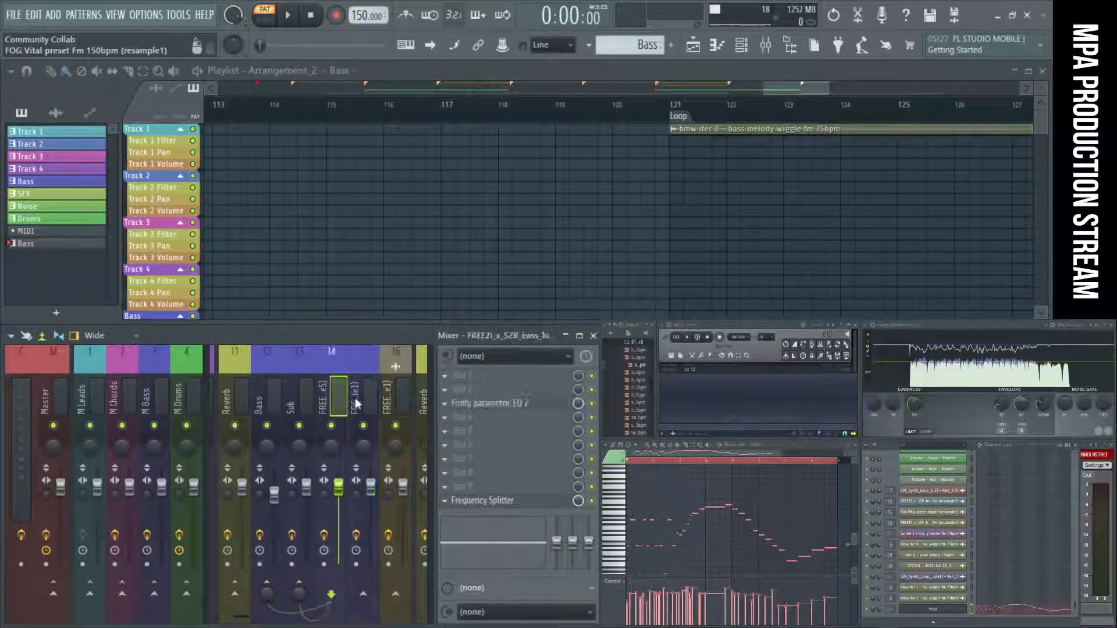
pyautogui.click(691, 120)
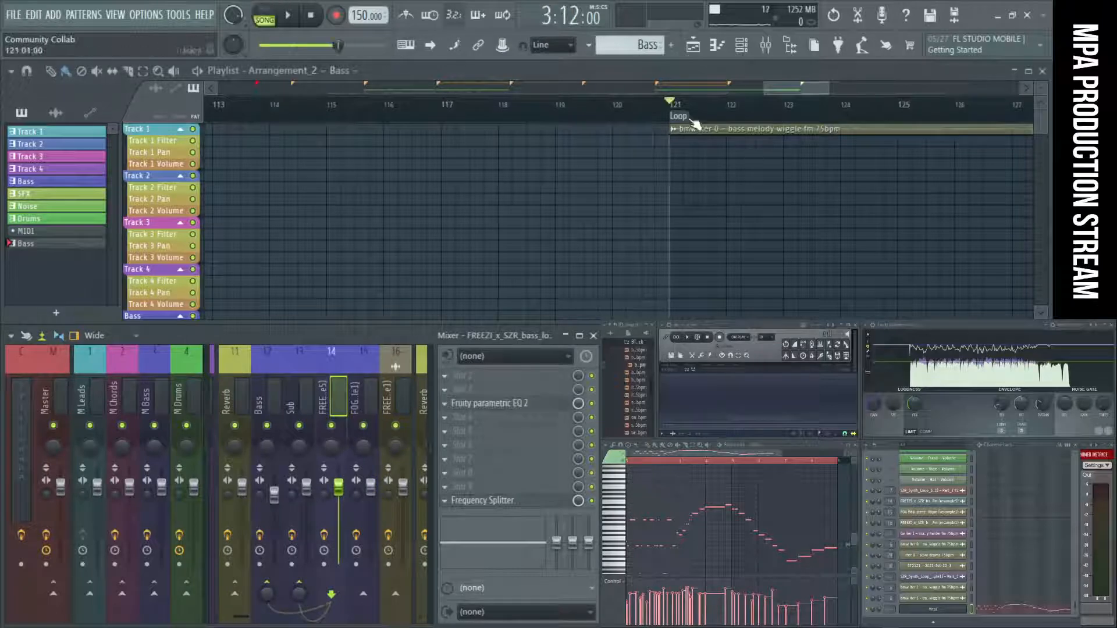
pyautogui.scroll(-4, 541, 169)
pyautogui.click(353, 118)
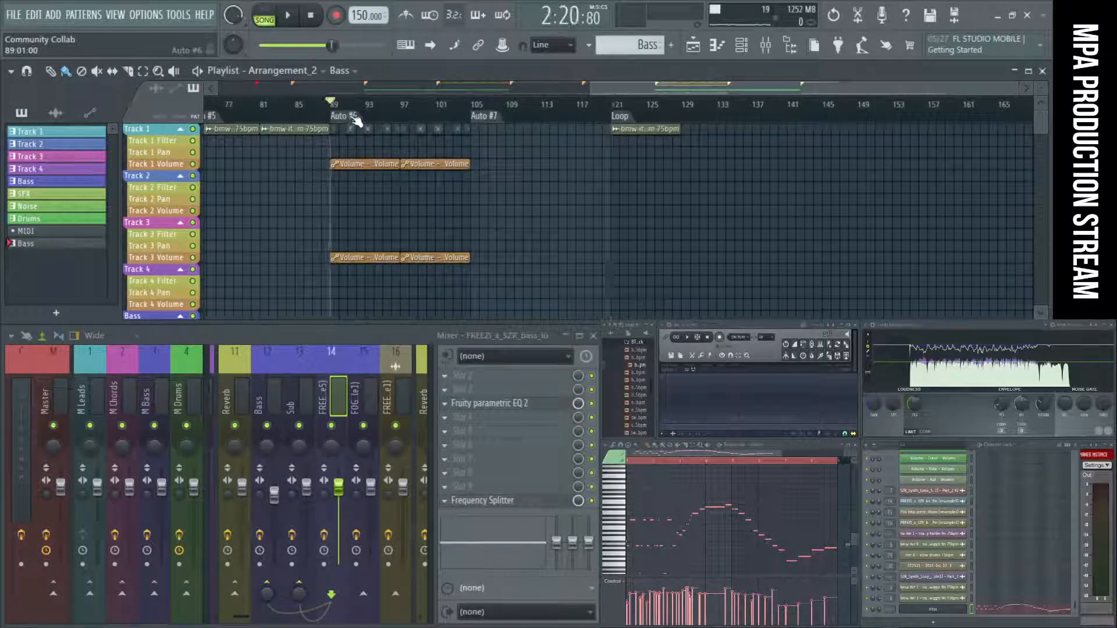
pyautogui.press('space')
pyautogui.press('space')
# Route the Vital channel to the FOG Vital preset insert on mixer track 15 and play the Bass pattern through it.
pyautogui.click(371, 394)
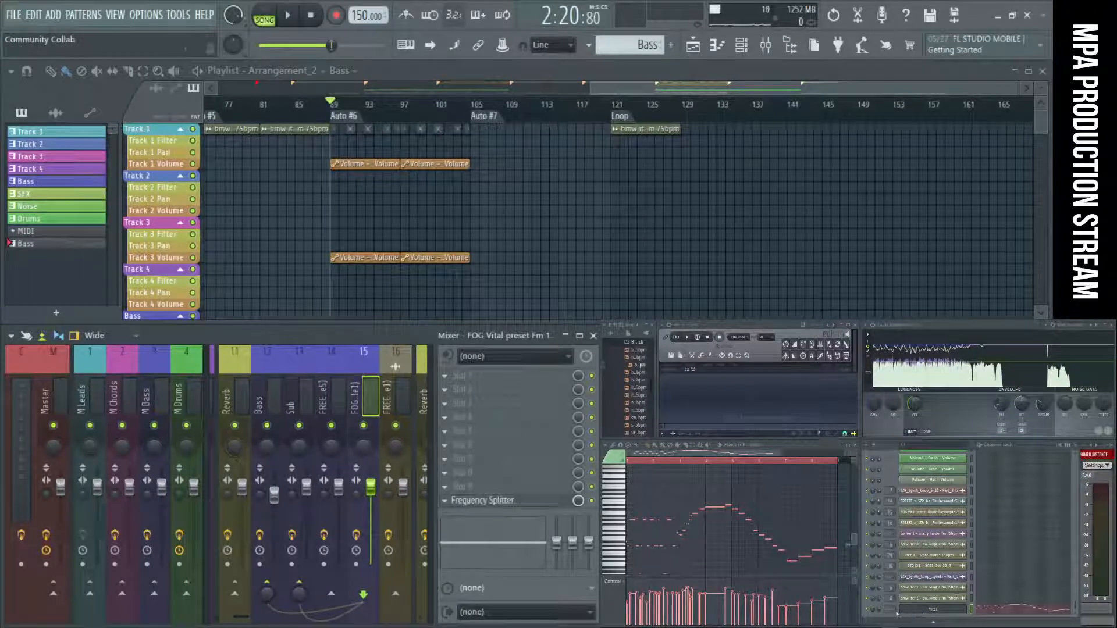
pyautogui.moveTo(890, 609); pyautogui.dragTo(890, 577)
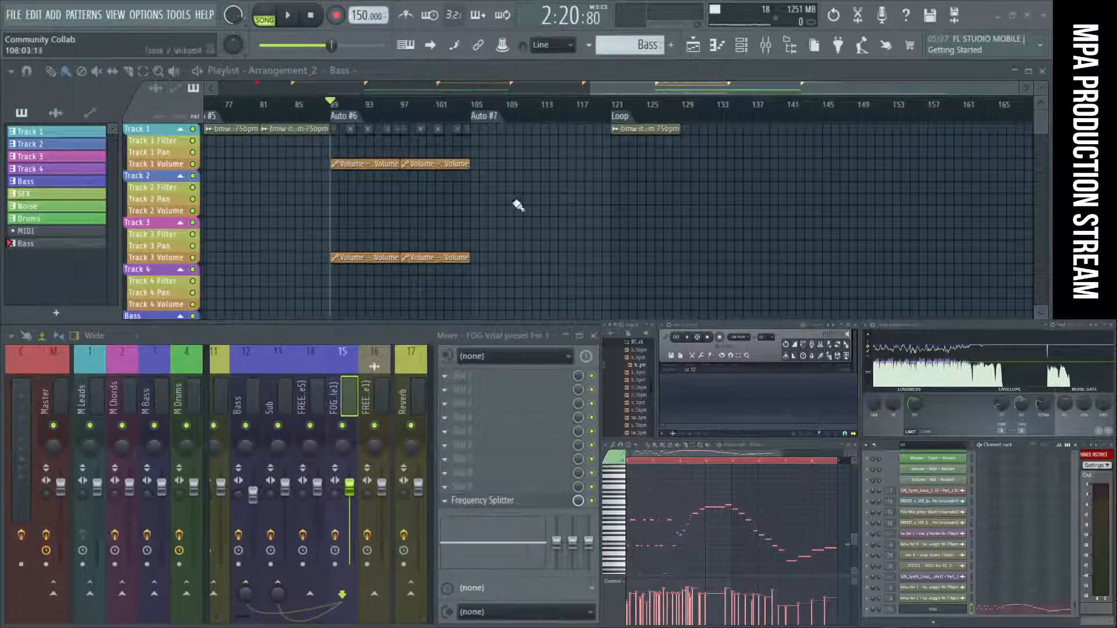
pyautogui.press('l')
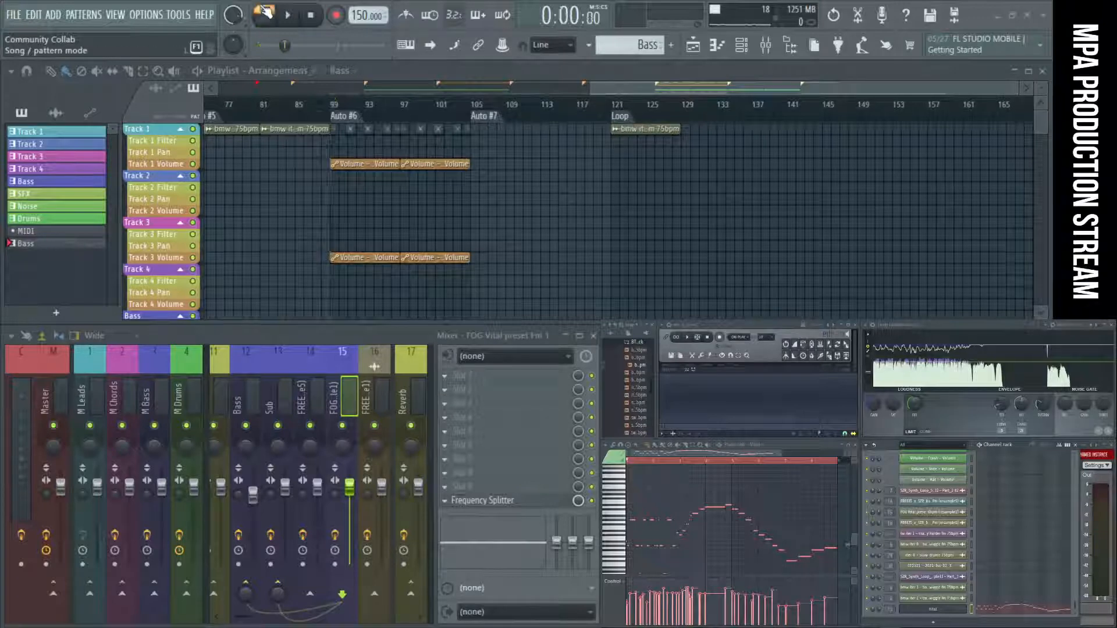
pyautogui.press('space')
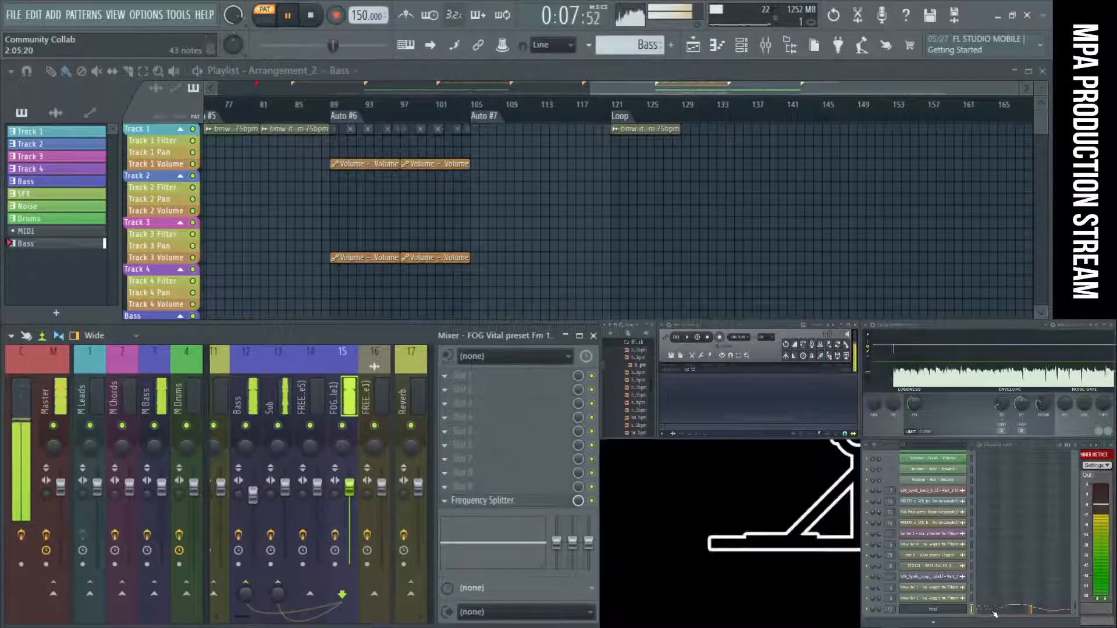
pyautogui.press('space')
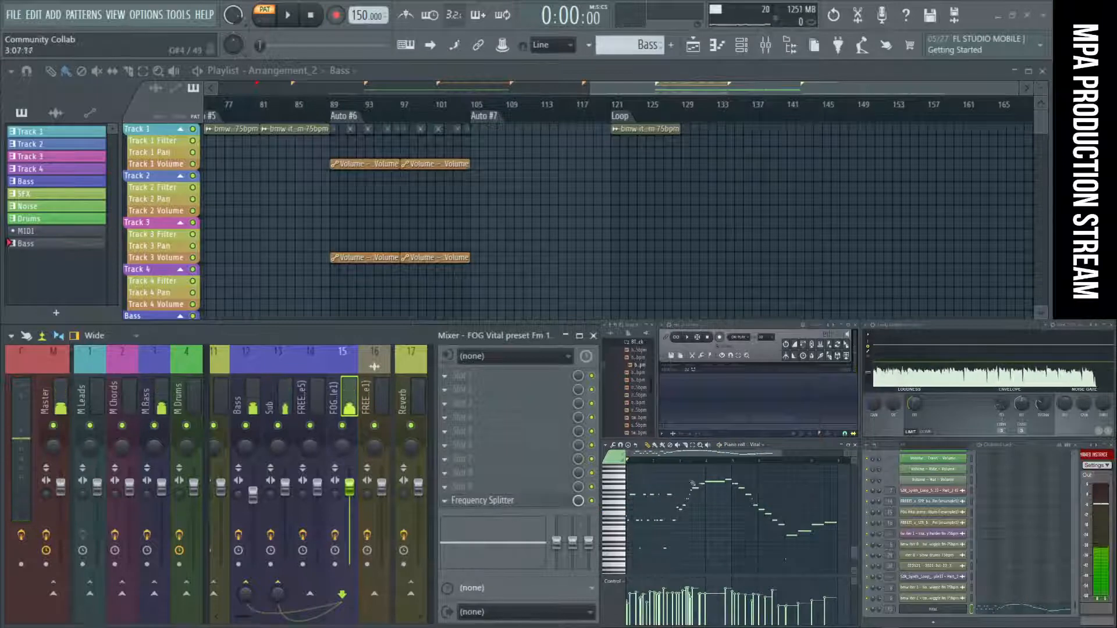
# Transpose the high middle phrase of the Vital bass line down an octave in the piano roll and play the Bass pattern.
pyautogui.scroll(4, 652, 503)
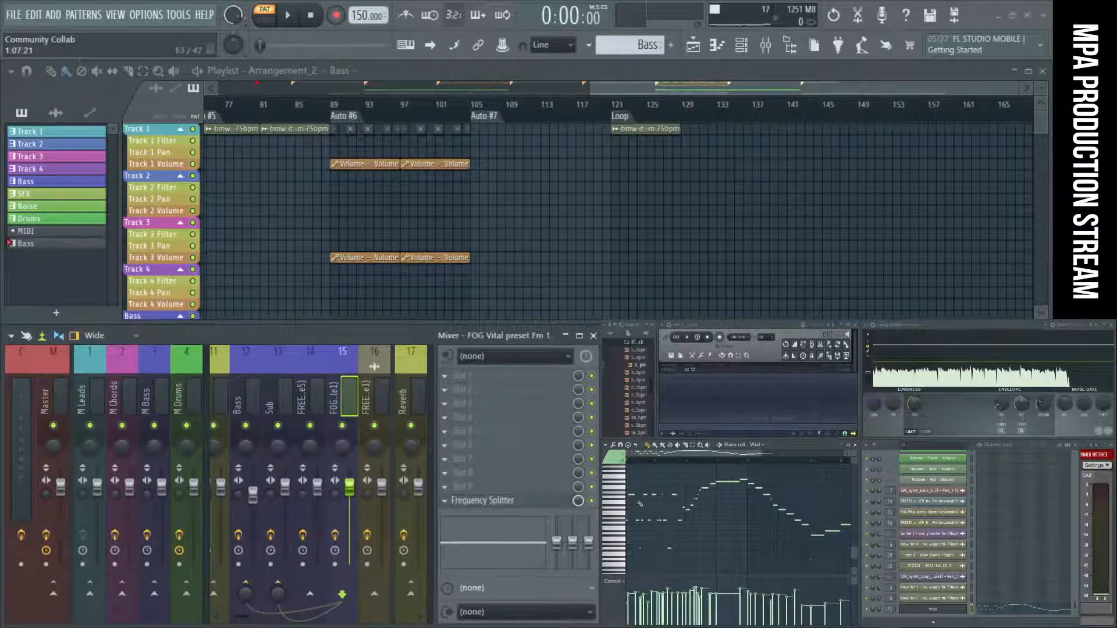
pyautogui.scroll(2, 729, 509)
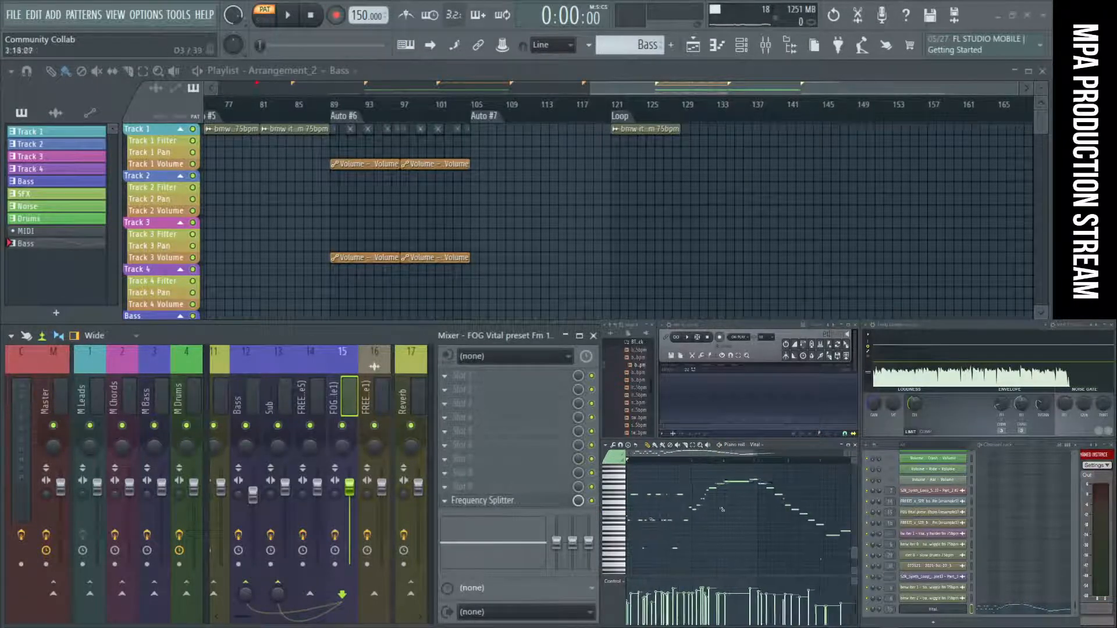
pyautogui.click(627, 522)
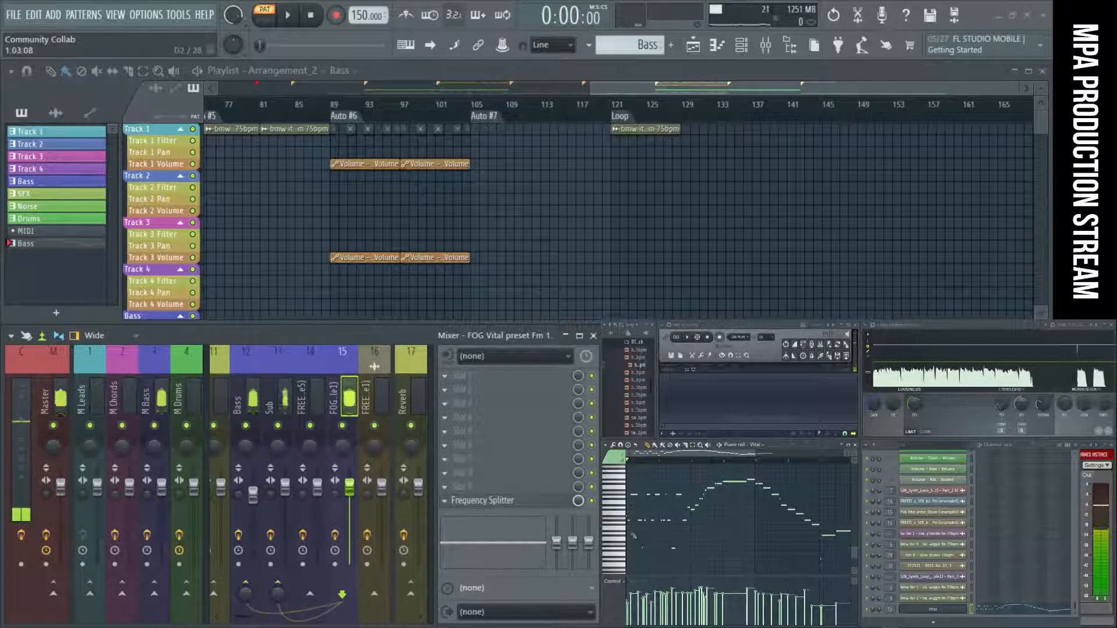
pyautogui.scroll(-2, 737, 566)
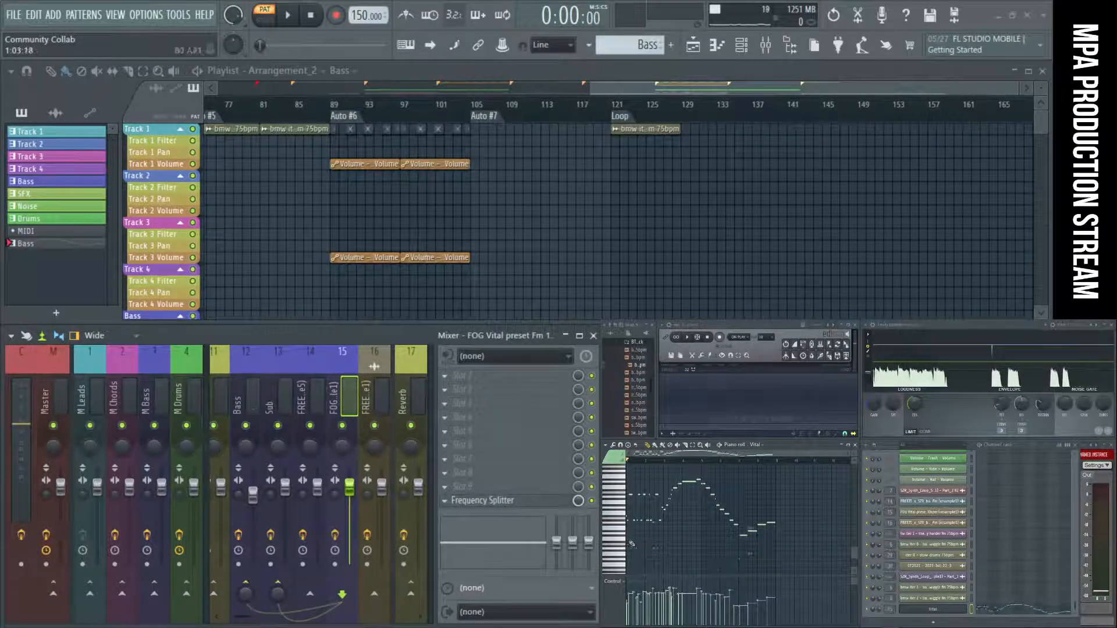
pyautogui.moveTo(812, 555); pyautogui.dragTo(629, 466)
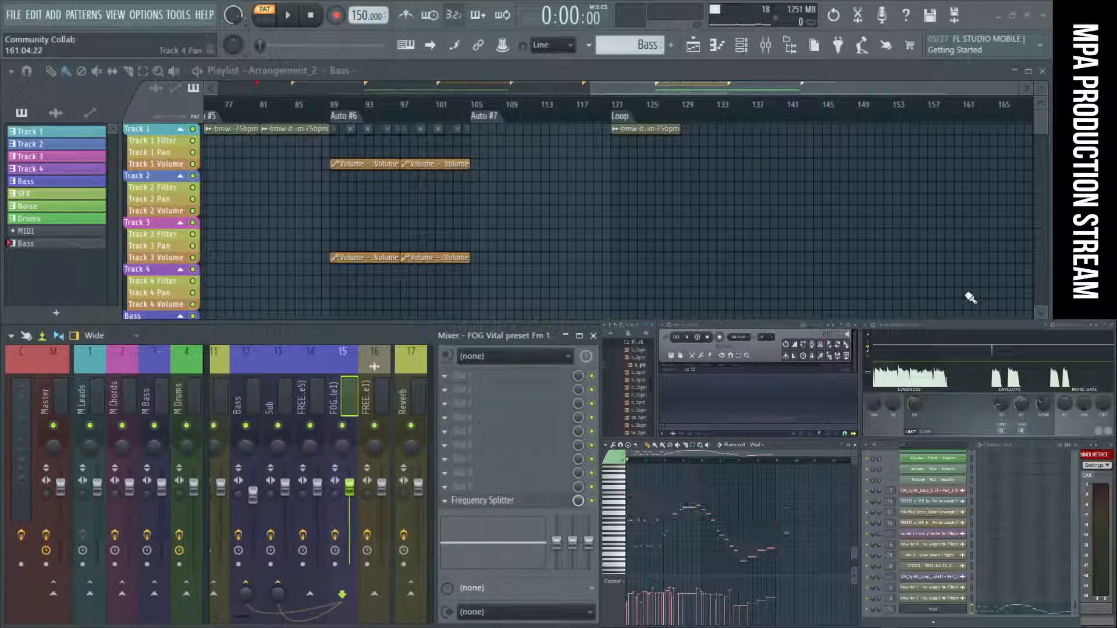
pyautogui.press('space')
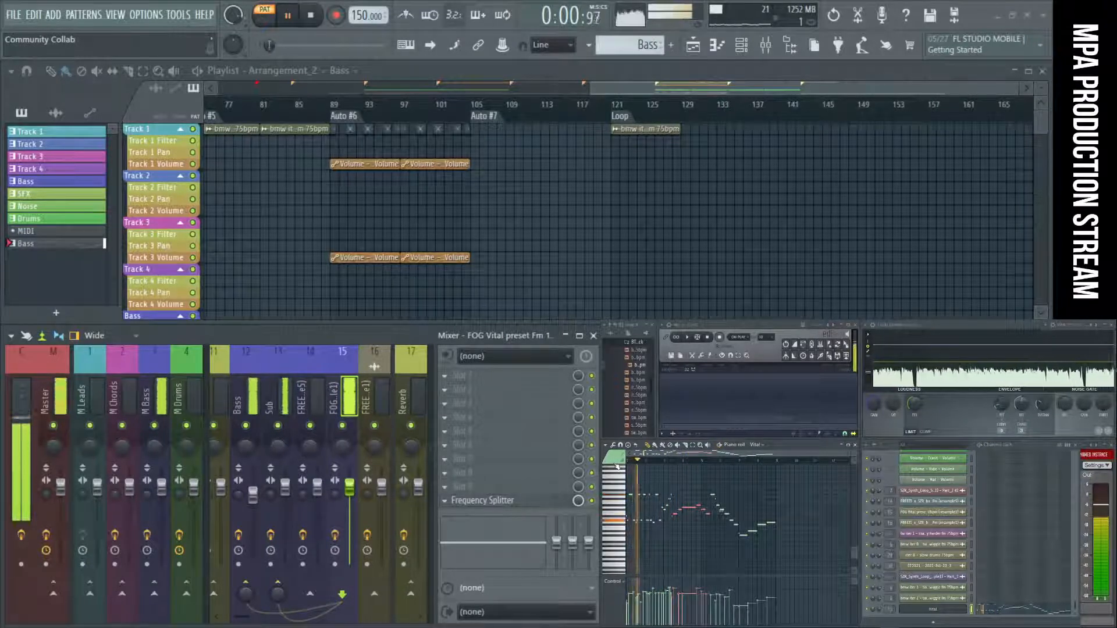
# Try the Vital bass line without the middle phrase's octave shift and play the Bass pattern to compare.
pyautogui.hotkey('ctrl', 'z')
pyautogui.press('space')
pyautogui.moveTo(782, 493); pyautogui.dragTo(1048, 294)
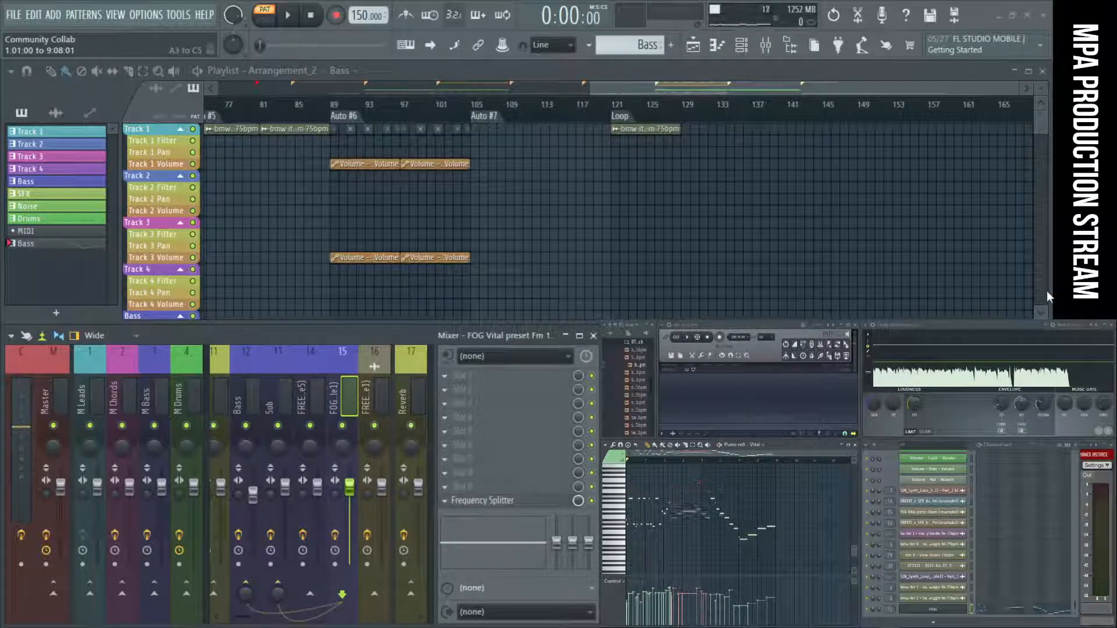
pyautogui.press('space')
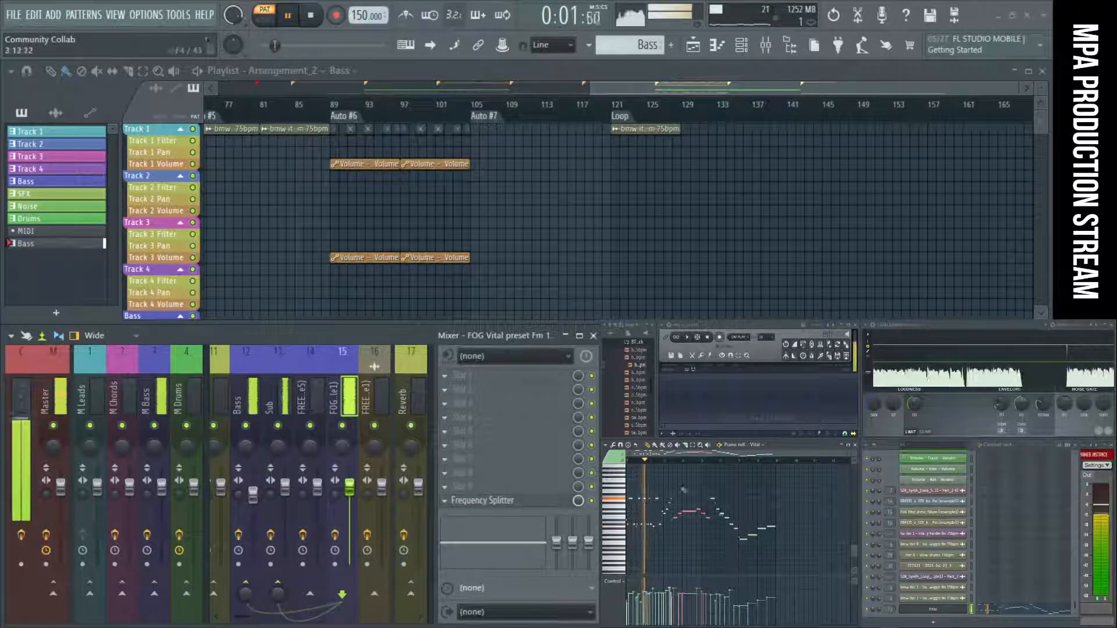
# Transpose the short run of notes at the start of bar 3 down an octave and play the Bass pattern.
pyautogui.moveTo(664, 494); pyautogui.dragTo(673, 516)
pyautogui.hotkey('ctrl', 'Down')
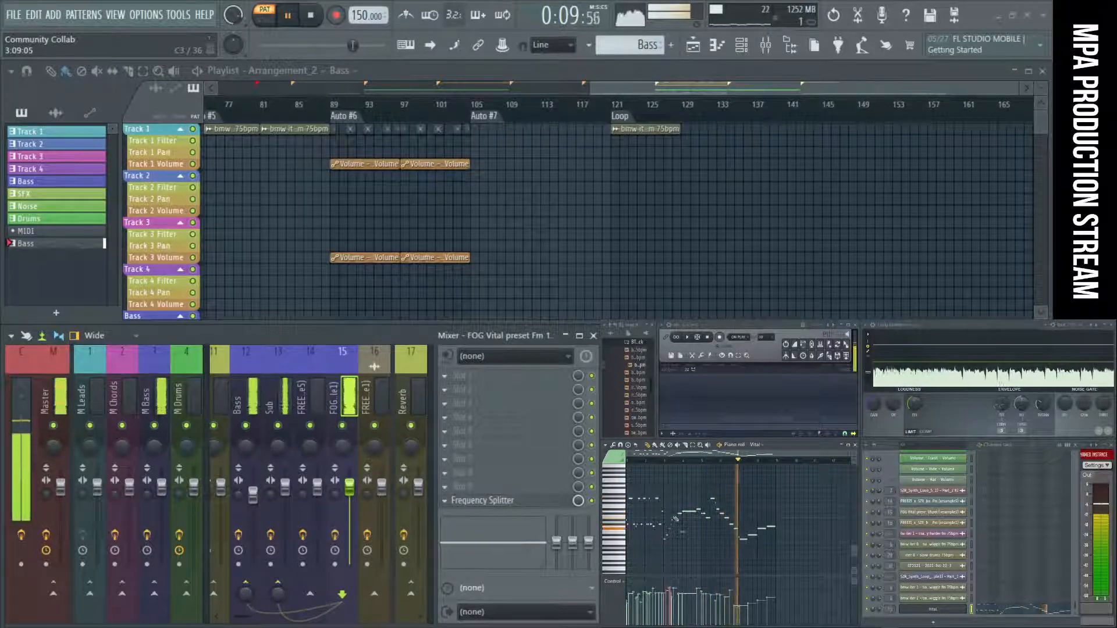
pyautogui.press('space')
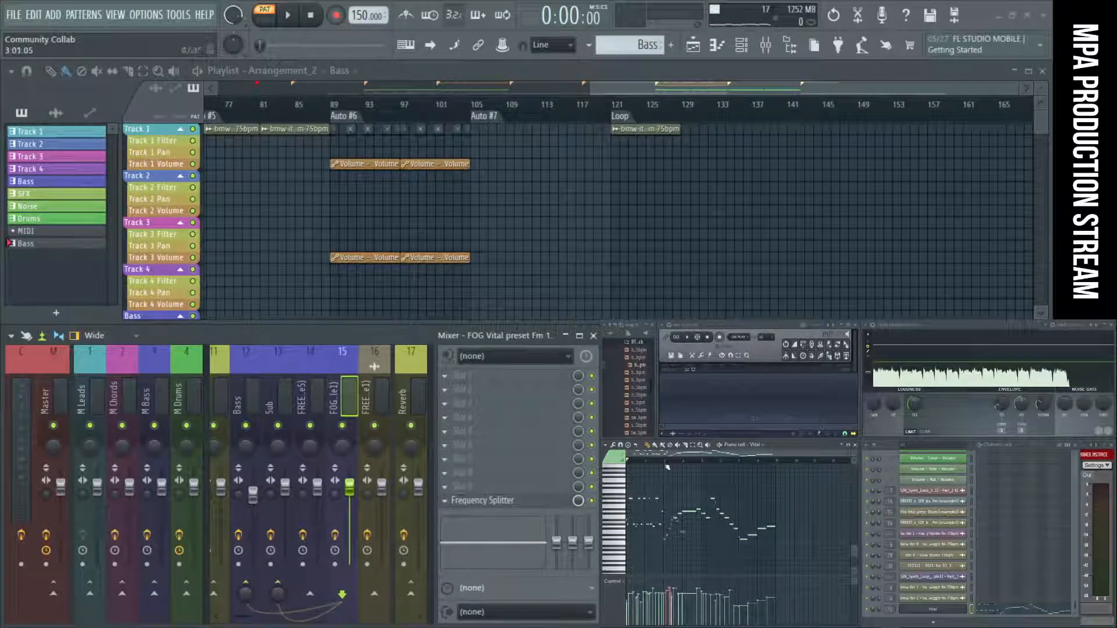
pyautogui.press('space')
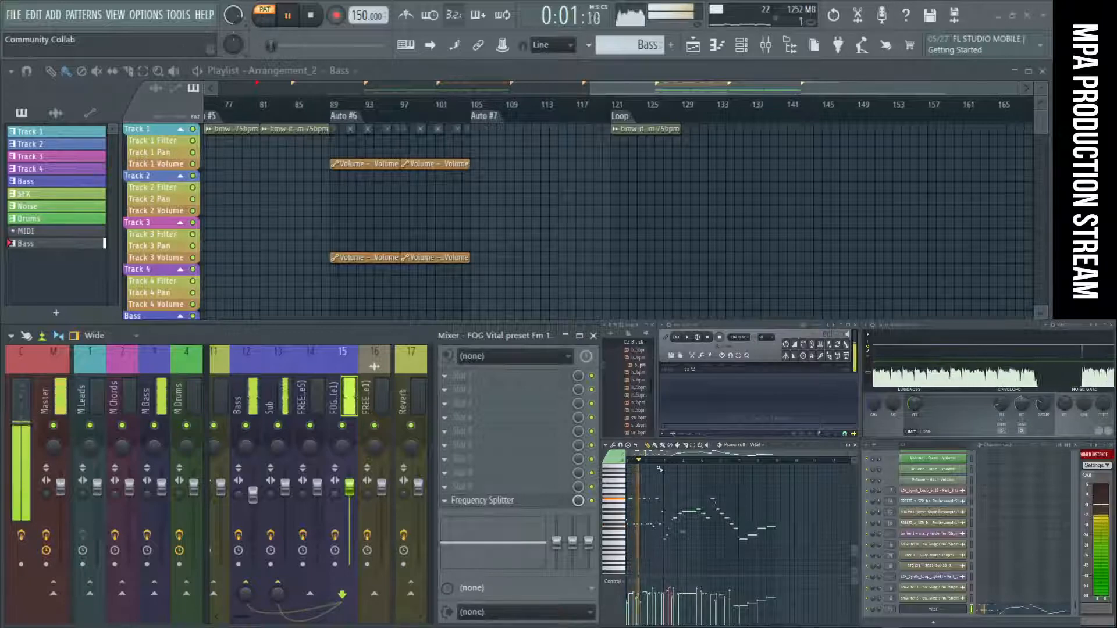
pyautogui.press('space')
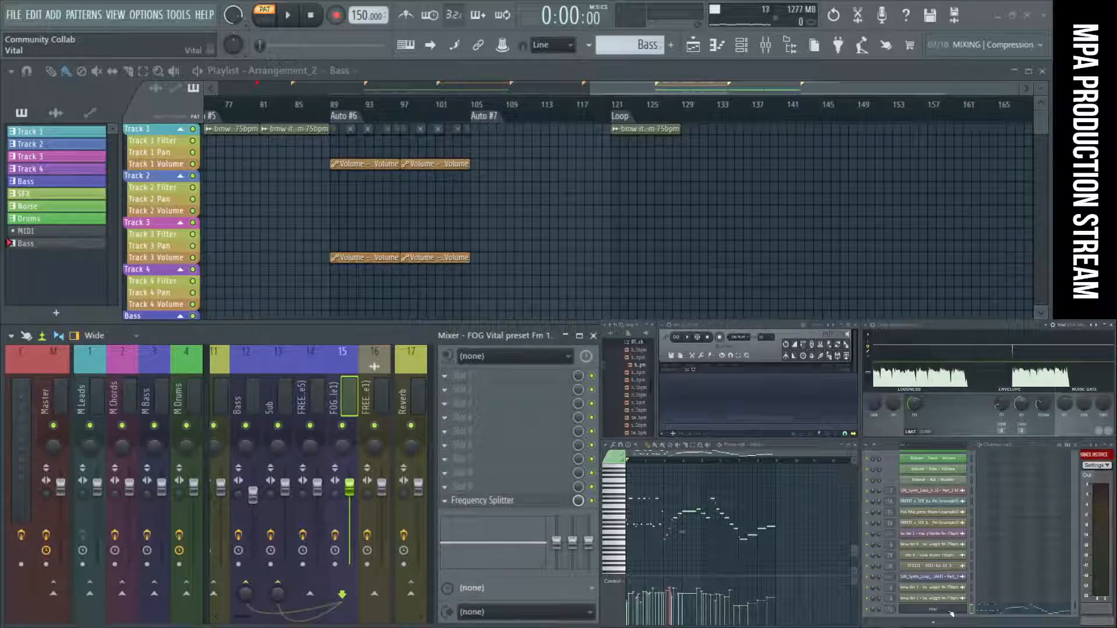
# Select all notes of the Vital bass line in the piano roll and play the Bass pattern.
pyautogui.moveTo(795, 561); pyautogui.dragTo(626, 476)
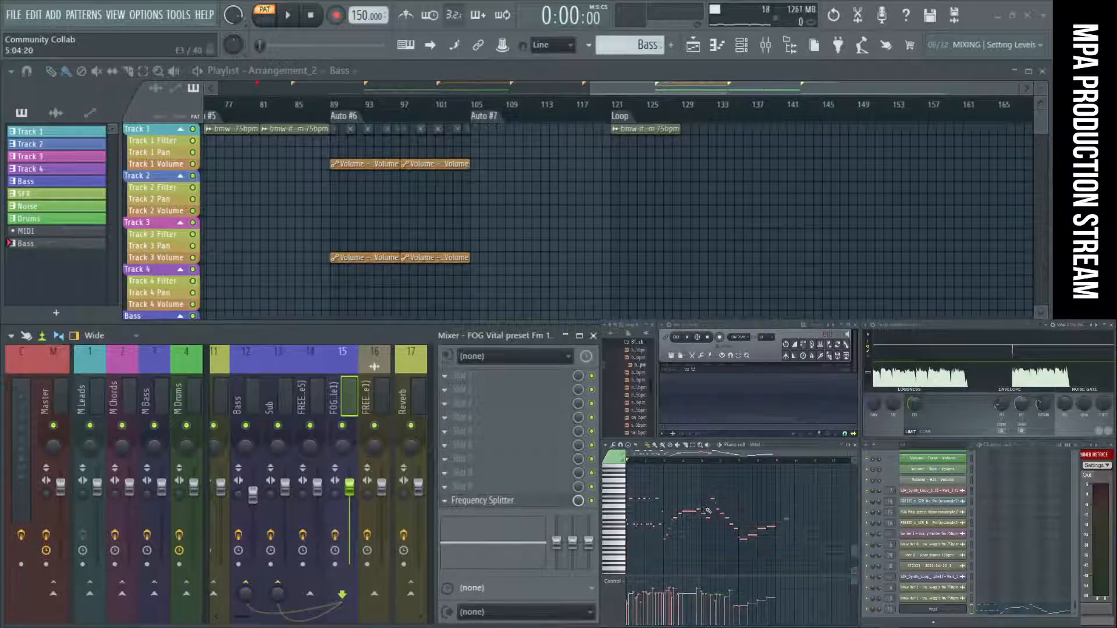
pyautogui.press('space')
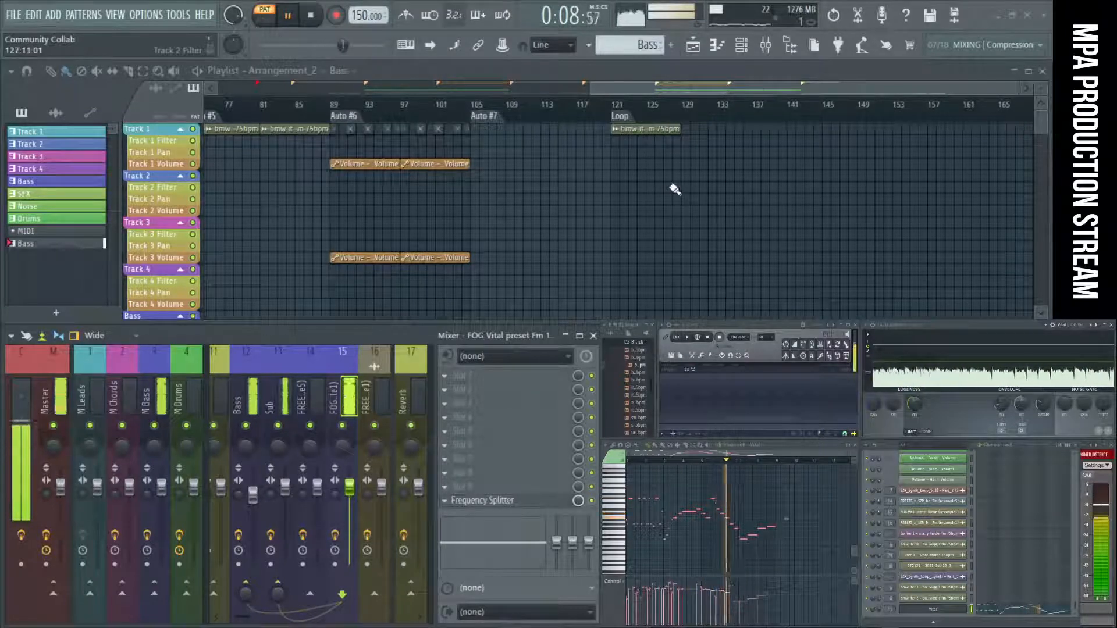
pyautogui.scroll(-3, 679, 180)
pyautogui.press('space')
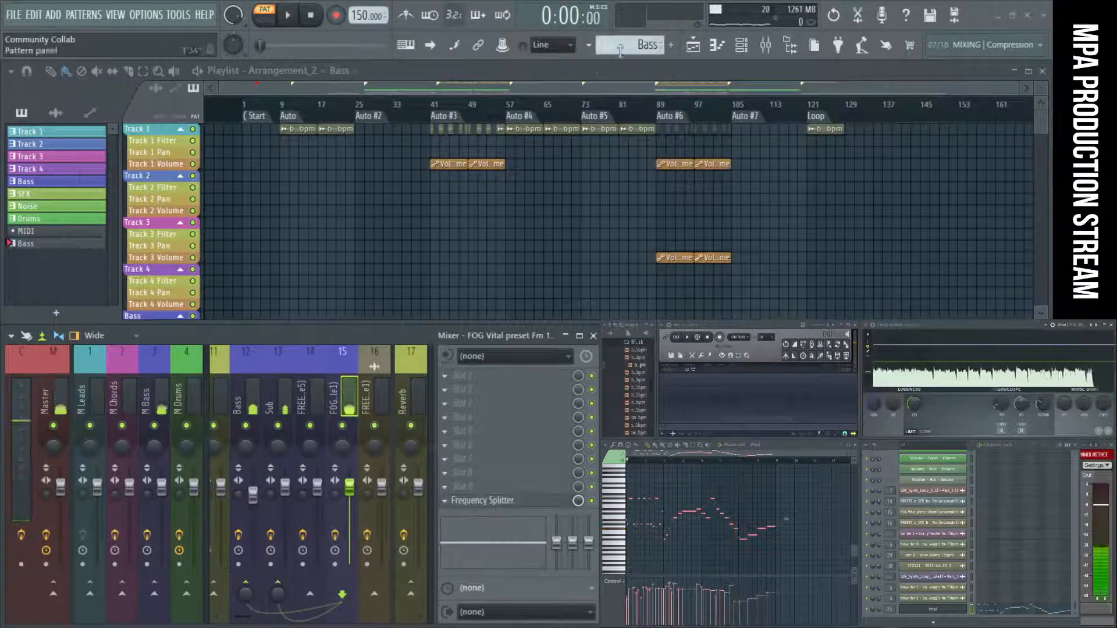
# Place two consecutive Bass pattern clips on Track 47 in the playlist, starting at the Auto #2 marker.
pyautogui.scroll(-10, 455, 211)
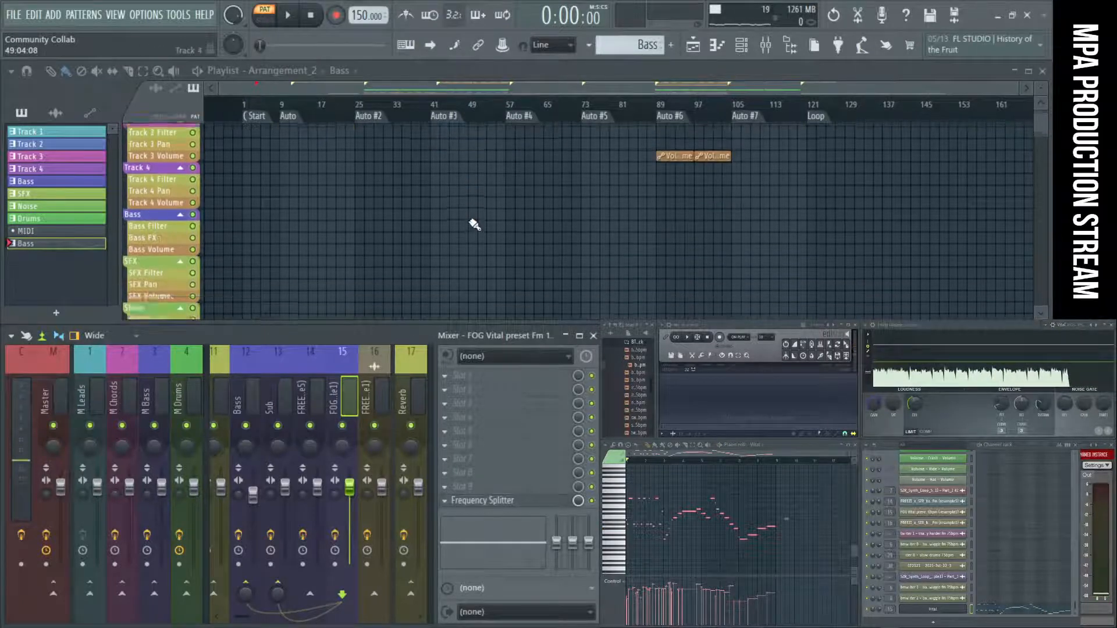
pyautogui.scroll(-5, 475, 256)
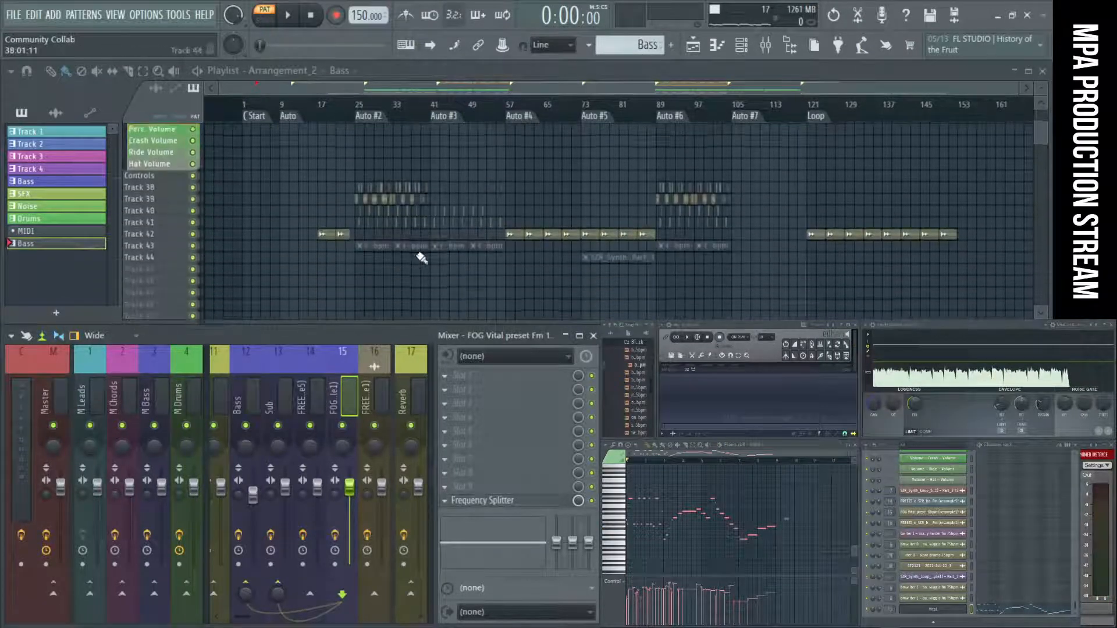
pyautogui.click(360, 212)
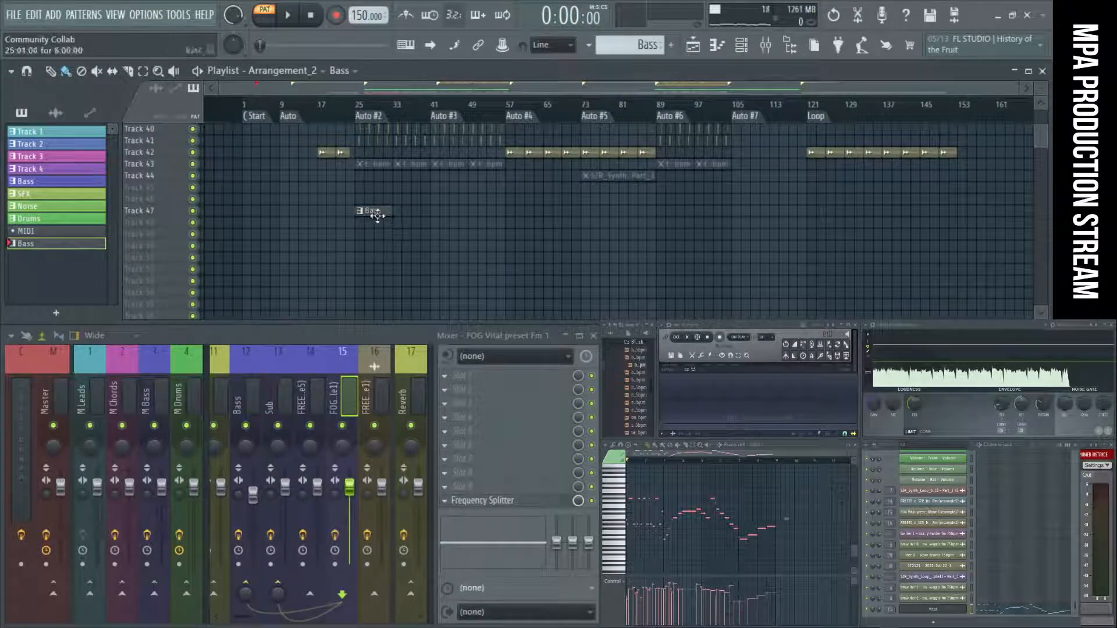
pyautogui.moveTo(365, 194); pyautogui.dragTo(402, 253)
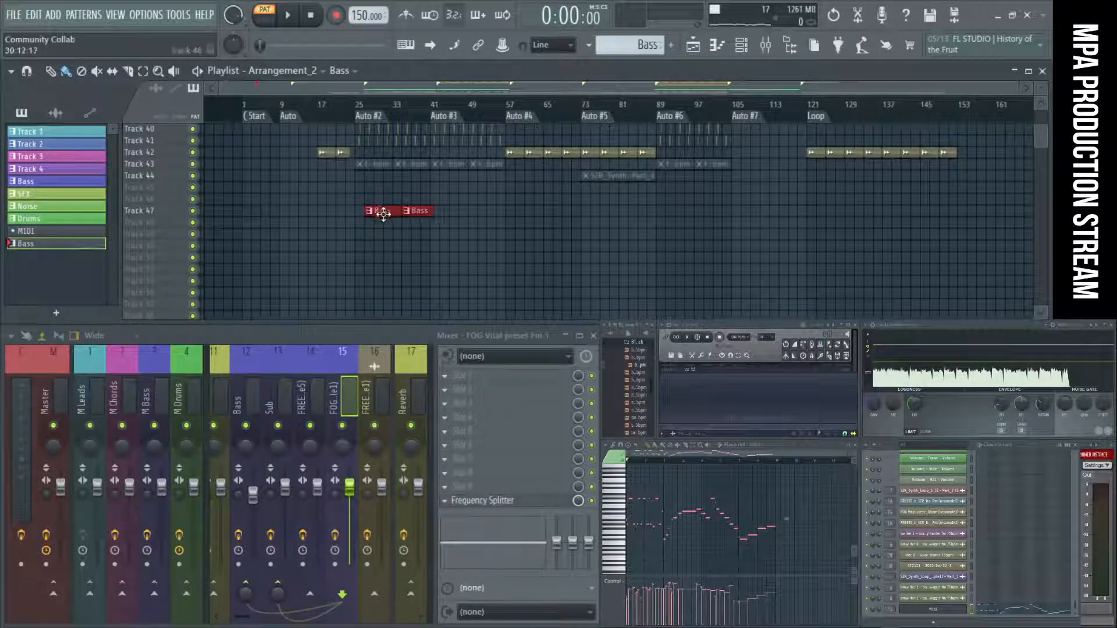
# Mute playlist Track 39 and play the song from the Auto #2 marker.
pyautogui.scroll(6, 356, 237)
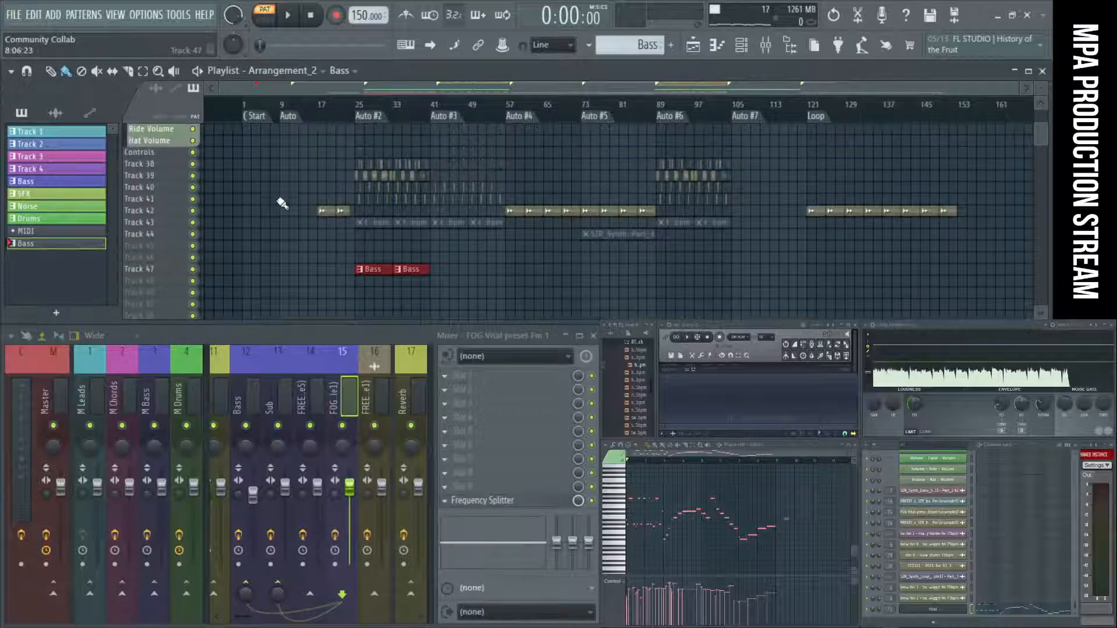
pyautogui.scroll(5, 282, 204)
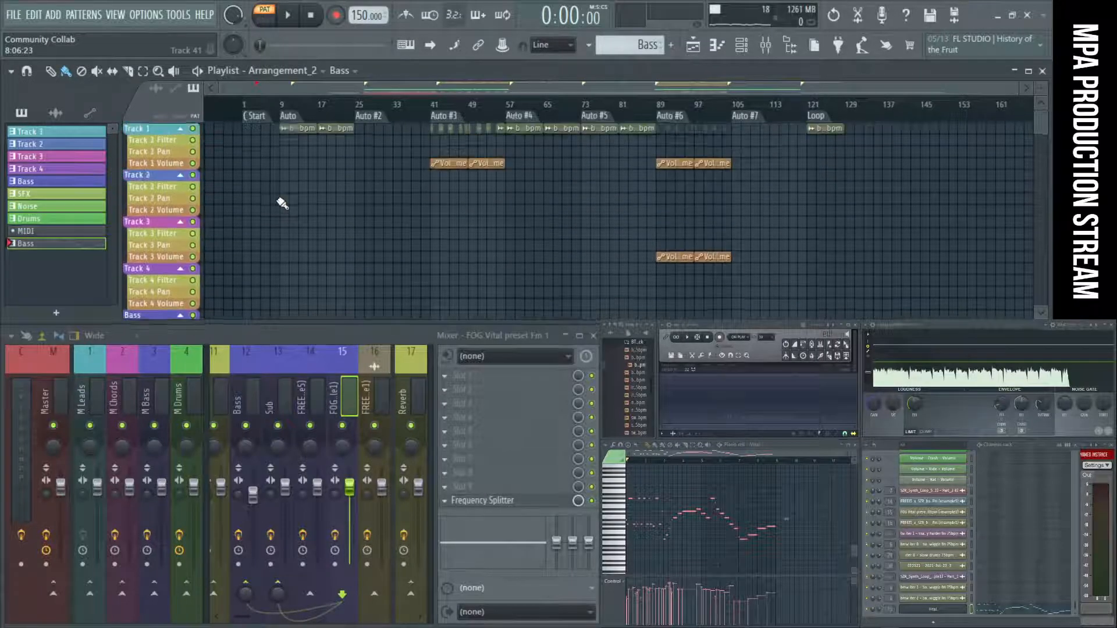
pyautogui.scroll(2, 282, 203)
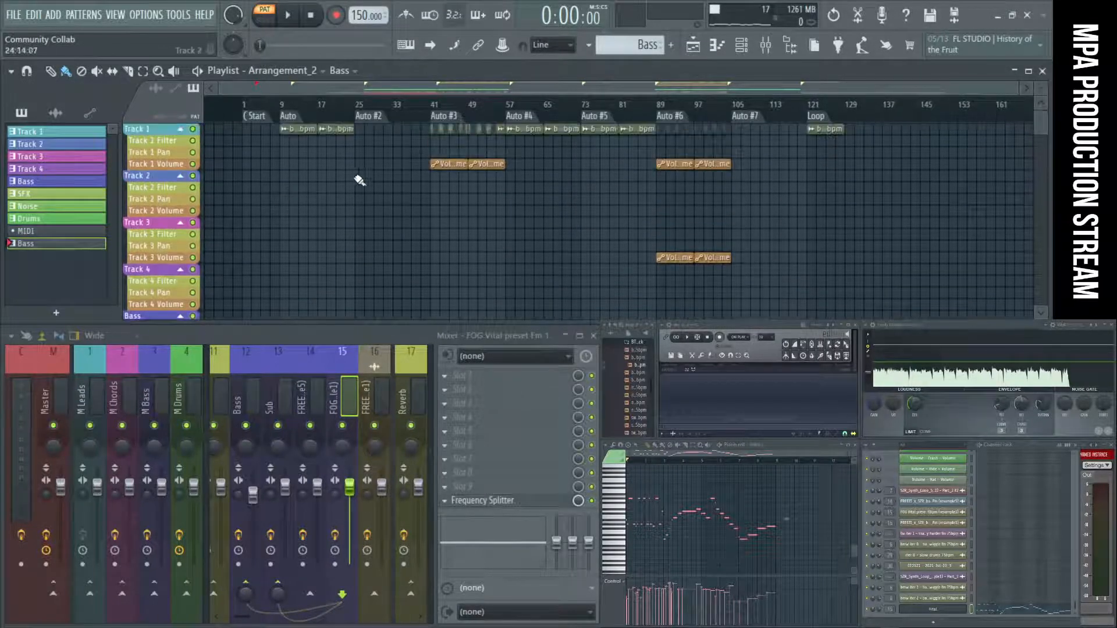
pyautogui.scroll(-7, 386, 174)
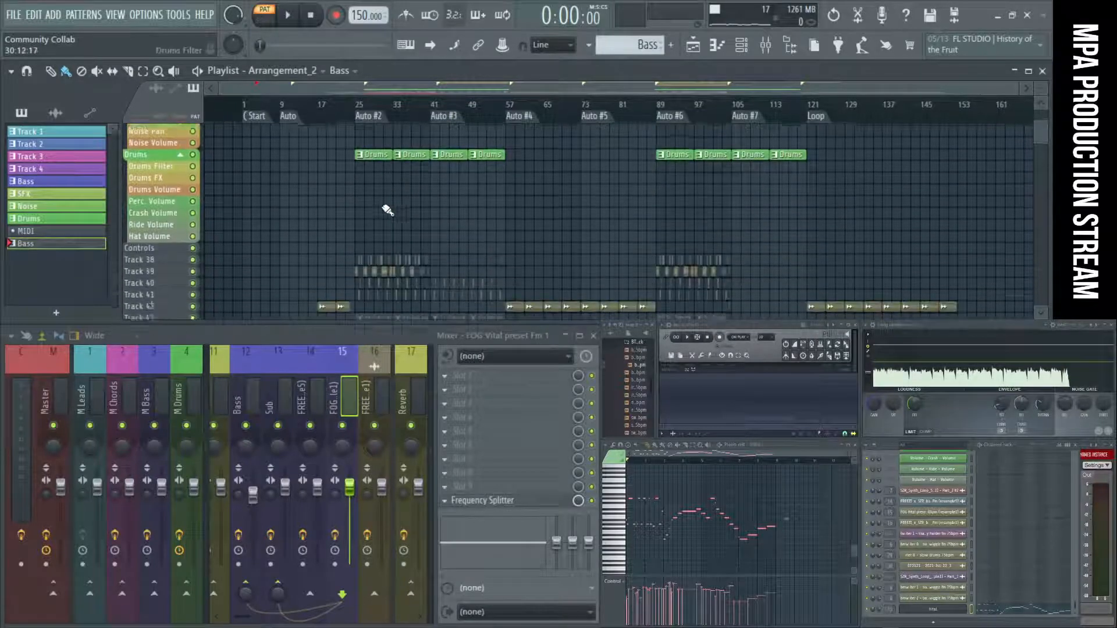
pyautogui.scroll(-1, 381, 215)
pyautogui.scroll(3, 377, 213)
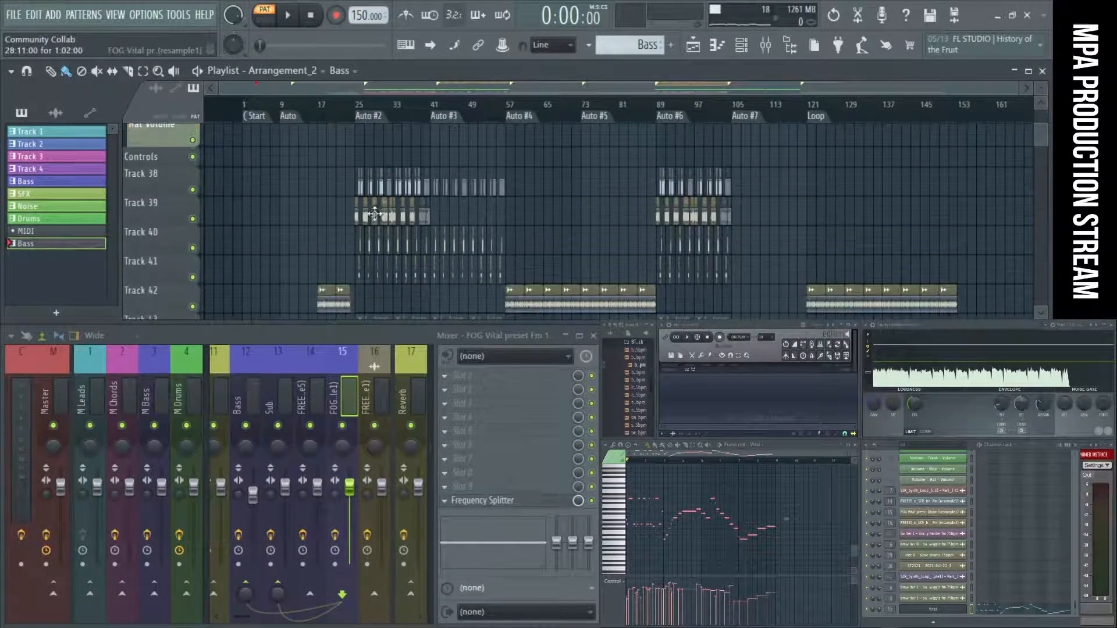
pyautogui.scroll(1, 375, 214)
pyautogui.scroll(5, 355, 217)
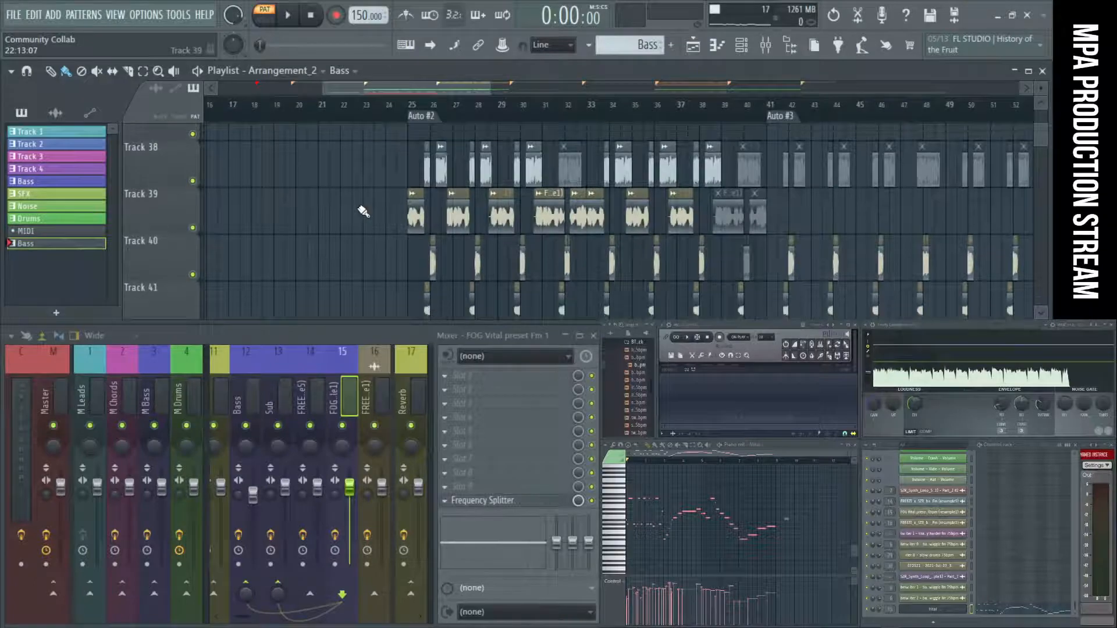
pyautogui.scroll(-5, 364, 211)
pyautogui.click(194, 221)
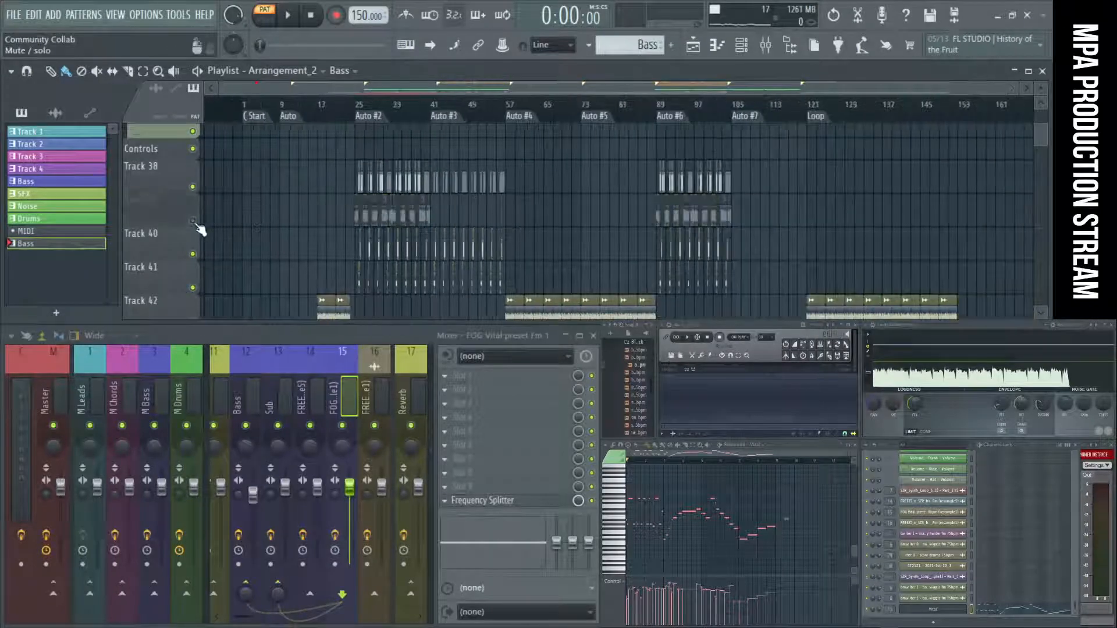
pyautogui.press('space')
pyautogui.click(374, 117)
pyautogui.press('space')
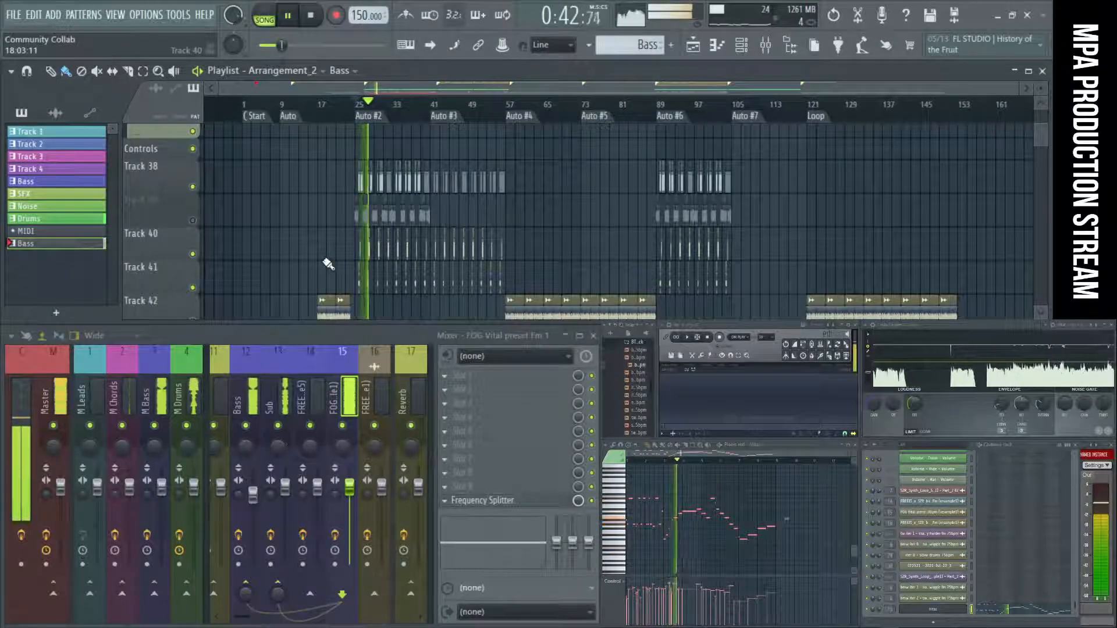
# Mute playlist Tracks 38, 40 and 41 and listen to the Auto #2 section.
pyautogui.scroll(-1, 326, 265)
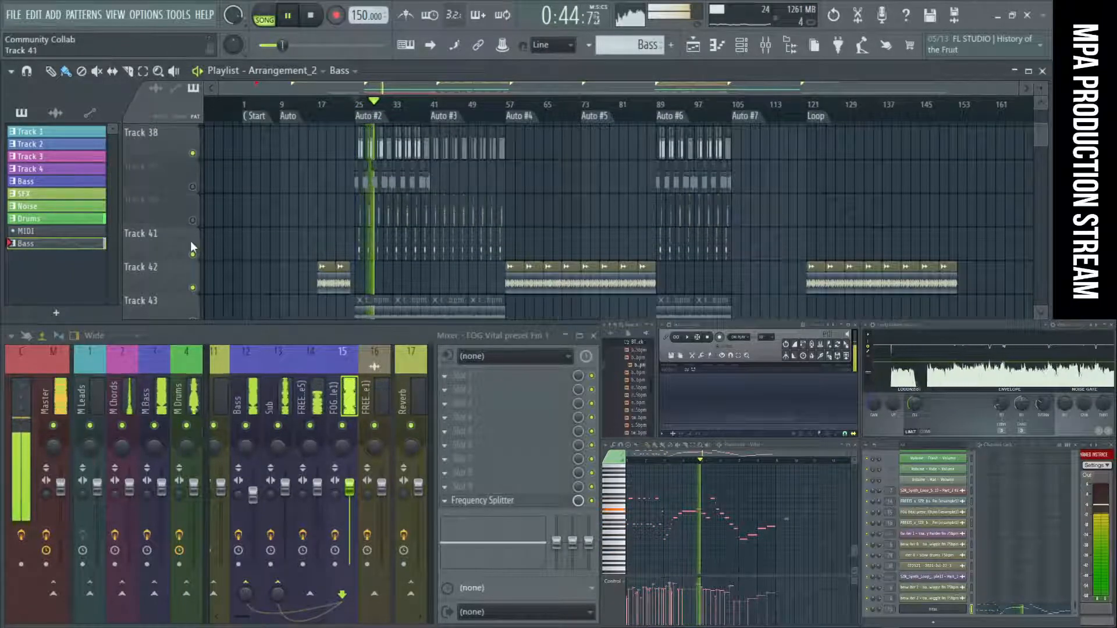
pyautogui.scroll(2, 259, 224)
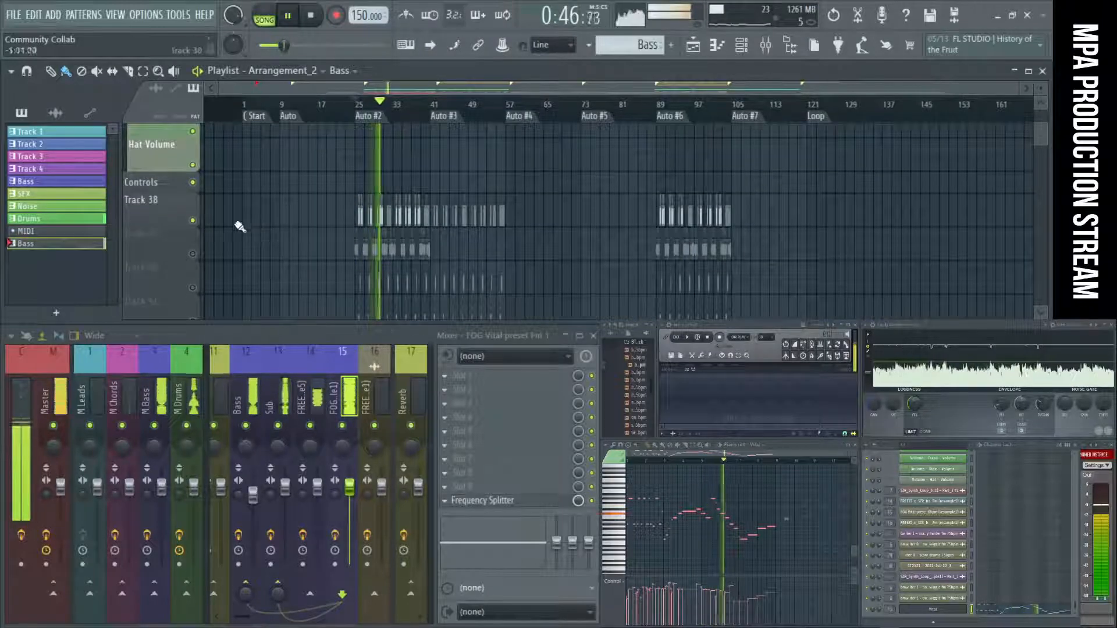
pyautogui.scroll(-1, 314, 258)
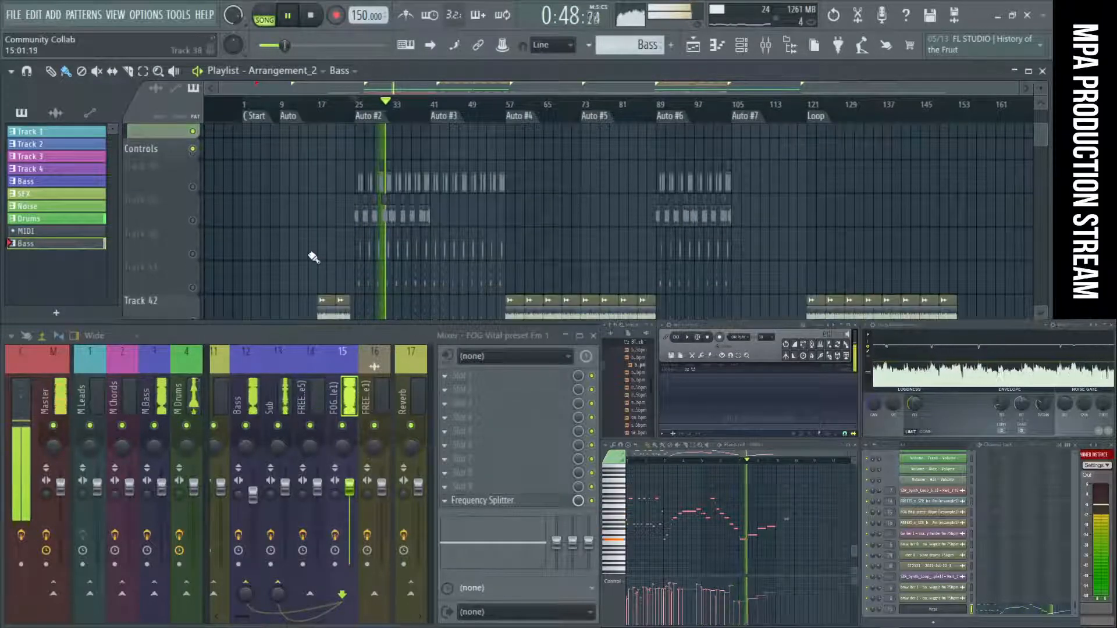
pyautogui.scroll(-4, 312, 253)
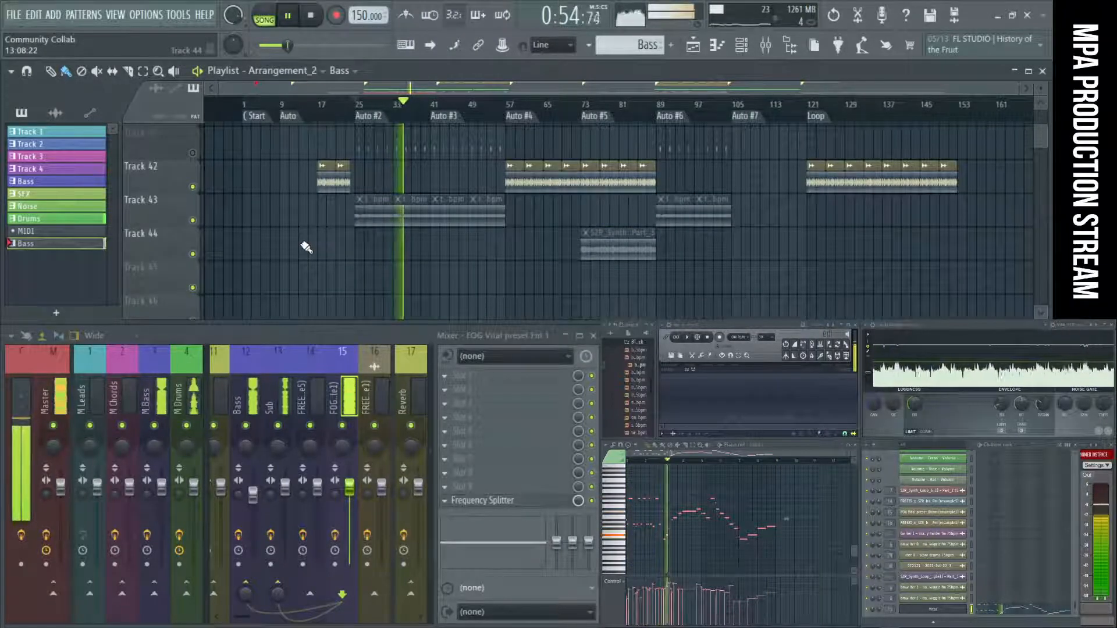
pyautogui.scroll(4, 428, 197)
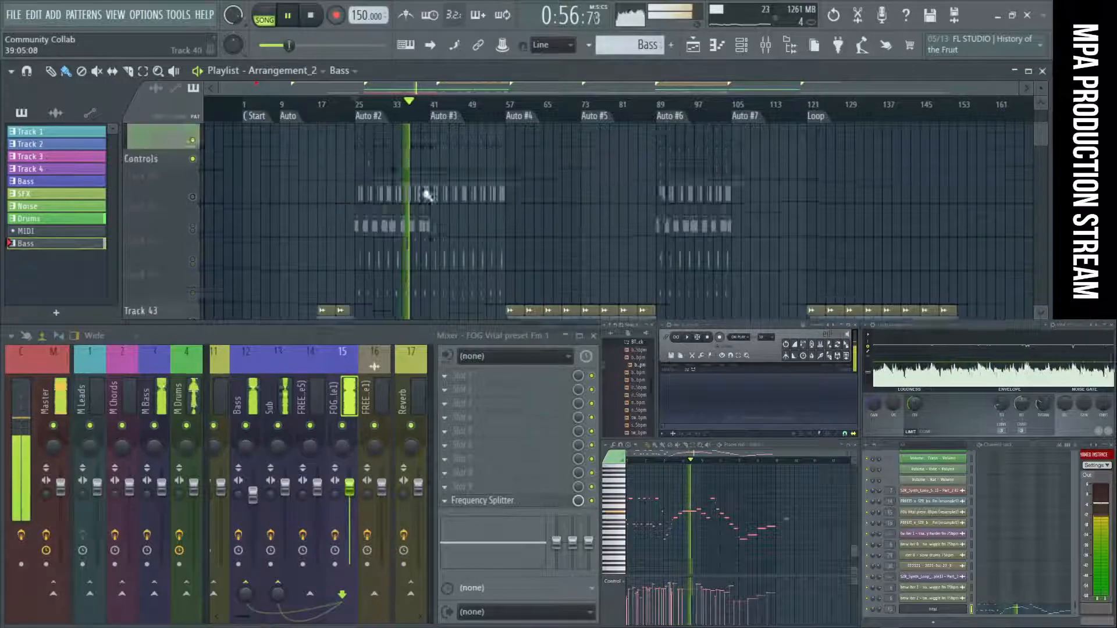
pyautogui.scroll(15, 429, 198)
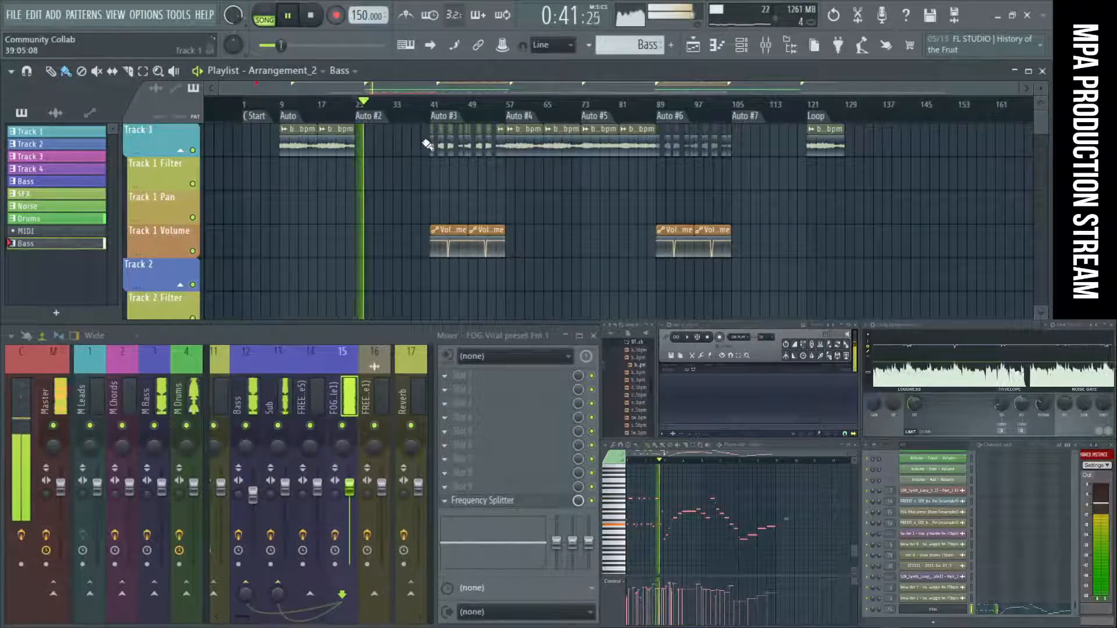
# Try copying the chopped Track 1 clips from Auto #3 to Auto #2 and listen to the section.
pyautogui.moveTo(424, 124); pyautogui.dragTo(493, 163)
pyautogui.press('space')
pyautogui.moveTo(433, 145); pyautogui.dragTo(416, 153)
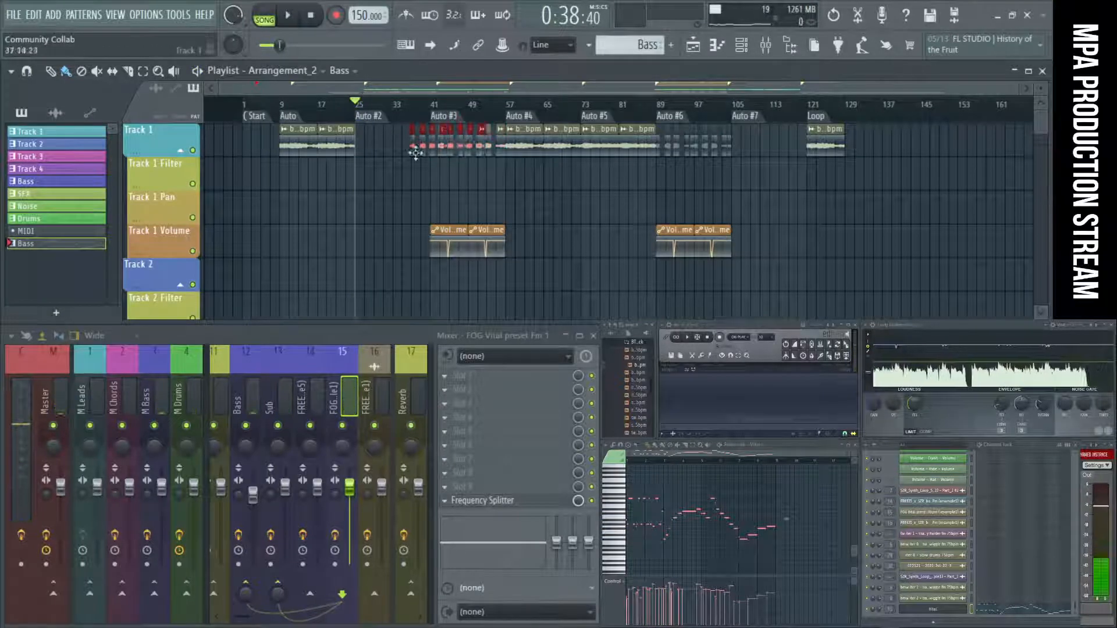
pyautogui.press('space')
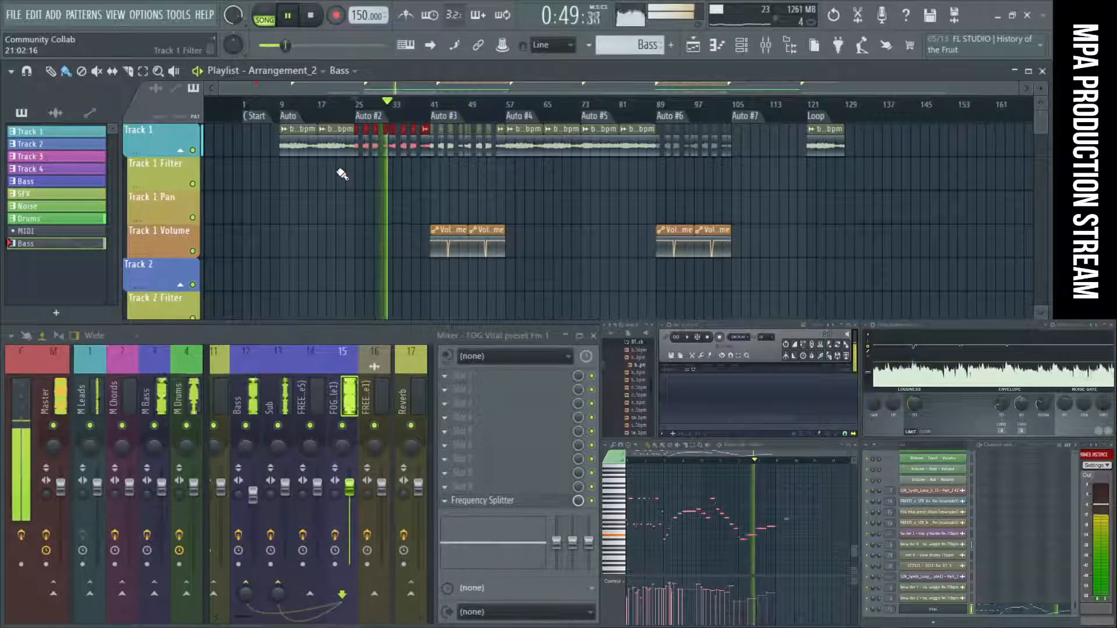
pyautogui.keyDown('ctrl'); pyautogui.scroll(3, 365, 200); pyautogui.keyUp('ctrl')
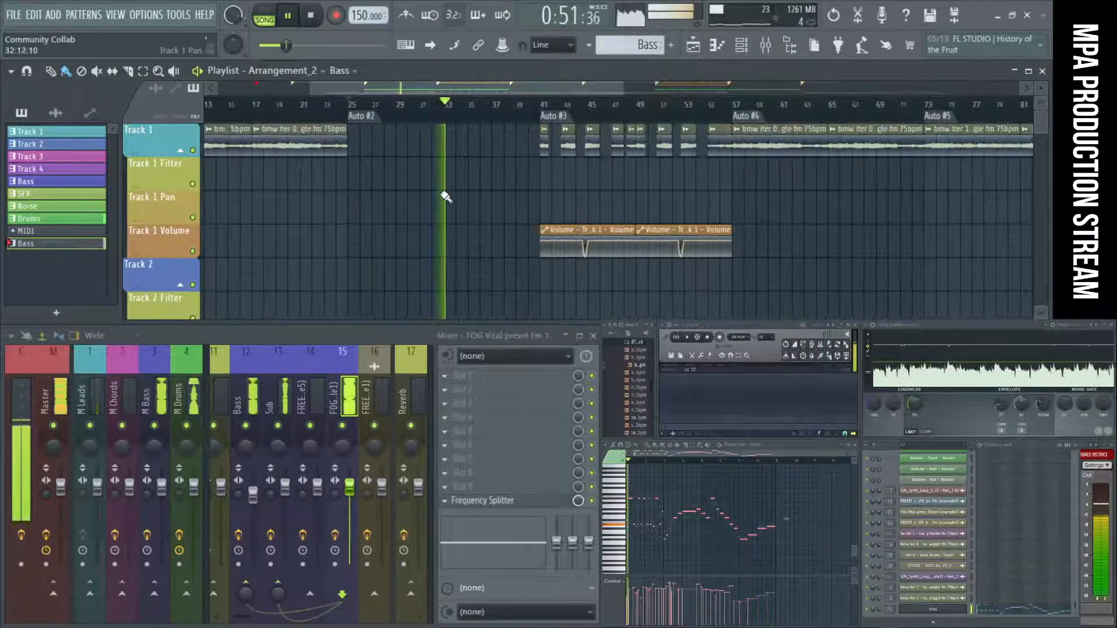
pyautogui.scroll(-8, 444, 261)
pyautogui.press('space')
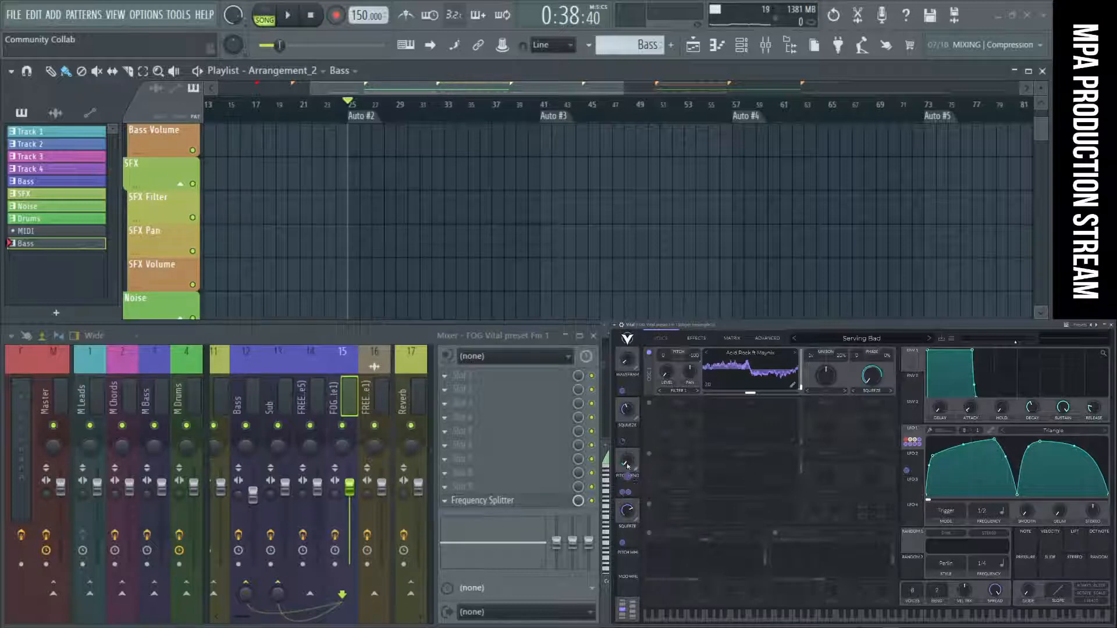
# Enable oscillator 3 in Vital with the Basic Shapes wavetable, reset its wave frame and play the song.
pyautogui.click(650, 454)
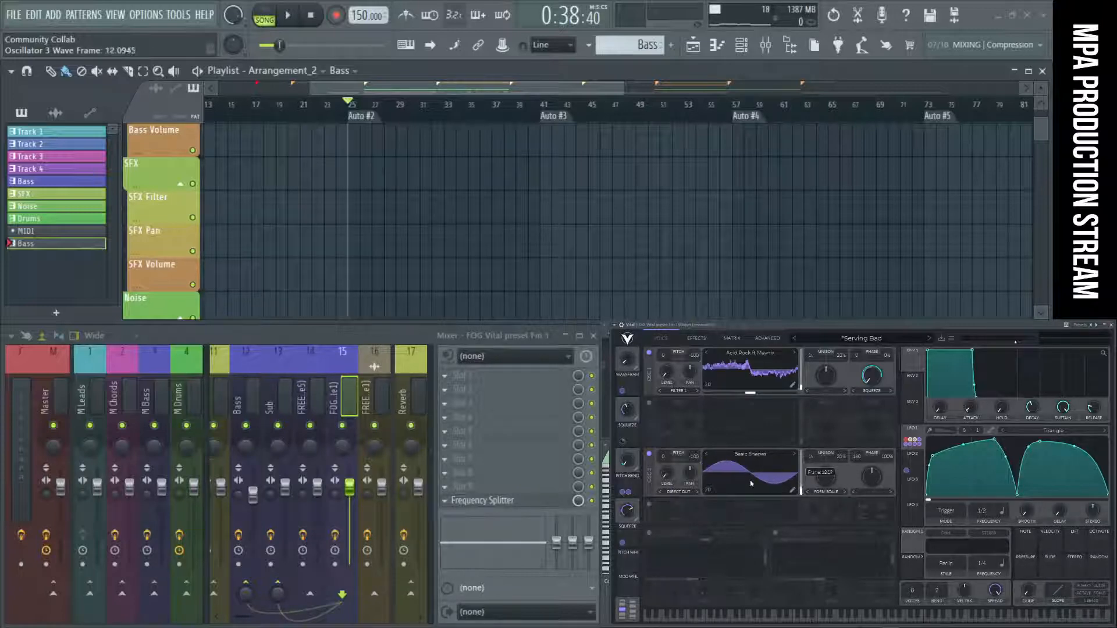
pyautogui.doubleClick(749, 474)
pyautogui.press('space')
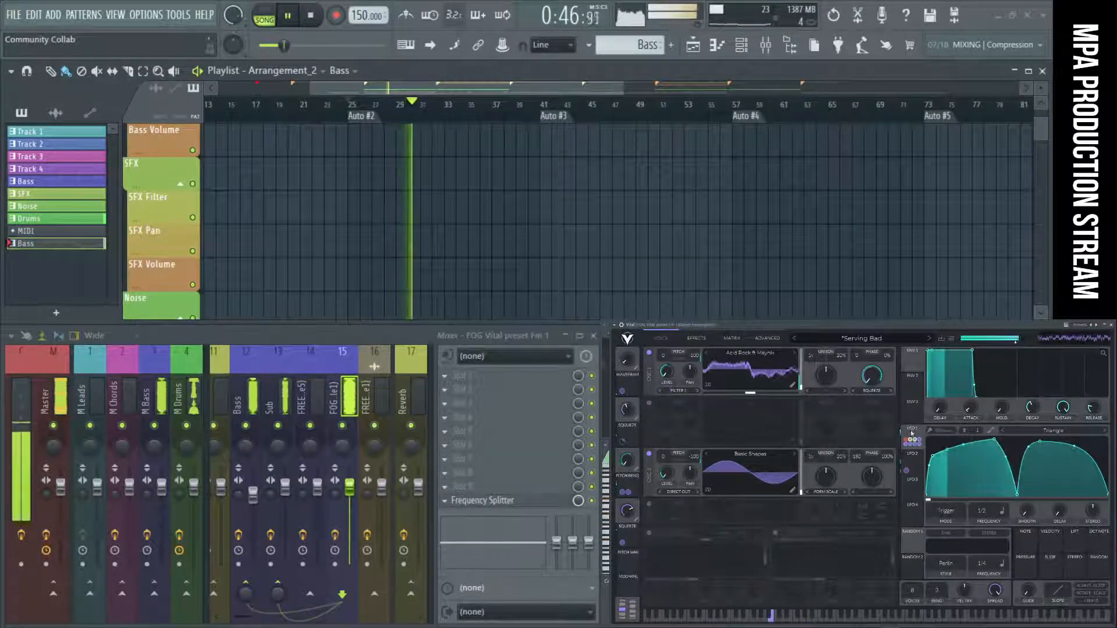
# Modulate oscillator 3's level with LFO 1, adjust the modulation amount and replay the song from Auto #2.
pyautogui.click(915, 463)
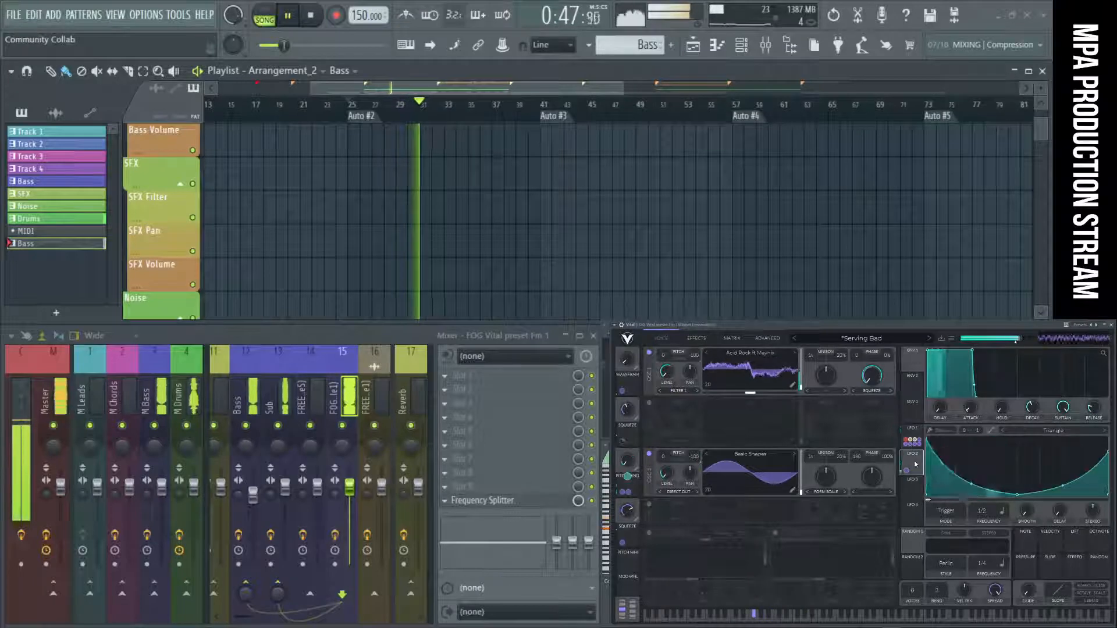
pyautogui.click(914, 431)
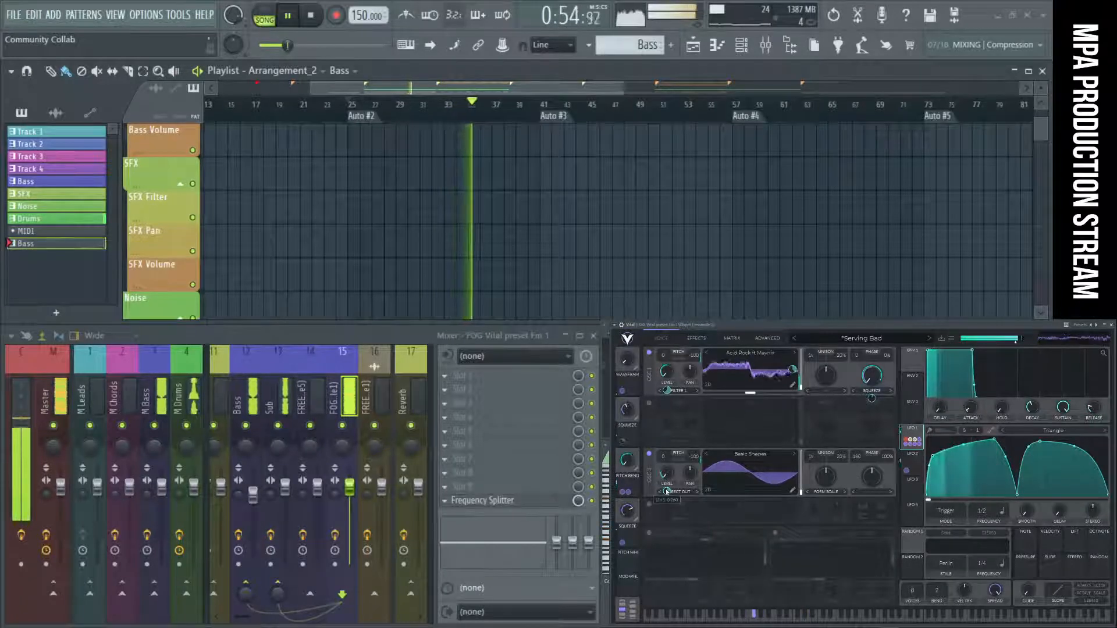
pyautogui.moveTo(667, 491); pyautogui.dragTo(667, 489)
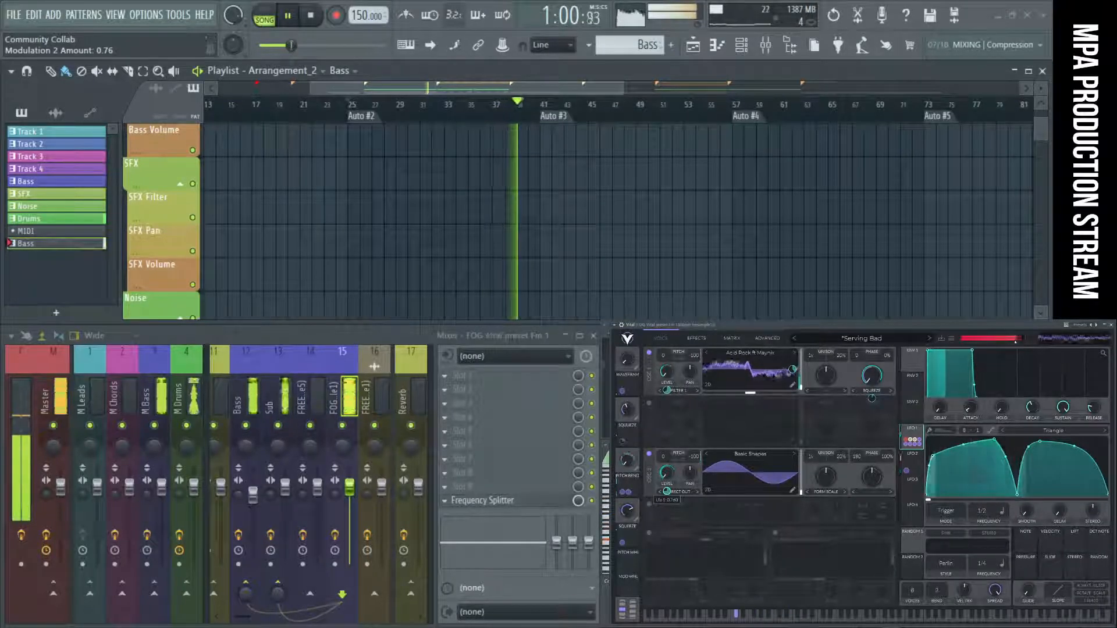
pyautogui.moveTo(668, 492); pyautogui.dragTo(668, 494)
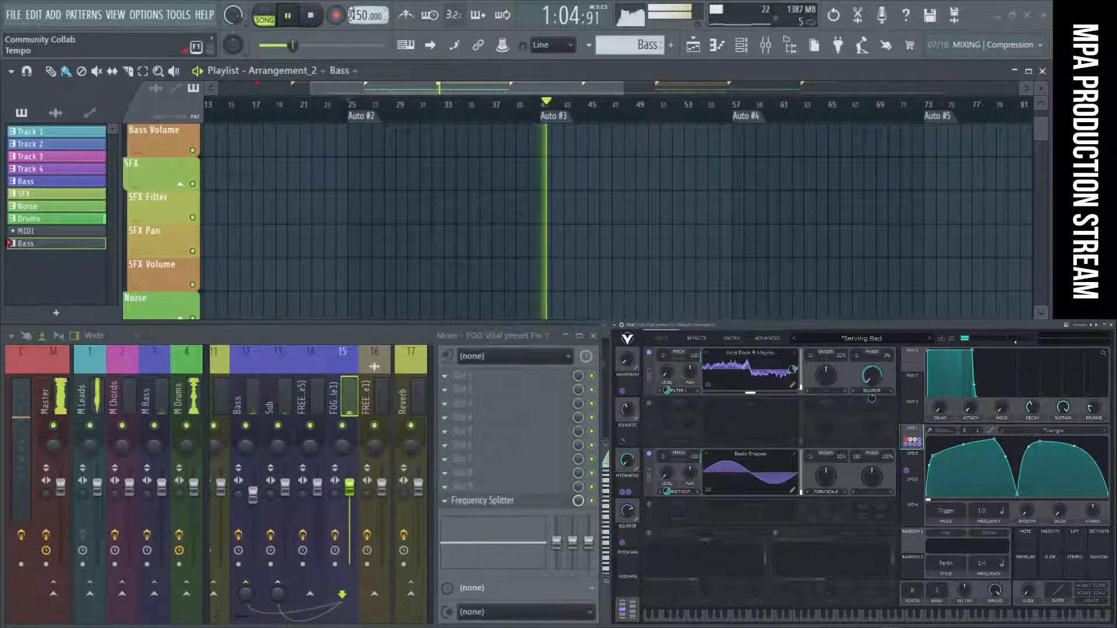
pyautogui.press('space')
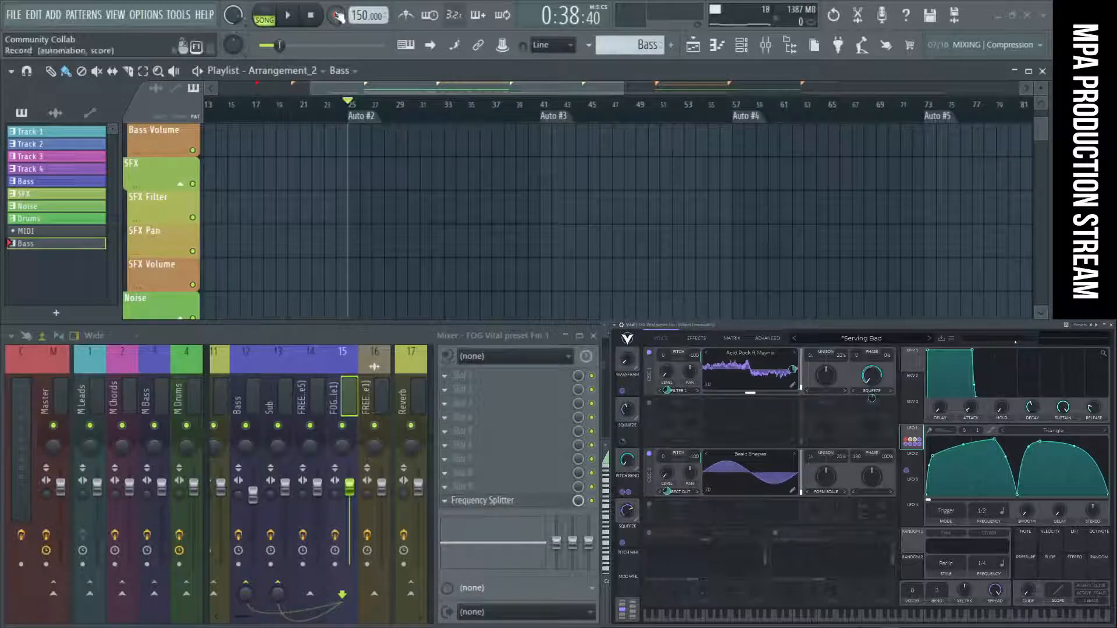
pyautogui.click(377, 121)
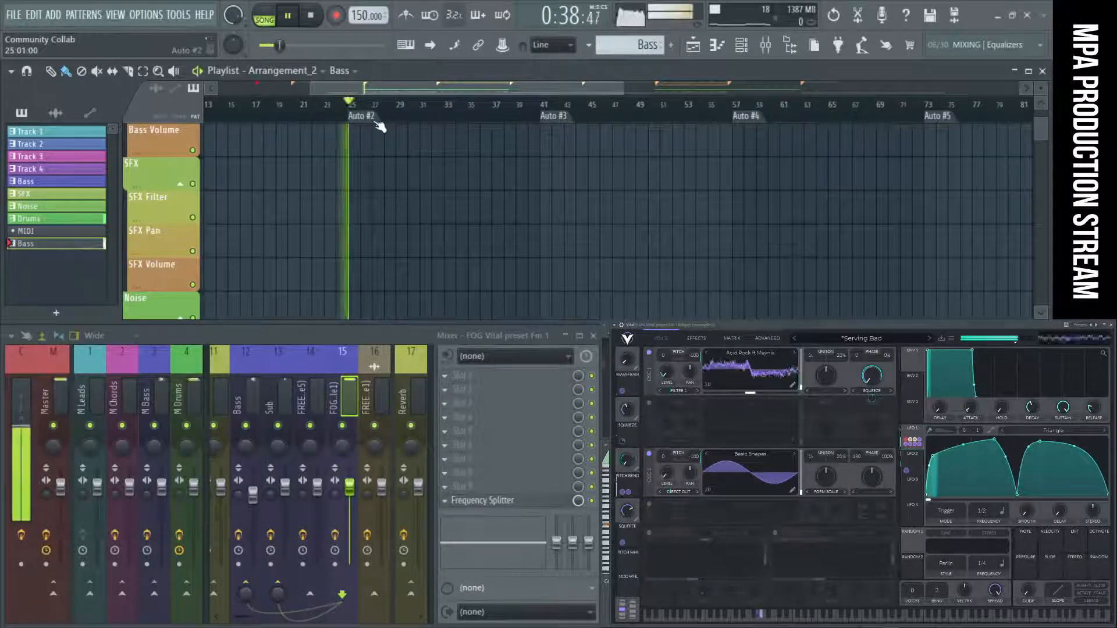
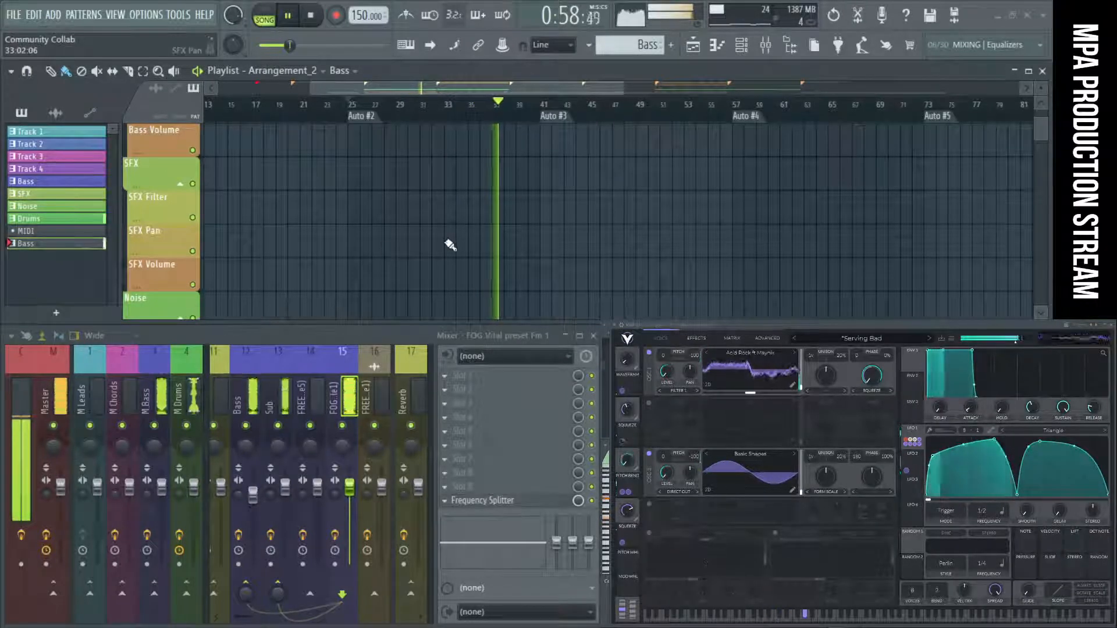
# Play the song from Auto #2 and try Vital's macro 2 at different amounts, settling on 0.56.
pyautogui.scroll(6, 452, 244)
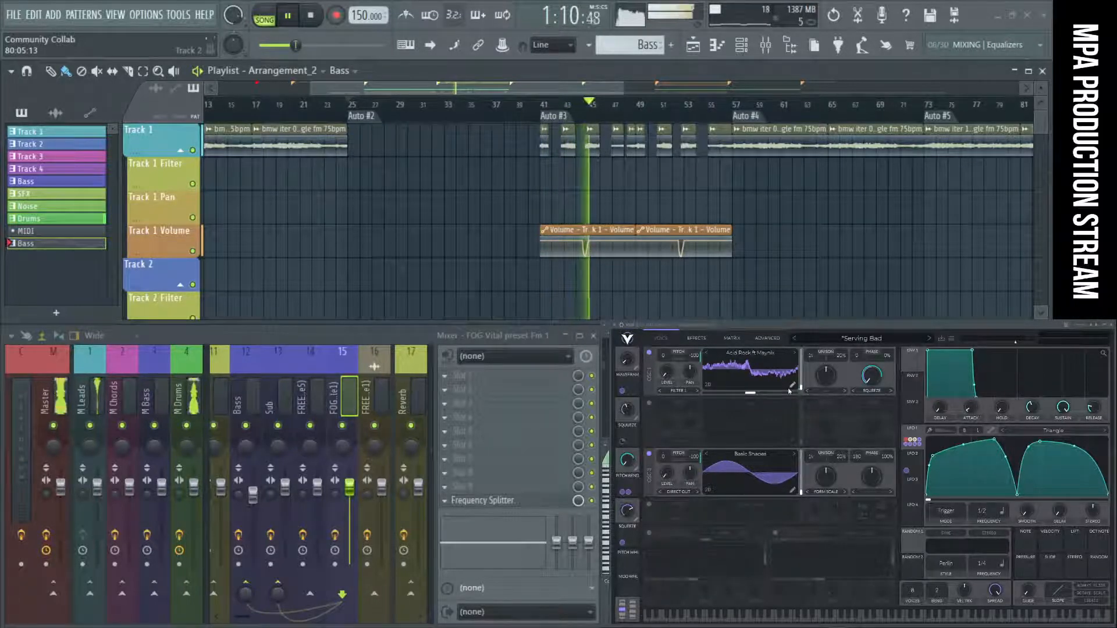
pyautogui.click(369, 121)
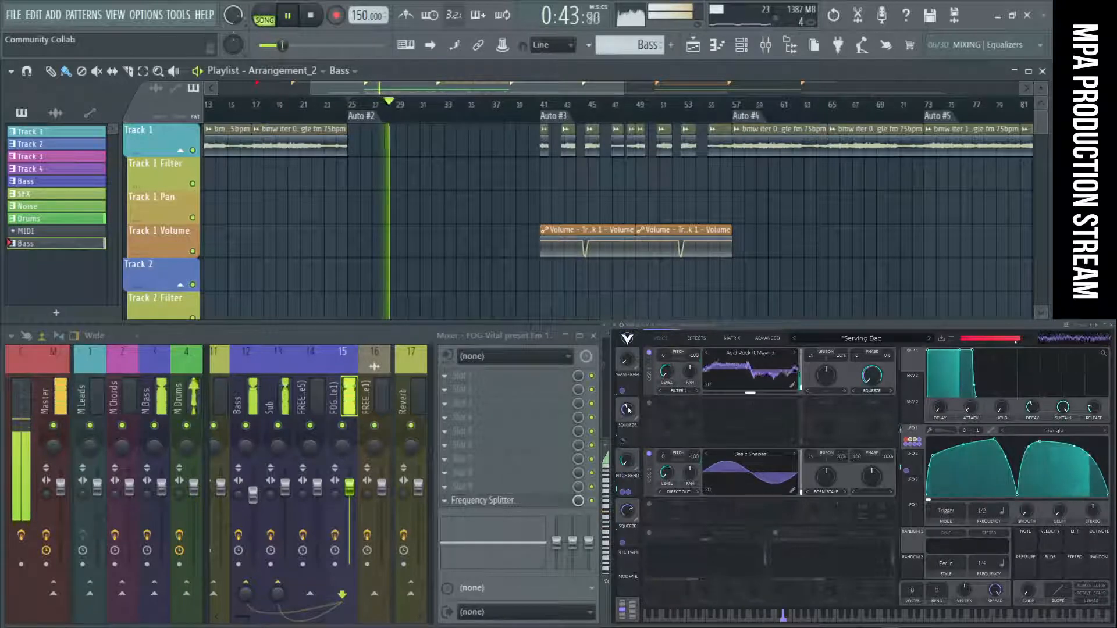
pyautogui.moveTo(628, 410); pyautogui.dragTo(631, 375)
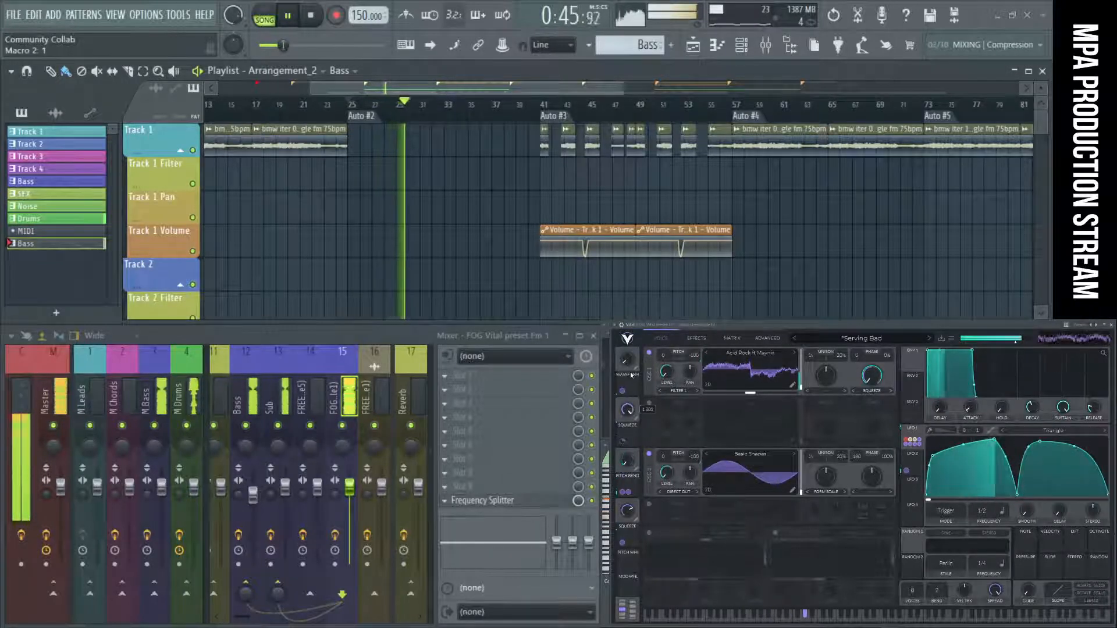
pyautogui.moveTo(631, 427)
pyautogui.mouseDown()
pyautogui.moveTo(630, 447)
pyautogui.moveTo(632, 414)
pyautogui.mouseUp()
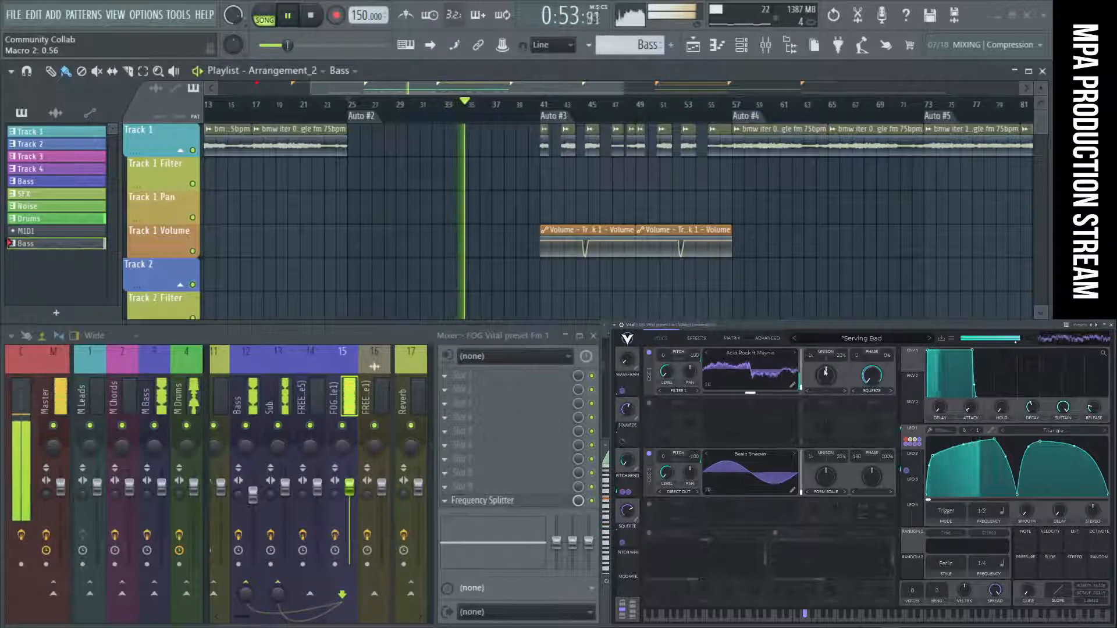
# Try Vocode as oscillator 1's frequency morph type, then switch it to Form Scale with the morph amount at 88.5%.
pyautogui.click(846, 391)
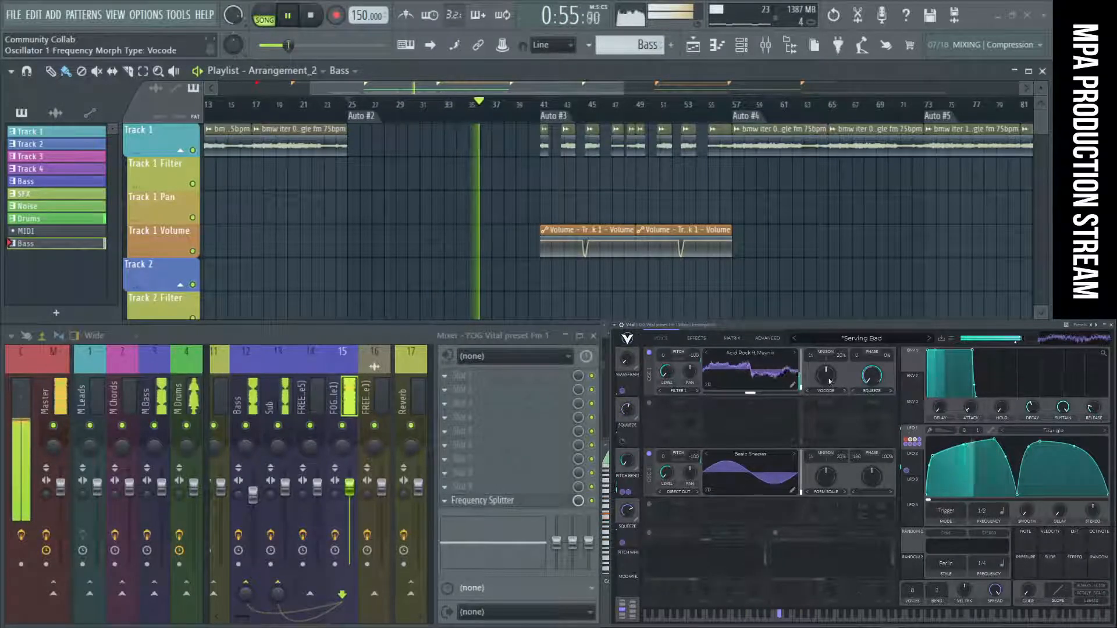
pyautogui.moveTo(830, 382); pyautogui.dragTo(834, 356)
pyautogui.click(841, 392)
pyautogui.click(845, 391)
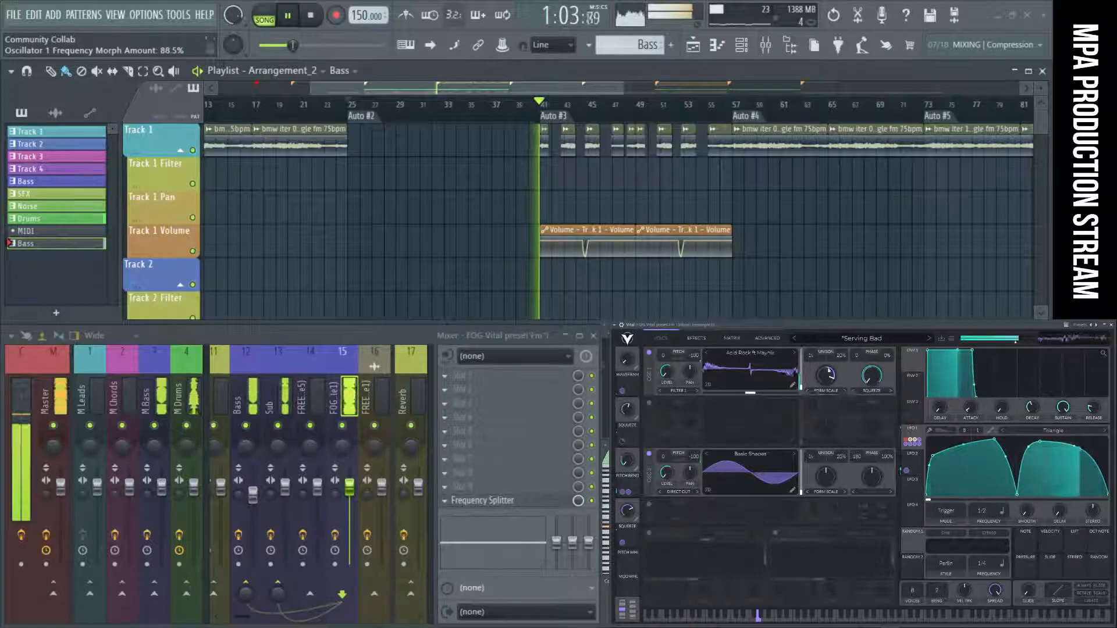
# Restart playback from Auto #2 and set oscillator 1's Form Scale morph amount to 98%, replaying the section.
pyautogui.click(328, 22)
pyautogui.click(294, 19)
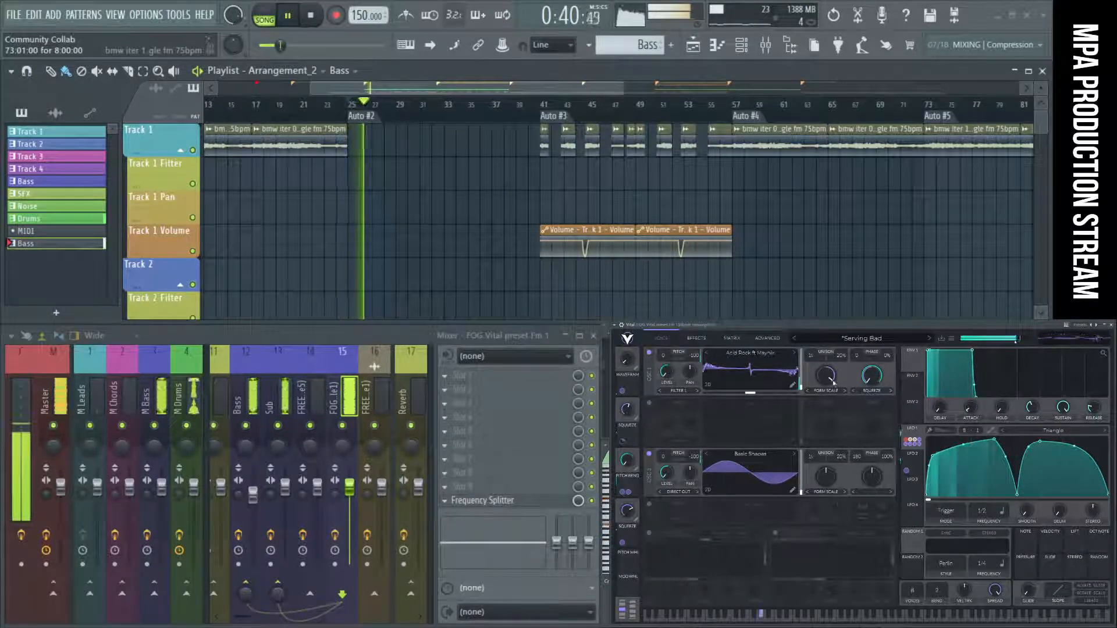
pyautogui.moveTo(833, 383); pyautogui.dragTo(828, 393)
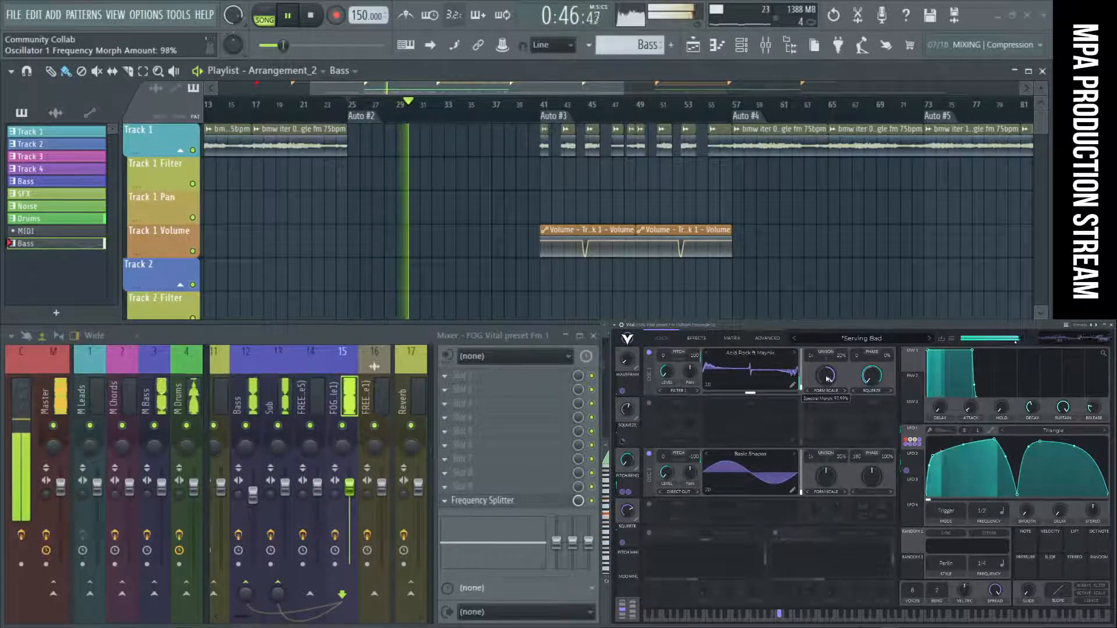
pyautogui.click(317, 21)
pyautogui.click(299, 18)
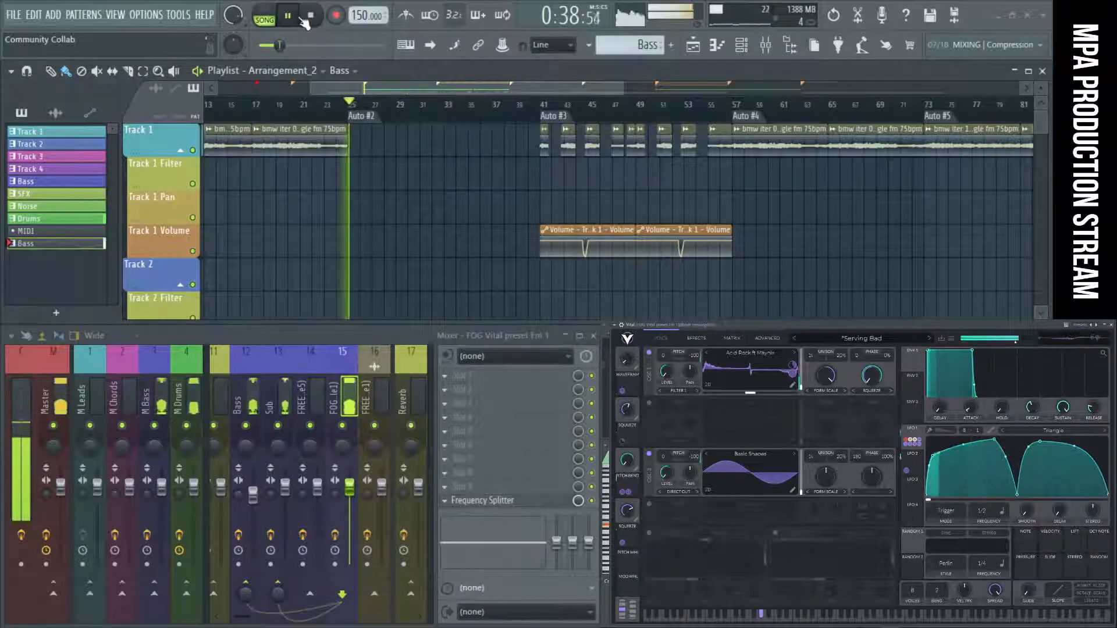
# Play and stop the Auto #2 section several times while fine-tuning oscillator 1's frequency morph amount to 99%.
pyautogui.click(323, 22)
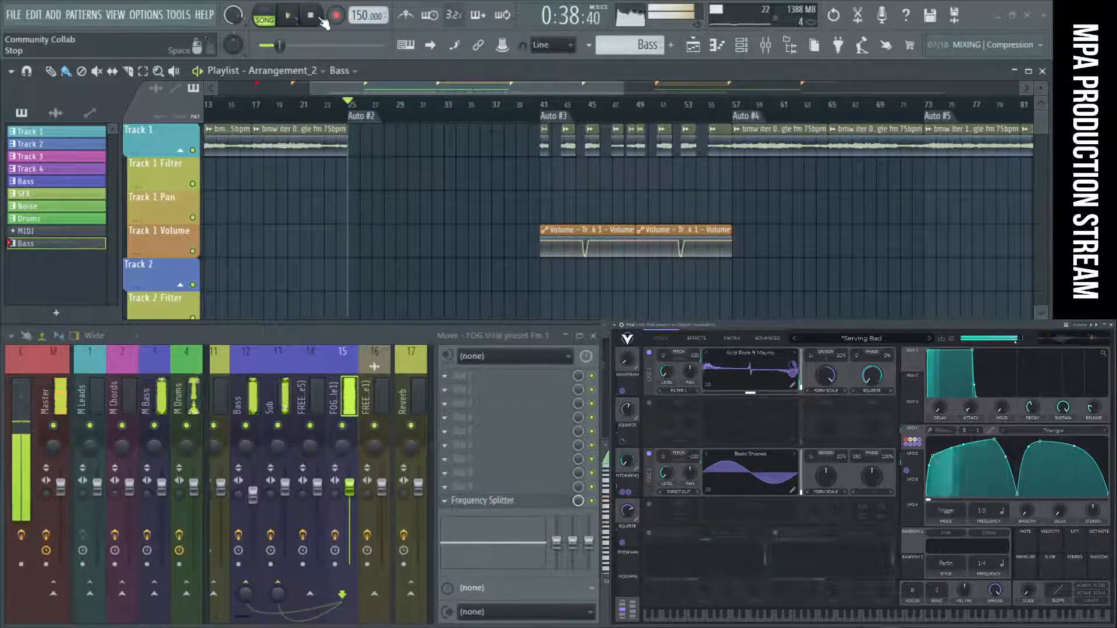
pyautogui.click(287, 16)
pyautogui.click(314, 21)
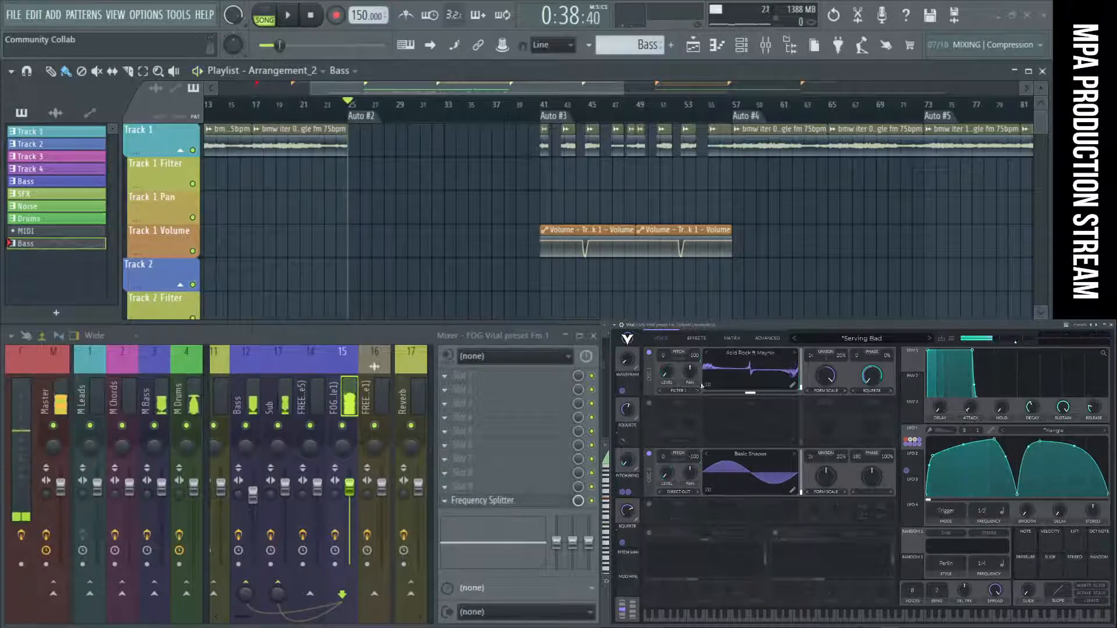
pyautogui.click(288, 17)
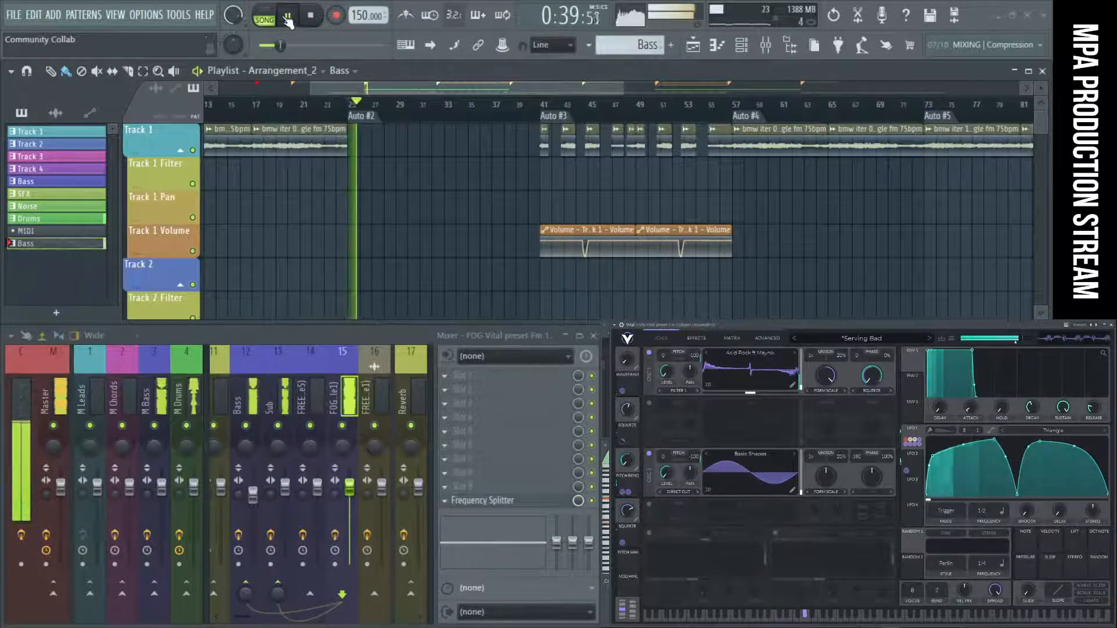
pyautogui.click(312, 17)
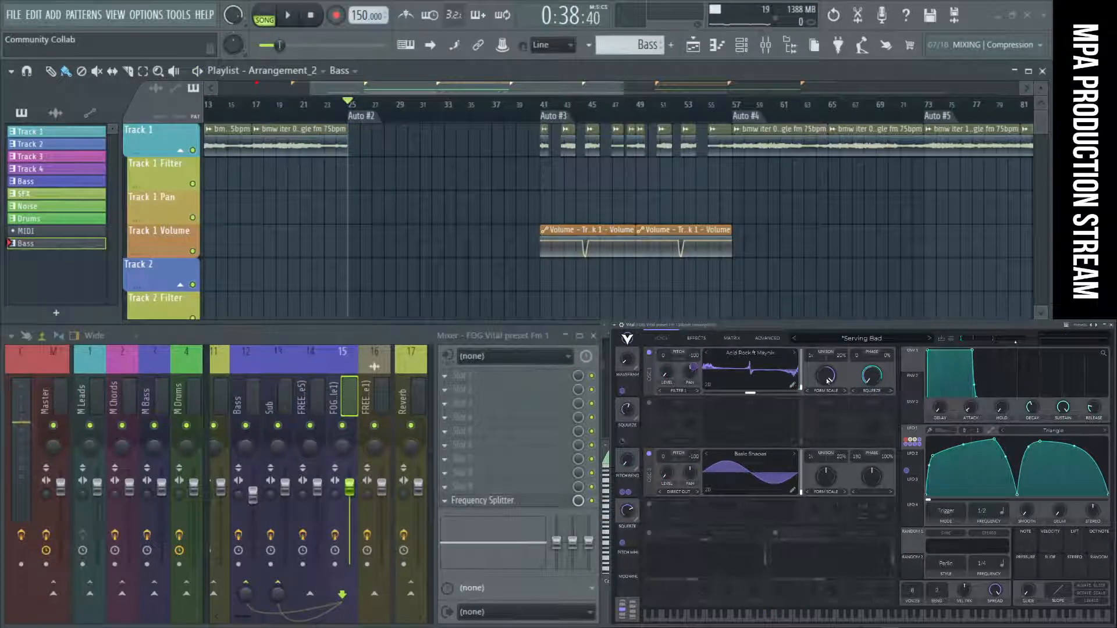
pyautogui.click(300, 15)
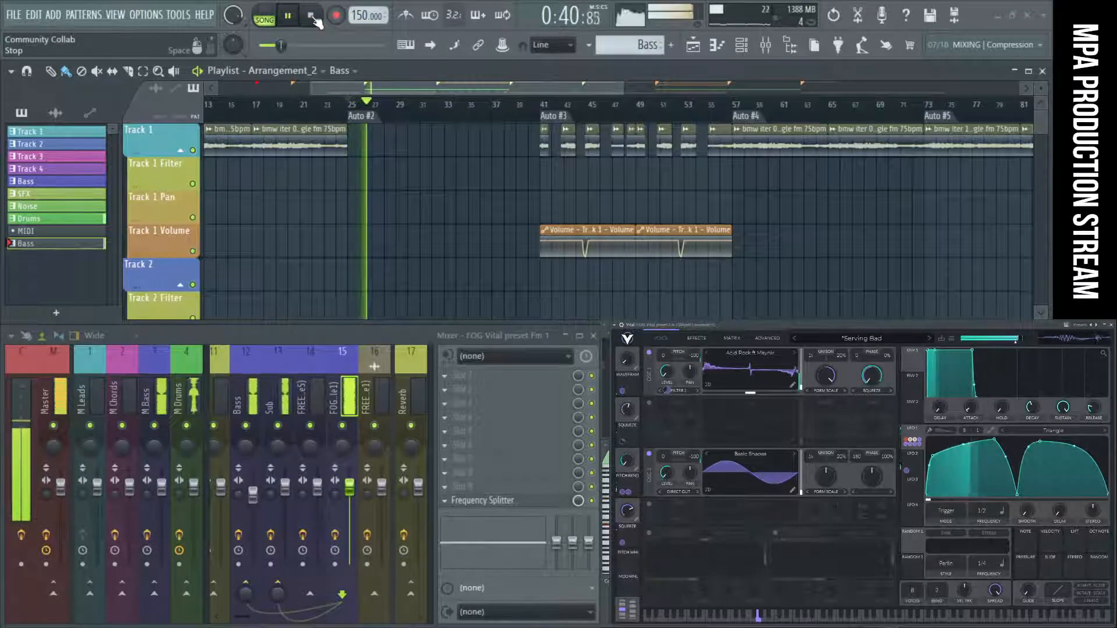
pyautogui.click(312, 17)
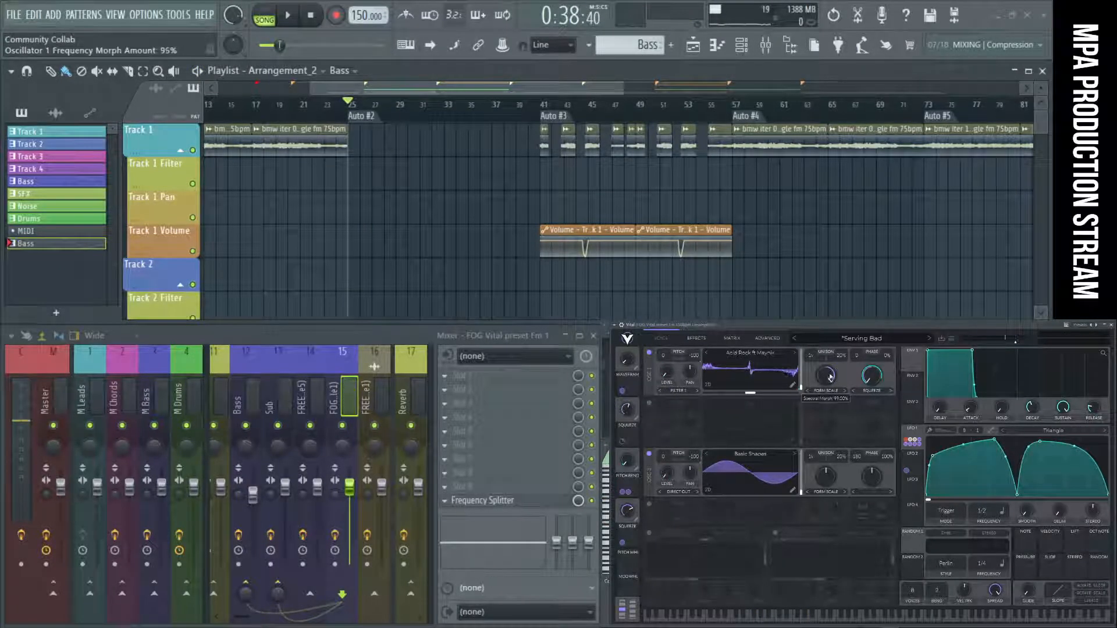
# Create an automation clip for the last tweaked parameter, Vital's Oscillator 1 Frequency Morph Amount.
pyautogui.click(187, 15)
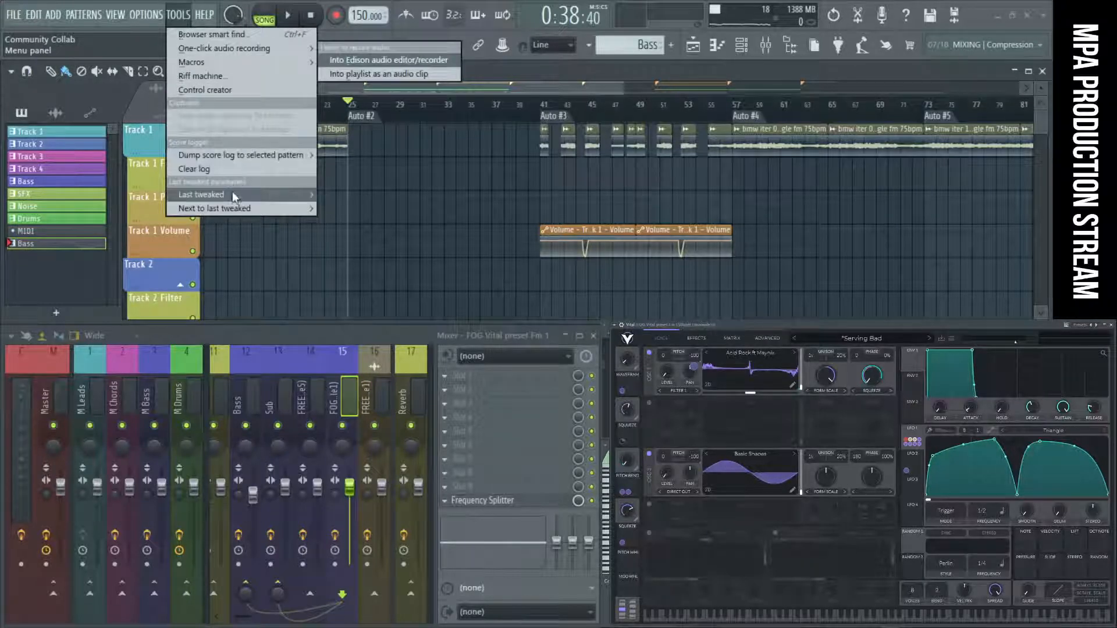
pyautogui.moveTo(299, 200)
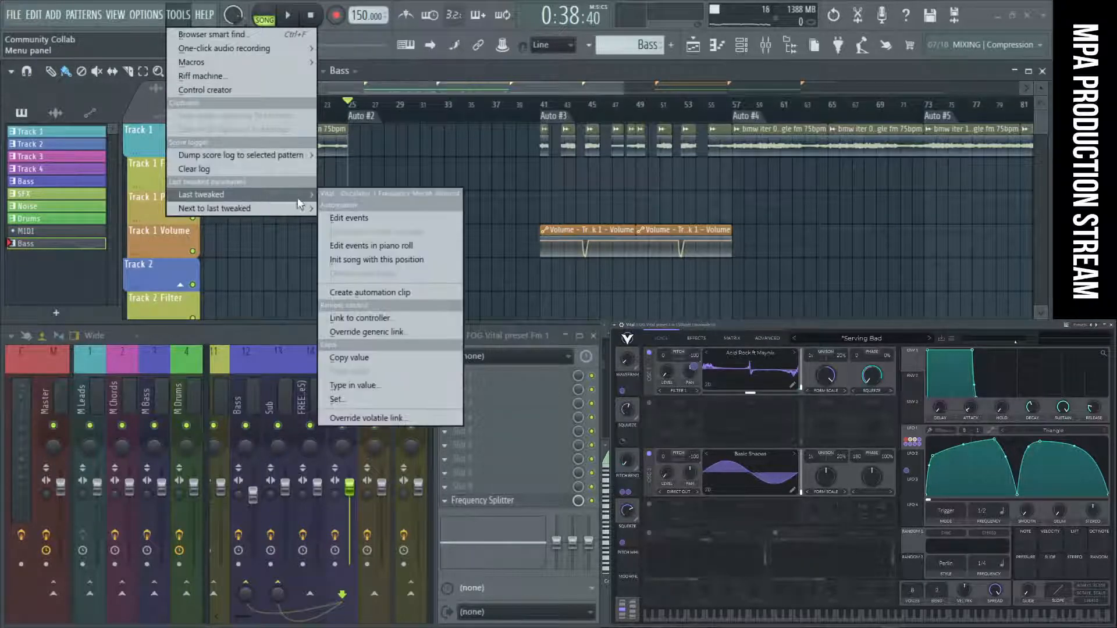
pyautogui.click(404, 299)
# Shorten the morph amount automation clip and move it to Track 48 at Auto #2, beneath the Bass clip.
pyautogui.scroll(-2, 564, 207)
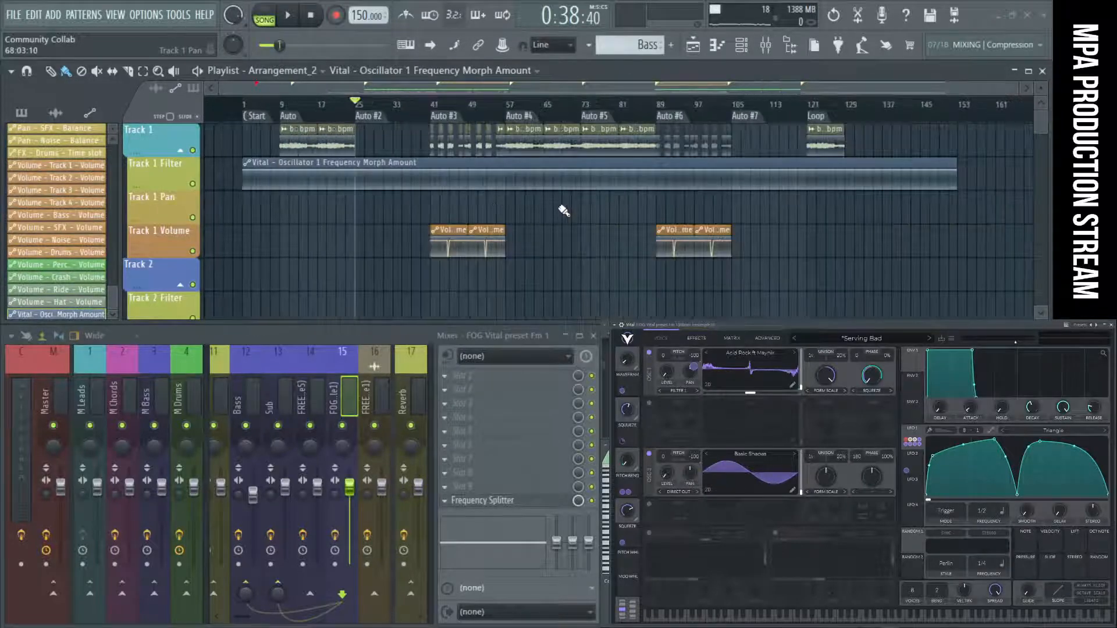
pyautogui.moveTo(960, 173); pyautogui.dragTo(295, 146)
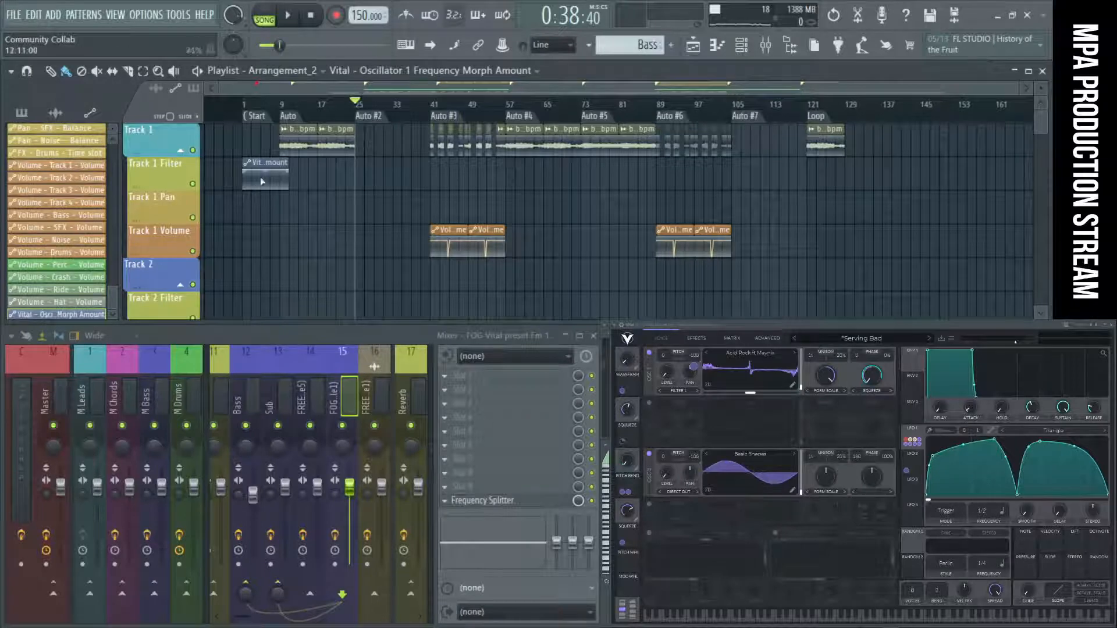
pyautogui.moveTo(278, 185); pyautogui.dragTo(379, 157)
pyautogui.scroll(8, 359, 176)
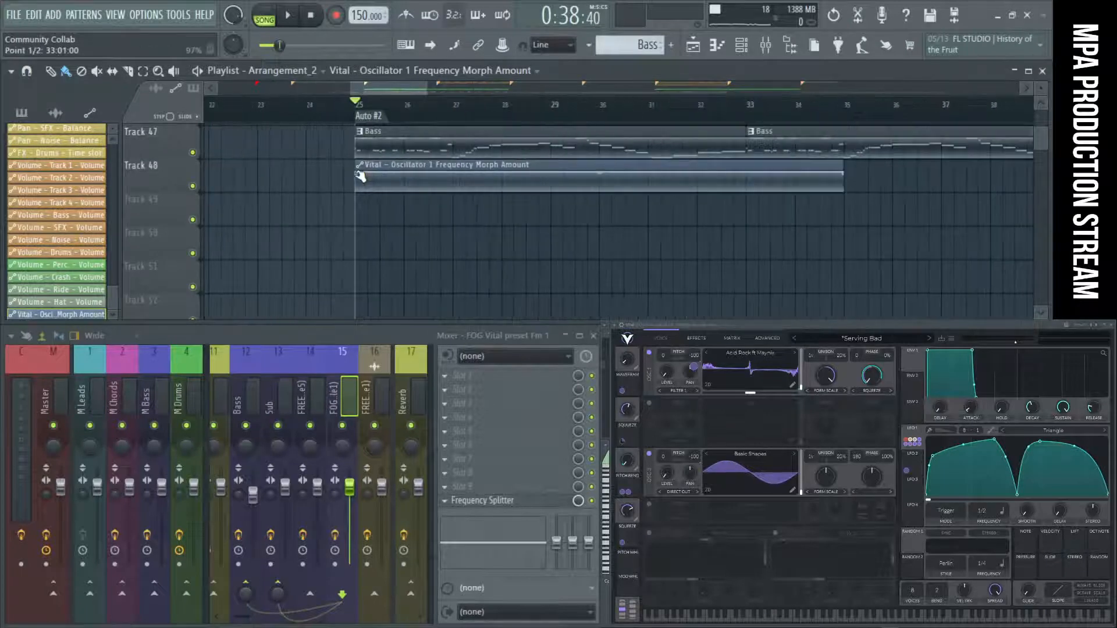
# Resize the morph amount automation clip on Track 48 to about four and a half bars and play the section.
pyautogui.moveTo(1024, 174); pyautogui.dragTo(522, 132)
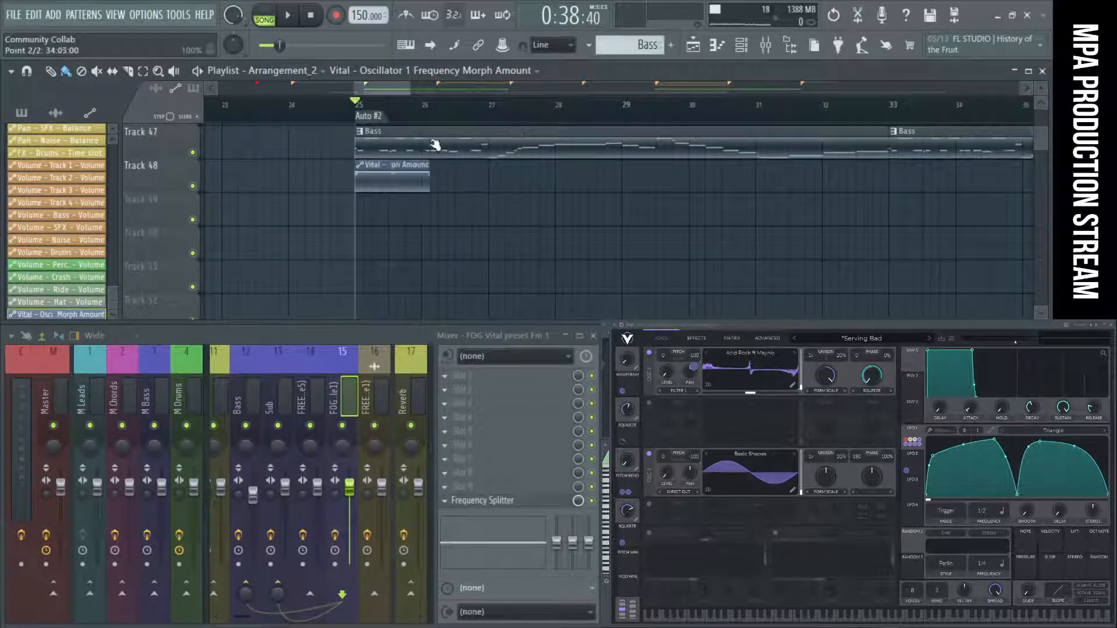
pyautogui.moveTo(396, 143); pyautogui.dragTo(475, 143)
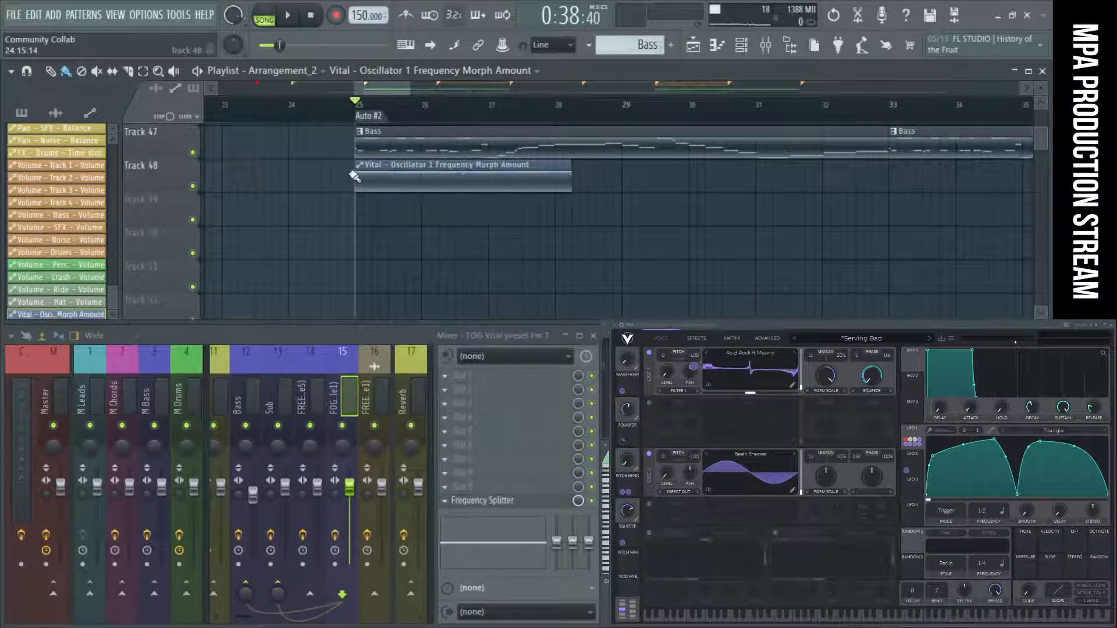
pyautogui.scroll(3, 354, 176)
pyautogui.moveTo(686, 169); pyautogui.dragTo(825, 167)
pyautogui.press('space')
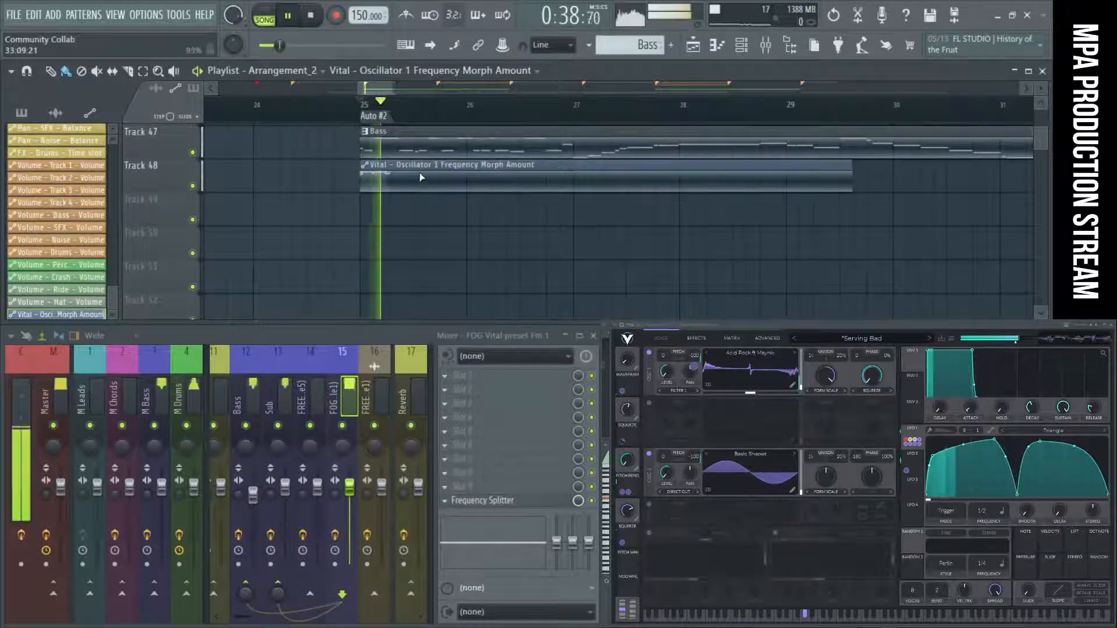
pyautogui.scroll(2, 508, 190)
pyautogui.press('space')
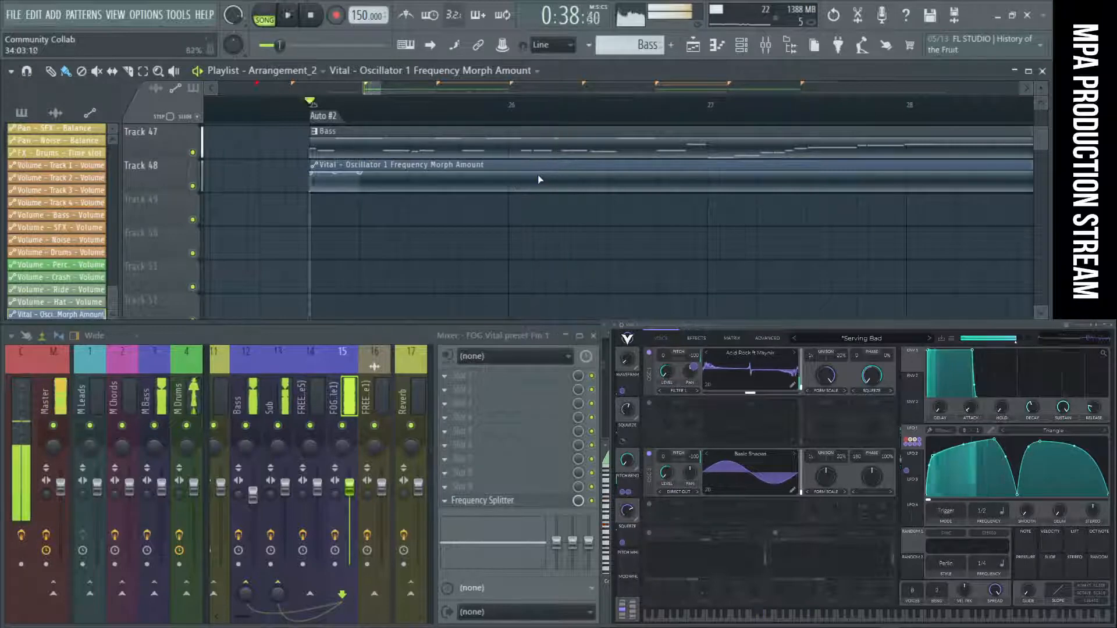
# Add automation points that hold the morph amount high until bar 26, lower it gradually after that bar, and audition the drop repeatedly.
pyautogui.press('space')
pyautogui.rightClick(510, 171)
pyautogui.rightClick(523, 185)
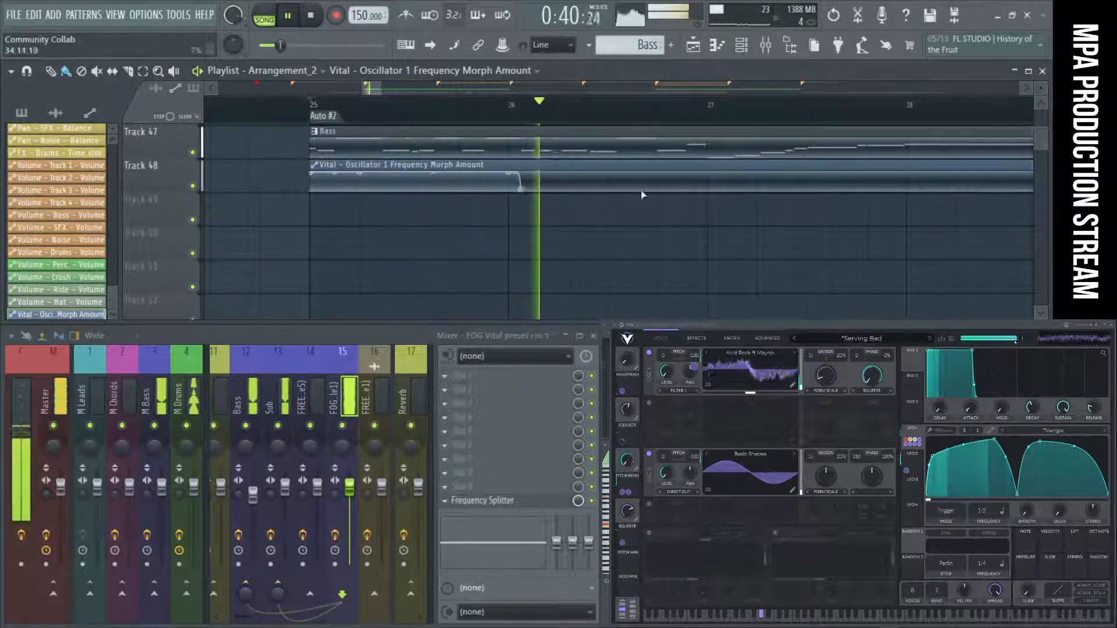
pyautogui.press('space')
pyautogui.press('space')
pyautogui.moveTo(521, 189); pyautogui.dragTo(556, 191)
pyautogui.press('space')
pyautogui.press('space')
pyautogui.press('space')
pyautogui.press('space')
pyautogui.press('space')
pyautogui.press('space')
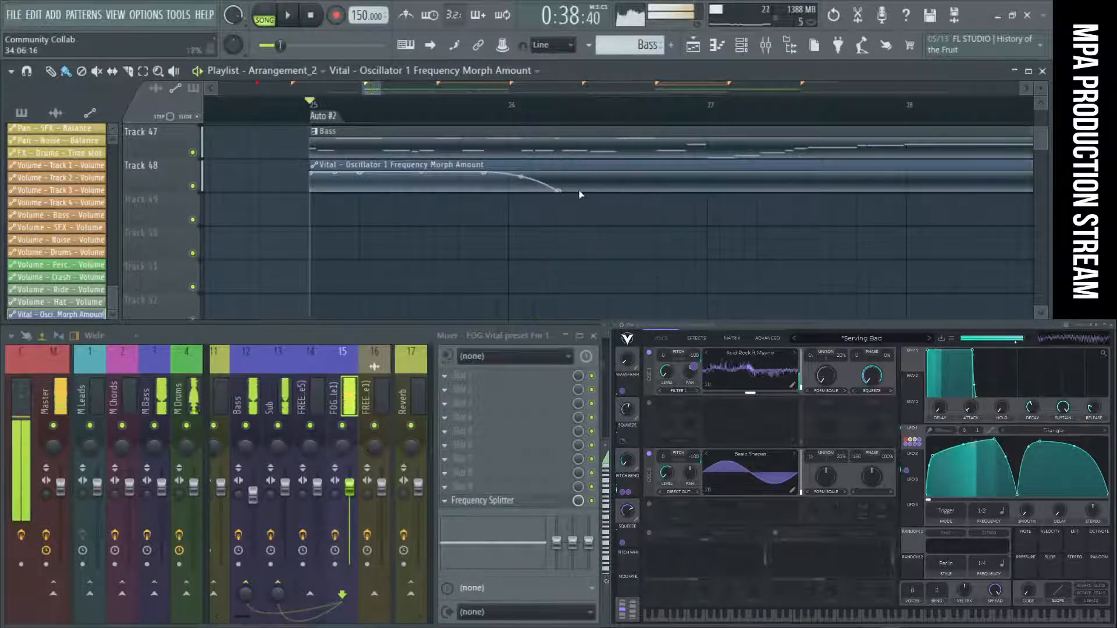
# Shape the morph amount curve to rise before bar 27, fall gradually after it, and climb back just before bar 28.
pyautogui.rightClick(649, 173)
pyautogui.rightClick(710, 173)
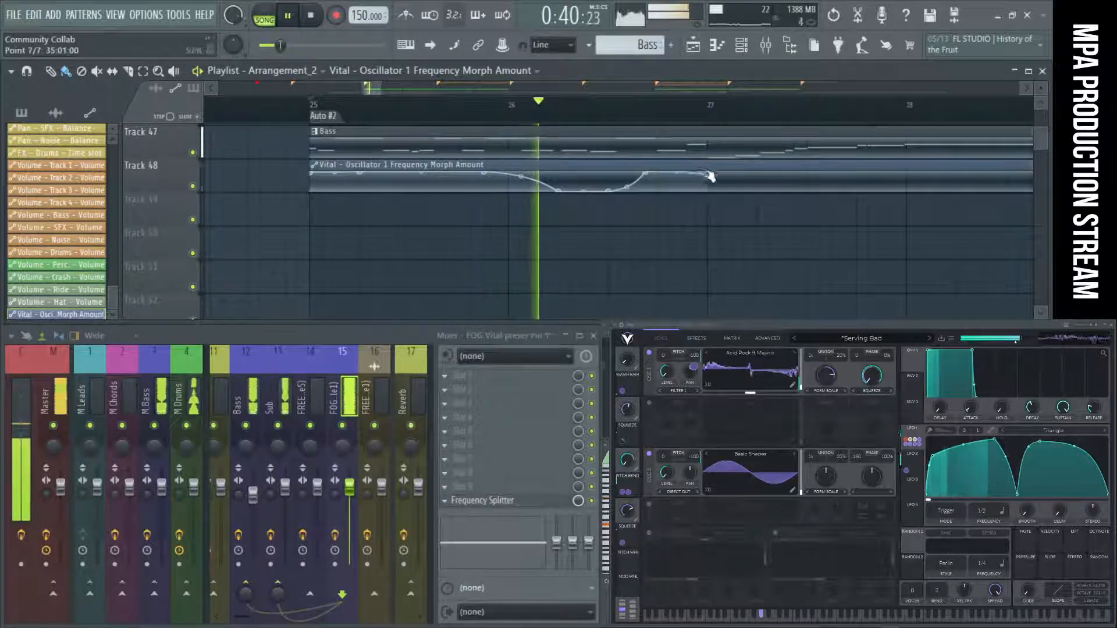
pyautogui.rightClick(723, 190)
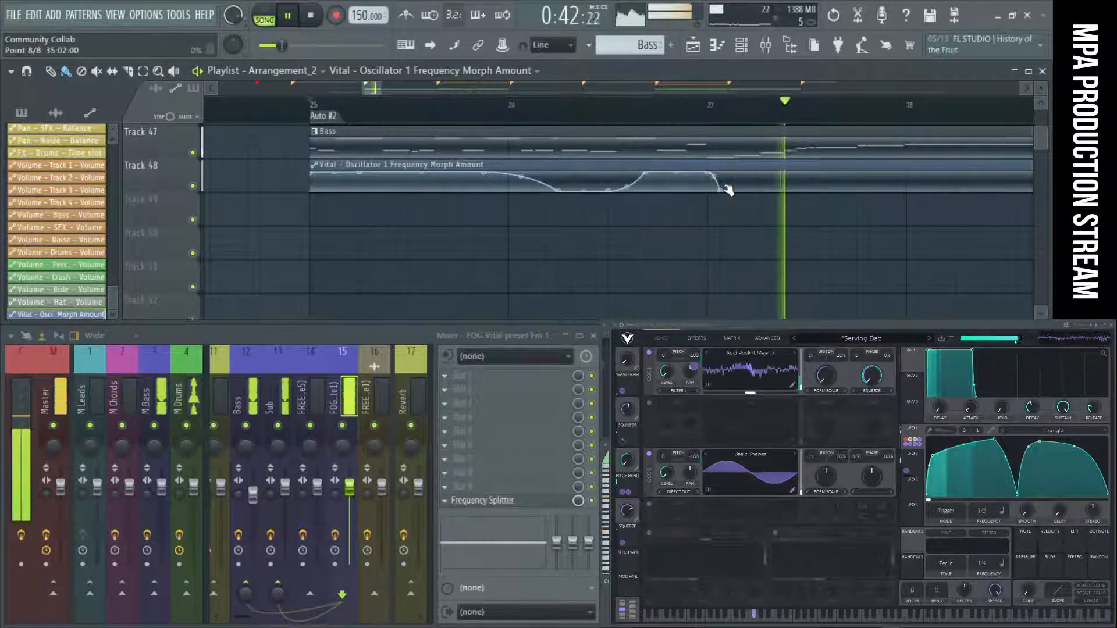
pyautogui.press('space')
pyautogui.moveTo(722, 191); pyautogui.dragTo(764, 192)
pyautogui.press('space')
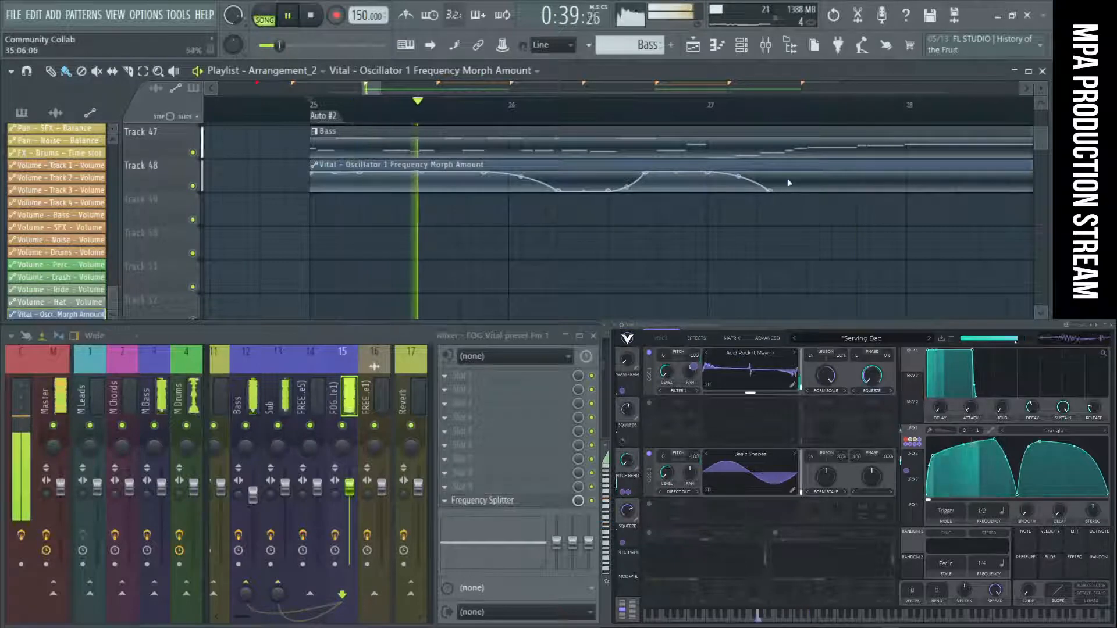
pyautogui.rightClick(882, 173)
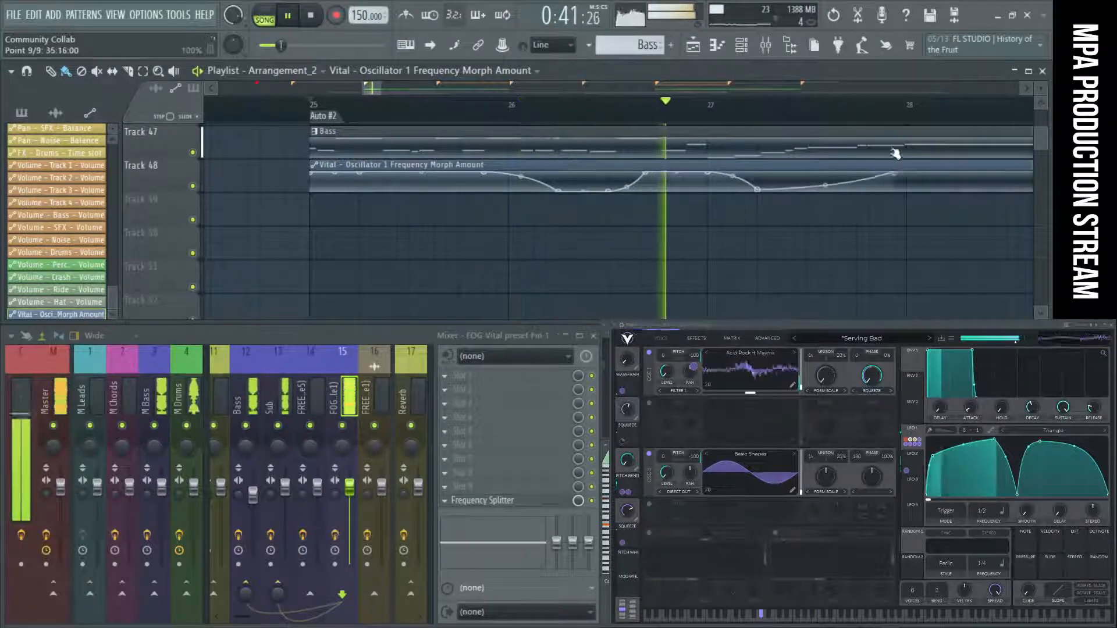
# Add a morph amount dip at bar 29 with a quick rise back to the high level shortly after.
pyautogui.scroll(-3, 716, 181)
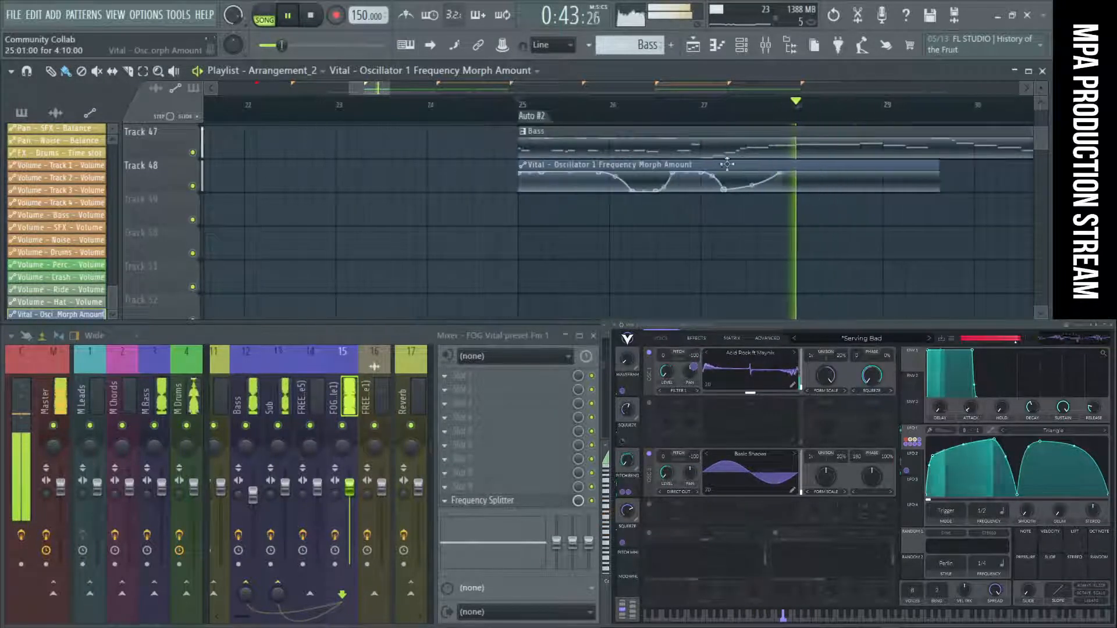
pyautogui.rightClick(892, 196)
pyautogui.moveTo(893, 195); pyautogui.dragTo(884, 199)
pyautogui.rightClick(895, 193)
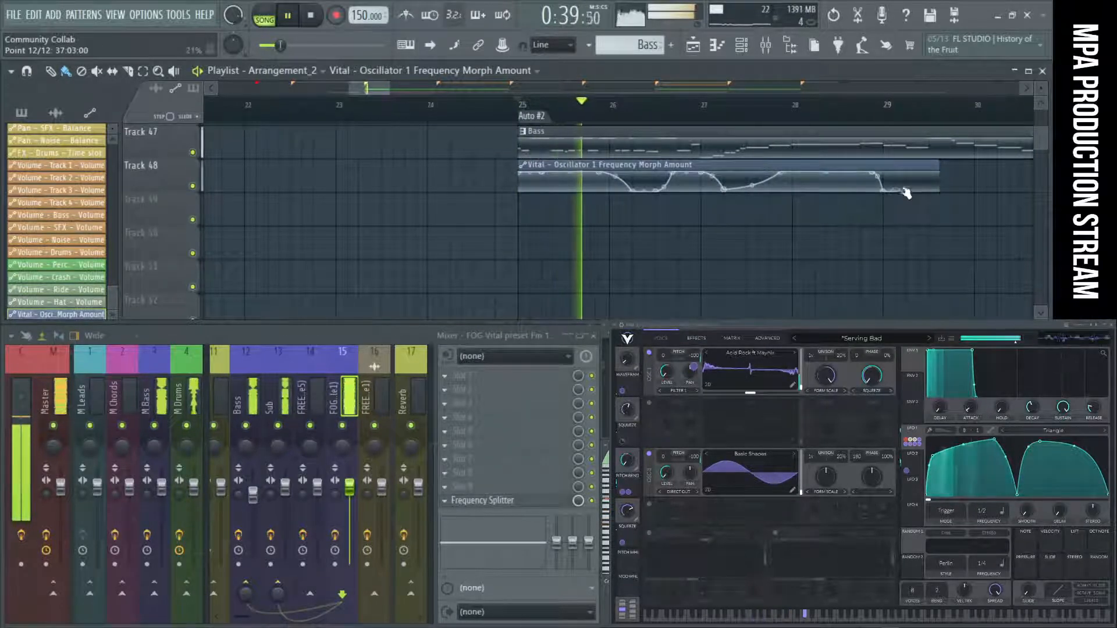
pyautogui.rightClick(906, 173)
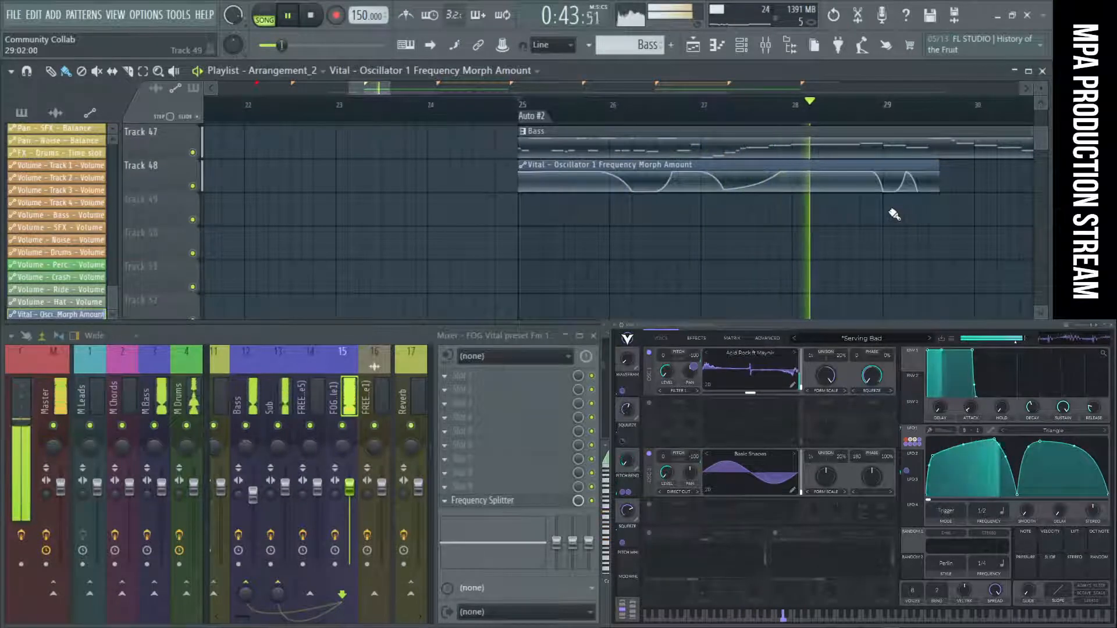
# Extend the morph amount automation clip to bar 30 and place its last fall about halfway through bar 29.
pyautogui.scroll(-3, 887, 205)
pyautogui.scroll(5, 890, 195)
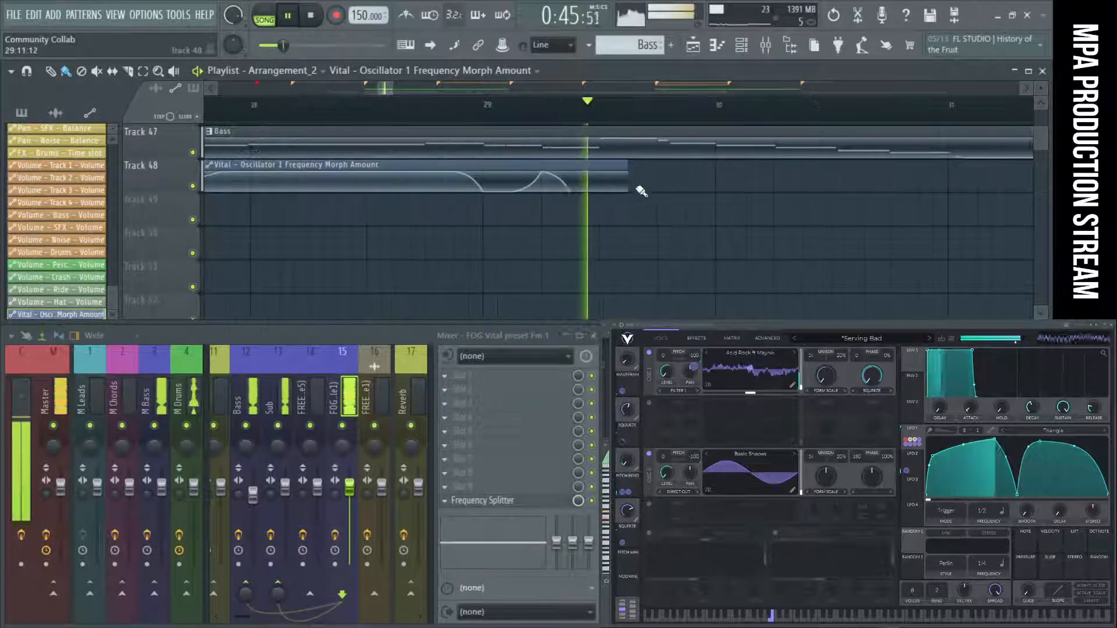
pyautogui.moveTo(629, 168); pyautogui.dragTo(632, 189)
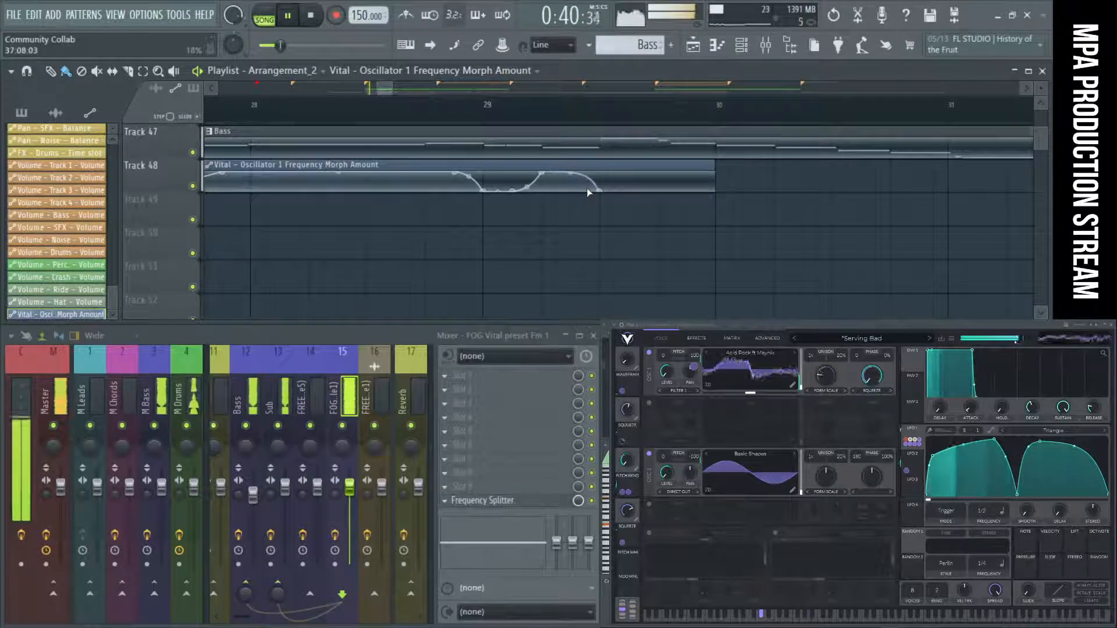
# Extend the morph amount clip to just past bar 33 and curve its level gradually upward from mid-bar 29 to just before bar 31.
pyautogui.scroll(-3, 603, 195)
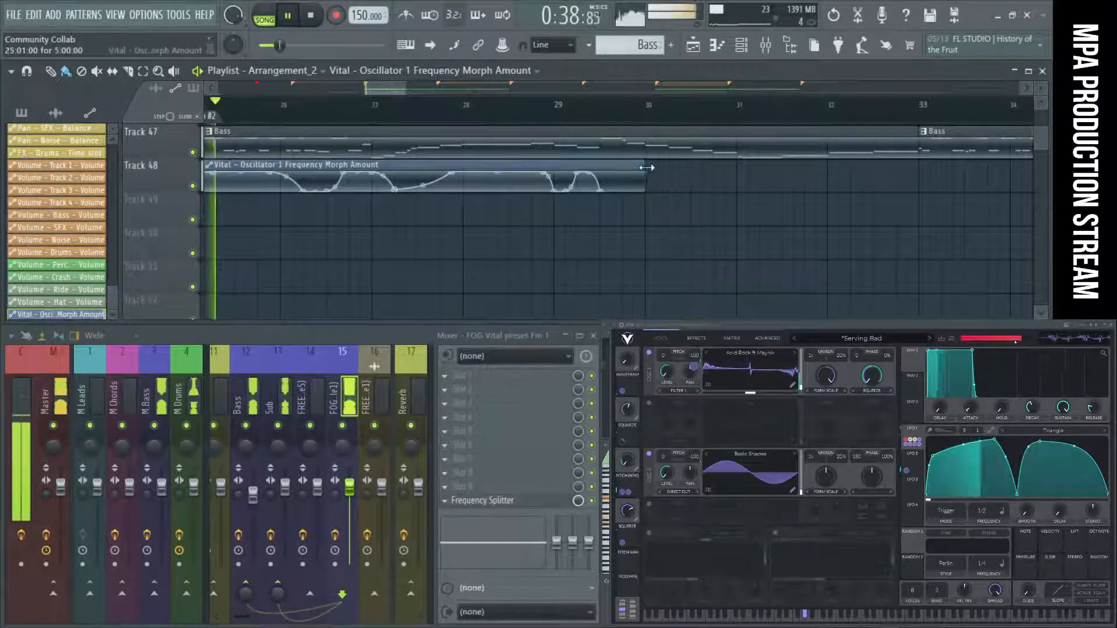
pyautogui.moveTo(644, 167); pyautogui.dragTo(929, 167)
pyautogui.rightClick(638, 189)
pyautogui.rightClick(723, 177)
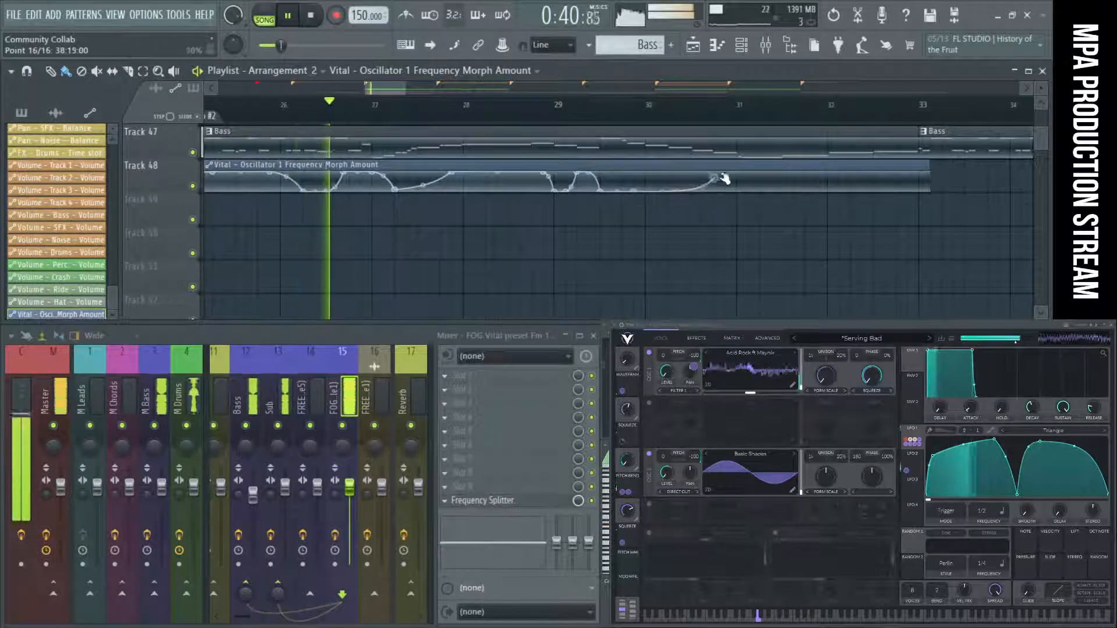
pyautogui.moveTo(684, 186); pyautogui.dragTo(684, 183)
pyautogui.scroll(-3, 684, 187)
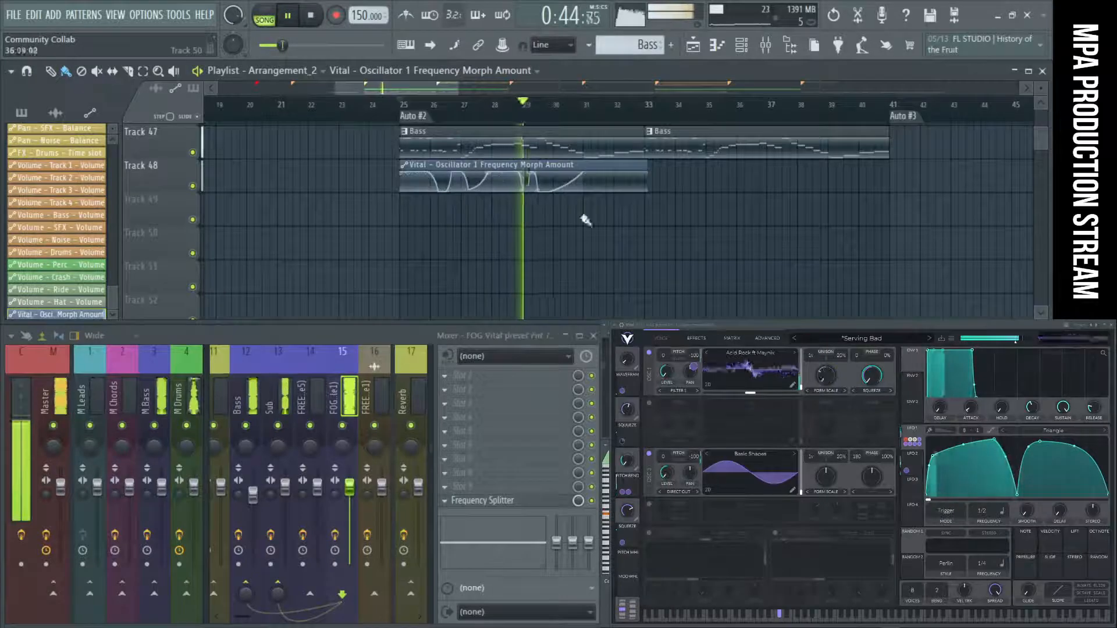
pyautogui.scroll(2, 725, 231)
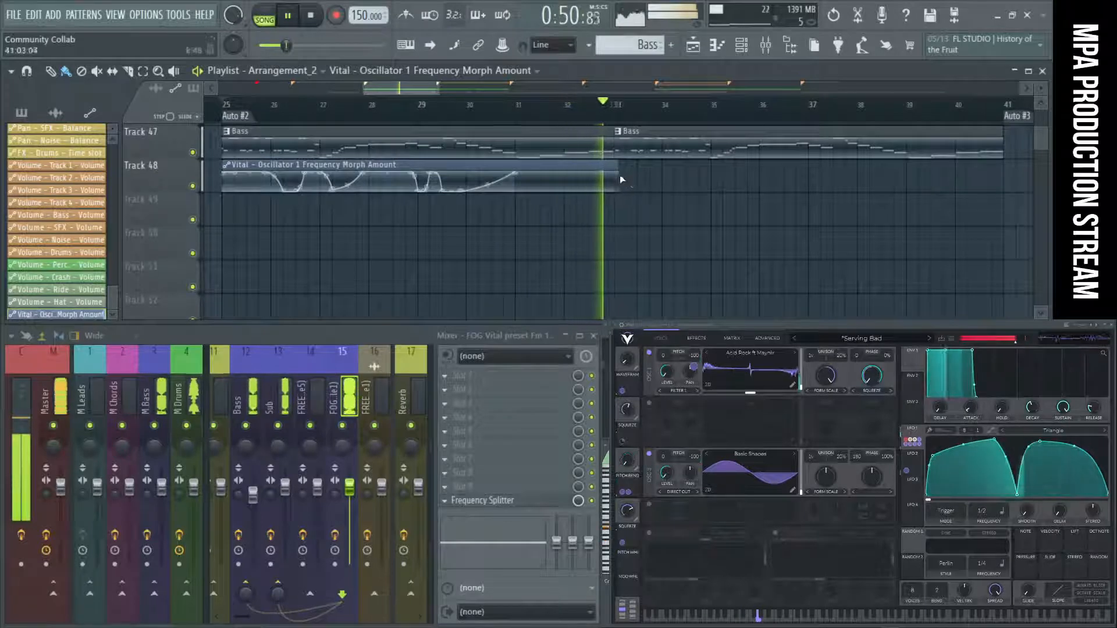
# Stop playback and trim the morph amount automation clip so it ends exactly at bar 33.
pyautogui.press('space')
pyautogui.scroll(4, 613, 168)
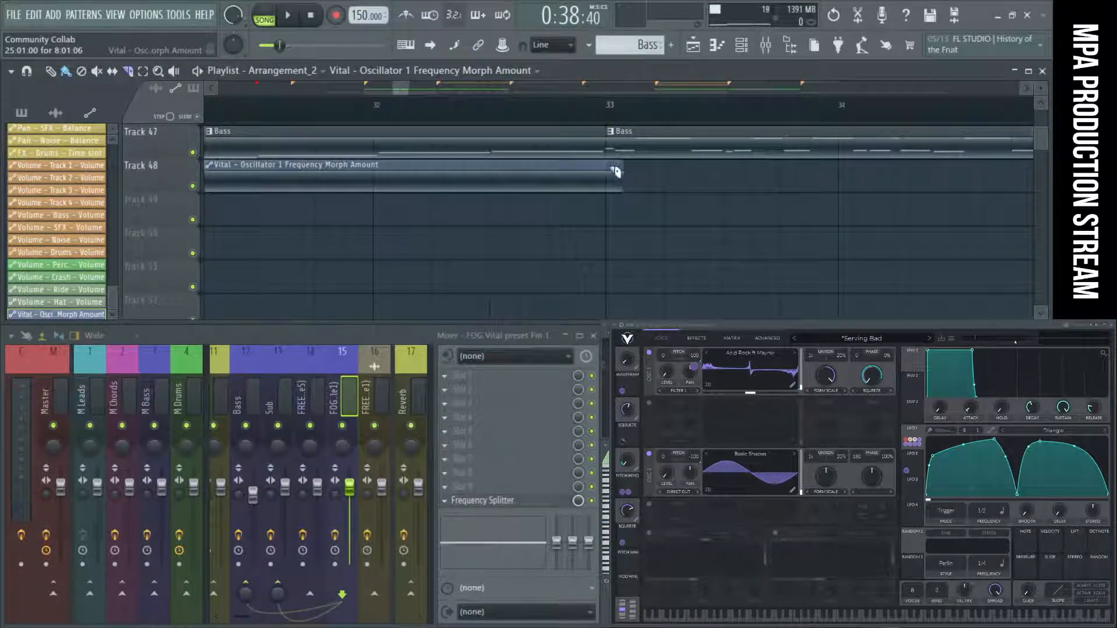
pyautogui.scroll(-4, 615, 196)
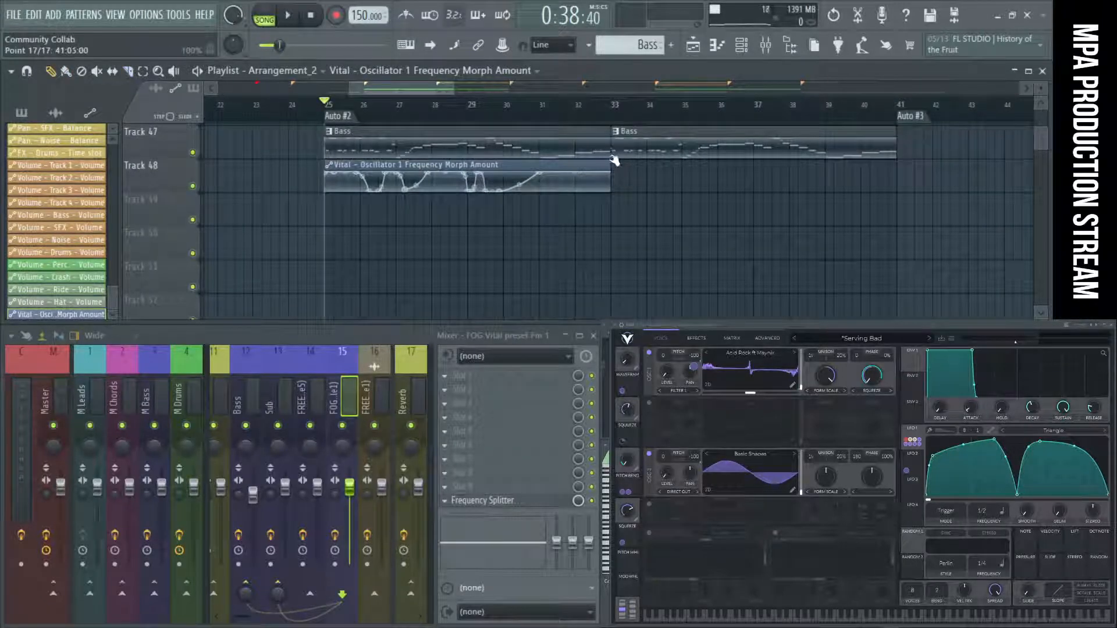
# Add a short morph amount rise just before bar 30 that drops back at bar 30, and audition the drop.
pyautogui.scroll(2, 474, 197)
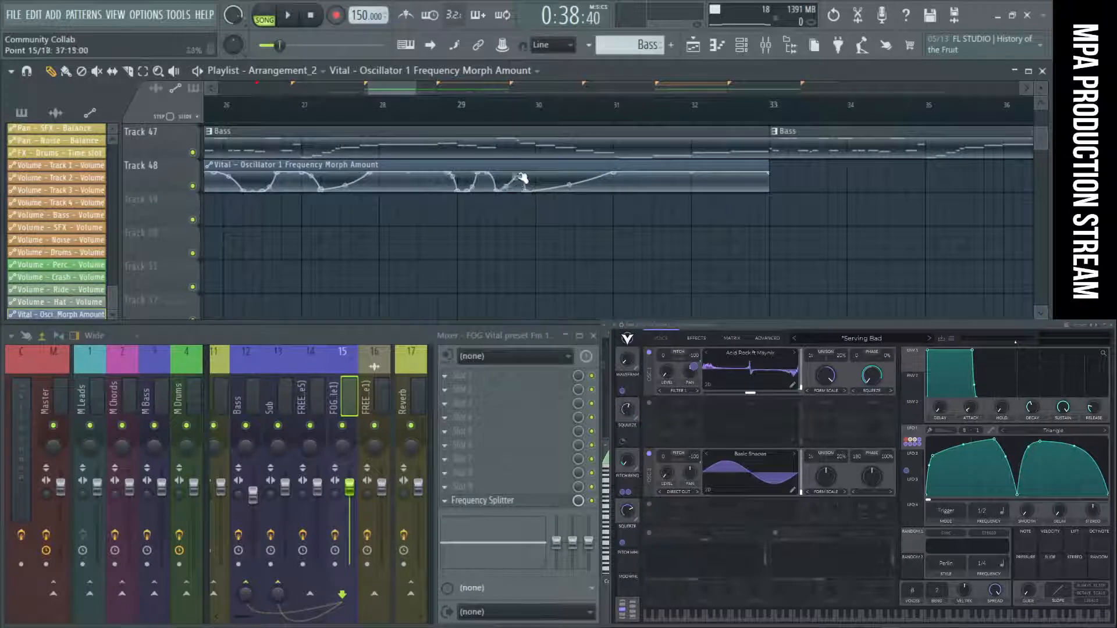
pyautogui.scroll(-3, 510, 146)
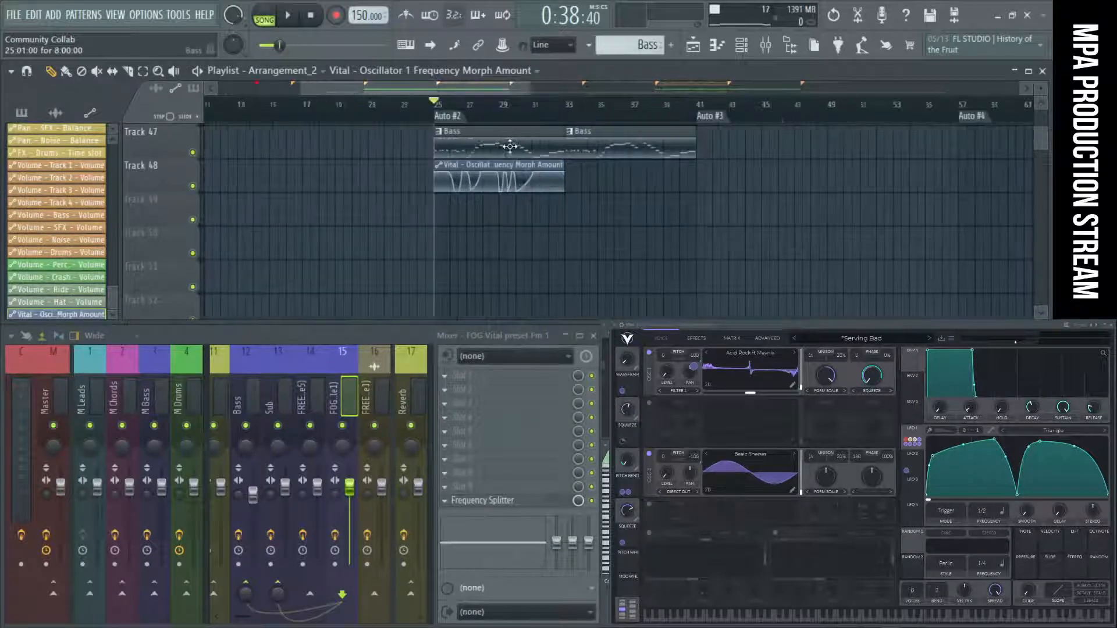
pyautogui.press('space')
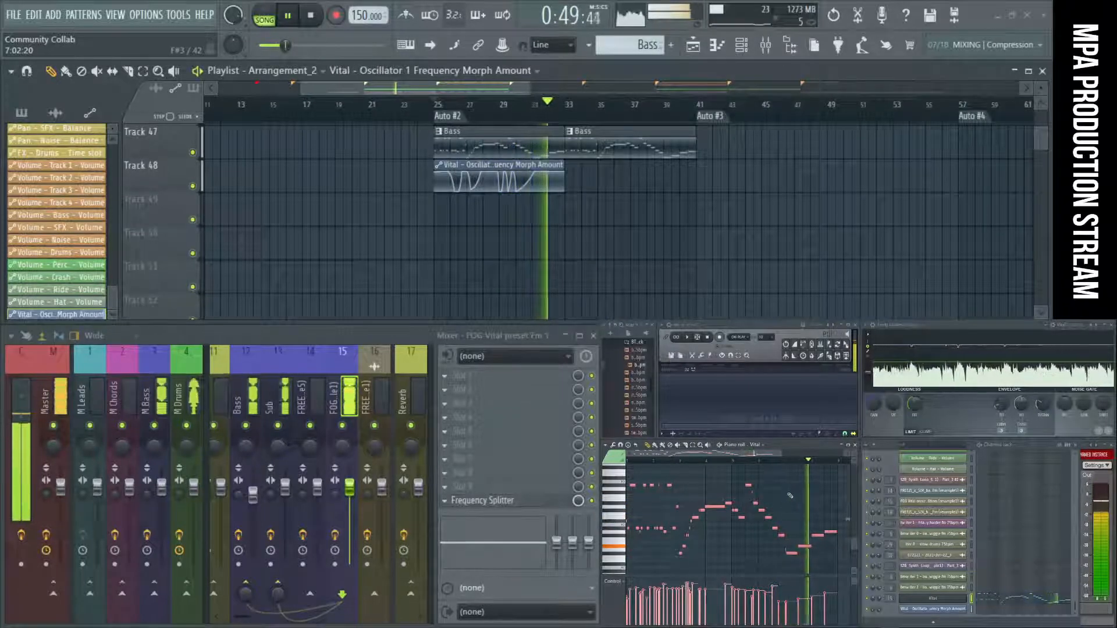
pyautogui.press('space')
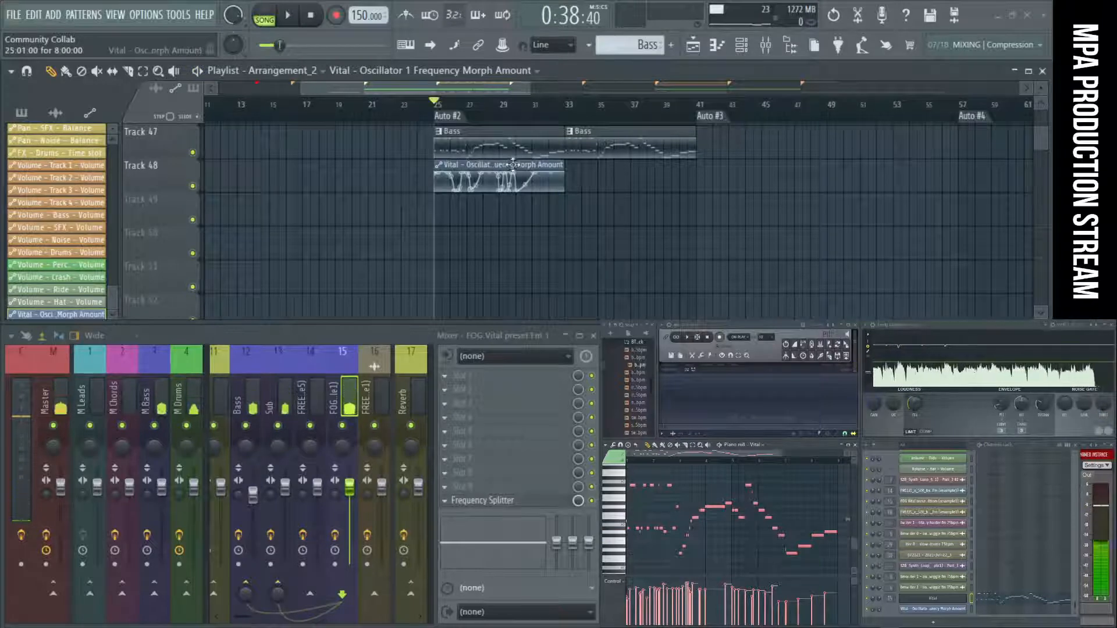
# Duplicate the morph amount automation clip to bar 33 under the second Bass clip and audition it.
pyautogui.moveTo(513, 165); pyautogui.dragTo(634, 167)
pyautogui.press('space')
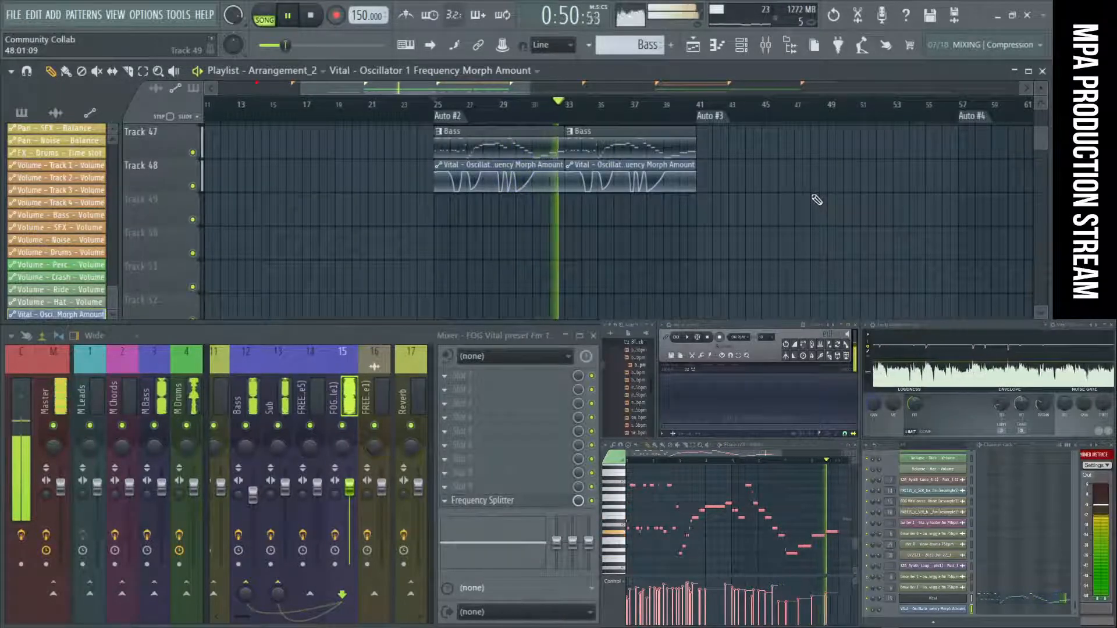
pyautogui.scroll(5, 526, 225)
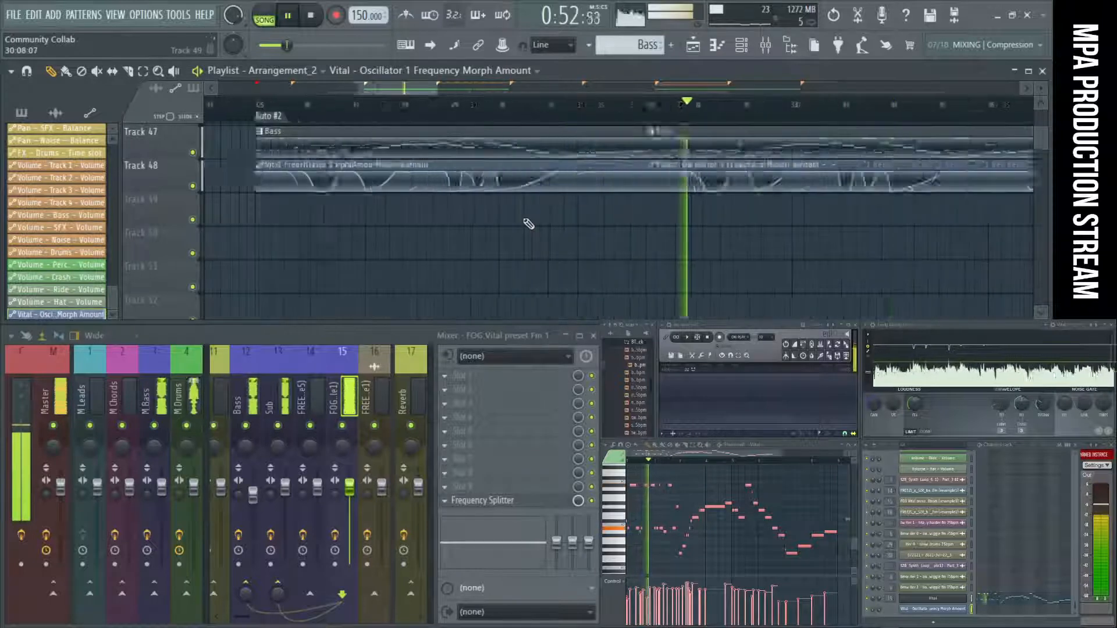
# Lower the morph amount gradually from bar 32 with a rise back just before bar 33, and audition through bar 41.
pyautogui.press('space')
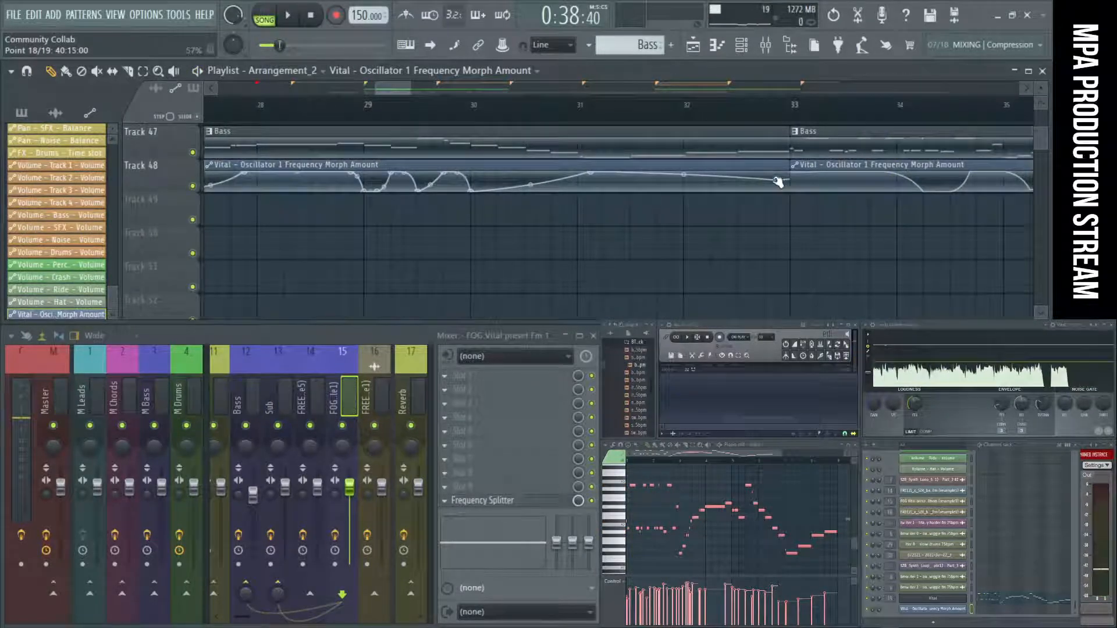
pyautogui.scroll(-5, 715, 219)
pyautogui.press('space')
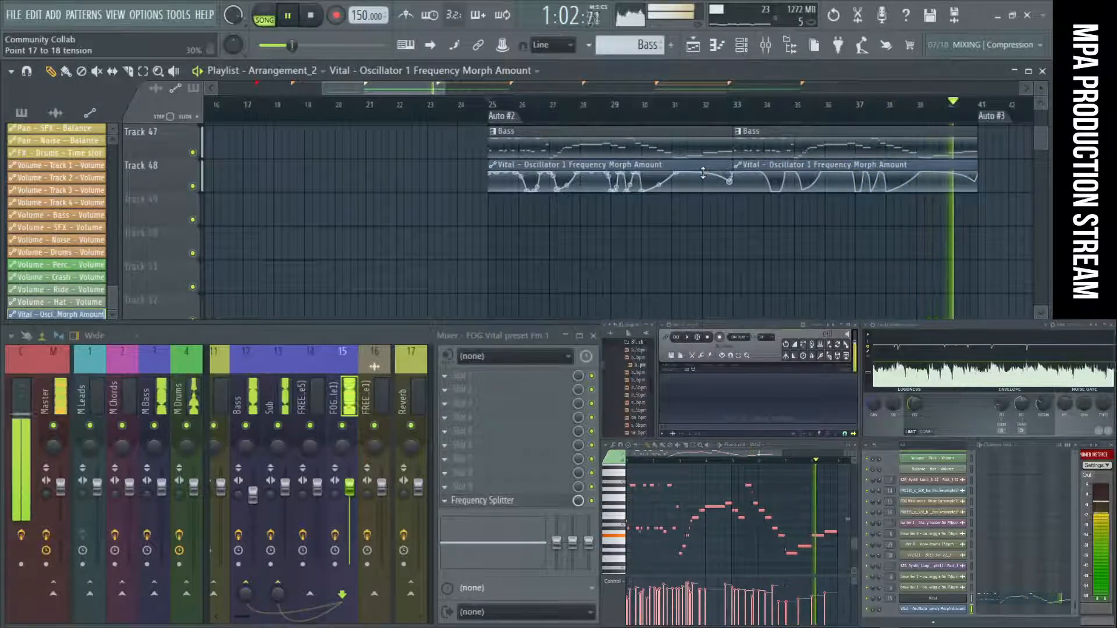
pyautogui.click(309, 14)
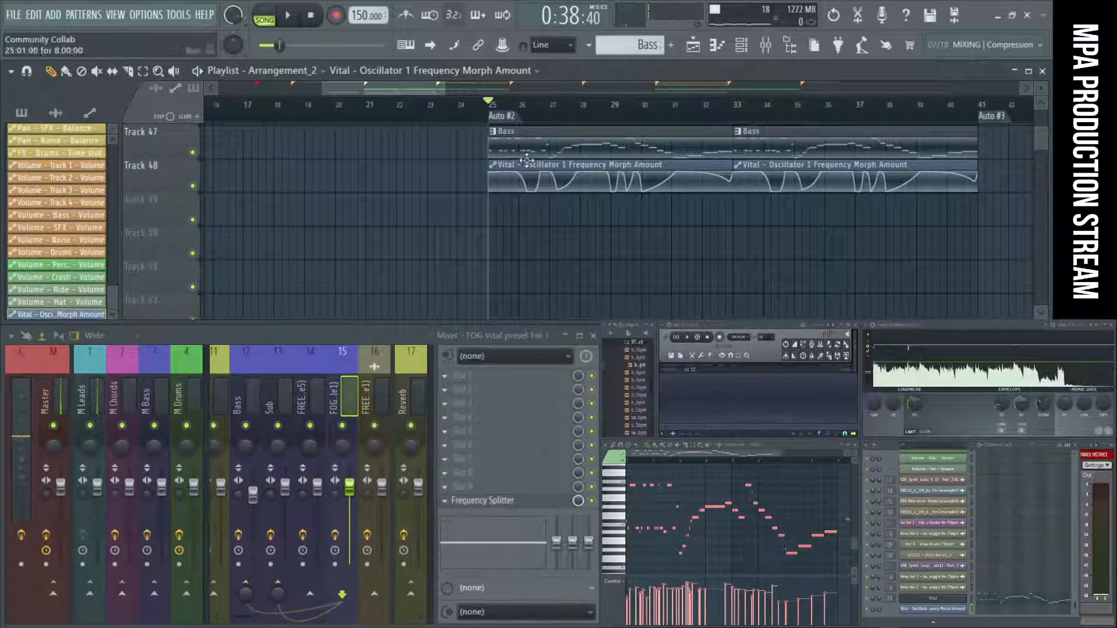
# Unmute the FREEZI bass loop samples on Track 38 and audition them from bar 25.
pyautogui.scroll(4, 631, 248)
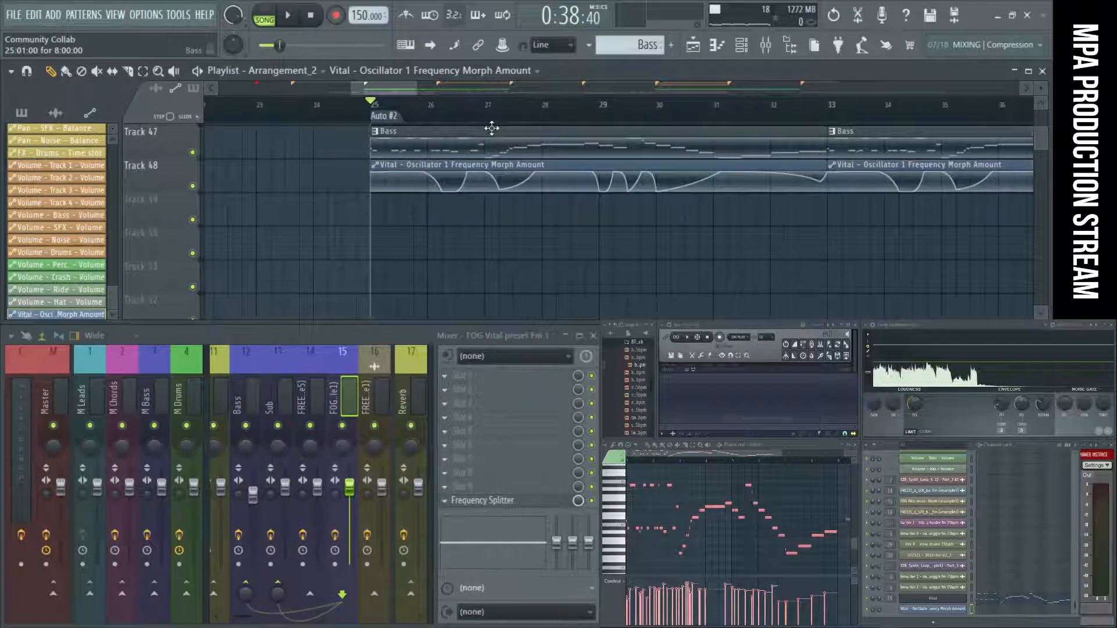
pyautogui.scroll(6, 579, 217)
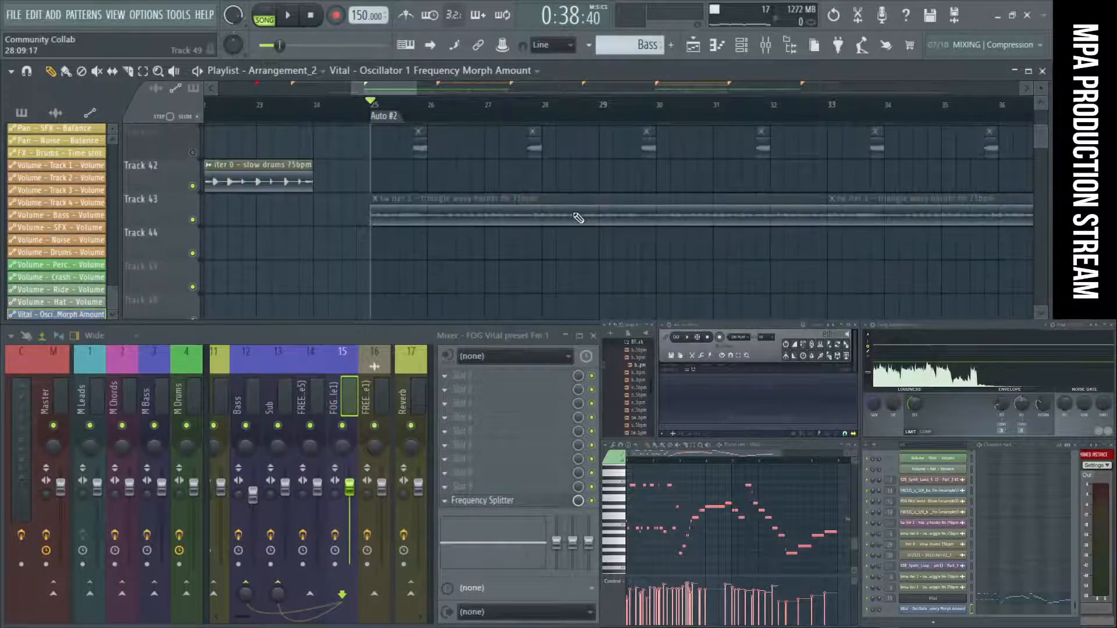
pyautogui.scroll(-1, 553, 215)
pyautogui.scroll(1, 477, 207)
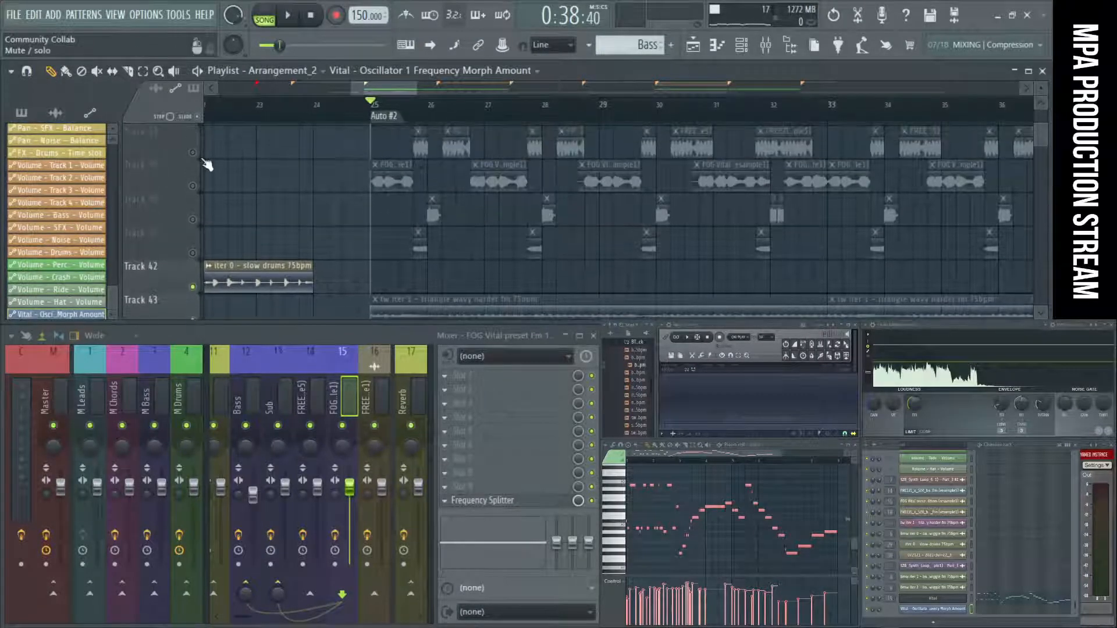
pyautogui.click(195, 154)
pyautogui.press('space')
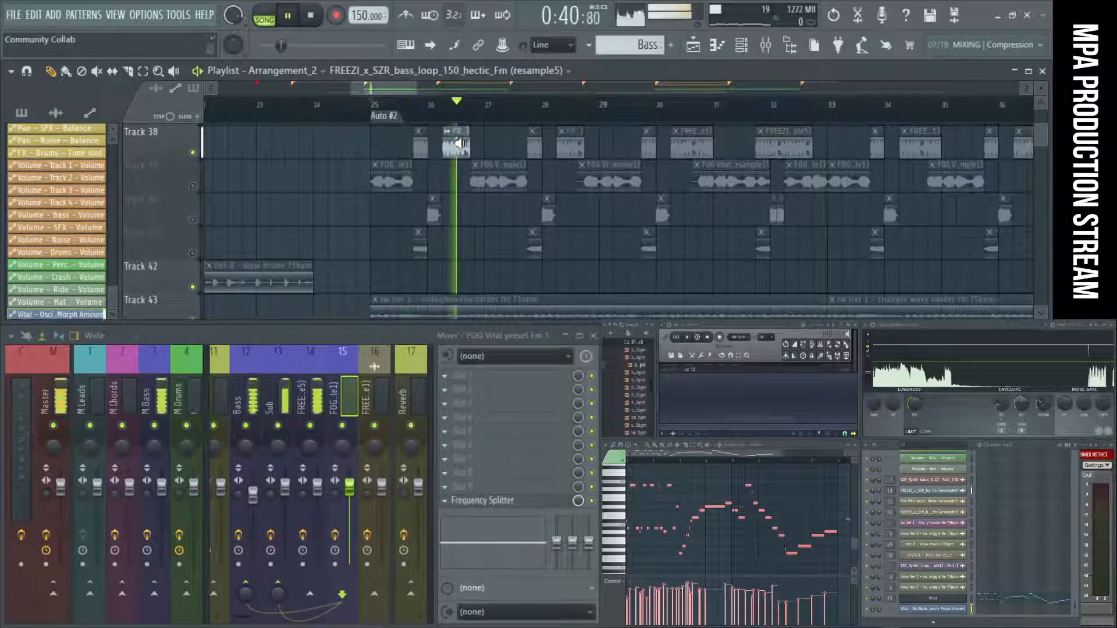
pyautogui.press('space')
# Unmute Tracks 40 and 41, audition them from bar 25, and mute the Bass pattern on Track 47.
pyautogui.scroll(-8, 511, 187)
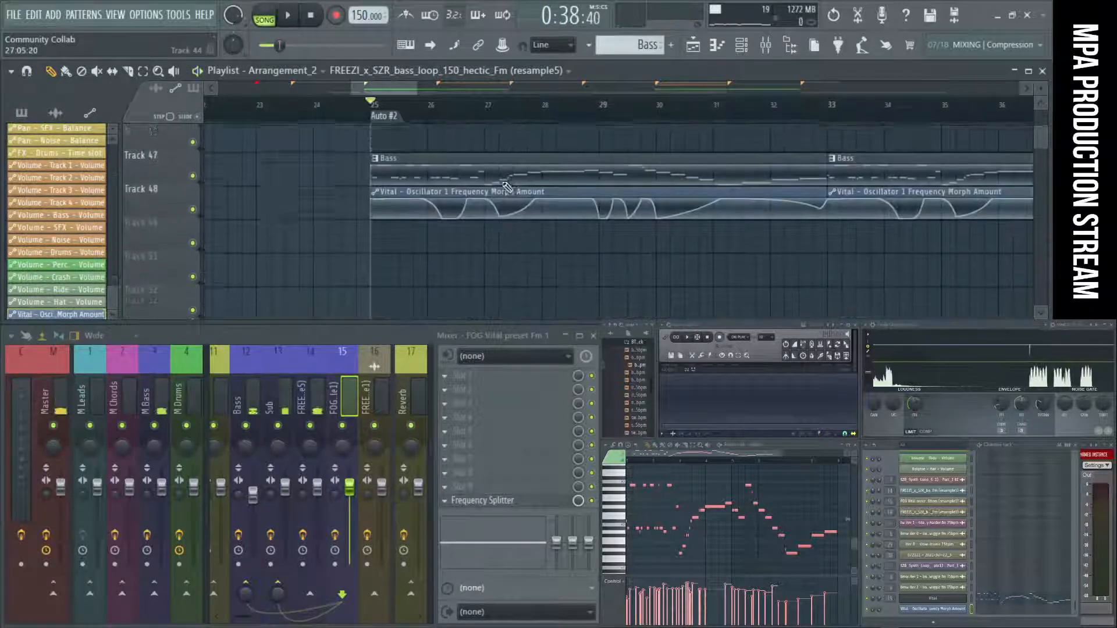
pyautogui.scroll(8, 282, 229)
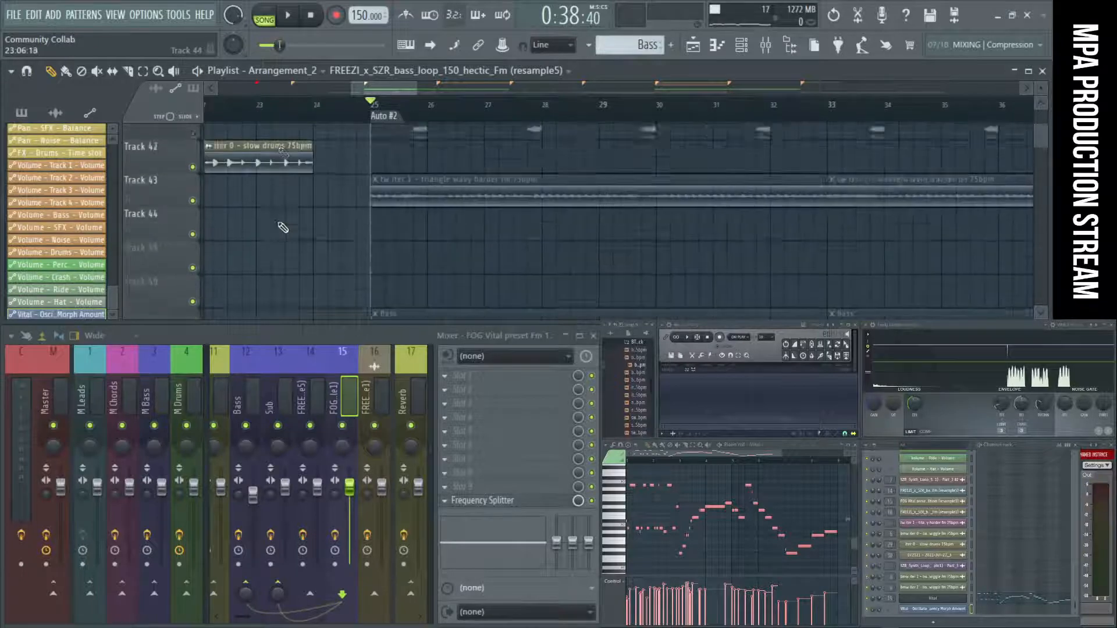
pyautogui.scroll(-3, 289, 215)
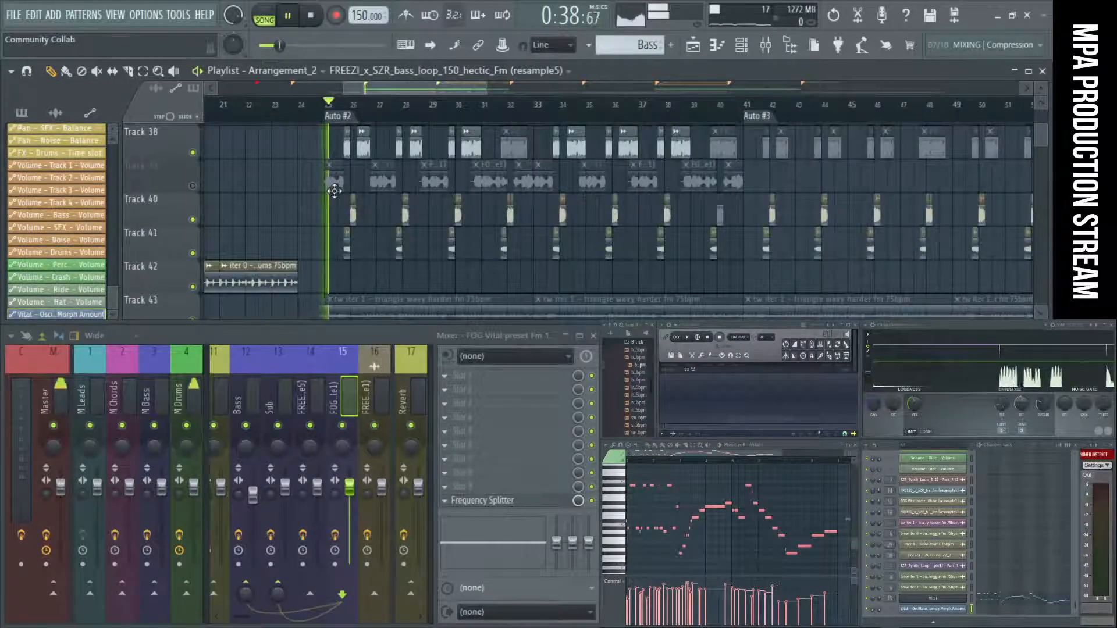
pyautogui.scroll(3, 328, 195)
pyautogui.scroll(-6, 323, 199)
pyautogui.scroll(-1, 321, 202)
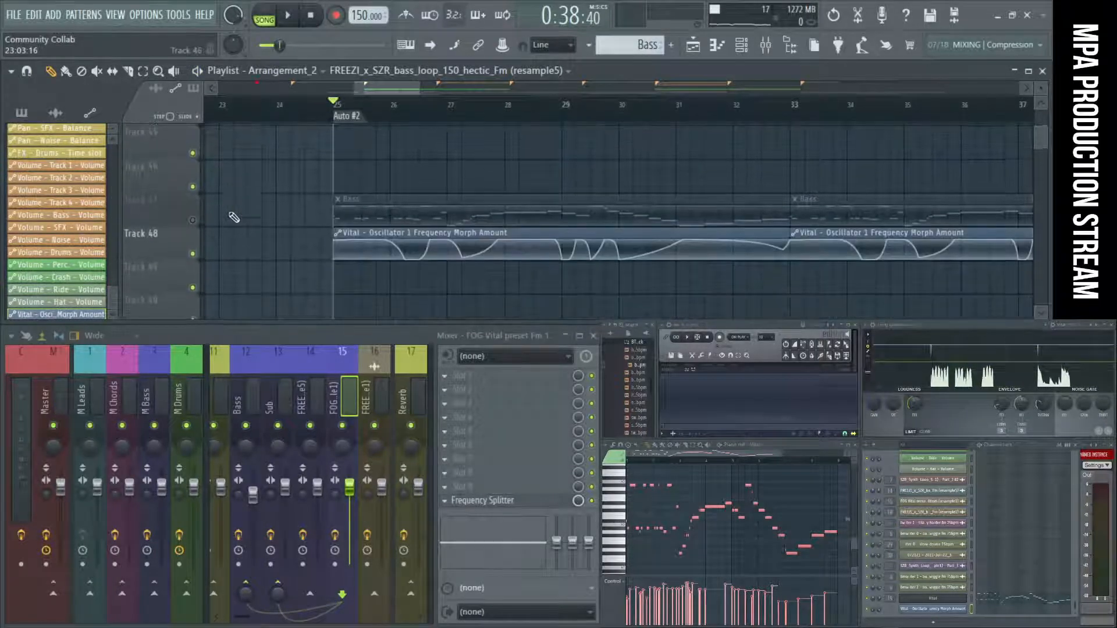
# Group the morph amount track with the Bass track above it and move the group directly below Track 38.
pyautogui.rightClick(174, 228)
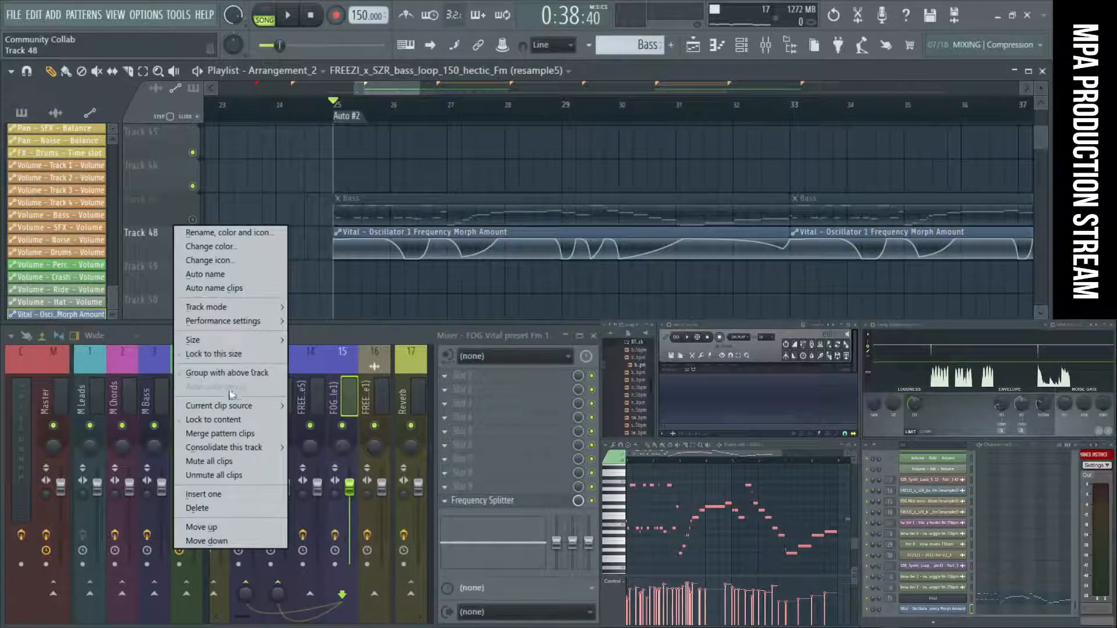
pyautogui.click(261, 373)
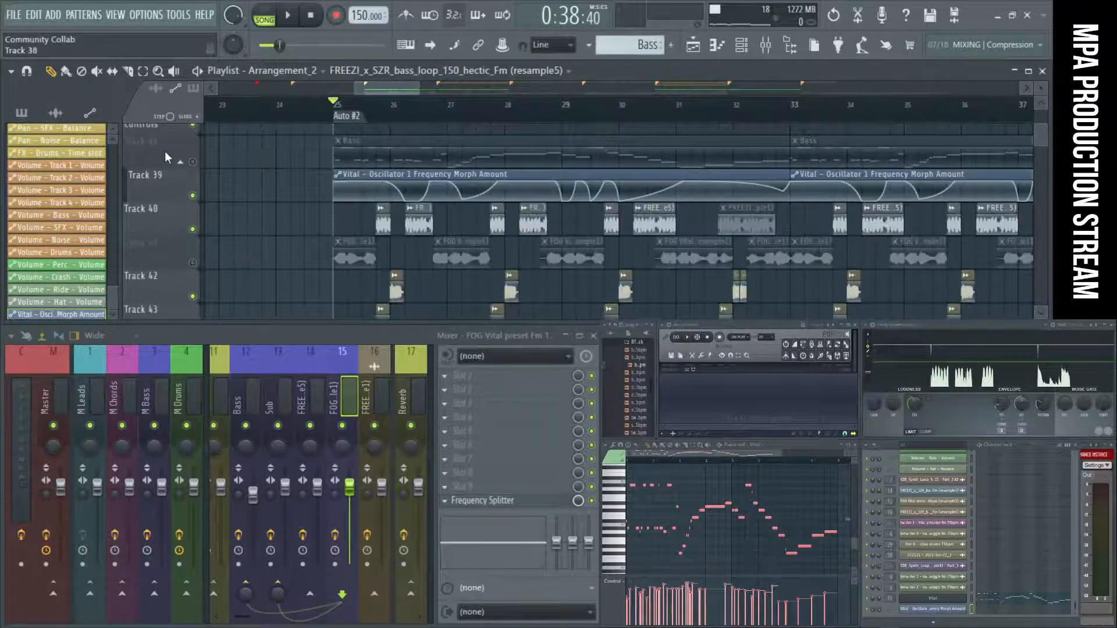
pyautogui.moveTo(165, 151); pyautogui.dragTo(158, 185)
pyautogui.scroll(-3, 399, 219)
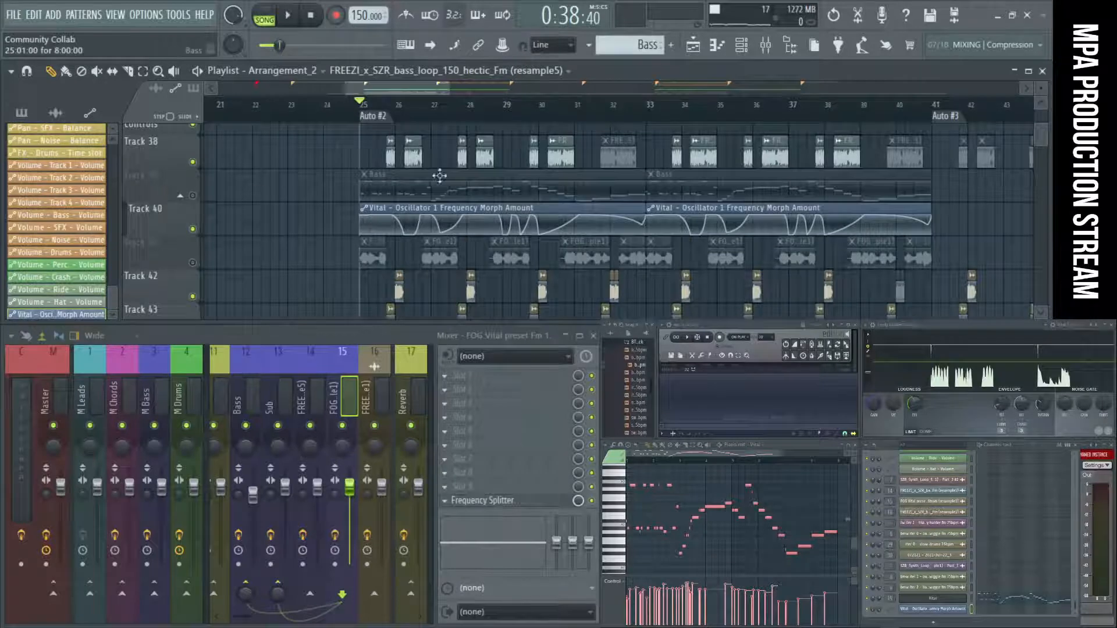
# Move the FOG Vital sample track above the Bass track and slice the Bass clip to match its samples up to bar 30.
pyautogui.scroll(4, 341, 197)
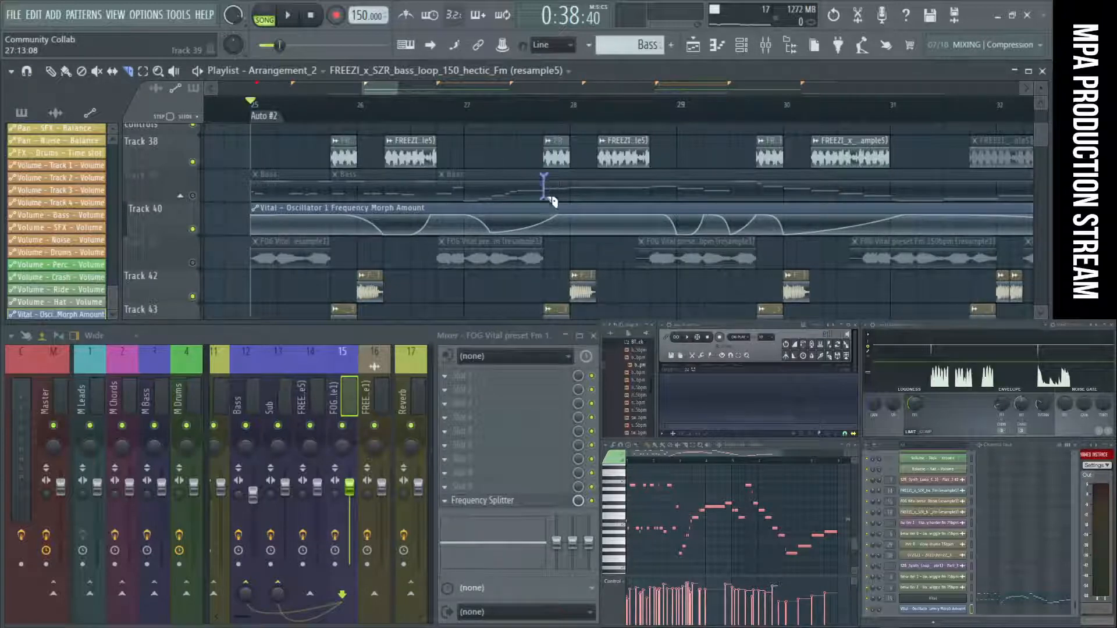
pyautogui.moveTo(184, 257); pyautogui.dragTo(172, 185)
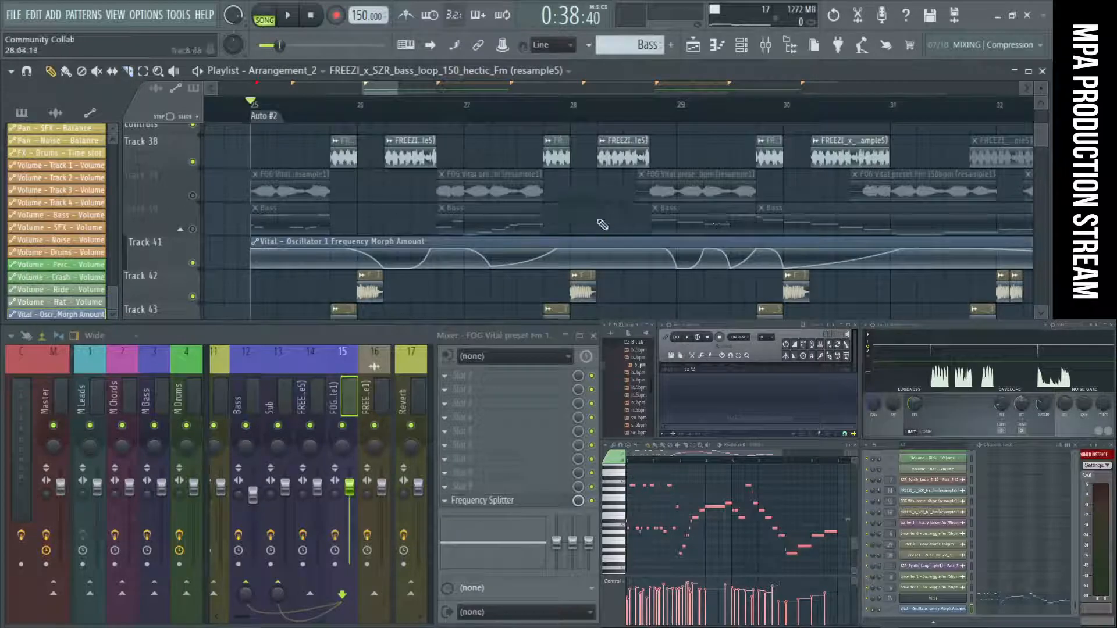
pyautogui.click(866, 208)
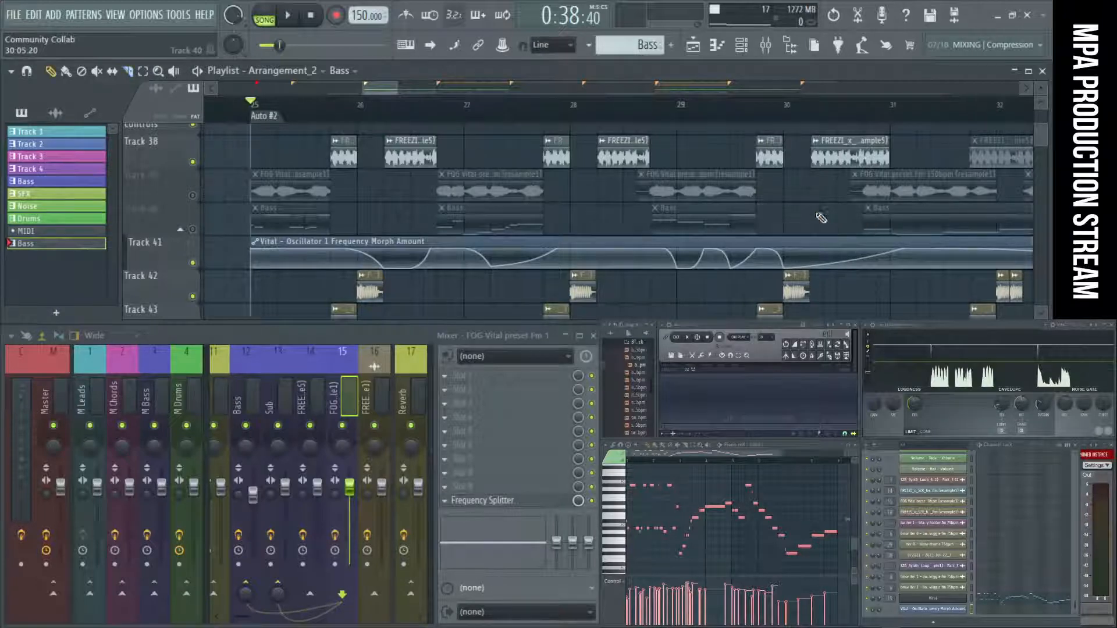
# Slice the Bass clip between bars 30 and 33 and remove the gap to match the FOG Vital samples.
pyautogui.scroll(-2, 663, 226)
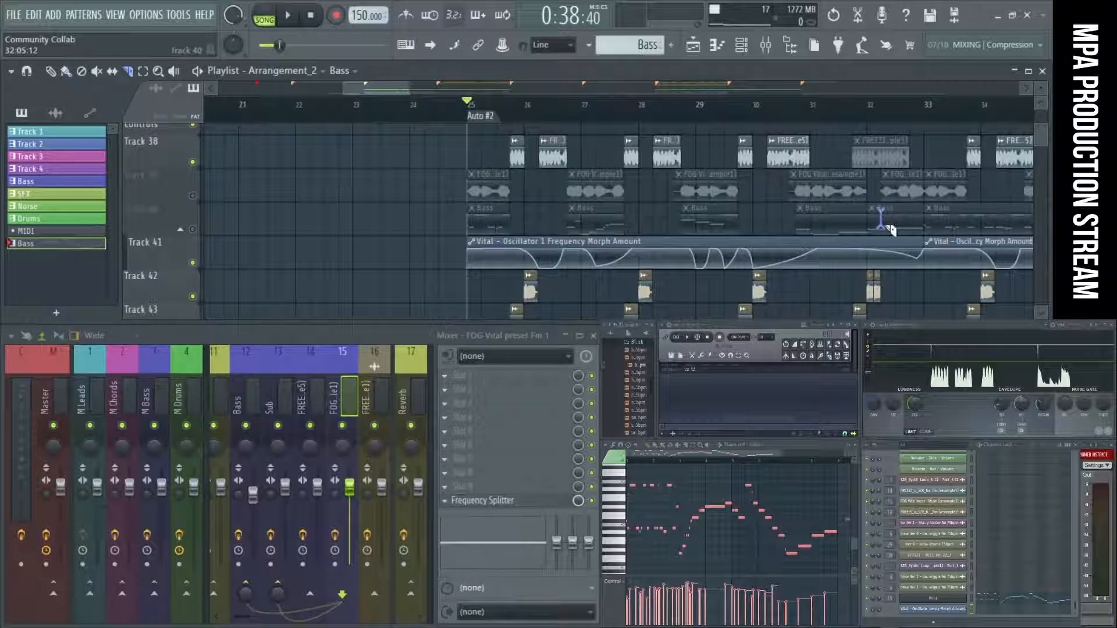
pyautogui.scroll(2, 927, 226)
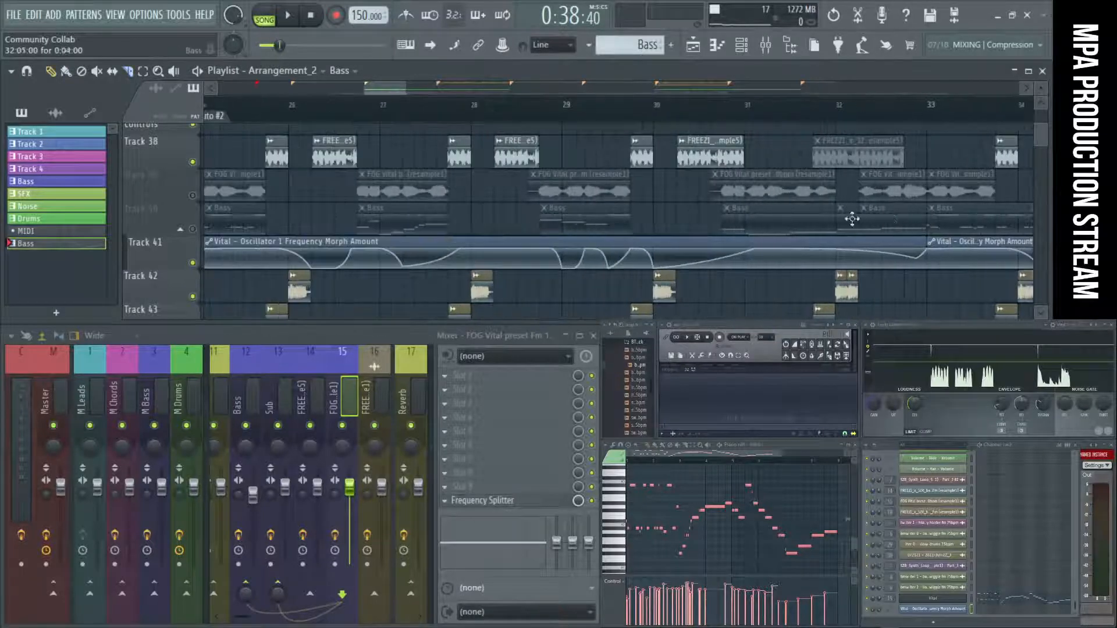
pyautogui.scroll(-1, 716, 219)
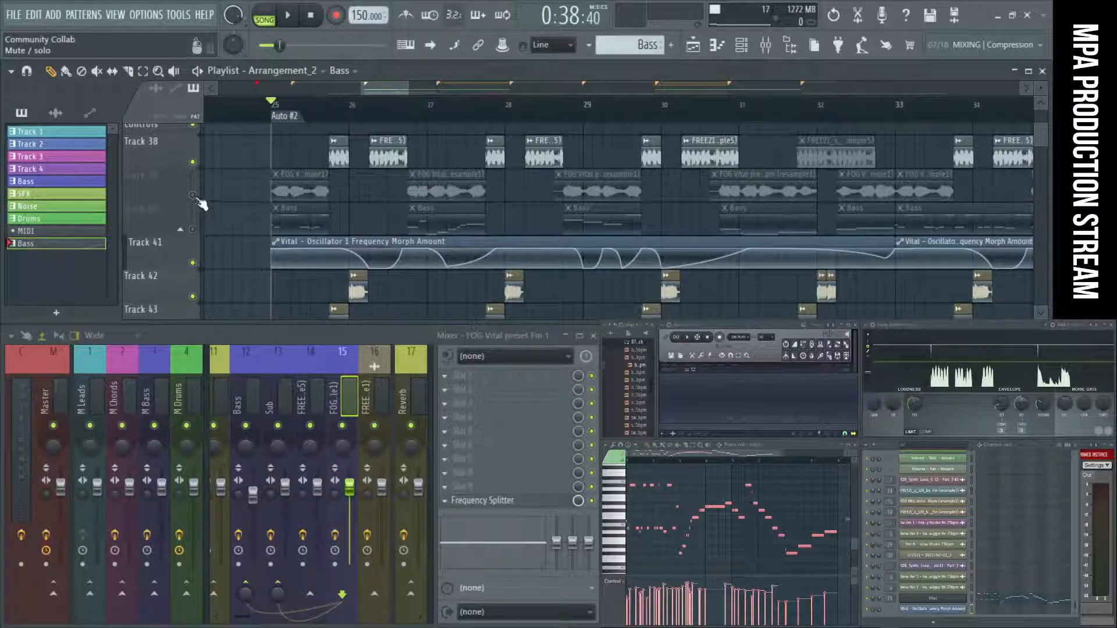
# Unmute Track 40 and play the arrangement looped over bars 25 to 33.
pyautogui.click(194, 230)
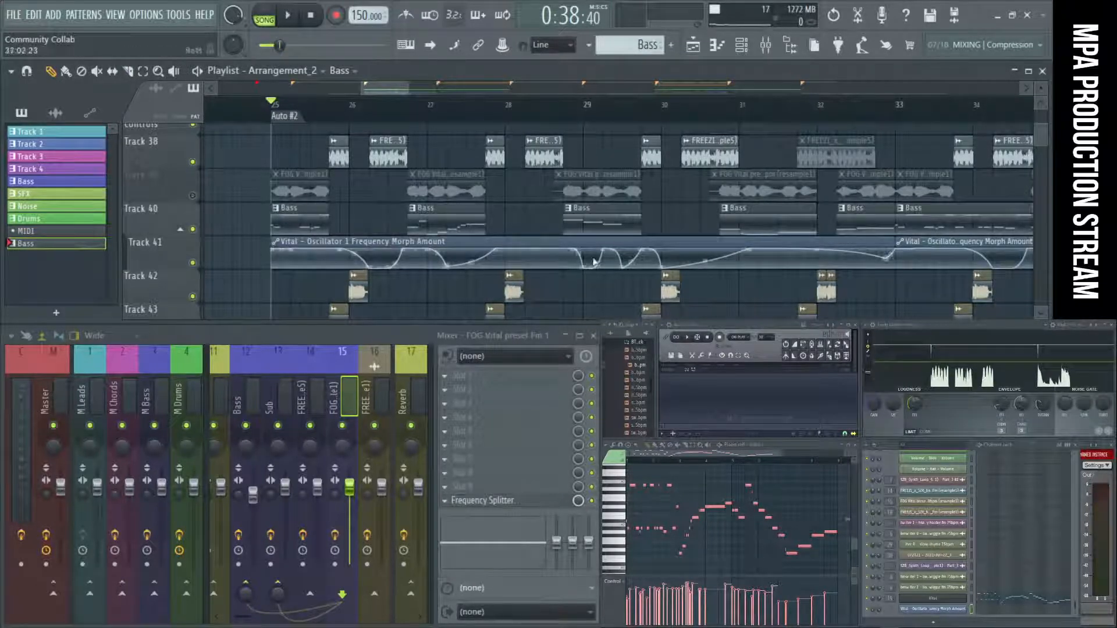
pyautogui.scroll(-2, 804, 216)
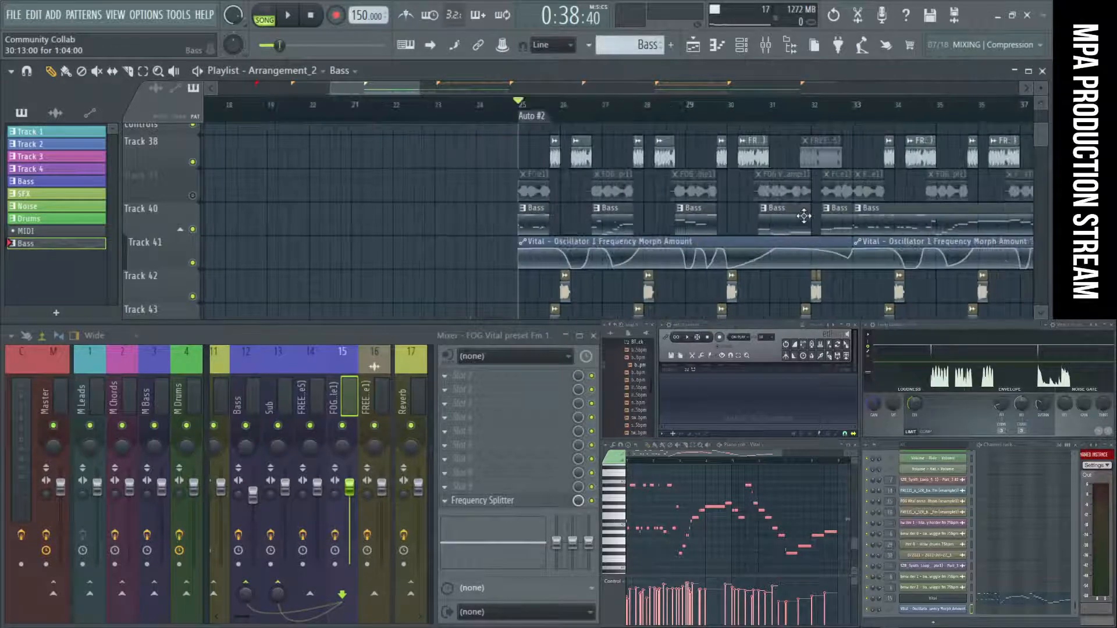
pyautogui.moveTo(541, 113); pyautogui.dragTo(854, 124)
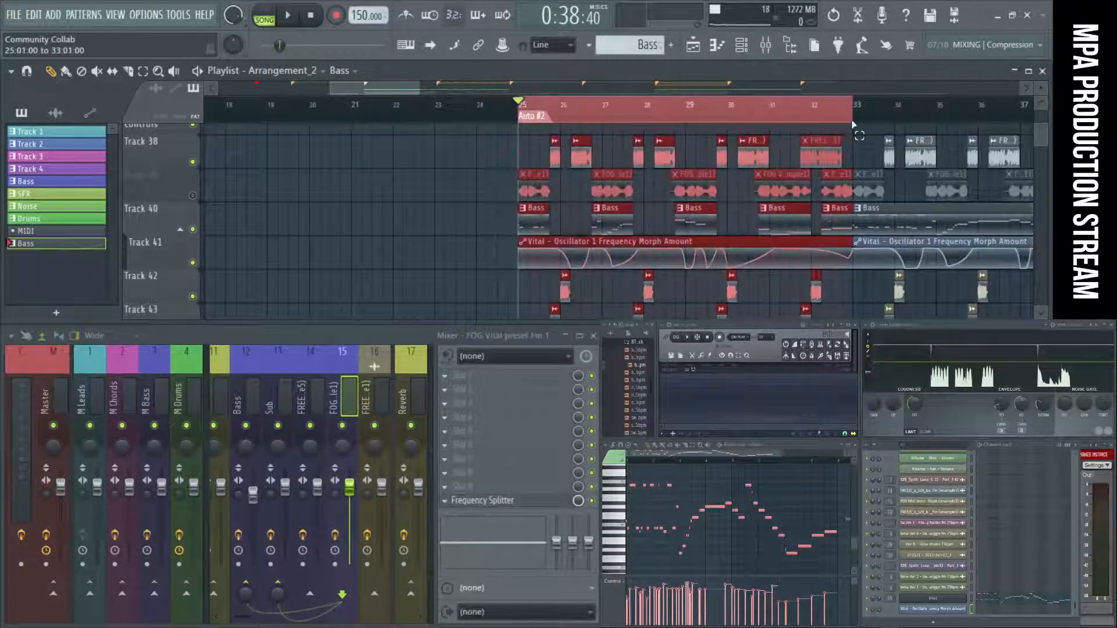
pyautogui.scroll(-1, 404, 199)
pyautogui.press('space')
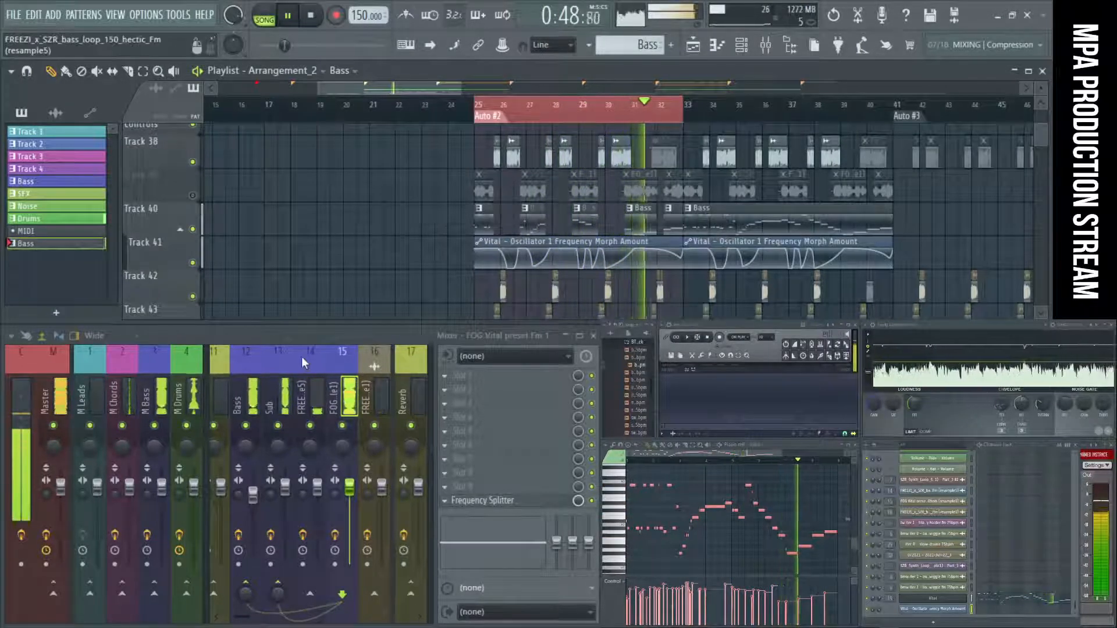
# Try resetting the volume of the Track 4 mixer channel, audition the loop, and lower the fader again.
pyautogui.scroll(-2, 302, 358)
pyautogui.scroll(-1, 302, 357)
pyautogui.scroll(9, 292, 365)
pyautogui.press('space')
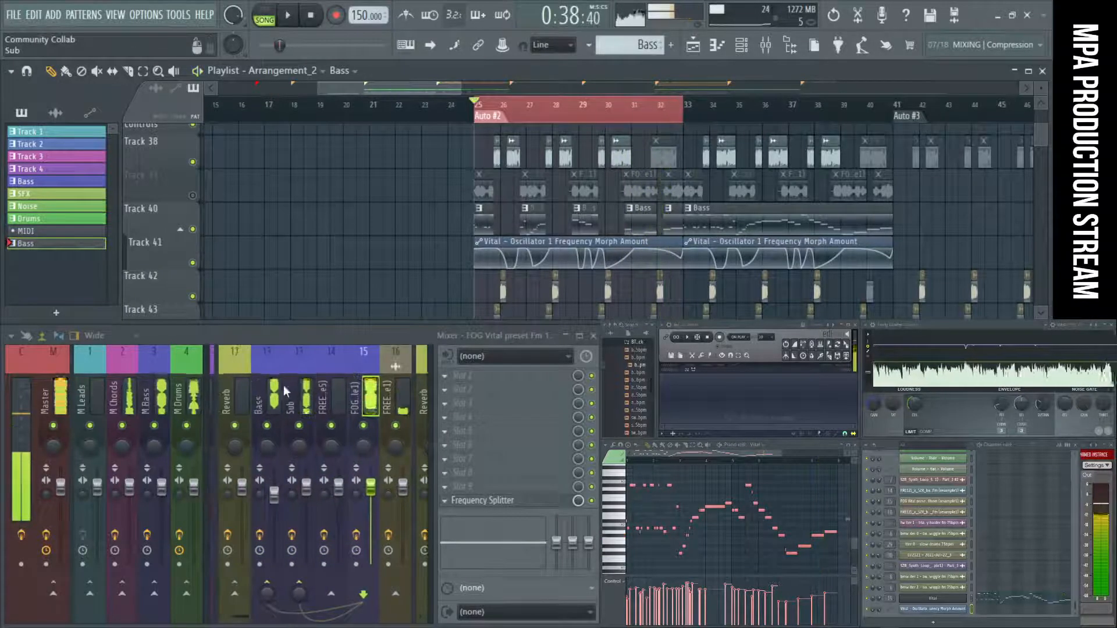
pyautogui.click(392, 384)
pyautogui.rightClick(406, 503)
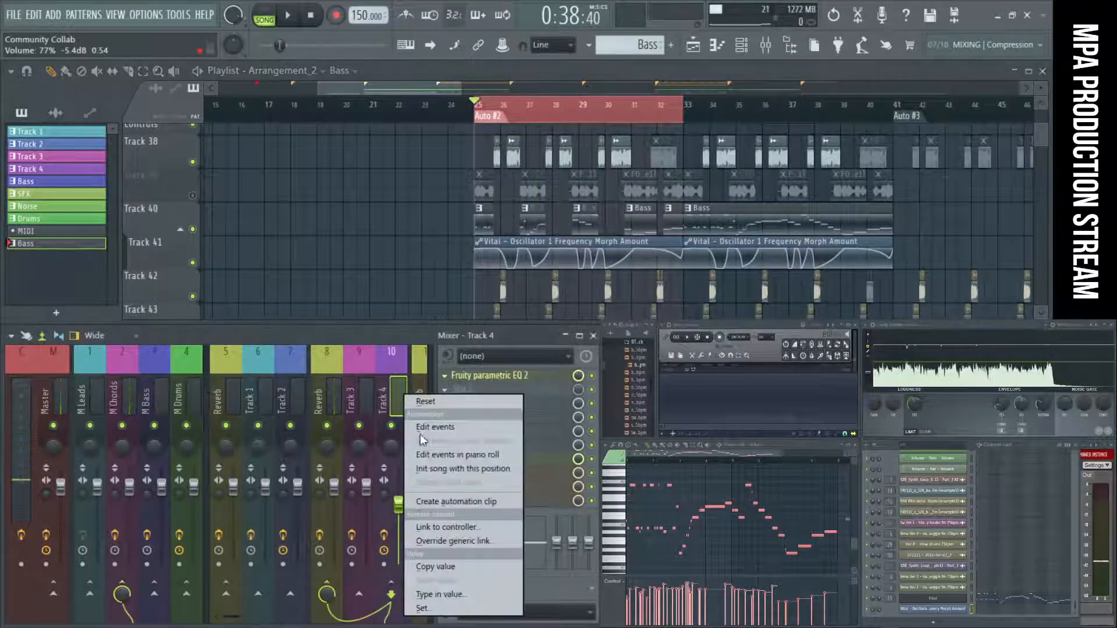
pyautogui.click(419, 402)
pyautogui.press('space')
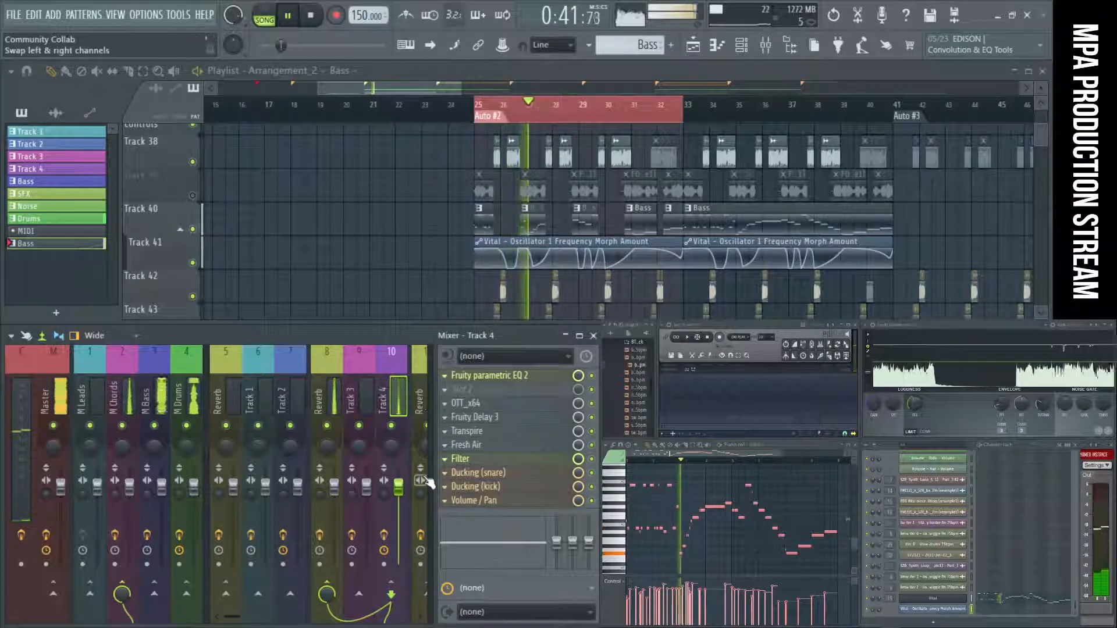
pyautogui.moveTo(398, 487); pyautogui.dragTo(408, 504)
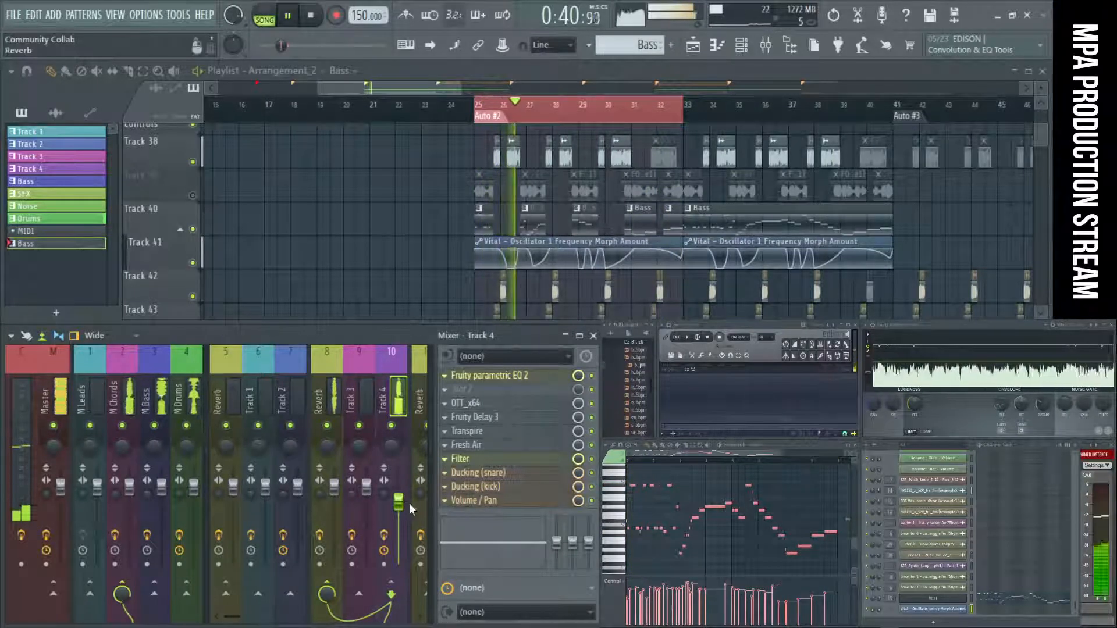
pyautogui.press('space')
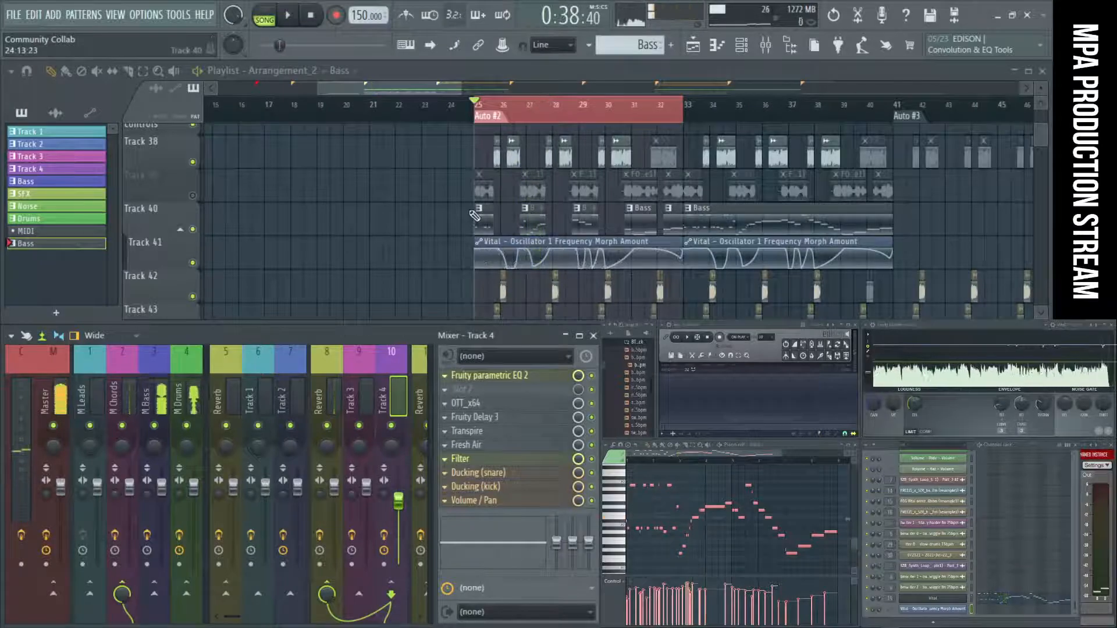
# Mute the sample clips on Tracks 42 and 43 and audition the loop from bar 25.
pyautogui.scroll(3, 466, 207)
pyautogui.scroll(-3, 467, 207)
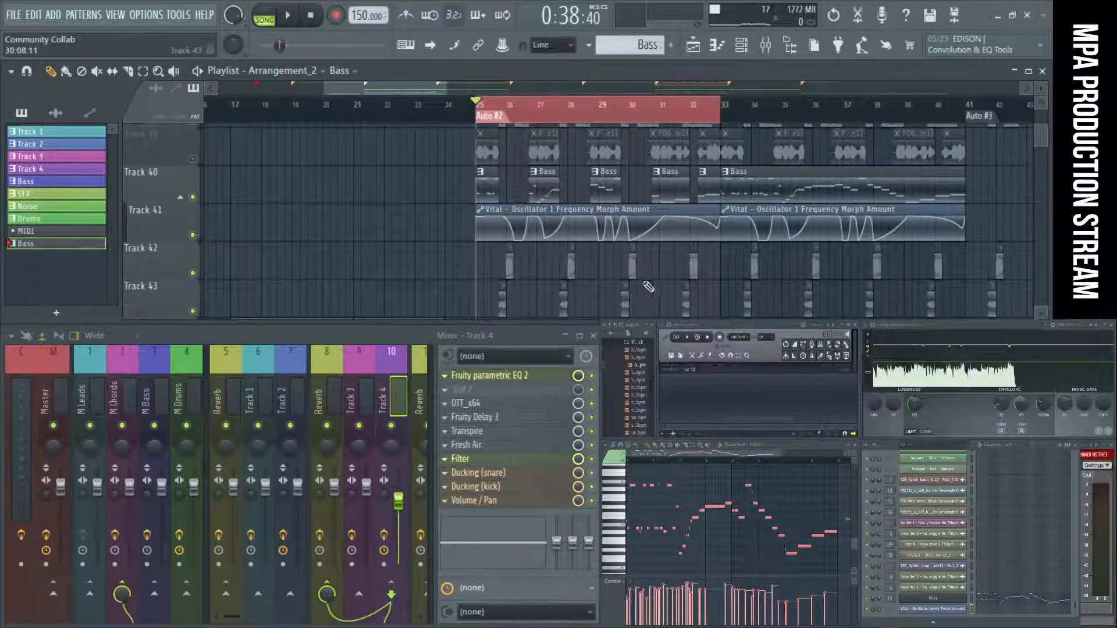
pyautogui.scroll(-1, 648, 286)
pyautogui.press('space')
pyautogui.scroll(3, 569, 250)
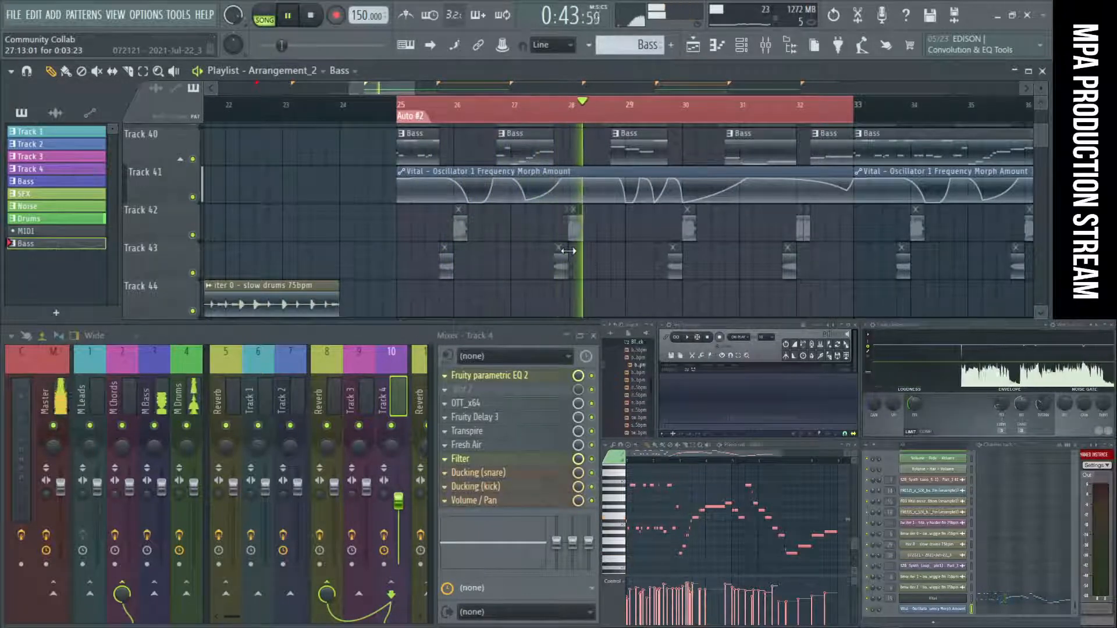
pyautogui.scroll(3, 568, 251)
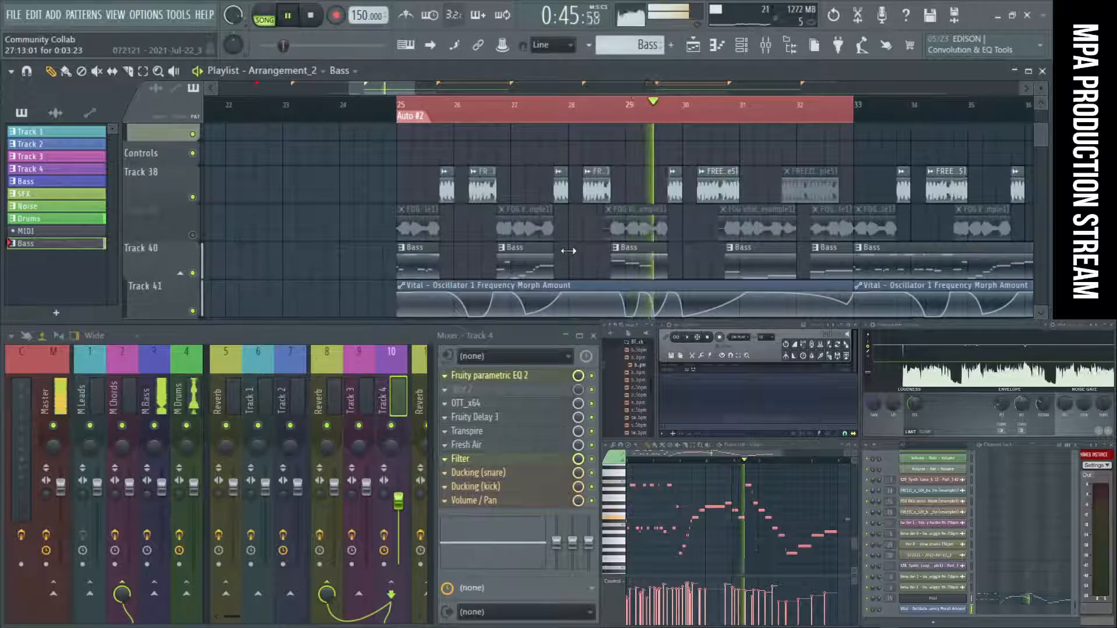
pyautogui.hscroll(3, 380, 372)
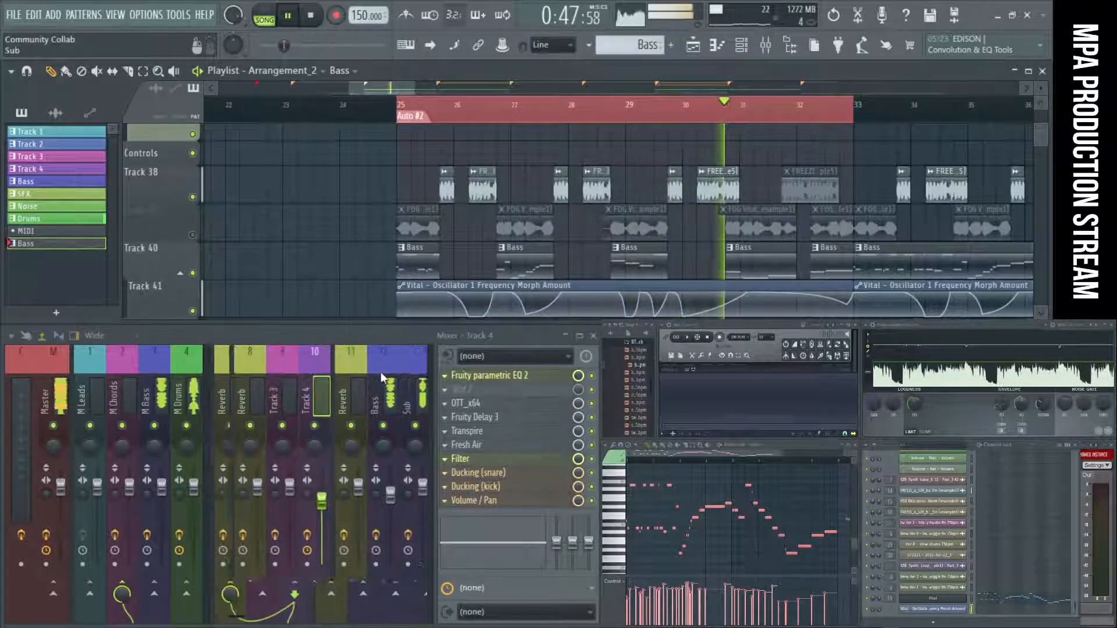
pyautogui.hscroll(-2, 380, 372)
pyautogui.scroll(-1, 527, 226)
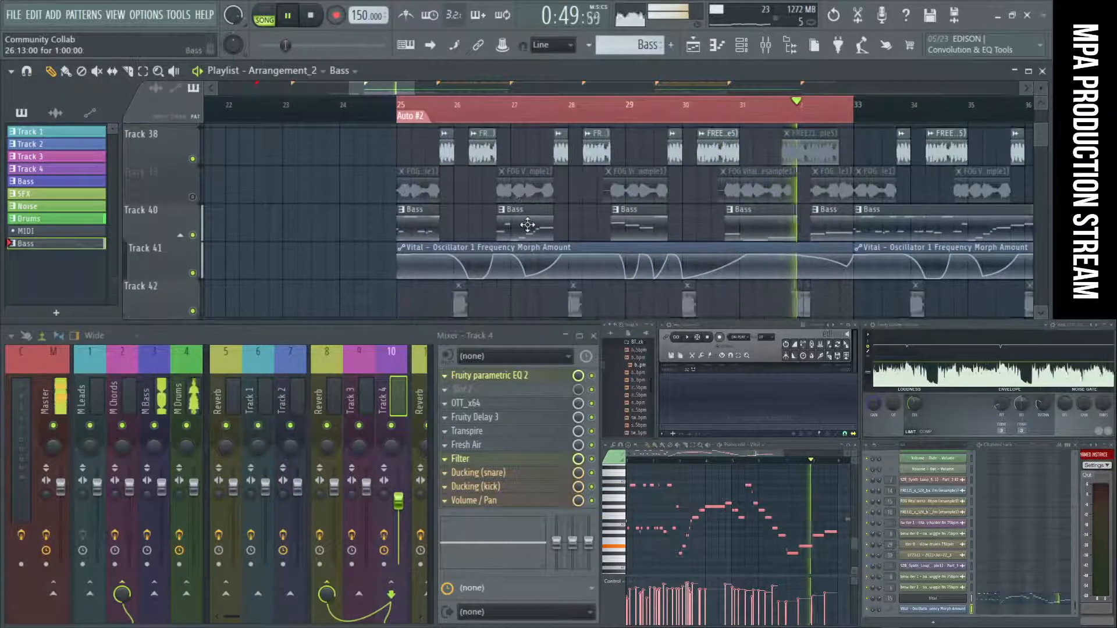
# Try extending the first FREEZI clip on Track 38 over the following gap and deleting the clip after bar 28, auditioning the loop.
pyautogui.press('space')
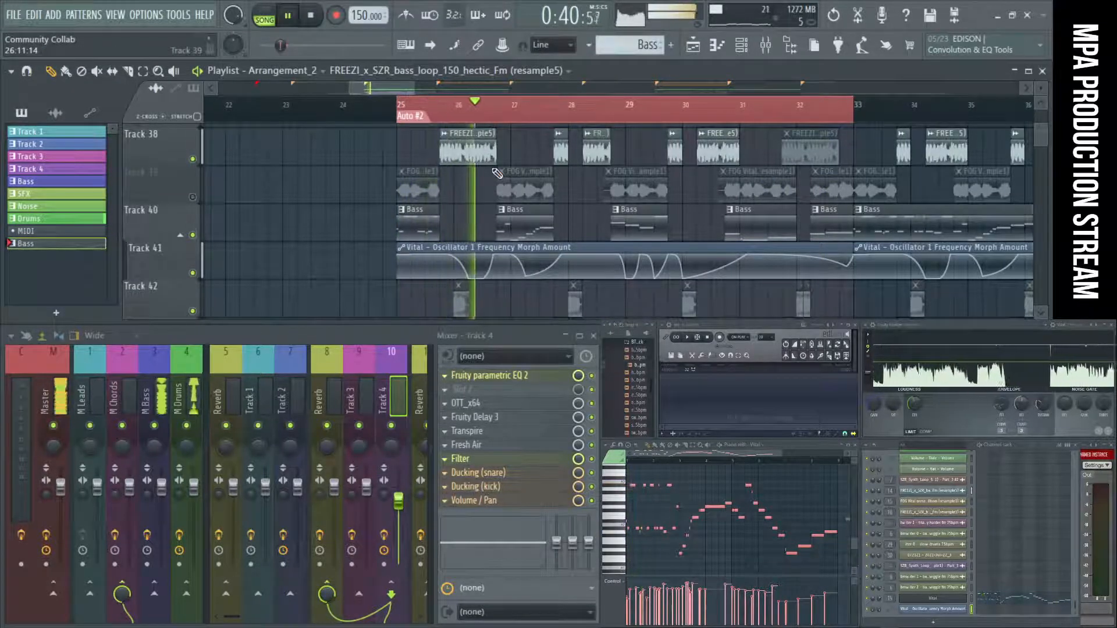
pyautogui.rightClick(588, 152)
pyautogui.press('space')
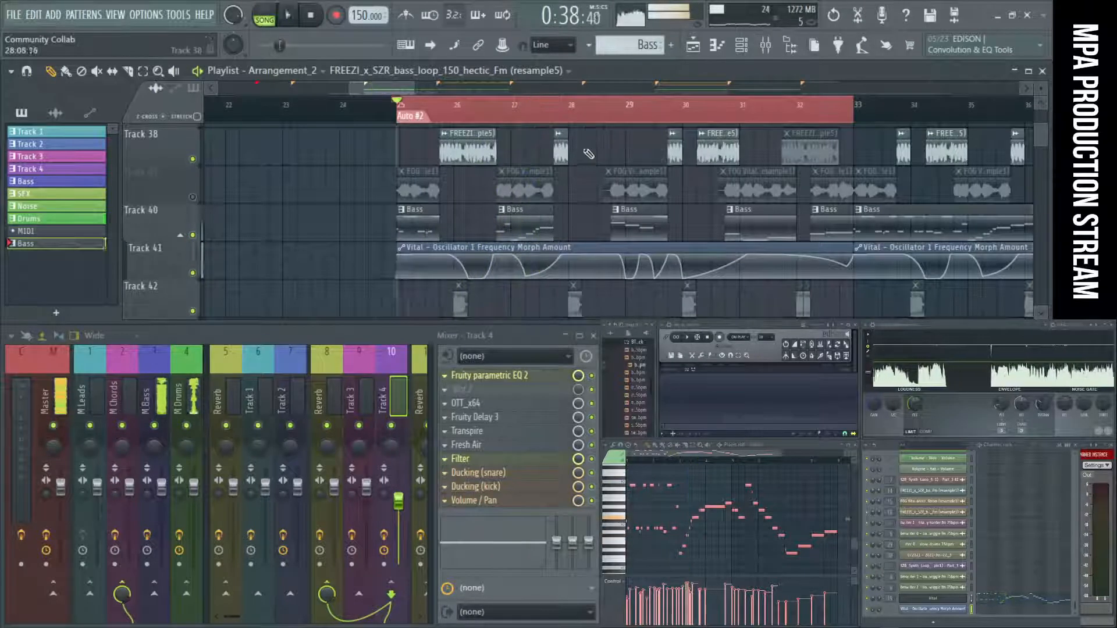
pyautogui.press('space')
pyautogui.moveTo(568, 146); pyautogui.dragTo(611, 149)
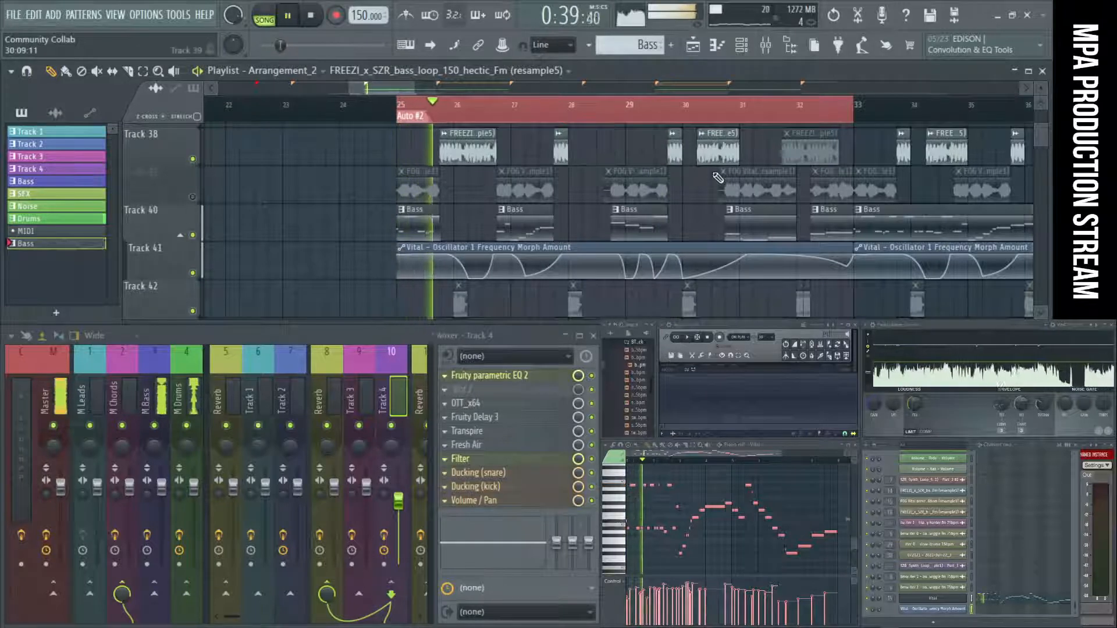
pyautogui.press('space')
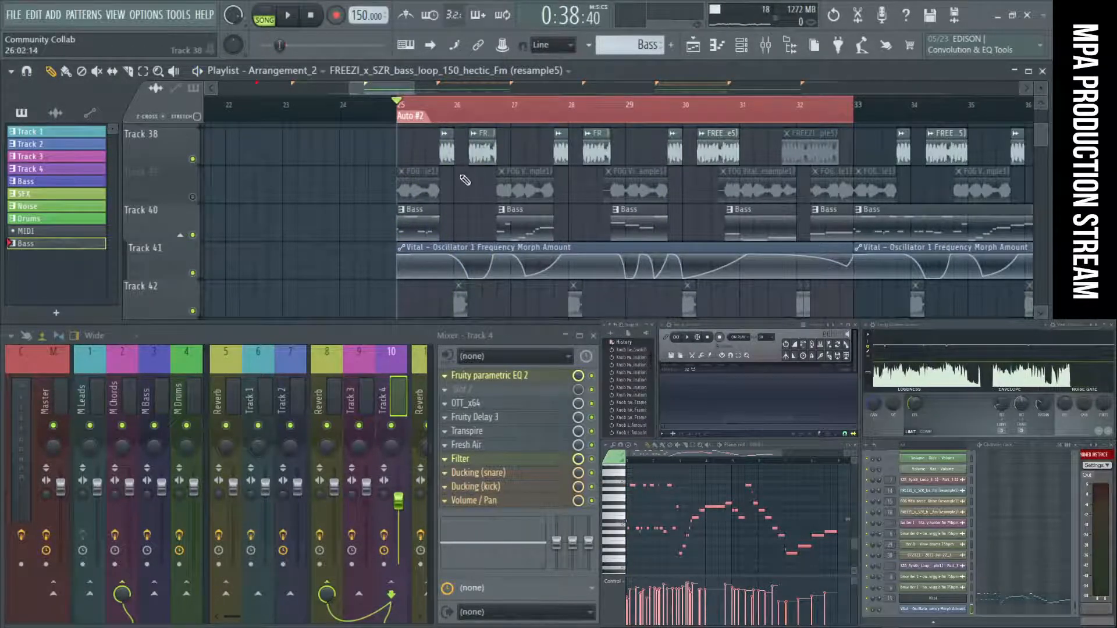
# Place a "bmw iter 0 - bass melody wiggle fm 75bpm" clip on Track 1 from bar 26 to bar 33.
pyautogui.keyDown('ctrl'); pyautogui.scroll(3, 495, 211); pyautogui.keyUp('ctrl')
pyautogui.scroll(10, 495, 212)
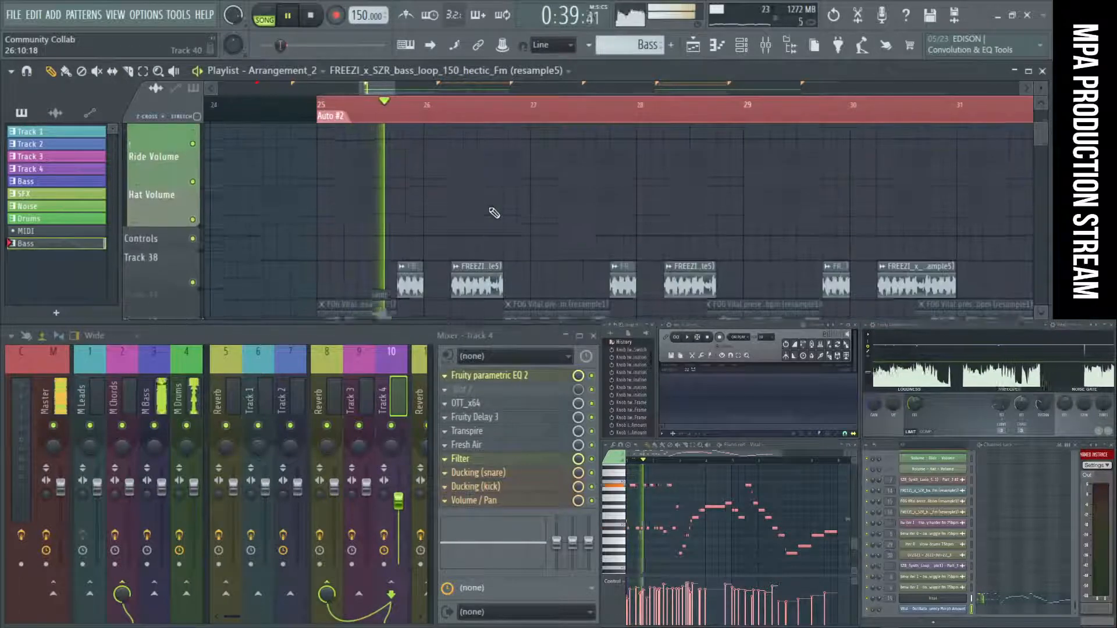
pyautogui.press('space')
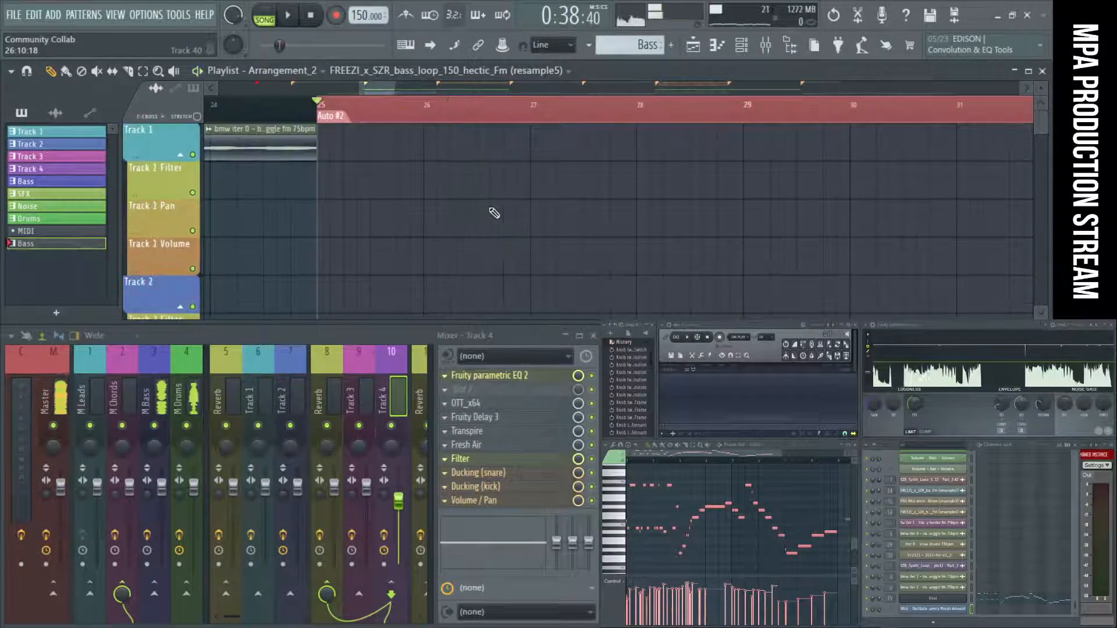
pyautogui.scroll(5, 494, 213)
pyautogui.keyDown('ctrl'); pyautogui.scroll(-3, 494, 213); pyautogui.keyUp('ctrl')
pyautogui.keyDown('ctrl'); pyautogui.scroll(-6, 494, 213); pyautogui.keyUp('ctrl')
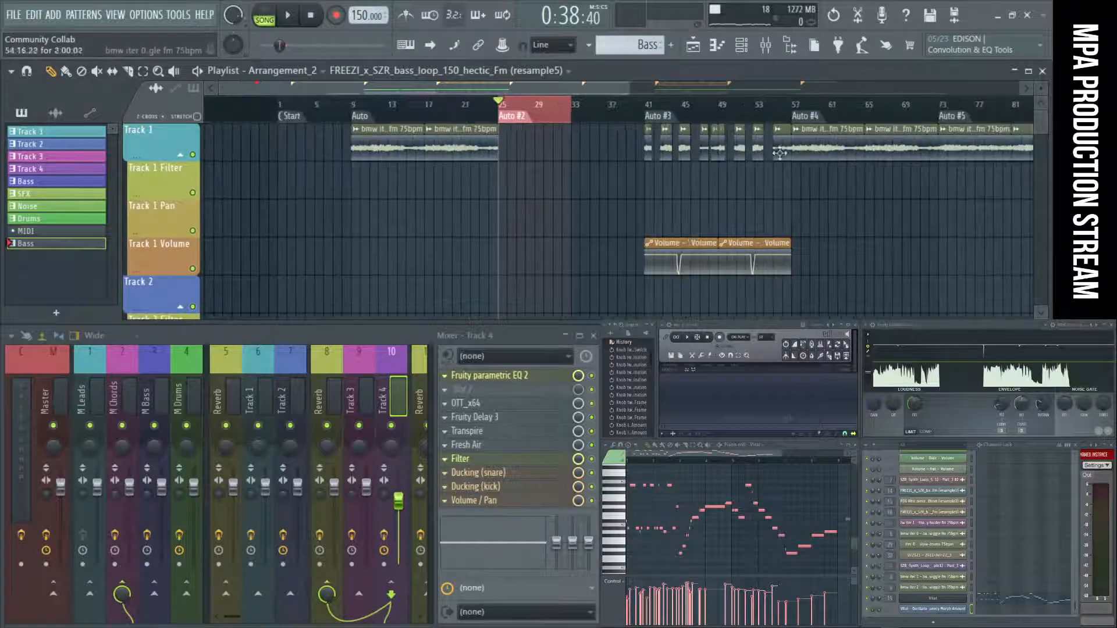
pyautogui.keyDown('ctrl'); pyautogui.scroll(6, 554, 146); pyautogui.keyUp('ctrl')
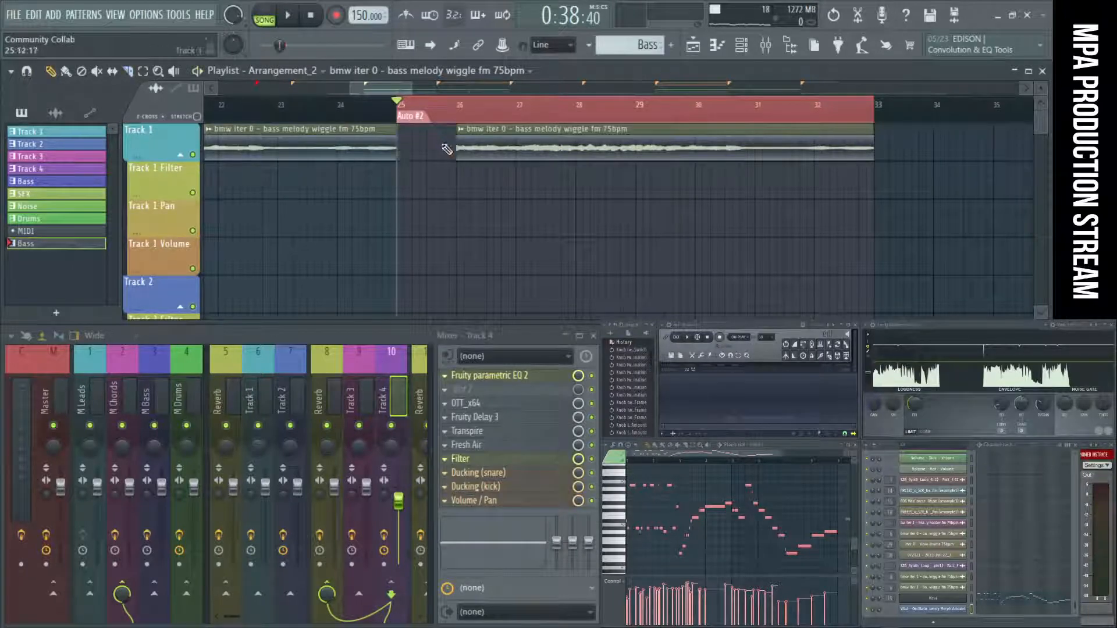
# Audition the new bass melody wiggle clip on Track 1, slice it just after bar 26, and delete the remainder.
pyautogui.press('space')
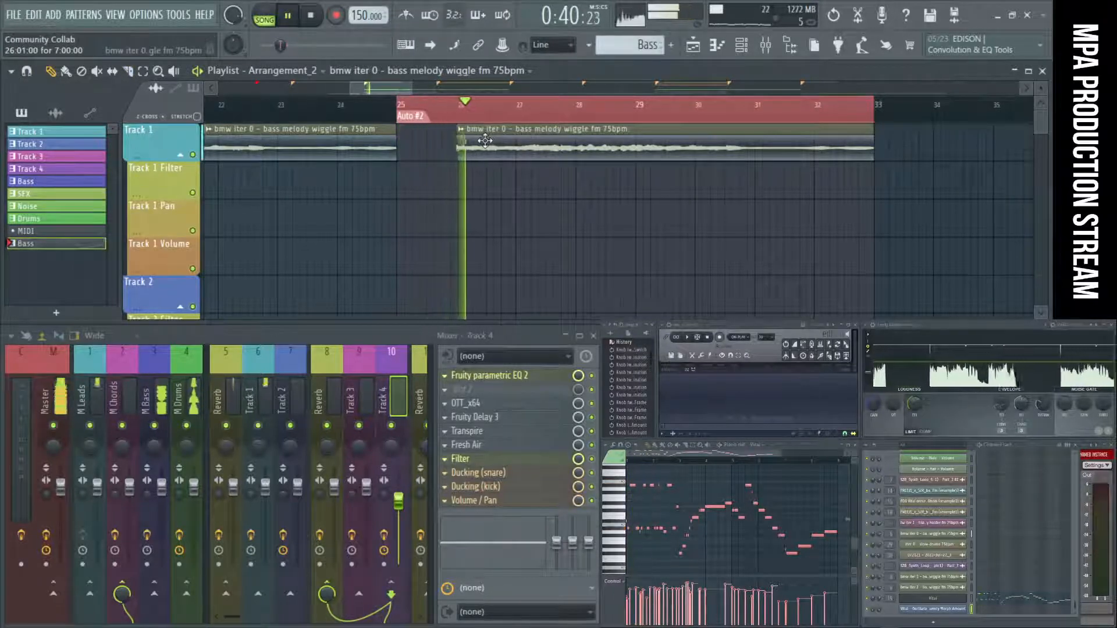
pyautogui.press('space')
pyautogui.press('space')
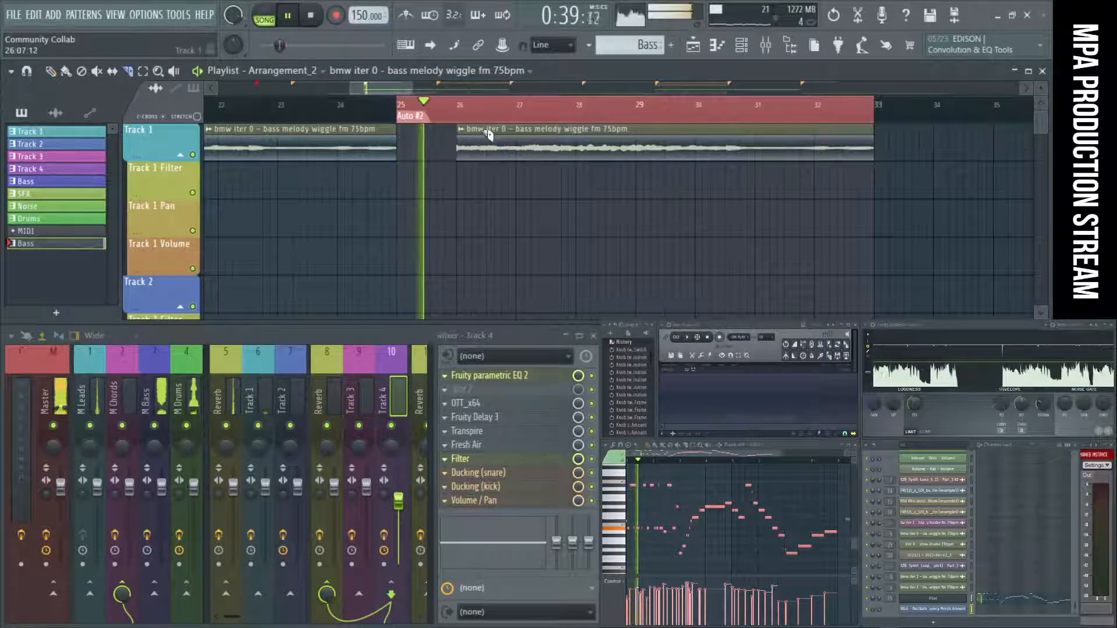
pyautogui.press('space')
pyautogui.rightClick(527, 149)
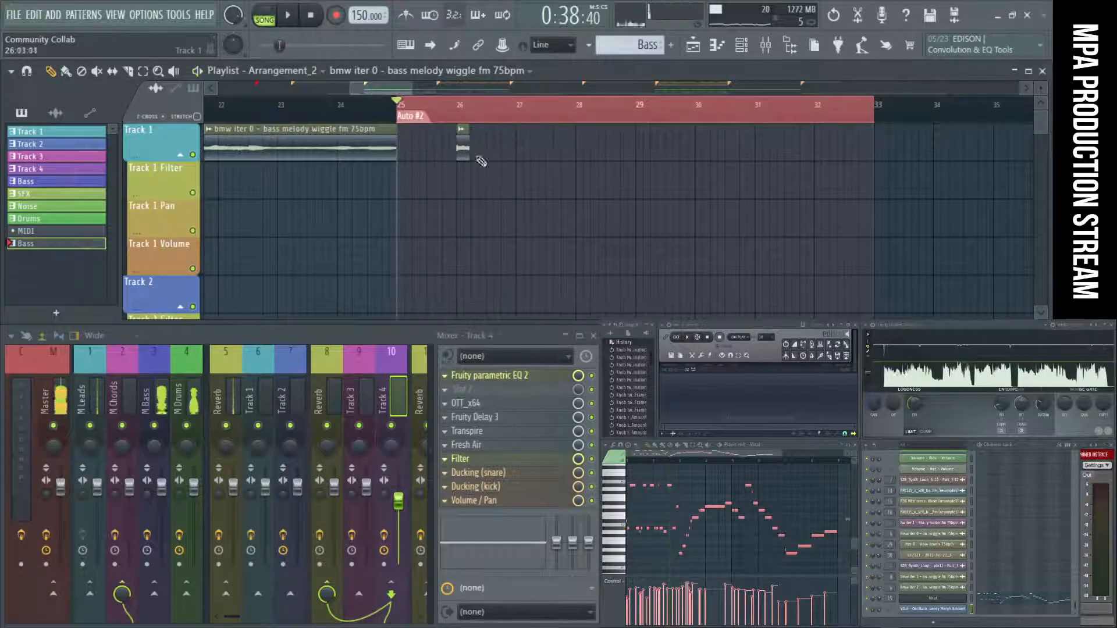
# Play the loop and unmute Track 45 with its "tw iter 1 - triangle wavy harder fm 75bpm" clip at bar 25.
pyautogui.press('space')
pyautogui.scroll(-8, 482, 166)
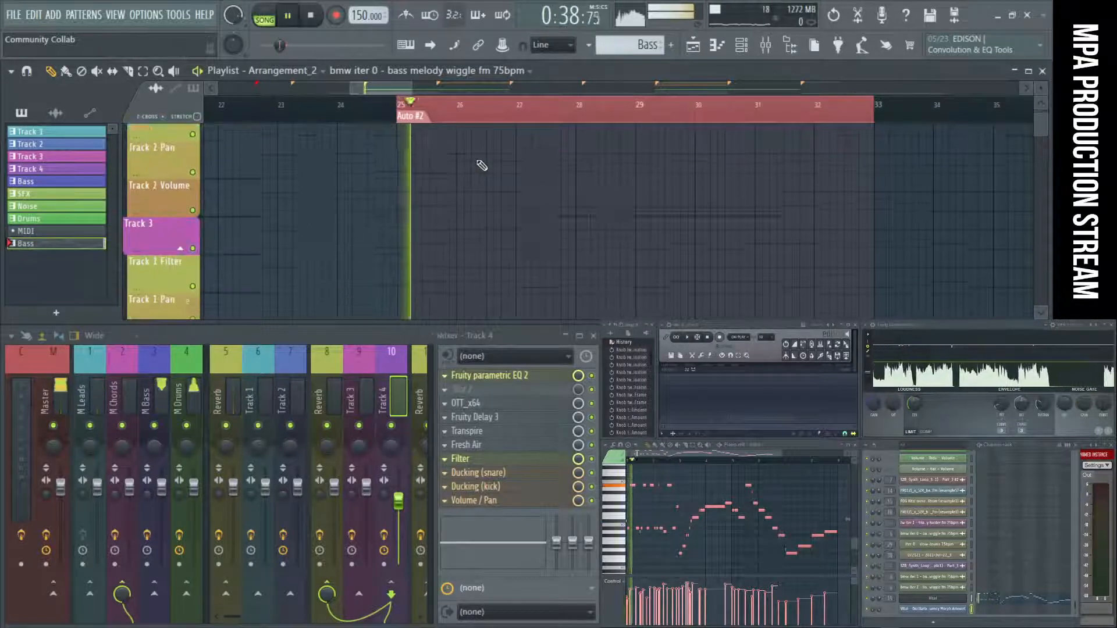
pyautogui.scroll(-10, 481, 166)
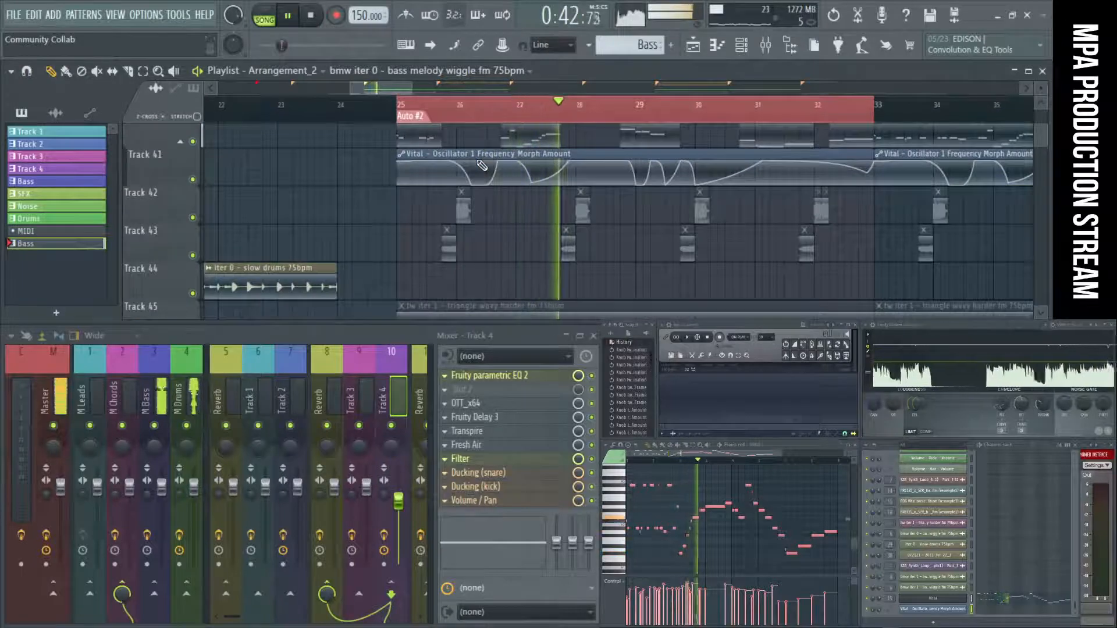
pyautogui.scroll(-3, 547, 222)
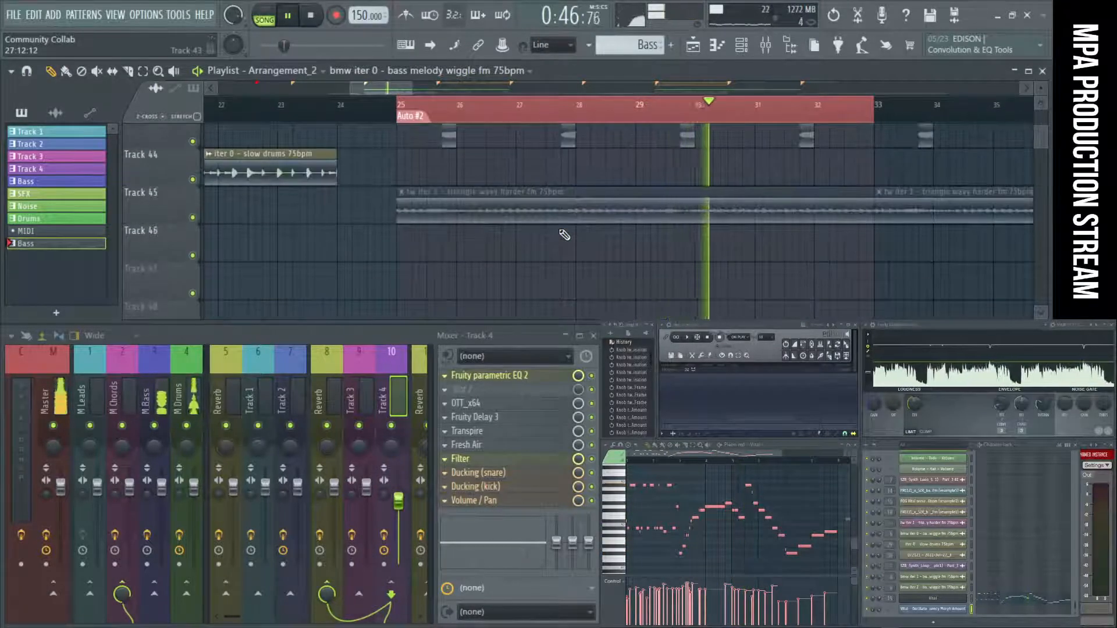
pyautogui.scroll(2, 563, 235)
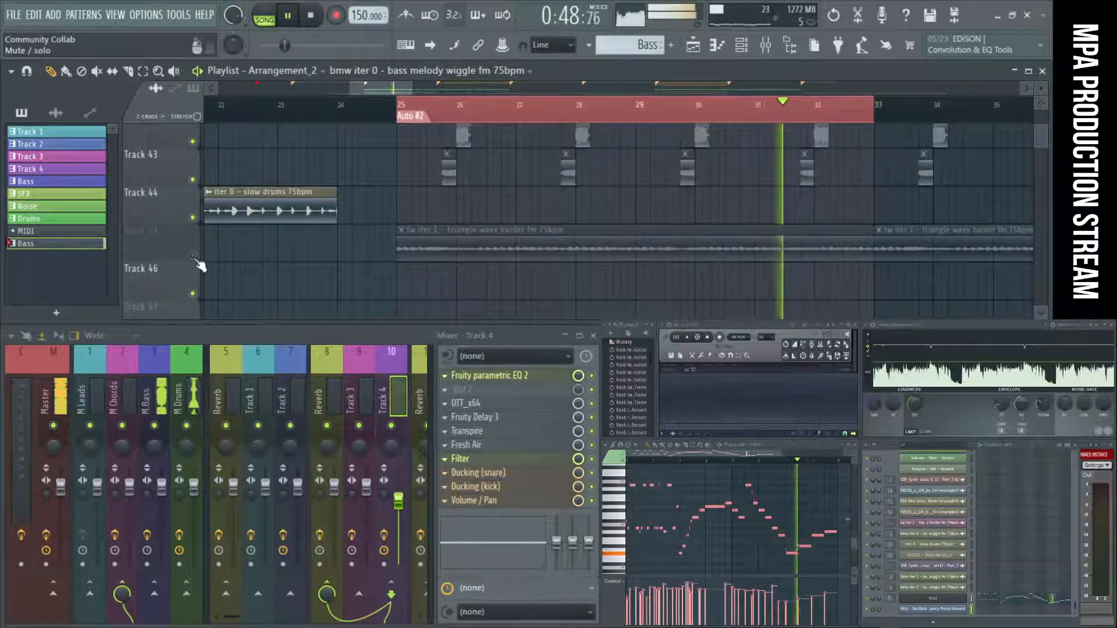
pyautogui.click(193, 255)
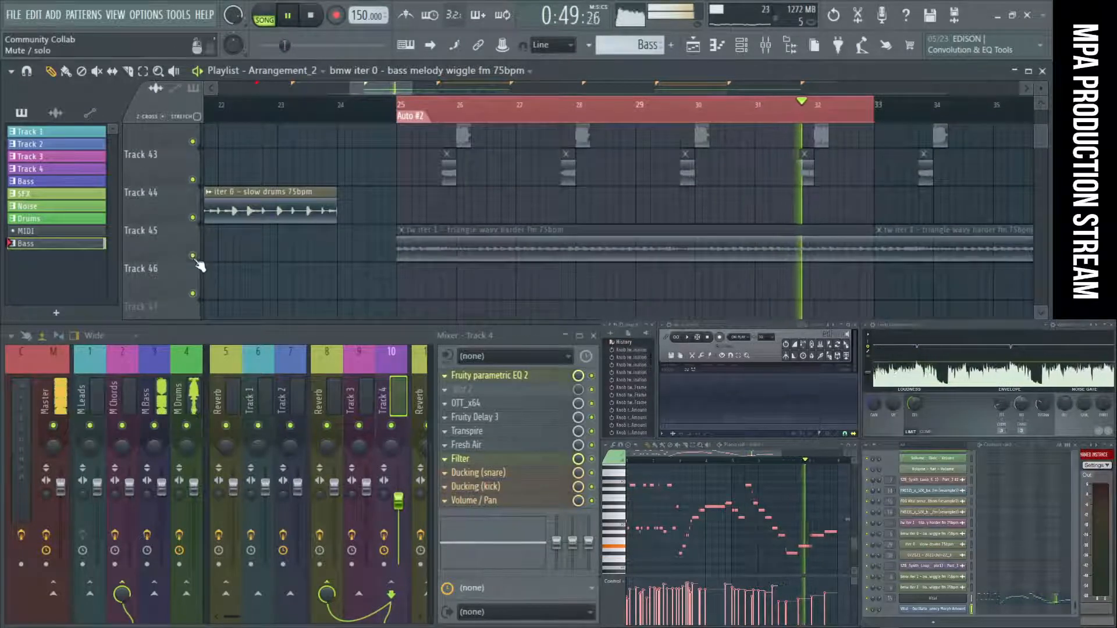
# Inspect the channel settings and mixer track assignment of the "tw iter 1 - triangle wavy harder fm 75bpm" sample, and stop playback.
pyautogui.click(463, 245)
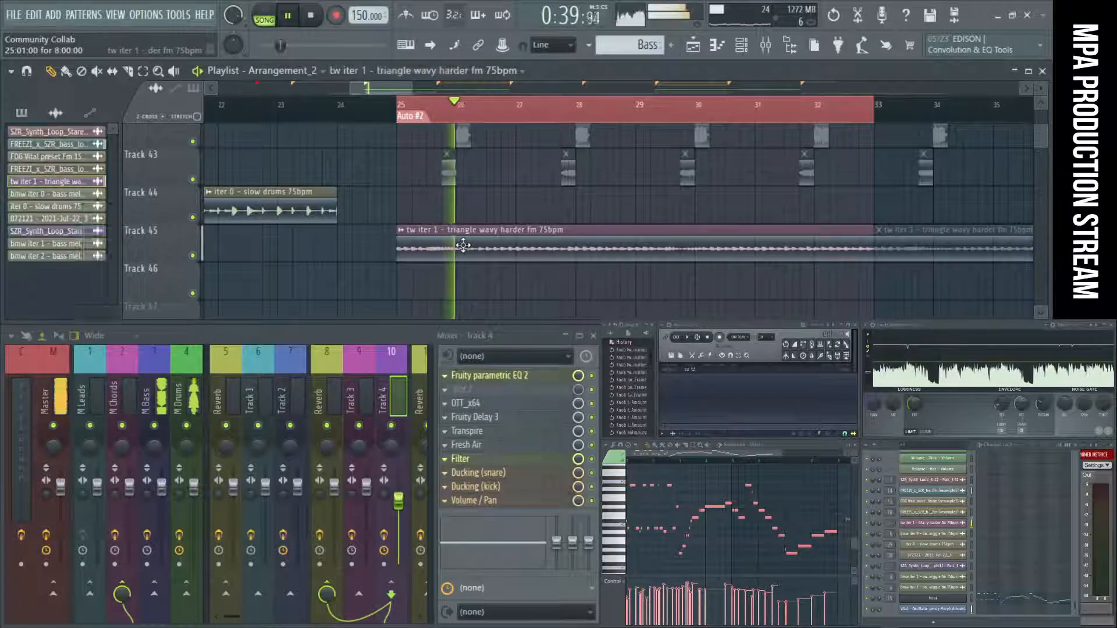
pyautogui.doubleClick(464, 245)
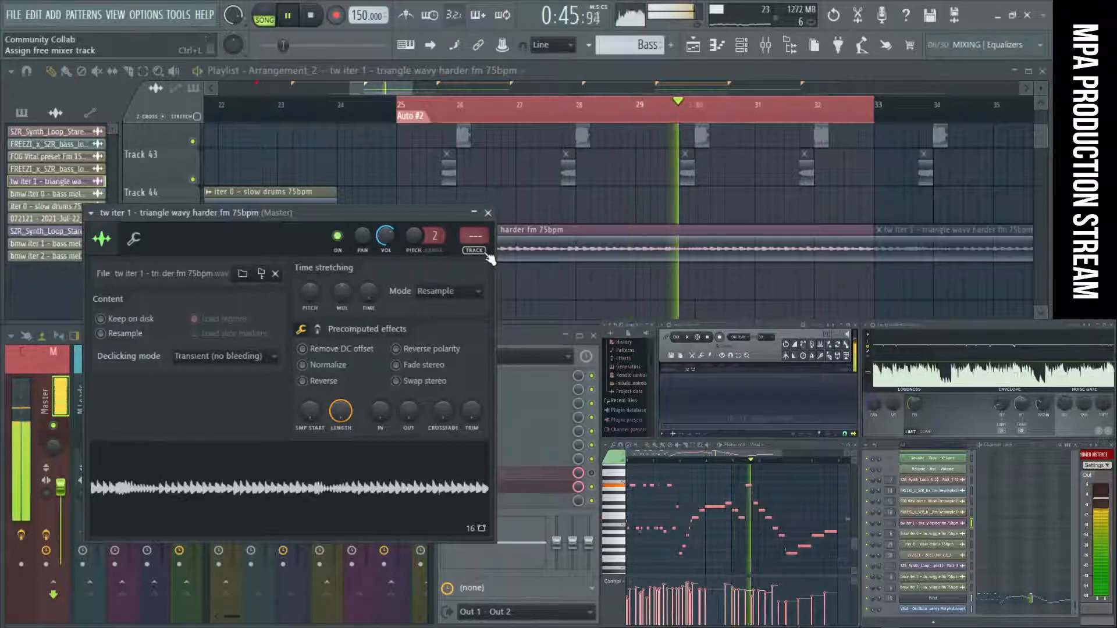
pyautogui.click(488, 213)
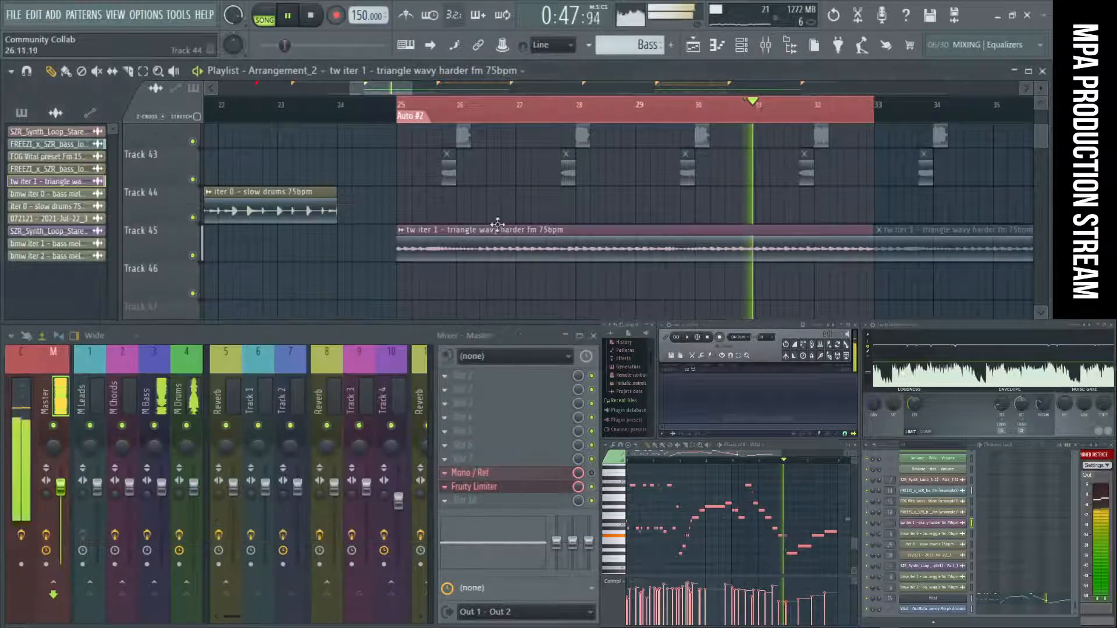
pyautogui.press('space')
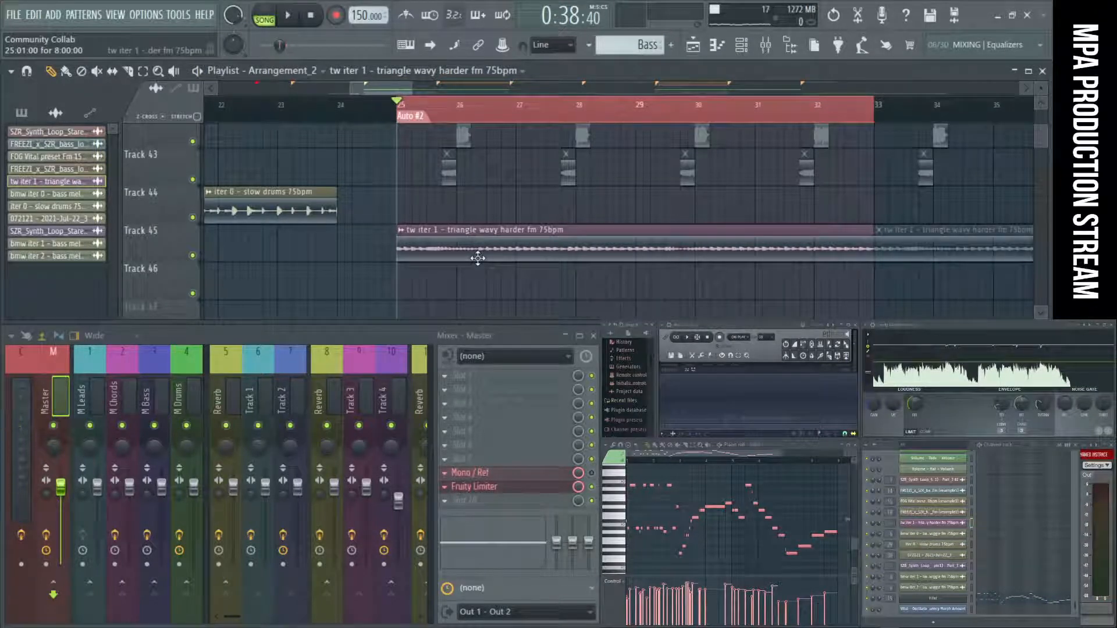
pyautogui.moveTo(514, 248); pyautogui.dragTo(506, 270)
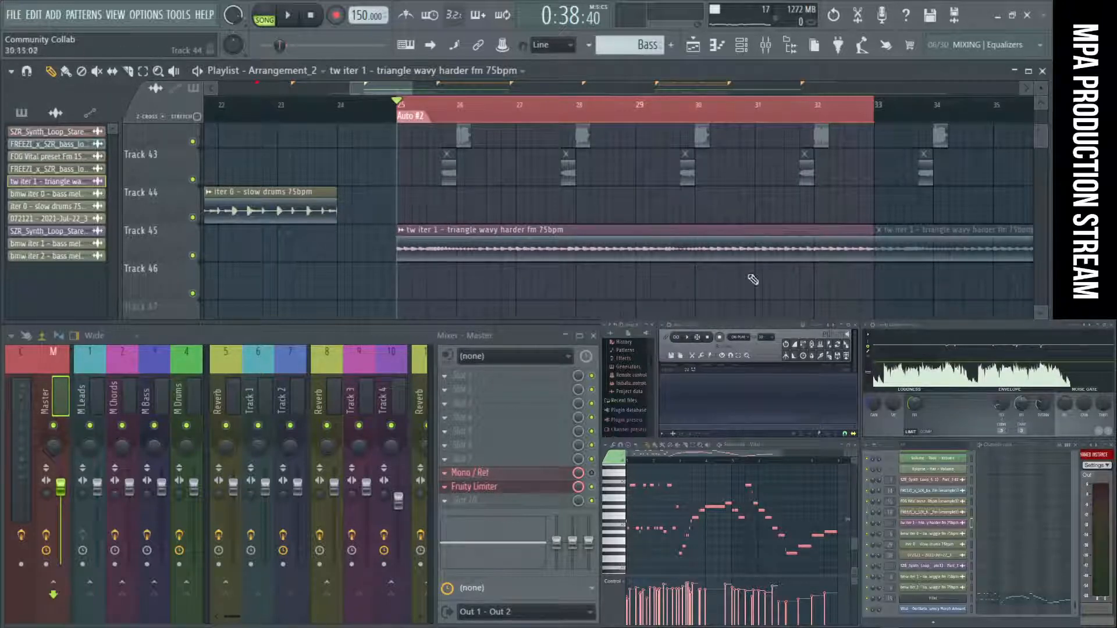
# Play and stop the loop, and route the "tw iter 1 - triangle wavy harder fm 75bpm" sample to mixer track 28.
pyautogui.press('space')
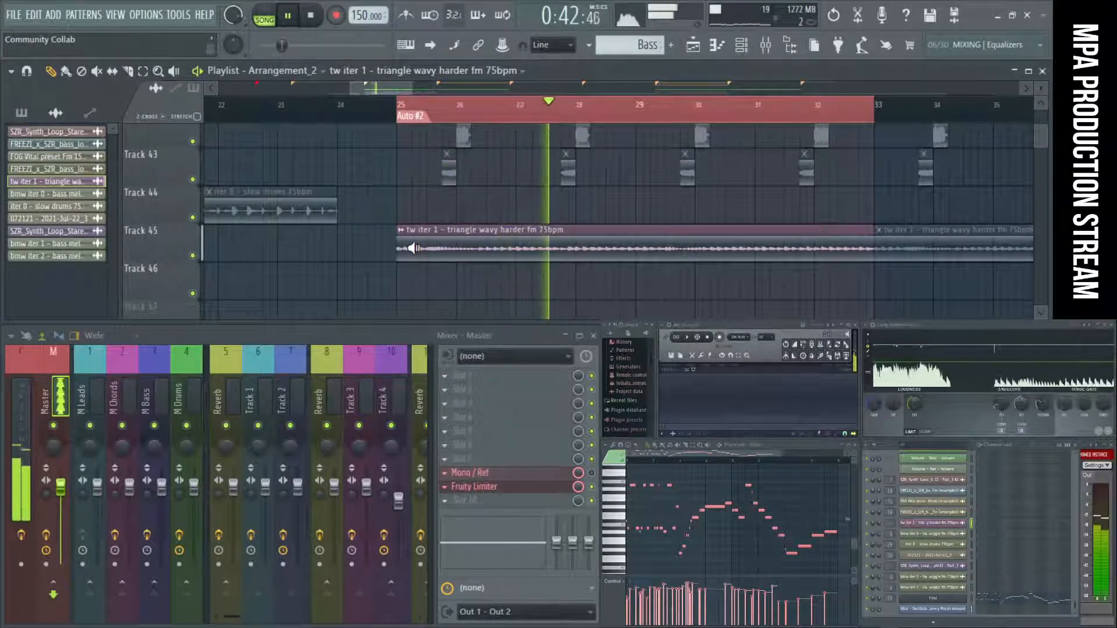
pyautogui.press('space')
pyautogui.doubleClick(513, 259)
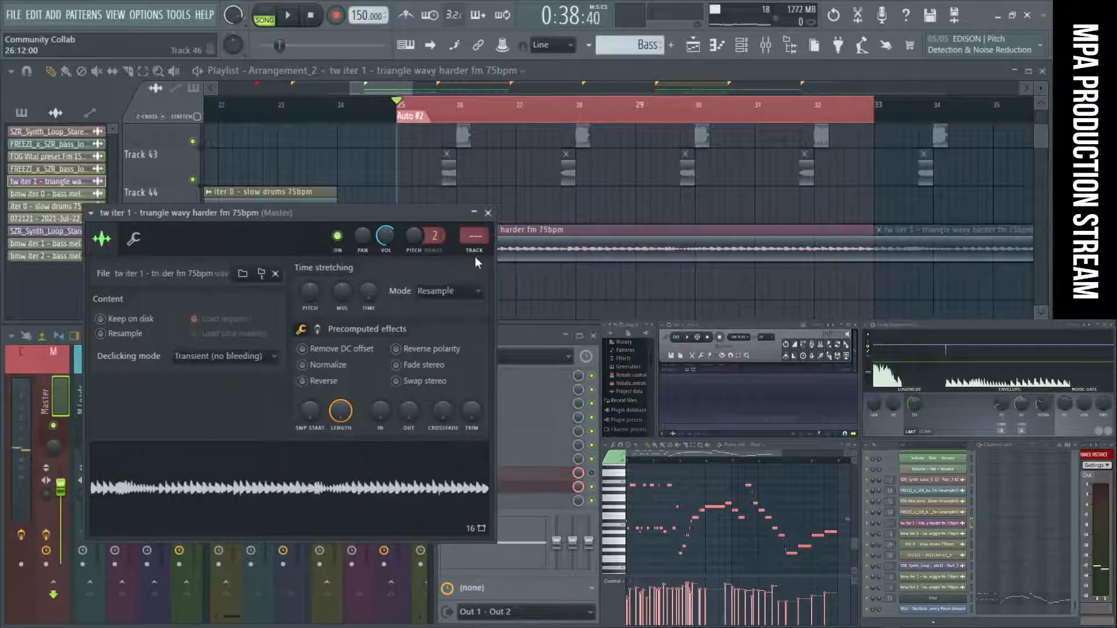
pyautogui.doubleClick(471, 232)
pyautogui.hscroll(3, 421, 385)
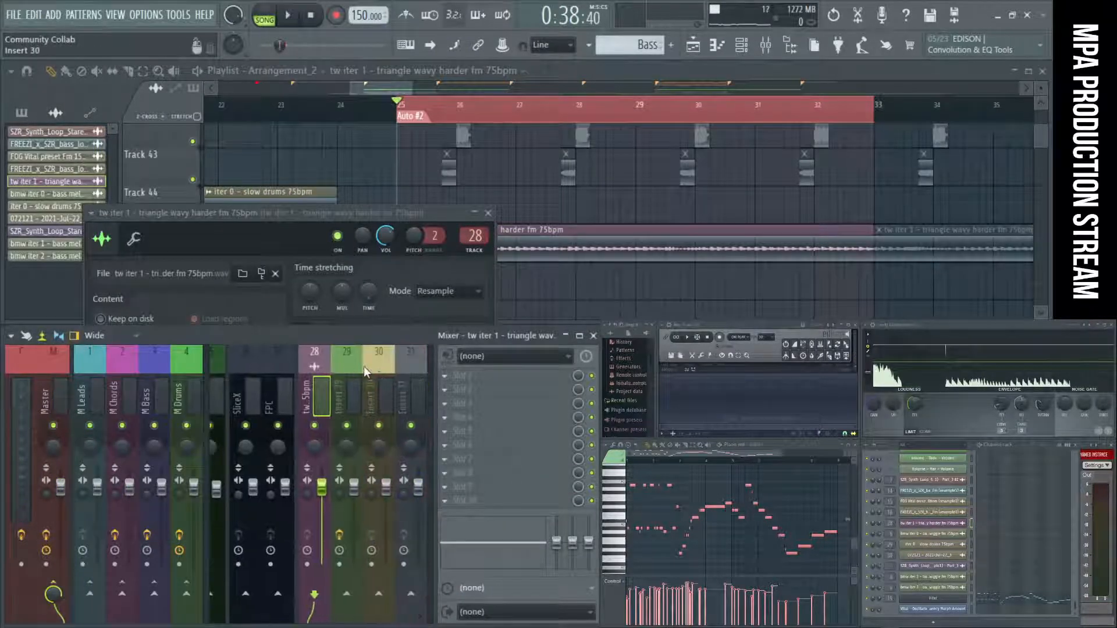
# Insert Fruity parametric EQ 2 on the triangle wavy mixer track, pull band 5 down in the lows, and start playback.
pyautogui.click(494, 410)
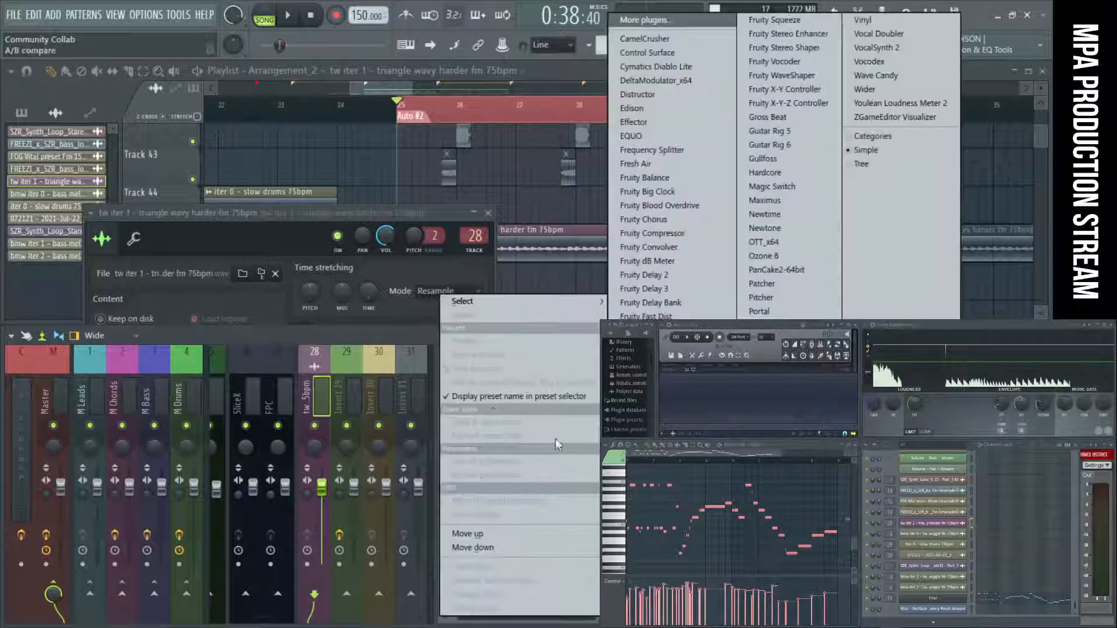
pyautogui.click(658, 490)
pyautogui.moveTo(313, 336); pyautogui.dragTo(214, 369)
pyautogui.press('space')
# Change EQ band 1 to a high-pass filter and raise its cutoff to remove the triangle wavy sample's low end.
pyautogui.rightClick(149, 337)
pyautogui.moveTo(179, 377)
pyautogui.click(229, 416)
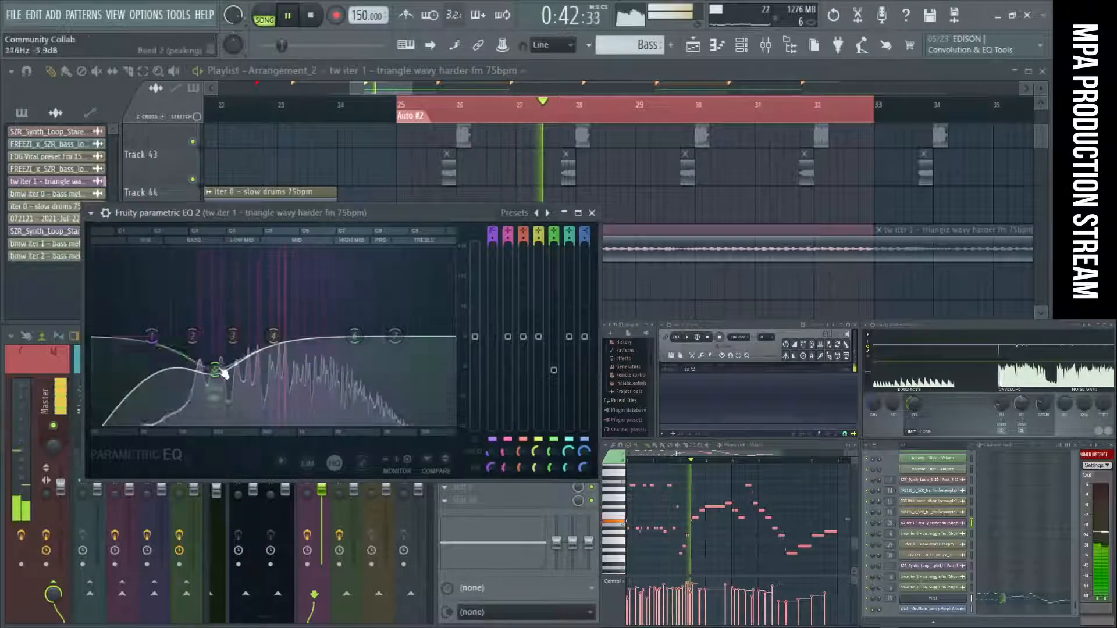
pyautogui.moveTo(151, 336); pyautogui.dragTo(265, 385)
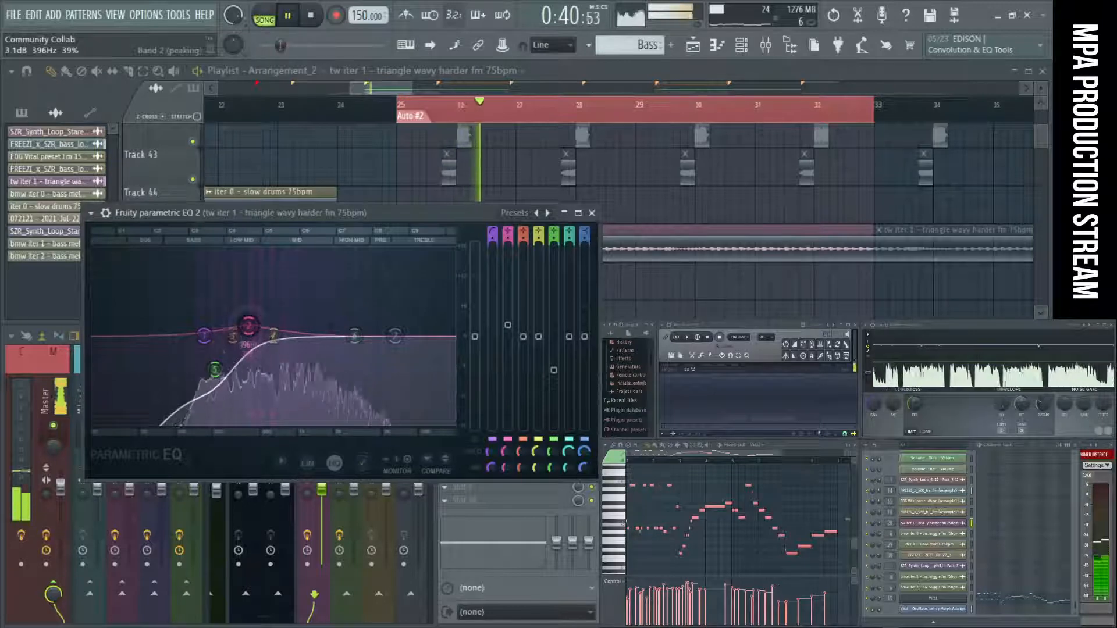
# Try boosting EQ band 2 by 5.3 dB at 1245 Hz, and reset the band.
pyautogui.moveTo(248, 325); pyautogui.dragTo(309, 308)
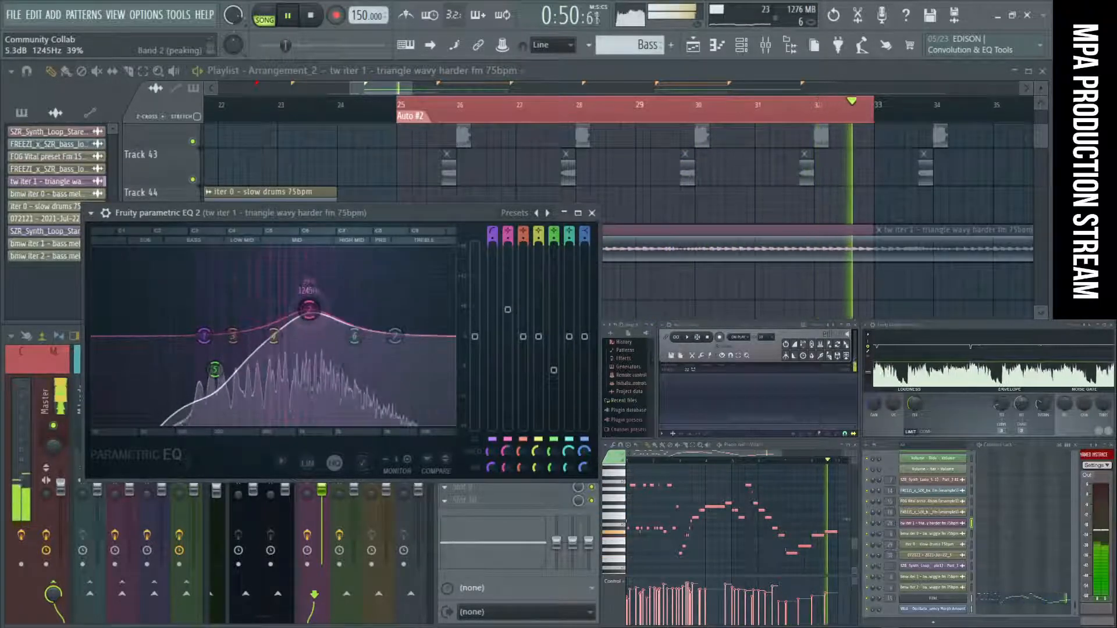
pyautogui.rightClick(309, 310)
pyautogui.click(338, 345)
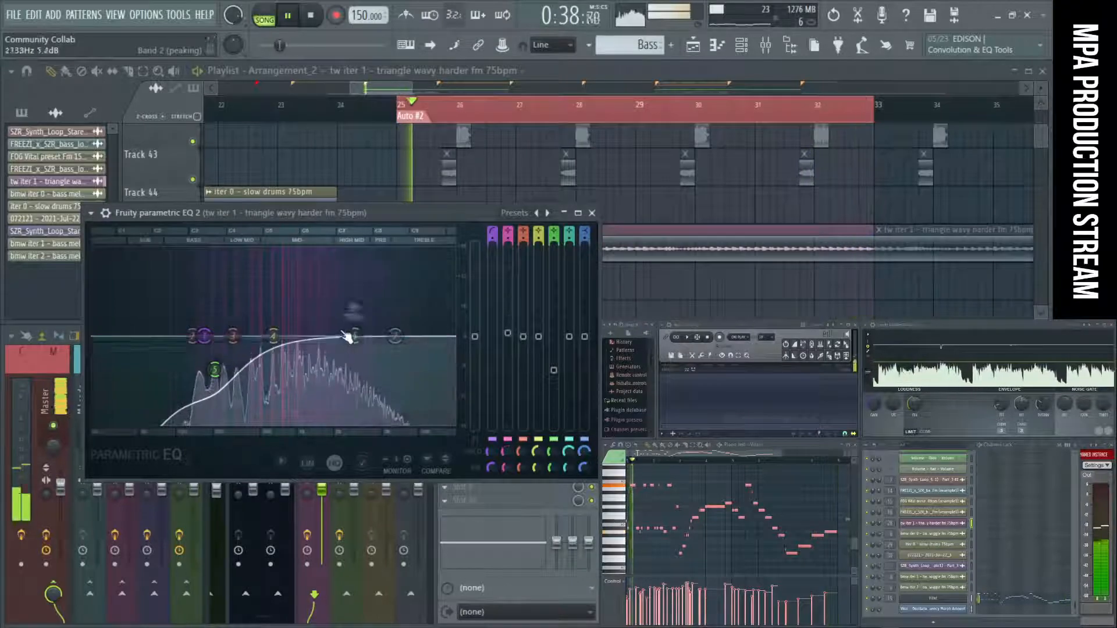
# Close the EQ and sample settings, mute the triangle wavy clip on Track 45 at bar 25, and stop playback.
pyautogui.click(593, 213)
pyautogui.click(488, 213)
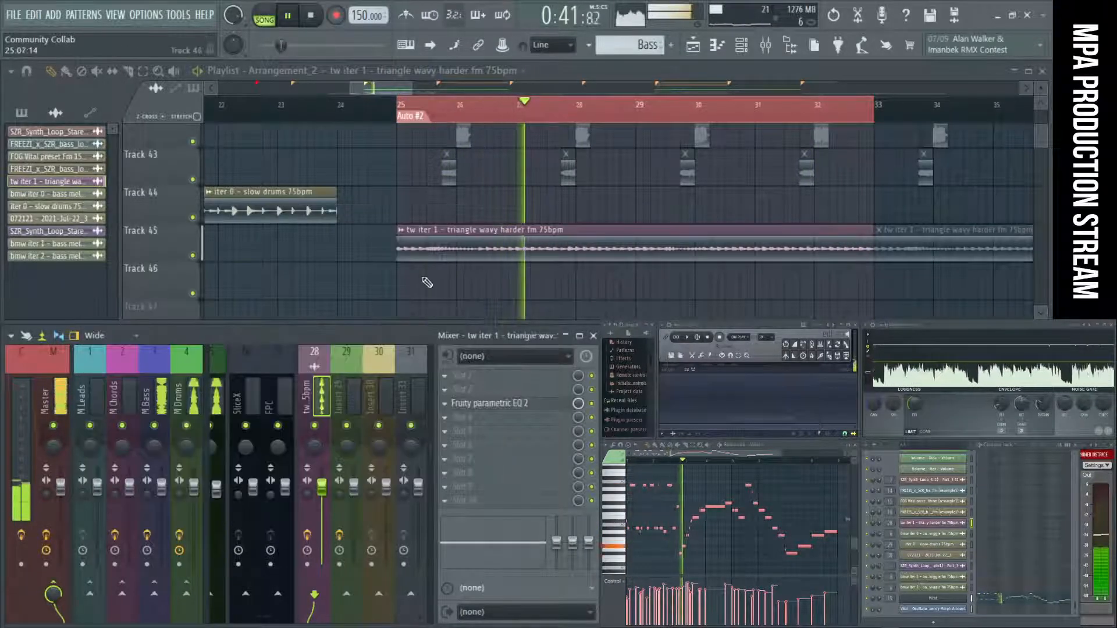
pyautogui.scroll(-5, 374, 261)
pyautogui.click(403, 258)
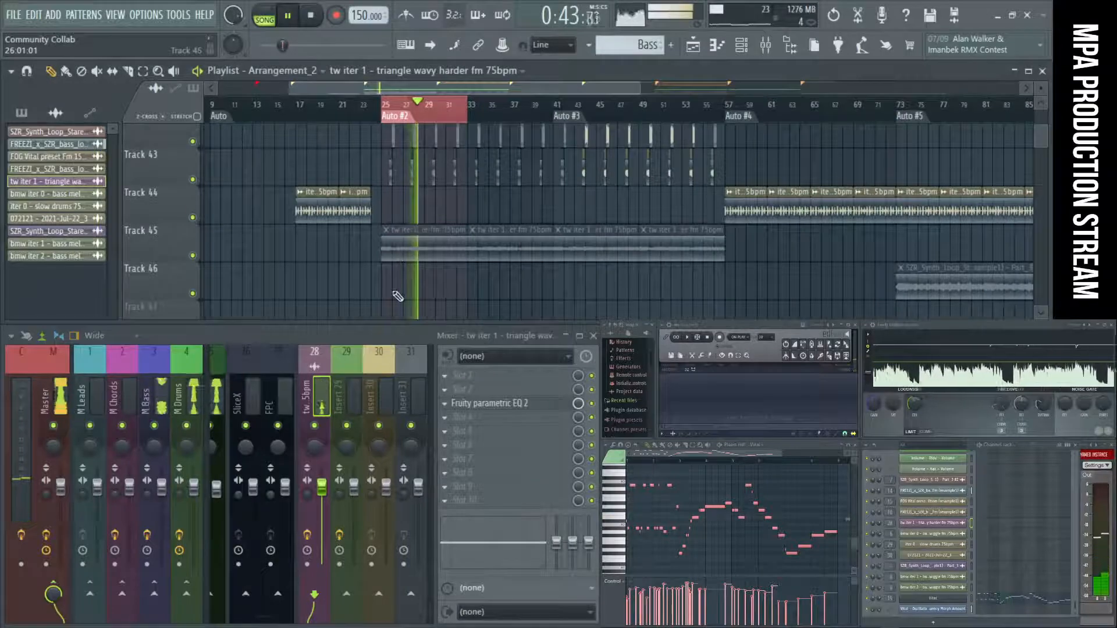
pyautogui.press('space')
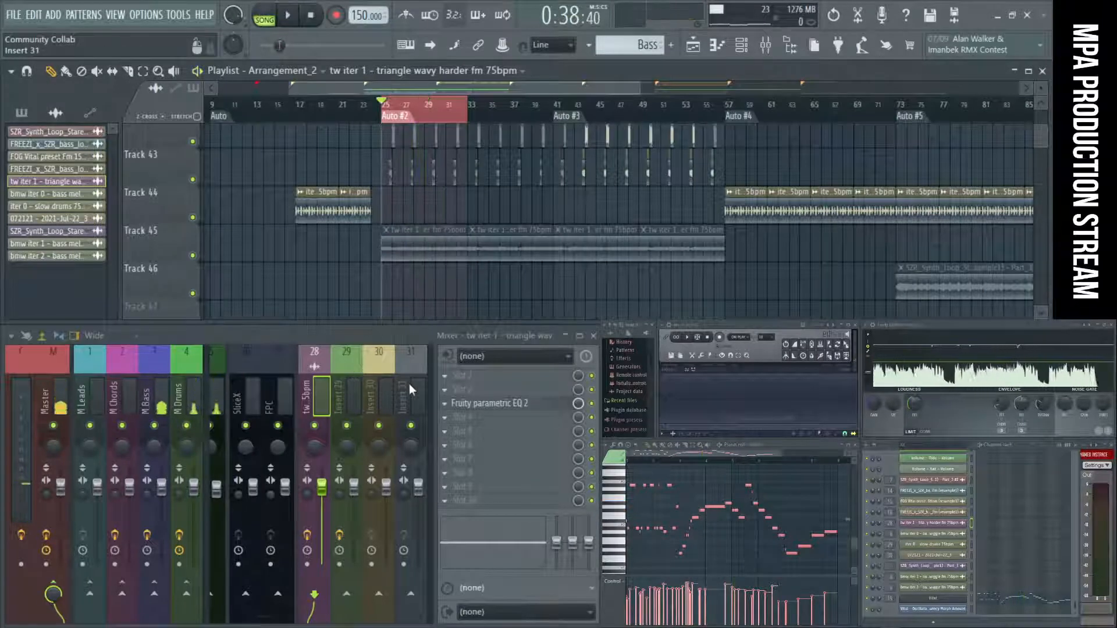
# Move the triangle wavy mixer track to slot 29 and shift the group separator from it to Insert 28.
pyautogui.rightClick(324, 396)
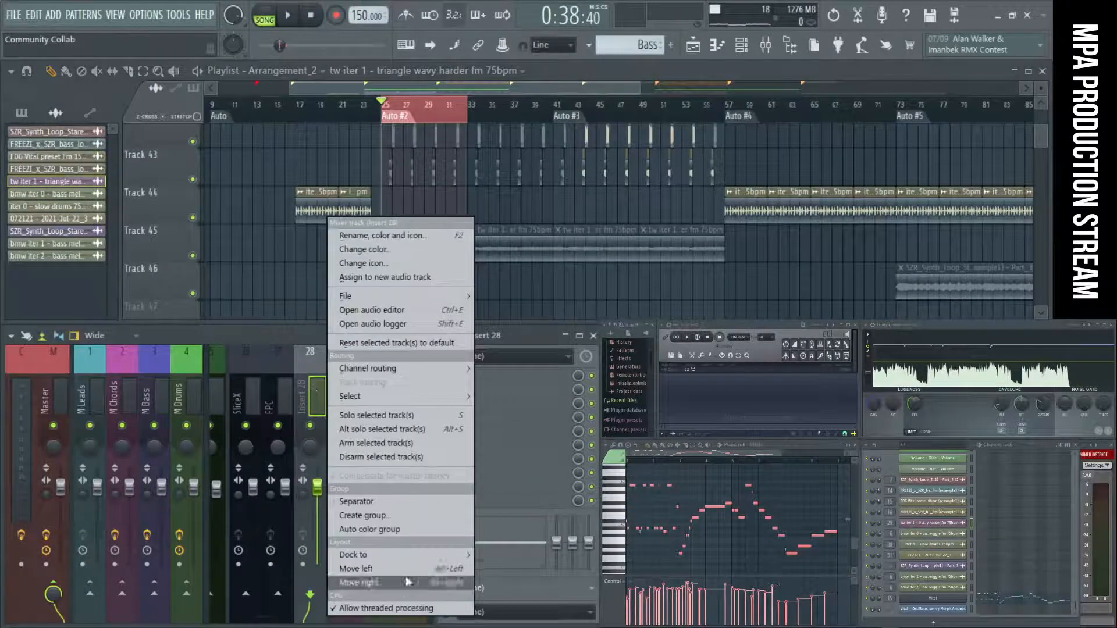
pyautogui.click(384, 515)
pyautogui.rightClick(356, 401)
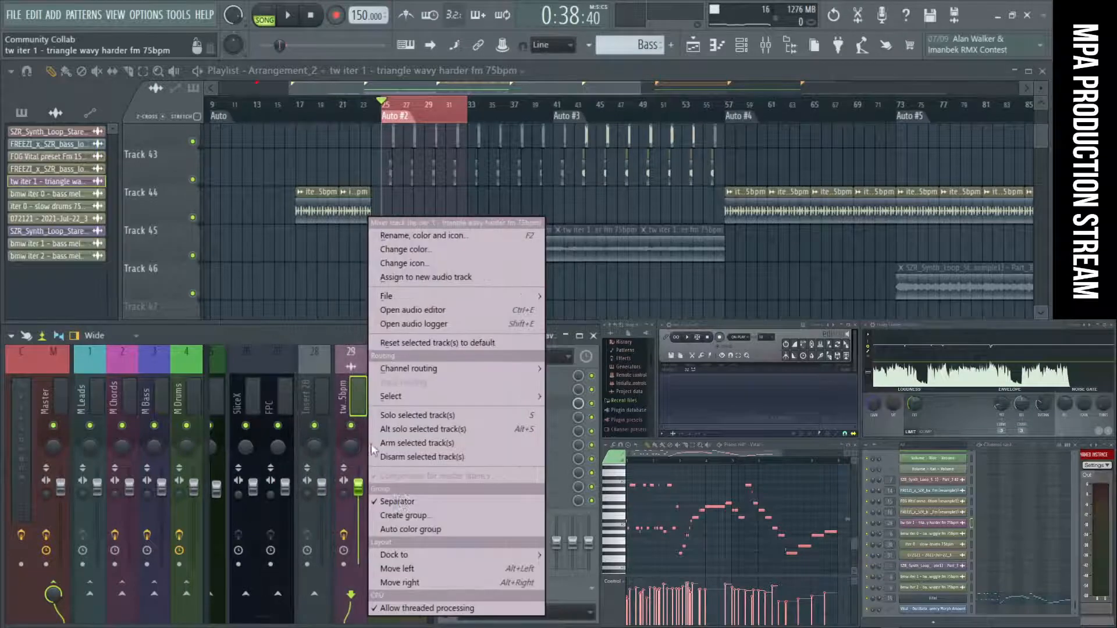
pyautogui.click(415, 513)
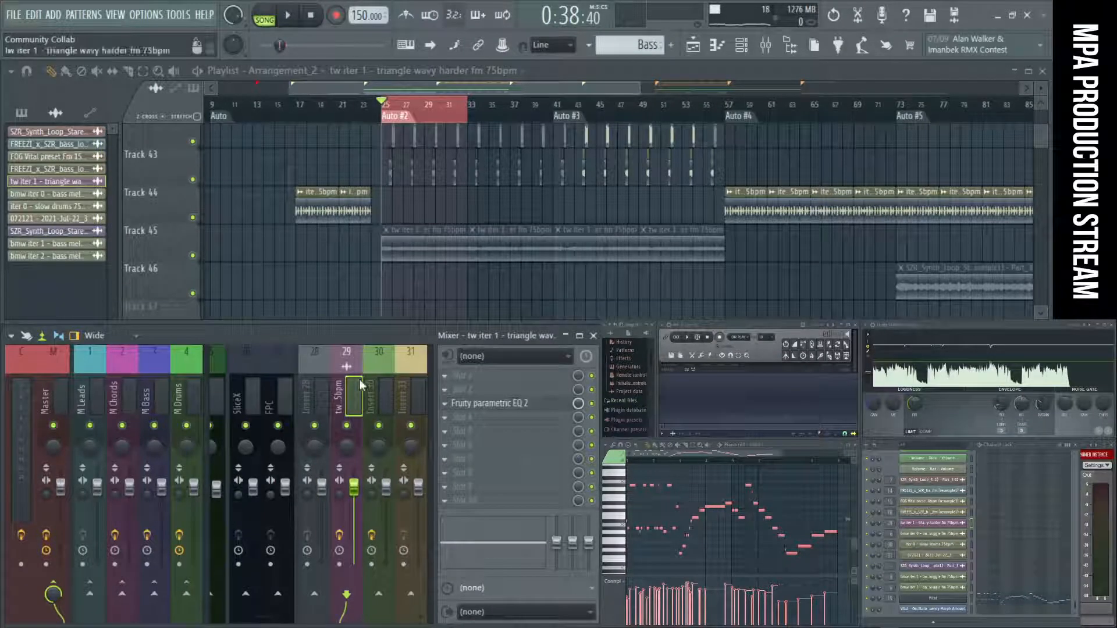
# Examine the mixer tracks and the playlist clips around the Auto #2 section.
pyautogui.scroll(8, 372, 371)
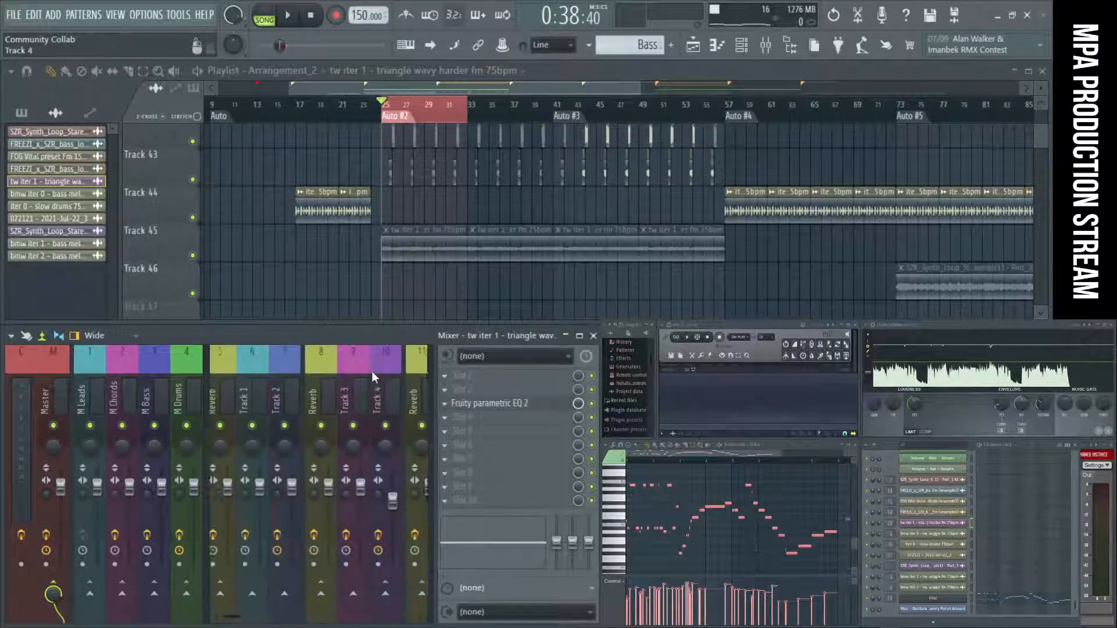
pyautogui.scroll(-6, 379, 224)
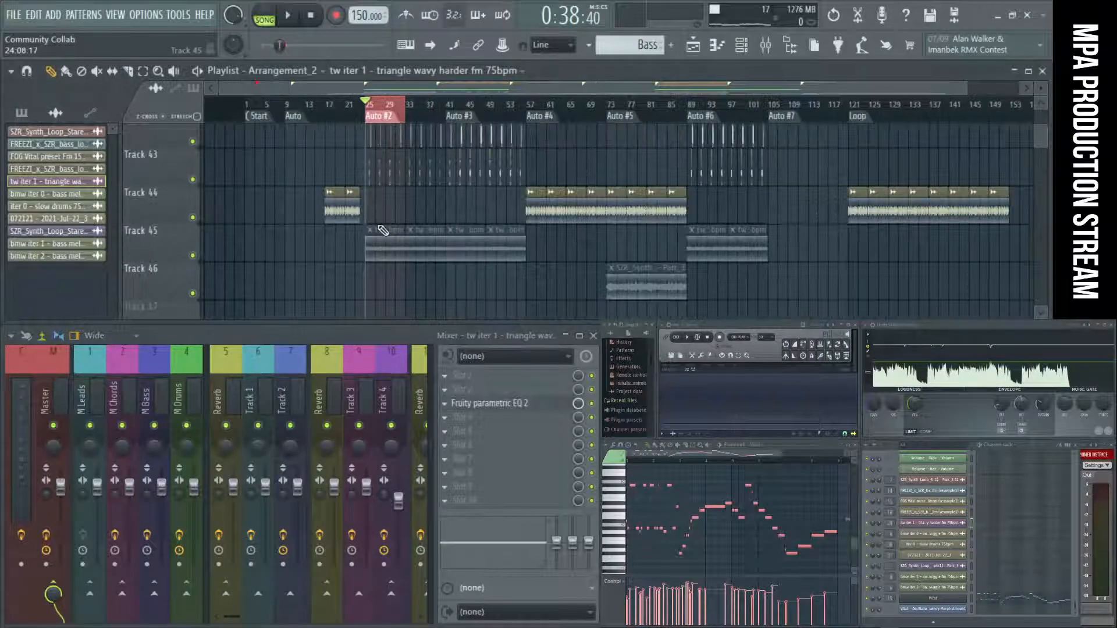
pyautogui.scroll(4, 378, 225)
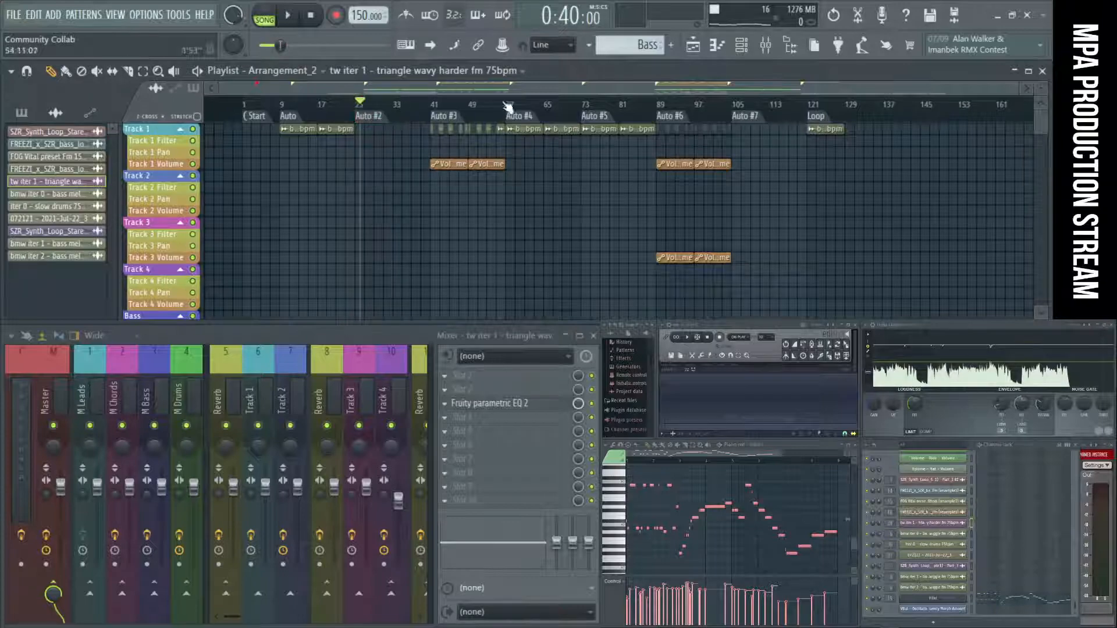
pyautogui.scroll(-10, 542, 207)
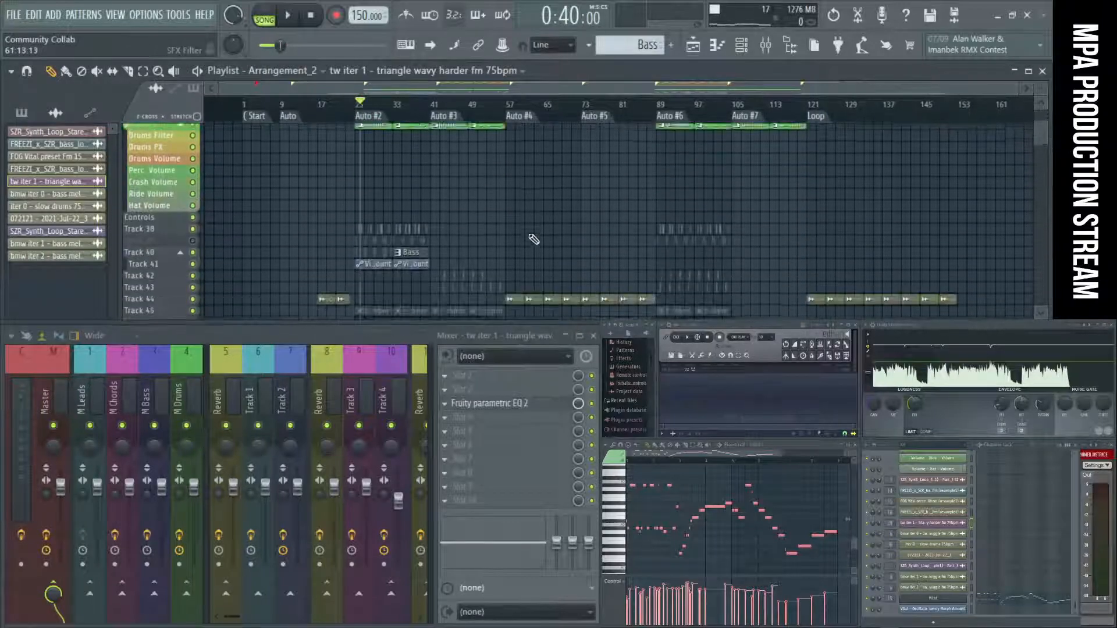
pyautogui.scroll(8, 522, 216)
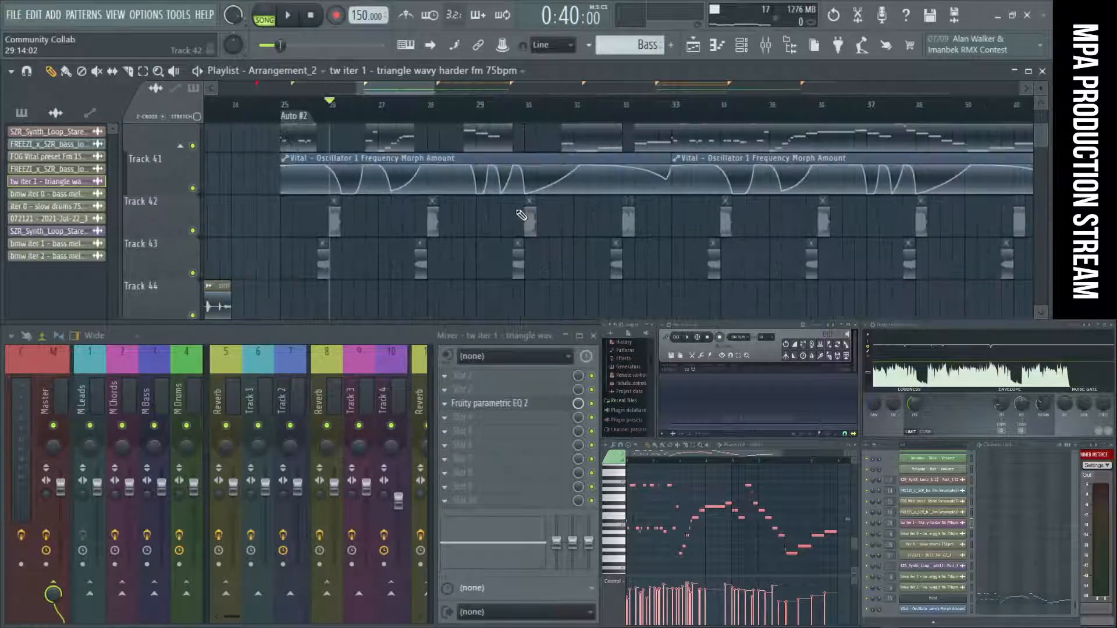
pyautogui.scroll(-6, 521, 215)
pyautogui.scroll(6, 521, 215)
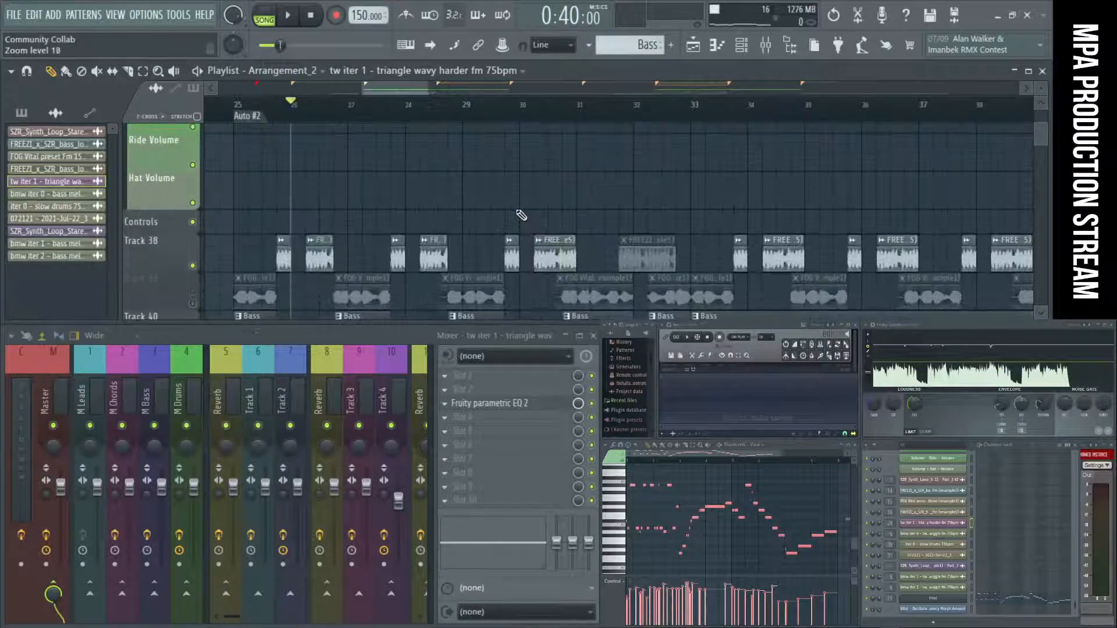
pyautogui.scroll(-2, 521, 215)
pyautogui.scroll(-4, 521, 215)
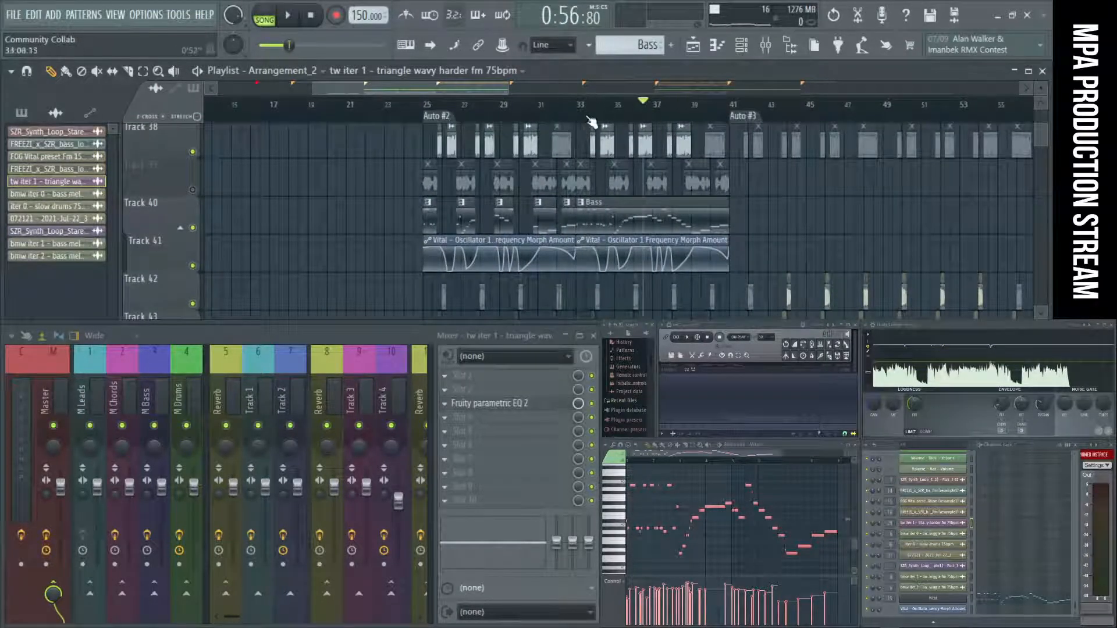
# Loop bars 33 to 41, mute Track 38 while auditioning the section, and stop playback.
pyautogui.moveTo(578, 110); pyautogui.dragTo(721, 111)
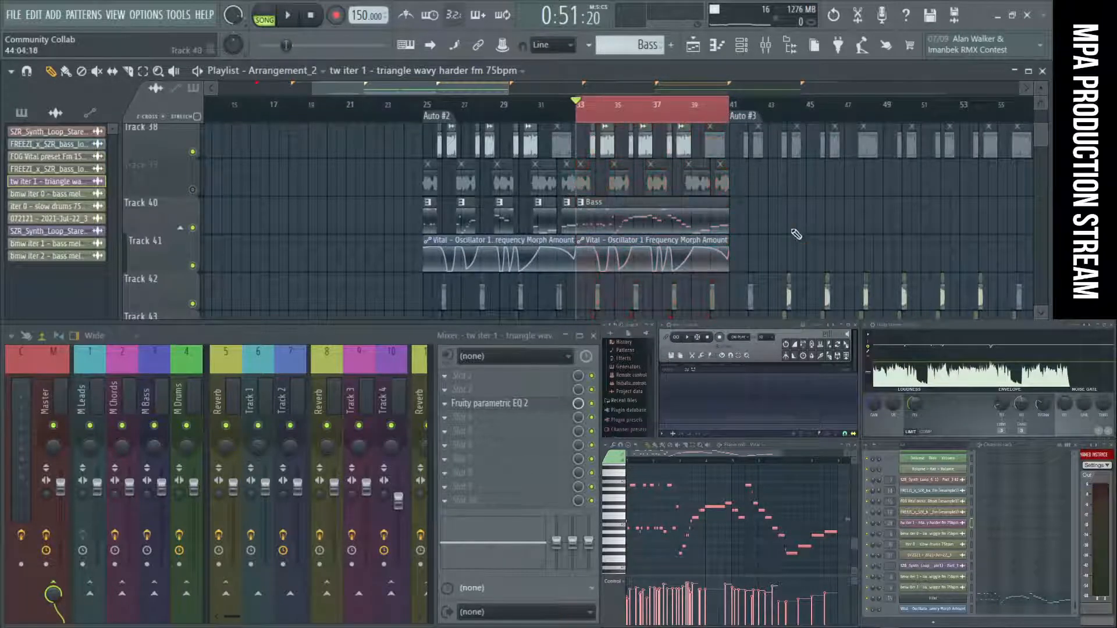
pyautogui.scroll(2, 772, 223)
pyautogui.click(193, 153)
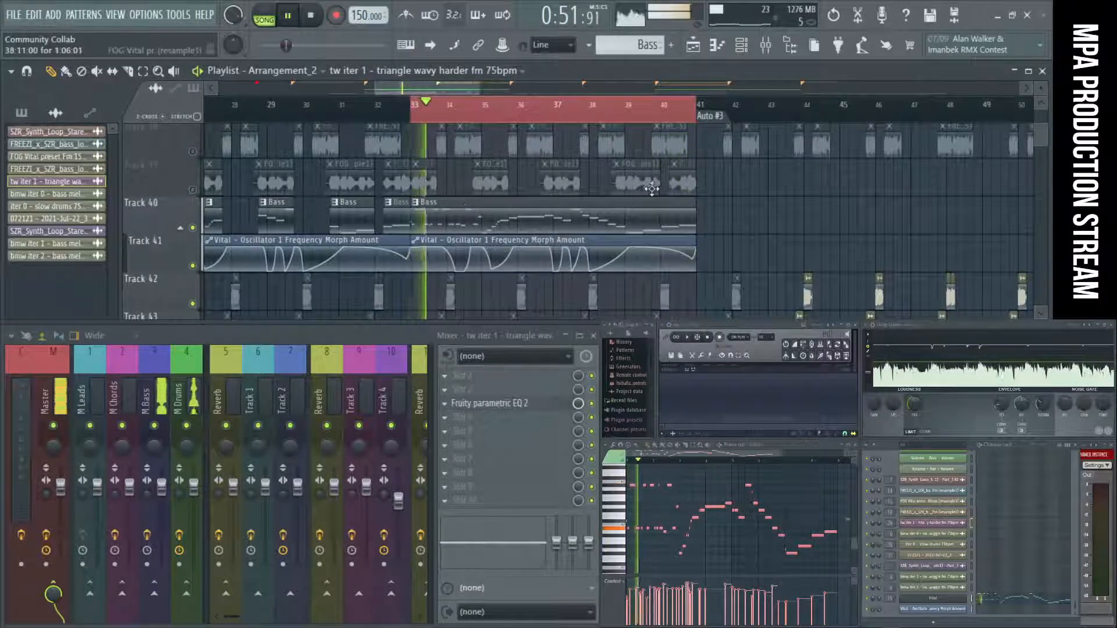
pyautogui.scroll(-4, 765, 171)
pyautogui.press('space')
# Extend the loop from bar 33 to about bar 54, play through the Auto #3 transition, and deselect the clips.
pyautogui.scroll(3, 750, 123)
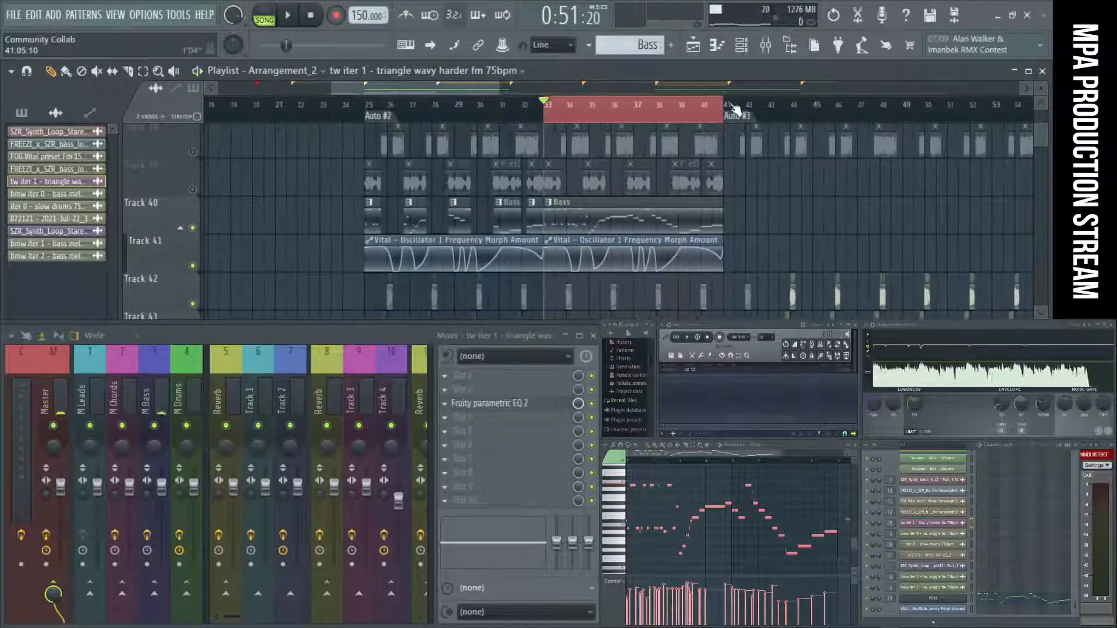
pyautogui.moveTo(733, 110); pyautogui.dragTo(860, 110)
pyautogui.moveTo(794, 157); pyautogui.dragTo(1003, 204)
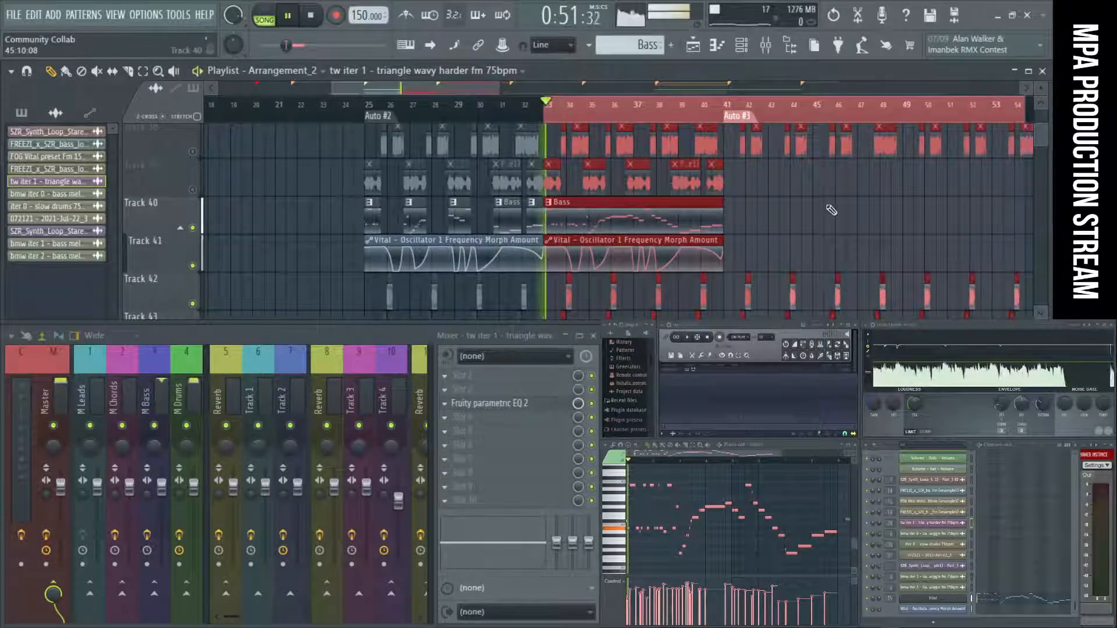
pyautogui.hotkey('ctrl', 'd')
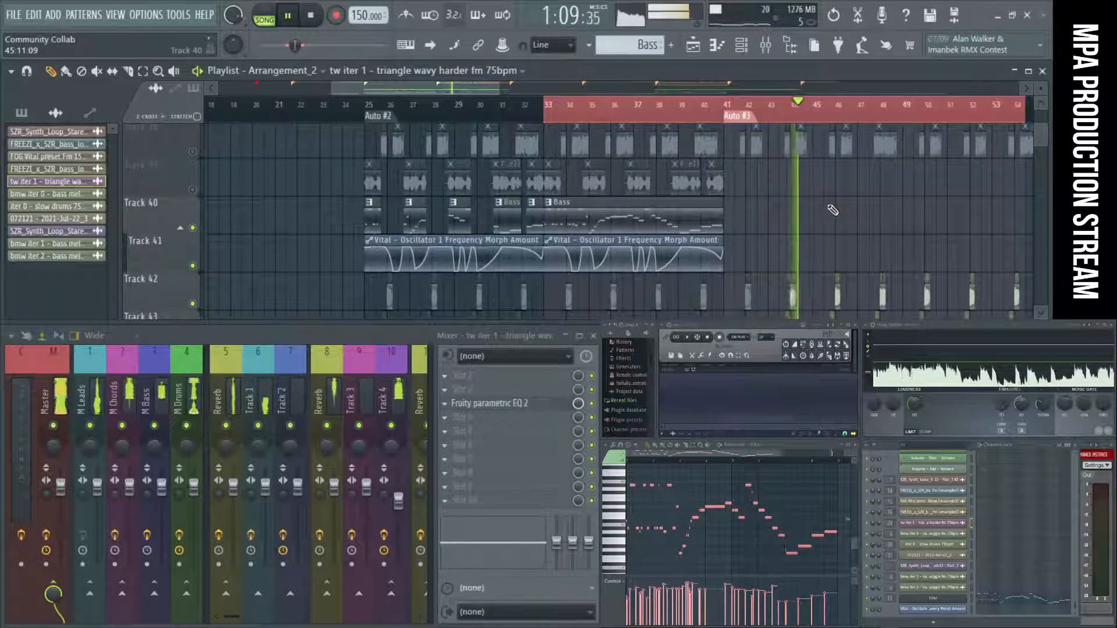
# Copy the Bass clip and its Vital Oscillator 1 Frequency Morph Amount automation to bars 49 to 57 on Tracks 40 and 41, and stop playback.
pyautogui.scroll(12, 833, 210)
pyautogui.scroll(-3, 825, 205)
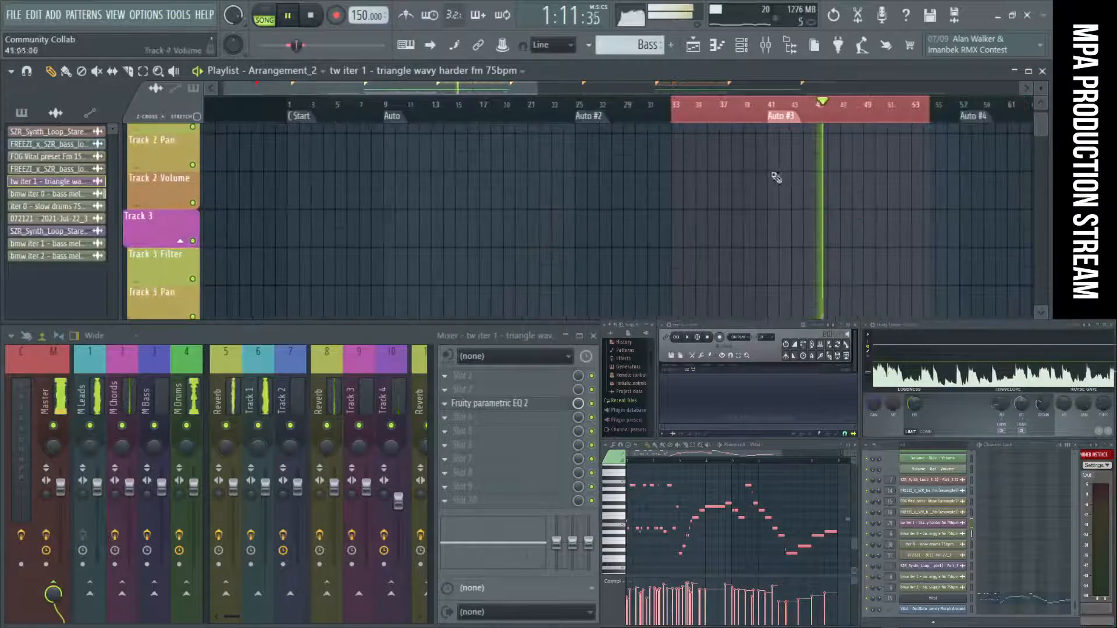
pyautogui.scroll(-2, 776, 178)
pyautogui.scroll(-3, 756, 192)
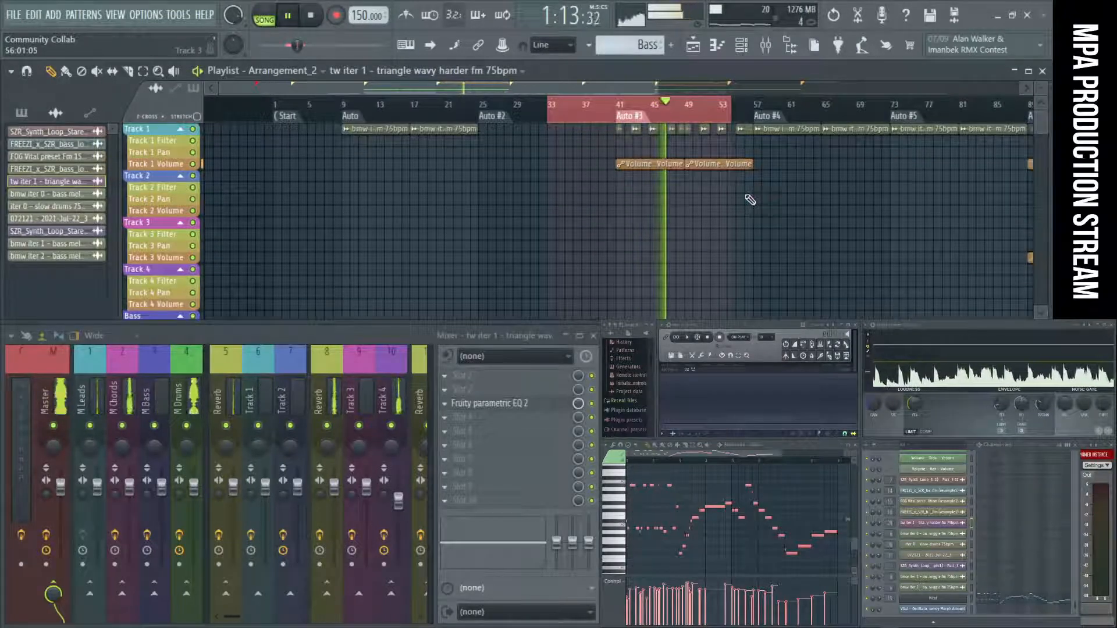
pyautogui.scroll(3, 750, 200)
pyautogui.scroll(-4, 728, 199)
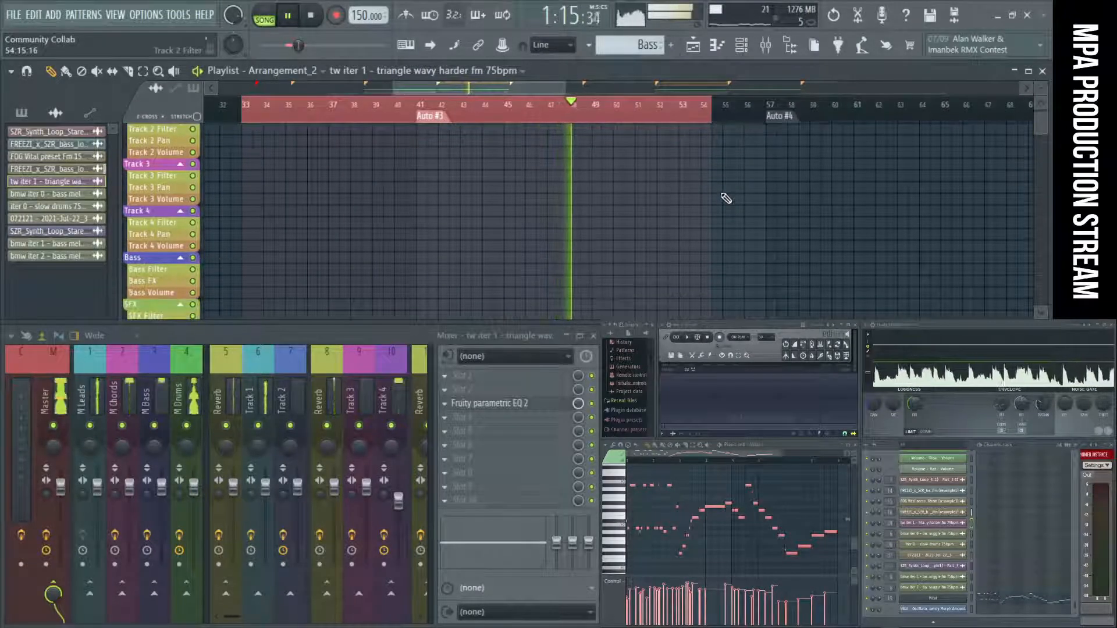
pyautogui.scroll(4, 725, 199)
pyautogui.scroll(-4, 726, 198)
pyautogui.scroll(-10, 727, 199)
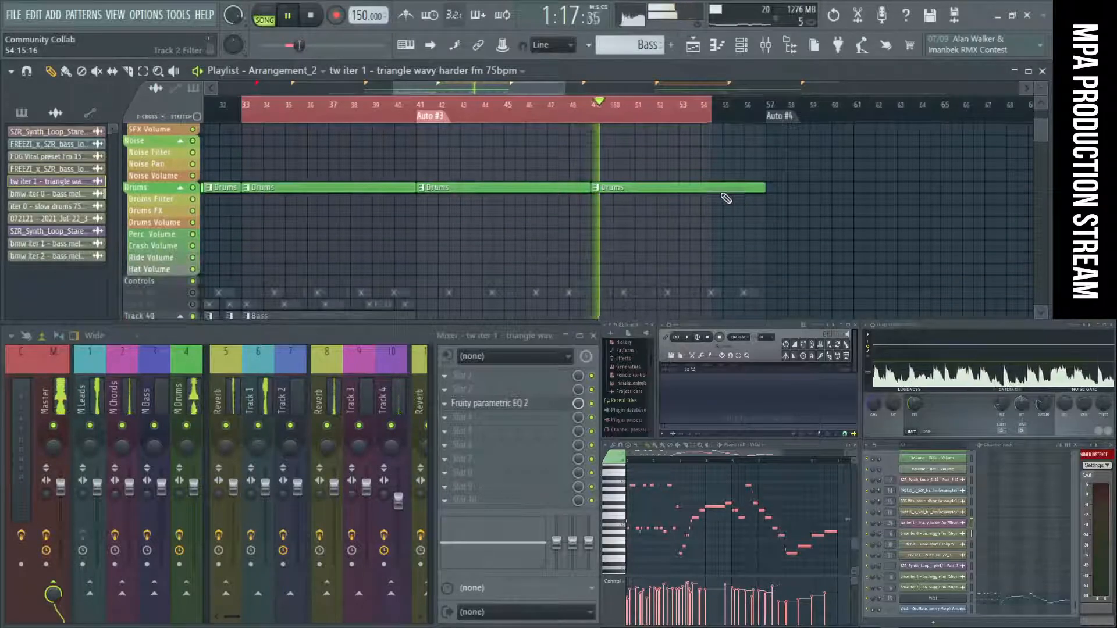
pyautogui.scroll(-2, 726, 198)
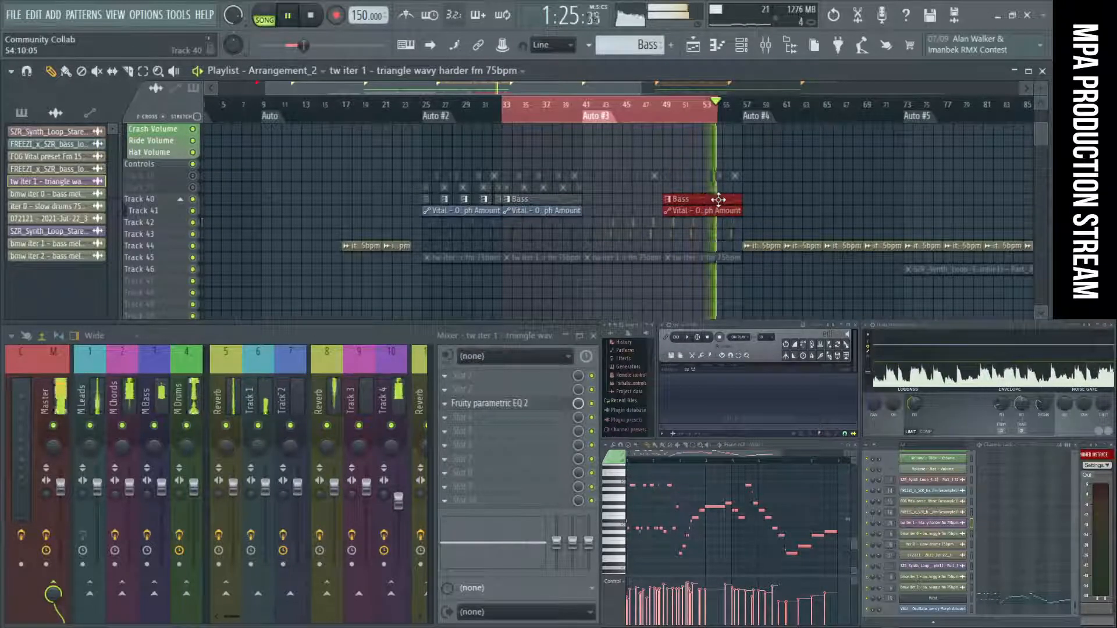
pyautogui.press('space')
# Loop bars 51 to 69 across the Auto #4 marker, deselect the clips, audition the transition, and stop playback.
pyautogui.click(677, 107)
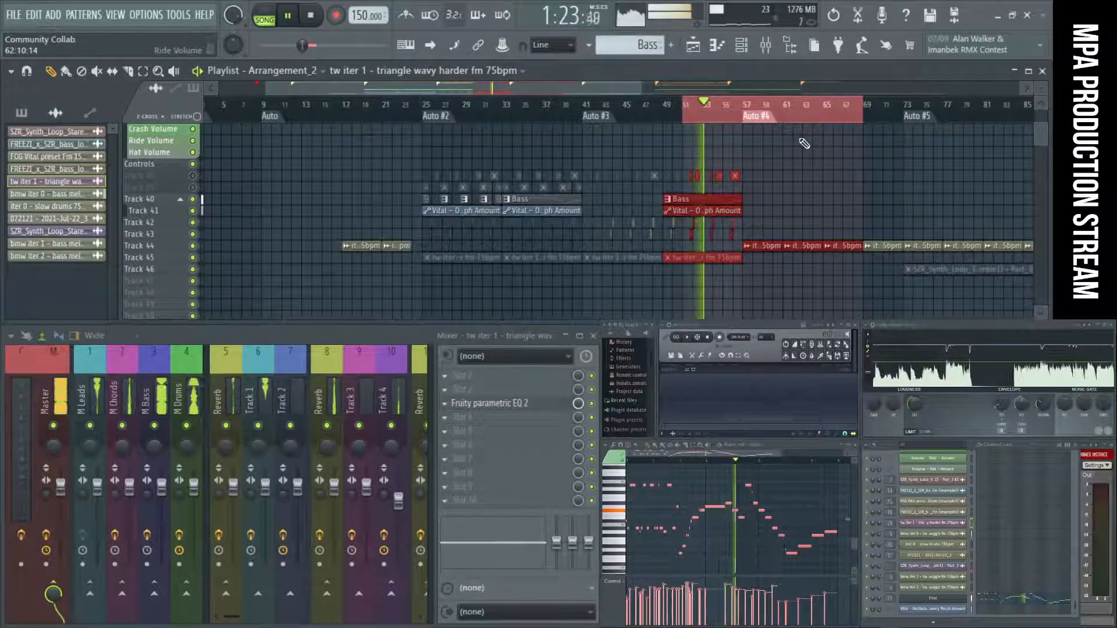
pyautogui.click(807, 158)
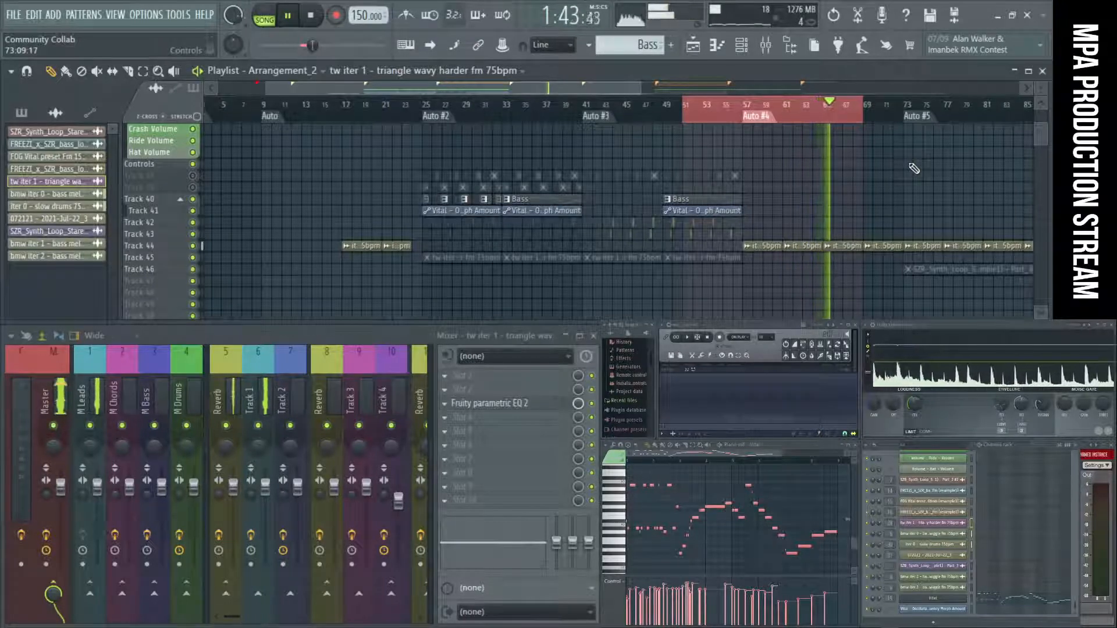
pyautogui.press('space')
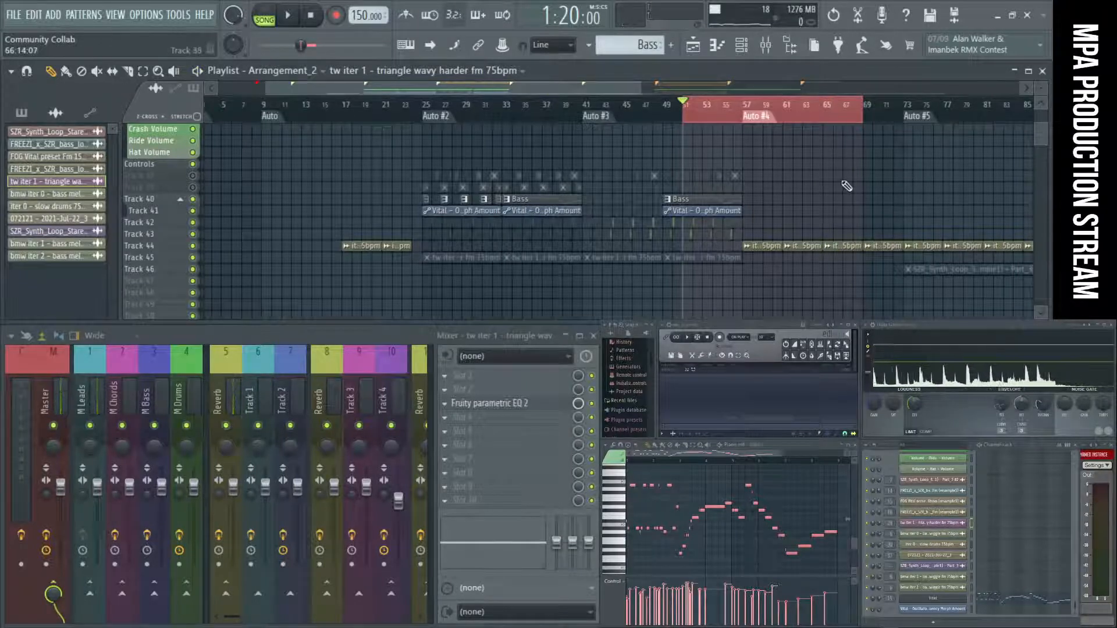
pyautogui.scroll(-2, 795, 175)
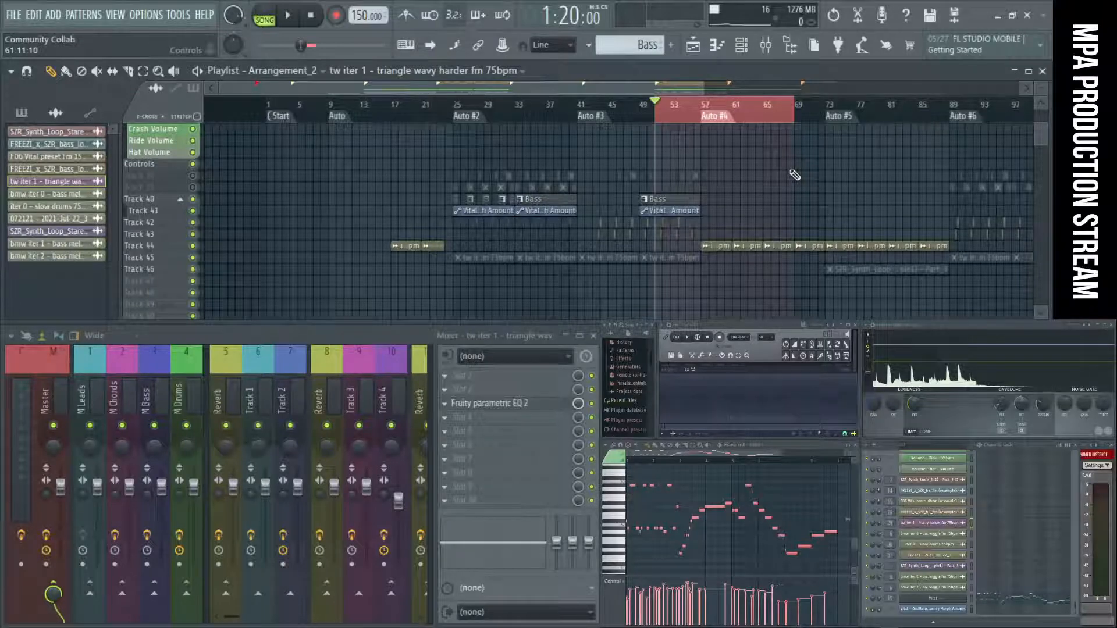
# Play the arrangement from about bar 23 through the Auto #2 transition and stop playback.
pyautogui.click(437, 106)
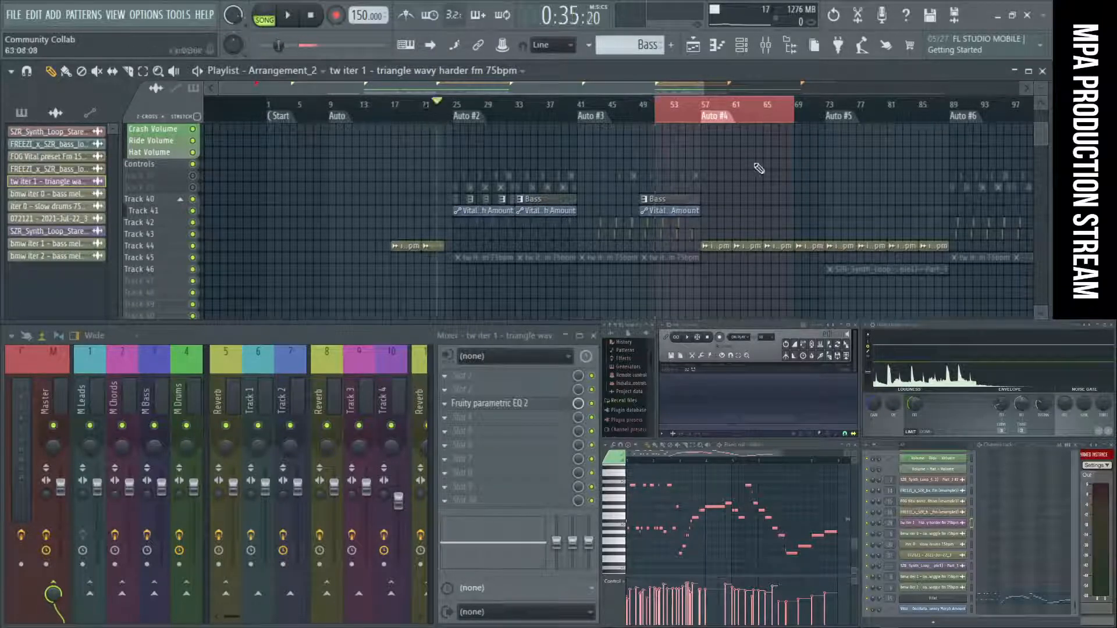
pyautogui.scroll(3, 453, 152)
pyautogui.press('space')
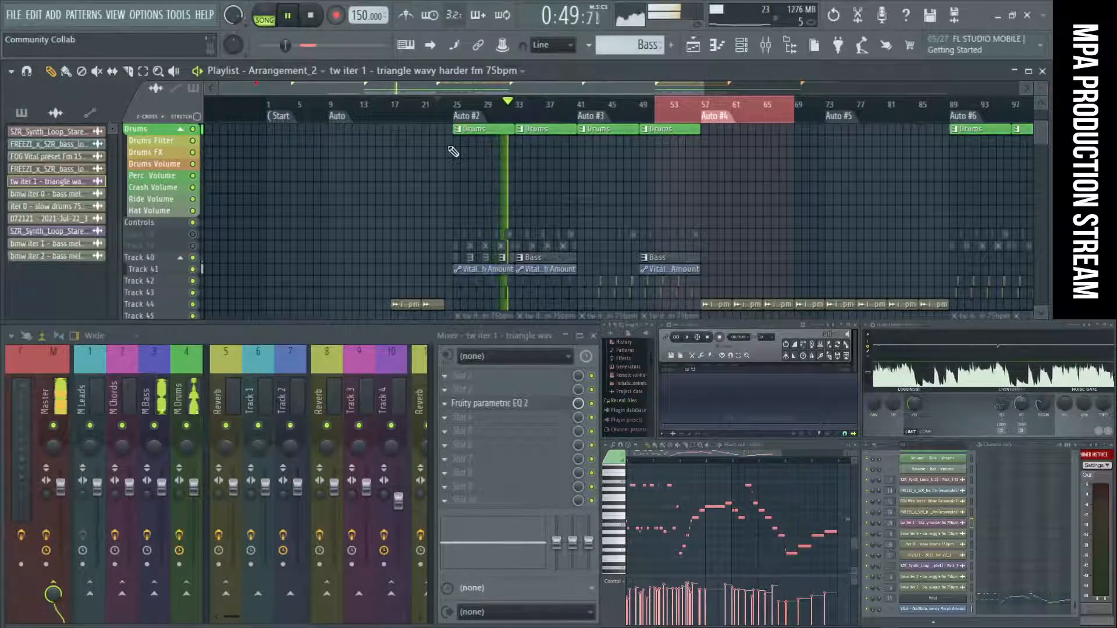
pyautogui.press('space')
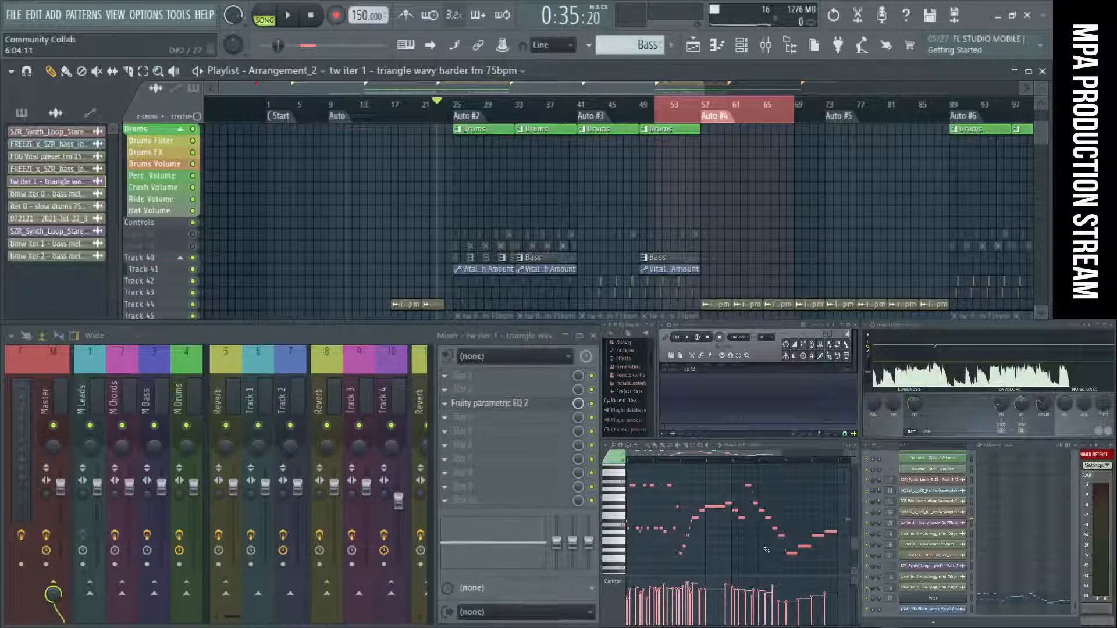
# Audition the start of the Auto #2 section from bar 25 and stop playback.
pyautogui.scroll(4, 582, 250)
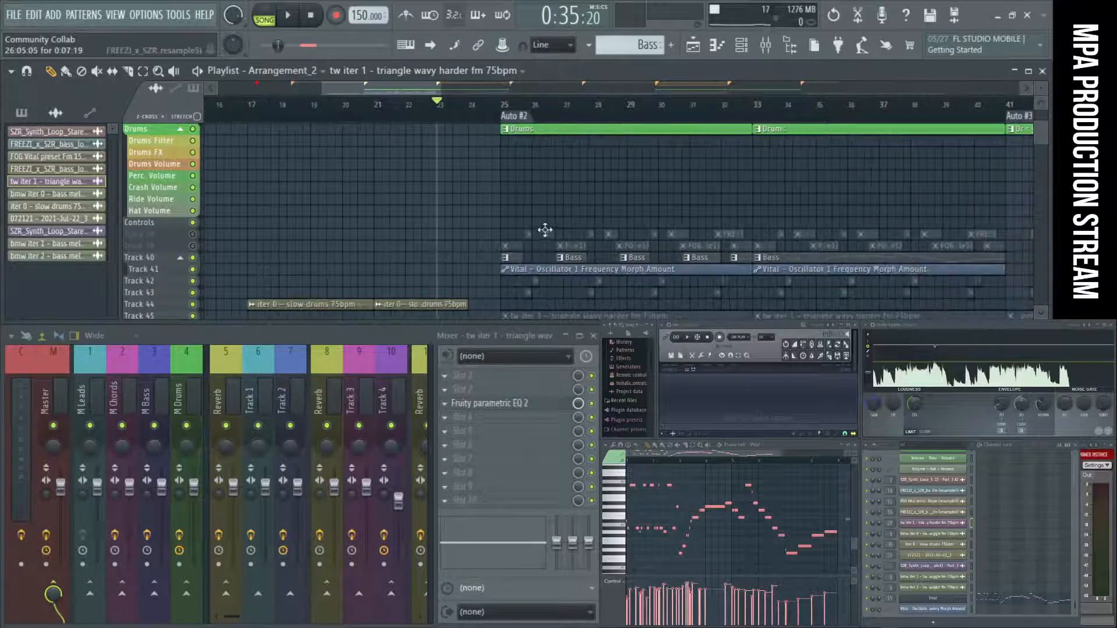
pyautogui.scroll(3, 546, 240)
pyautogui.scroll(-1, 582, 274)
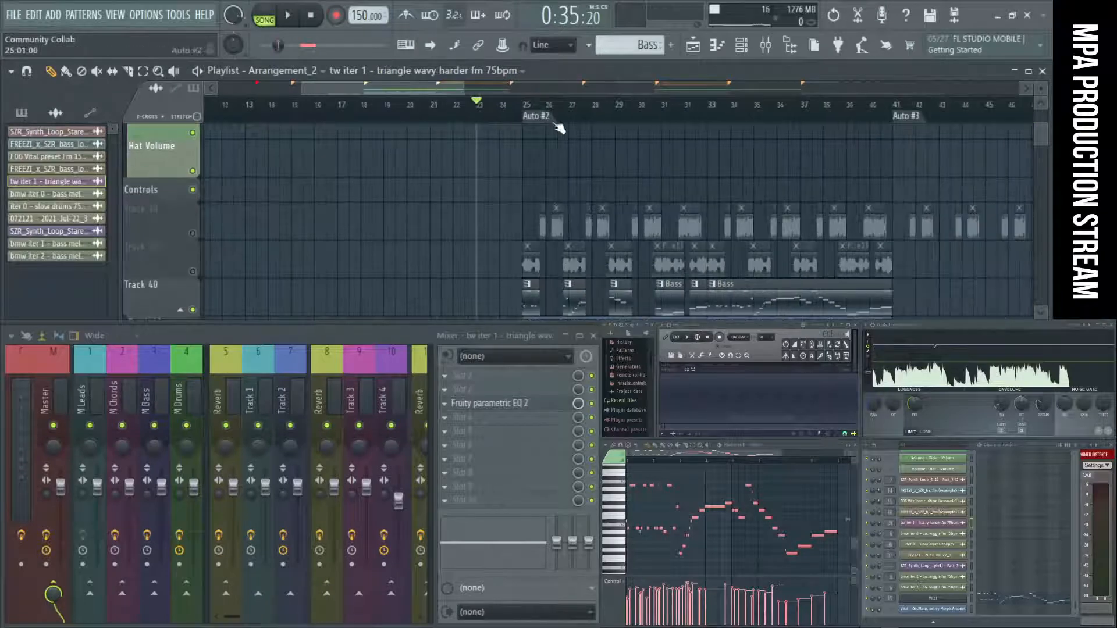
pyautogui.press('space')
pyautogui.scroll(-2, 558, 186)
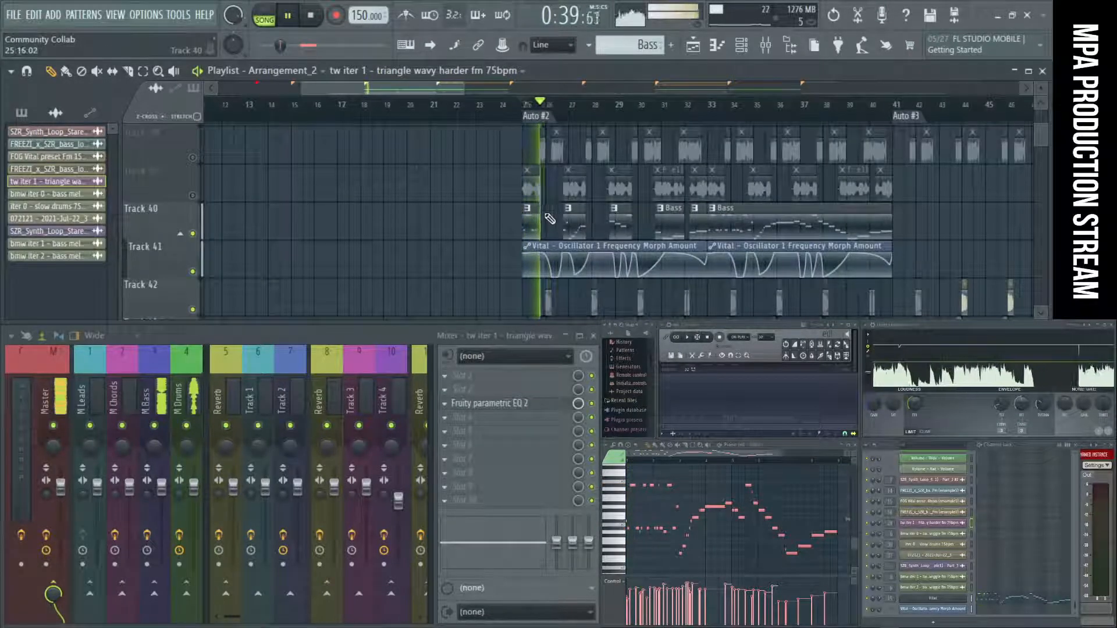
pyautogui.press('space')
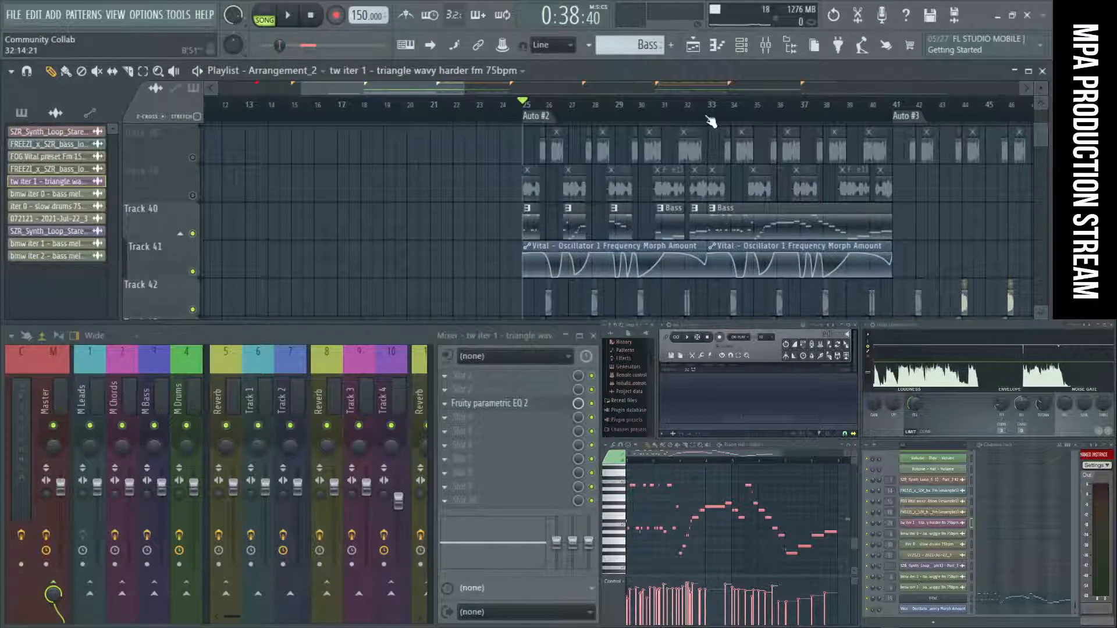
# Play bars 33 to 41, bring up the Voxengo SPAN analyzer, and stop playback.
pyautogui.press('space')
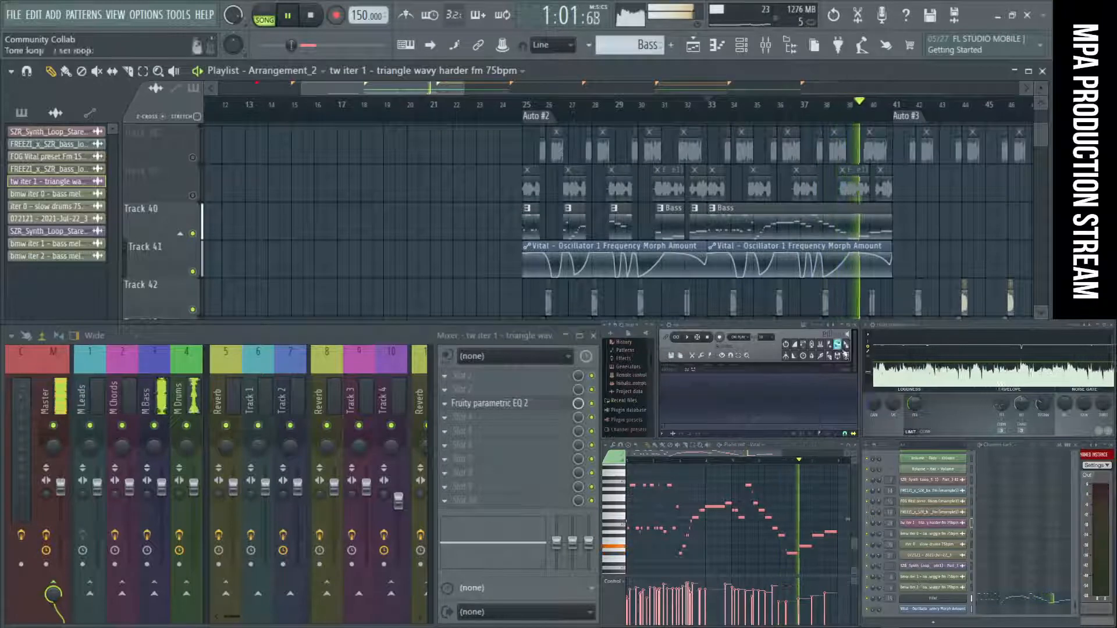
pyautogui.click(1102, 478)
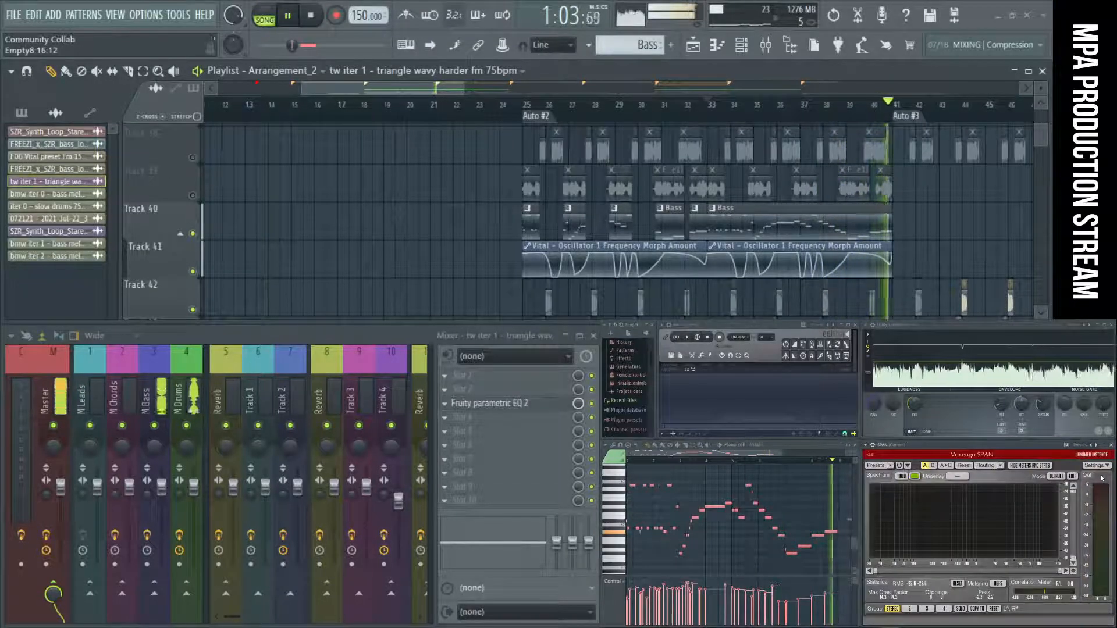
pyautogui.press('space')
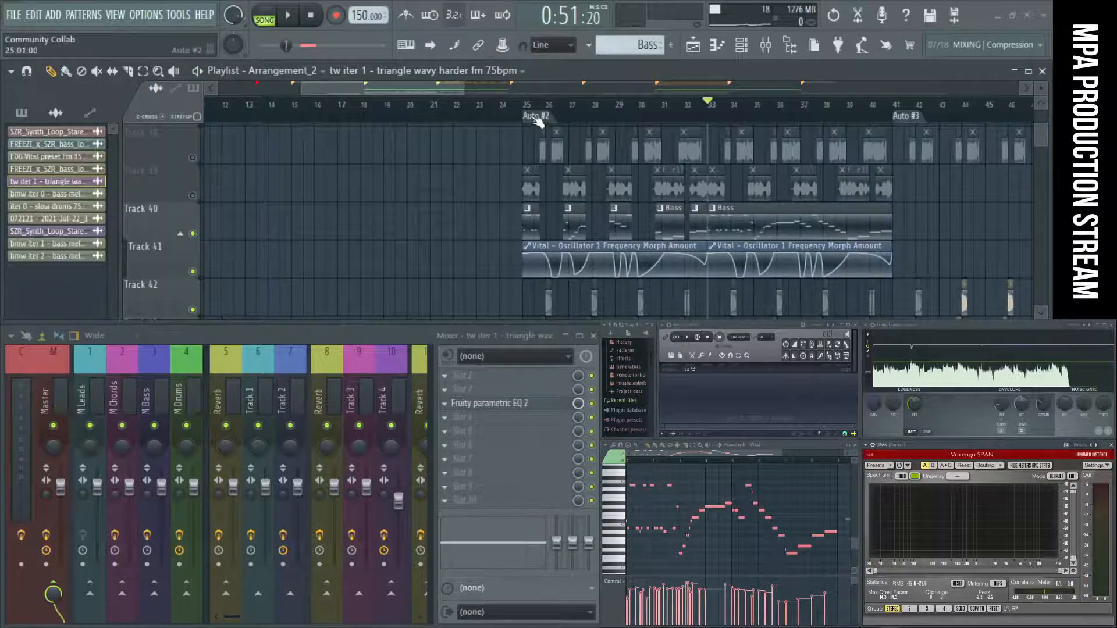
# Return the playhead to Auto #2, unmute Track 38, audition its clips twice against the Bass, and stop playback.
pyautogui.click(535, 117)
pyautogui.click(192, 157)
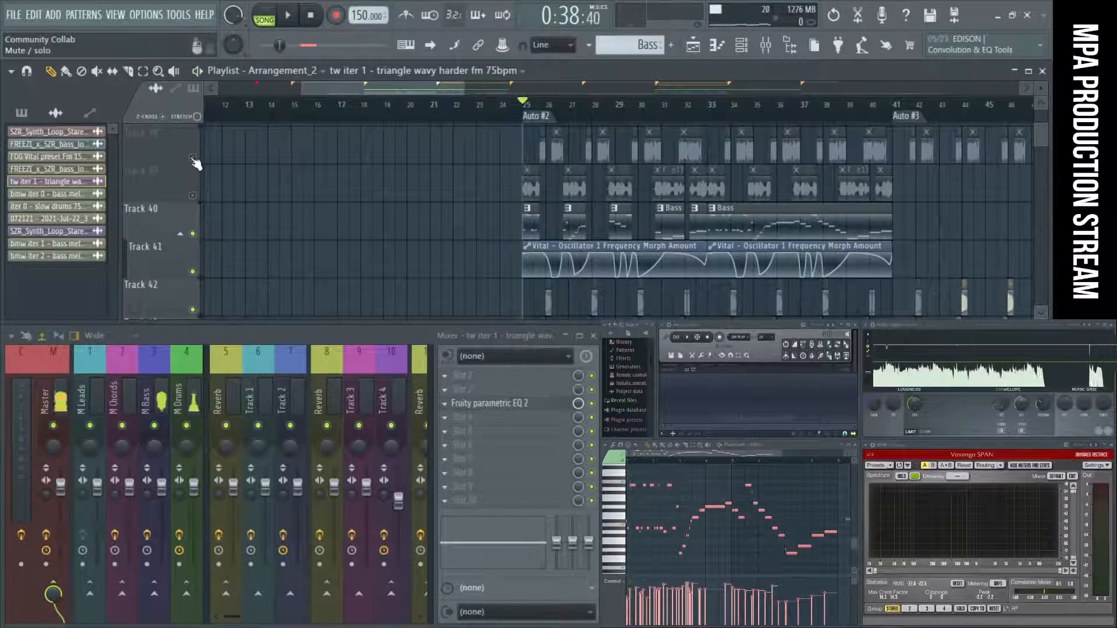
pyautogui.press('space')
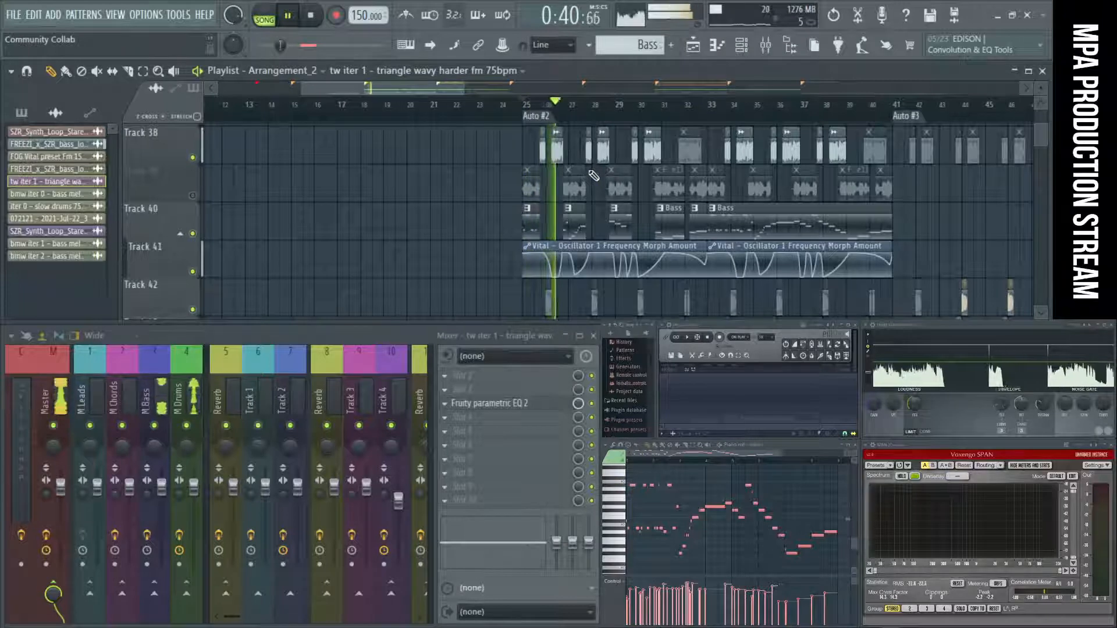
pyautogui.press('space')
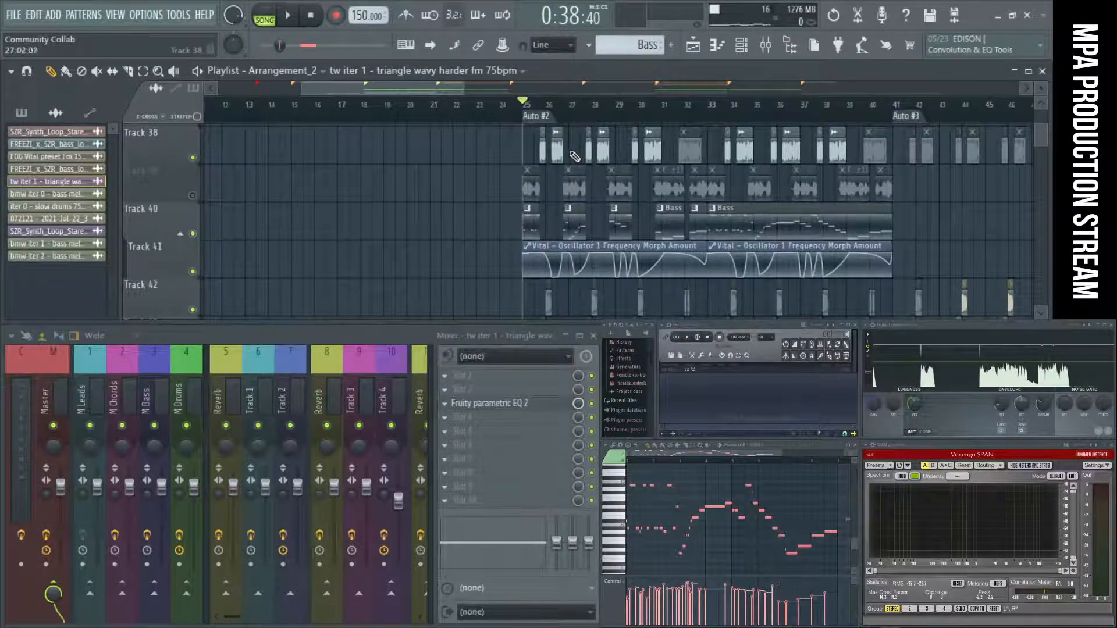
pyautogui.scroll(5, 574, 156)
pyautogui.scroll(-2, 490, 158)
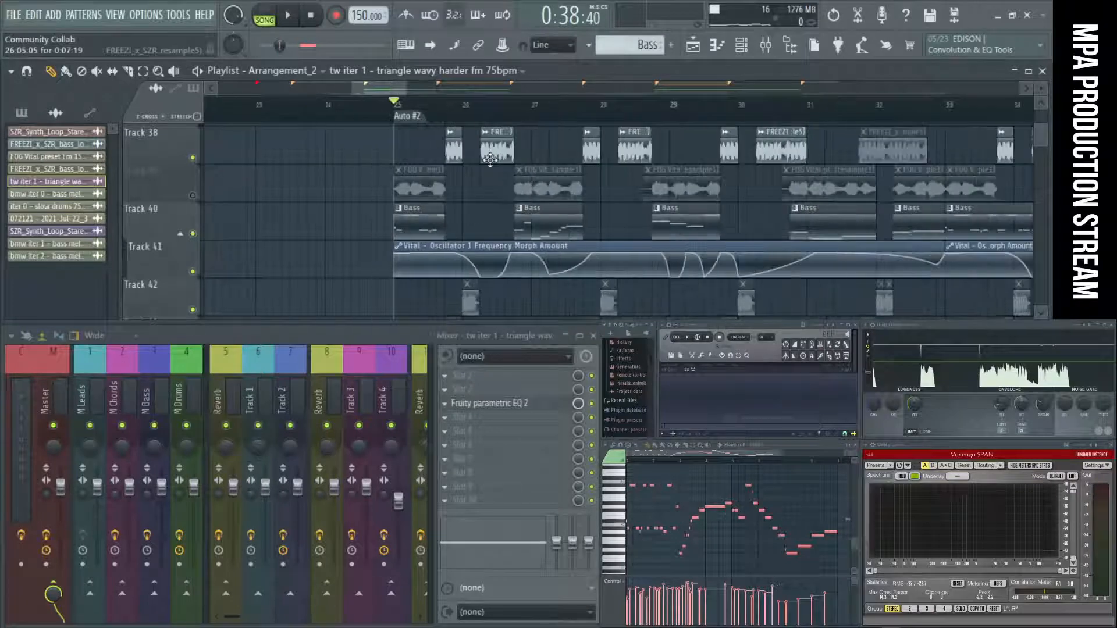
pyautogui.press('space')
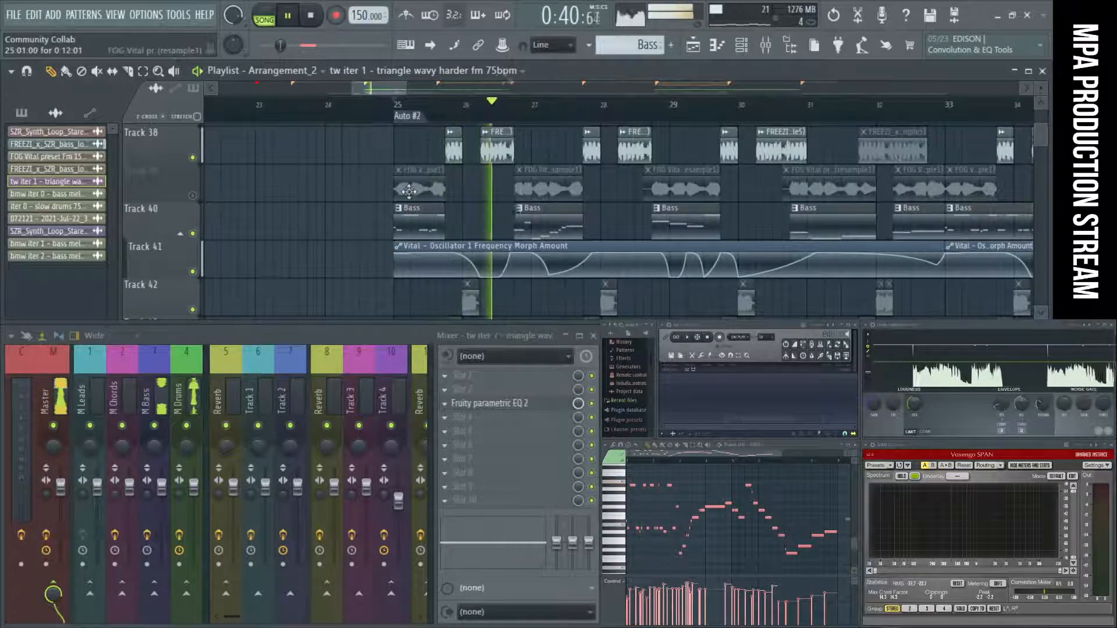
pyautogui.press('space')
# Unmute the short clips on Tracks 42 and 43 across Auto #2, audition the section, and stop playback.
pyautogui.scroll(-3, 336, 301)
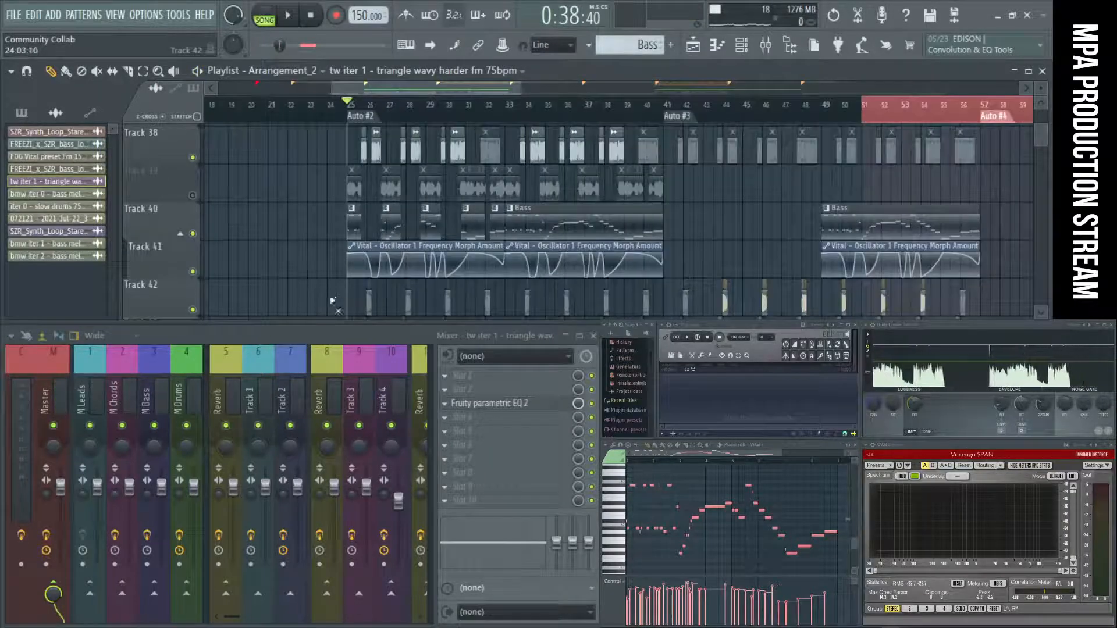
pyautogui.press('space')
pyautogui.scroll(-3, 692, 303)
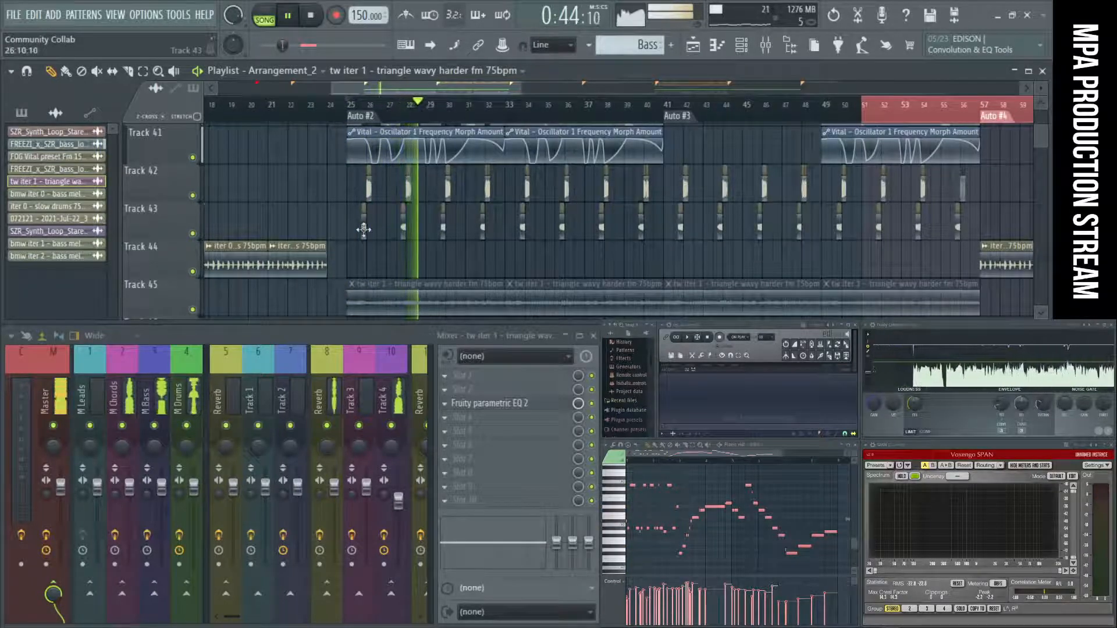
pyautogui.press('space')
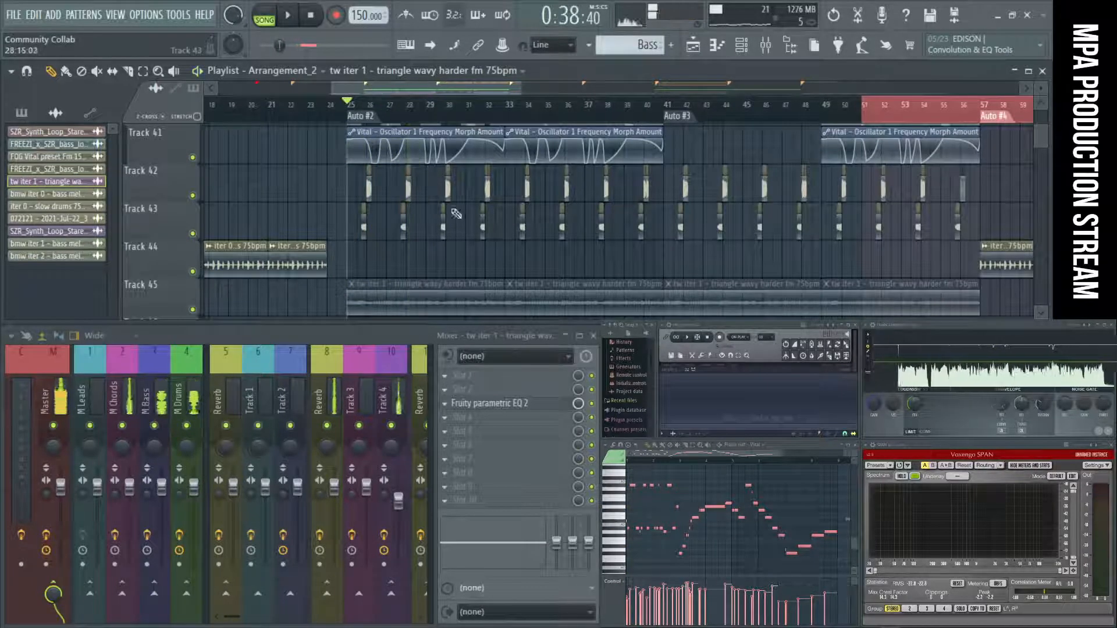
# Mute the short clips on Tracks 42 and 43 from Auto #2 up to Auto #4.
pyautogui.scroll(-2, 338, 229)
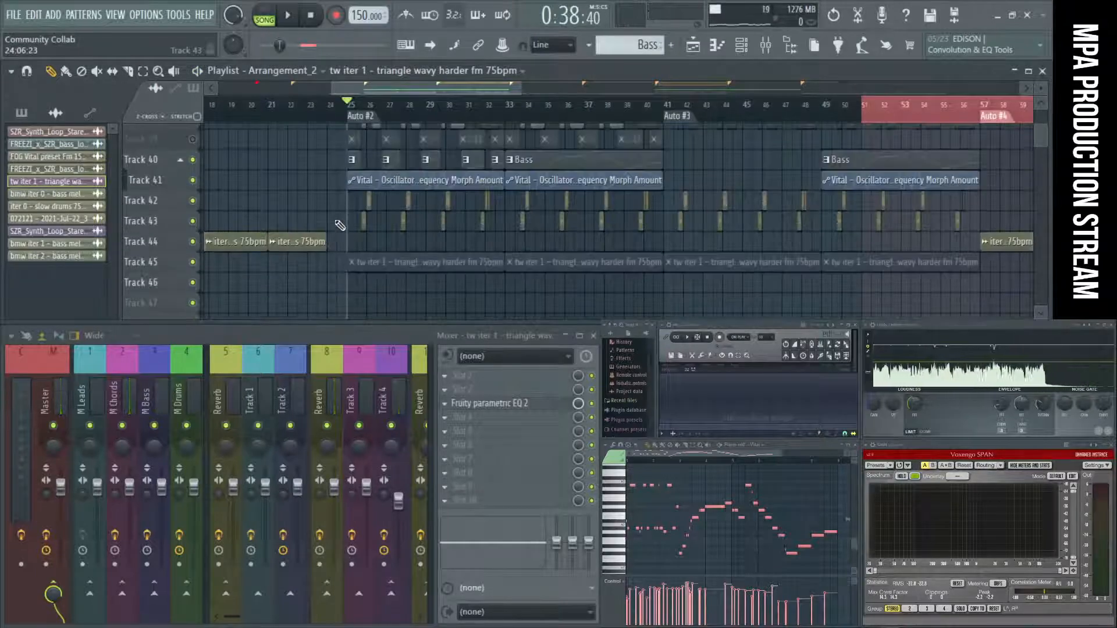
pyautogui.scroll(2, 340, 226)
pyautogui.scroll(-3, 335, 225)
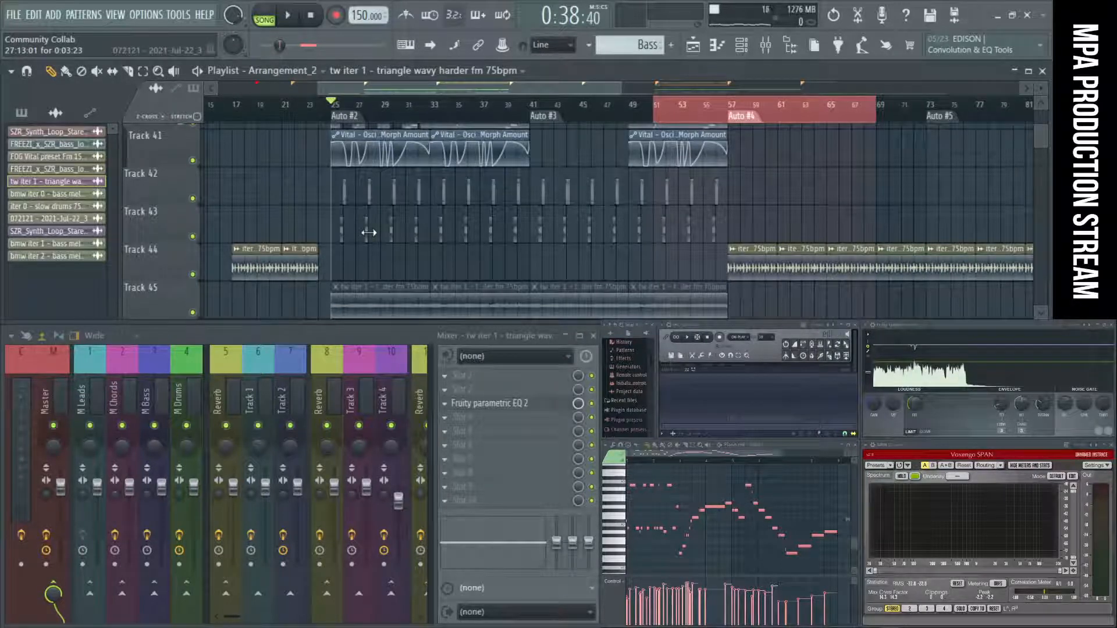
pyautogui.scroll(2, 369, 232)
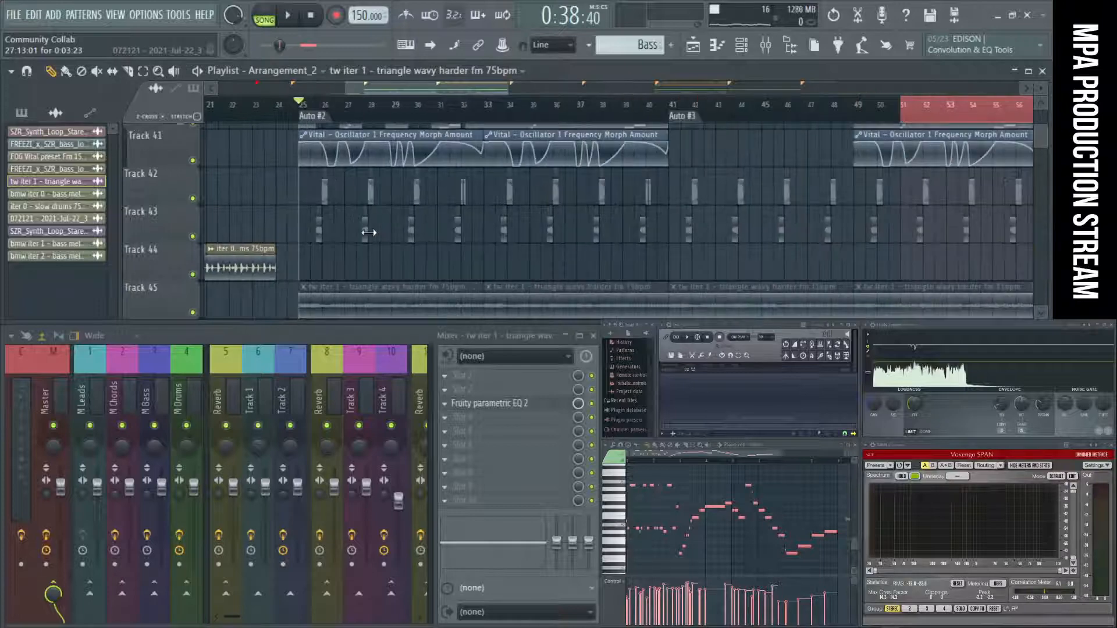
pyautogui.scroll(-2, 587, 198)
pyautogui.scroll(-2, 586, 198)
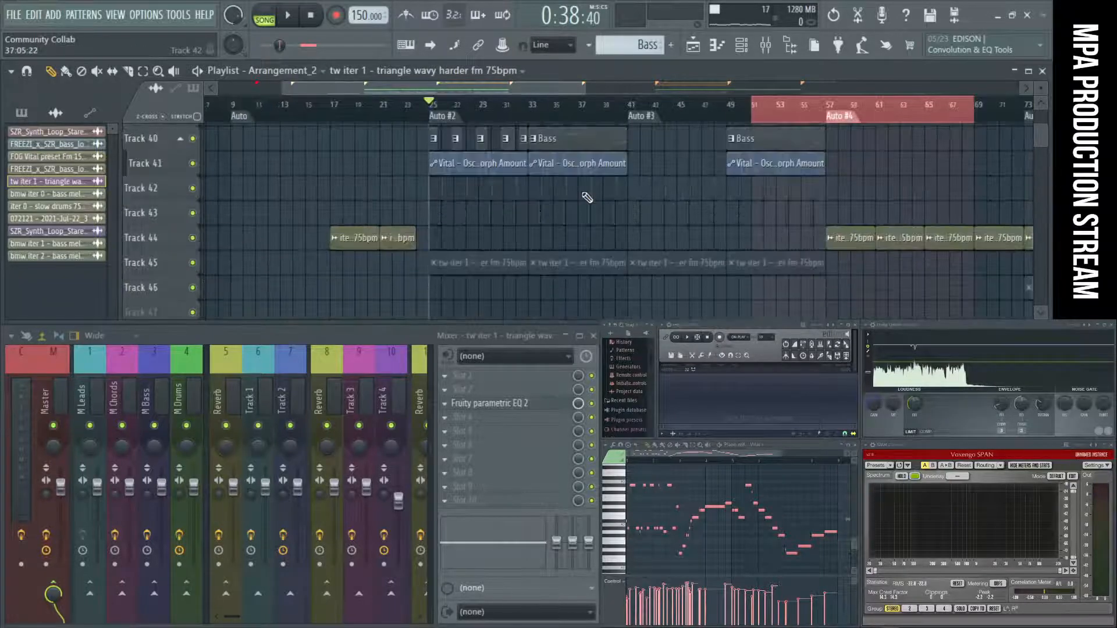
pyautogui.scroll(2, 586, 198)
pyautogui.scroll(-2, 535, 192)
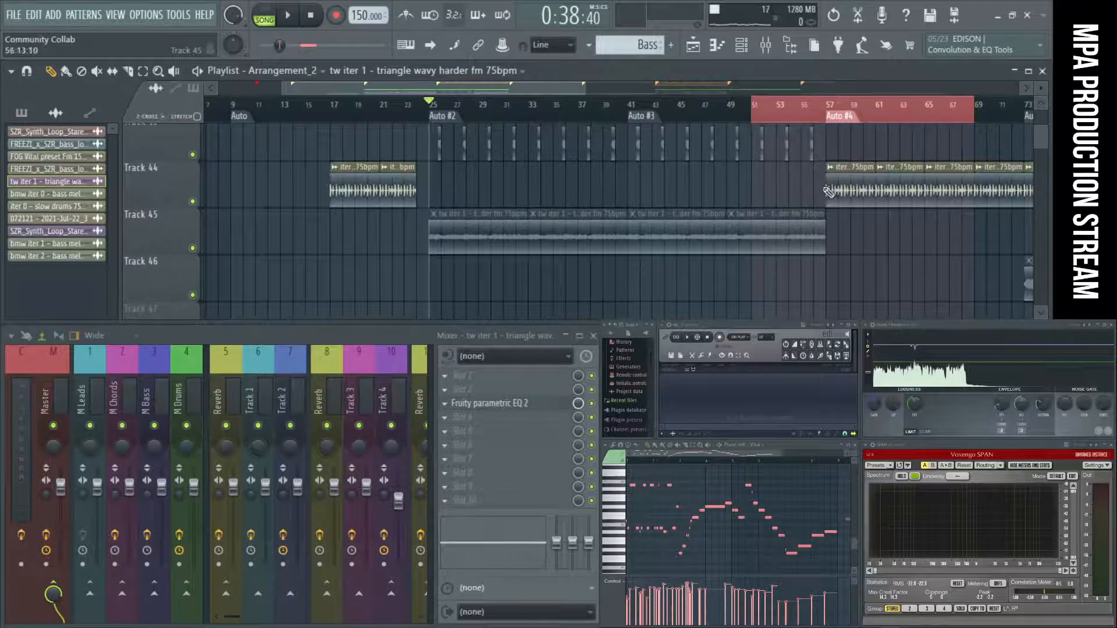
# Audition the iter 0 - slow drums 75bpm clip at Auto #4 on its own, restore the other clips, and play from the marker.
pyautogui.keyDown('ctrl'); pyautogui.keyDown('alt'); pyautogui.rightClick(858, 185); pyautogui.keyUp('alt'); pyautogui.keyUp('ctrl')
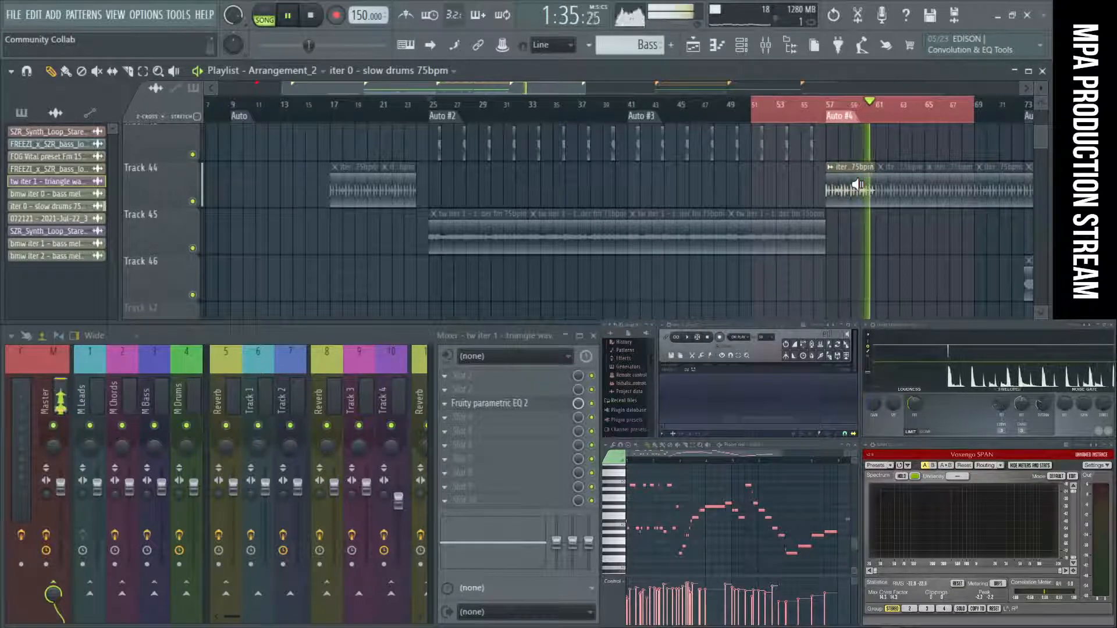
pyautogui.keyDown('ctrl'); pyautogui.keyDown('alt'); pyautogui.rightClick(857, 185); pyautogui.keyUp('alt'); pyautogui.keyUp('ctrl')
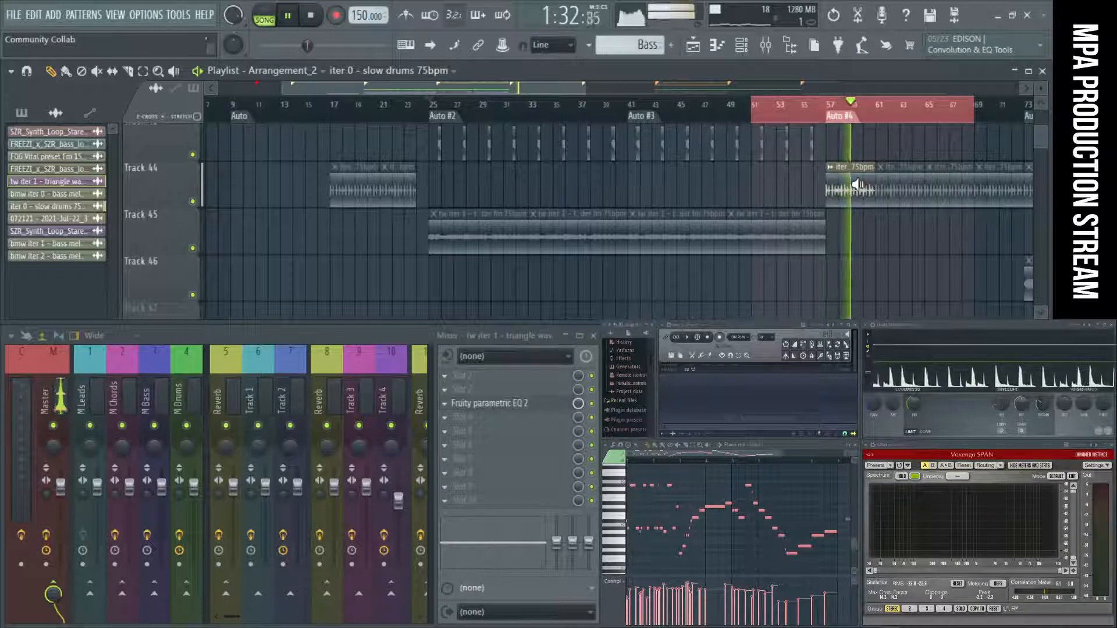
pyautogui.doubleClick(847, 122)
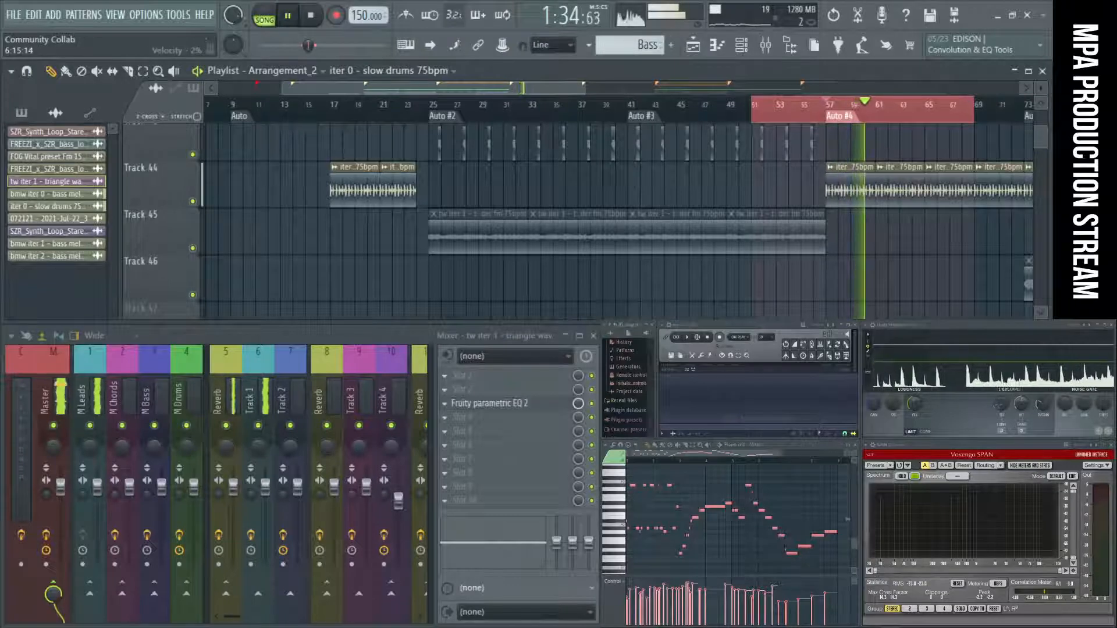
# Switch to OBS, move its window out of view, and stop the playlist playback.
pyautogui.hotkey('alt', 'Tab')
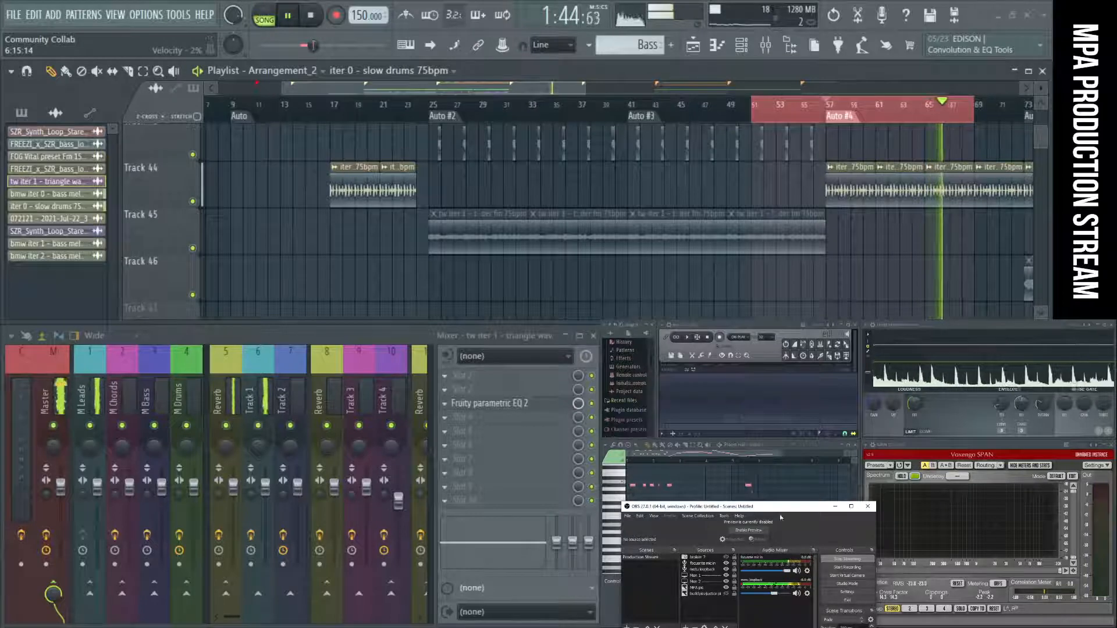
pyautogui.moveTo(781, 507); pyautogui.dragTo(785, 627)
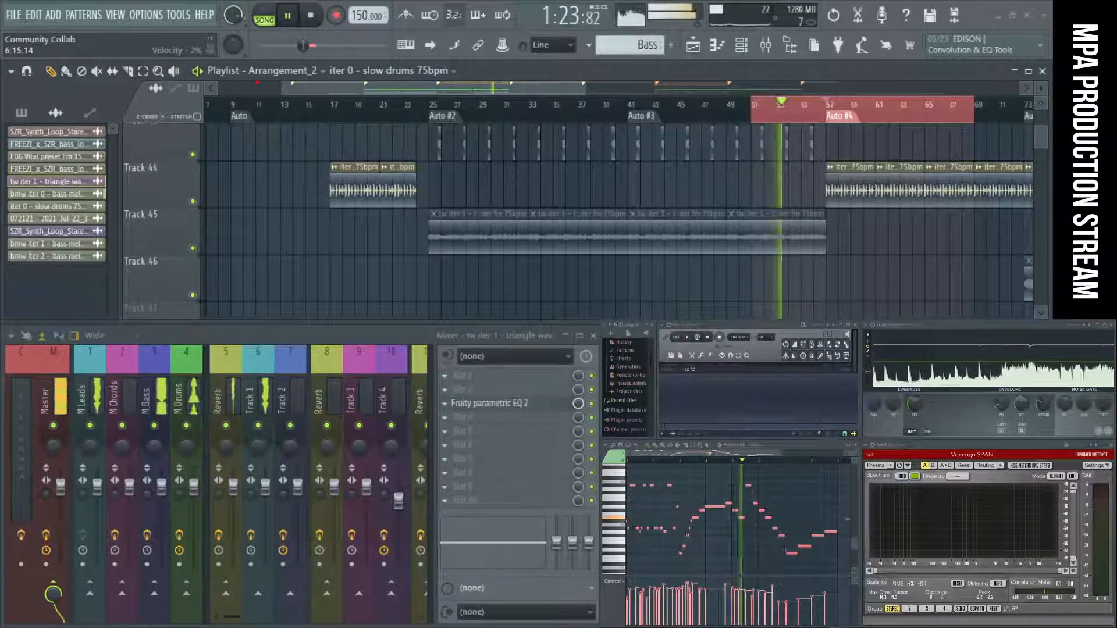
pyautogui.press('space')
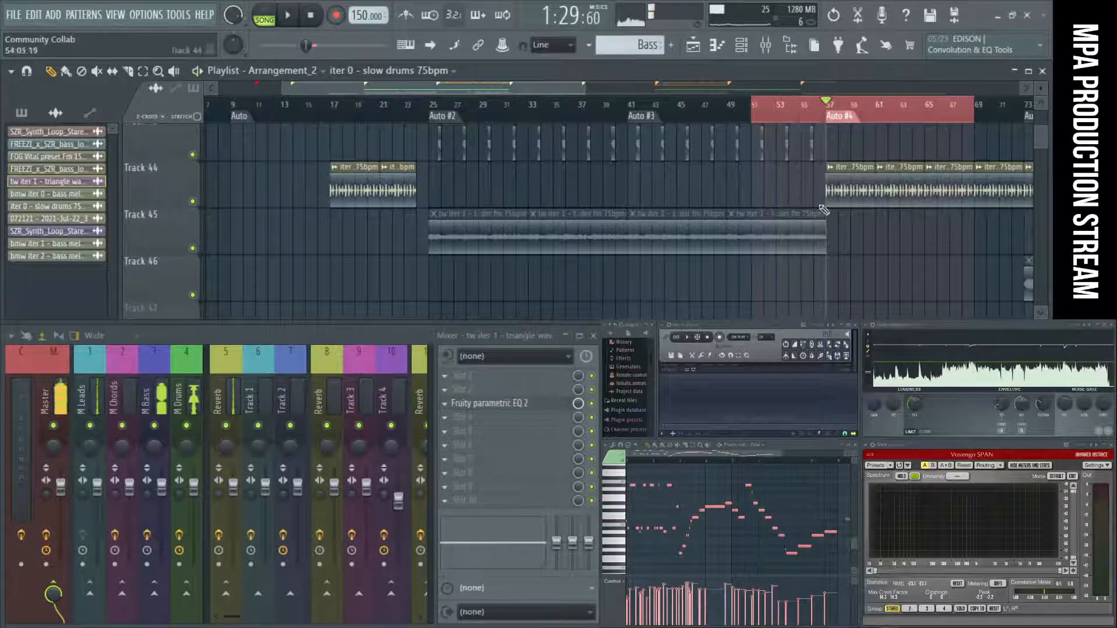
# Extend the loop's start back to bar 49, keeping Auto #4 inside it, and place the playhead at bar 49.
pyautogui.scroll(10, 824, 210)
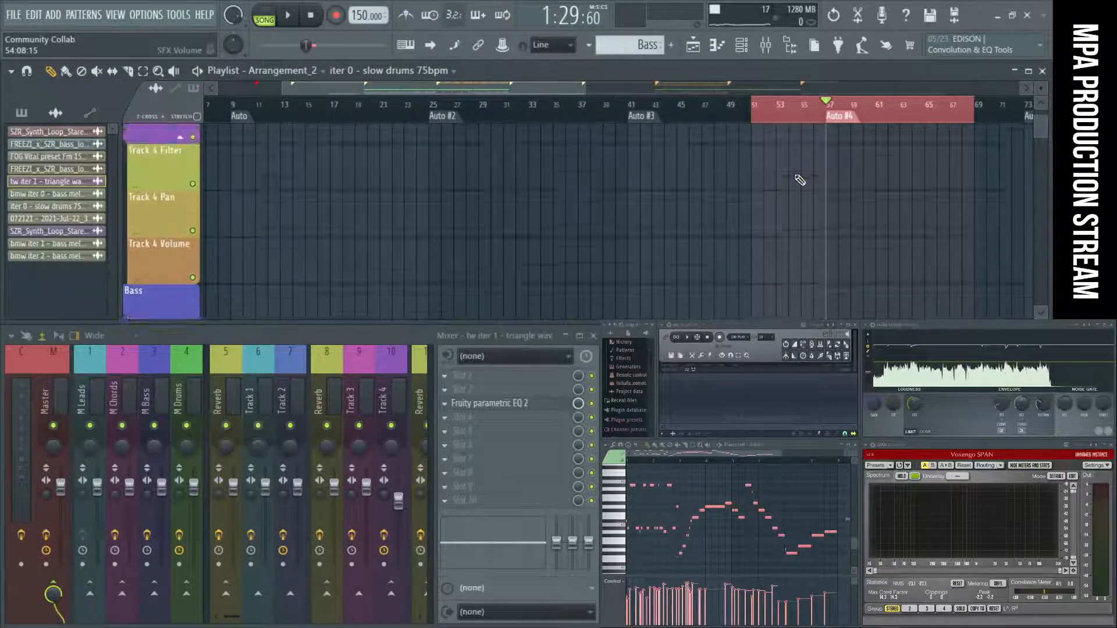
pyautogui.scroll(8, 800, 180)
pyautogui.scroll(2, 796, 175)
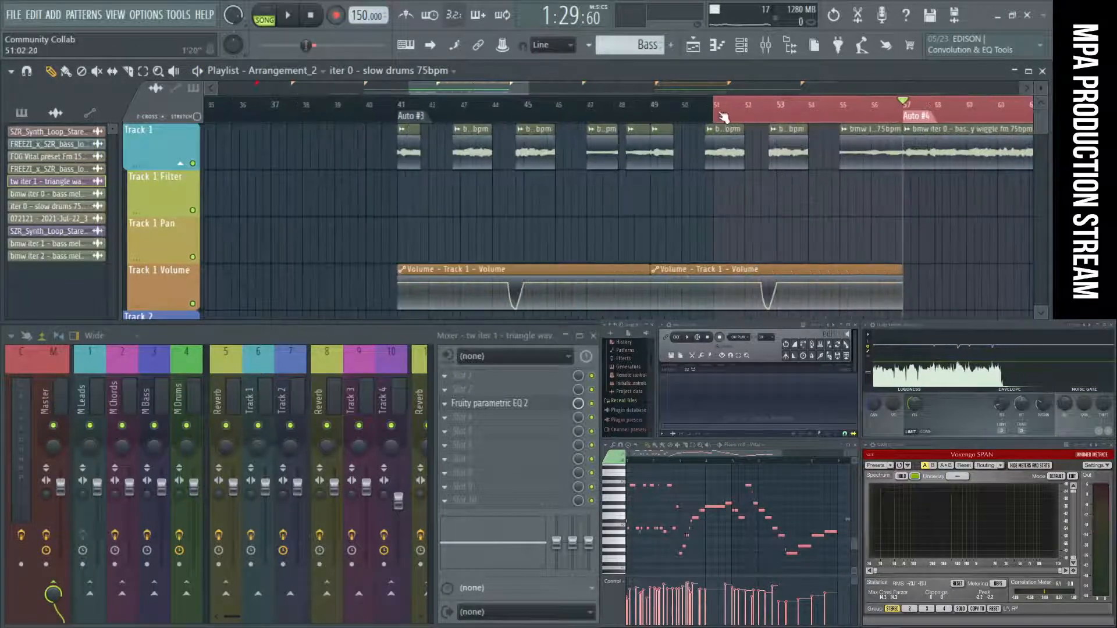
pyautogui.moveTo(741, 115); pyautogui.dragTo(655, 114)
pyautogui.click(662, 114)
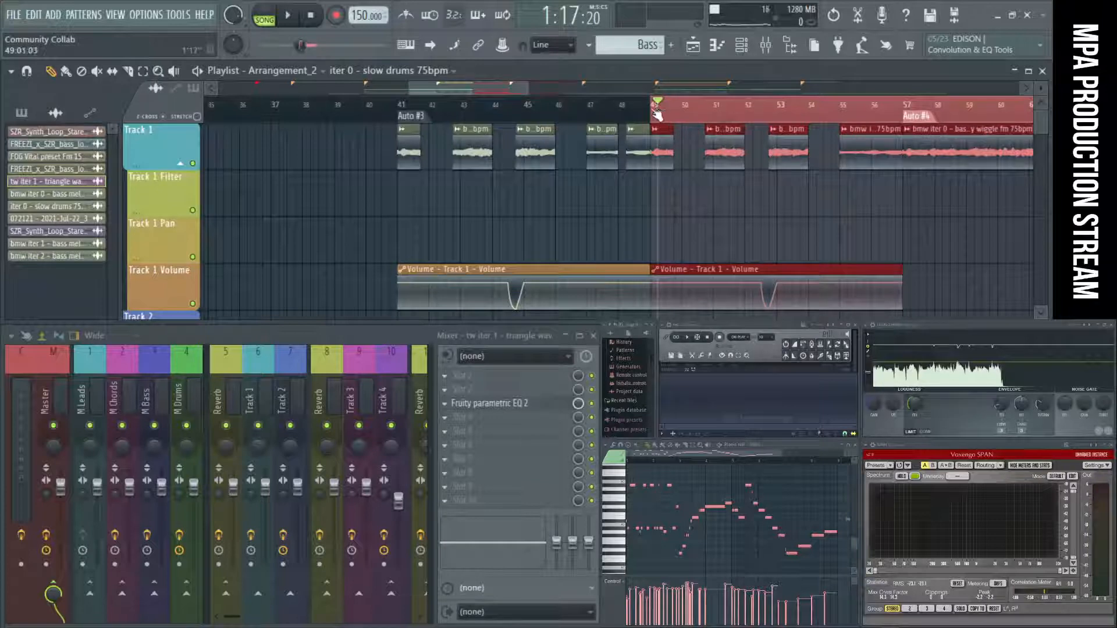
# Audition the loop from bar 49 and delete the Track 1 bass melody clip that starts at bar 49.
pyautogui.scroll(-4, 773, 227)
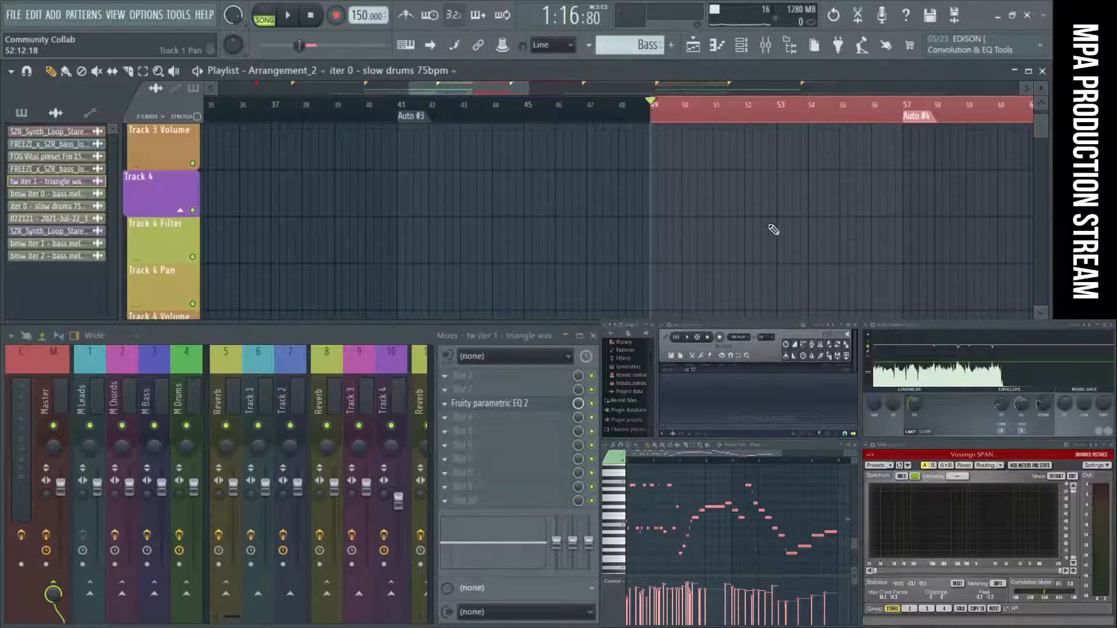
pyautogui.press('space')
pyautogui.scroll(4, 774, 229)
pyautogui.press('space')
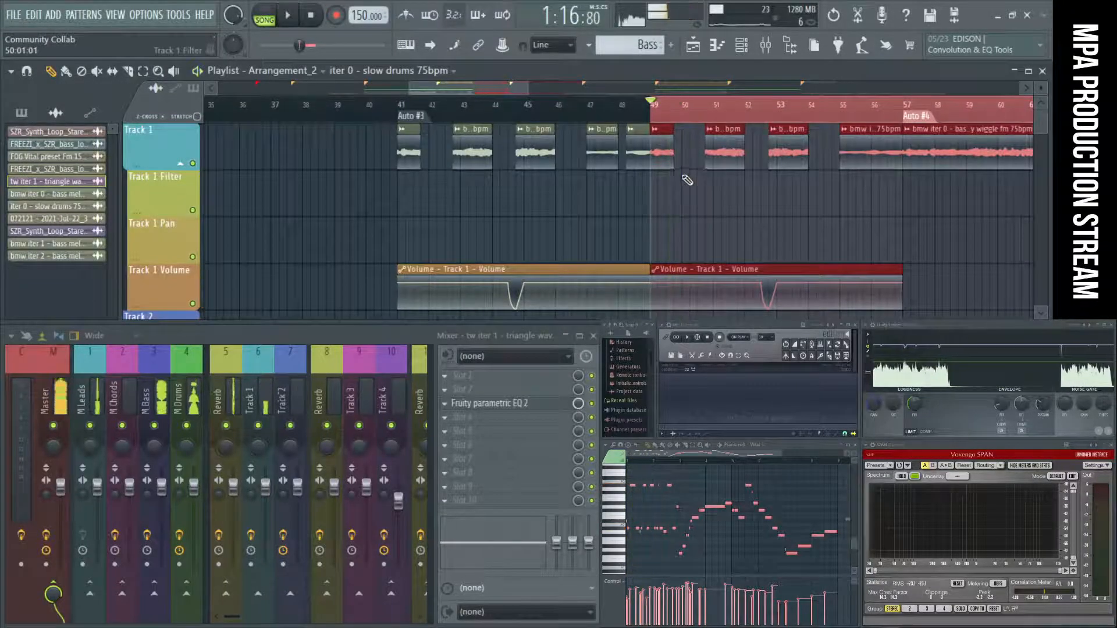
pyautogui.press('space')
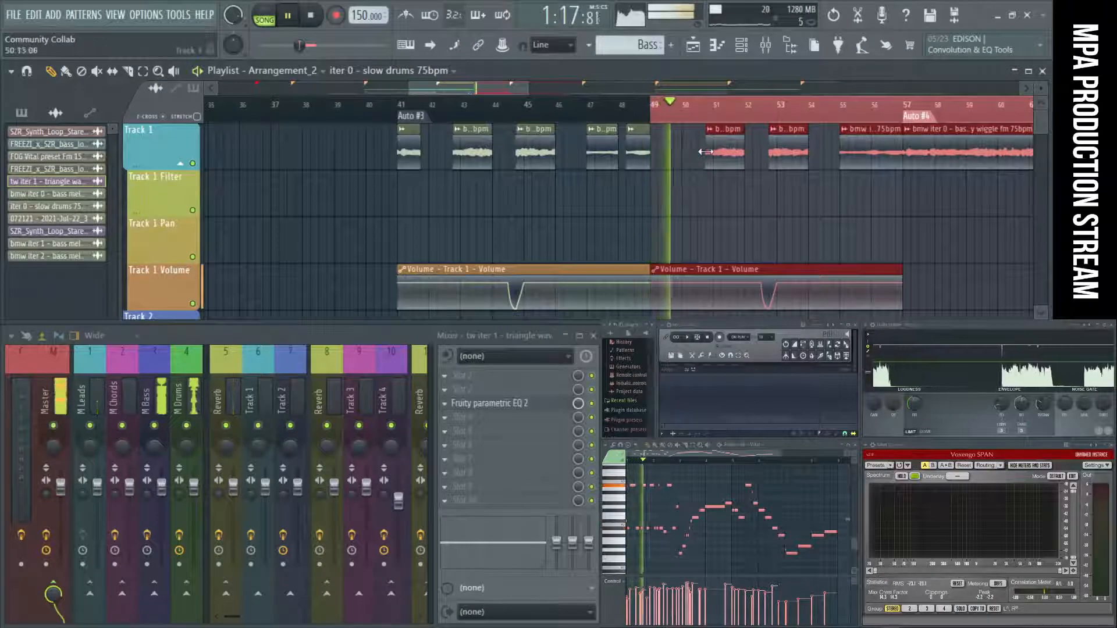
pyautogui.keyDown('ctrl'); pyautogui.click(700, 175); pyautogui.keyUp('ctrl')
pyautogui.press('space')
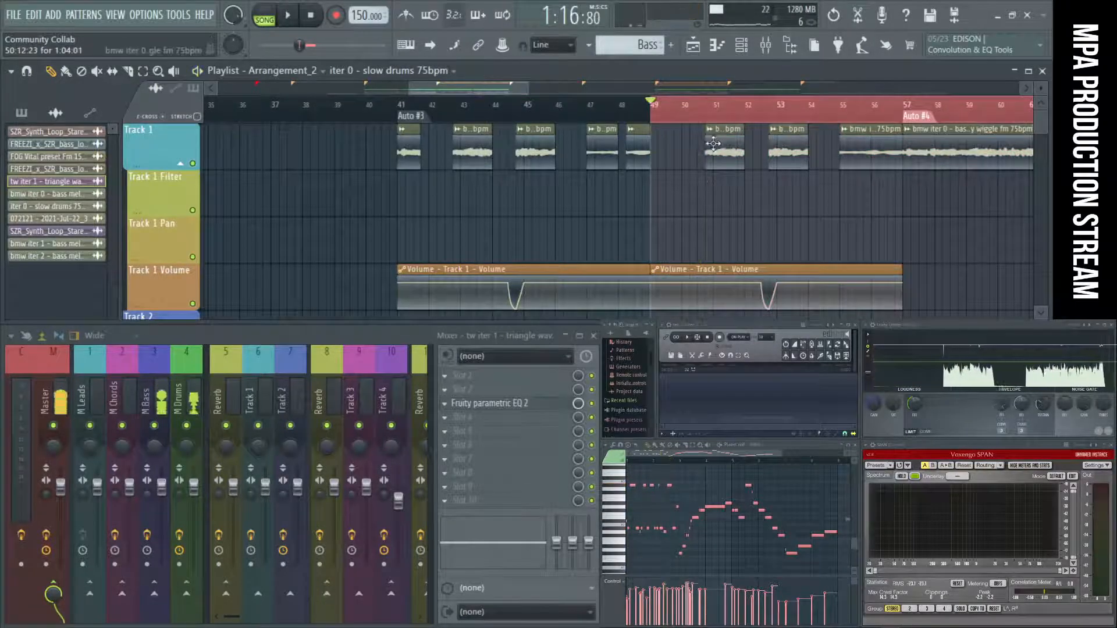
# Try starting the first Track 1 bass melody clip after bar 49 earlier, around bar 50, and audition the loop.
pyautogui.moveTo(707, 154); pyautogui.dragTo(681, 154)
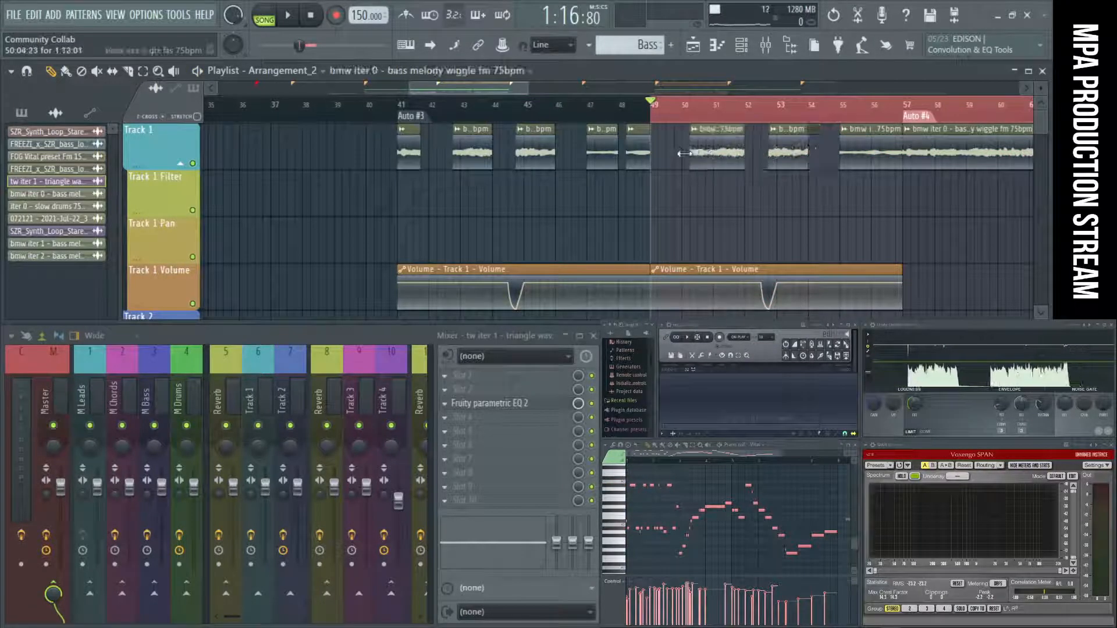
pyautogui.press('space')
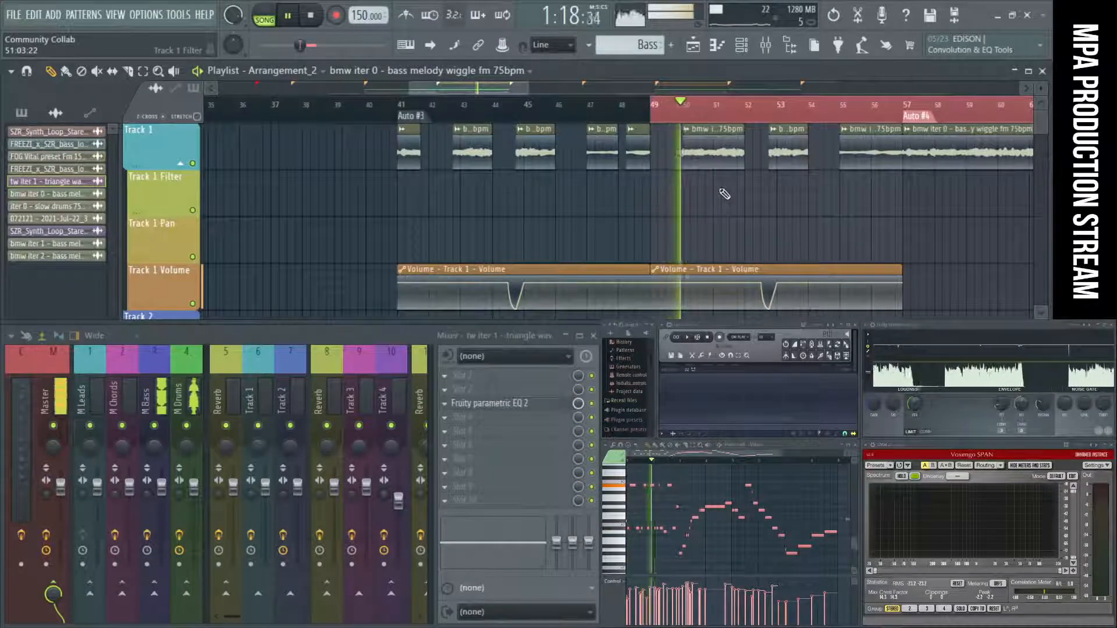
pyautogui.scroll(4, 680, 149)
pyautogui.moveTo(681, 149)
pyautogui.mouseDown()
pyautogui.moveTo(706, 147)
pyautogui.moveTo(695, 149)
pyautogui.mouseUp()
pyautogui.press('space')
pyautogui.press('space')
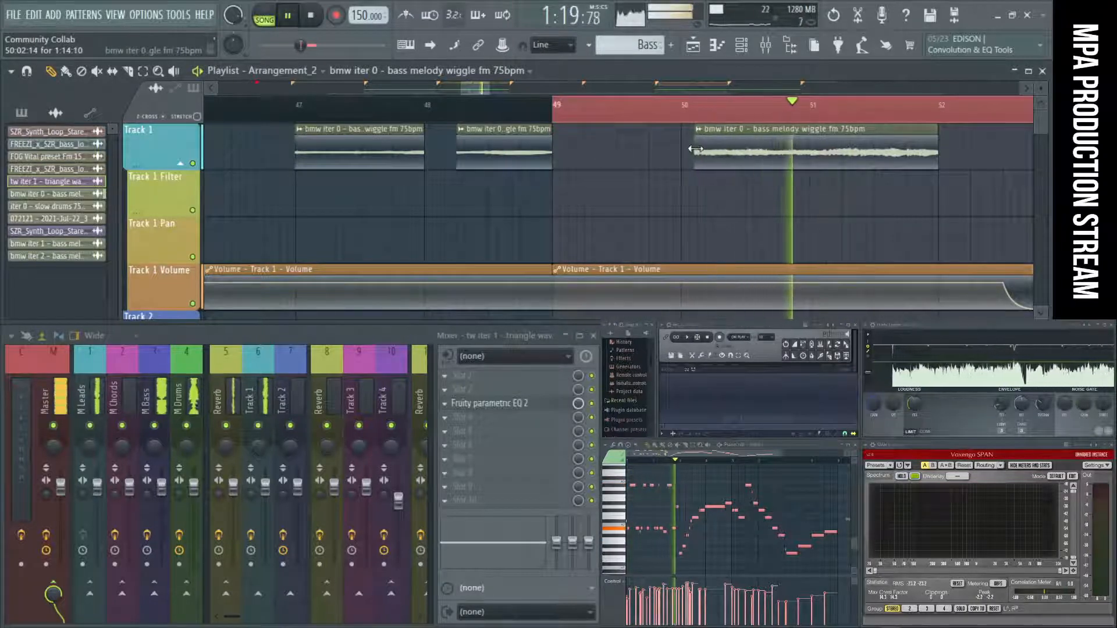
# Replay the loop and trim the start of that Track 1 bass melody clip to the last beat of bar 50.
pyautogui.press('space')
pyautogui.press('space')
pyautogui.press('space')
pyautogui.press('space')
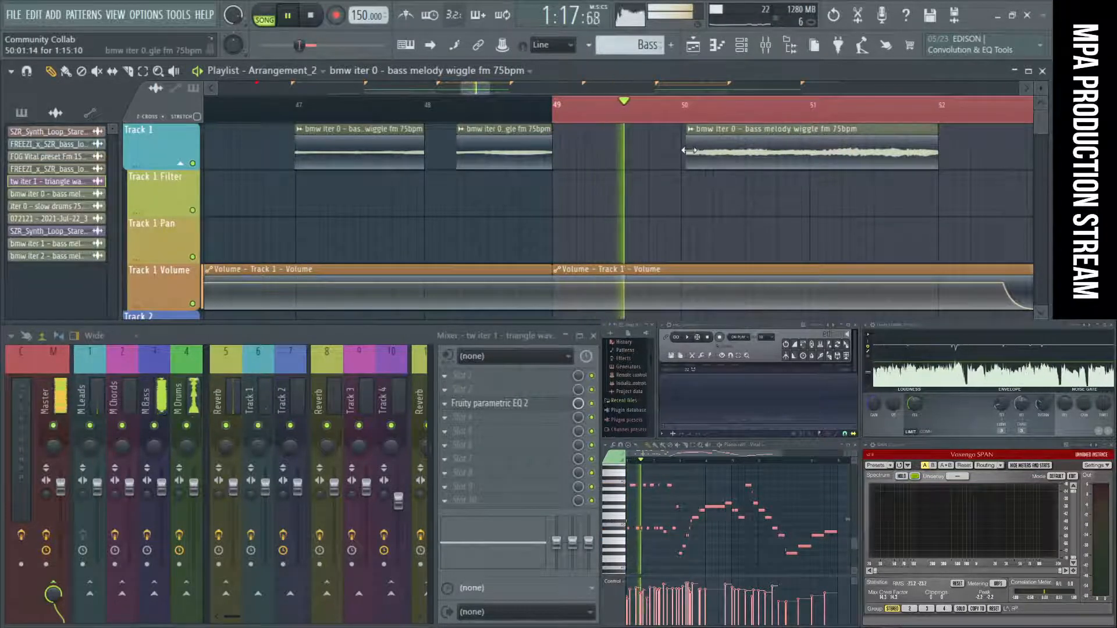
pyautogui.press('super')
pyautogui.moveTo(696, 149); pyautogui.dragTo(725, 239)
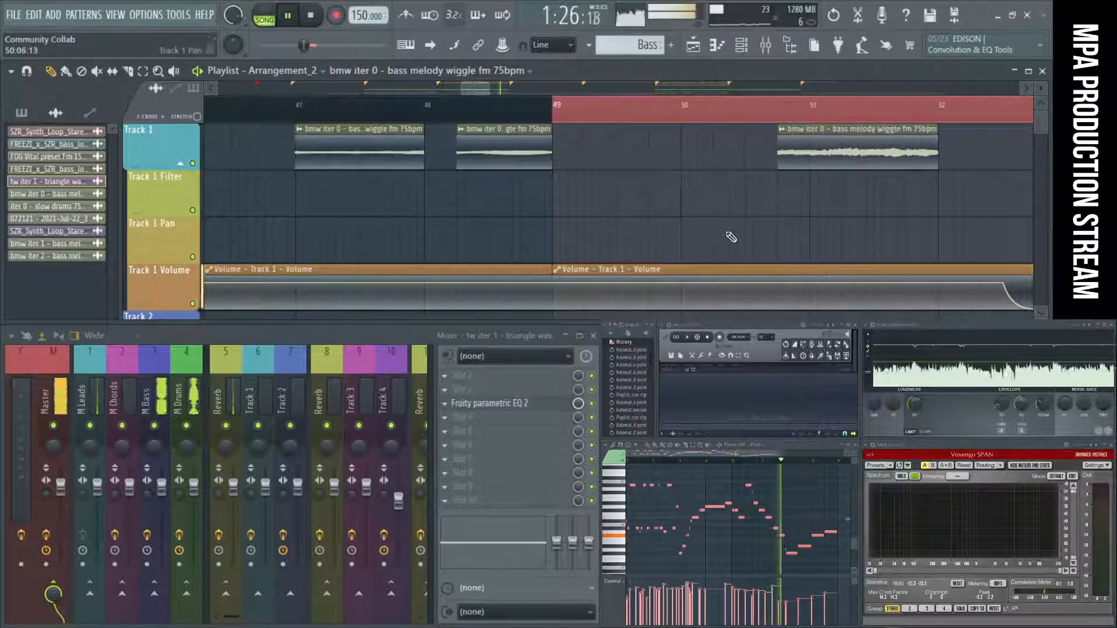
# Stop playback and bring the stream's Chat window over the playlist and mixer.
pyautogui.click(313, 16)
pyautogui.moveTo(675, 317); pyautogui.dragTo(216, 247)
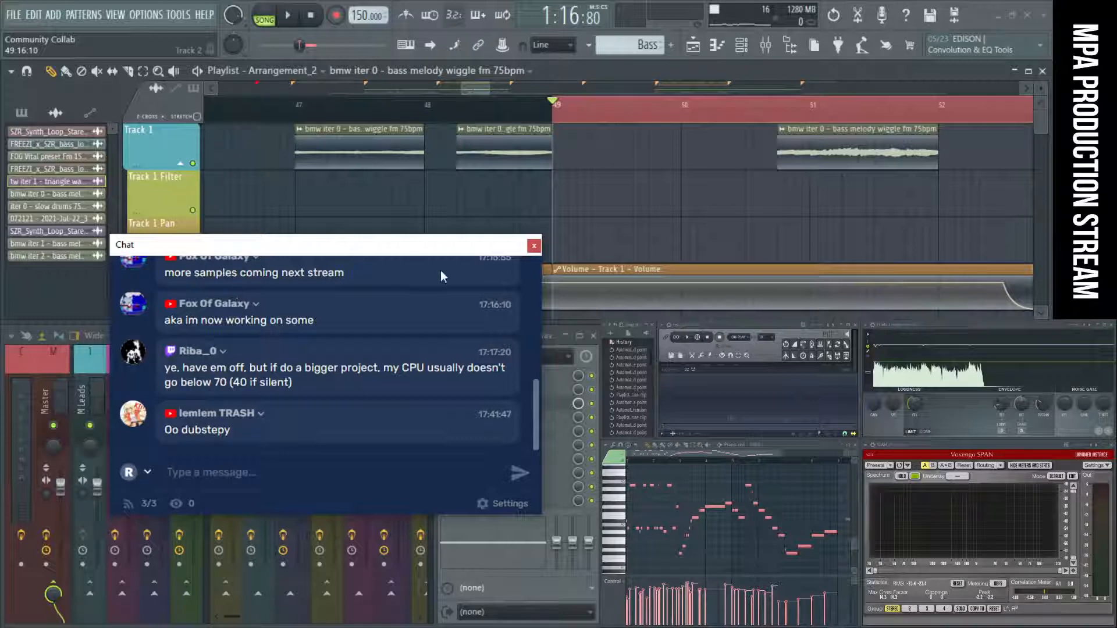
# Loop the Auto #4 section from bar 57 to bar 73 and play it.
pyautogui.scroll(-6, 779, 186)
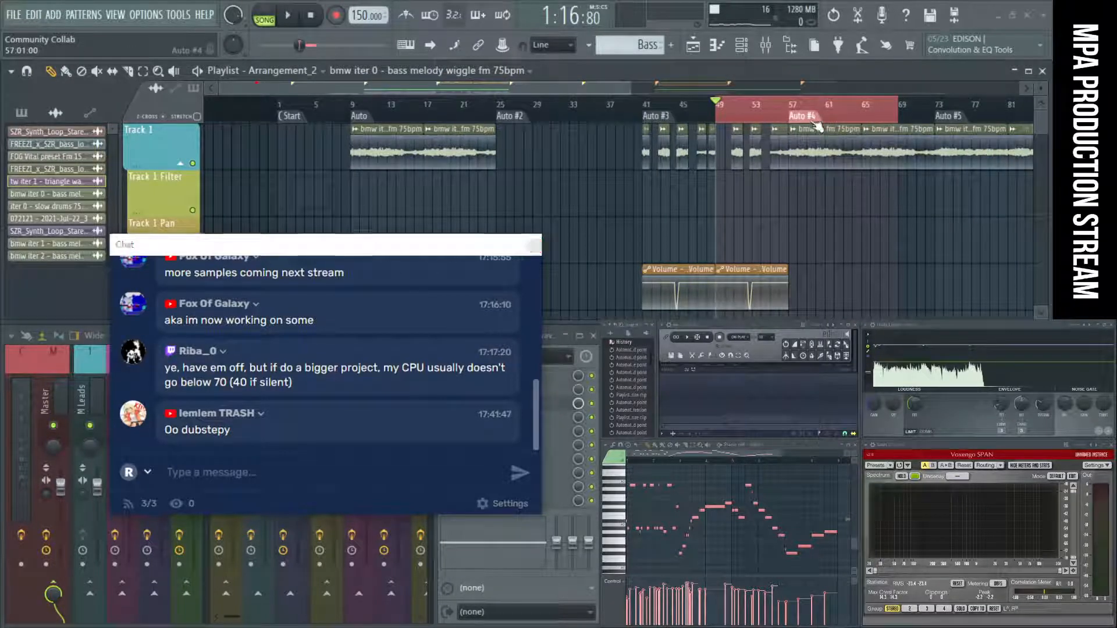
pyautogui.moveTo(789, 109); pyautogui.dragTo(935, 109)
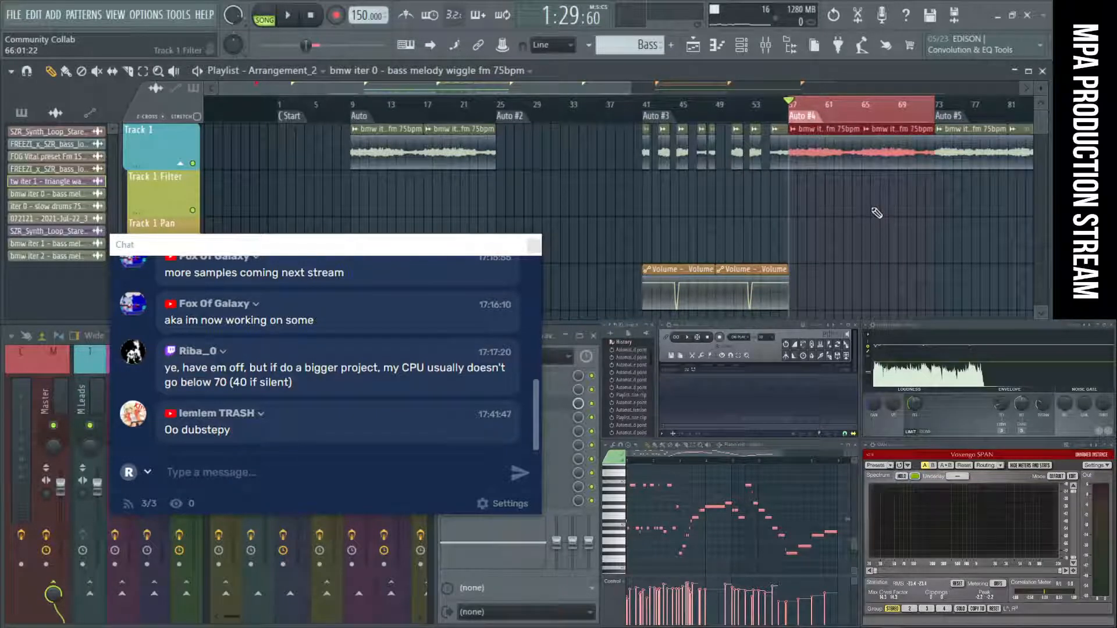
pyautogui.press('space')
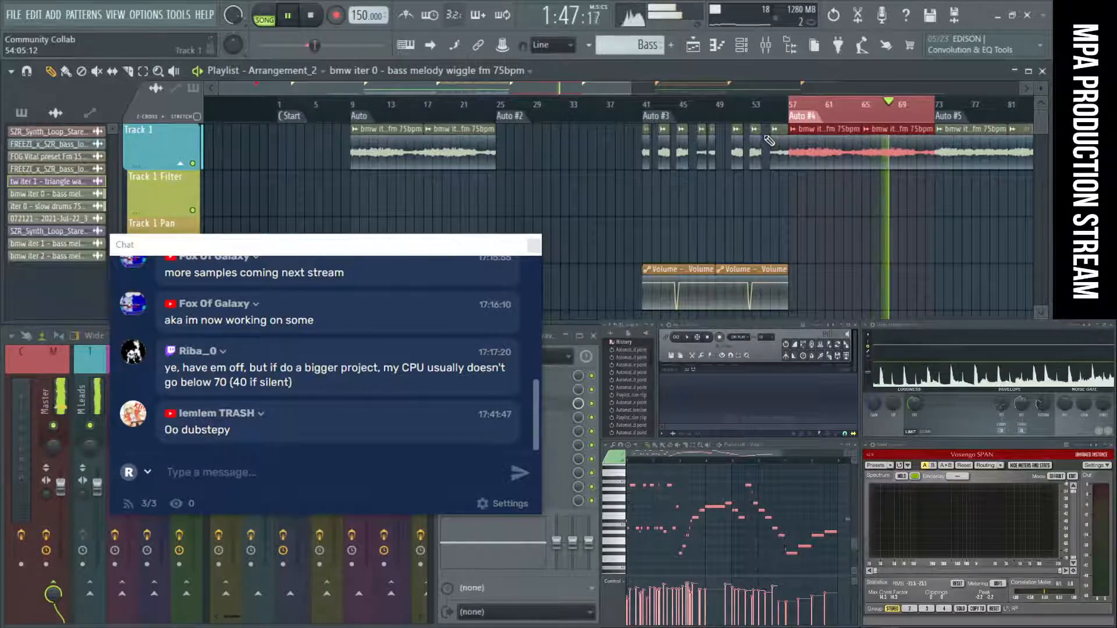
pyautogui.scroll(-3, 785, 154)
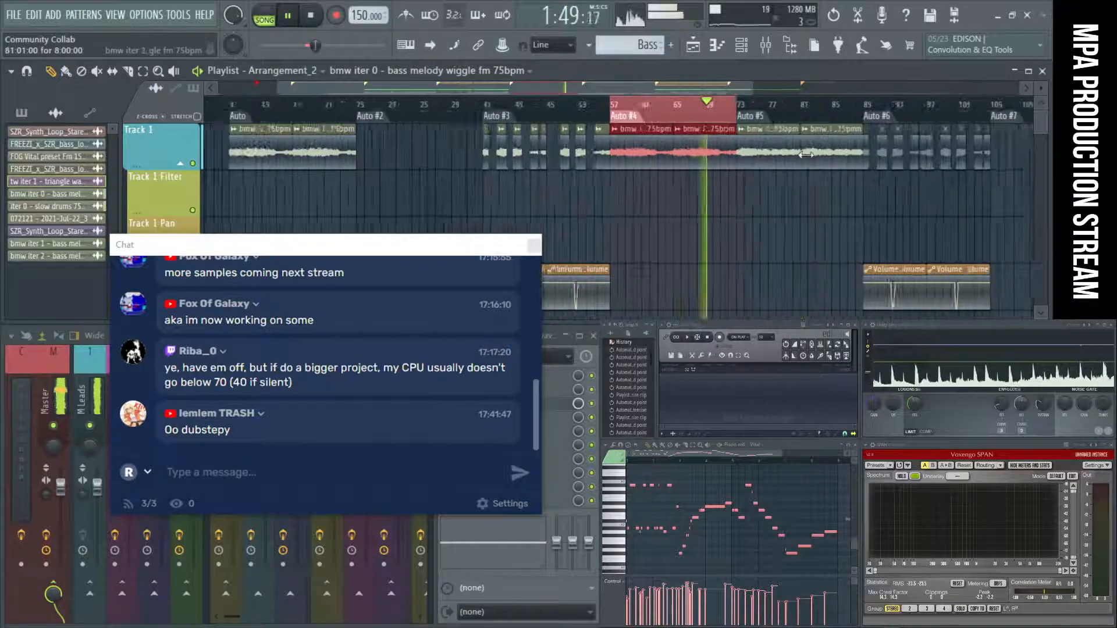
# Extend the loop from Auto #4 to Auto #6, bars 57 to 89, listen through it, and stop playback.
pyautogui.scroll(3, 785, 145)
pyautogui.moveTo(728, 111); pyautogui.dragTo(912, 125)
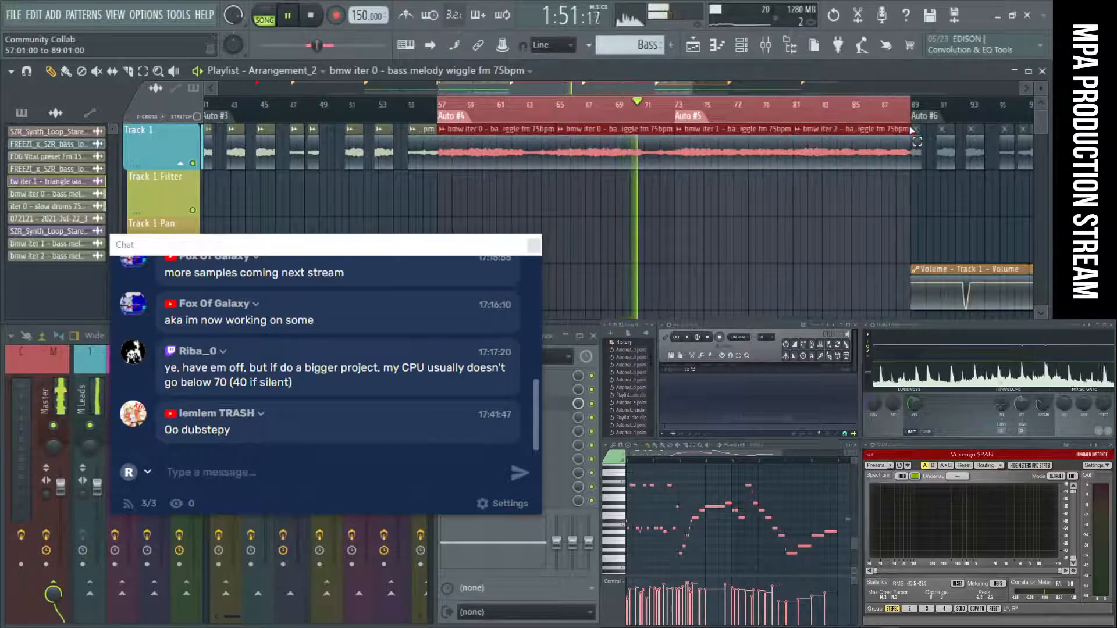
pyautogui.keyDown('ctrl'); pyautogui.click(867, 213); pyautogui.keyUp('ctrl')
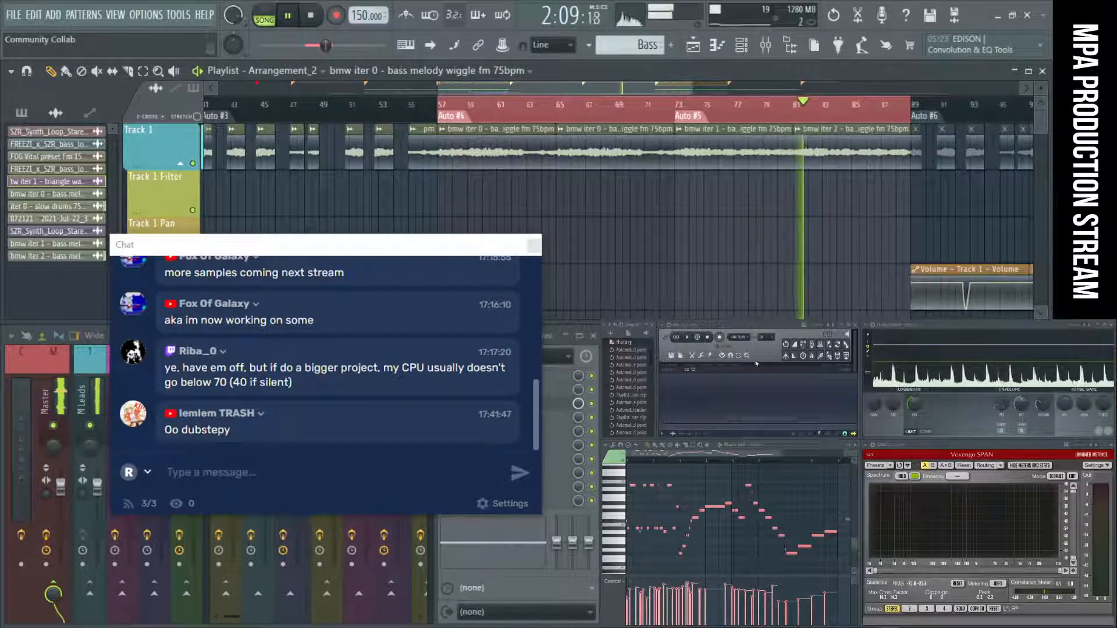
pyautogui.click(311, 17)
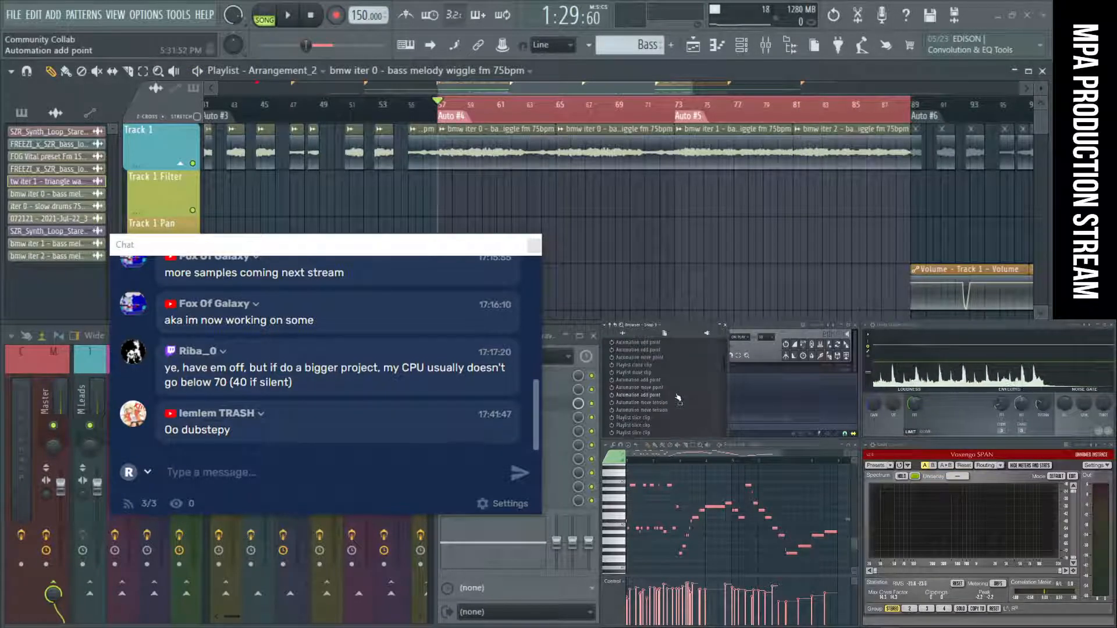
# Look over the browser folders and the Drums track, and move the Chat window out of view.
pyautogui.scroll(-6, 677, 395)
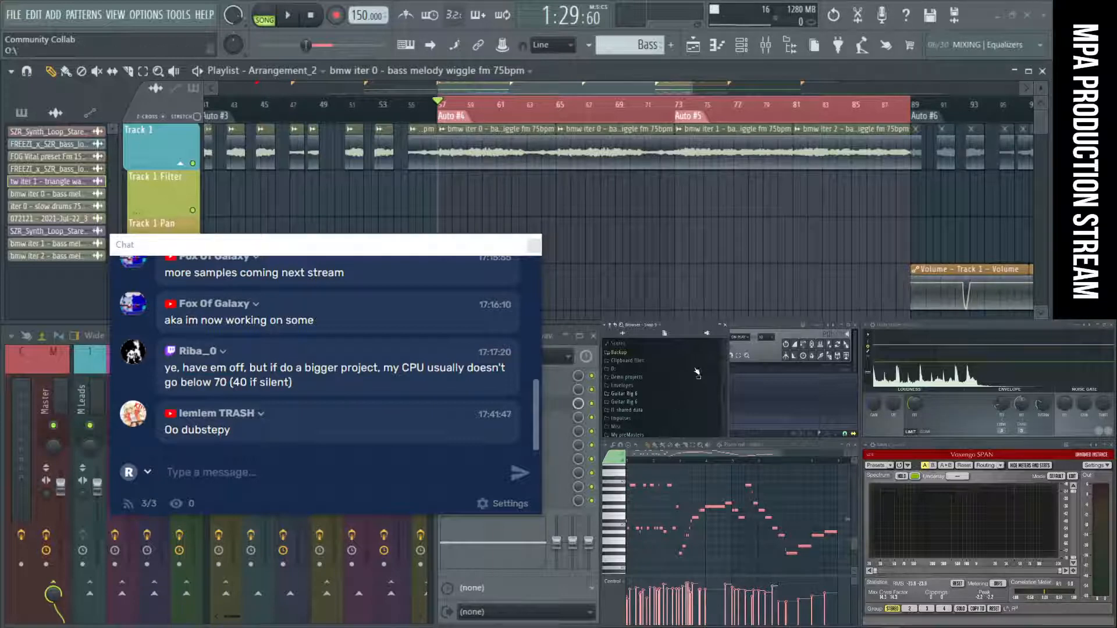
pyautogui.keyDown('ctrl'); pyautogui.rightClick(713, 190); pyautogui.keyUp('ctrl')
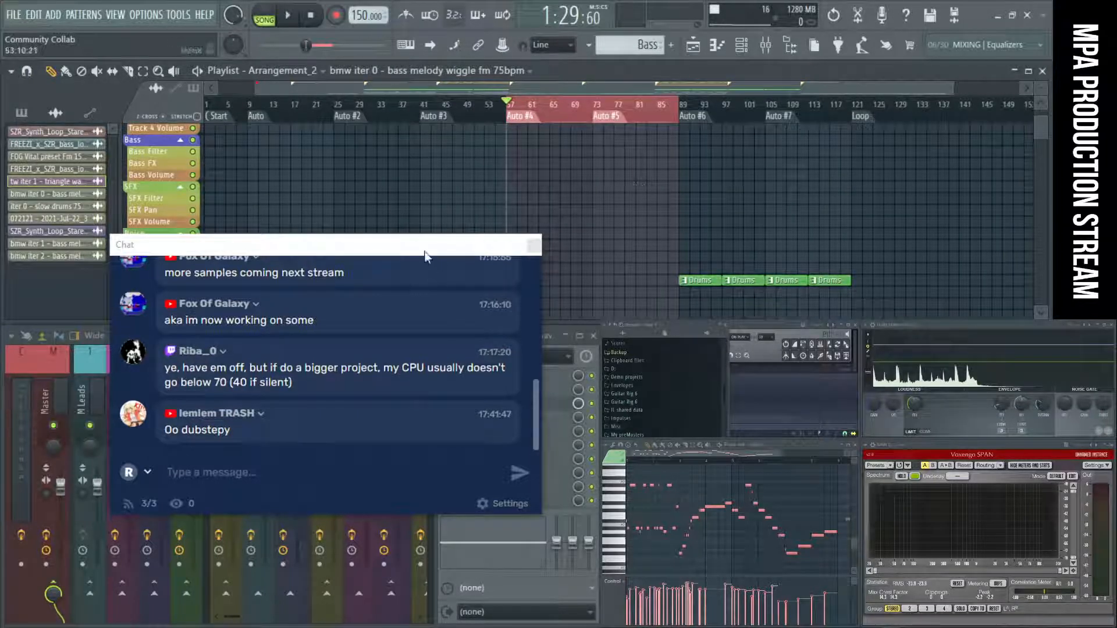
pyautogui.moveTo(426, 257); pyautogui.dragTo(461, 256)
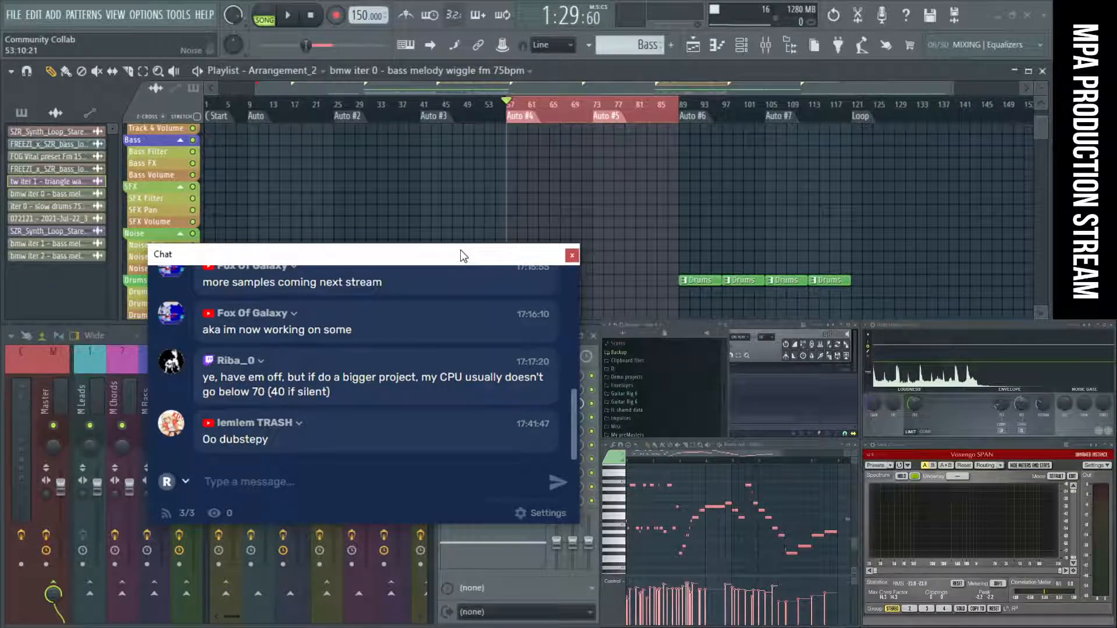
pyautogui.moveTo(460, 254); pyautogui.dragTo(1001, 362)
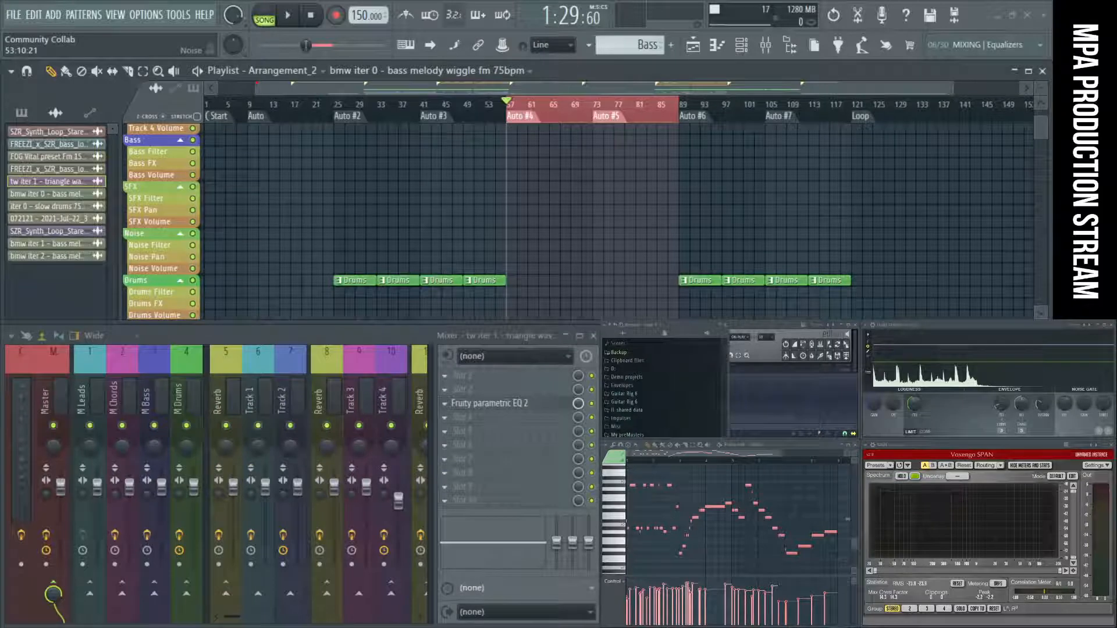
# Loop the Auto #2 section from bar 25 to bar 41, audition its start, and stop playback.
pyautogui.scroll(-1, 473, 188)
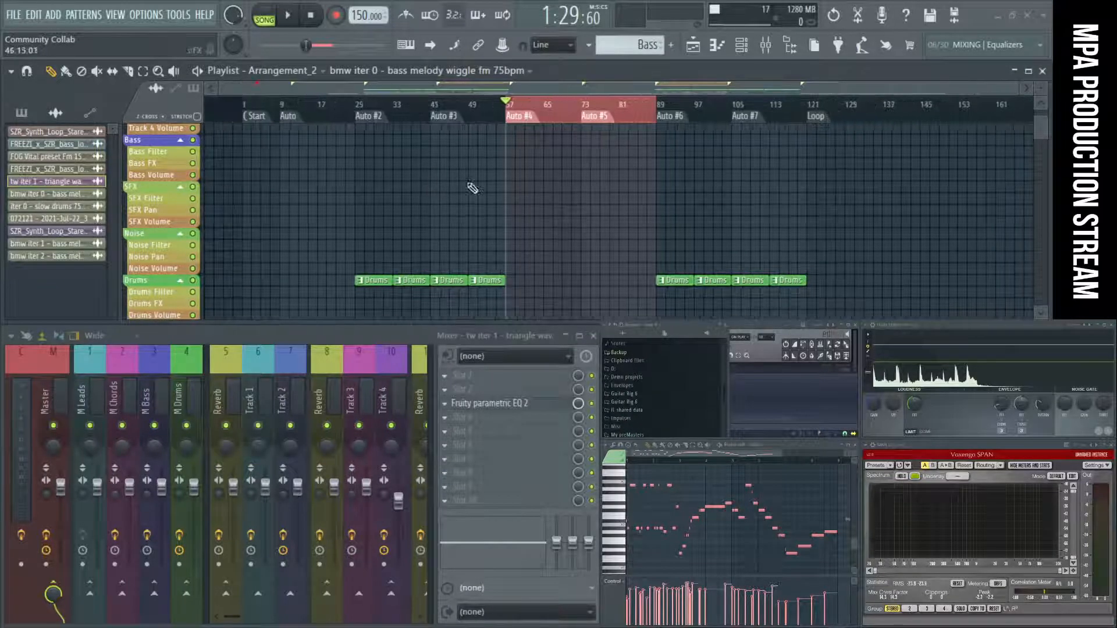
pyautogui.click(377, 116)
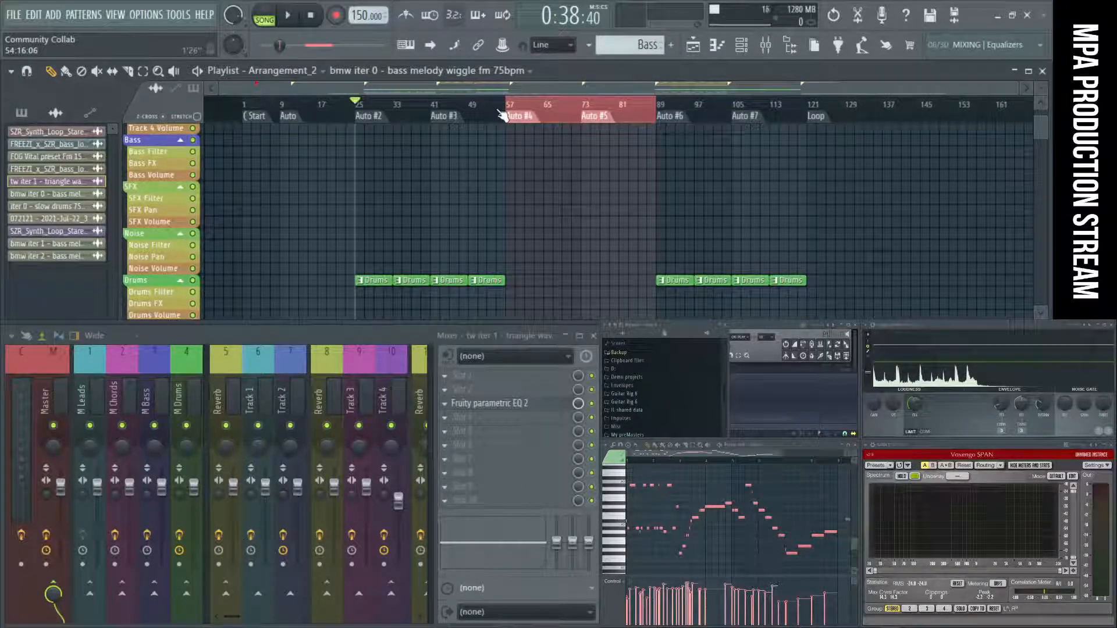
pyautogui.click(373, 121)
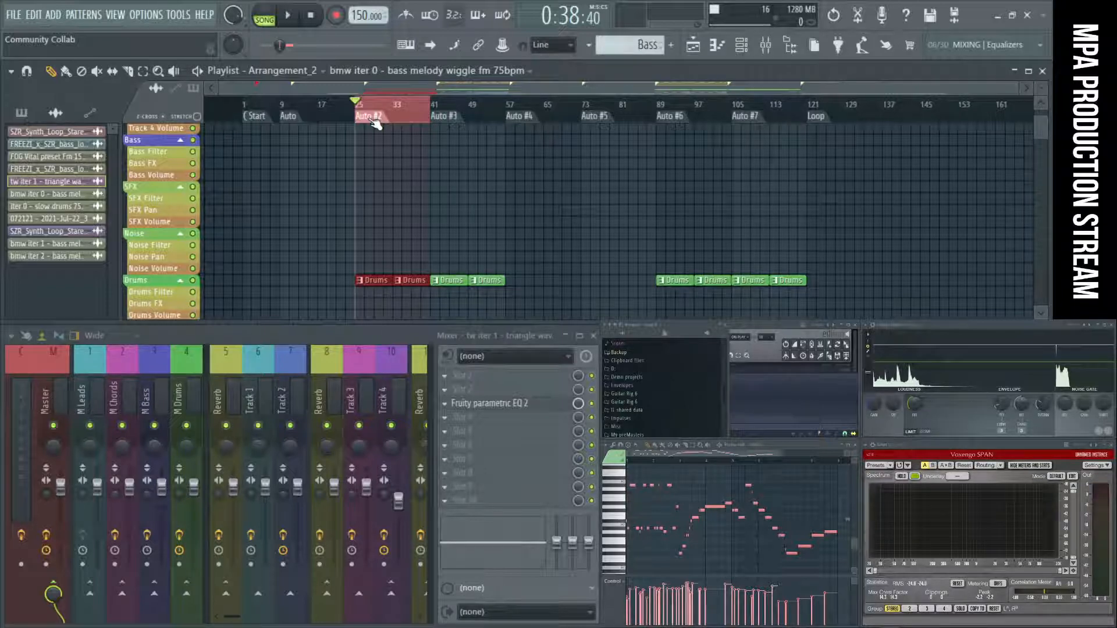
pyautogui.press('space')
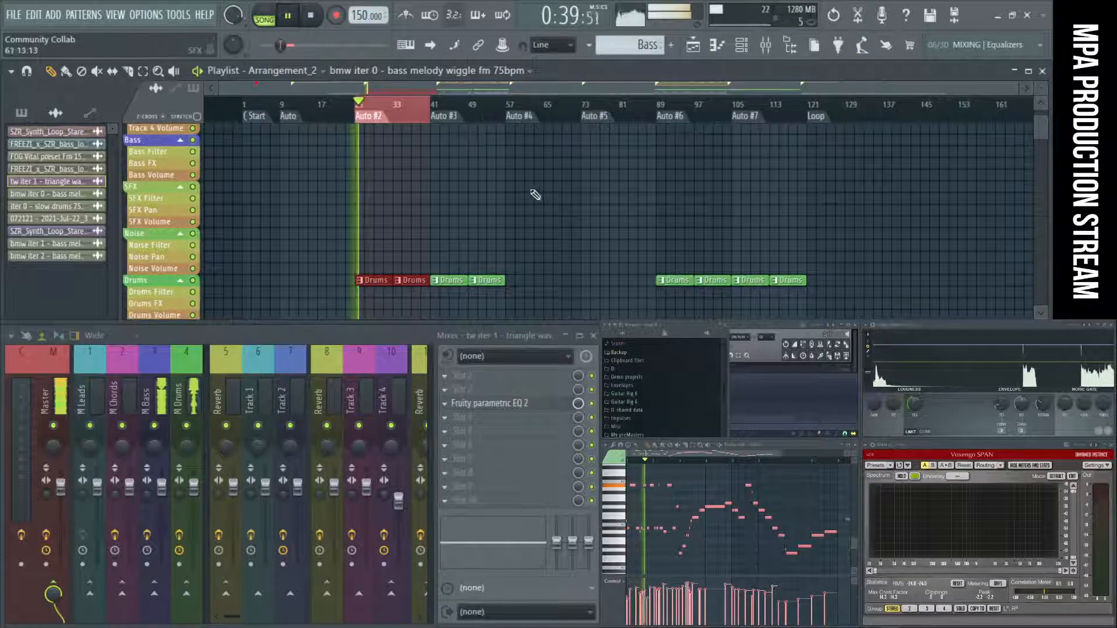
pyautogui.scroll(10, 536, 195)
pyautogui.press('space')
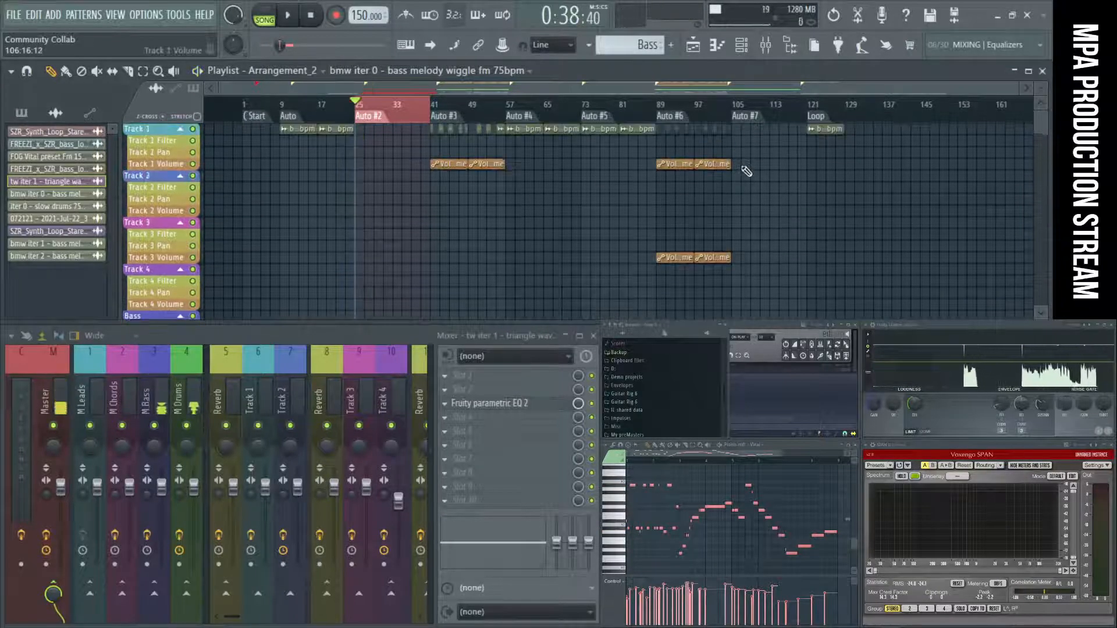
# Loop the Auto #3 section from bar 41 to bar 57 and play it.
pyautogui.keyDown('alt'); pyautogui.scroll(5, 747, 171); pyautogui.keyUp('alt')
pyautogui.keyDown('ctrl'); pyautogui.scroll(3, 815, 172); pyautogui.keyUp('ctrl')
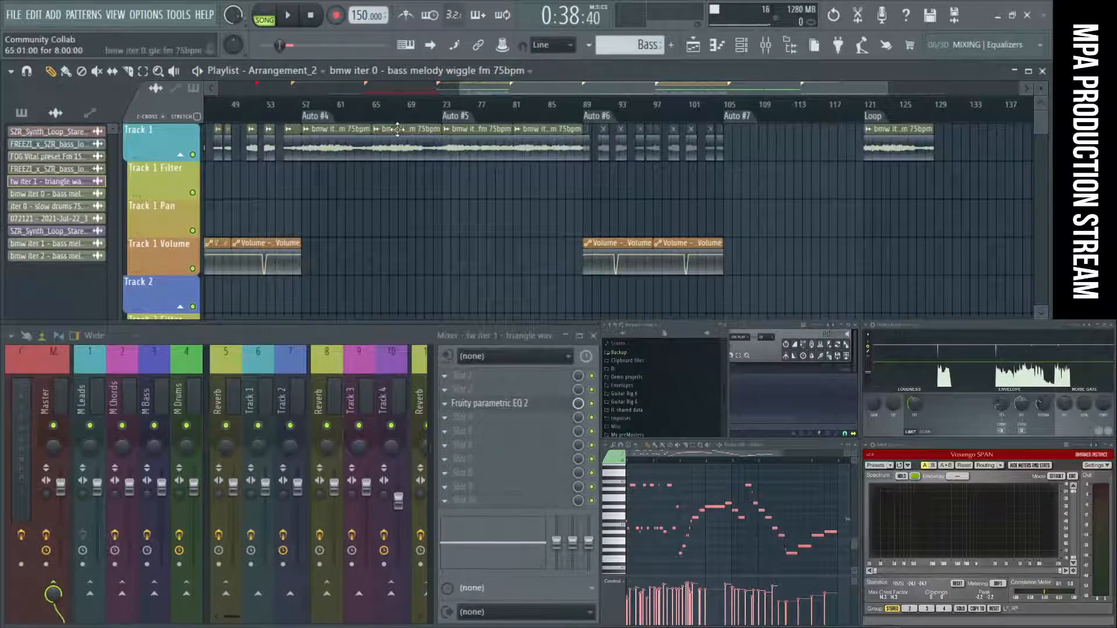
pyautogui.keyDown('ctrl'); pyautogui.scroll(4, 314, 140); pyautogui.keyUp('ctrl')
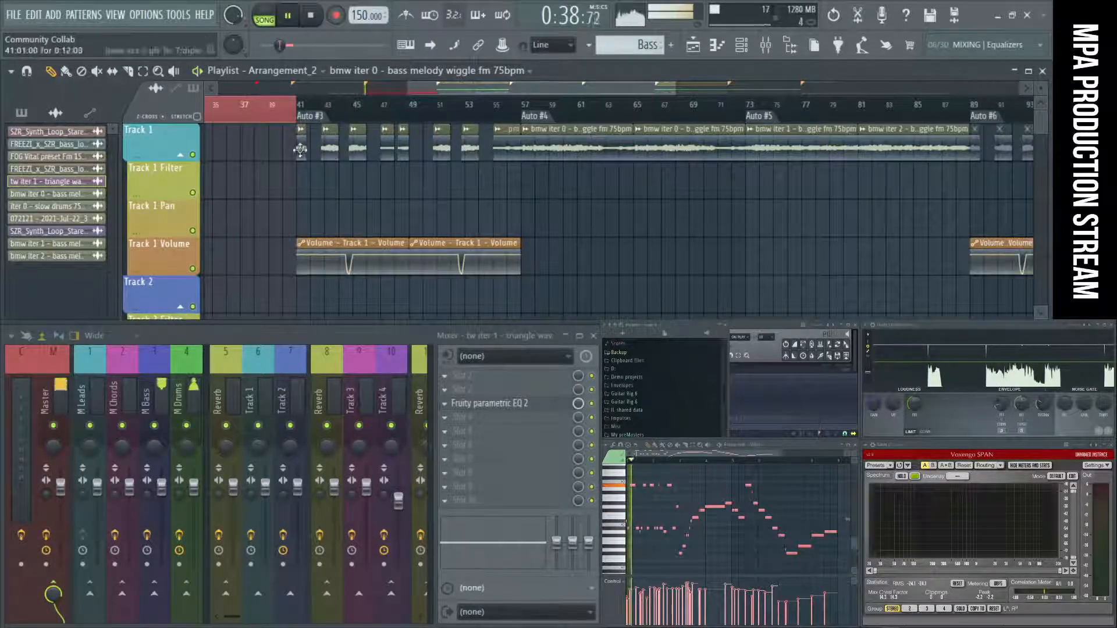
pyautogui.scroll(-2, 327, 120)
pyautogui.doubleClick(331, 119)
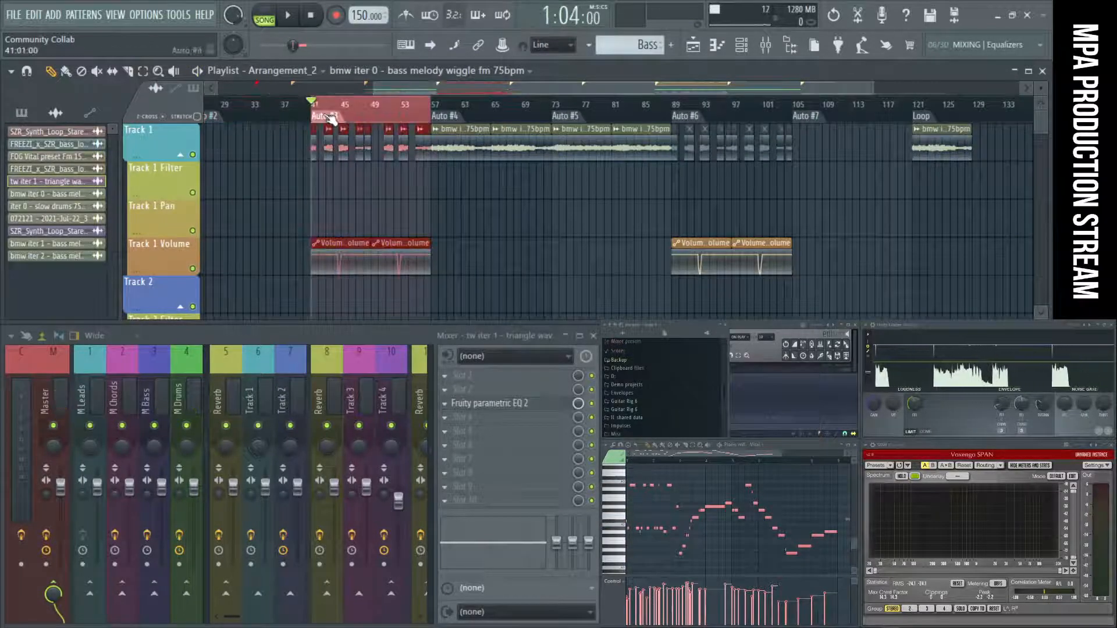
pyautogui.press('space')
# Look over the tracks up to Auto #7 while Auto #3 plays, stop playback, and unmute the Track 1 clips in Auto #6.
pyautogui.scroll(3, 319, 166)
pyautogui.scroll(-4, 485, 171)
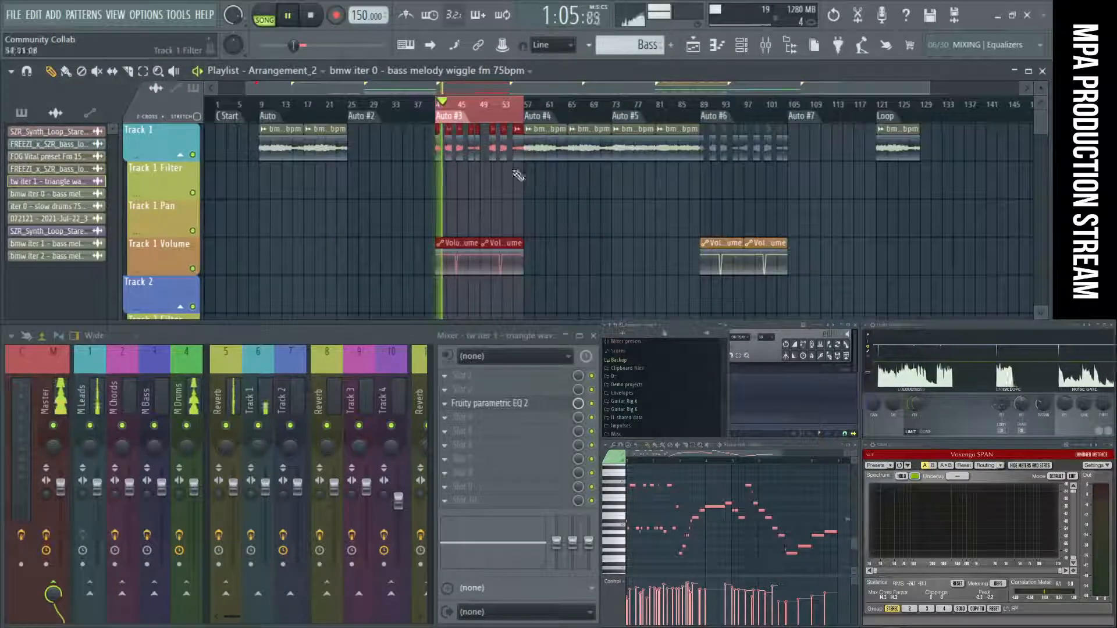
pyautogui.scroll(2, 527, 173)
pyautogui.scroll(-4, 453, 182)
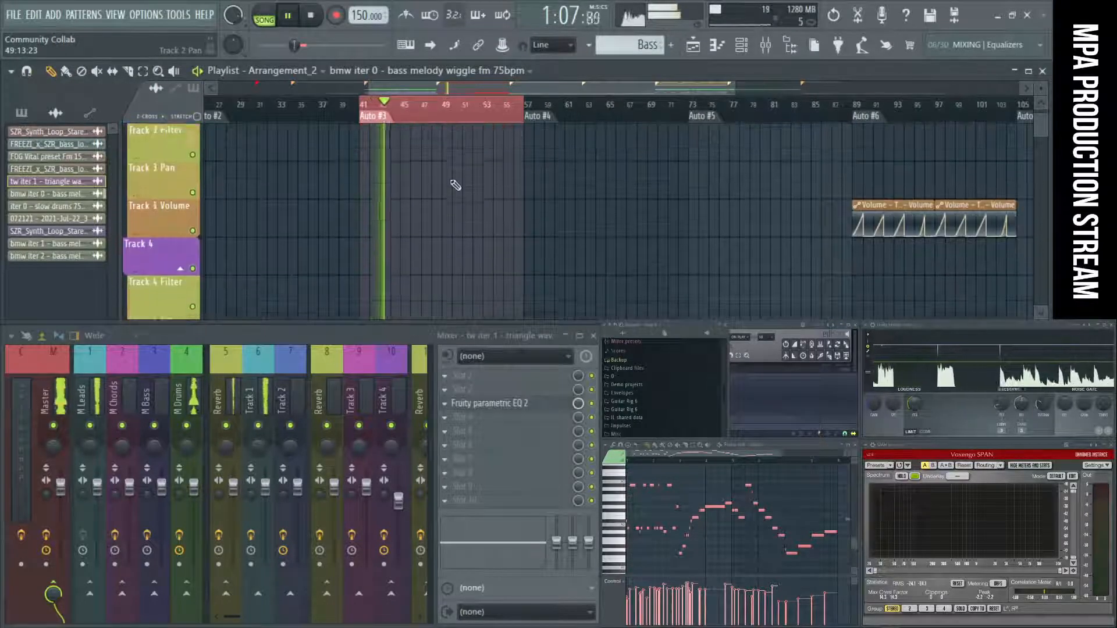
pyautogui.scroll(-3, 452, 182)
pyautogui.scroll(-2, 498, 174)
pyautogui.scroll(-5, 534, 177)
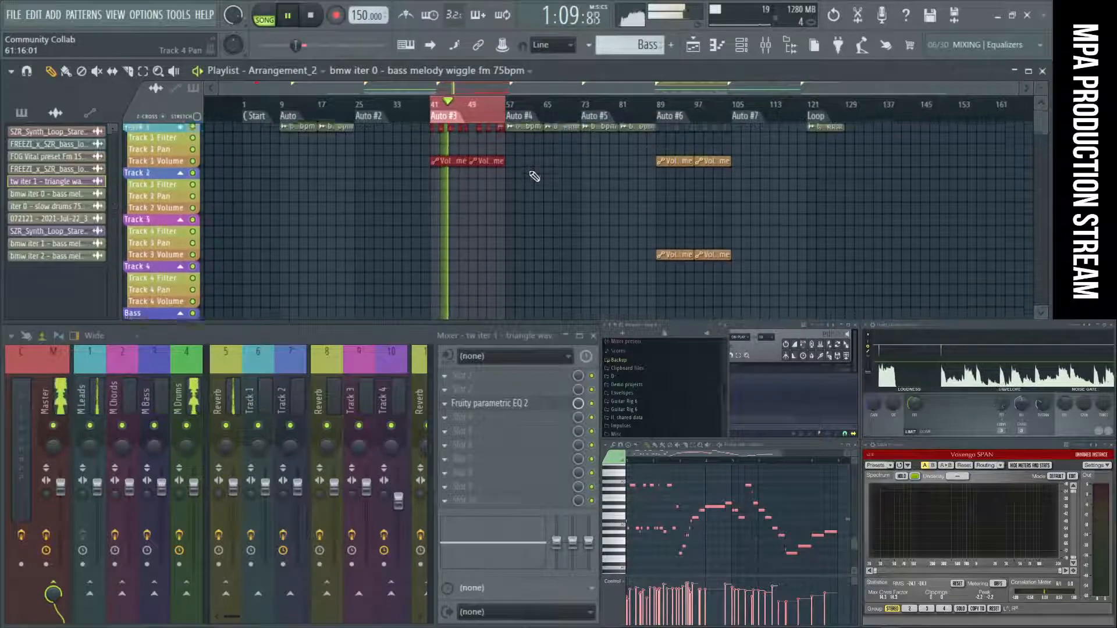
pyautogui.scroll(5, 541, 192)
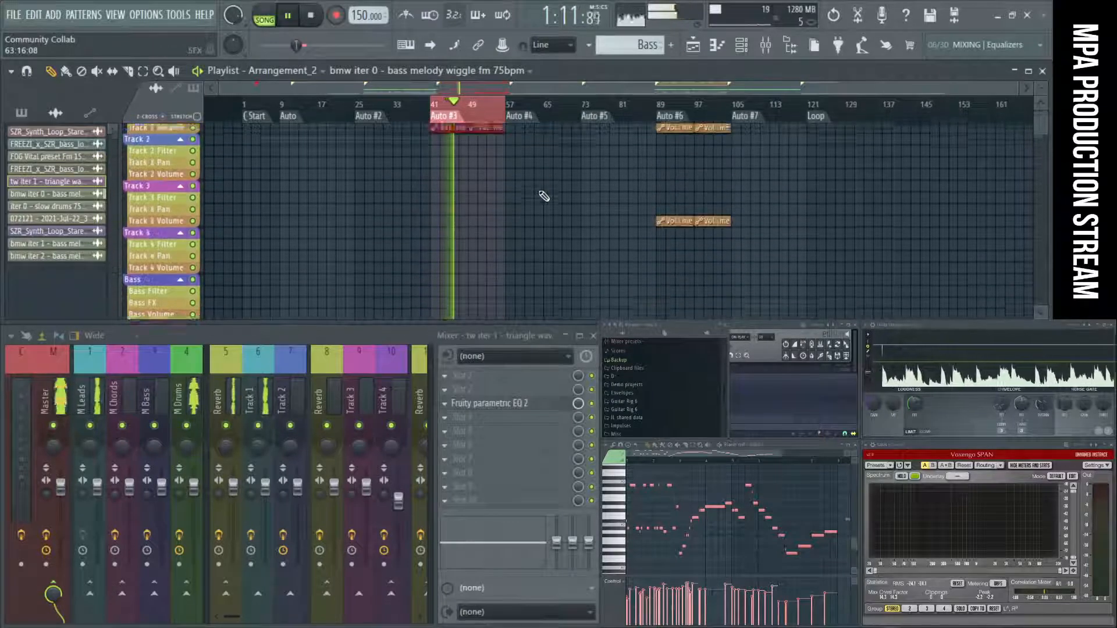
pyautogui.scroll(3, 785, 183)
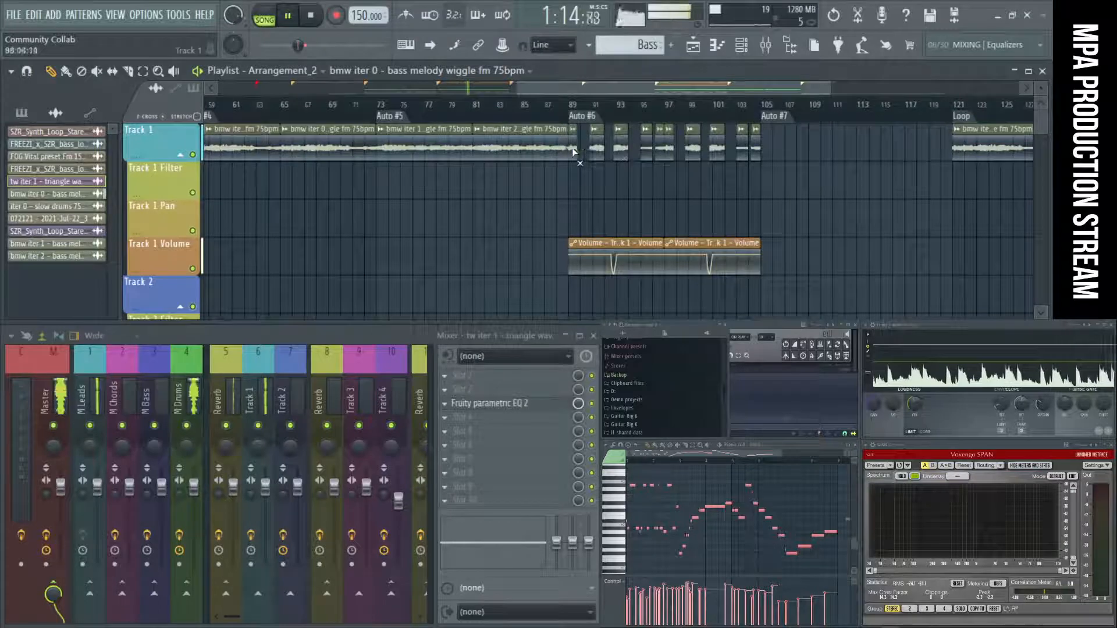
pyautogui.press('space')
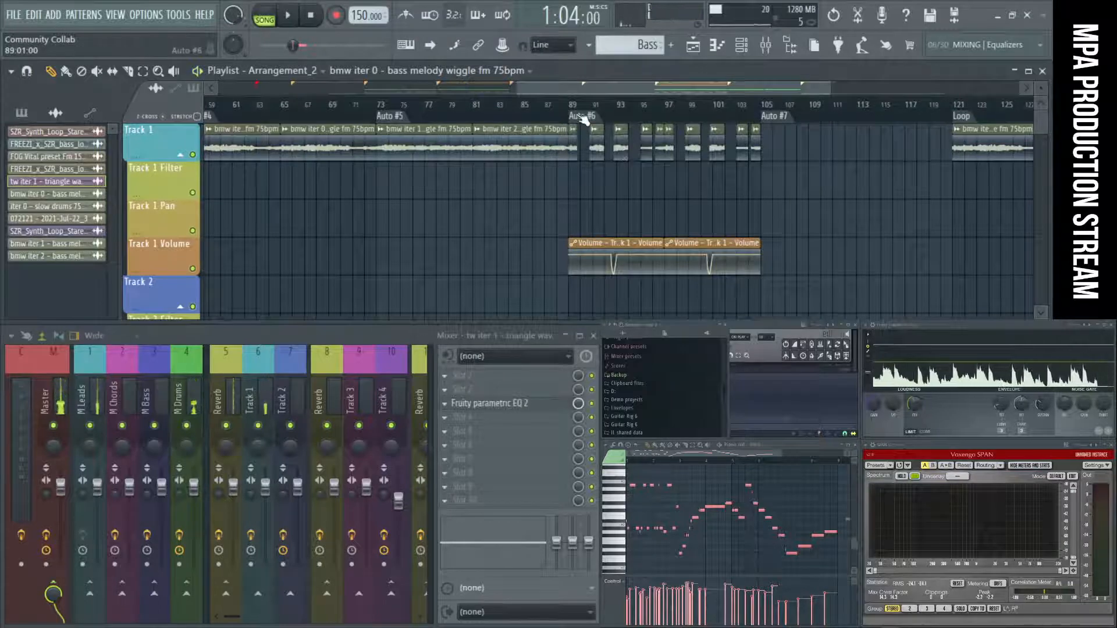
# Start playback and loop the Auto #6 section from bar 89 to bar 105.
pyautogui.press('space')
pyautogui.doubleClick(586, 118)
pyautogui.scroll(-2, 672, 180)
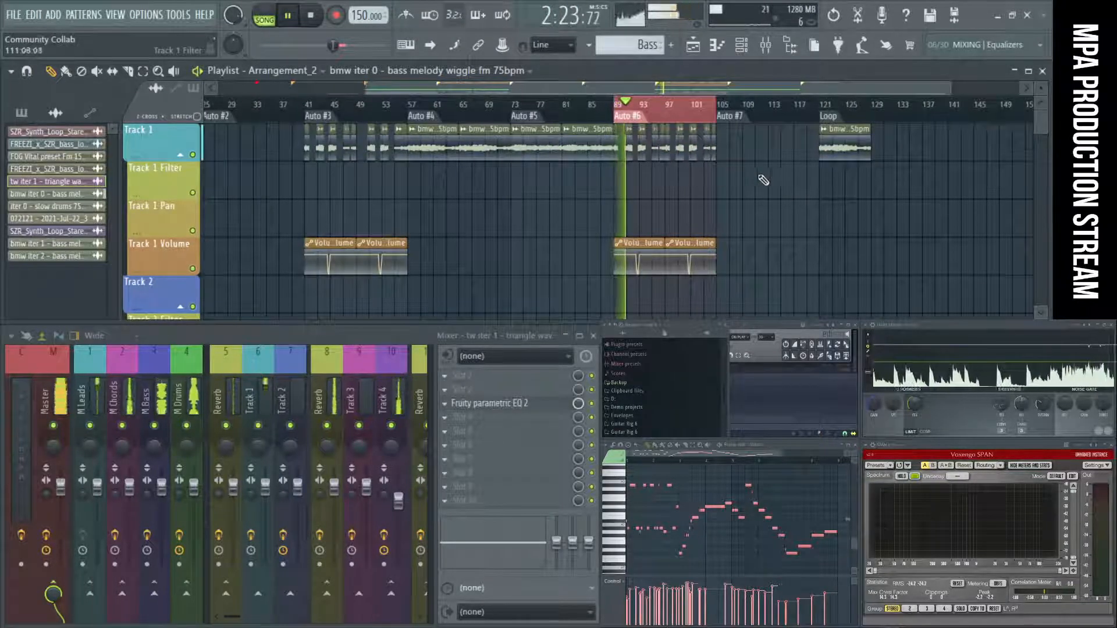
# Delete the bass melody clip at the Loop marker on Track 1.
pyautogui.scroll(-6, 761, 177)
pyautogui.scroll(6, 763, 177)
pyautogui.rightClick(856, 146)
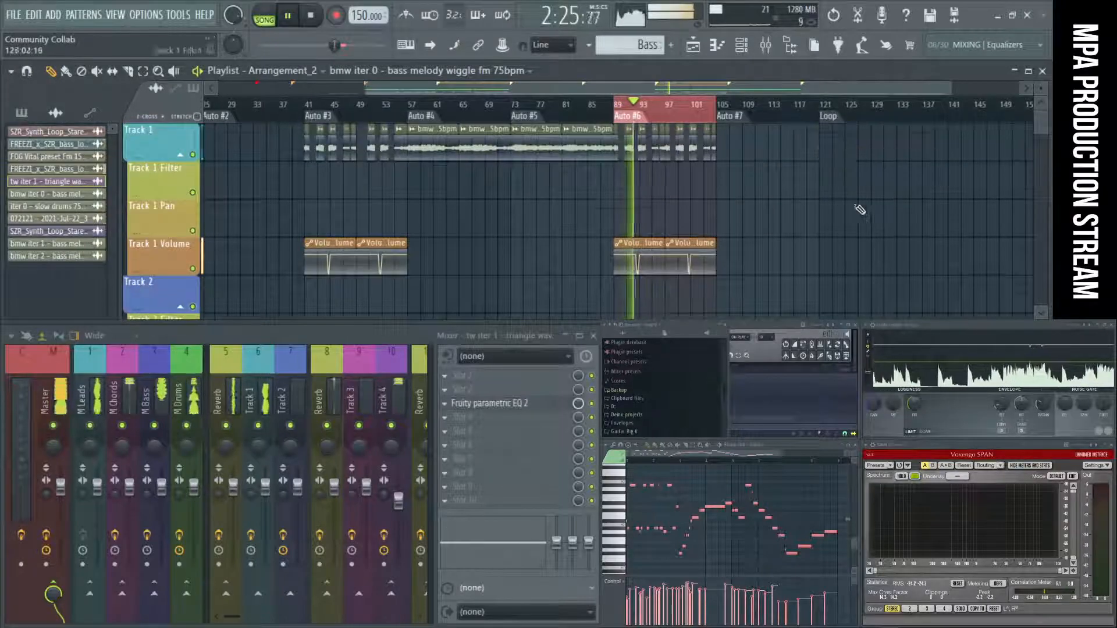
# Look over the tracks from Track 1 down to Track 46 while Auto #6 plays, and stop playback.
pyautogui.scroll(-10, 861, 212)
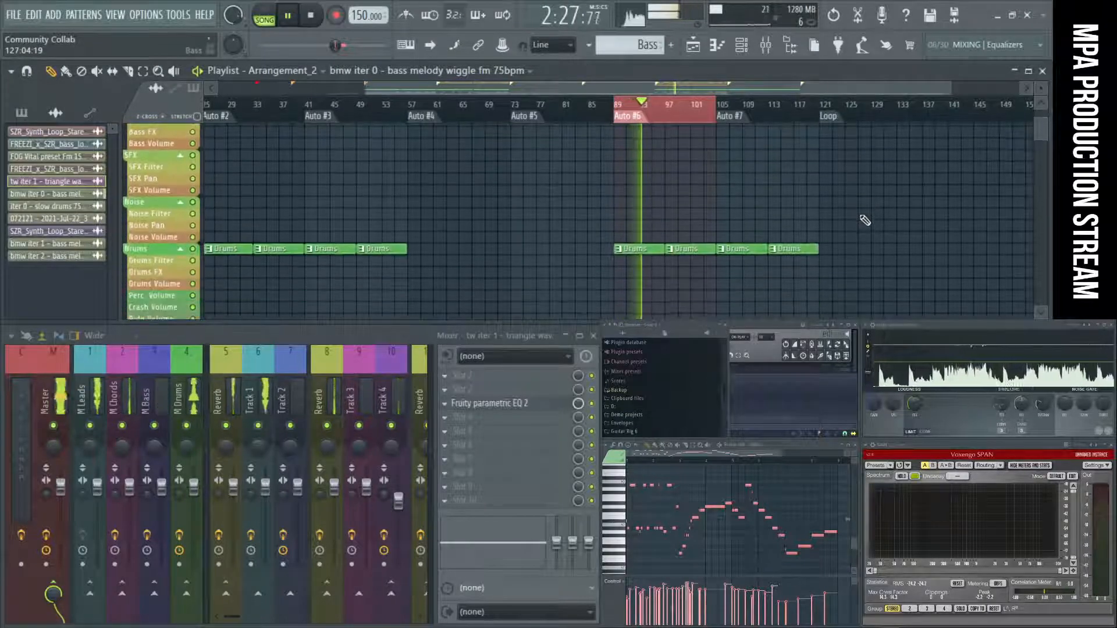
pyautogui.scroll(-2, 866, 220)
pyautogui.scroll(-8, 865, 220)
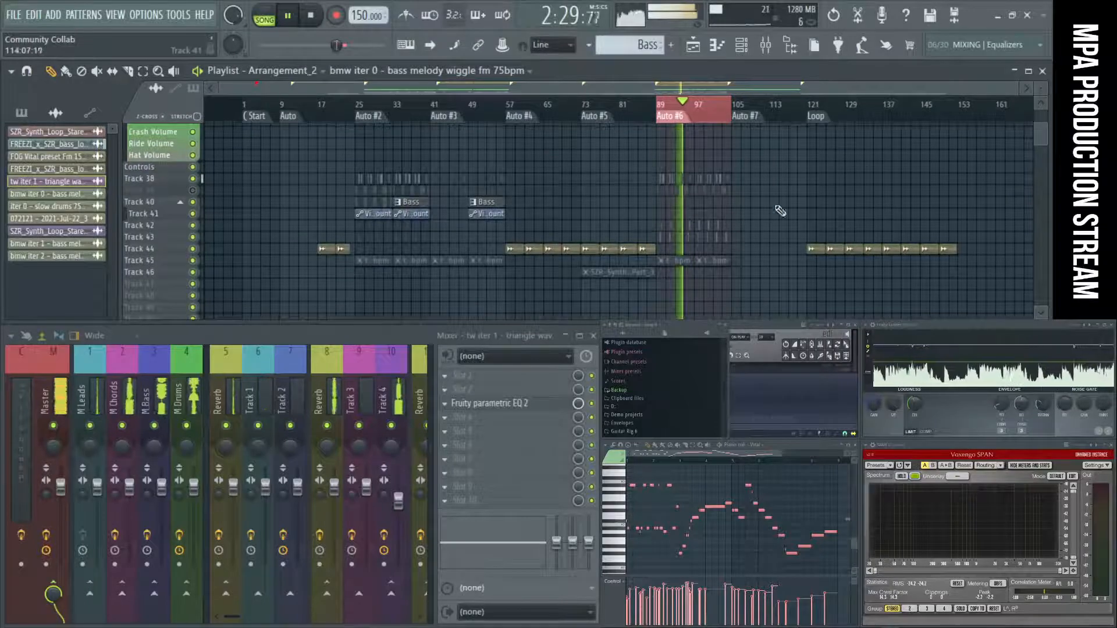
pyautogui.scroll(3, 780, 211)
pyautogui.scroll(12, 563, 221)
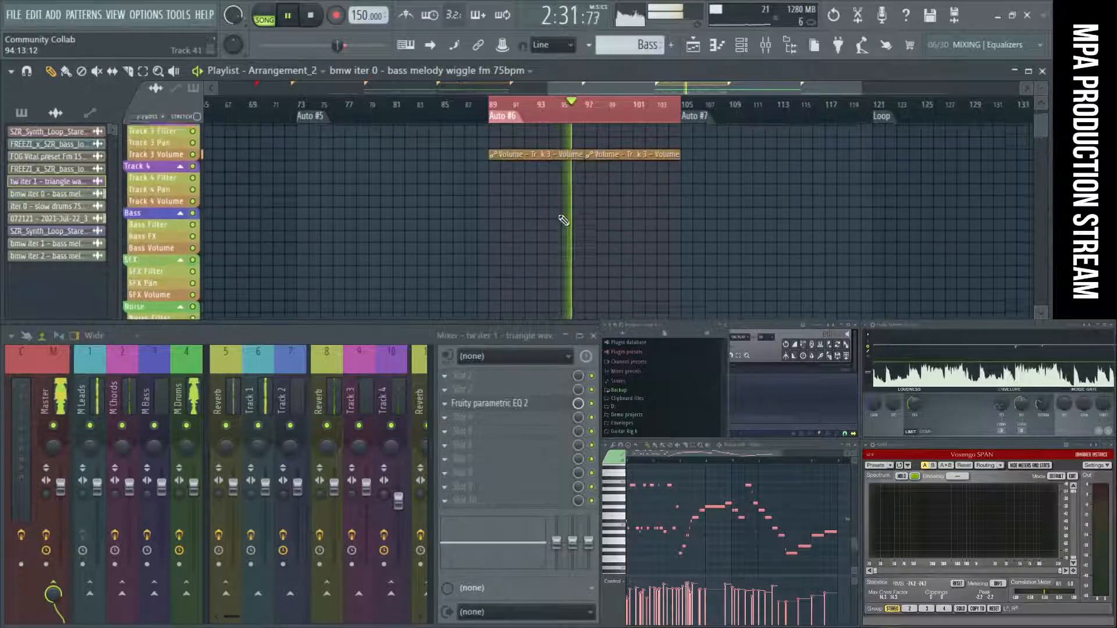
pyautogui.scroll(4, 564, 223)
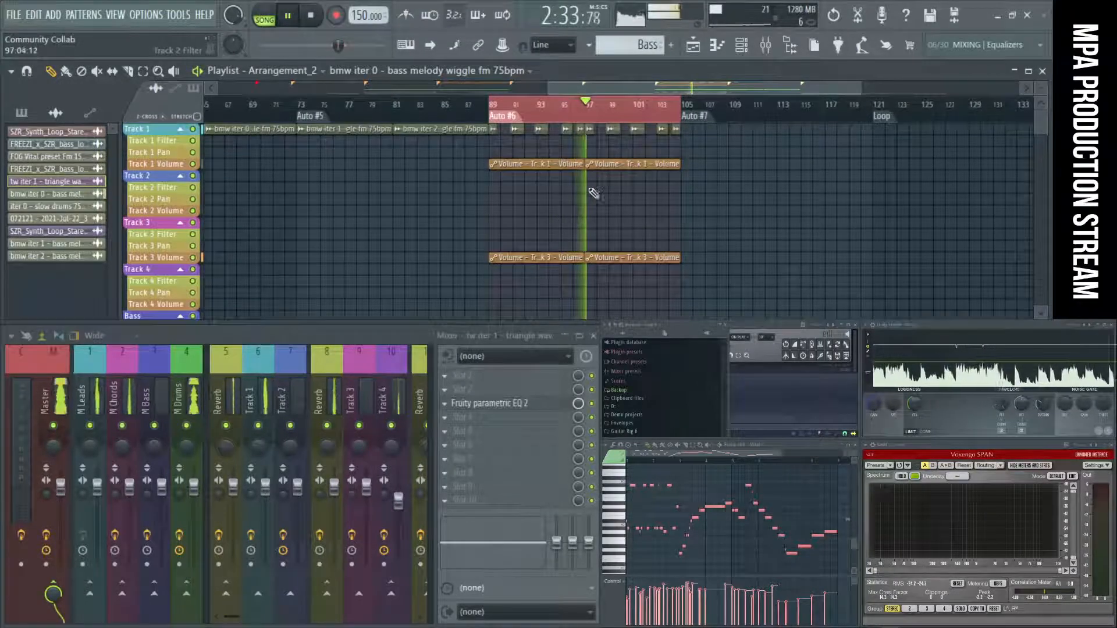
pyautogui.keyDown('alt'); pyautogui.scroll(3, 593, 192); pyautogui.keyUp('alt')
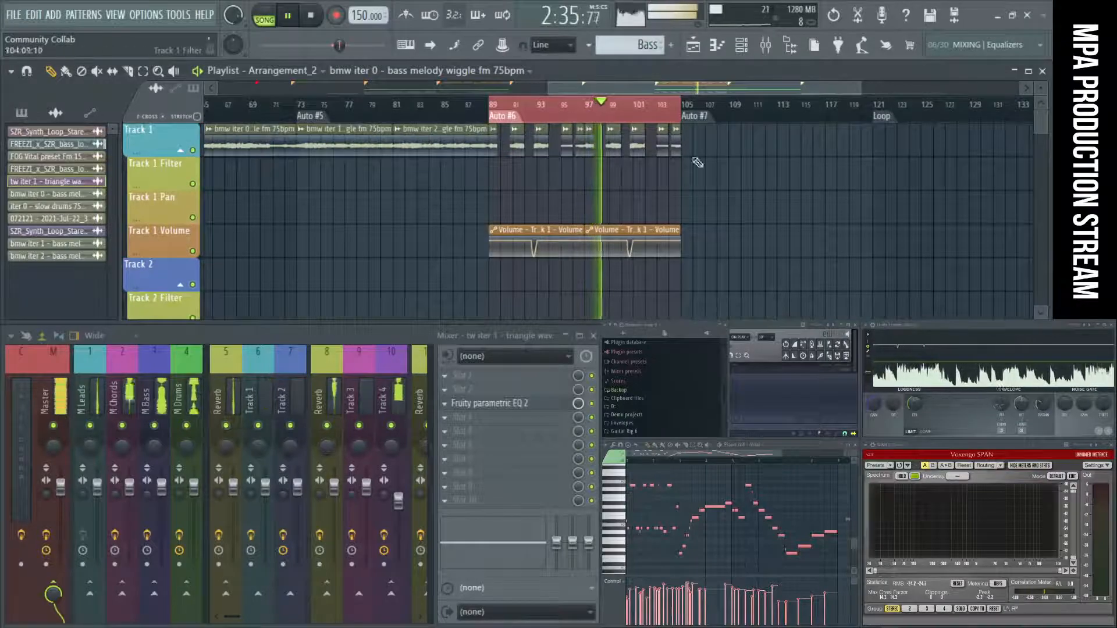
pyautogui.press('space')
# Examine the clips on Tracks 38 to 46, stepping the playhead through the section markers from Auto #2 to Auto #6.
pyautogui.scroll(-6, 608, 189)
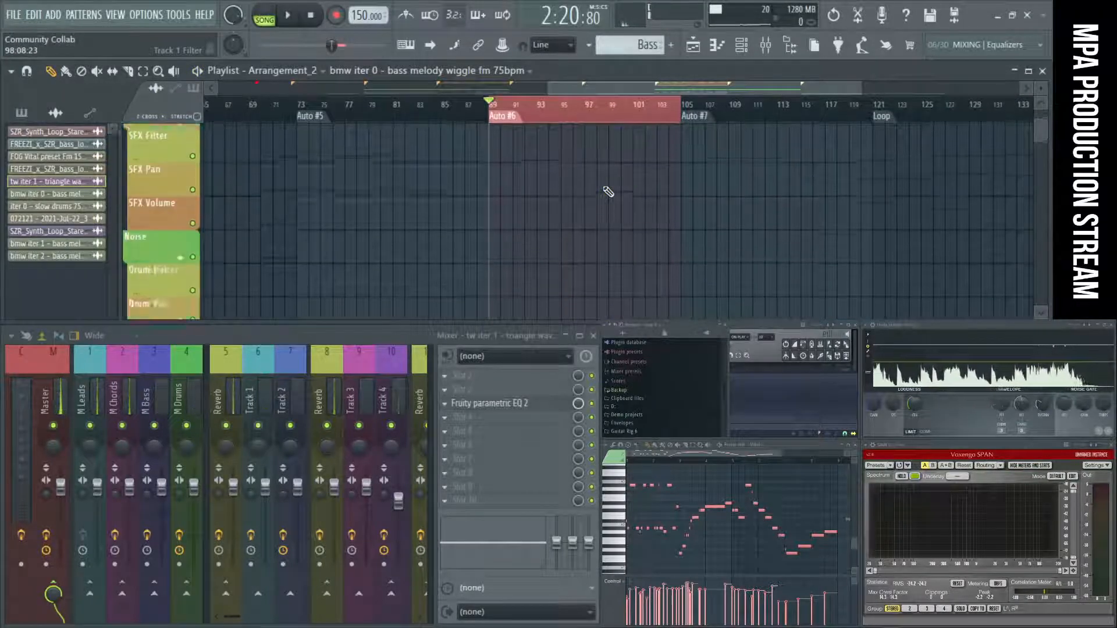
pyautogui.keyDown('alt'); pyautogui.scroll(-4, 608, 191); pyautogui.keyUp('alt')
pyautogui.keyDown('ctrl'); pyautogui.scroll(-4, 608, 191); pyautogui.keyUp('ctrl')
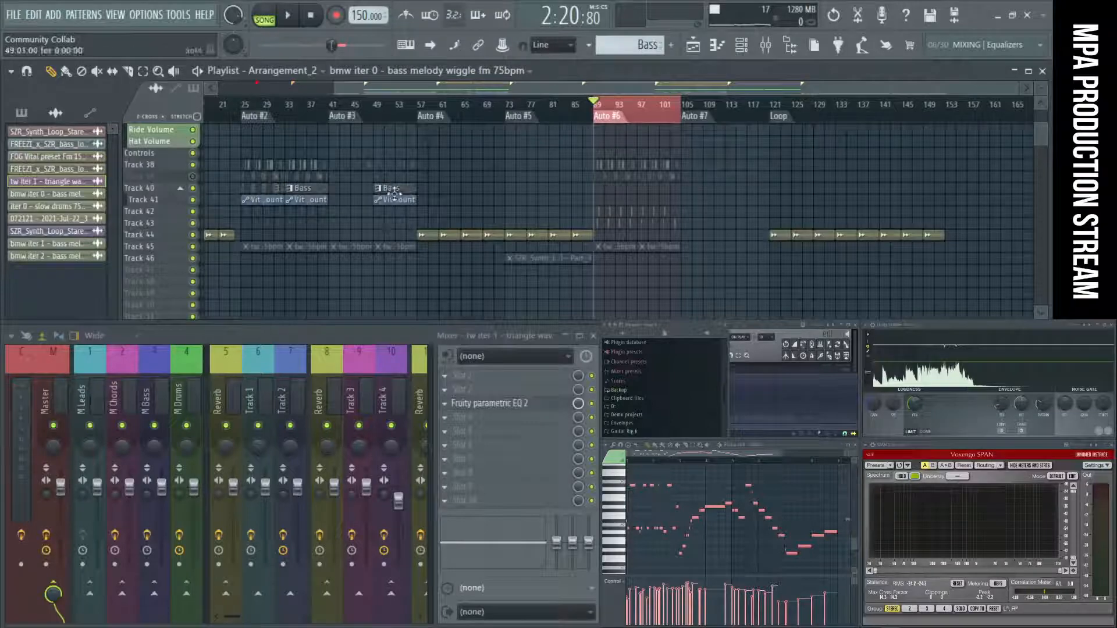
pyautogui.keyDown('ctrl'); pyautogui.scroll(2, 362, 238); pyautogui.keyUp('ctrl')
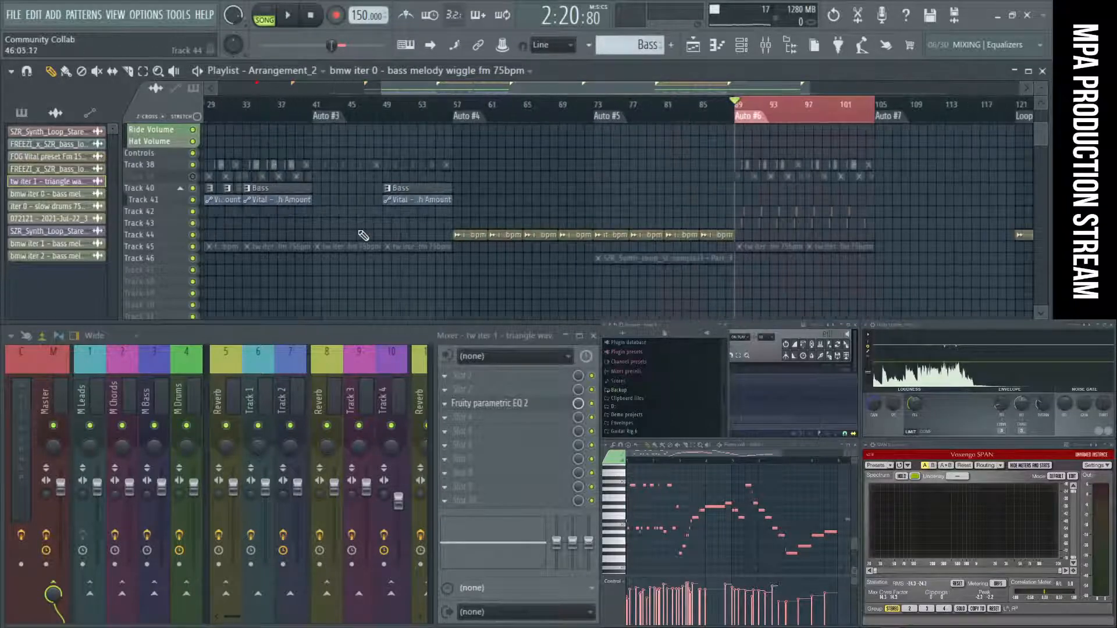
pyautogui.keyDown('ctrl'); pyautogui.scroll(-3, 360, 226); pyautogui.keyUp('ctrl')
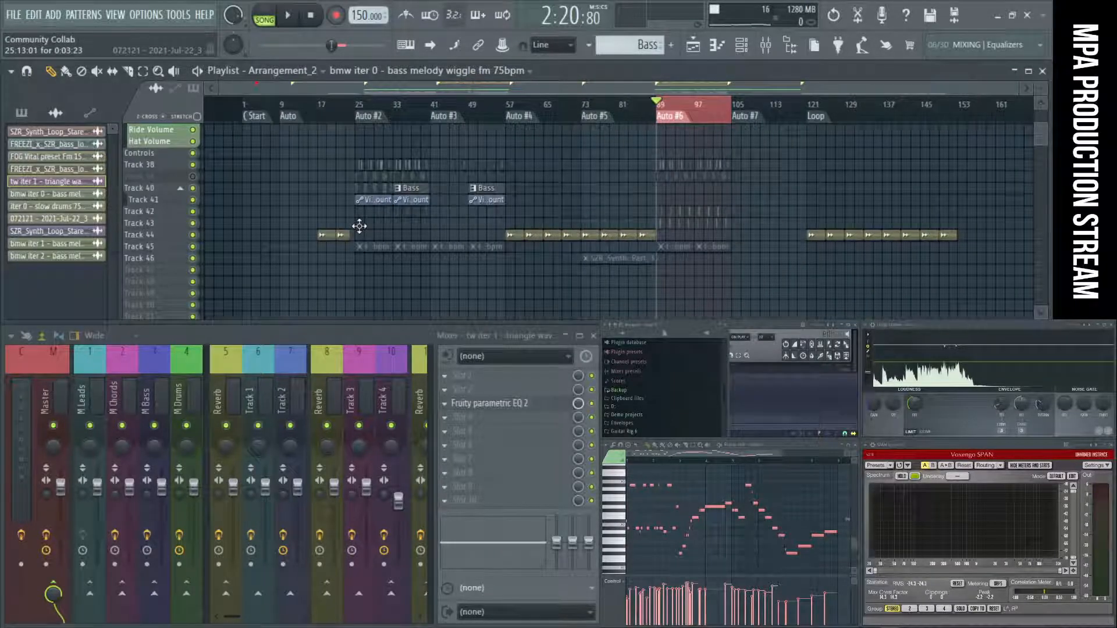
pyautogui.click(377, 119)
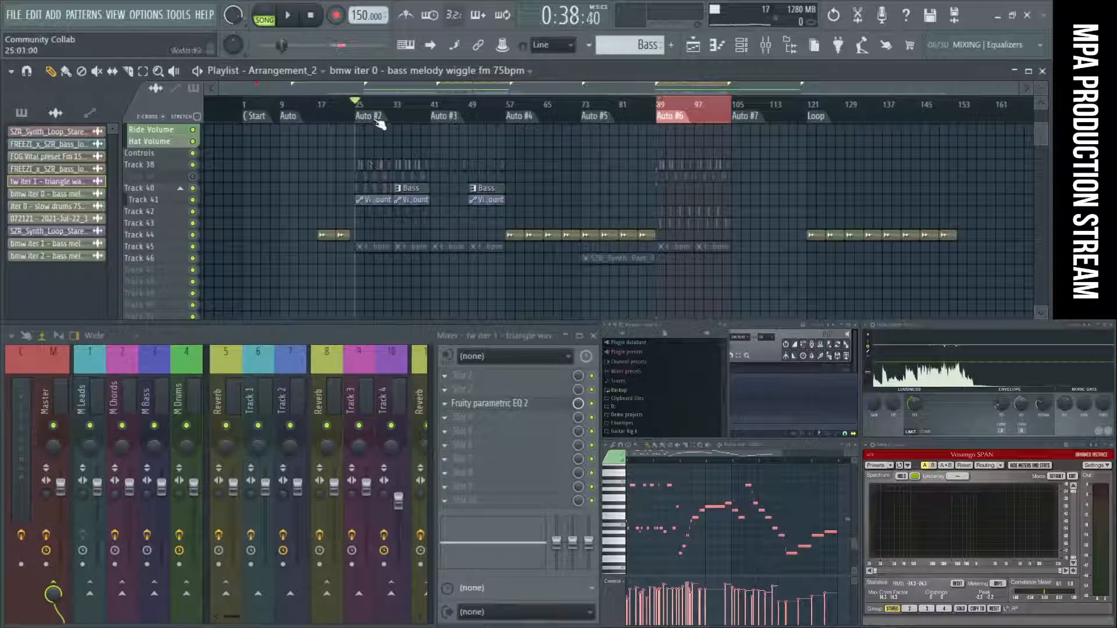
pyautogui.click(446, 119)
pyautogui.click(541, 119)
pyautogui.click(595, 120)
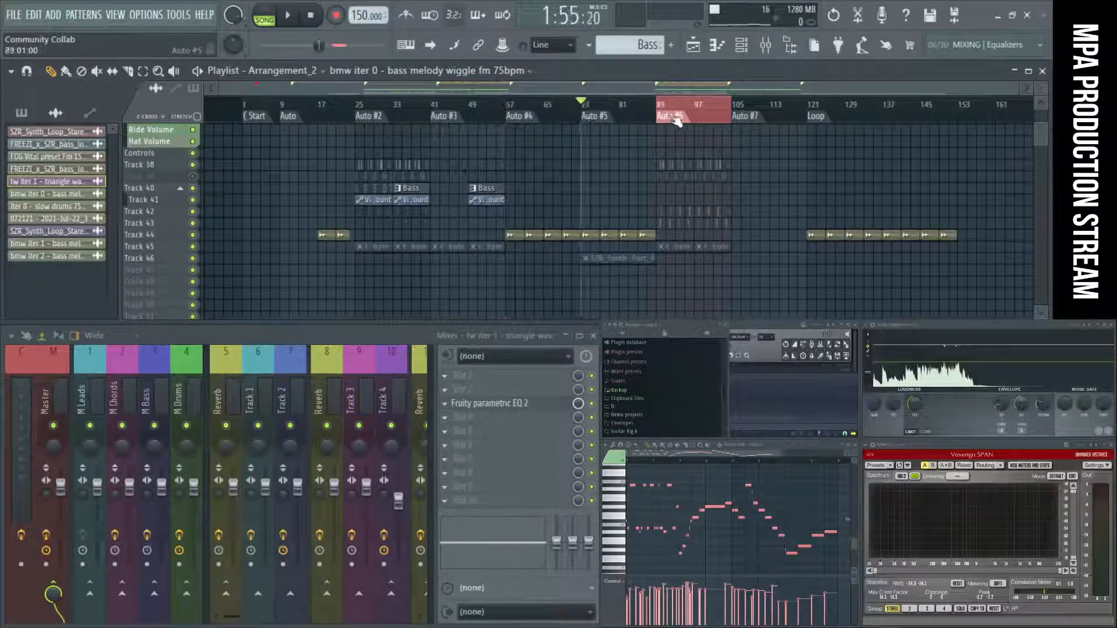
pyautogui.click(675, 120)
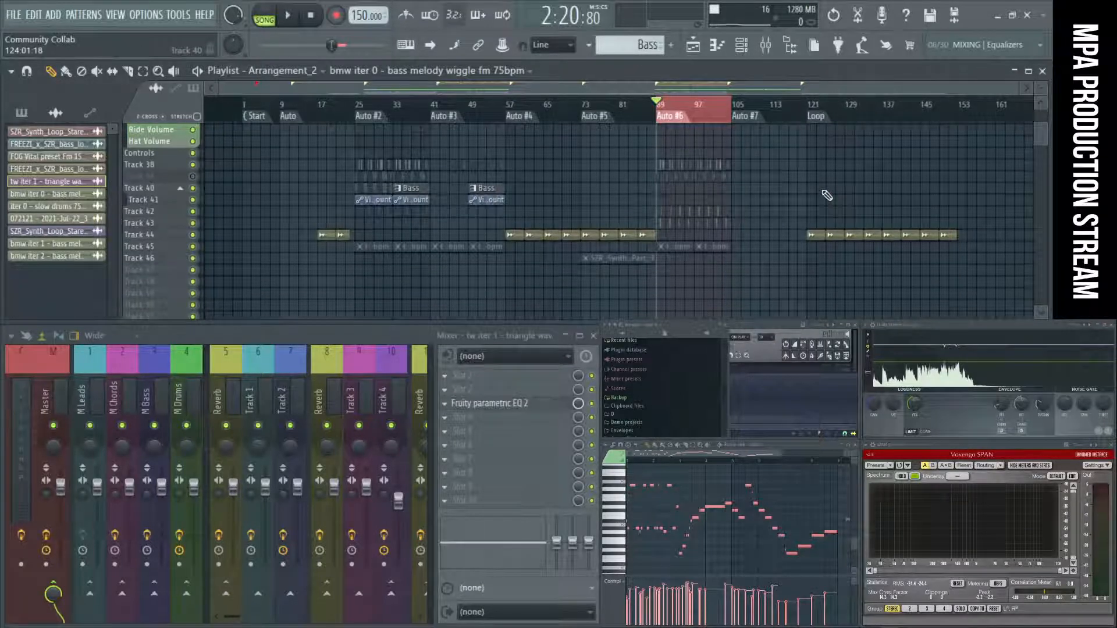
# Audition the Auto #2 section from bar 25 and around bar 33, and stop playback.
pyautogui.click(373, 116)
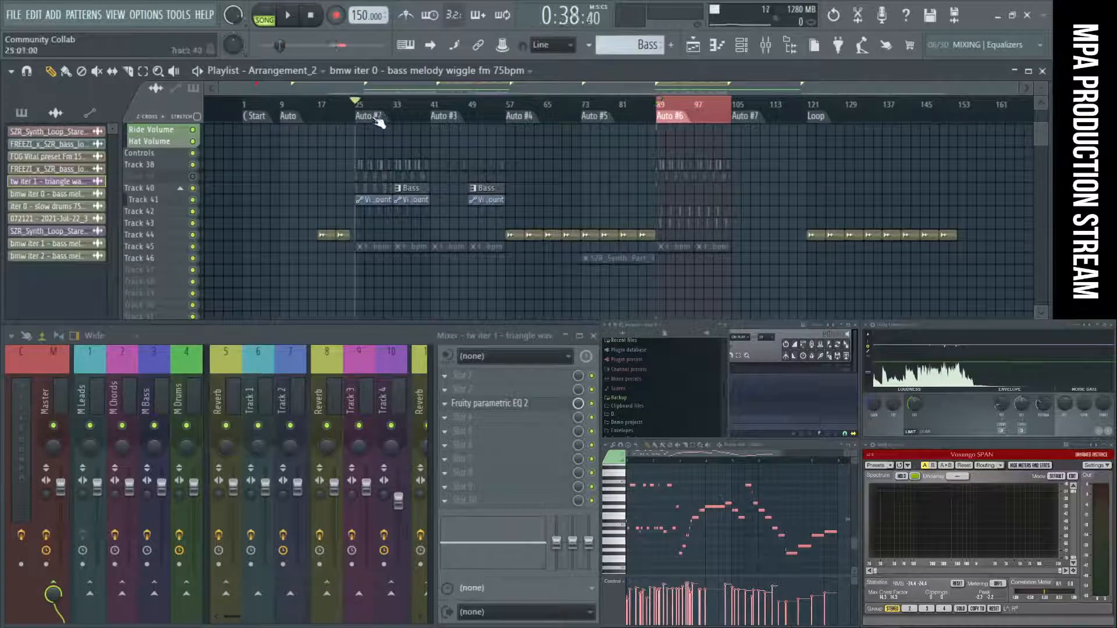
pyautogui.press('space')
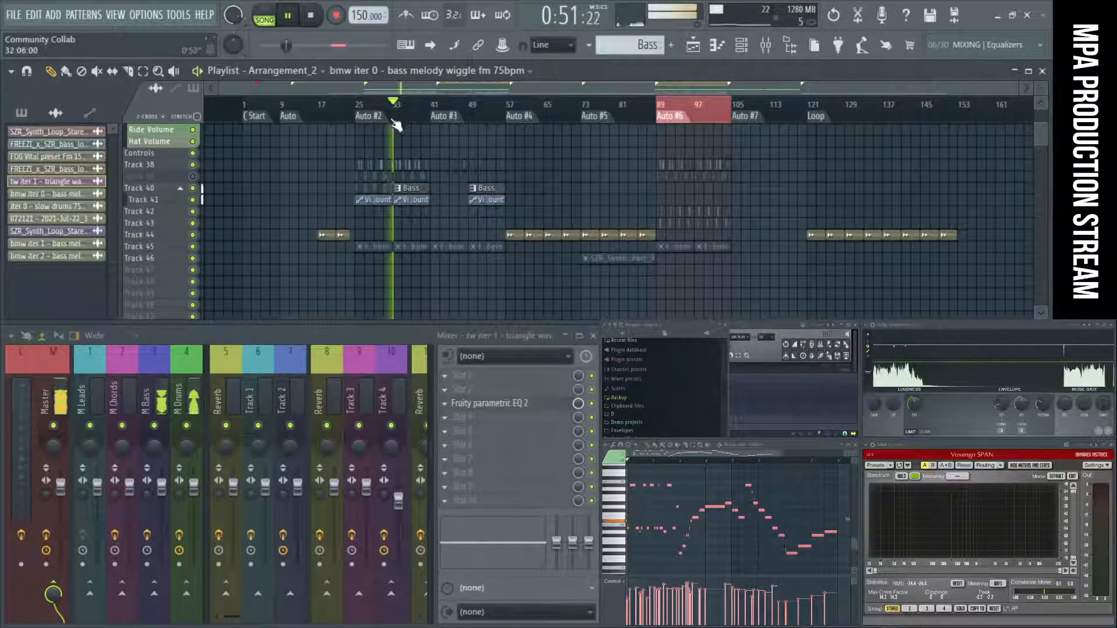
pyautogui.press('space')
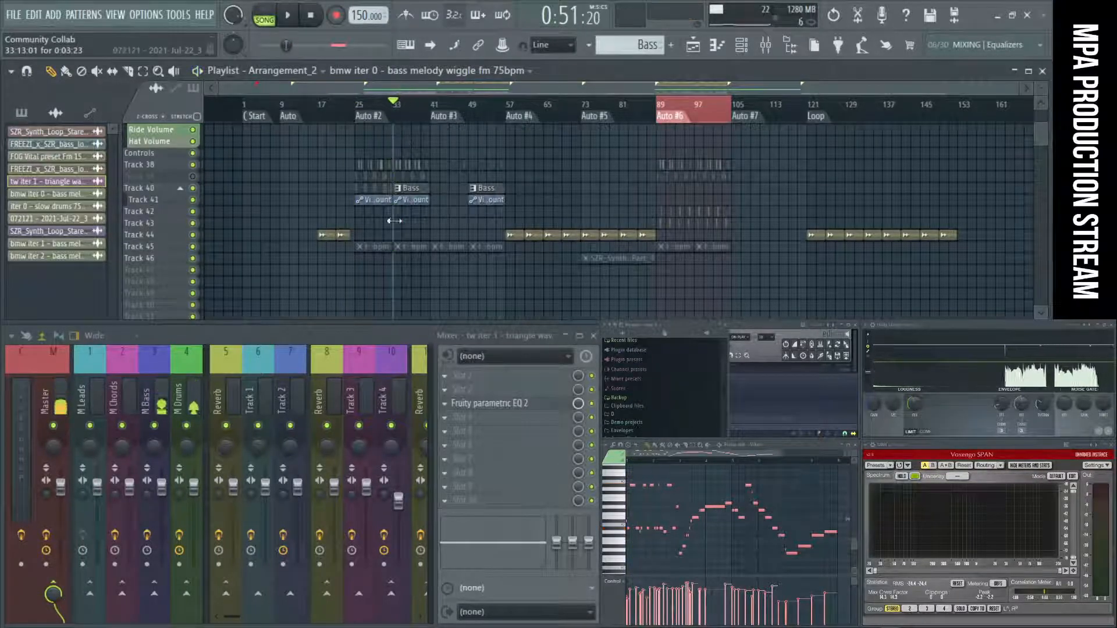
# Select the second half of Auto #2, from bar 33 to the Auto #3 marker at bar 41.
pyautogui.scroll(3, 434, 244)
pyautogui.scroll(4, 436, 215)
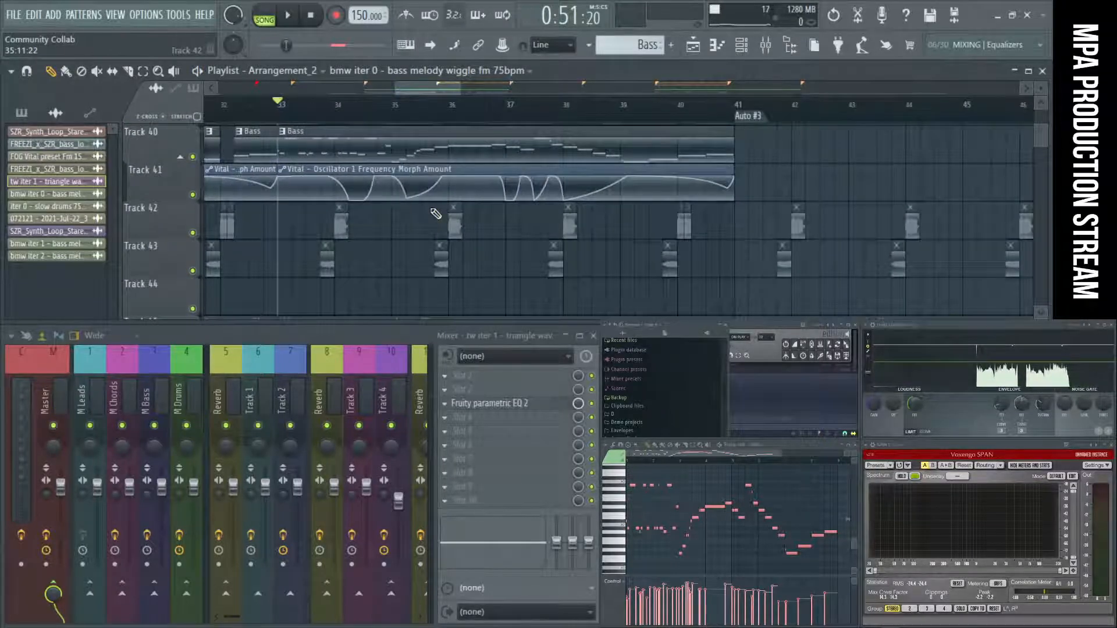
pyautogui.scroll(-3, 436, 214)
pyautogui.scroll(2, 304, 181)
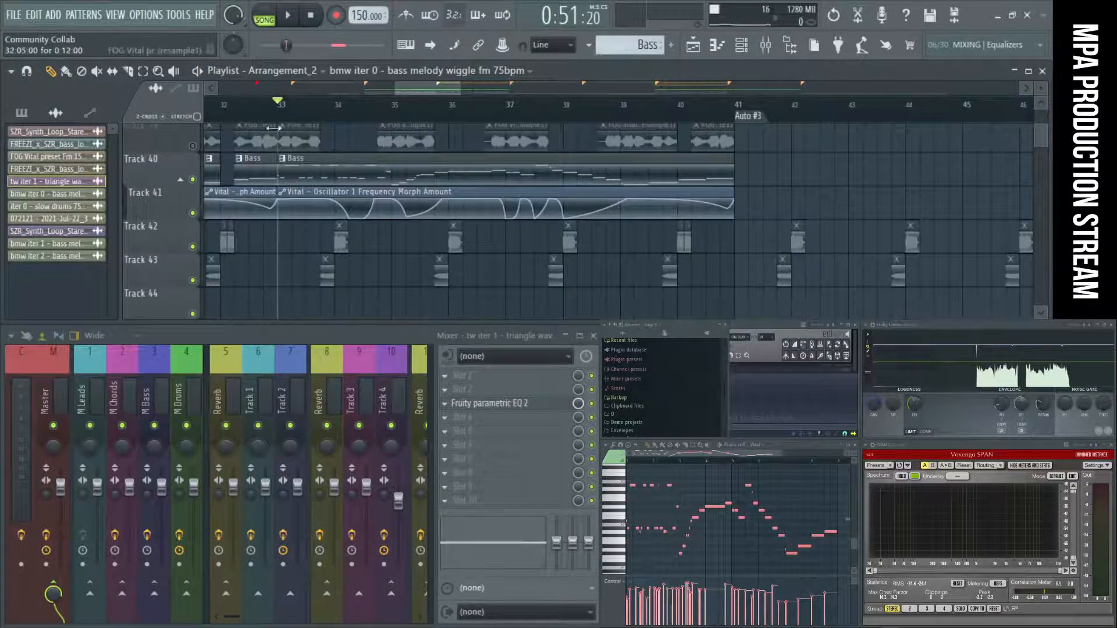
pyautogui.moveTo(280, 112); pyautogui.dragTo(728, 145)
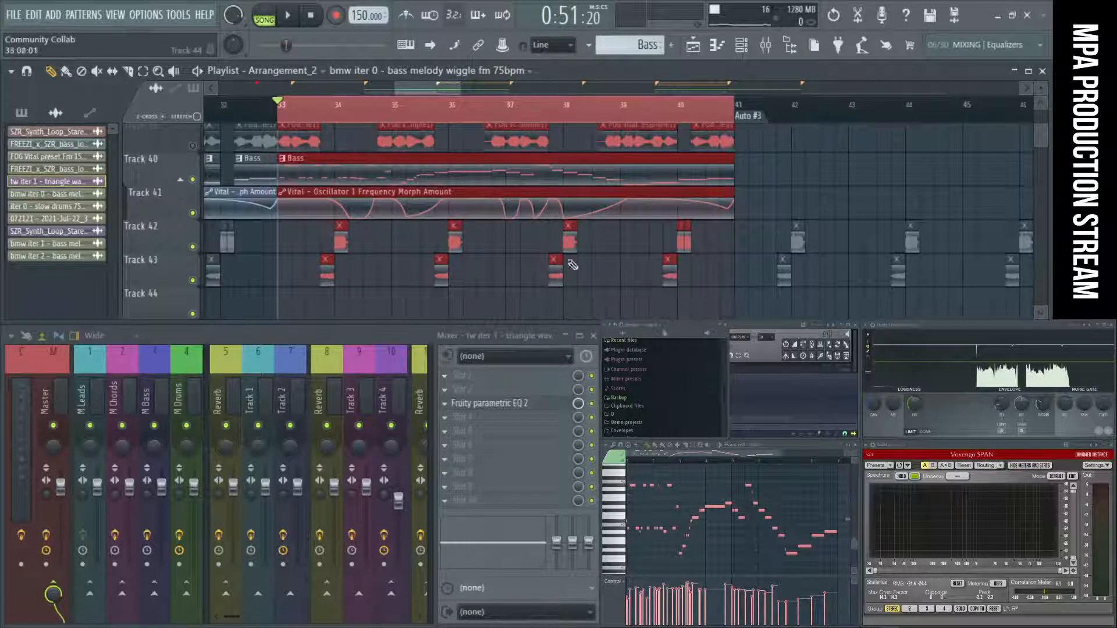
# Play the selected bars and check the Bass, Sub and resample tracks in the mixer.
pyautogui.press('space')
pyautogui.scroll(-3, 277, 378)
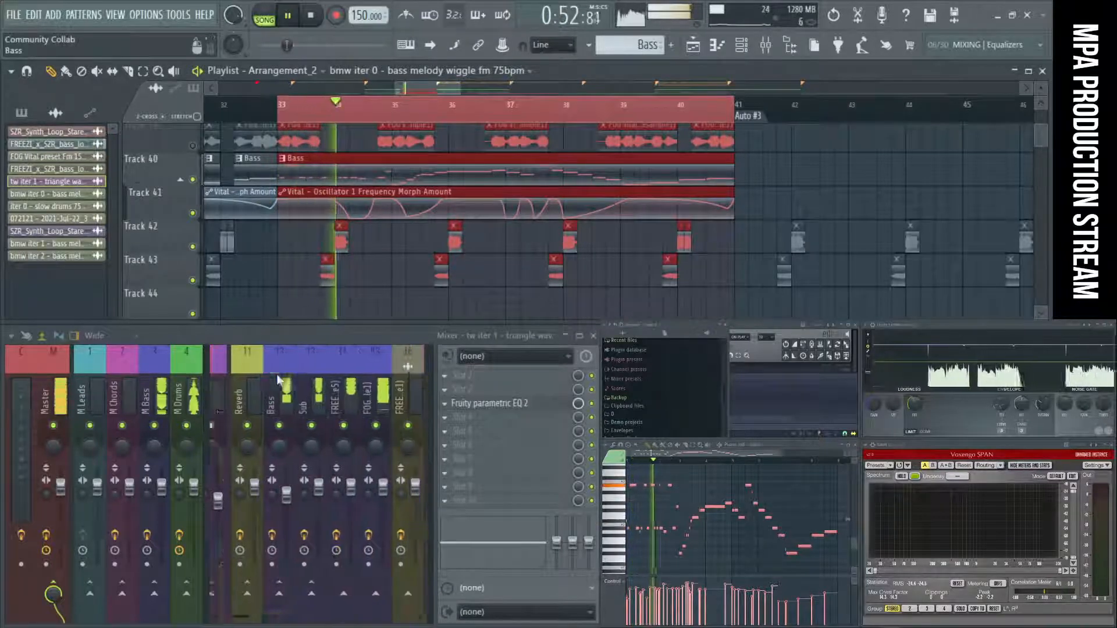
pyautogui.press('space')
pyautogui.press('space')
pyautogui.press('space')
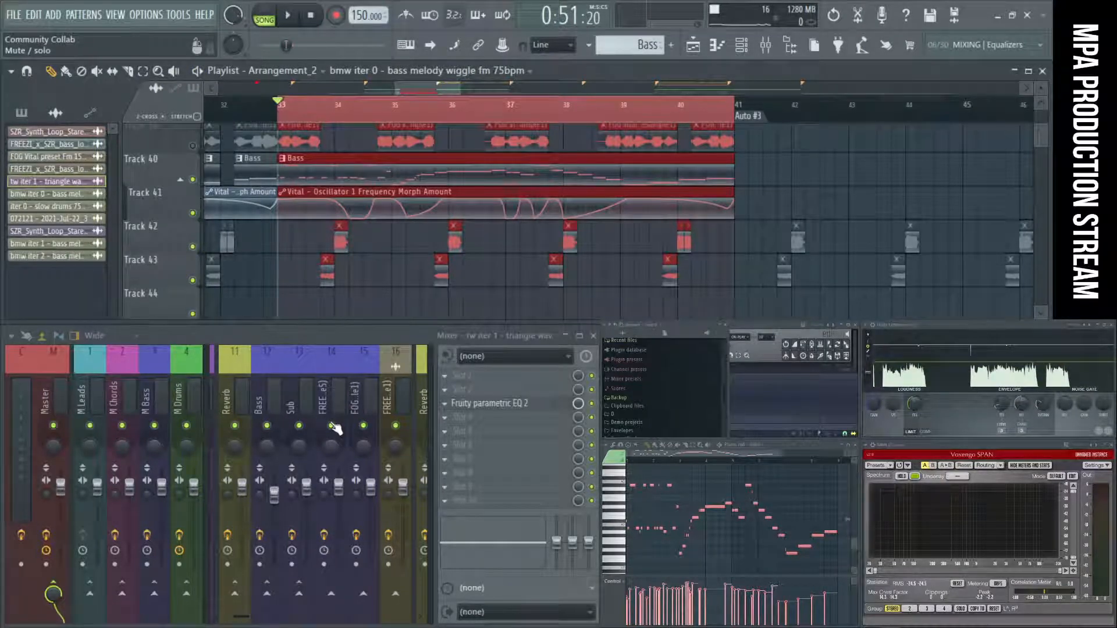
# Switch playback to pattern mode, audition the Bass pattern, and stop it.
pyautogui.click(265, 21)
pyautogui.press('space')
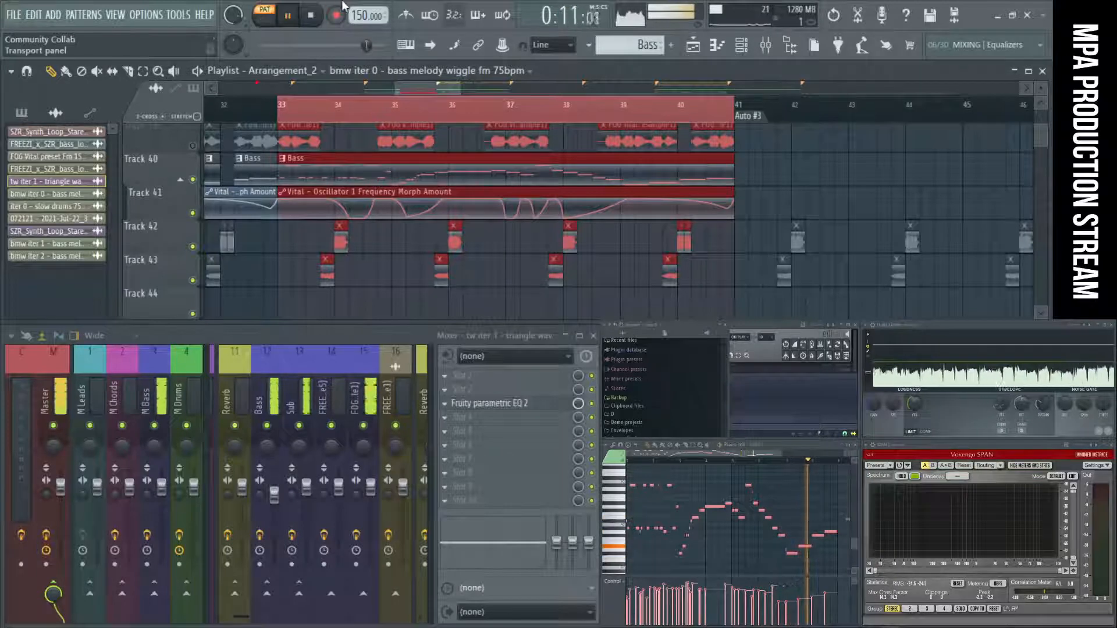
pyautogui.click(311, 24)
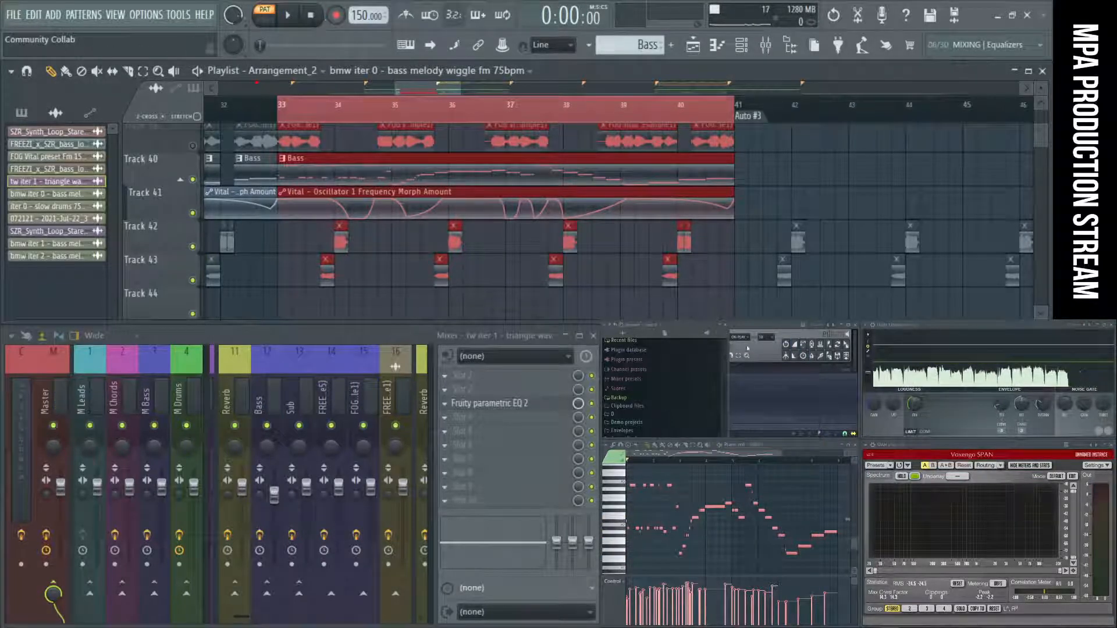
# Narrow the file browser and inspect the effect chains of the FOG Vital resample, Sub and Bass mixer tracks.
pyautogui.moveTo(730, 349); pyautogui.dragTo(656, 356)
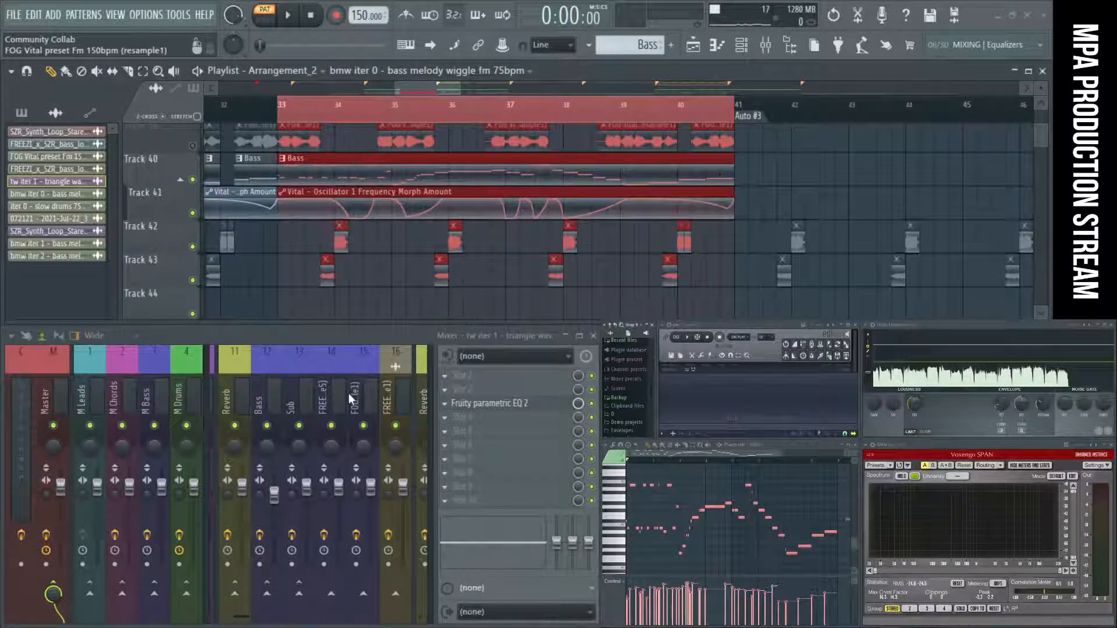
pyautogui.click(369, 395)
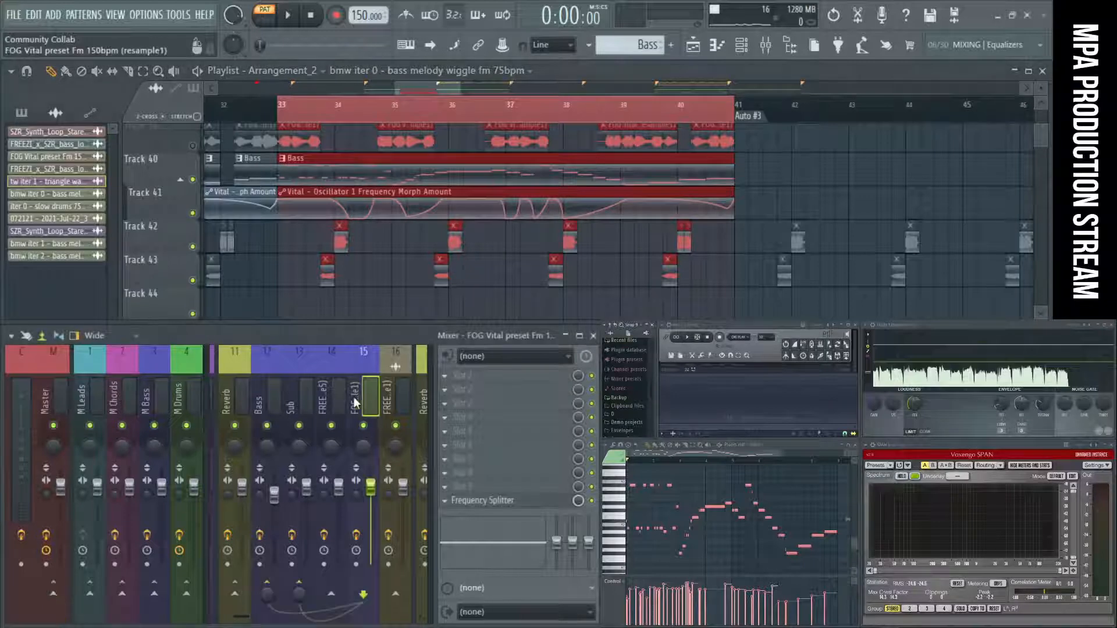
pyautogui.click(291, 395)
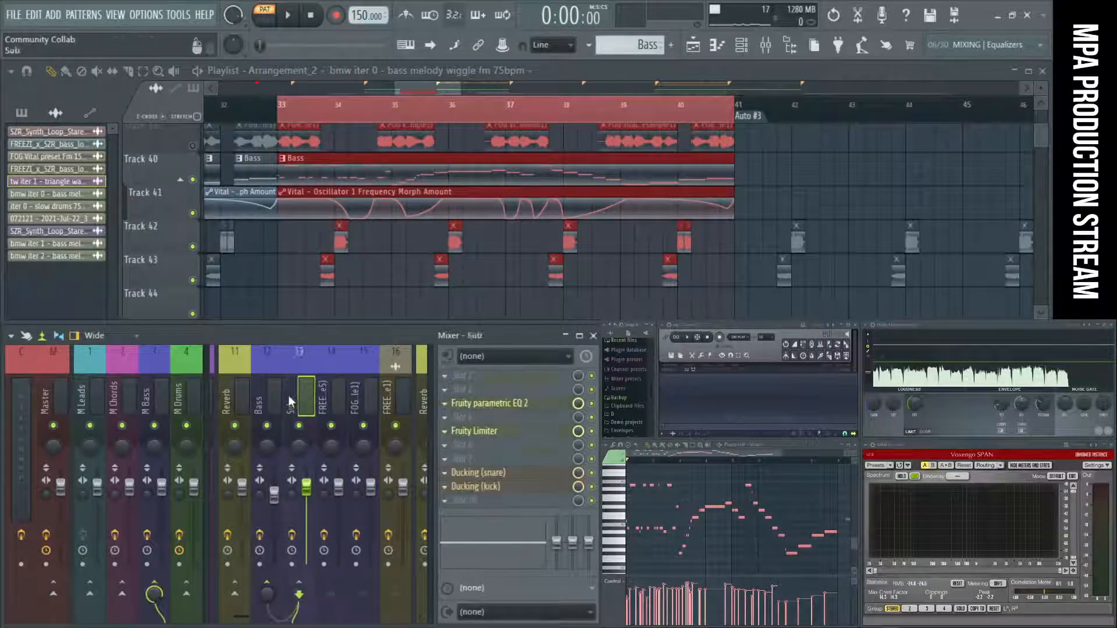
pyautogui.click(275, 396)
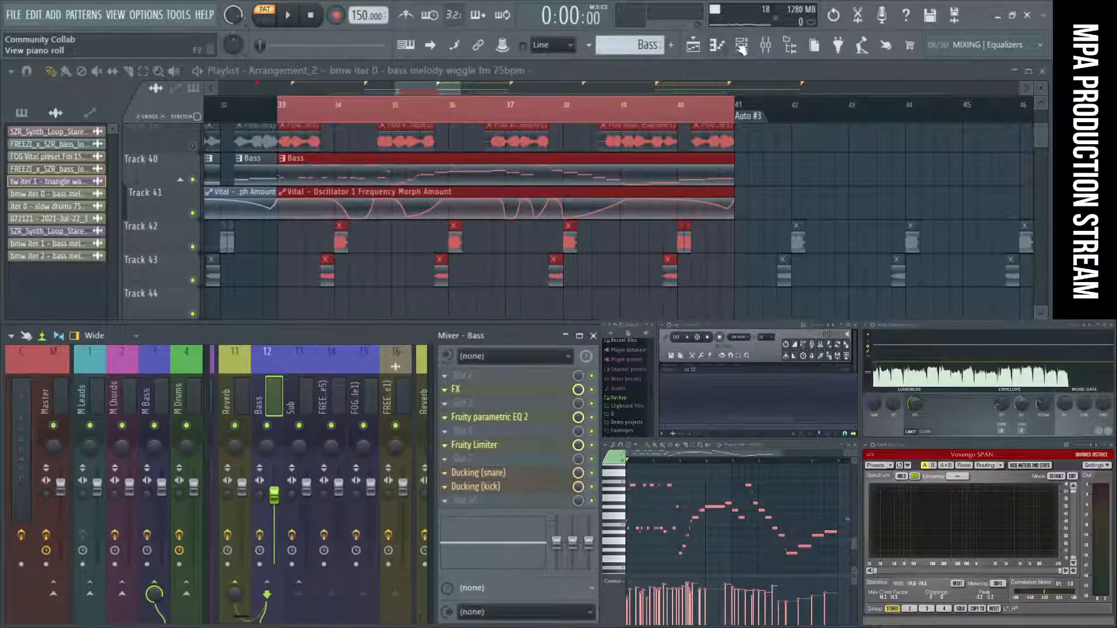
# Save the Community Collab project, keeping the mixer shown.
pyautogui.click(765, 48)
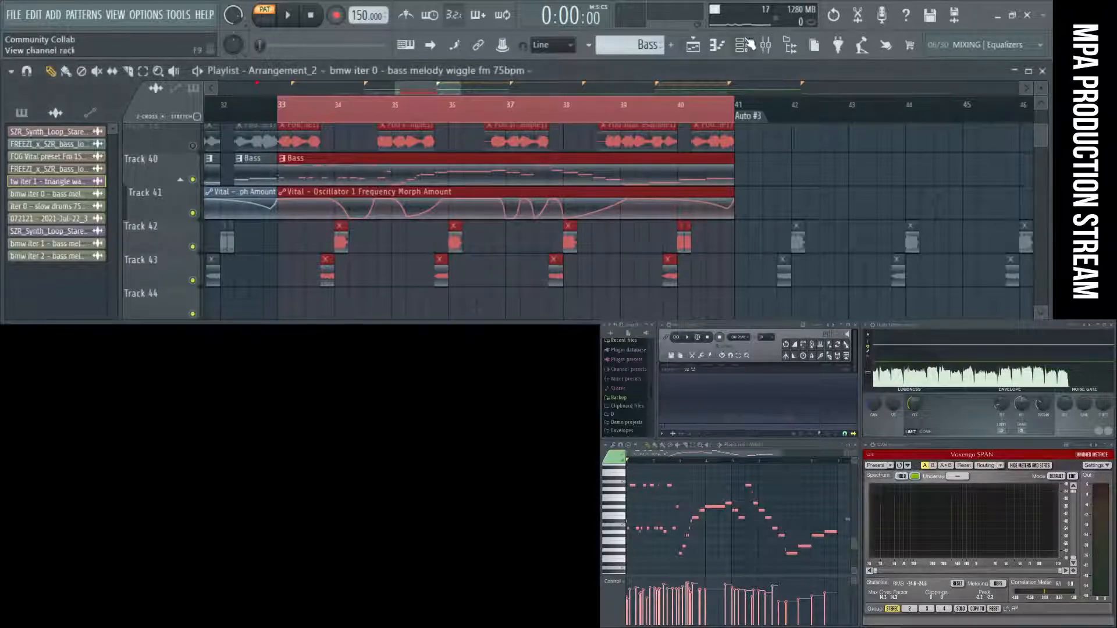
pyautogui.click(766, 48)
pyautogui.click(17, 16)
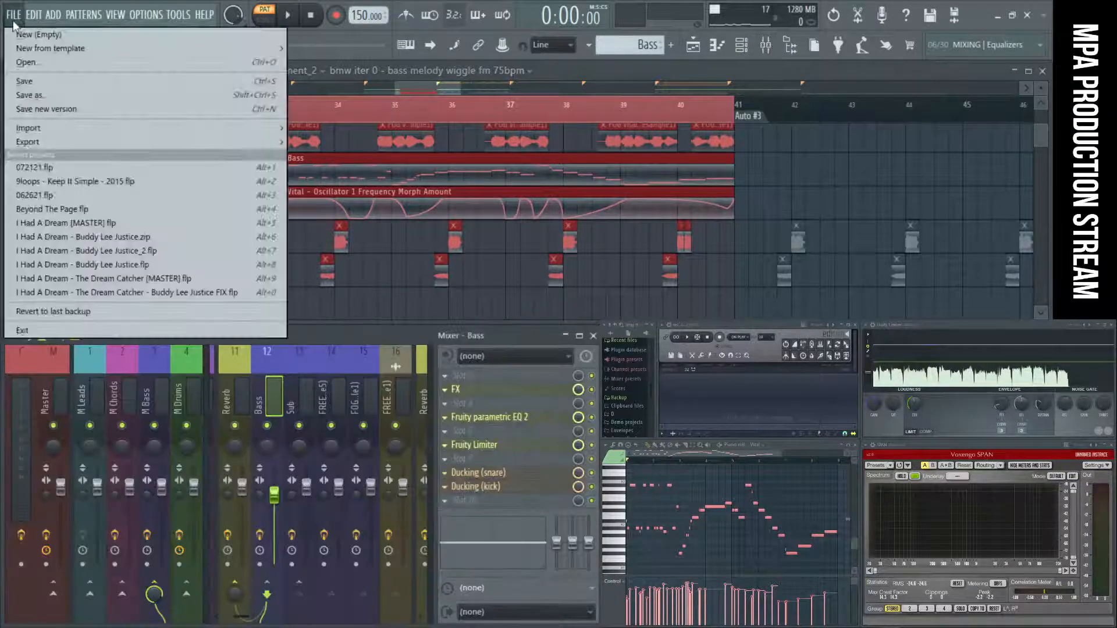
pyautogui.click(23, 80)
# Show the channel rack and lower the bass synth's channel volume to 65%.
pyautogui.click(741, 46)
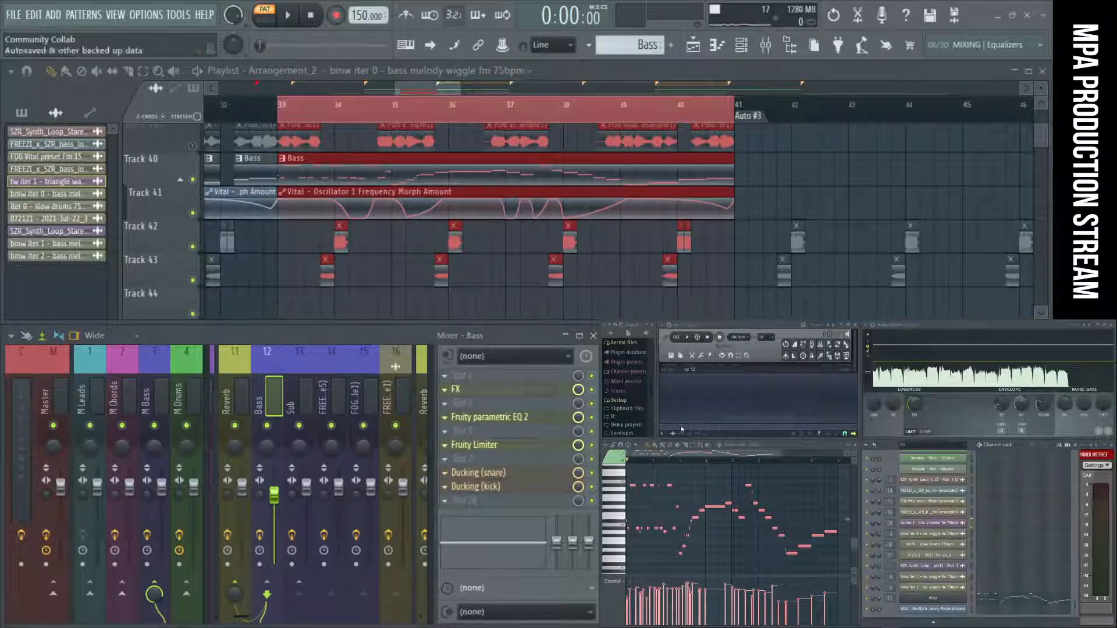
pyautogui.moveTo(889, 599); pyautogui.dragTo(890, 618)
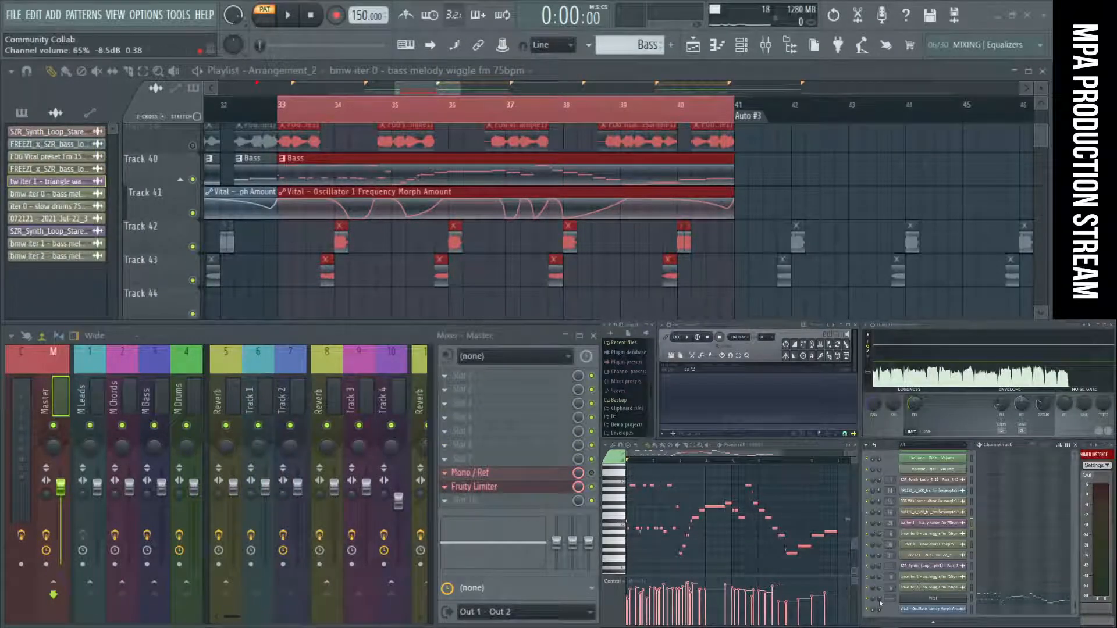
# Audition the Bass pattern while lowering the synth's channel volume to 49%, and stop playback.
pyautogui.press('space')
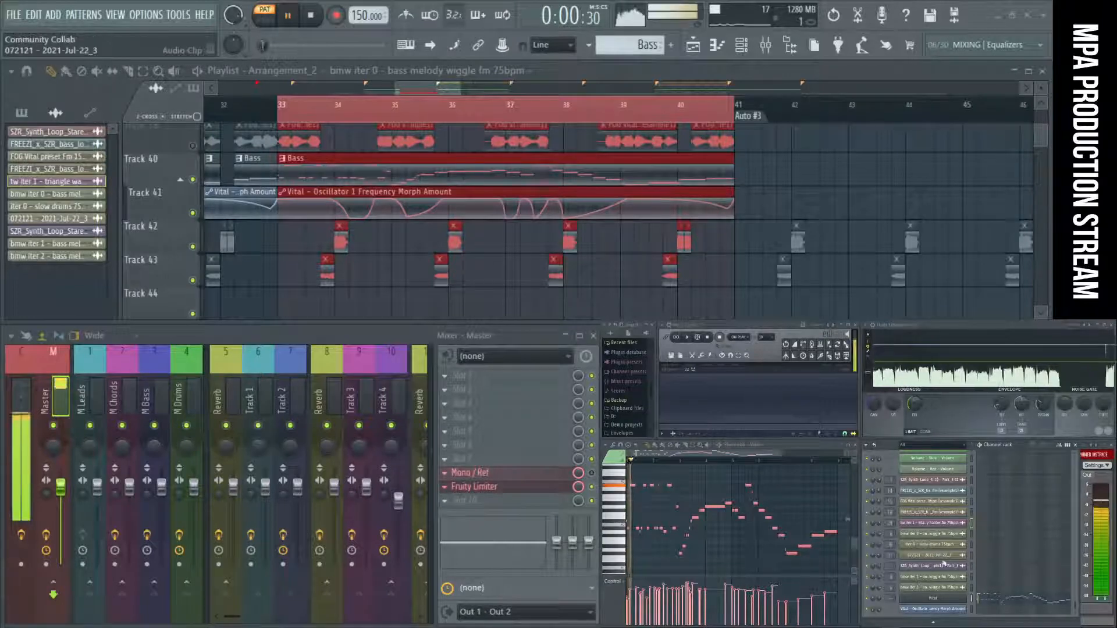
pyautogui.press('space')
pyautogui.press('space')
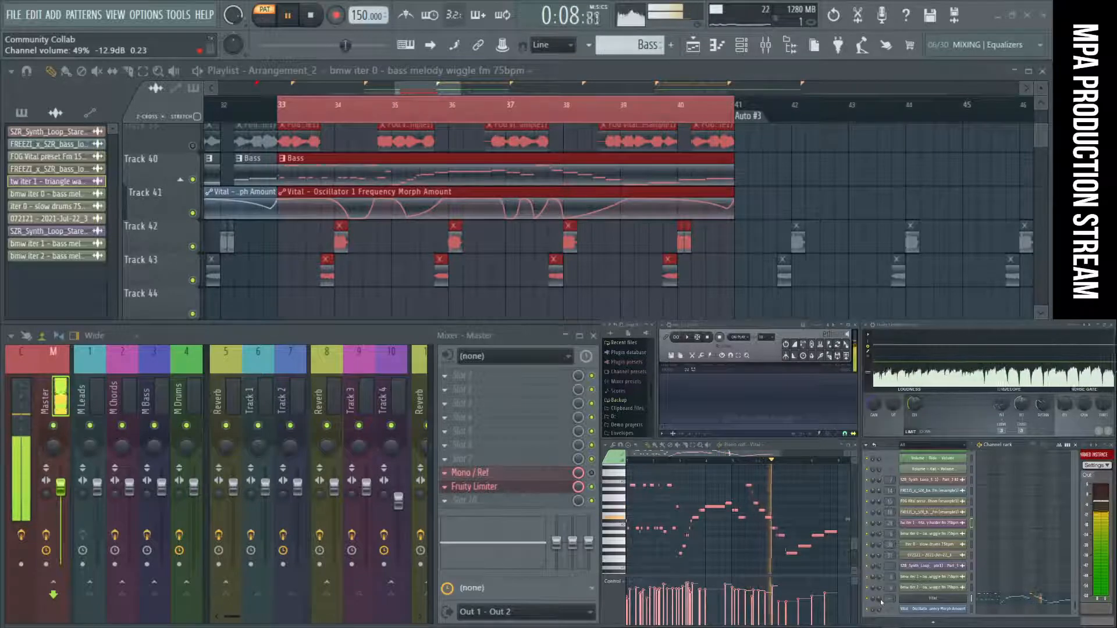
pyautogui.press('space')
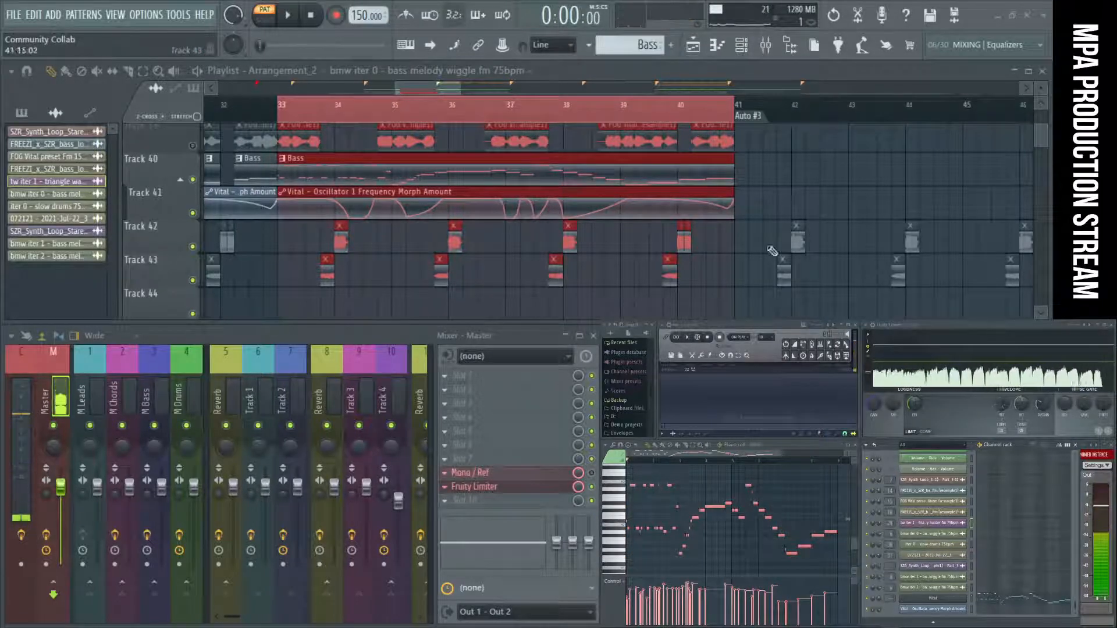
# Audition the selected section from bar 33 in song mode, and stop playback.
pyautogui.click(280, 111)
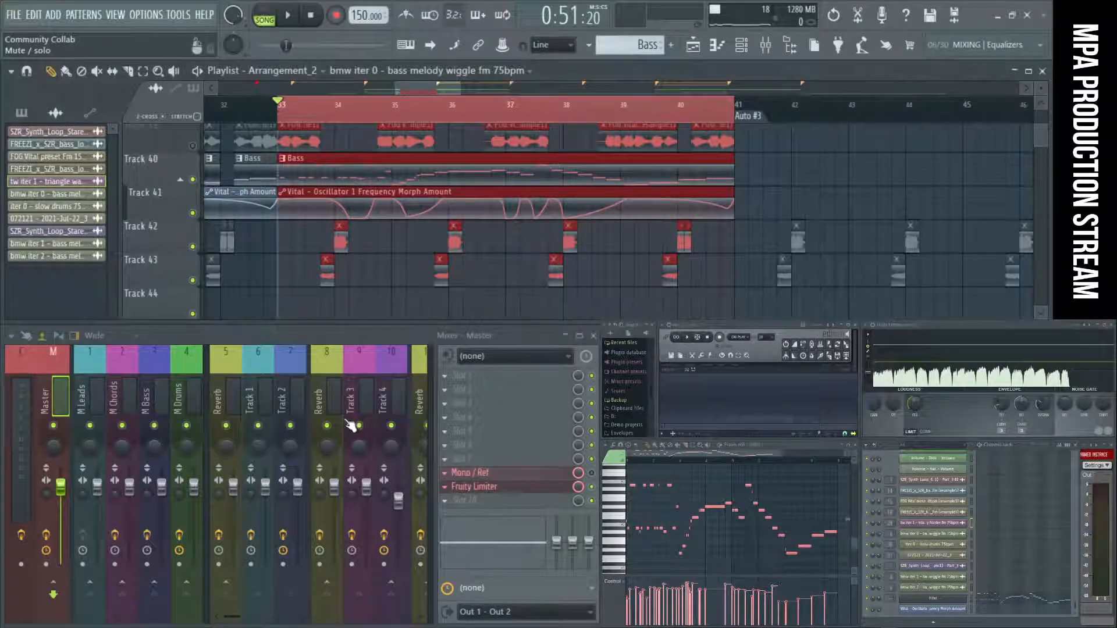
pyautogui.press('space')
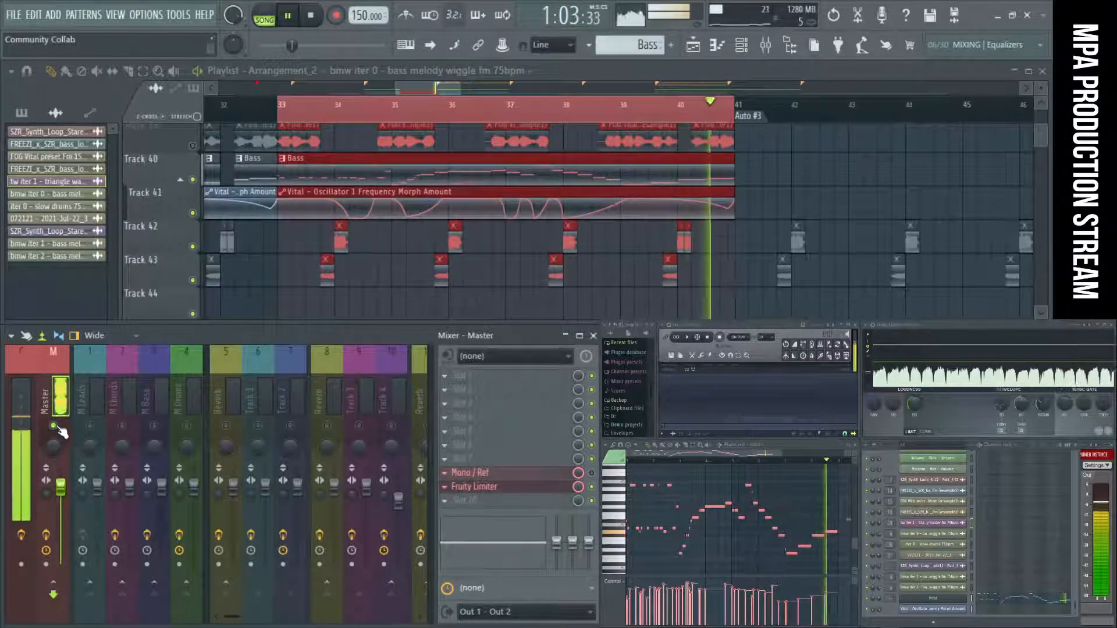
pyautogui.click(317, 18)
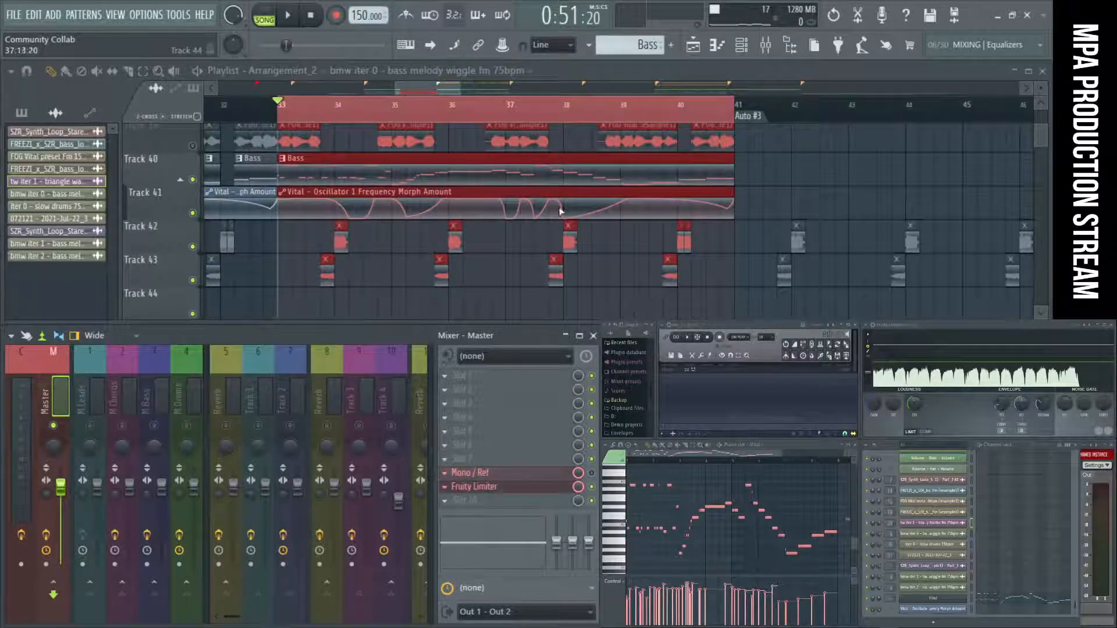
# Open the FOG Vital resample clip at bar 33 and copy its channel name without renaming it.
pyautogui.scroll(15, 712, 193)
pyautogui.scroll(8, 712, 193)
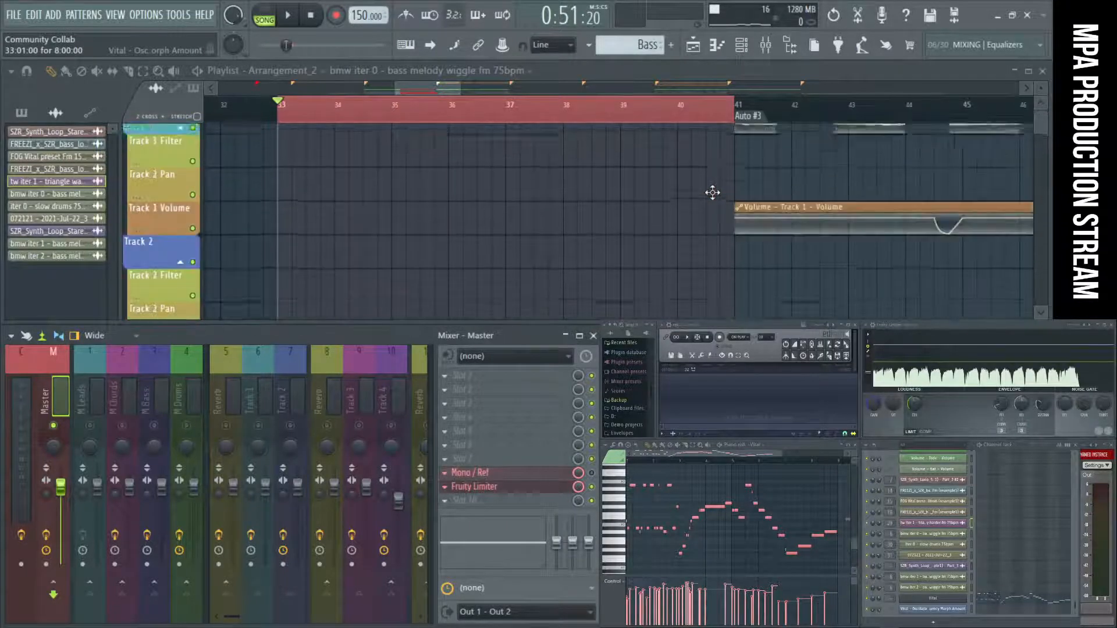
pyautogui.scroll(-20, 712, 193)
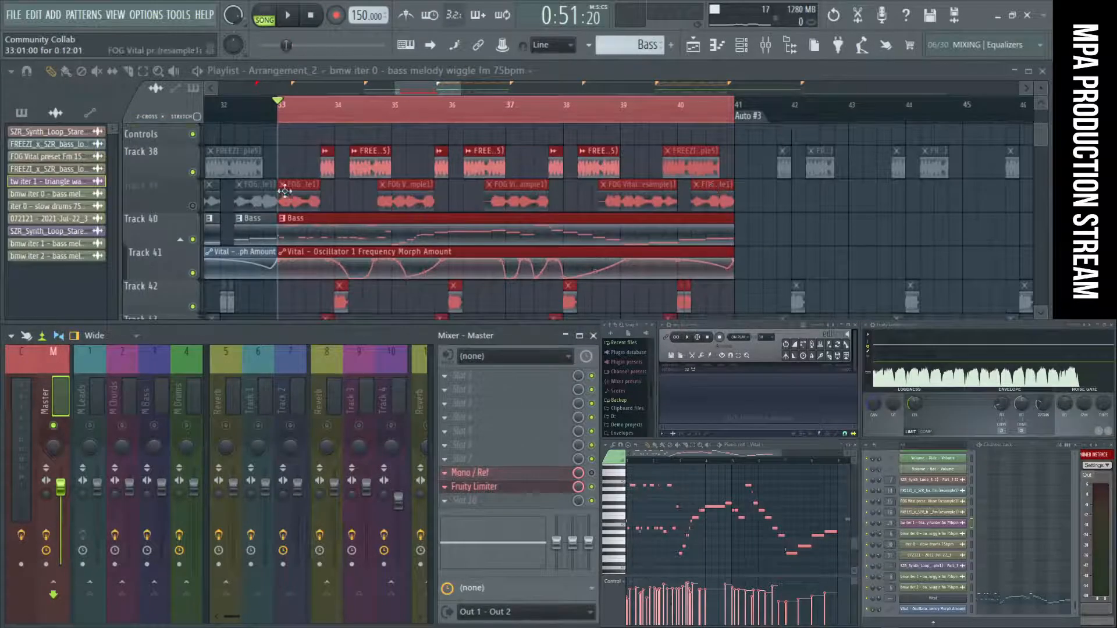
pyautogui.click(293, 197)
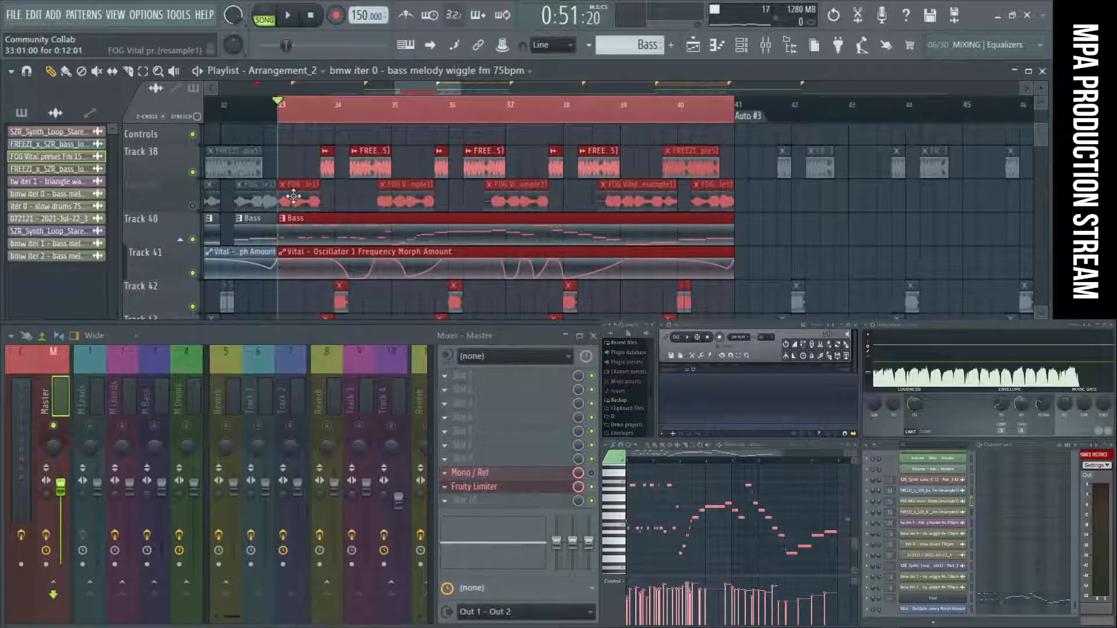
pyautogui.doubleClick(294, 196)
pyautogui.click(453, 117)
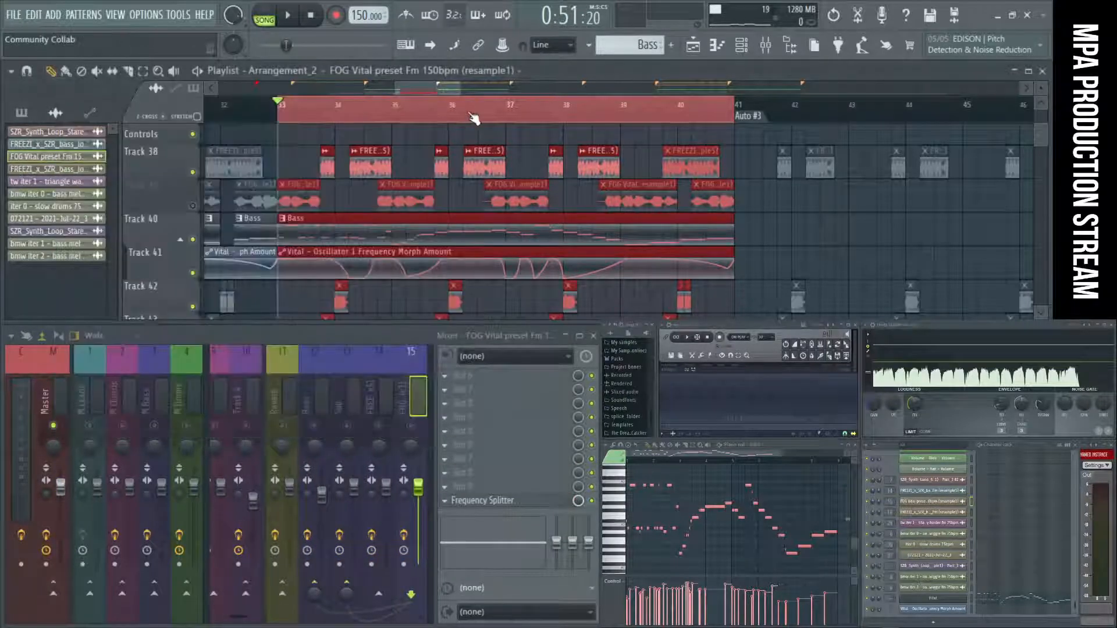
pyautogui.press('F2')
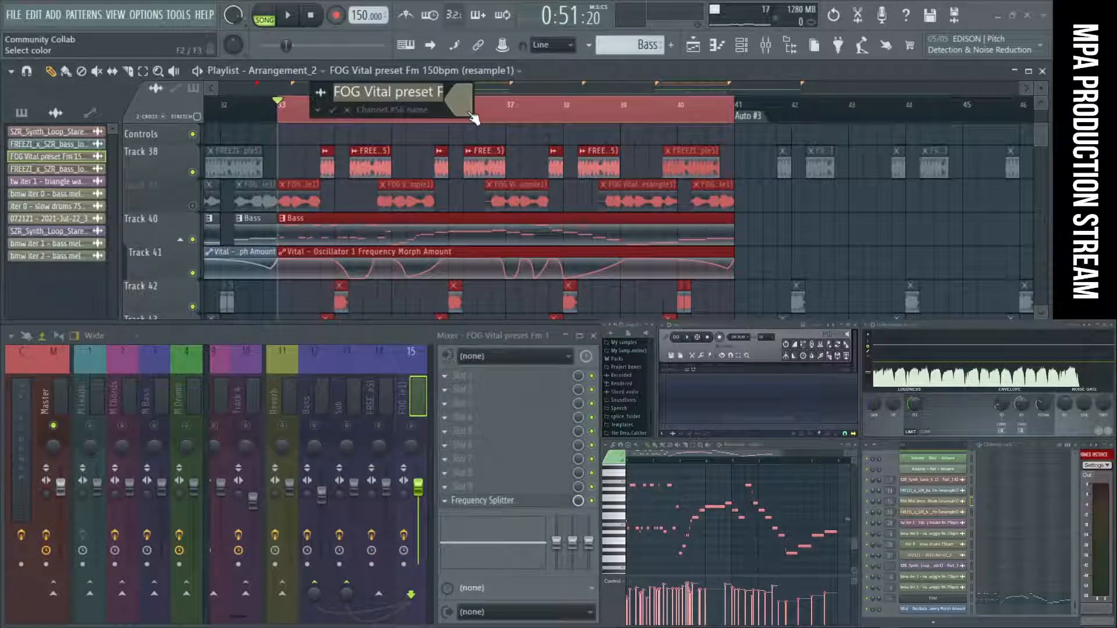
pyautogui.press('Escape')
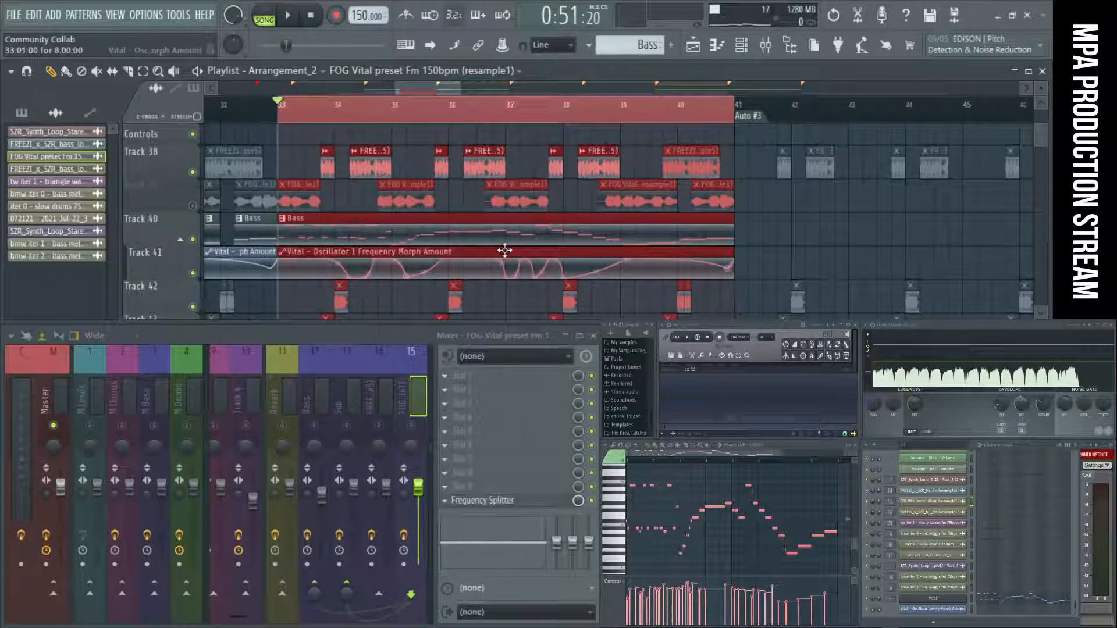
# Deselect the clips while keeping the bar 33 to 41 time selection, audition its start, and stop playback.
pyautogui.keyDown('ctrl'); pyautogui.click(802, 233); pyautogui.keyUp('ctrl')
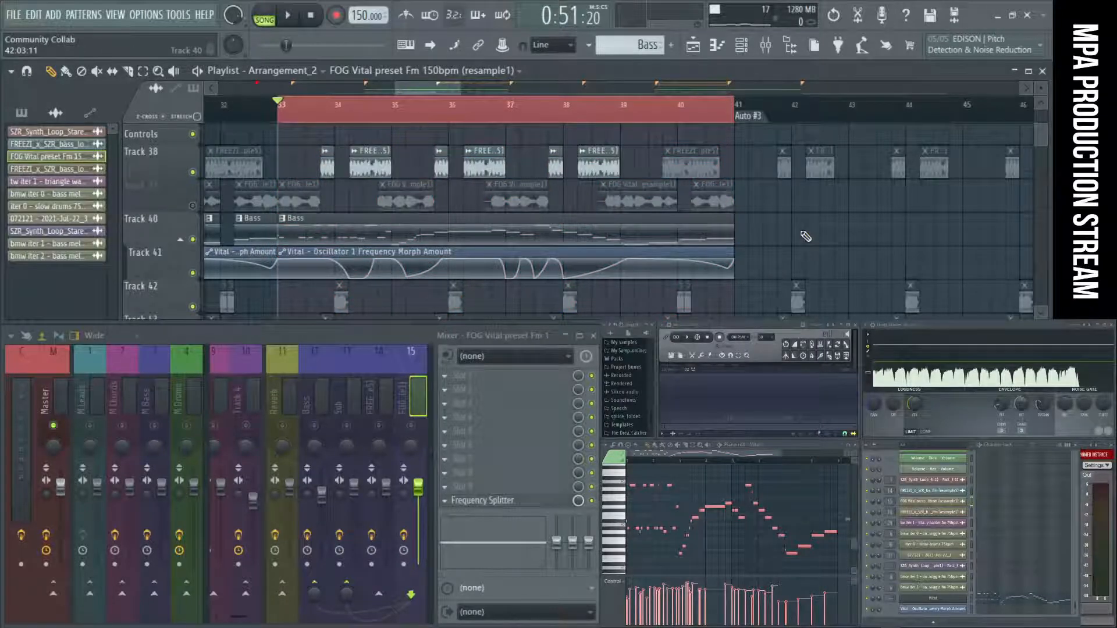
pyautogui.scroll(-1, 805, 235)
pyautogui.press('space')
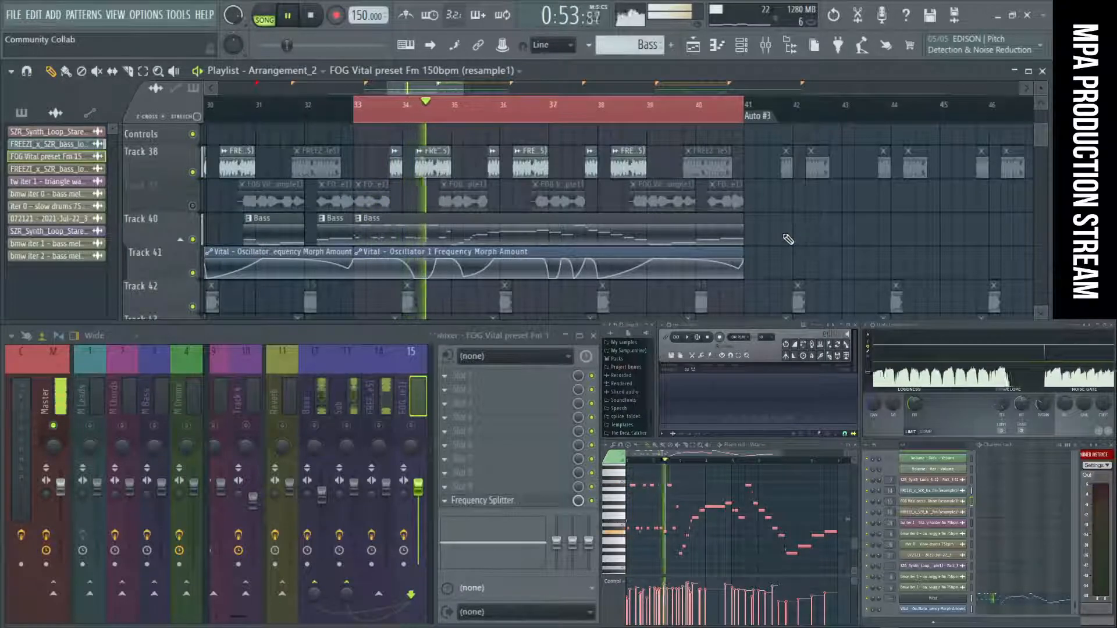
pyautogui.click(321, 18)
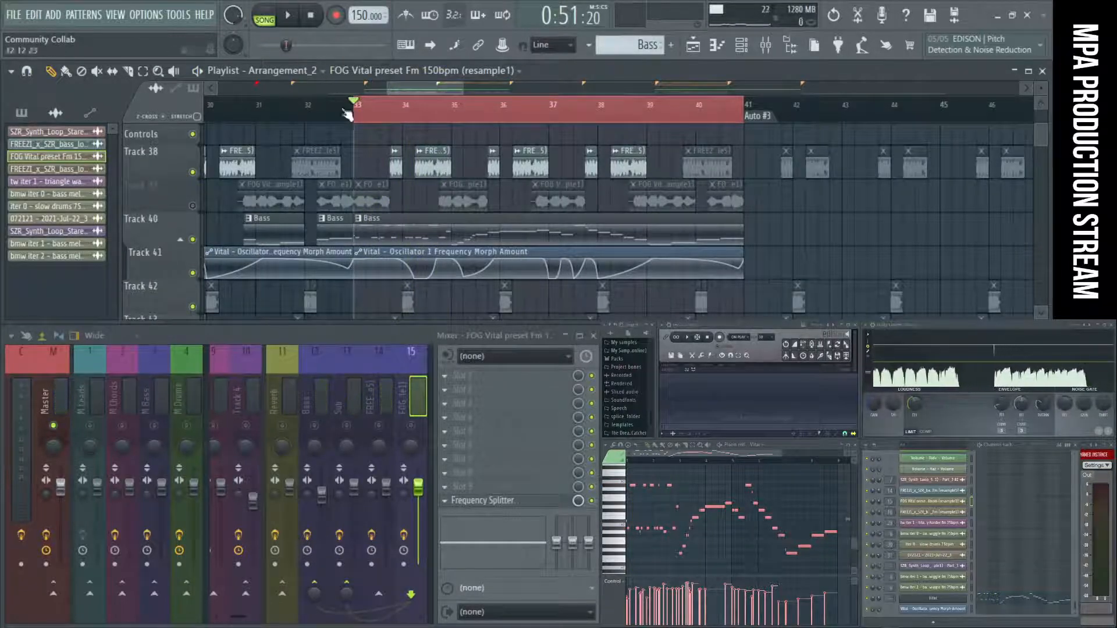
# Start a WAV export into the Resample Pack folder, using the copied channel name FOG Vital preset Fm 150bpm (resample1) as the file name.
pyautogui.hotkey('ctrl', 'r')
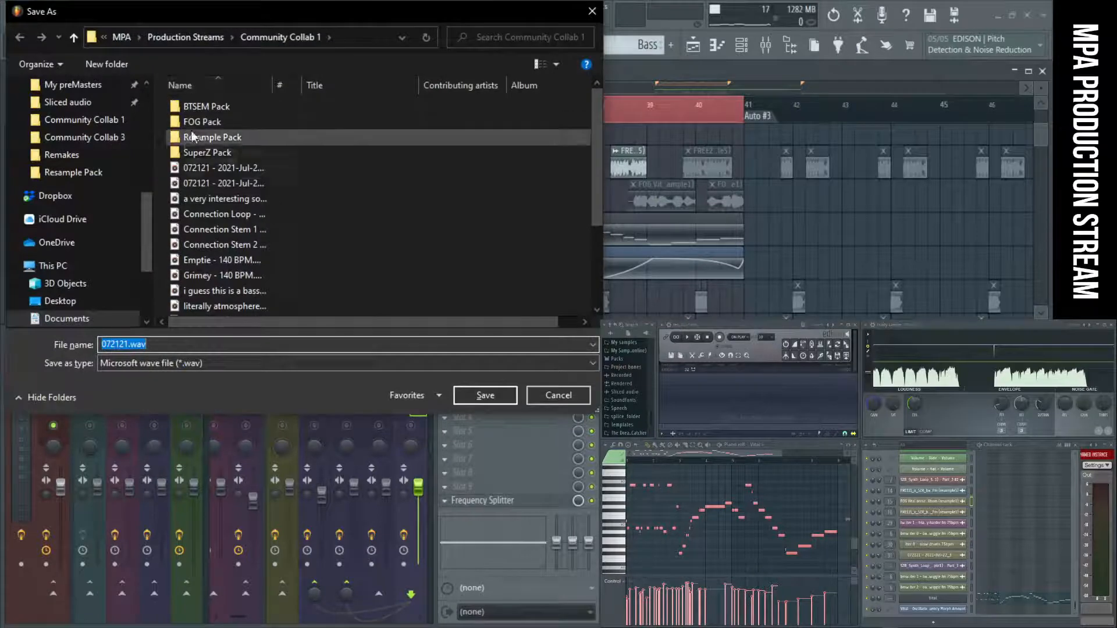
pyautogui.doubleClick(230, 141)
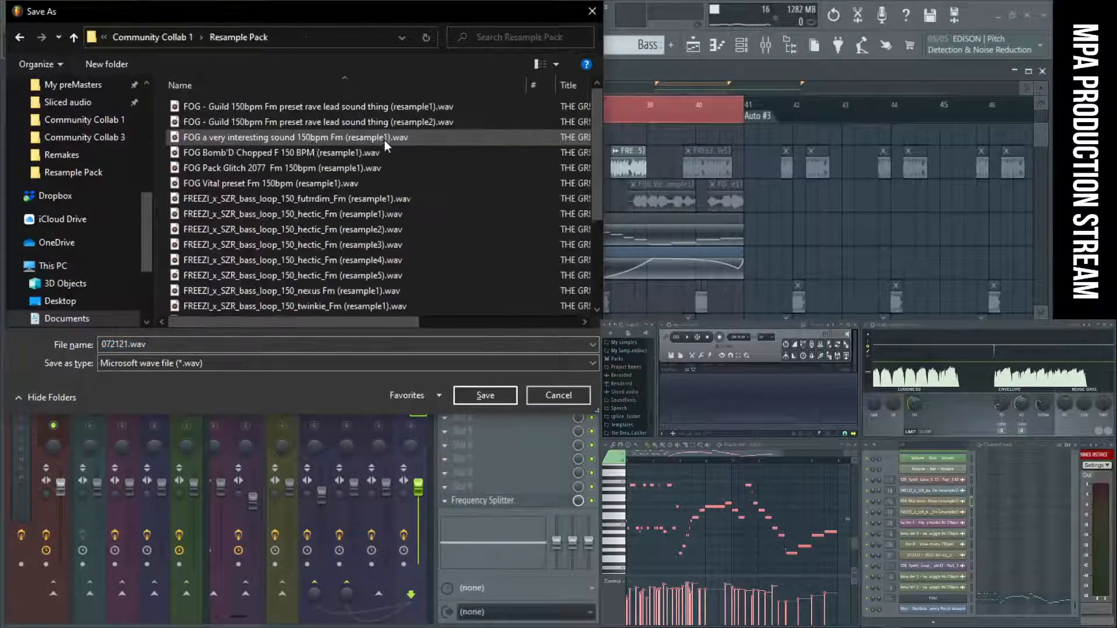
pyautogui.scroll(-1, 397, 190)
pyautogui.click(216, 345)
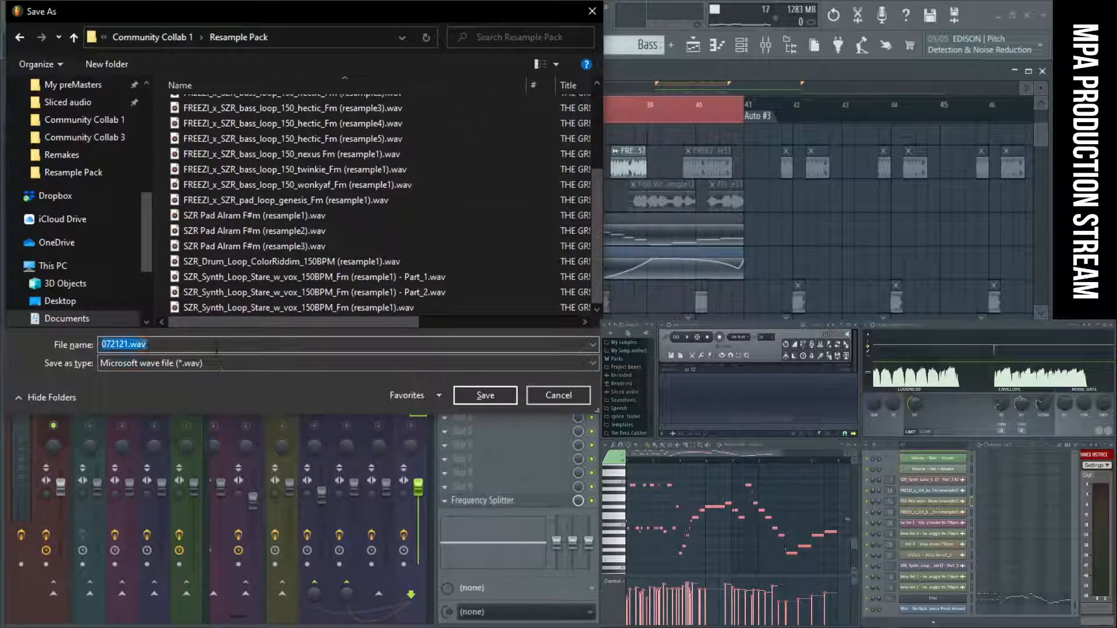
pyautogui.write('FOG Vital preset Fm 150bpm (resample1)')
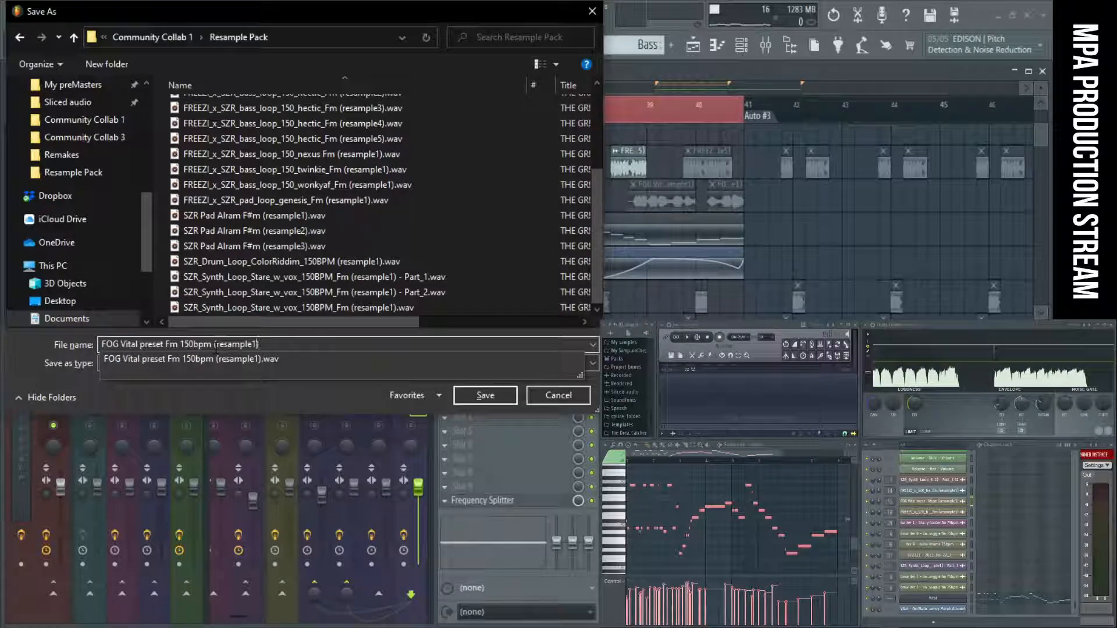
pyautogui.press('Left')
pyautogui.press('BackSpace')
pyautogui.write('2')
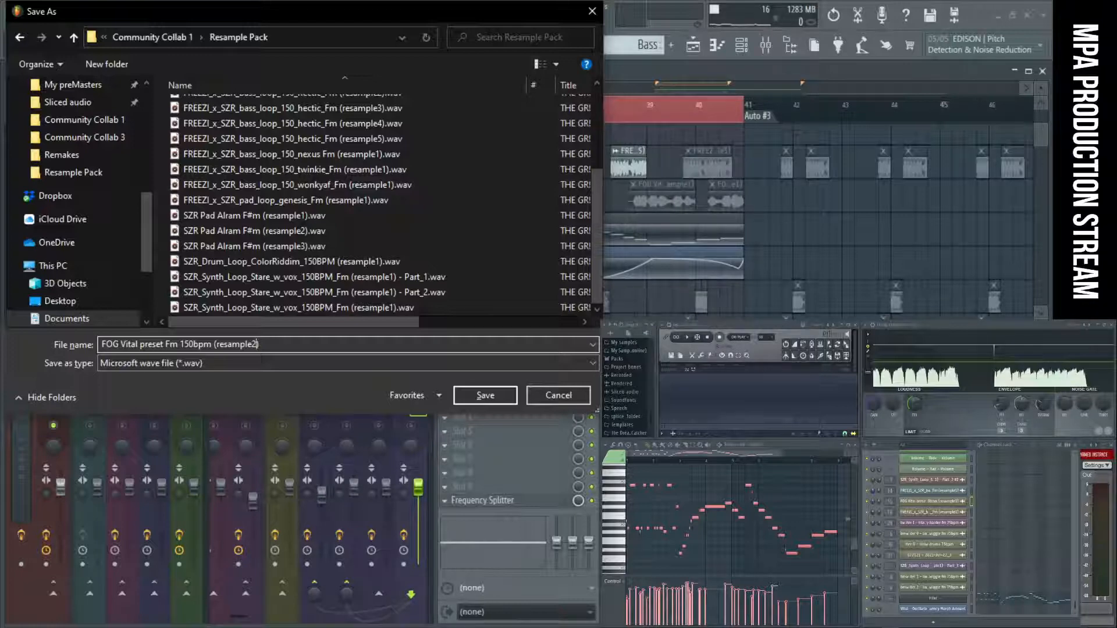
pyautogui.write('1)')
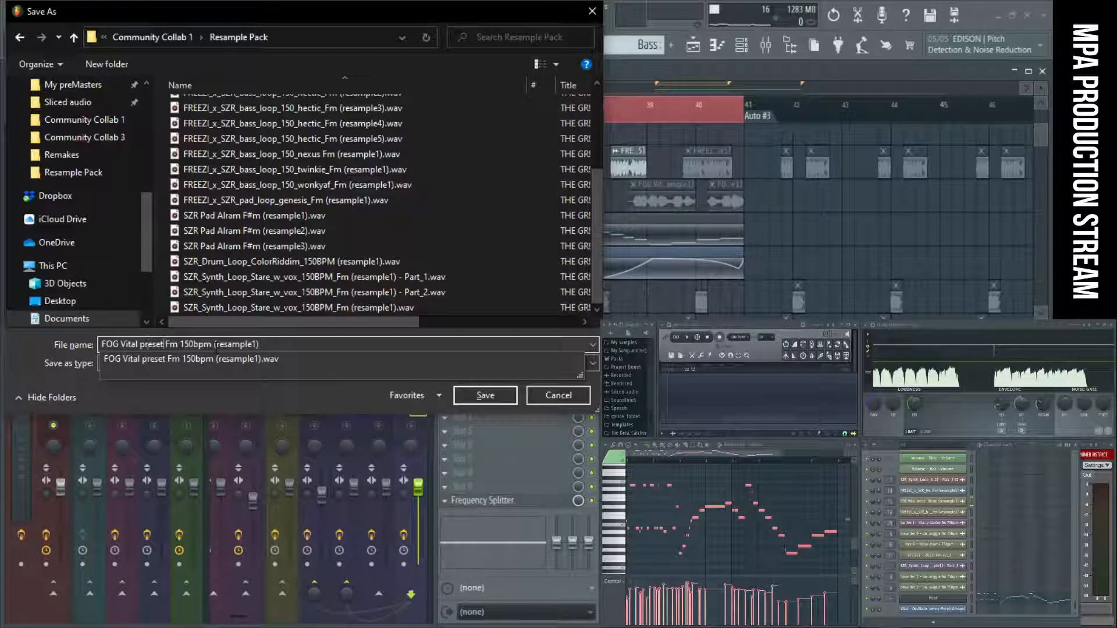
# Insert tk2 to name the export FOG Vital preset Fm 150bpm tk2 (resample1), and render the song selection as WAV.
pyautogui.click(216, 346)
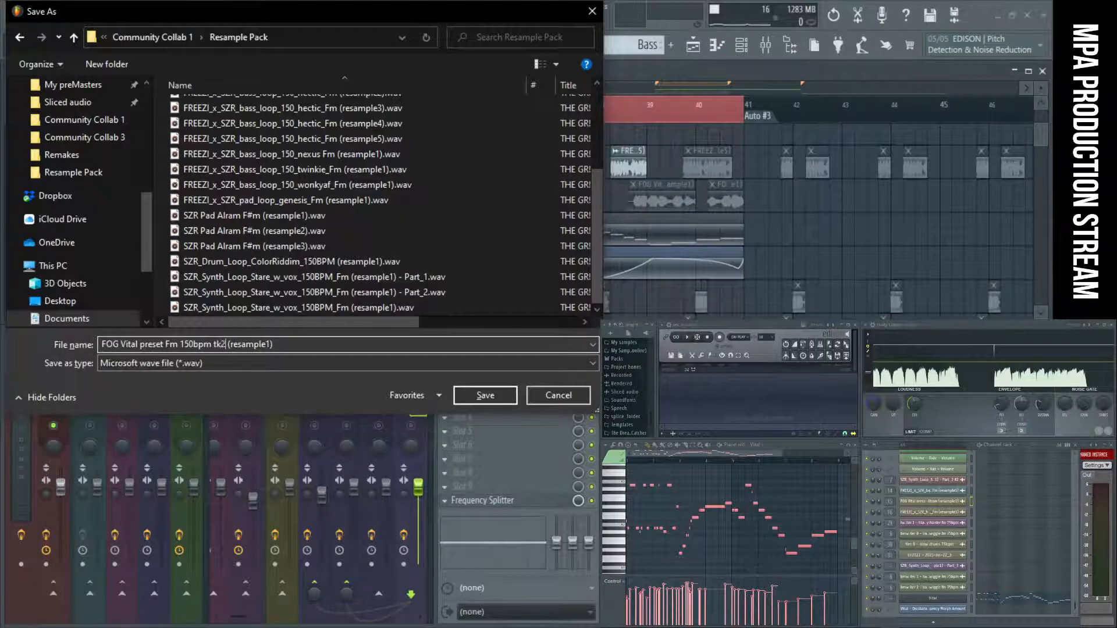
pyautogui.press('Return')
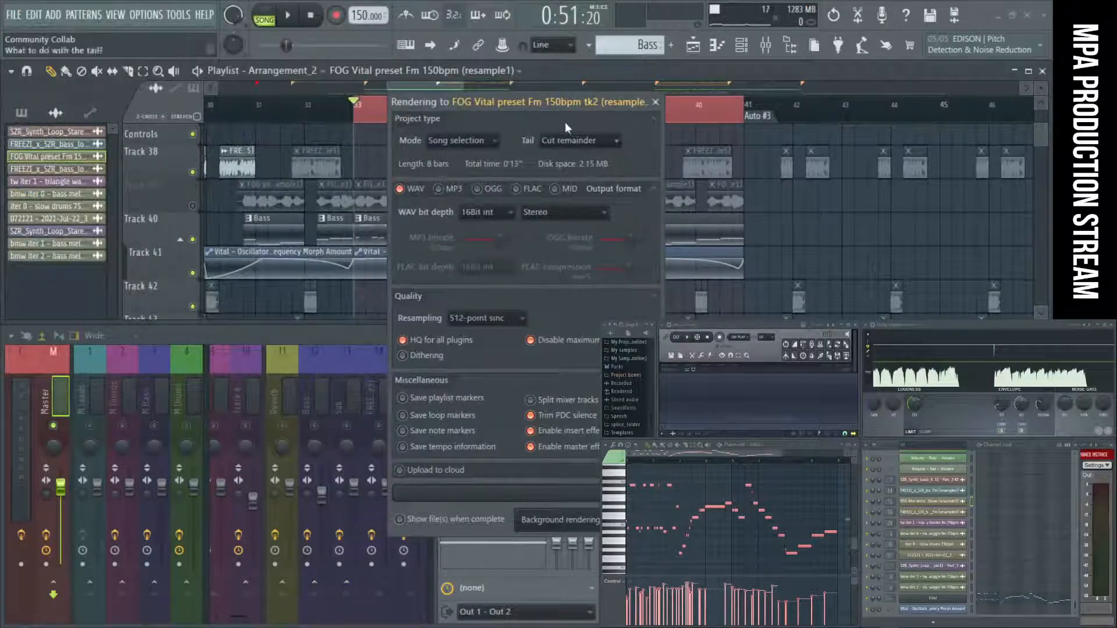
pyautogui.moveTo(549, 101); pyautogui.dragTo(429, 100)
pyautogui.click(516, 519)
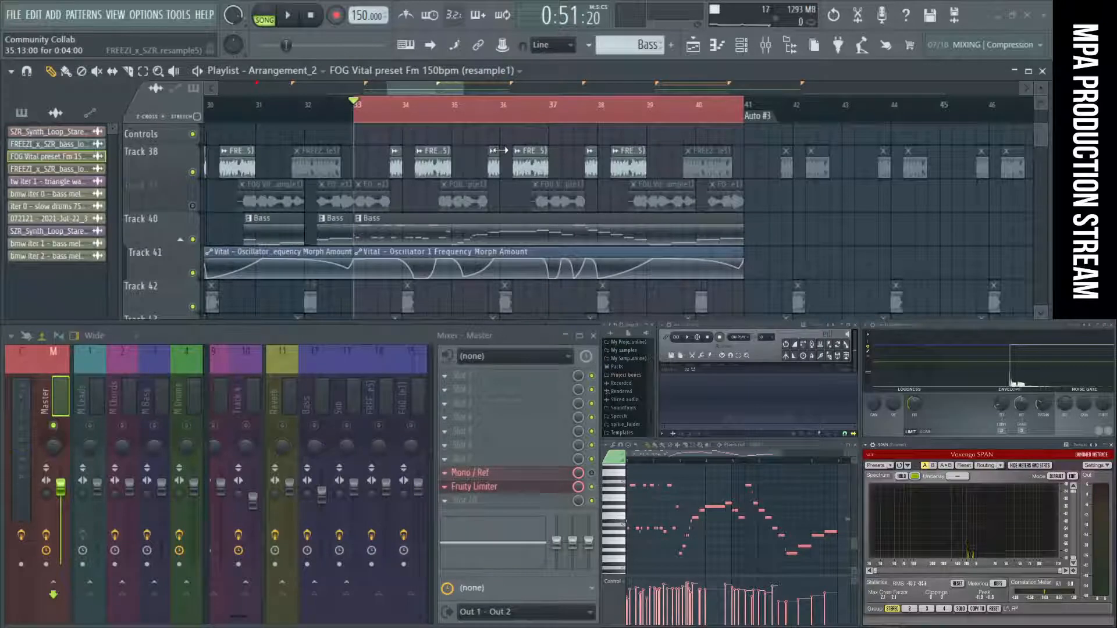
# Reopen the recent project 072121.flp, discarding the unsaved changes.
pyautogui.click(21, 15)
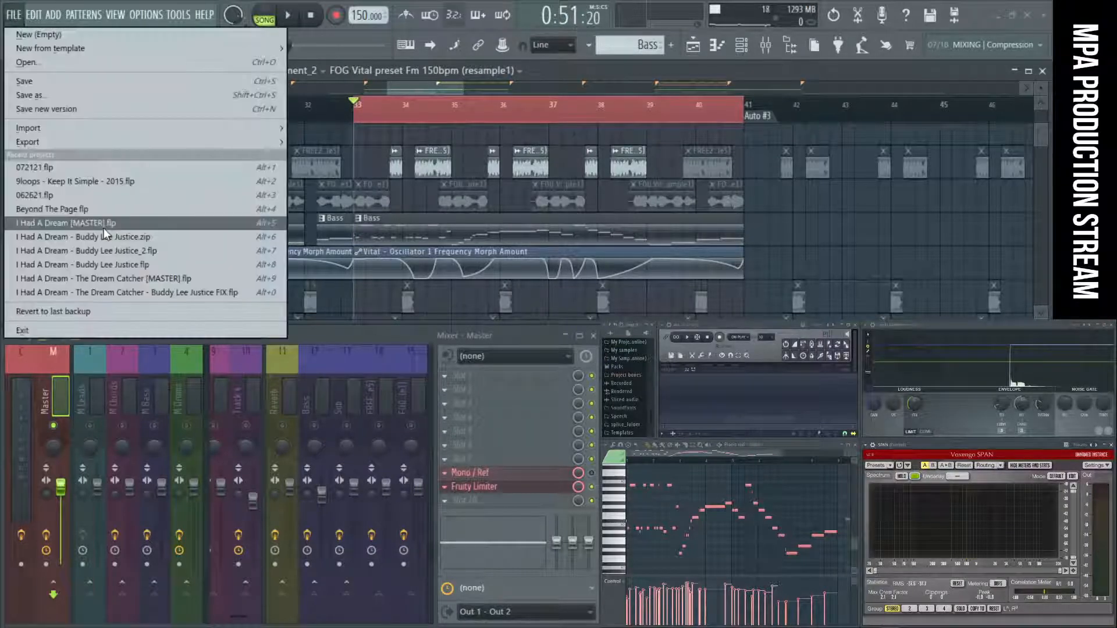
pyautogui.click(91, 168)
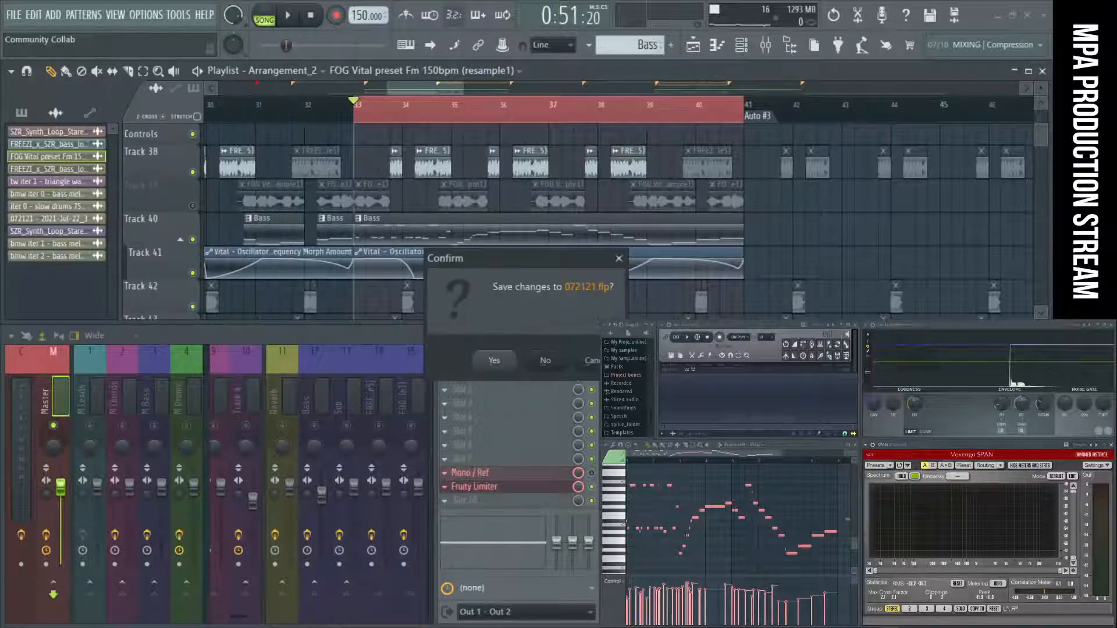
pyautogui.click(548, 361)
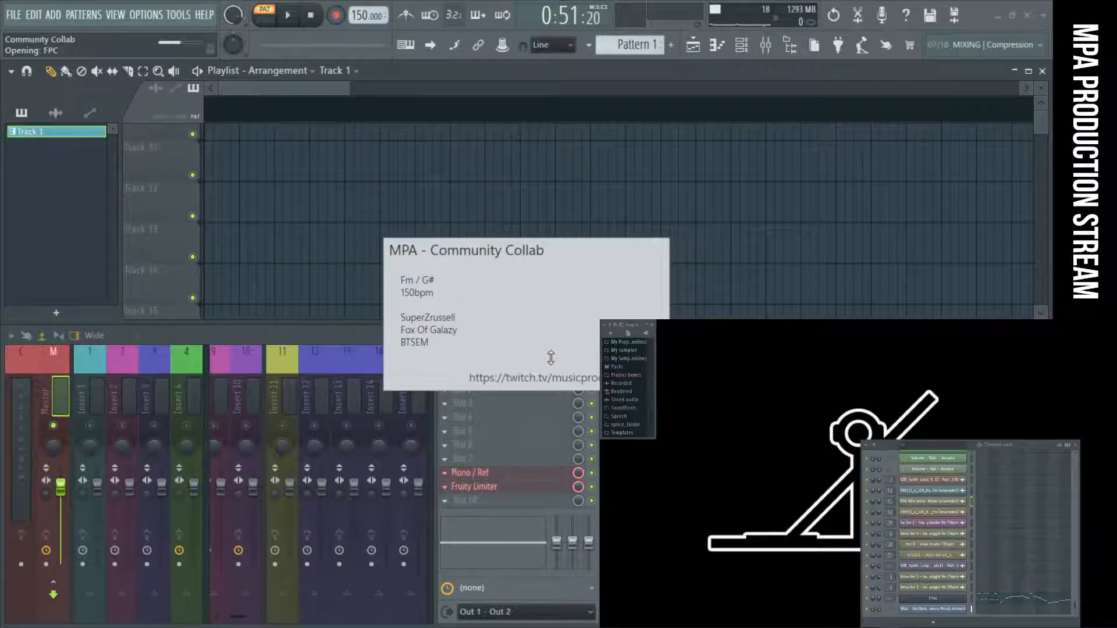
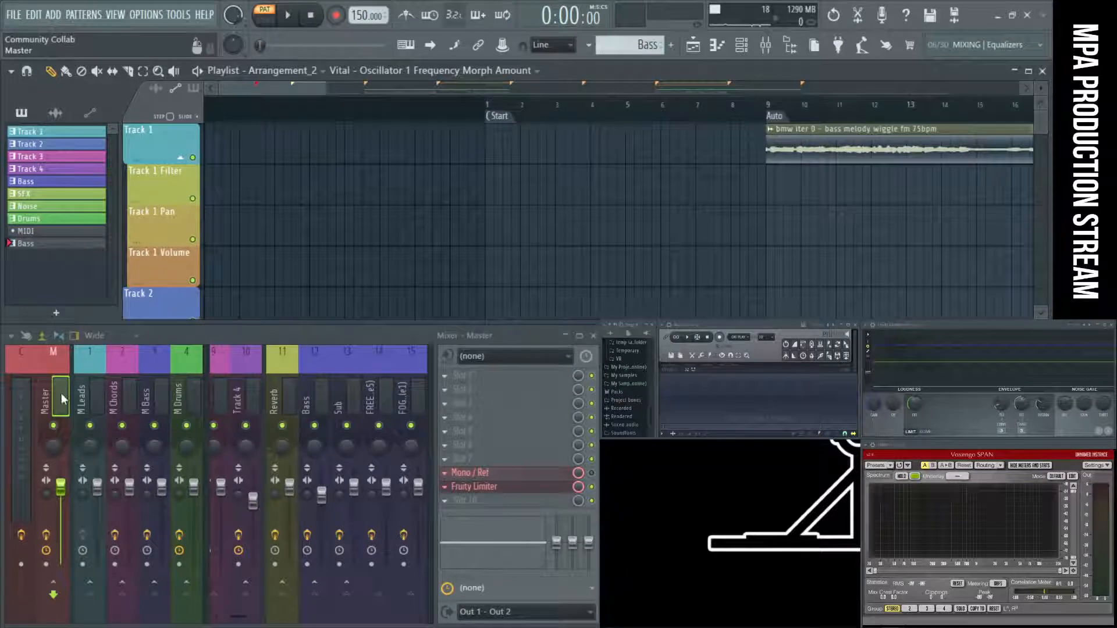
# Bring up the master's Fruity Limiter, the SPAN analyzer on the Current mixer track, and the piano roll.
pyautogui.click(61, 394)
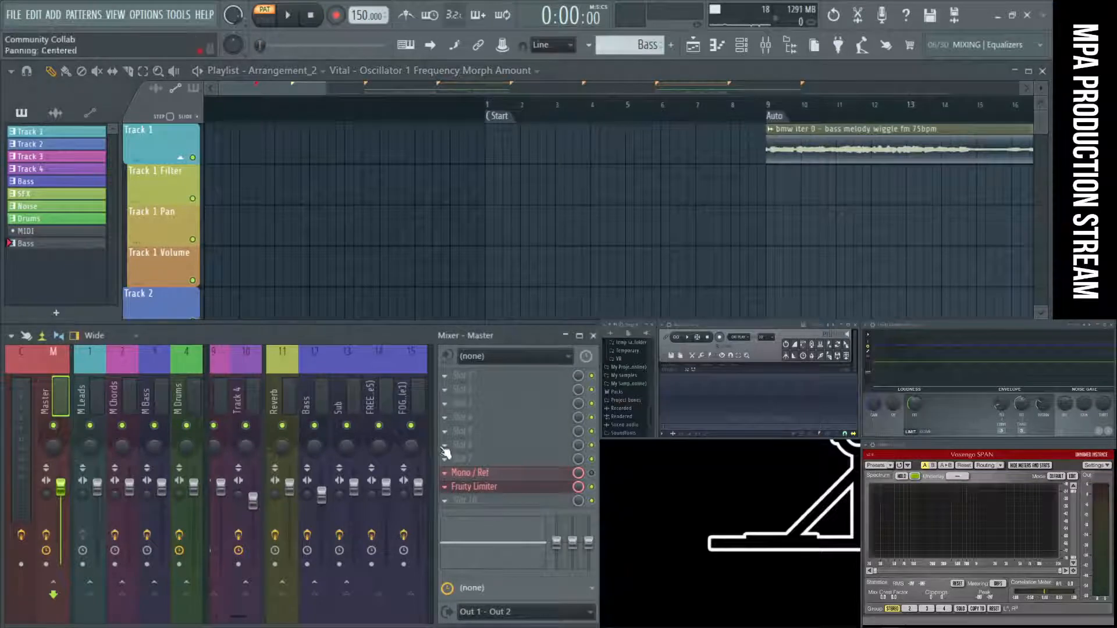
pyautogui.click(504, 488)
pyautogui.click(504, 488)
pyautogui.click(22, 388)
pyautogui.click(492, 416)
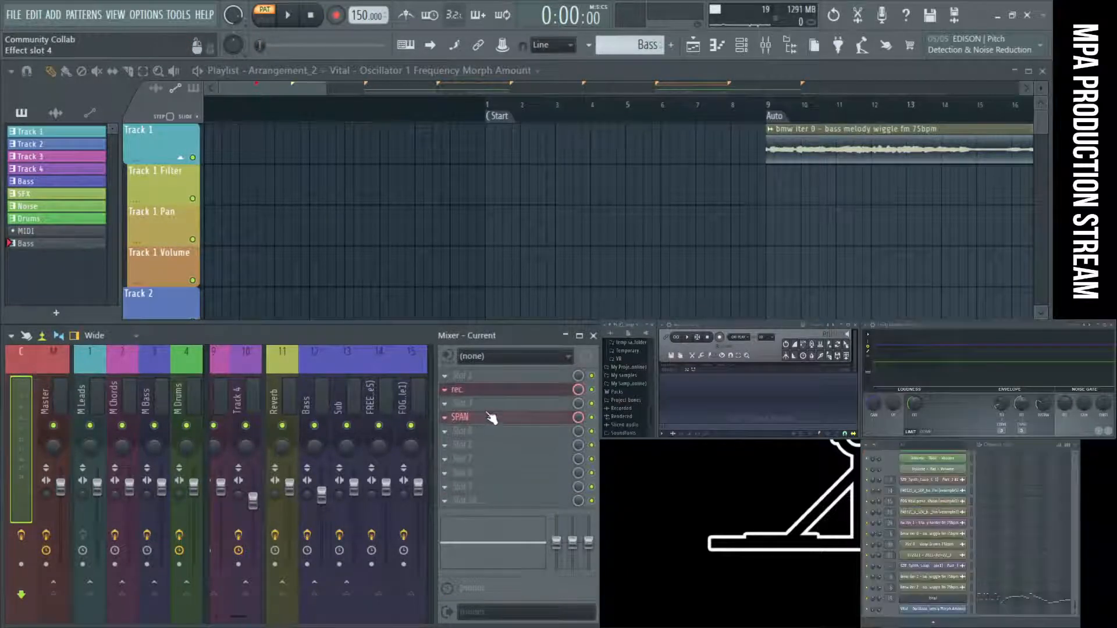
pyautogui.click(492, 417)
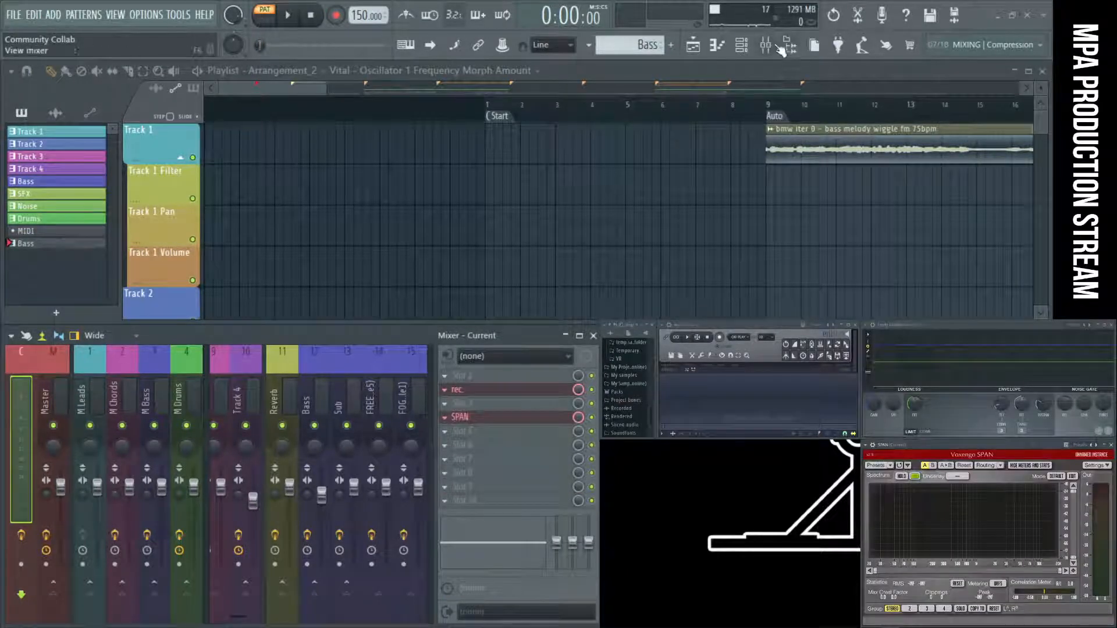
pyautogui.click(727, 48)
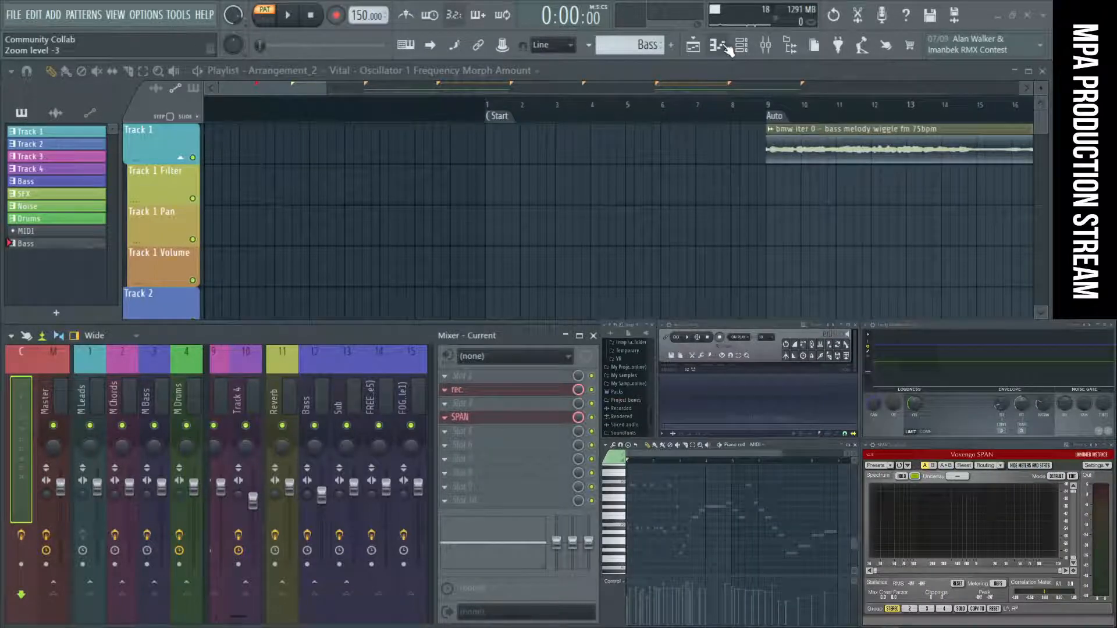
# Clear the bar 33 to 41 time selection and place the song position near bar 29, showing Tracks 38 to 42.
pyautogui.keyDown('ctrl'); pyautogui.rightClick(680, 190); pyautogui.keyUp('ctrl')
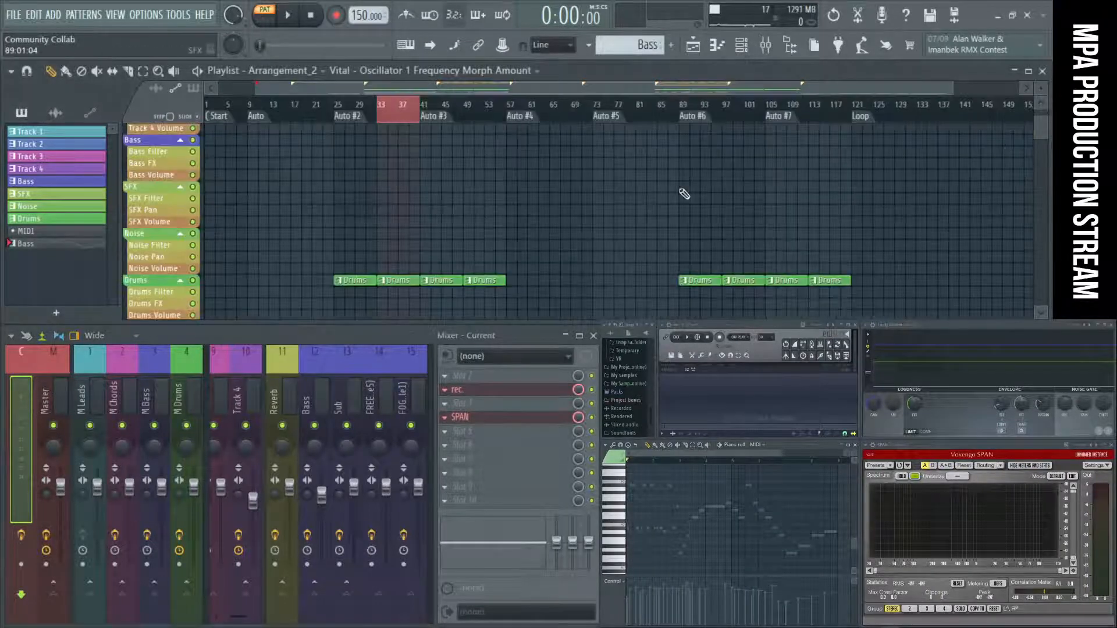
pyautogui.doubleClick(357, 109)
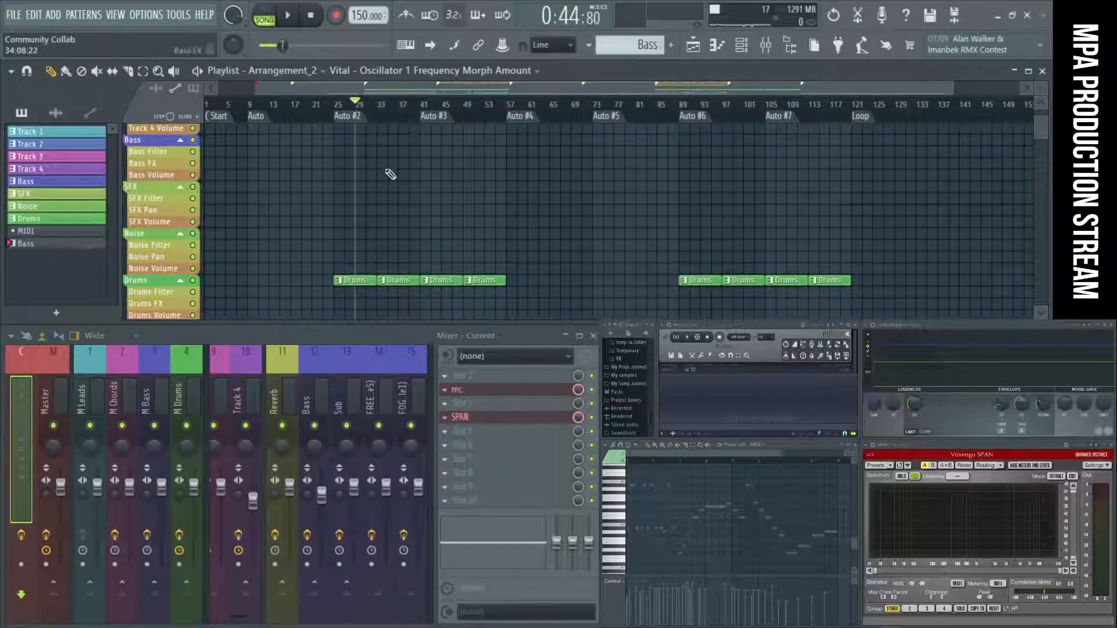
pyautogui.scroll(-6, 388, 175)
pyautogui.scroll(5, 334, 223)
pyautogui.scroll(4, 336, 226)
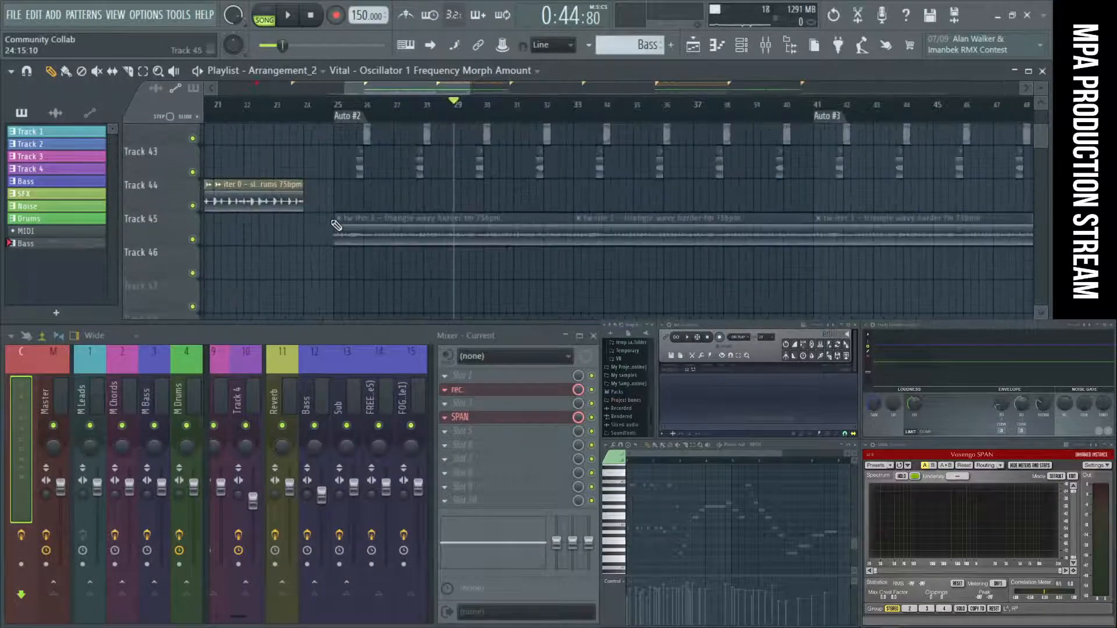
pyautogui.scroll(3, 336, 225)
pyautogui.scroll(-3, 336, 225)
pyautogui.scroll(-2, 336, 225)
pyautogui.scroll(5, 336, 225)
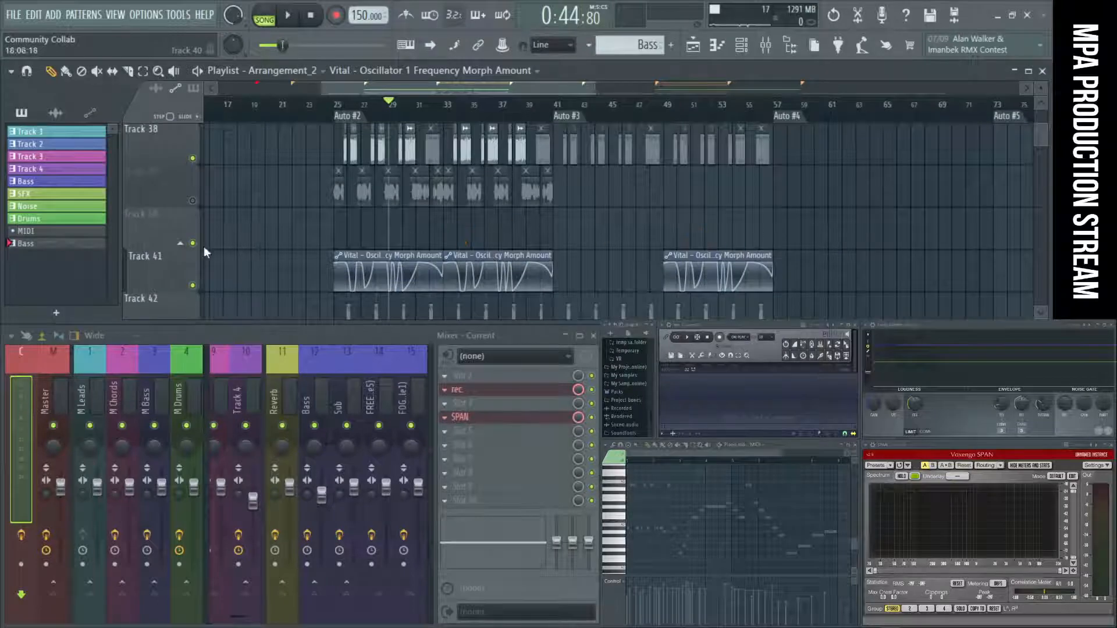
pyautogui.scroll(3, 203, 252)
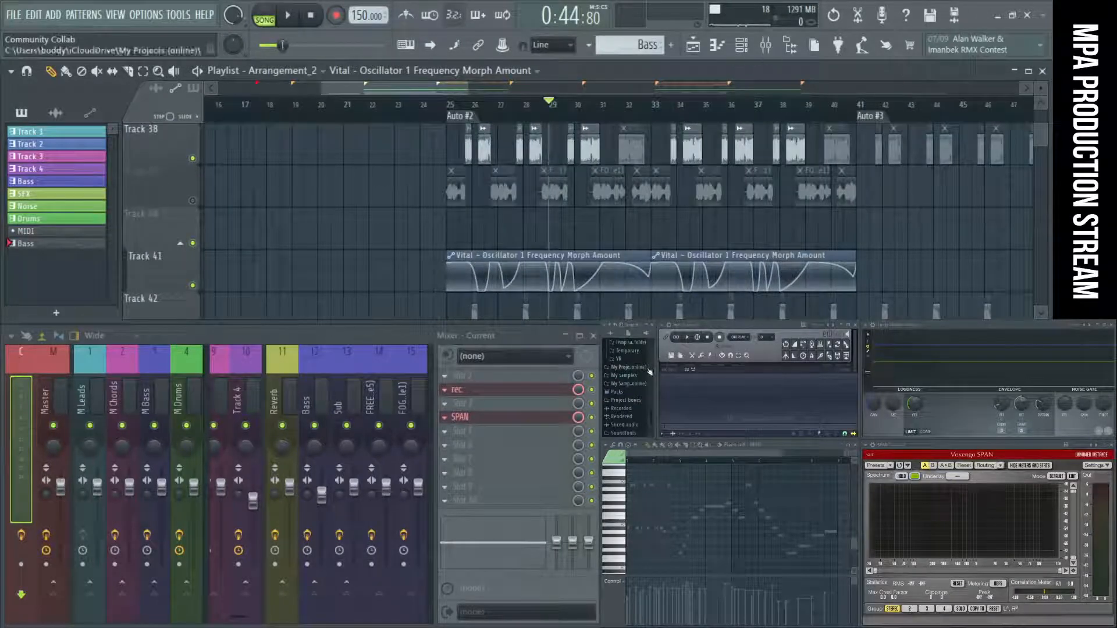
# Widen the browser and expand My Projects (online) down through Production Streams and Community Collab 1 to the Resample Pack folder.
pyautogui.moveTo(655, 368); pyautogui.dragTo(697, 369)
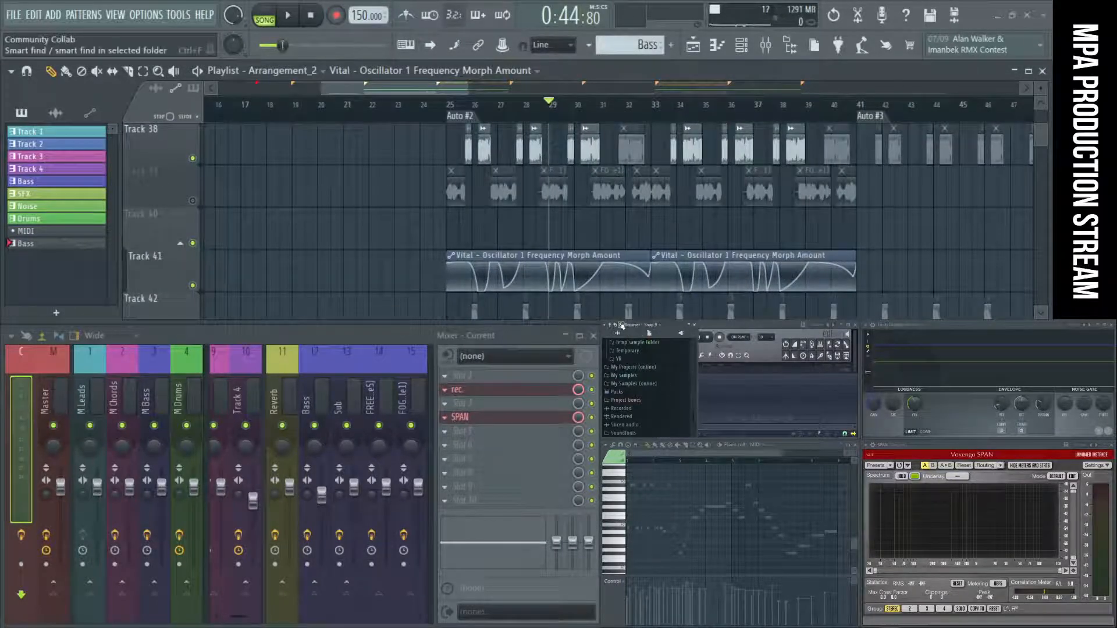
pyautogui.click(613, 326)
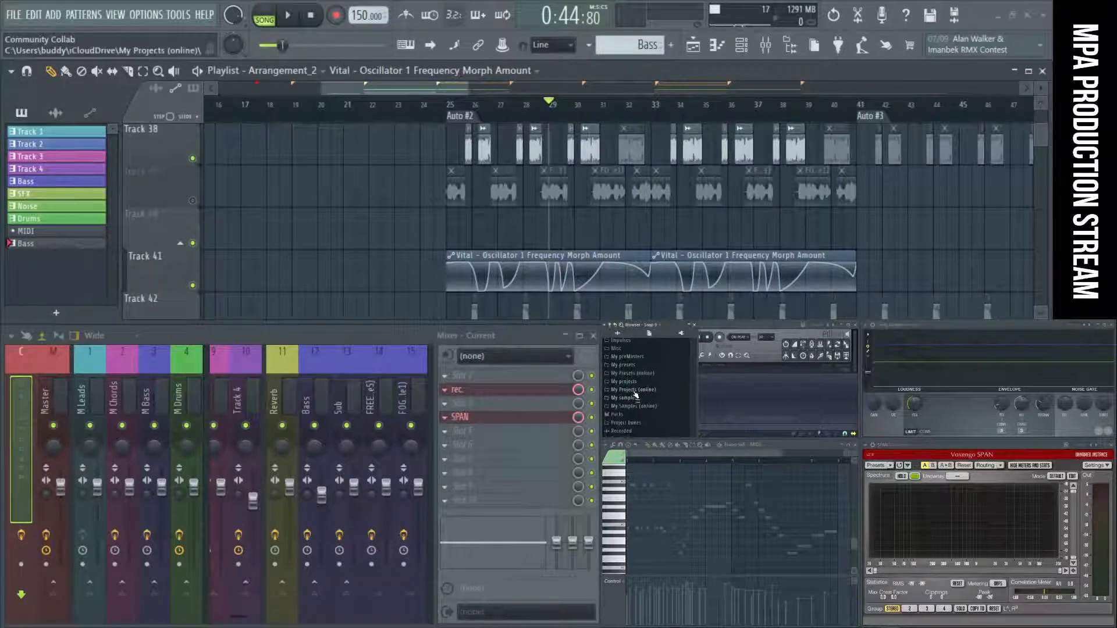
pyautogui.click(645, 382)
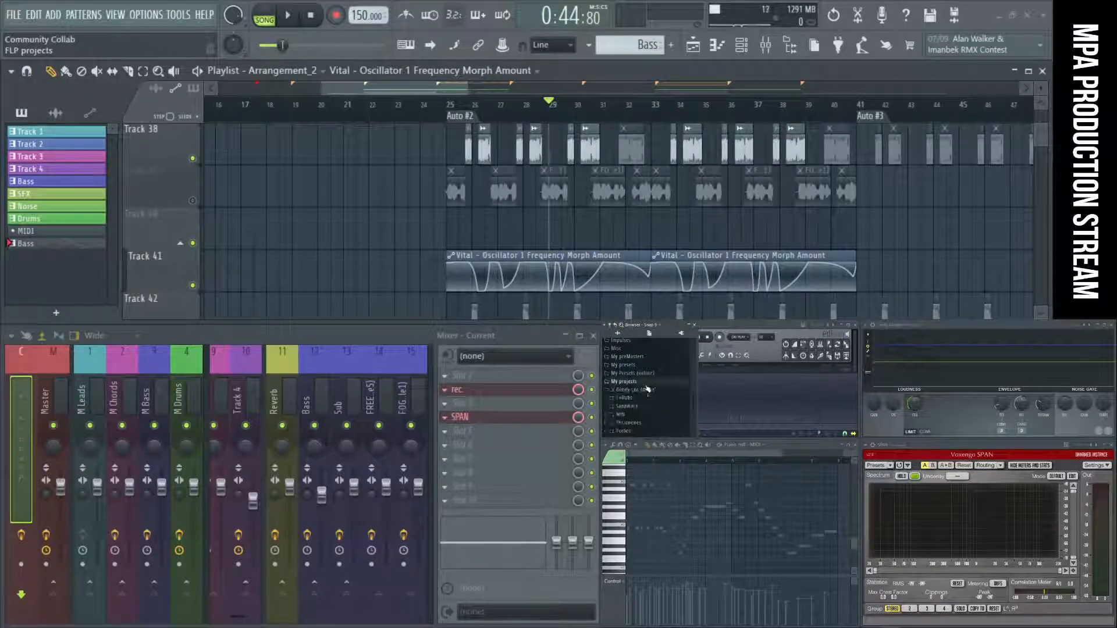
pyautogui.scroll(-3, 653, 413)
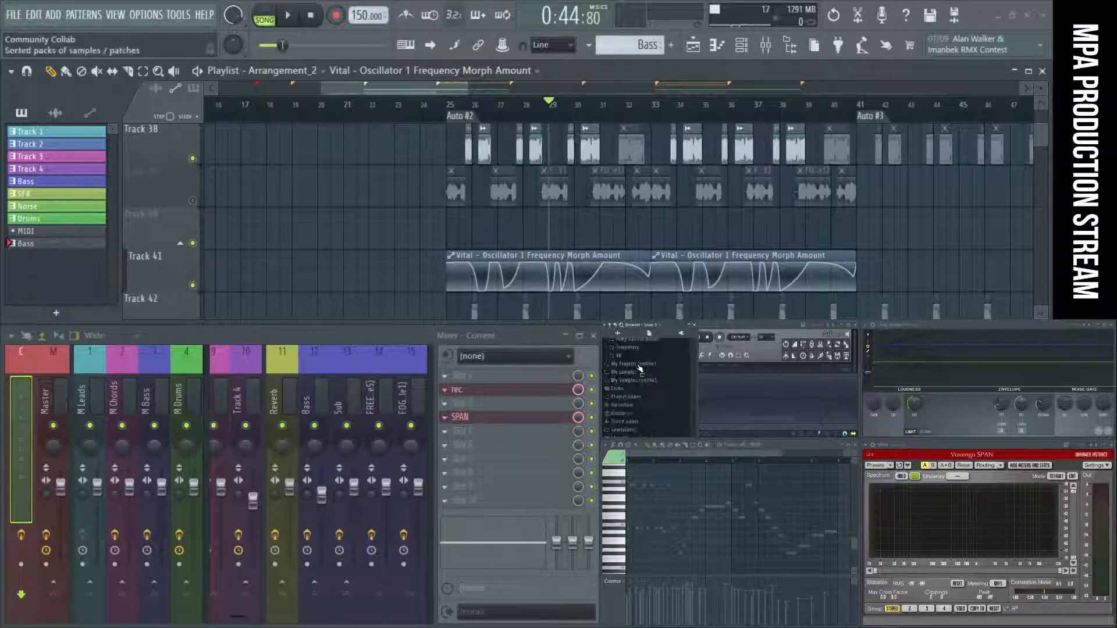
pyautogui.click(644, 371)
pyautogui.scroll(-4, 653, 405)
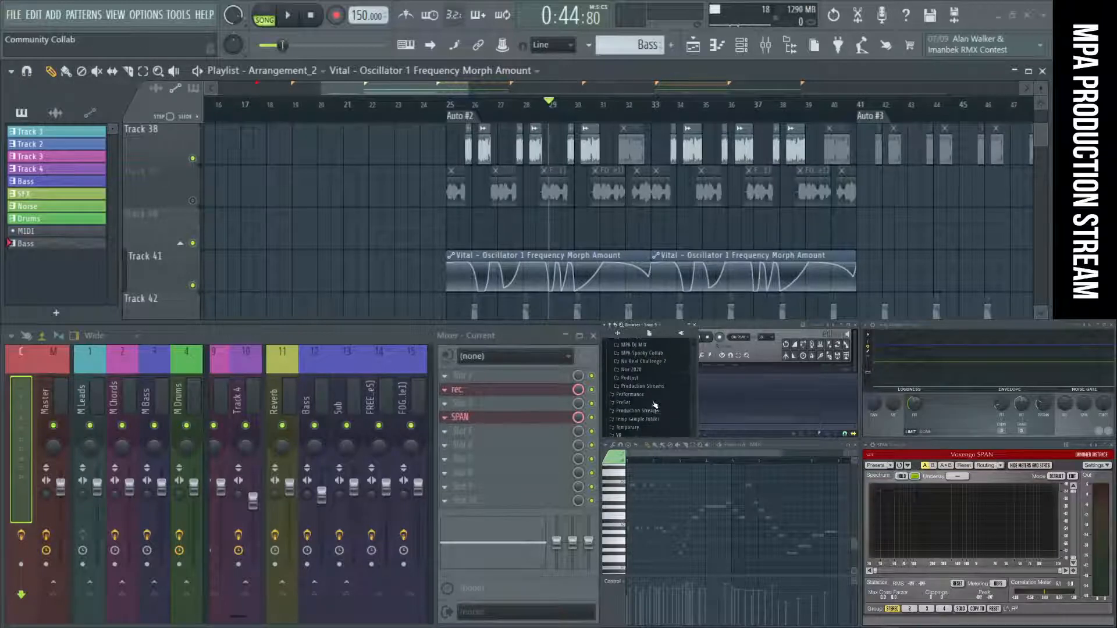
pyautogui.click(659, 389)
pyautogui.click(658, 394)
pyautogui.scroll(-3, 661, 379)
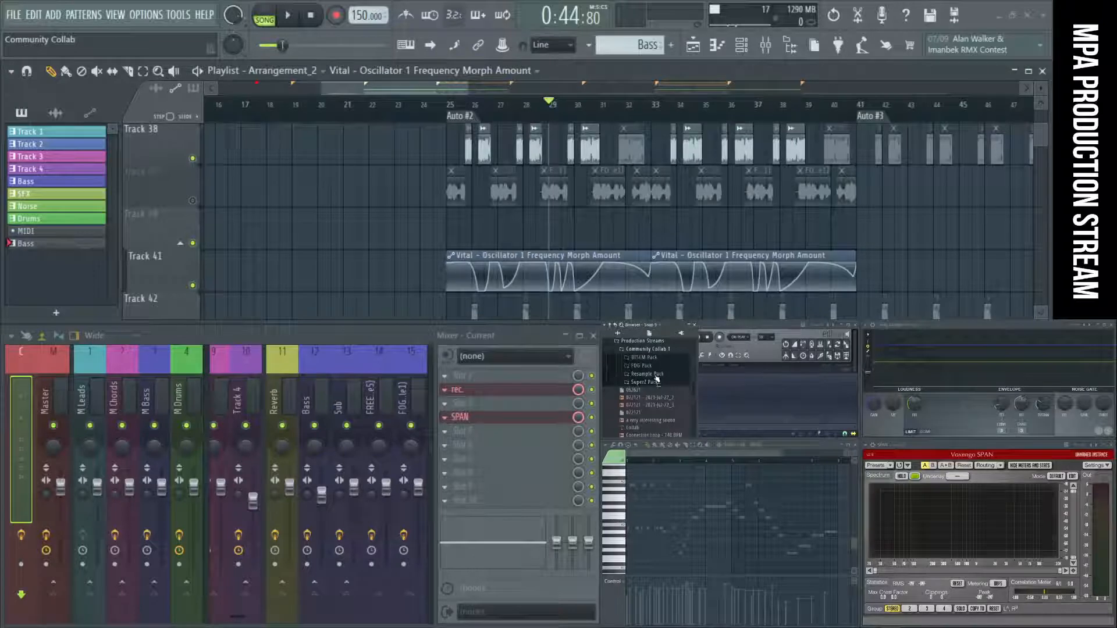
pyautogui.click(656, 375)
pyautogui.scroll(-3, 662, 387)
# Widen the browser further so the Resample Pack file names are readable, and locate the FOG resamples.
pyautogui.click(700, 409)
pyautogui.hotkey('ctrl', 'o')
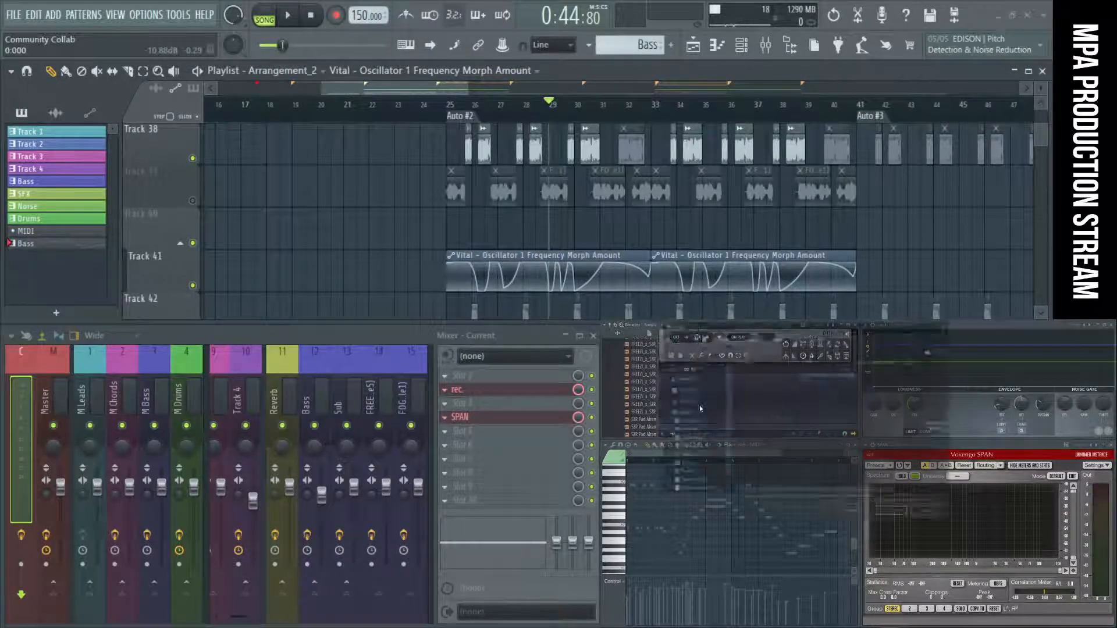
pyautogui.click(948, 327)
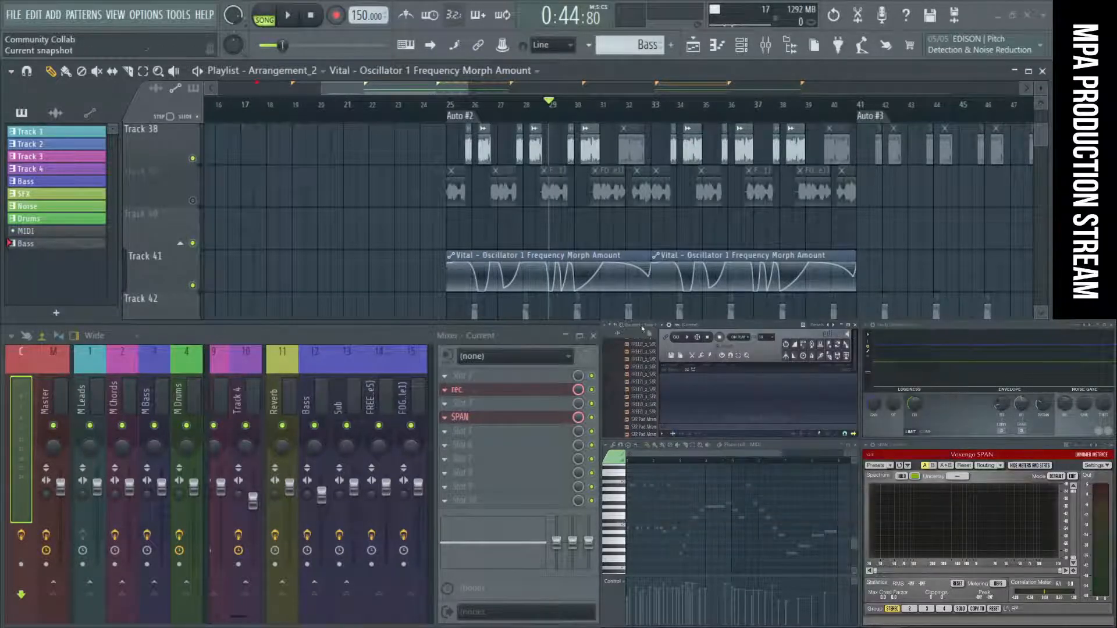
pyautogui.moveTo(697, 358); pyautogui.dragTo(748, 361)
pyautogui.scroll(-2, 693, 383)
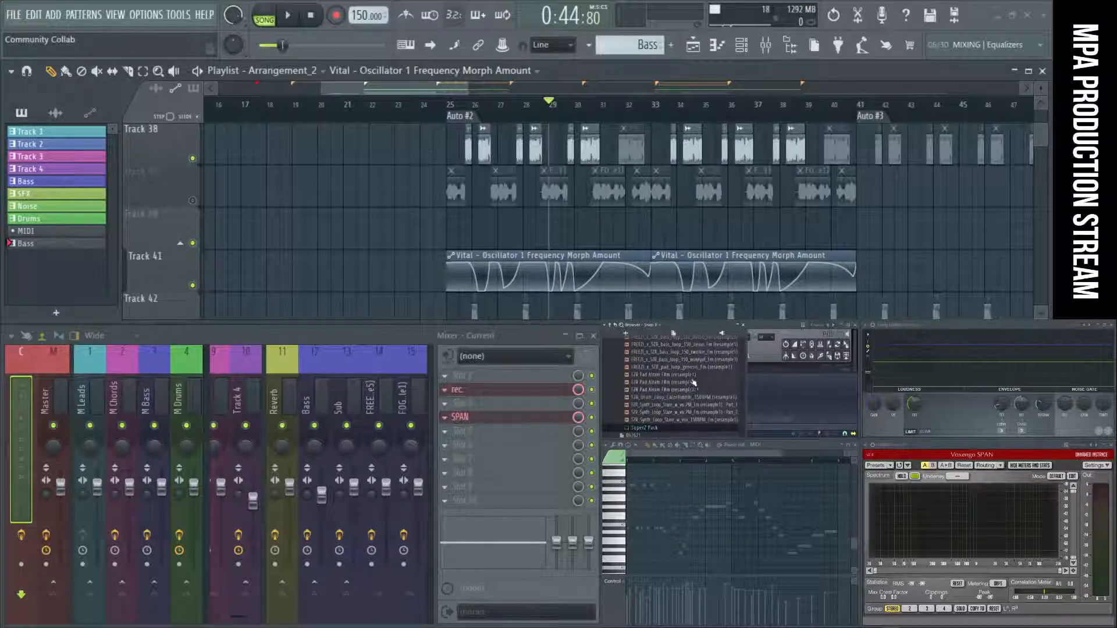
pyautogui.scroll(4, 678, 412)
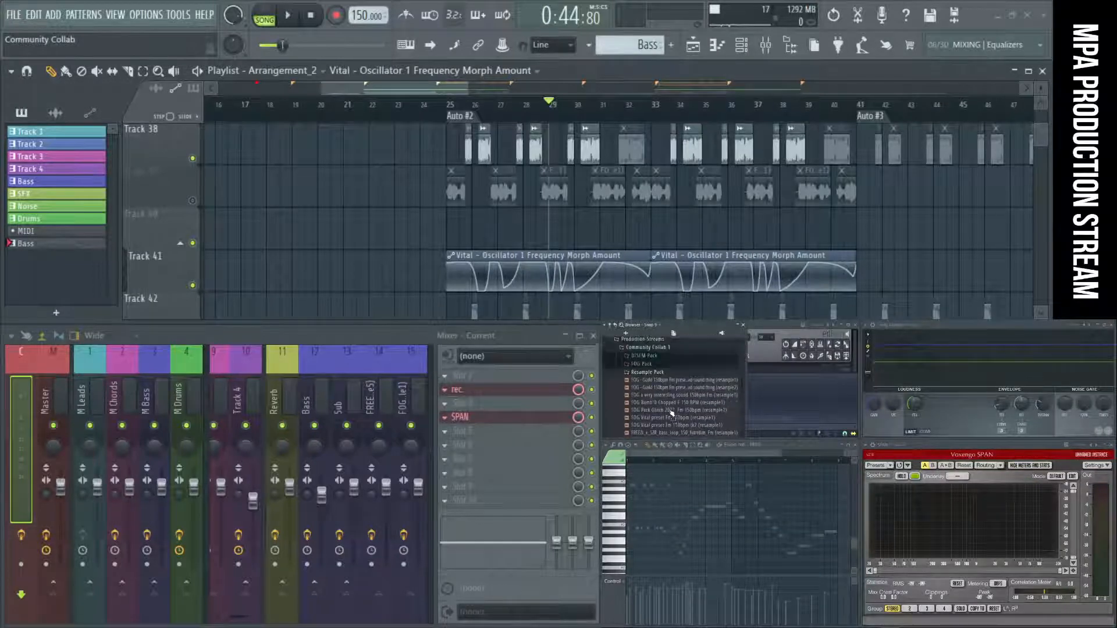
# Preview the FOG resamples, then place FOG Vital preset Fm 150bpm tk2 (resample1) on Track 40 at bar 25 and duplicate it at bar 33.
pyautogui.click(678, 359)
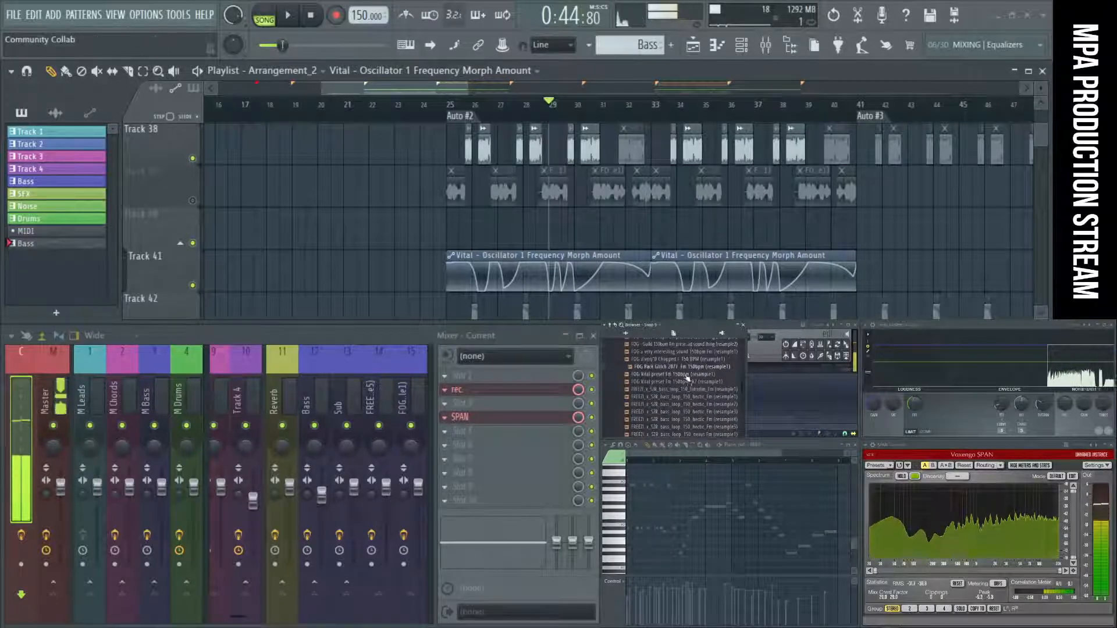
pyautogui.click(668, 368)
pyautogui.click(708, 383)
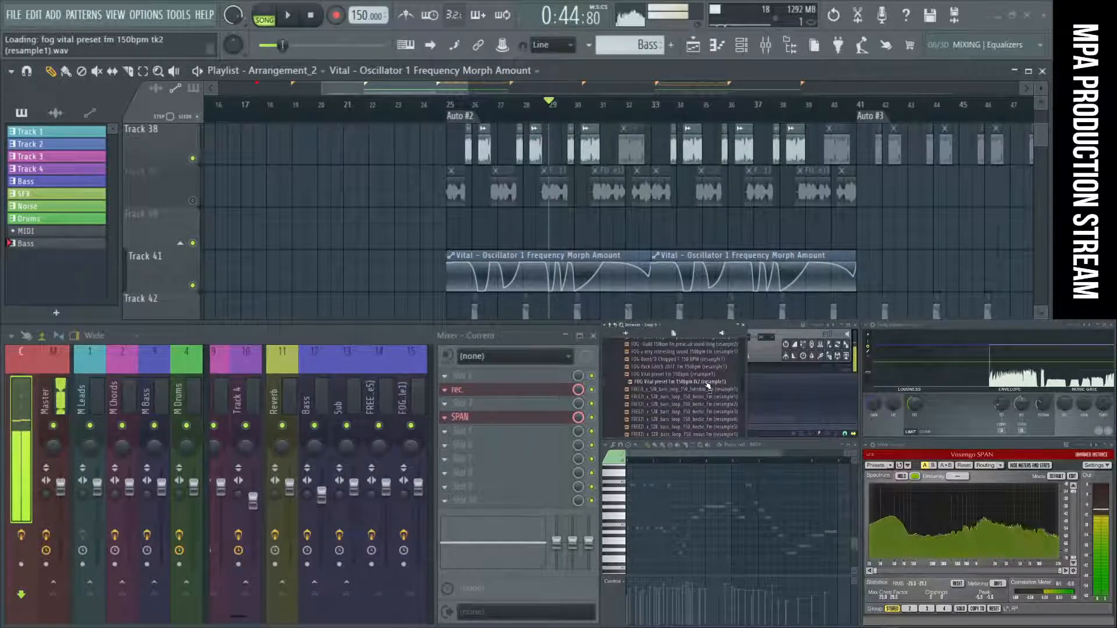
pyautogui.moveTo(707, 386); pyautogui.dragTo(499, 230)
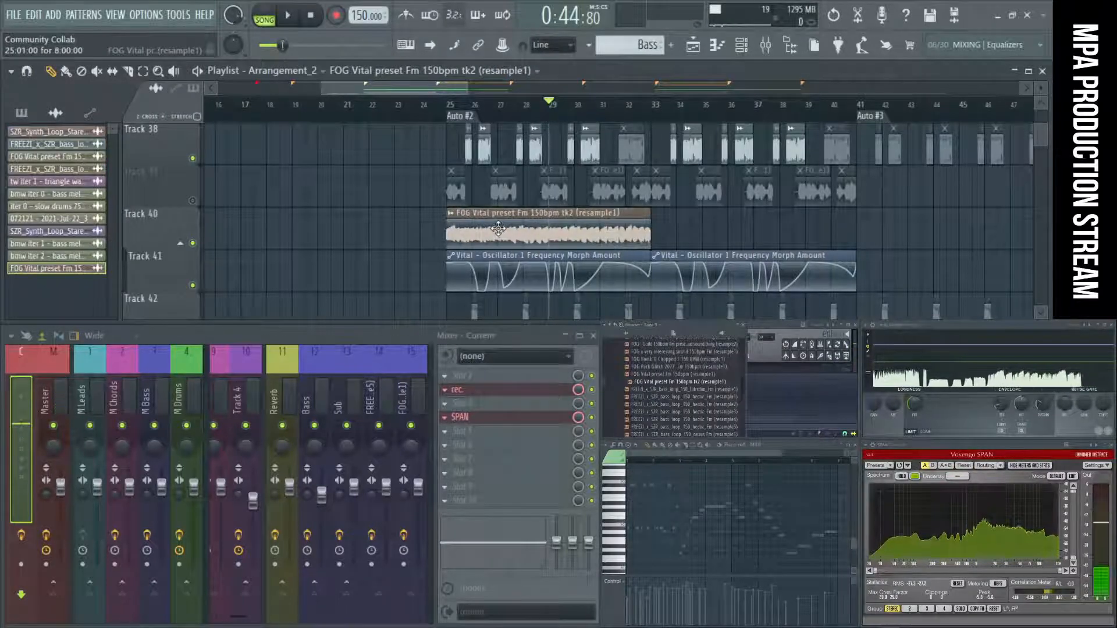
pyautogui.hotkey('ctrl', 'b')
# Open the new FOG Vital clip's channel settings, move the window aside, and play the song from bar 25.
pyautogui.doubleClick(565, 231)
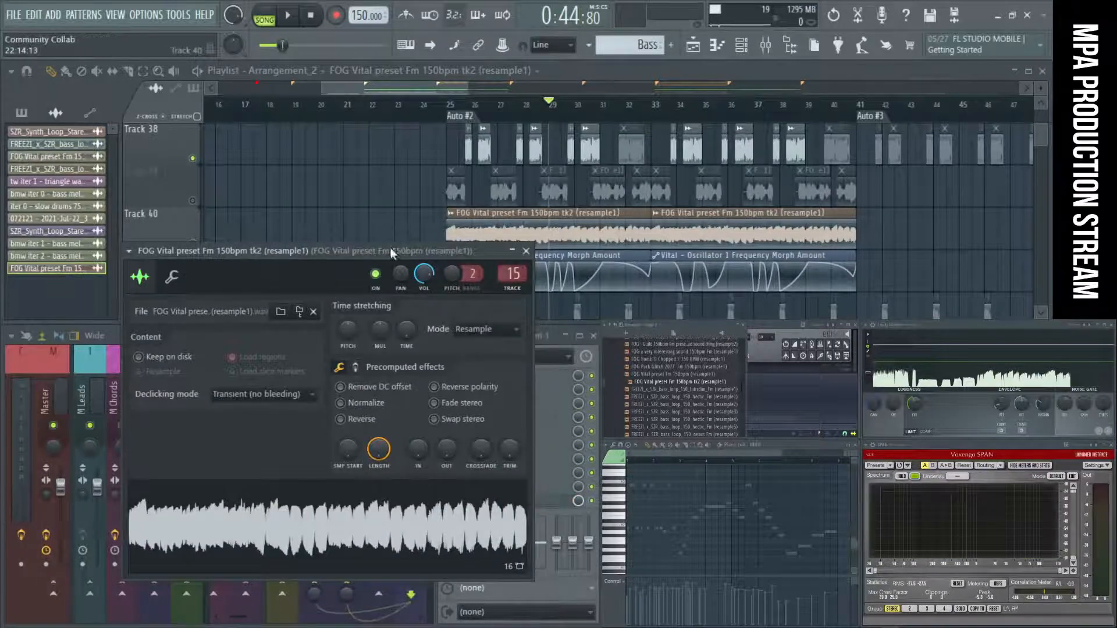
pyautogui.moveTo(390, 250)
pyautogui.mouseDown()
pyautogui.moveTo(744, 232)
pyautogui.moveTo(522, 223)
pyautogui.moveTo(305, 264)
pyautogui.mouseUp()
pyautogui.click(465, 118)
pyautogui.press('space')
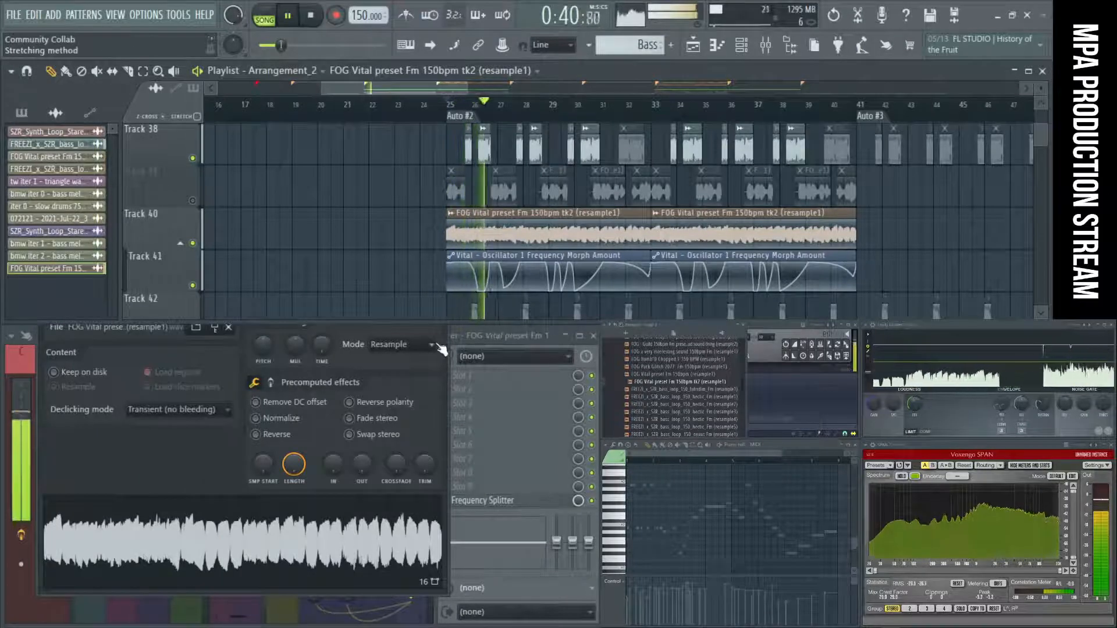
# Mute Track 38, replay the section from bar 25 to hear the new FOG Vital take, and stop playback.
pyautogui.press('space')
pyautogui.press('space')
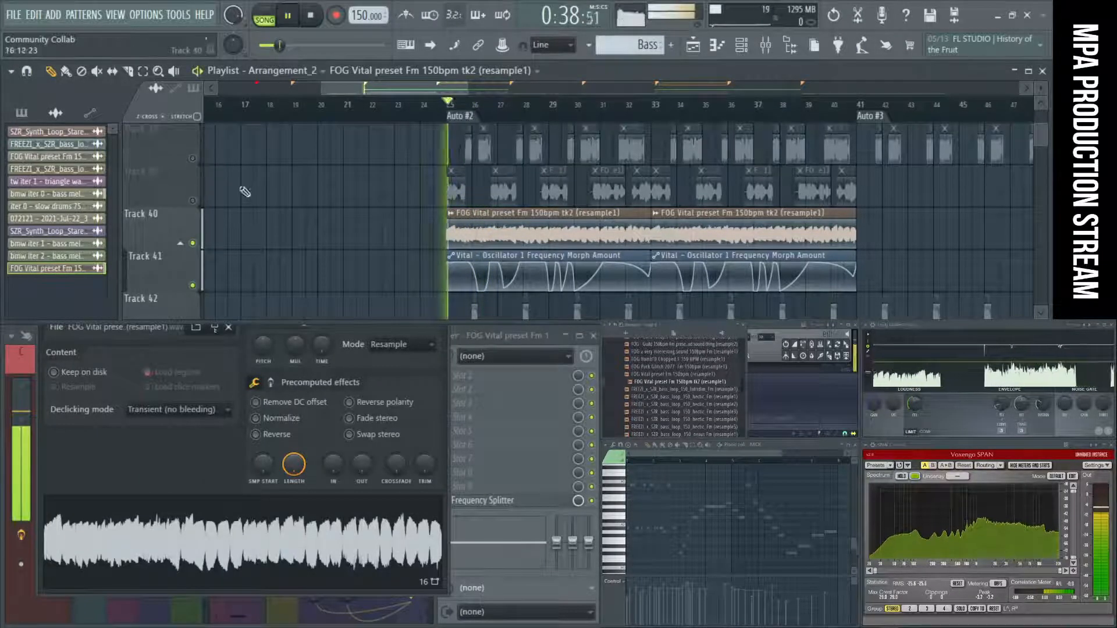
pyautogui.scroll(2, 352, 230)
pyautogui.scroll(-3, 351, 231)
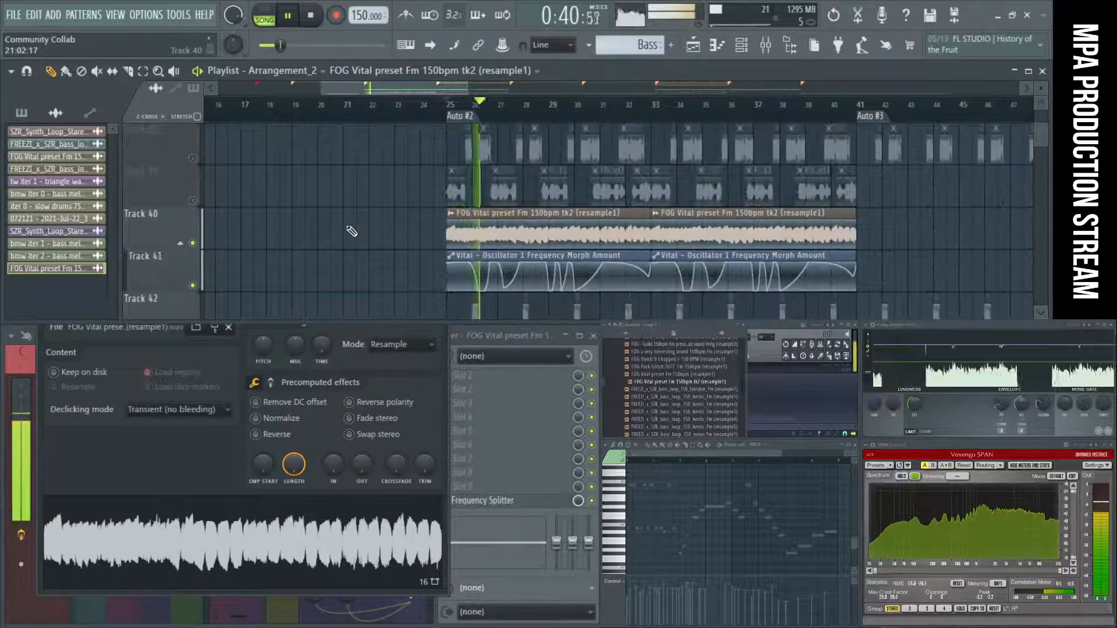
pyautogui.press('space')
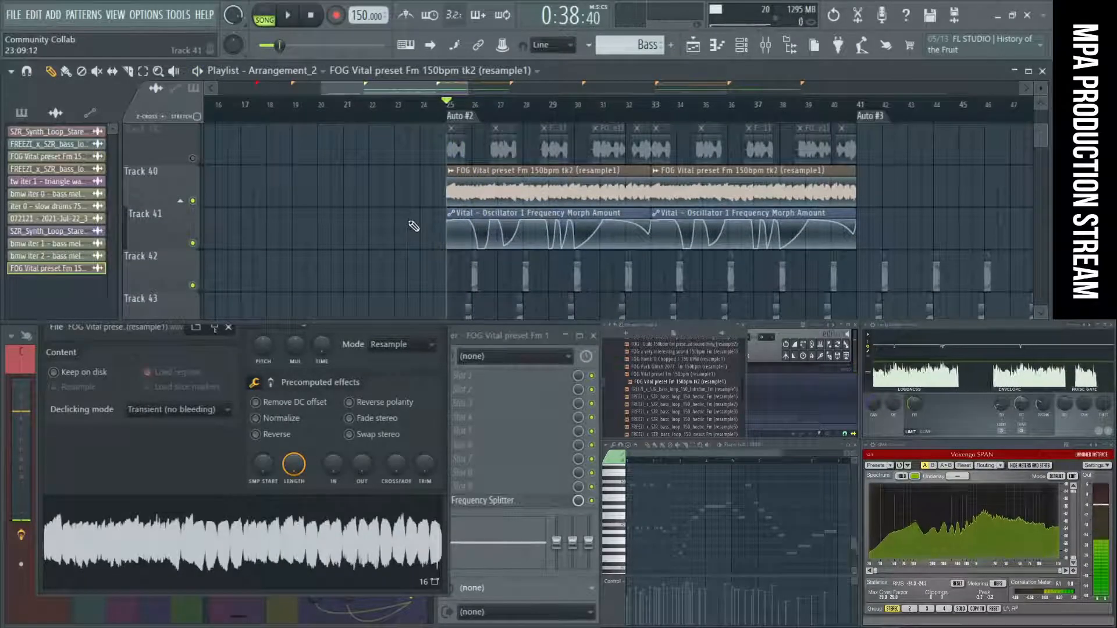
# Delete all Vital - Oscillator 1 Frequency Morph Amount automation clips from Track 41 during playback, keeping both FOG Vital clips on Track 40.
pyautogui.scroll(-1, 414, 227)
pyautogui.rightClick(512, 226)
pyautogui.press('space')
pyautogui.scroll(-2, 435, 215)
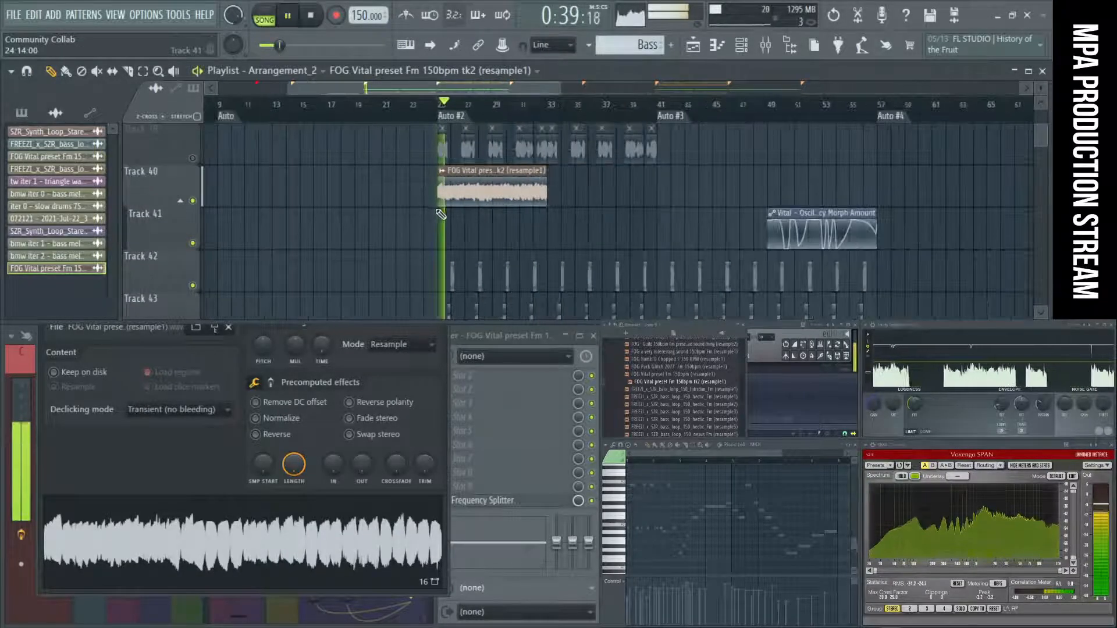
pyautogui.hotkey('ctrl', 'z')
pyautogui.rightClick(446, 237)
pyautogui.rightClick(809, 240)
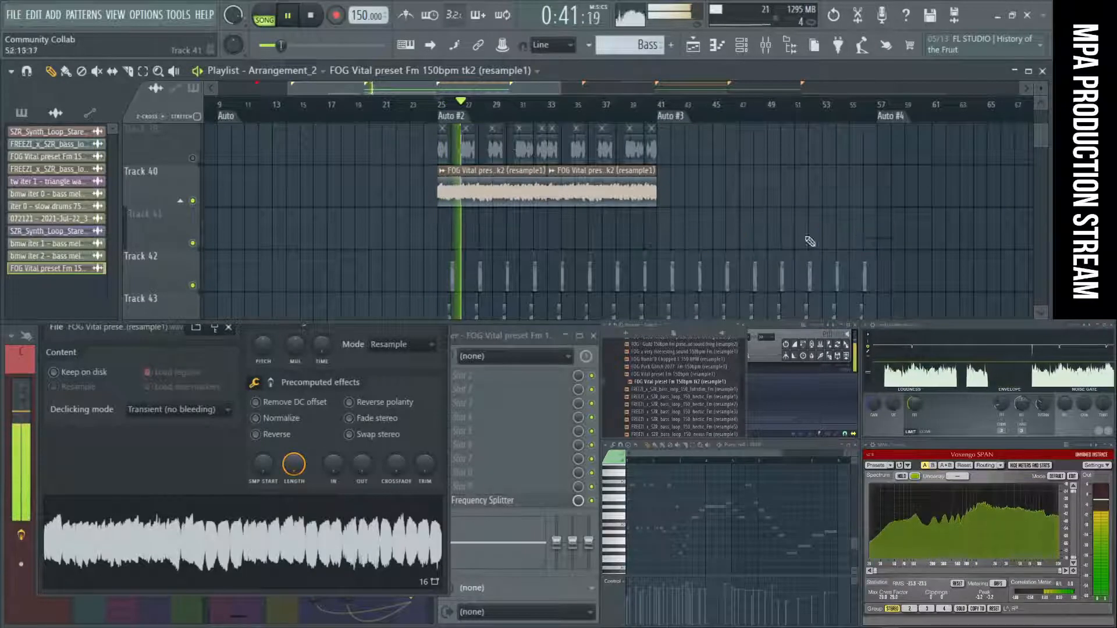
# Examine the FOG Vital clips on Track 40 and the neighbouring muted tracks while the section plays.
pyautogui.scroll(-4, 637, 235)
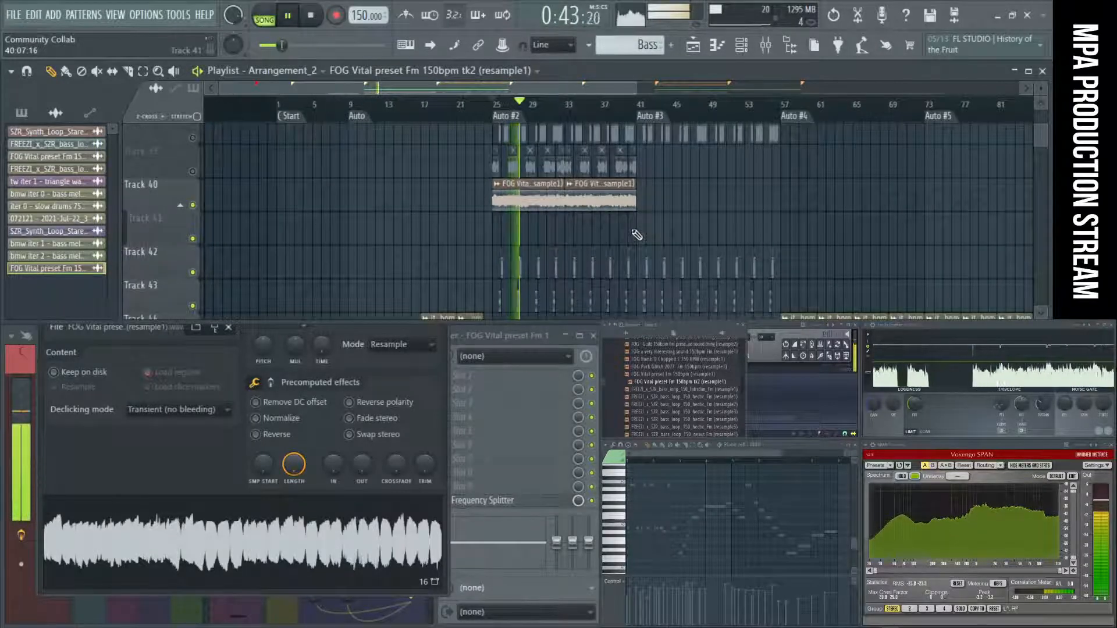
pyautogui.scroll(2, 530, 220)
pyautogui.scroll(3, 500, 222)
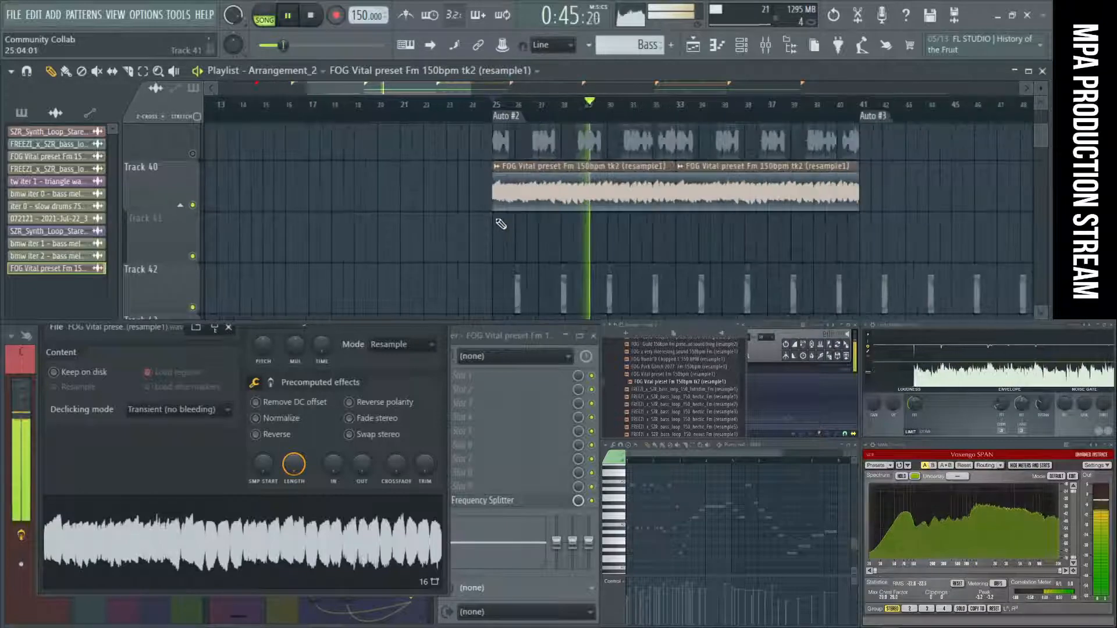
pyautogui.scroll(1, 589, 221)
pyautogui.scroll(-2, 590, 221)
pyautogui.scroll(-1, 649, 206)
pyautogui.scroll(-1, 706, 192)
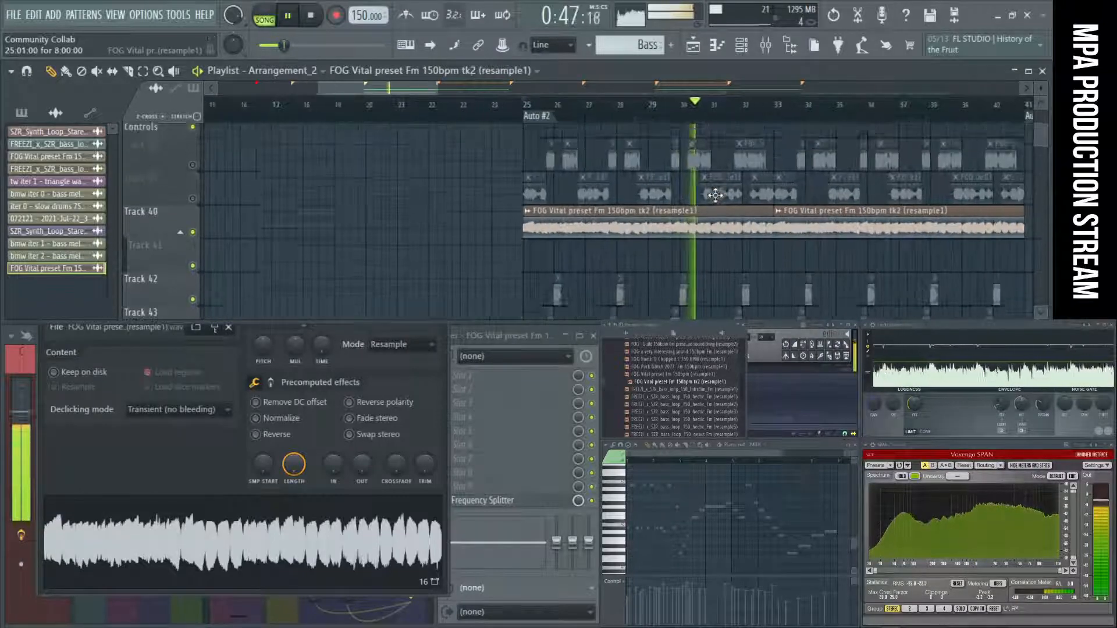
pyautogui.scroll(2, 705, 203)
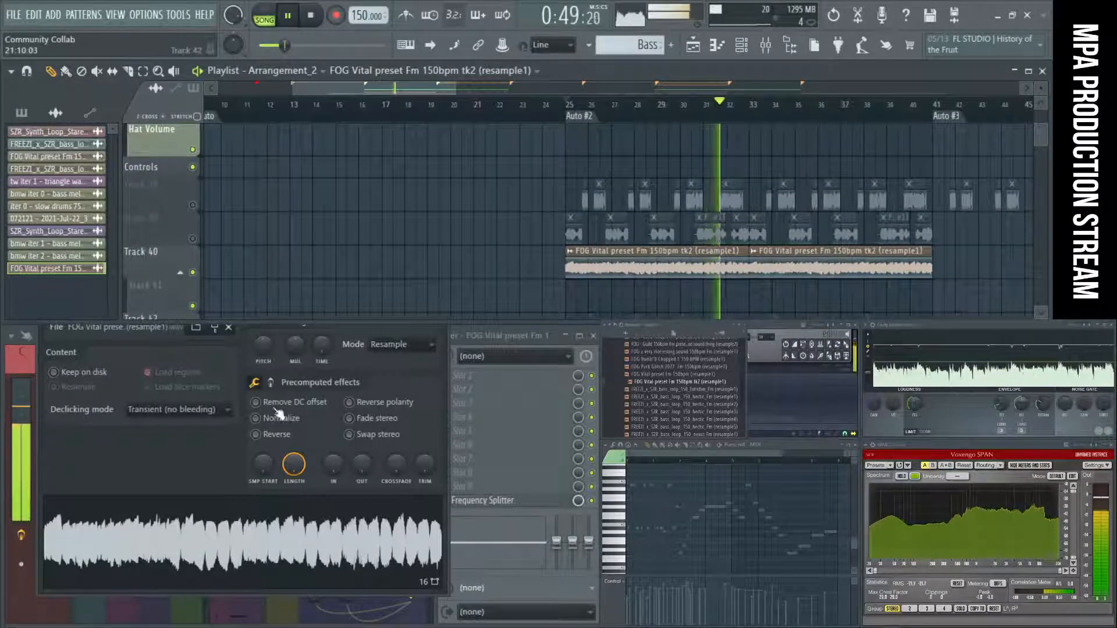
# Set the channel volume of FOG Vital preset Fm 150bpm tk2 (resample1) to 68%.
pyautogui.click(274, 365)
pyautogui.click(442, 269)
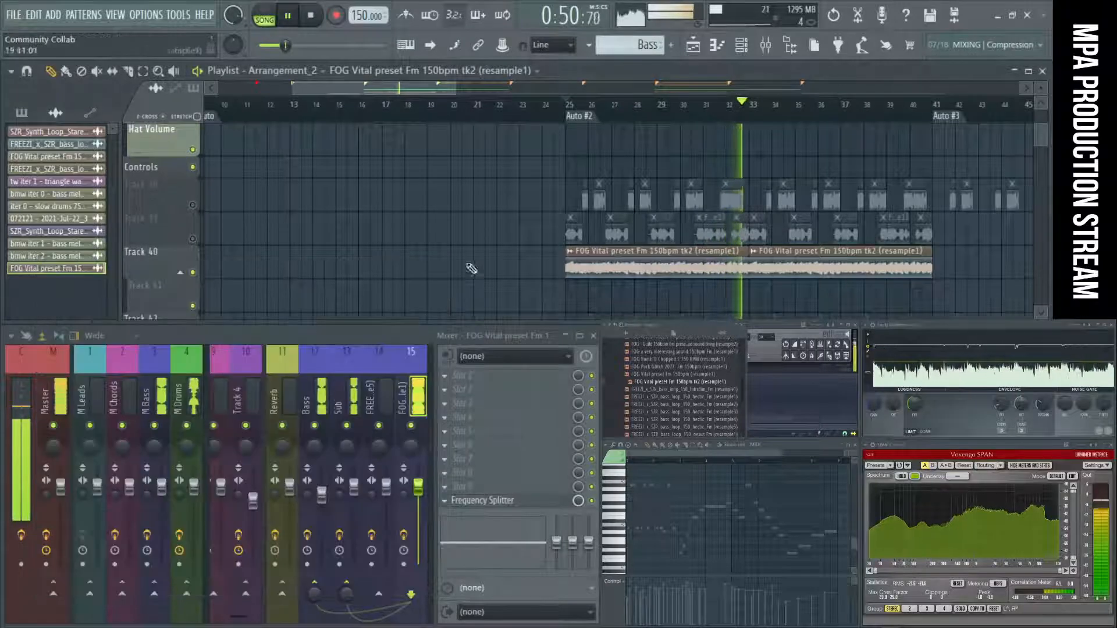
pyautogui.doubleClick(689, 263)
pyautogui.moveTo(341, 296); pyautogui.dragTo(341, 305)
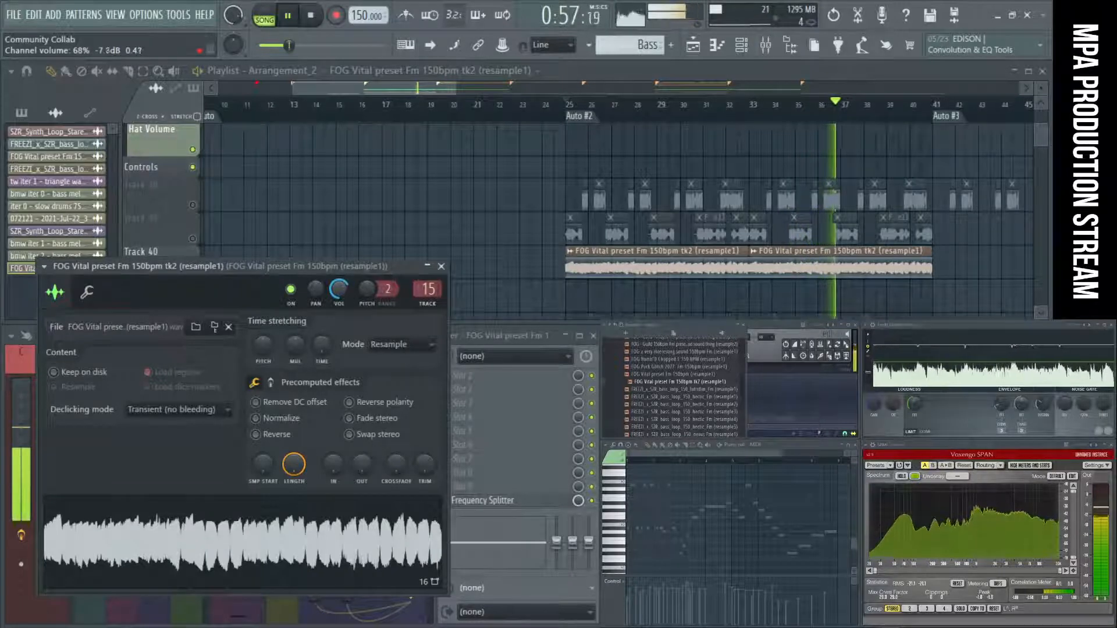
# Close the resample's channel settings and cut the piece between about bars 25.75 and 26.75 out of the FOG Vital clip on Track 40.
pyautogui.keyDown('ctrl'); pyautogui.scroll(4, 577, 288); pyautogui.keyUp('ctrl')
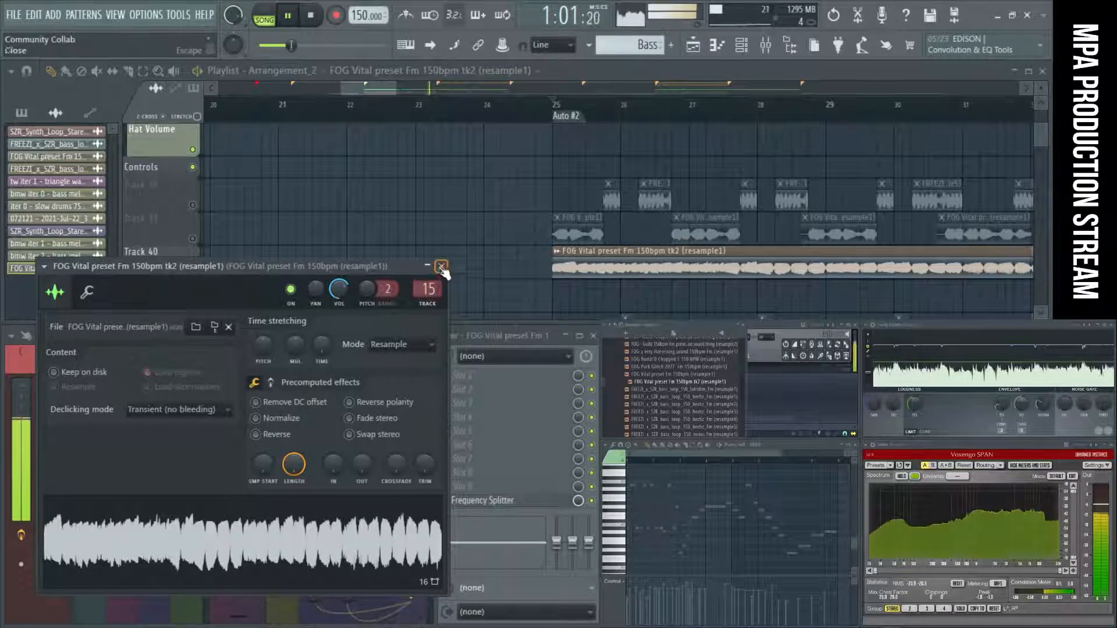
pyautogui.press('space')
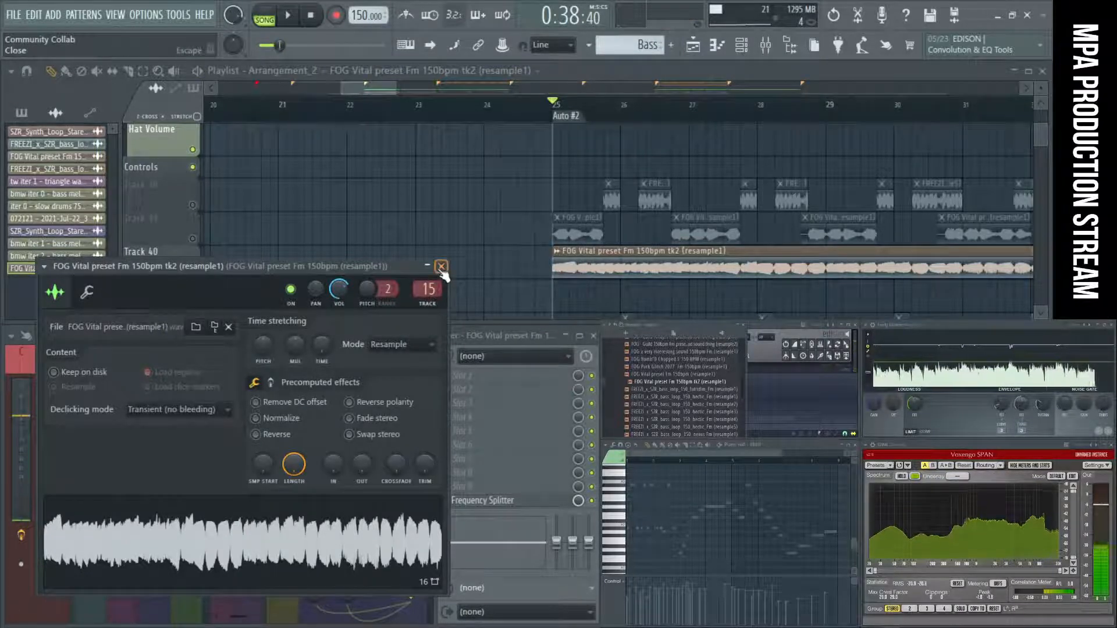
pyautogui.click(443, 267)
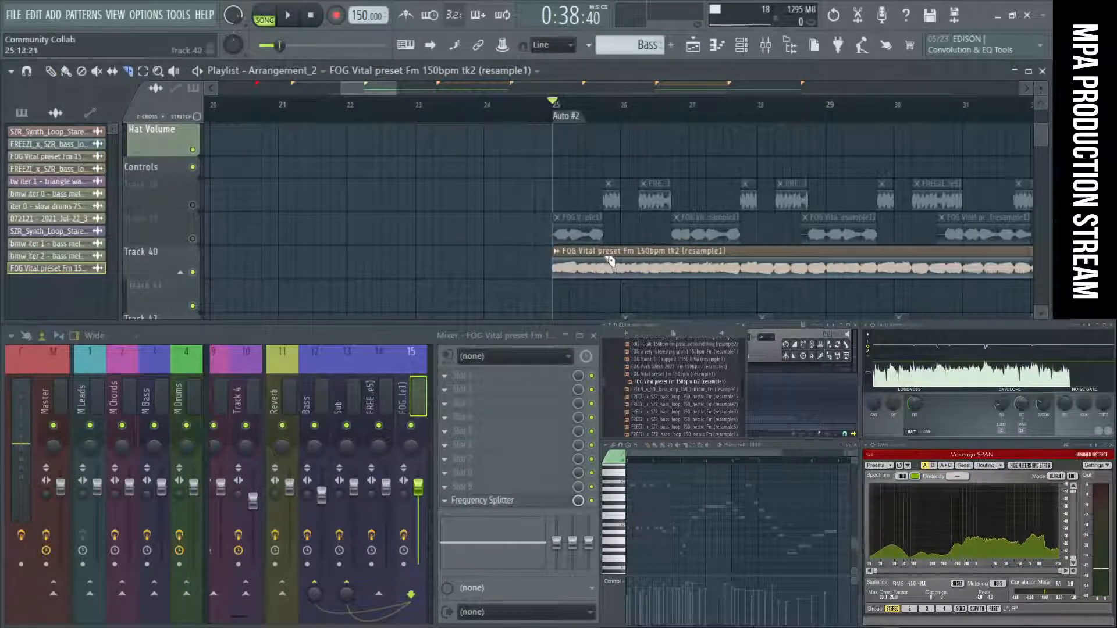
pyautogui.moveTo(609, 283); pyautogui.dragTo(607, 284)
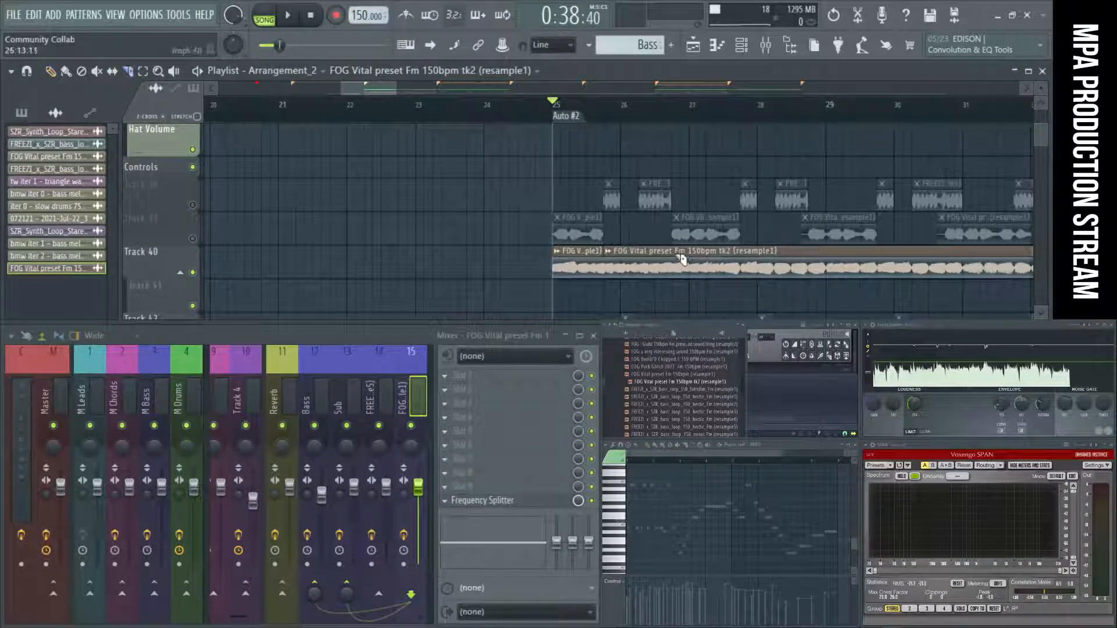
pyautogui.moveTo(676, 291); pyautogui.dragTo(675, 291)
pyautogui.rightClick(640, 265)
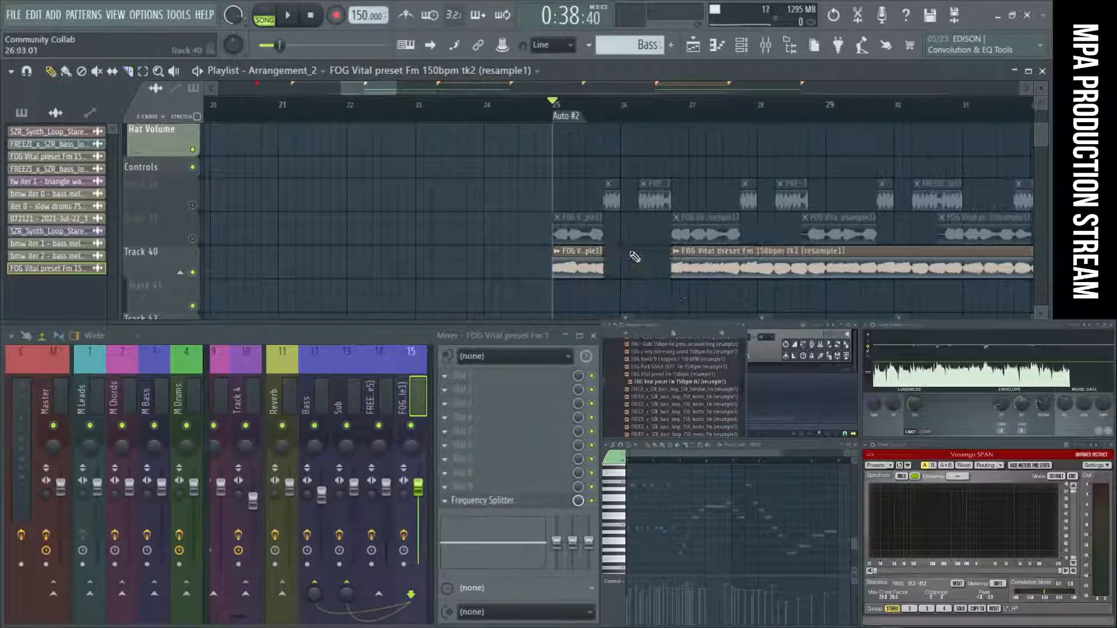
# Unmute Track 38, replay the section from bar 25 to hear both bass layers, and stop playback.
pyautogui.press('space')
pyautogui.click(193, 204)
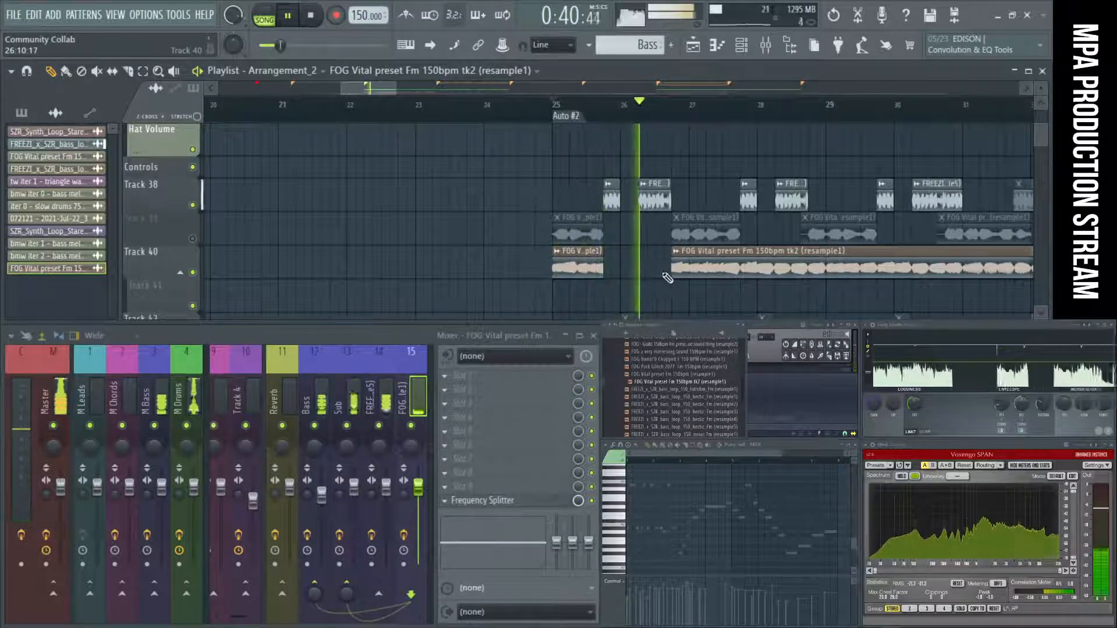
pyautogui.press('space')
pyautogui.press('space')
pyautogui.click(643, 185)
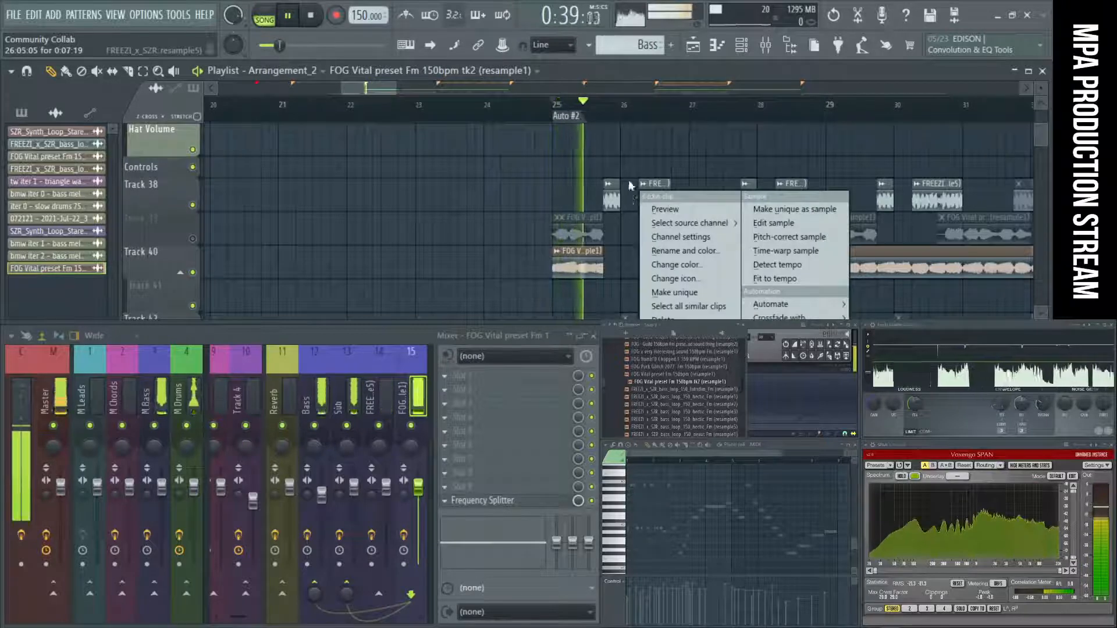
pyautogui.click(631, 185)
pyautogui.press('space')
# Delete the FREEZI bass clip after bar 26 on Track 38 and lengthen the preceding one to end where the second FOG Vital clip starts.
pyautogui.rightClick(645, 205)
pyautogui.moveTo(619, 197)
pyautogui.mouseDown()
pyautogui.moveTo(688, 196)
pyautogui.moveTo(673, 210)
pyautogui.mouseUp()
pyautogui.press('c')
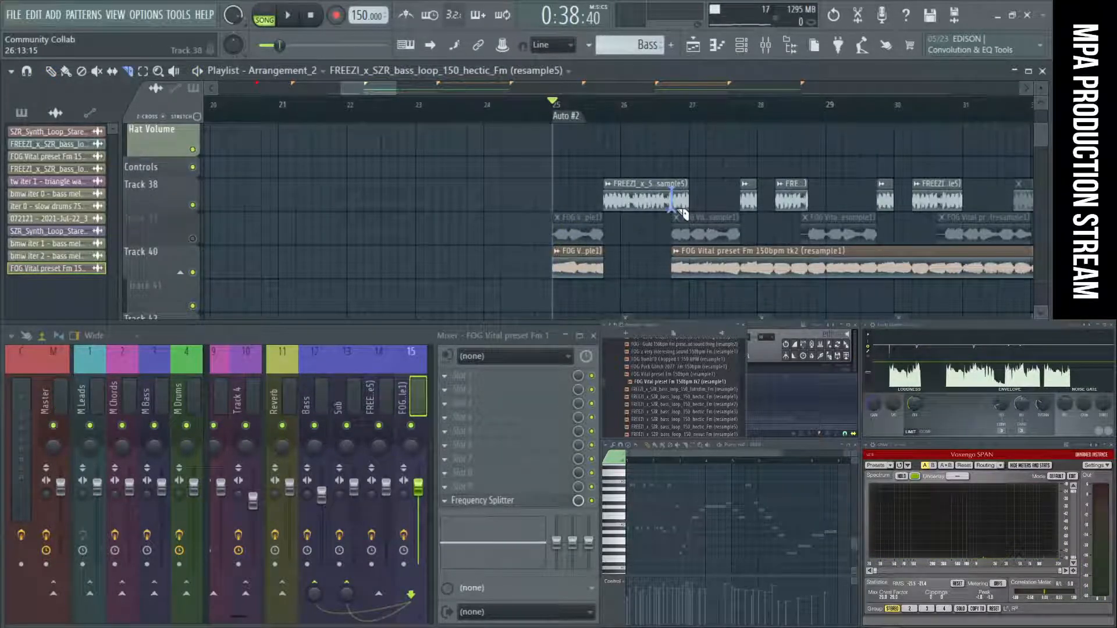
pyautogui.press('p')
pyautogui.rightClick(685, 198)
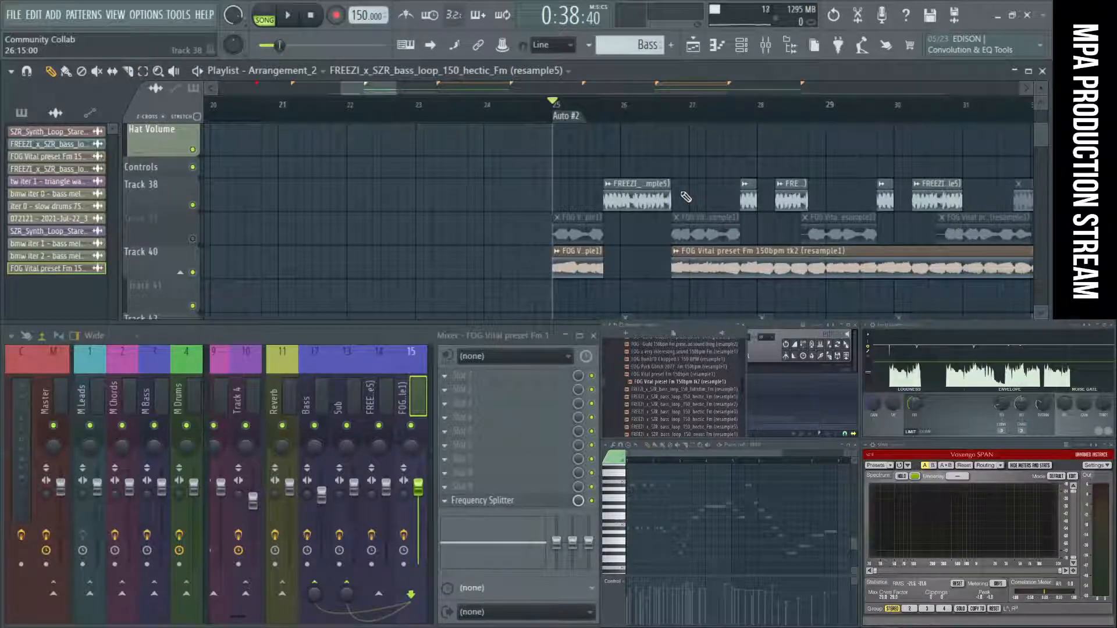
# Slice the long FOG Vital clip on Track 40 at about bars 27.75 and 28.75 and delete the piece between the cuts.
pyautogui.press('space')
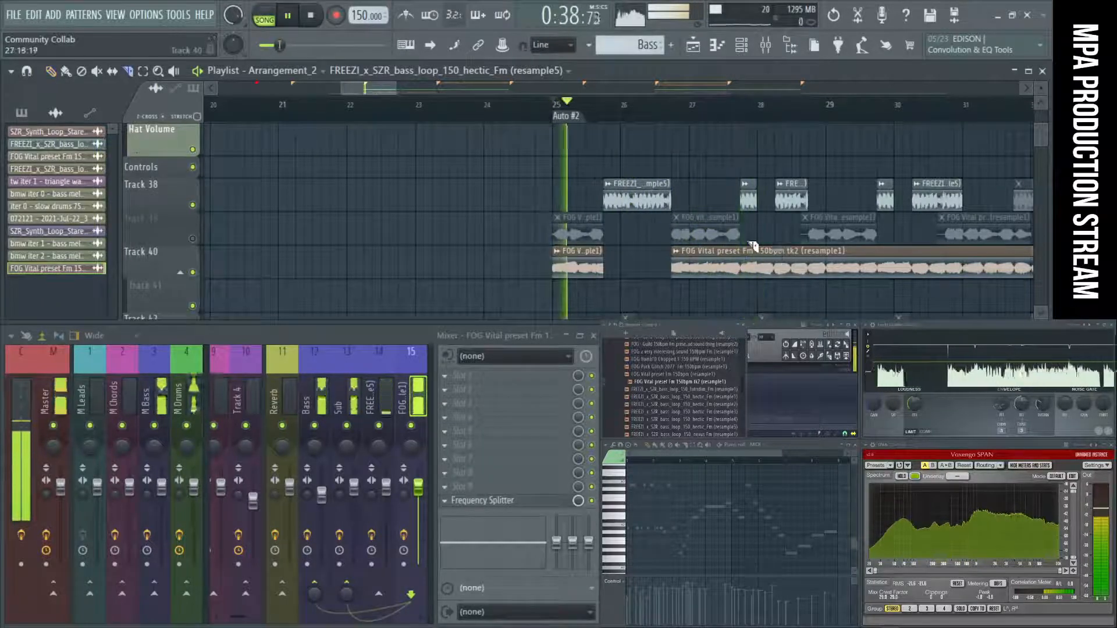
pyautogui.moveTo(743, 244); pyautogui.dragTo(744, 281)
pyautogui.moveTo(809, 248); pyautogui.dragTo(810, 284)
pyautogui.press('space')
pyautogui.press('p')
pyautogui.rightClick(767, 266)
# Delete the FREEZI clip after bar 28 on Track 38 and extend the short preceding clip to about bar 28.75 during playback.
pyautogui.press('space')
pyautogui.rightClick(784, 204)
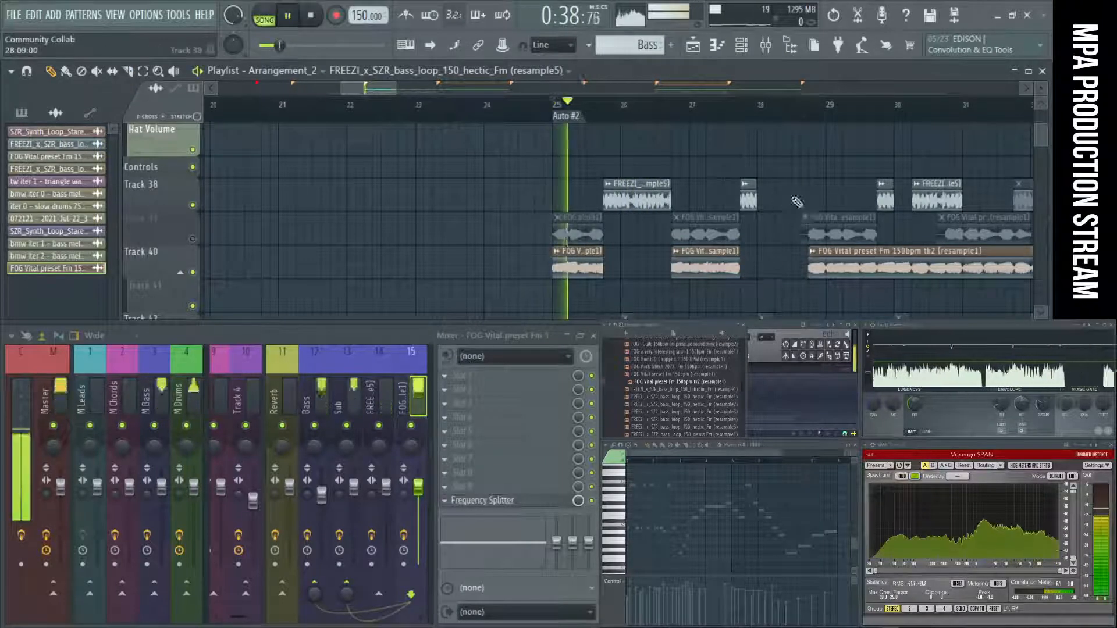
pyautogui.moveTo(757, 203); pyautogui.dragTo(809, 205)
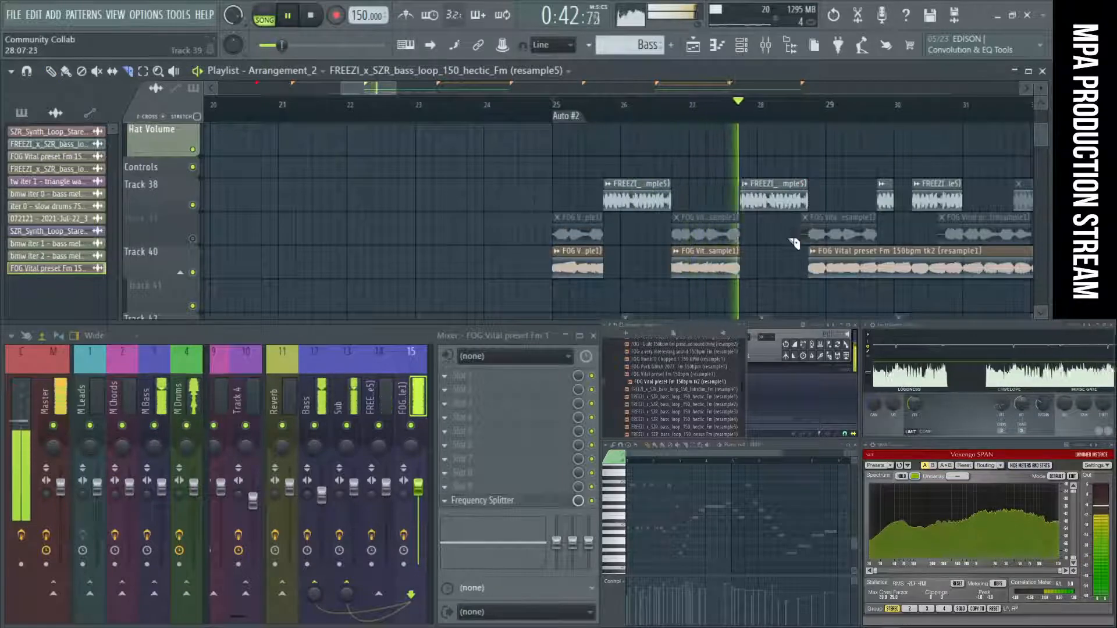
pyautogui.scroll(-2, 791, 239)
pyautogui.scroll(3, 785, 240)
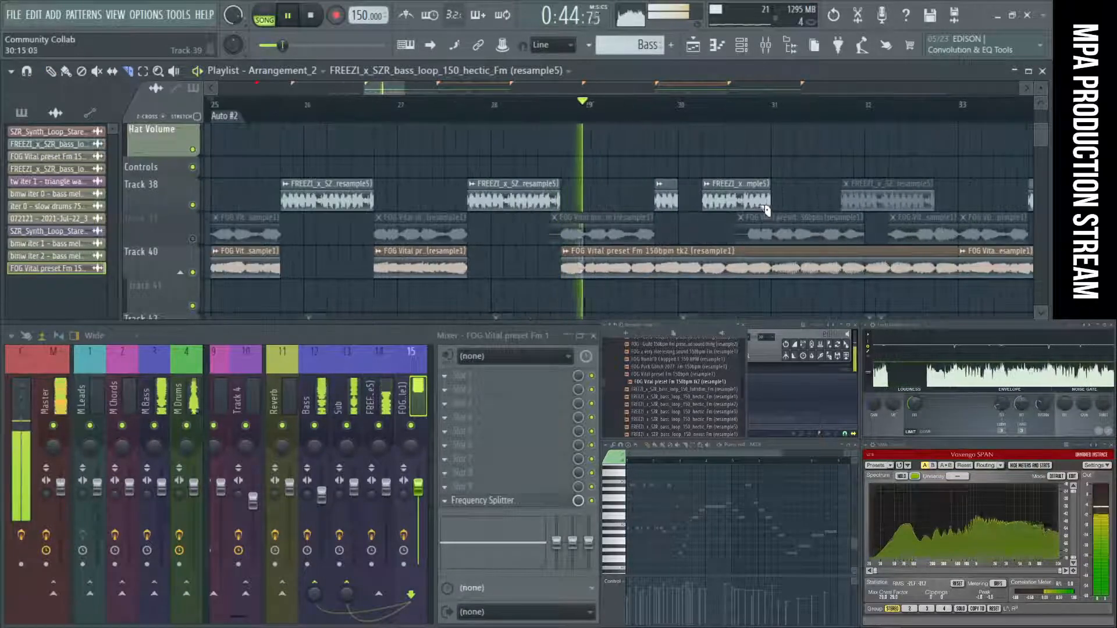
# Cut the FOG Vital piece from bar 29.75 to 31 out of Track 40 and fill that gap with one extended FREEZI clip on Track 38.
pyautogui.press('space')
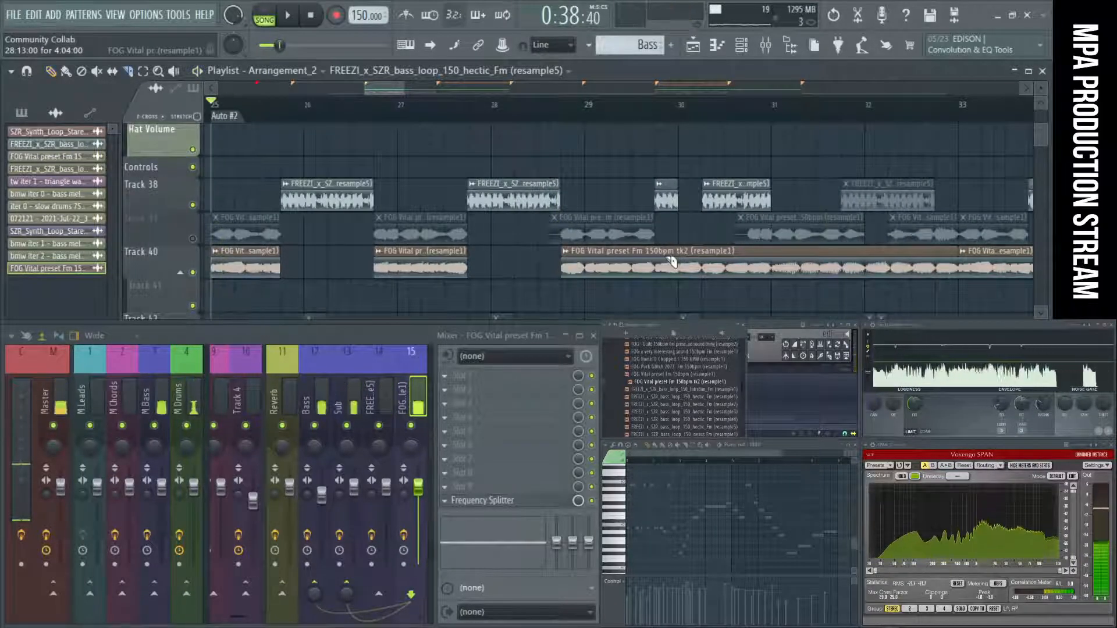
pyautogui.press('c')
pyautogui.moveTo(657, 252); pyautogui.dragTo(657, 282)
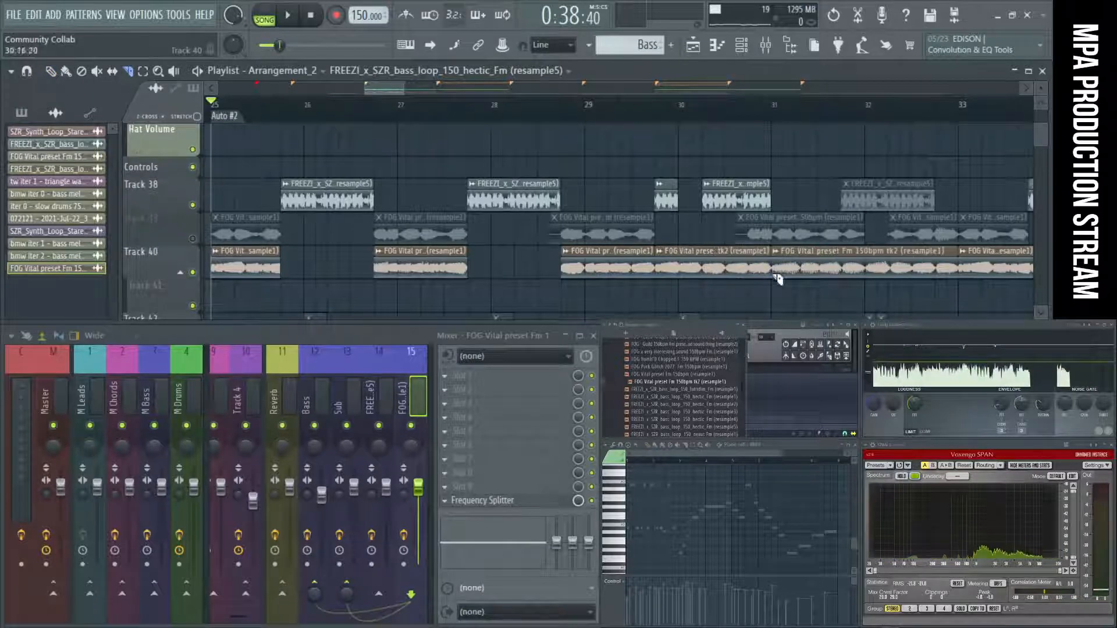
pyautogui.rightClick(722, 197)
pyautogui.moveTo(685, 198); pyautogui.dragTo(749, 196)
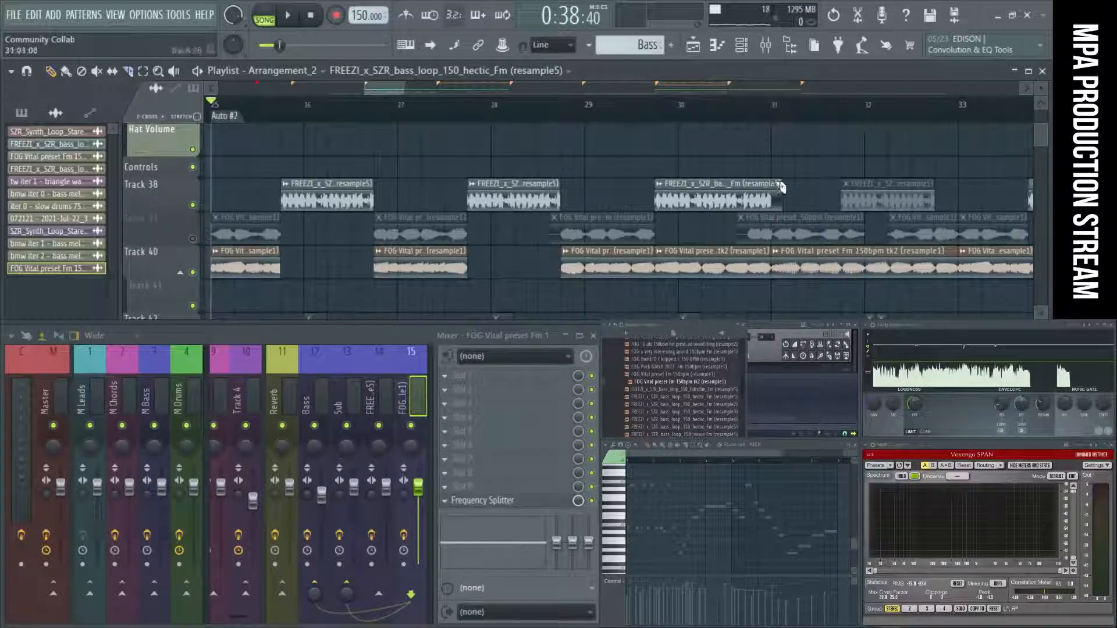
pyautogui.rightClick(703, 271)
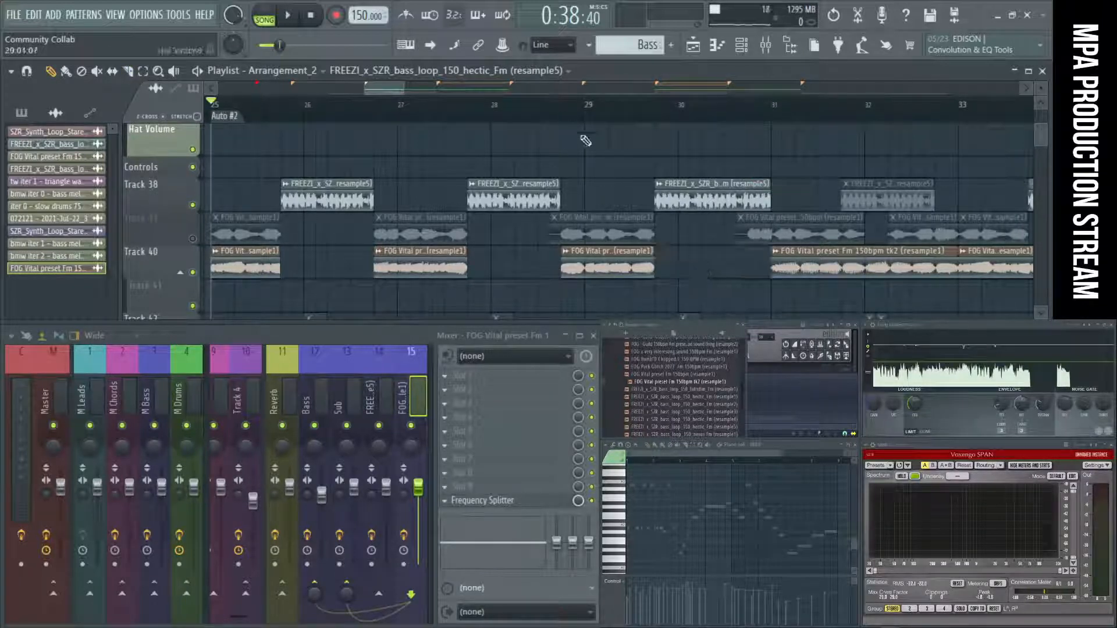
# Slice the FOG Vital clip on Track 40 along the muted clips above, removing the pieces from bar 32 to 32.25 and 33 to 33.75.
pyautogui.scroll(2, 771, 203)
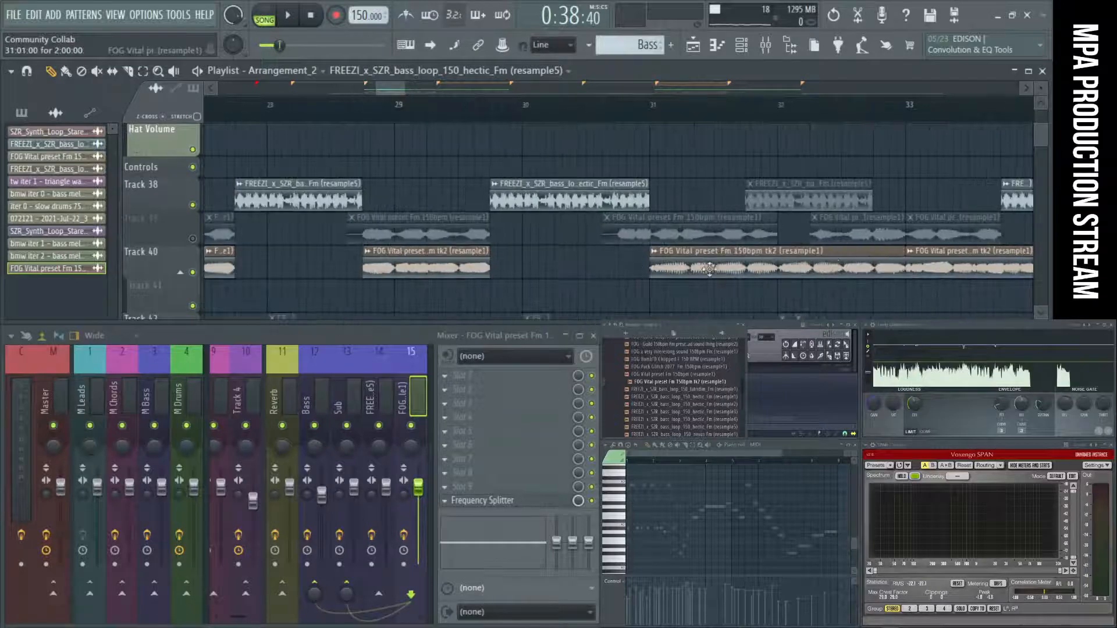
pyautogui.scroll(-1, 650, 267)
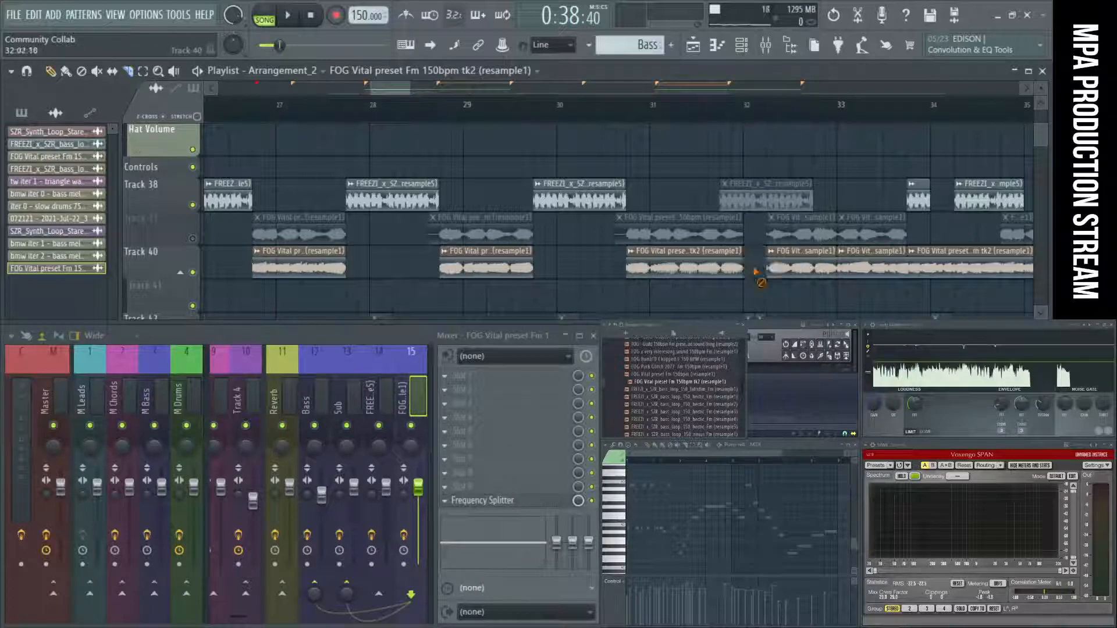
pyautogui.rightClick(851, 266)
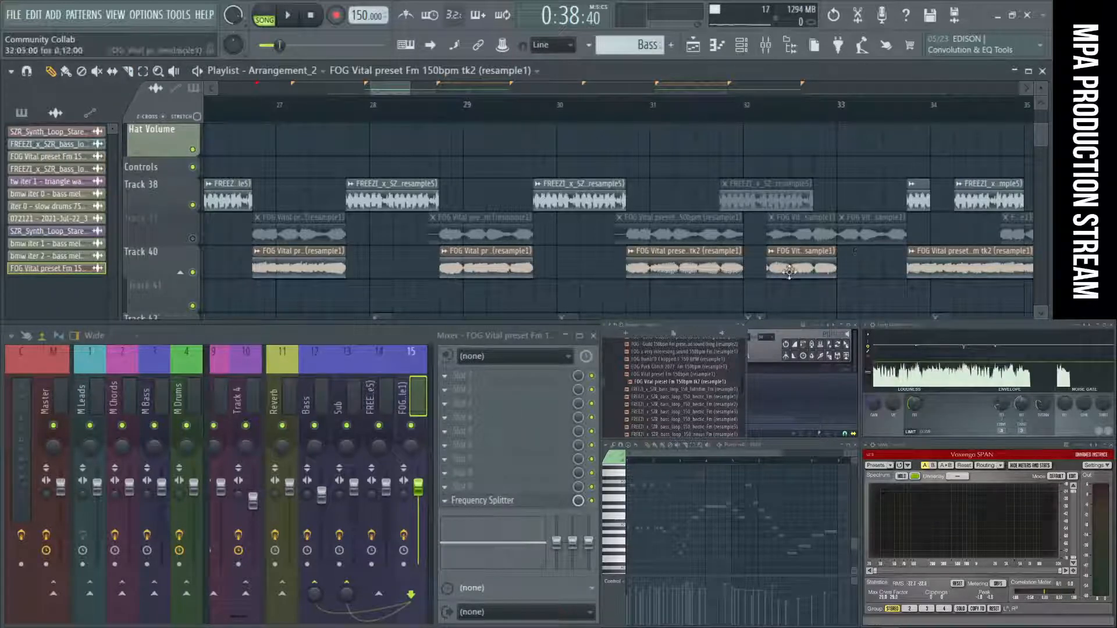
pyautogui.scroll(-3, 536, 238)
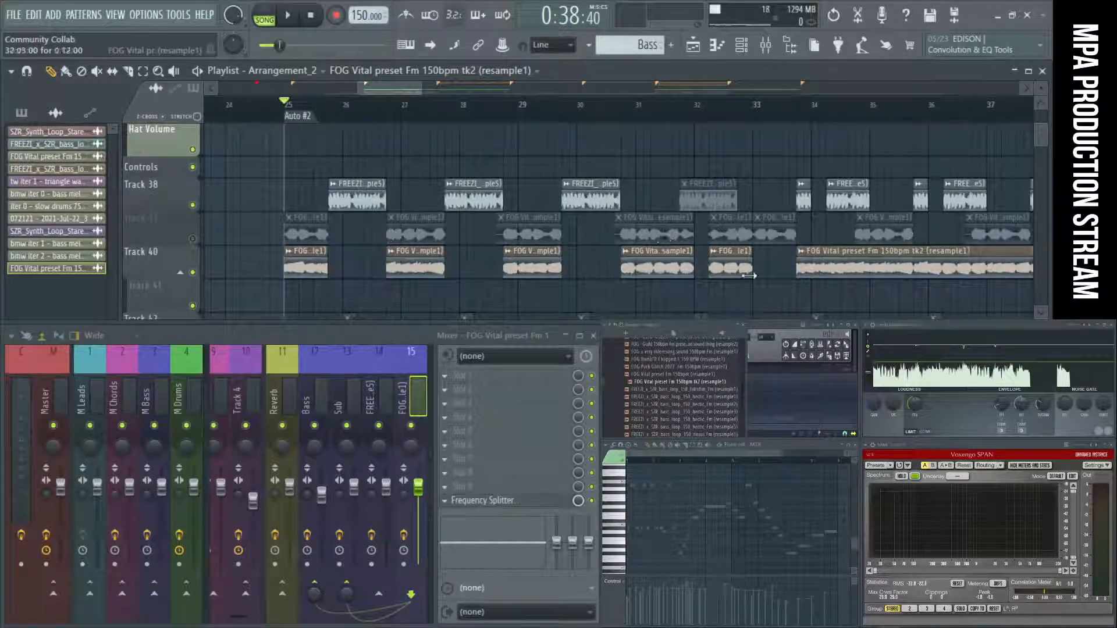
# Start playback and delete the two FREEZI bass clips around bar 34 on Track 38.
pyautogui.scroll(-3, 379, 274)
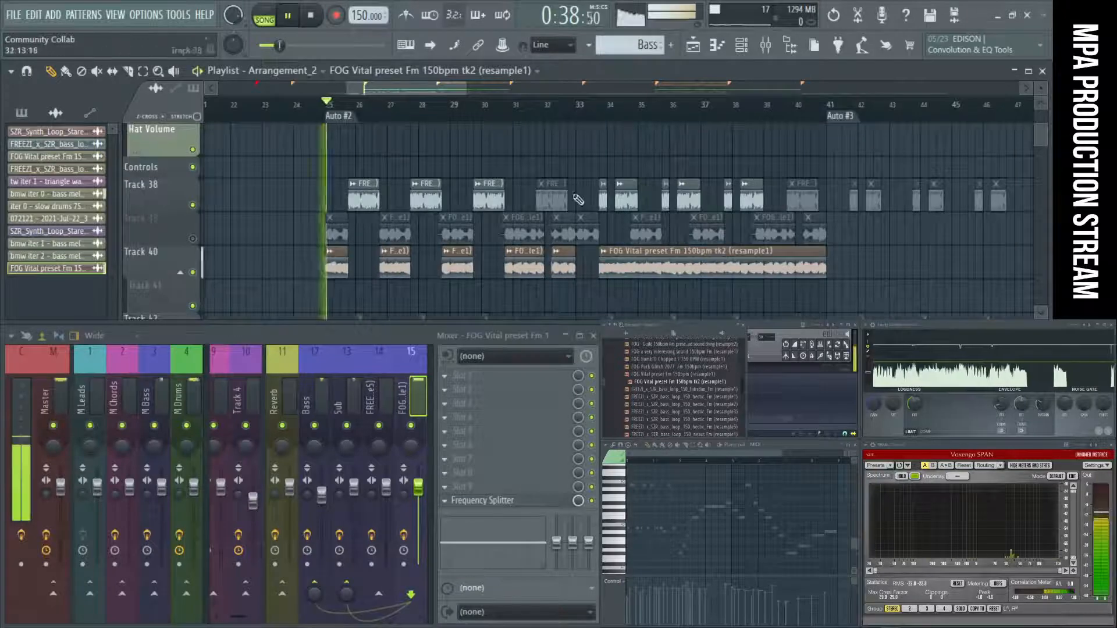
pyautogui.press('space')
pyautogui.scroll(4, 614, 199)
pyautogui.moveTo(617, 199)
pyautogui.mouseDown()
pyautogui.moveTo(705, 203)
pyautogui.moveTo(637, 206)
pyautogui.mouseUp()
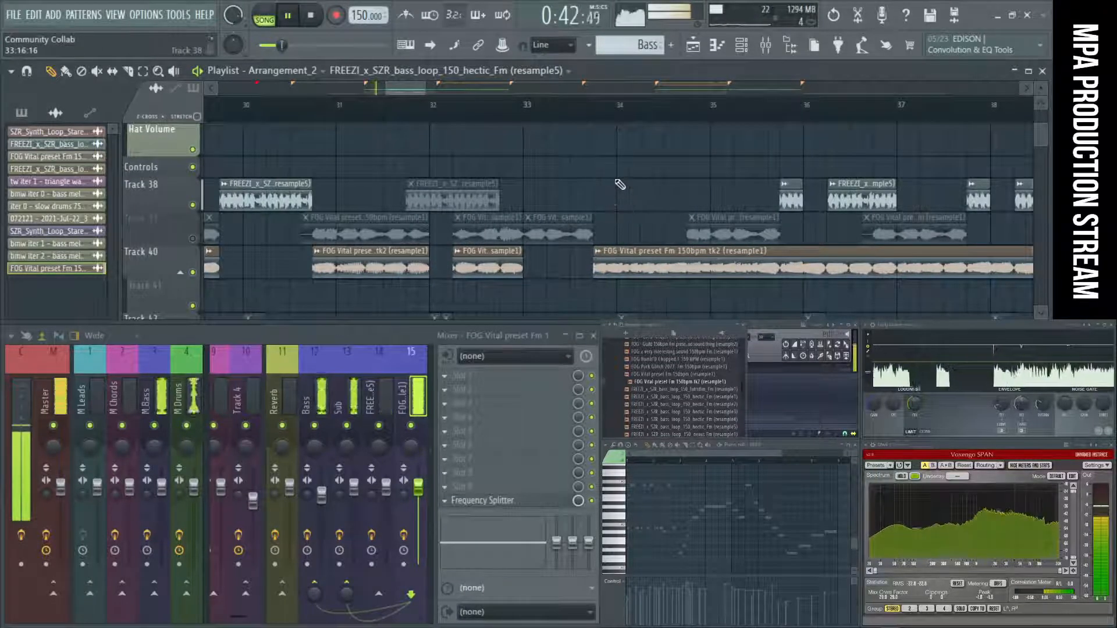
# Slice the remaining long FOG Vital clip on Track 40 at bar 34 and delete everything after the cut.
pyautogui.scroll(-2, 620, 184)
pyautogui.scroll(-2, 606, 202)
pyautogui.press('c')
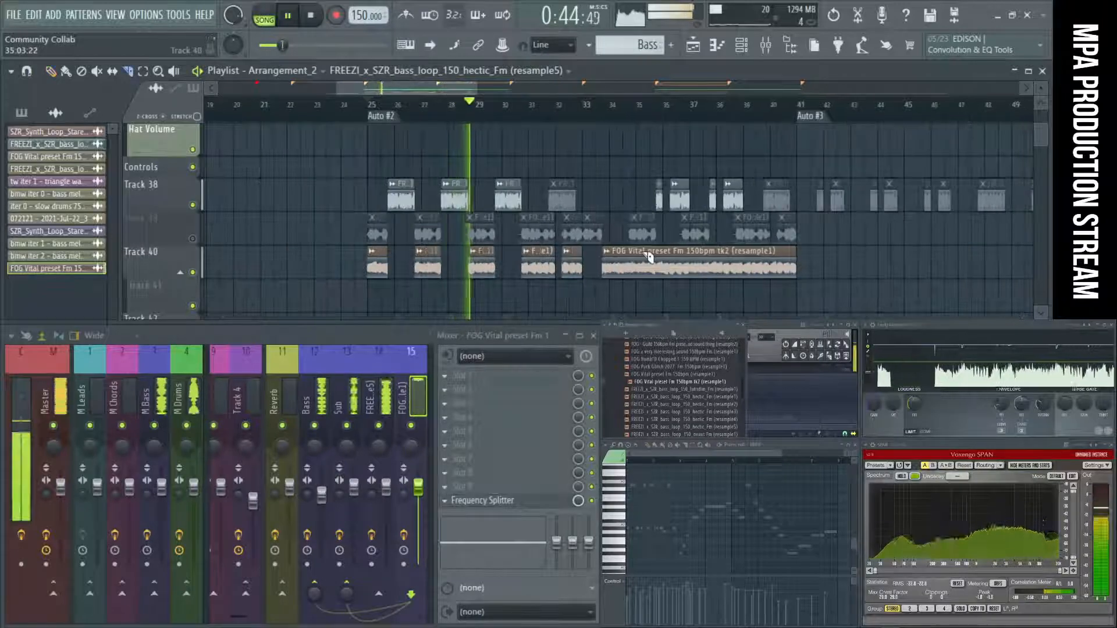
pyautogui.scroll(1, 605, 286)
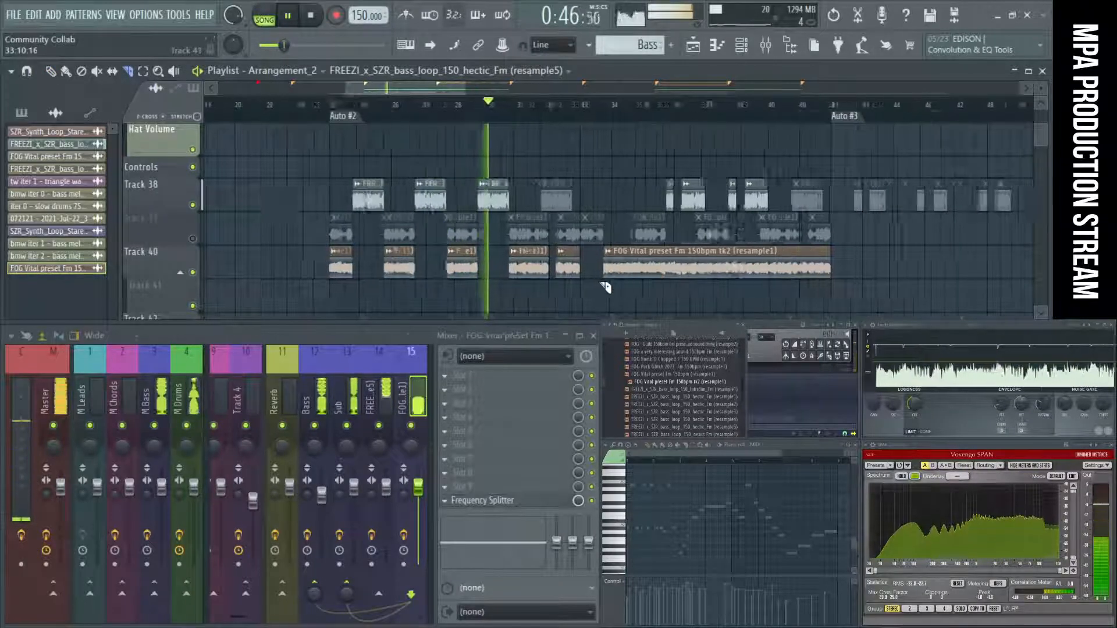
pyautogui.scroll(2, 605, 287)
pyautogui.rightClick(649, 271)
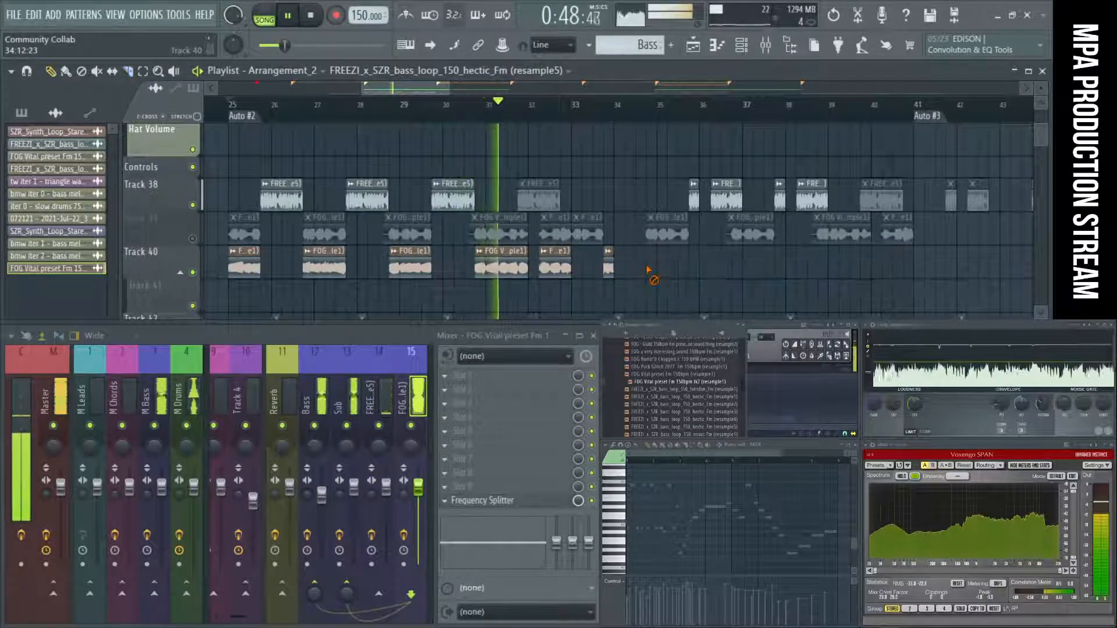
# Duplicate the sliced FOG Vital clips on Track 40 and move the copies so the first one starts at bar 33.
pyautogui.moveTo(721, 277); pyautogui.dragTo(229, 245)
pyautogui.hotkey('ctrl', 'b')
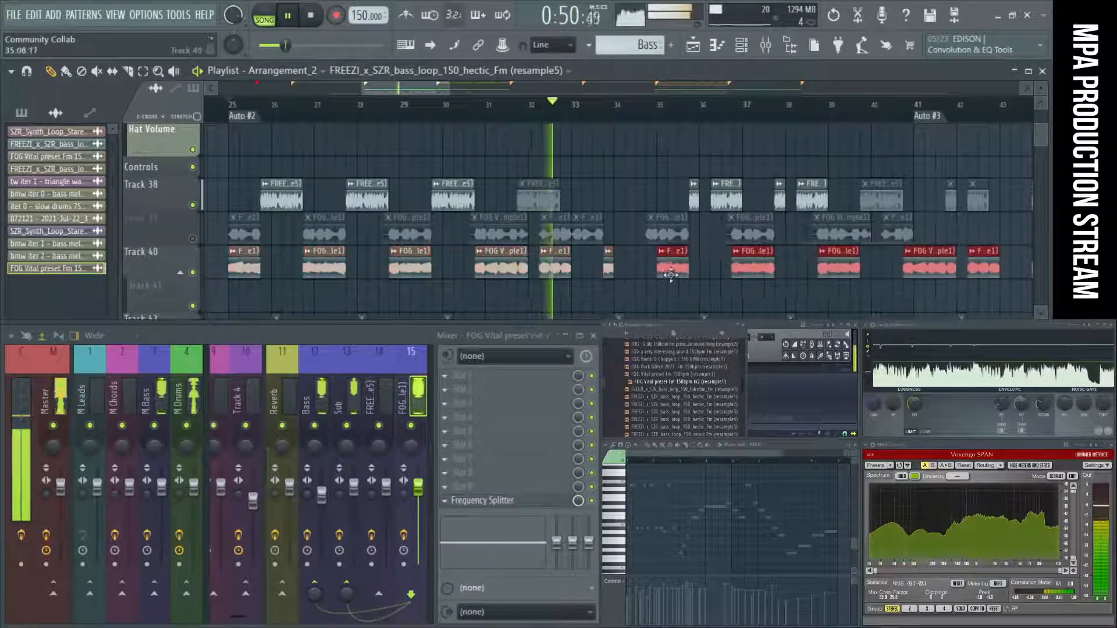
pyautogui.moveTo(671, 275); pyautogui.dragTo(583, 269)
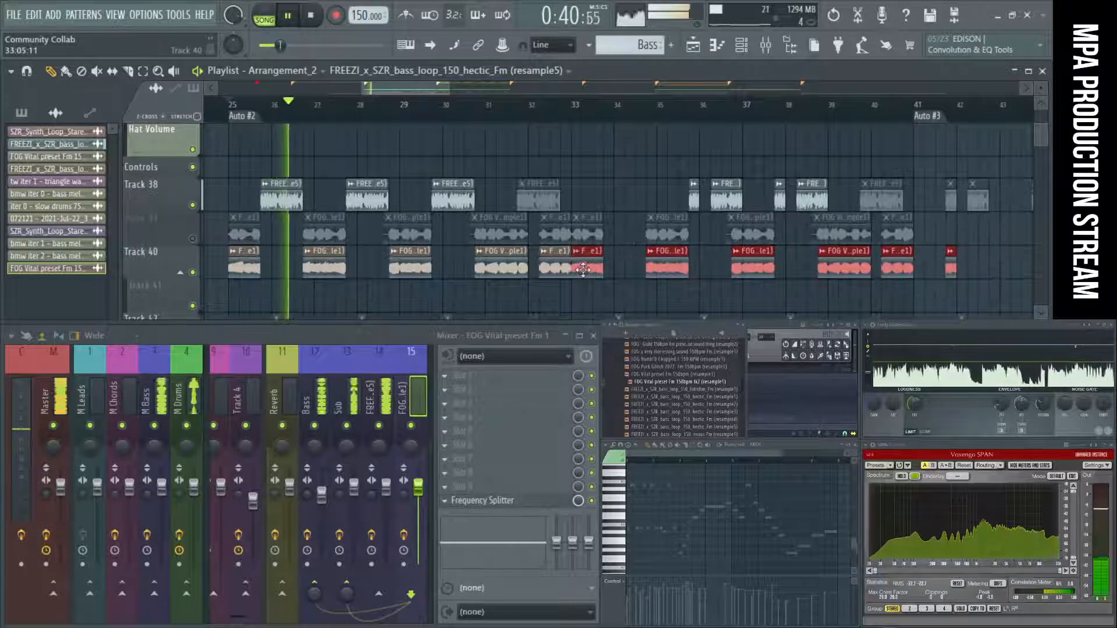
pyautogui.keyDown('ctrl'); pyautogui.click(620, 283); pyautogui.keyUp('ctrl')
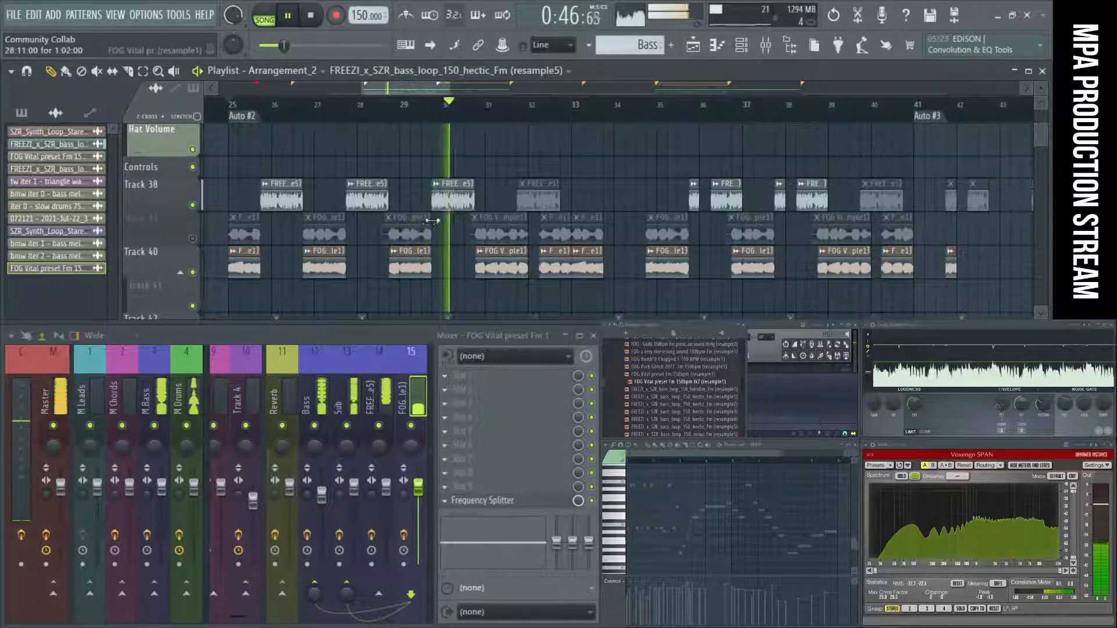
# Delete the FOG Vital clip between bars 32.25 and 33 on Track 40 and extend the preceding clip to bar 33.
pyautogui.scroll(3, 550, 260)
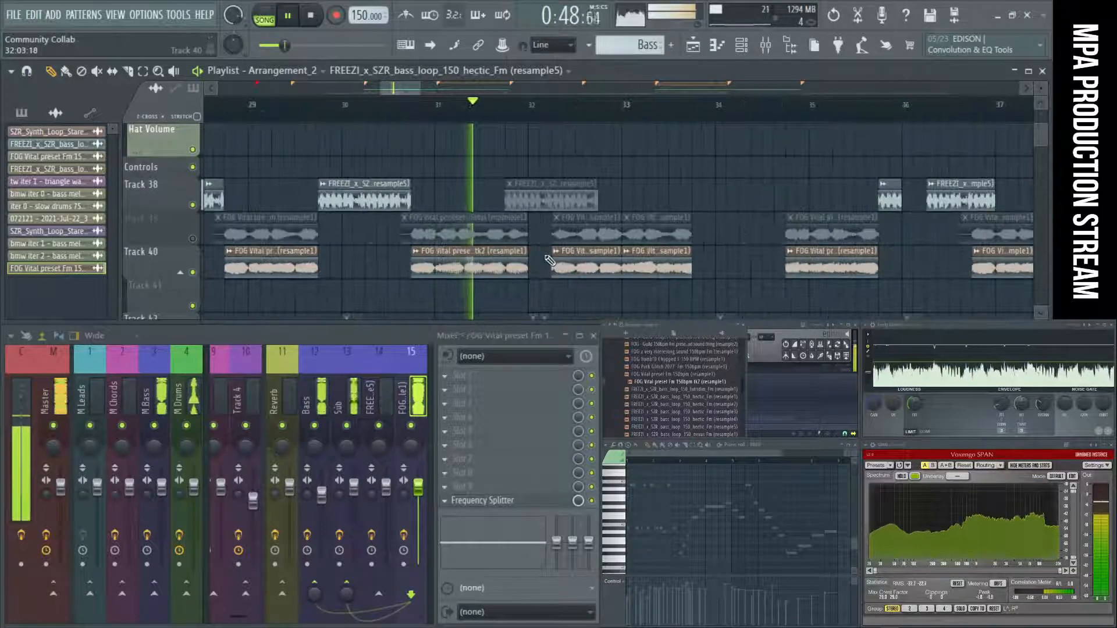
pyautogui.rightClick(576, 271)
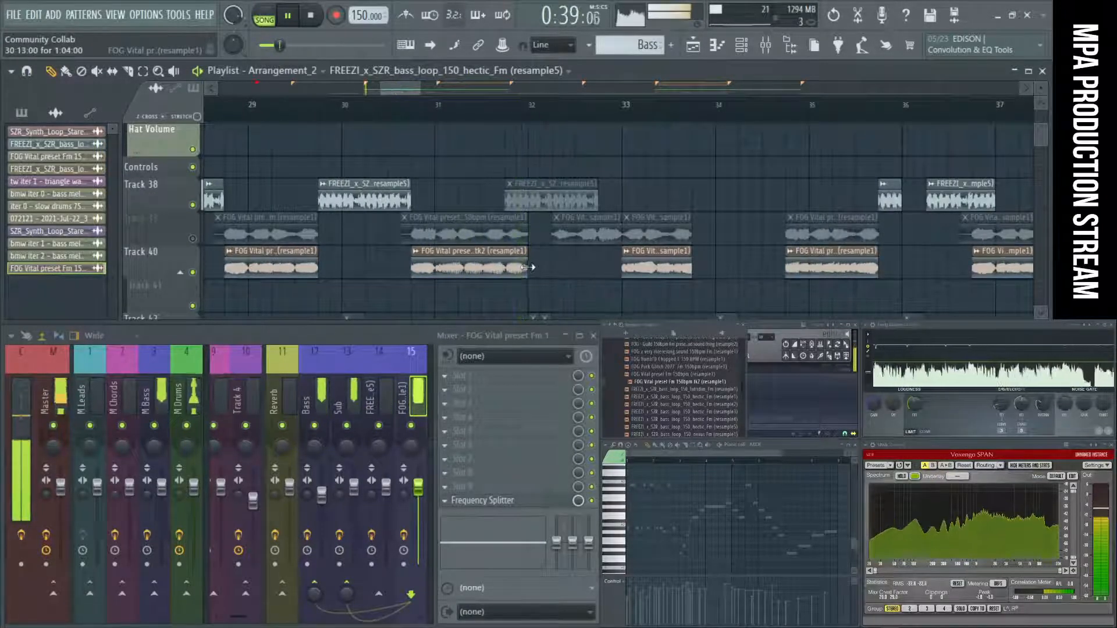
pyautogui.moveTo(527, 267); pyautogui.dragTo(619, 270)
pyautogui.scroll(-4, 593, 286)
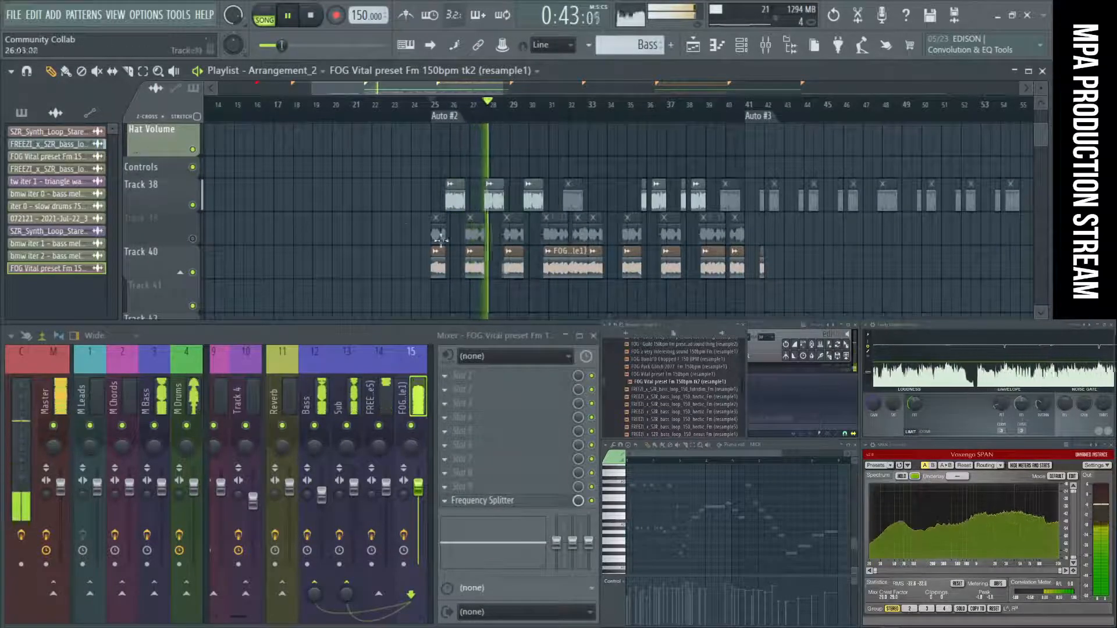
# Clear the muted FOG Vital clips from Track 39 and replace Track 40's clips from bar 33 with a duplicate of the bar 25 to 33 pattern.
pyautogui.moveTo(437, 233); pyautogui.dragTo(773, 233)
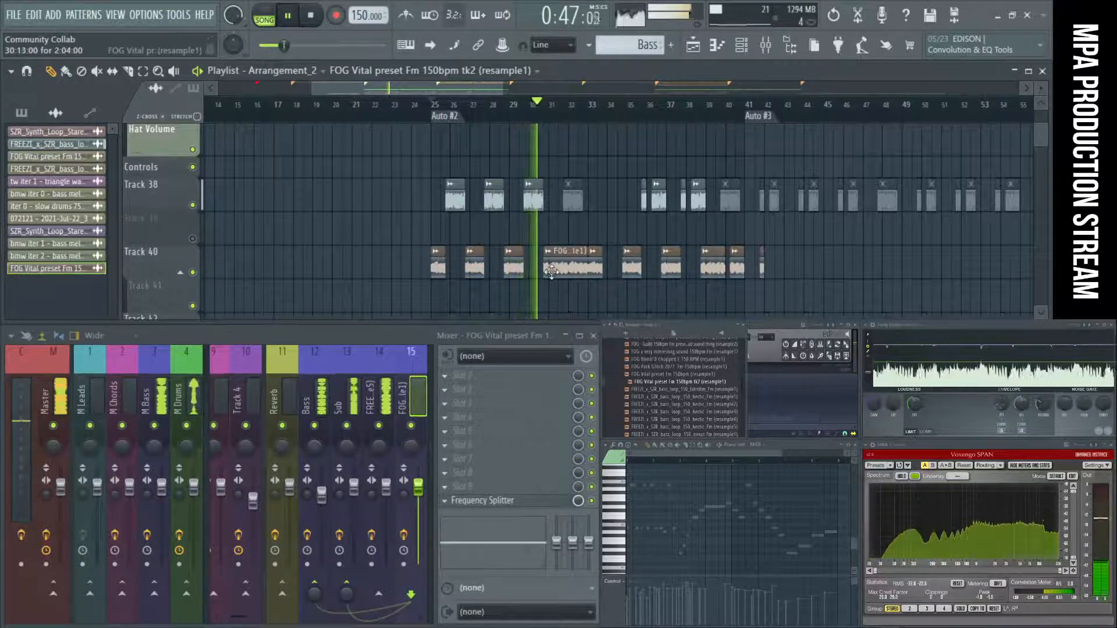
pyautogui.moveTo(788, 274); pyautogui.dragTo(436, 270)
pyautogui.hotkey('ctrl', 'b')
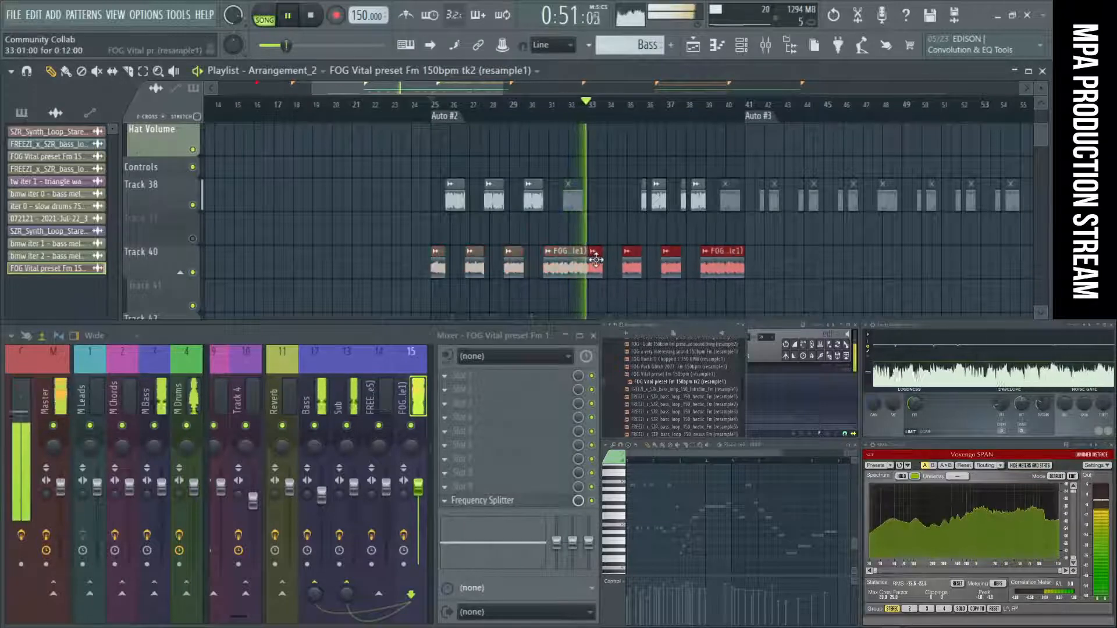
# Replace Track 38's FREEZI clips between bars 33 and 41 with a duplicate of the bar 25 to 33 pattern and delete its muted clip at bar 32.
pyautogui.moveTo(639, 204)
pyautogui.mouseDown()
pyautogui.moveTo(741, 206)
pyautogui.moveTo(450, 203)
pyautogui.mouseUp()
pyautogui.hotkey('ctrl', 'b')
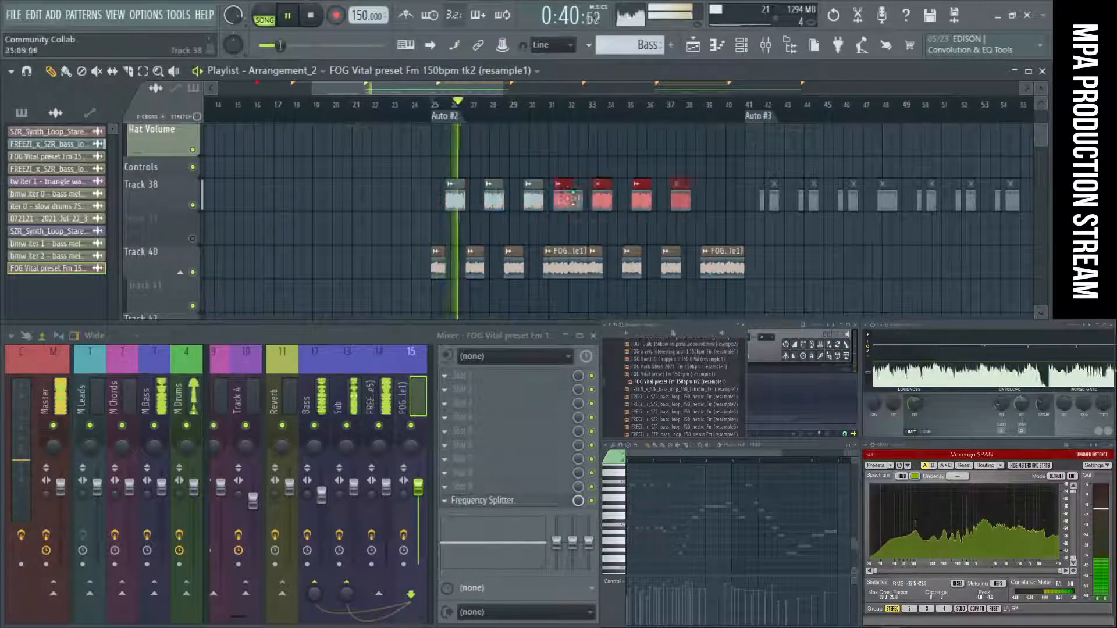
pyautogui.keyDown('ctrl'); pyautogui.click(768, 241); pyautogui.keyUp('ctrl')
pyautogui.scroll(3, 555, 210)
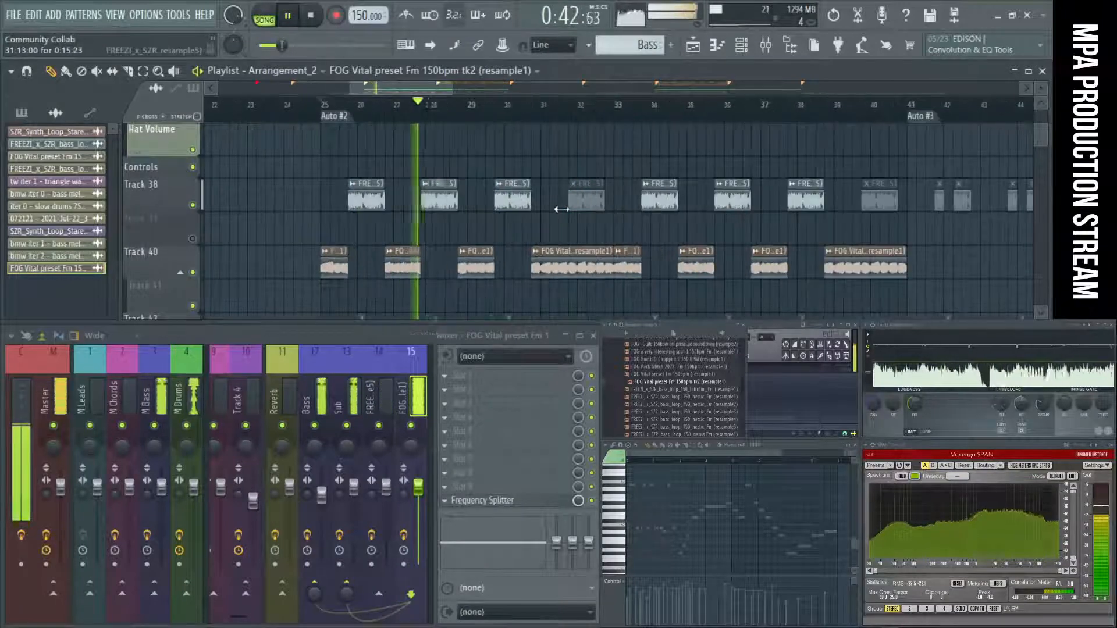
pyautogui.scroll(-2, 556, 209)
pyautogui.scroll(-2, 601, 210)
pyautogui.scroll(2, 466, 209)
pyautogui.scroll(2, 464, 210)
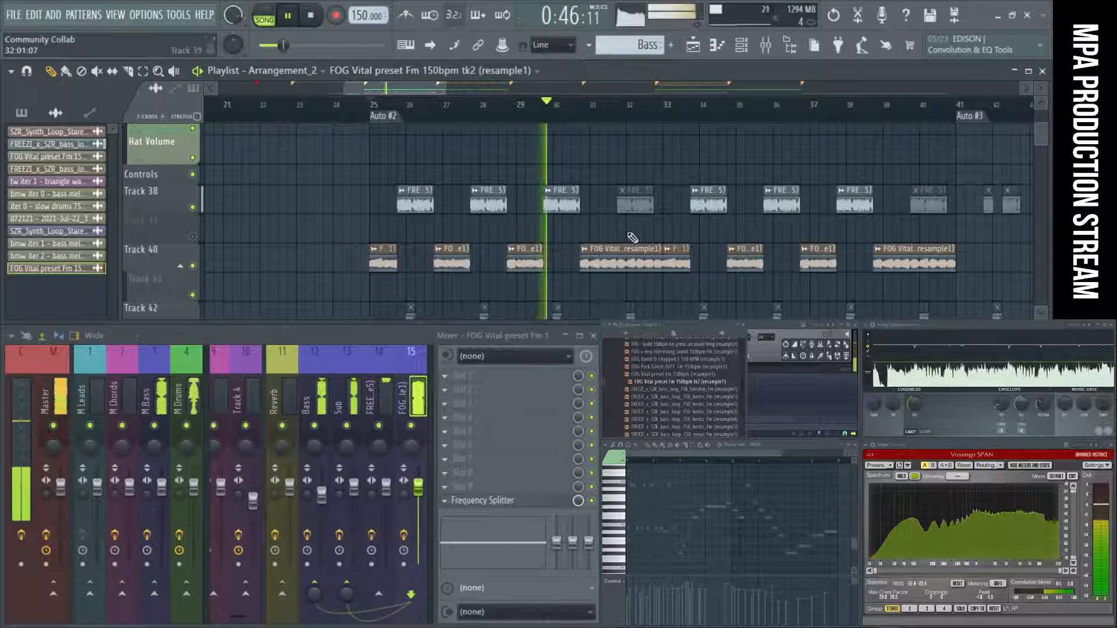
pyautogui.rightClick(642, 205)
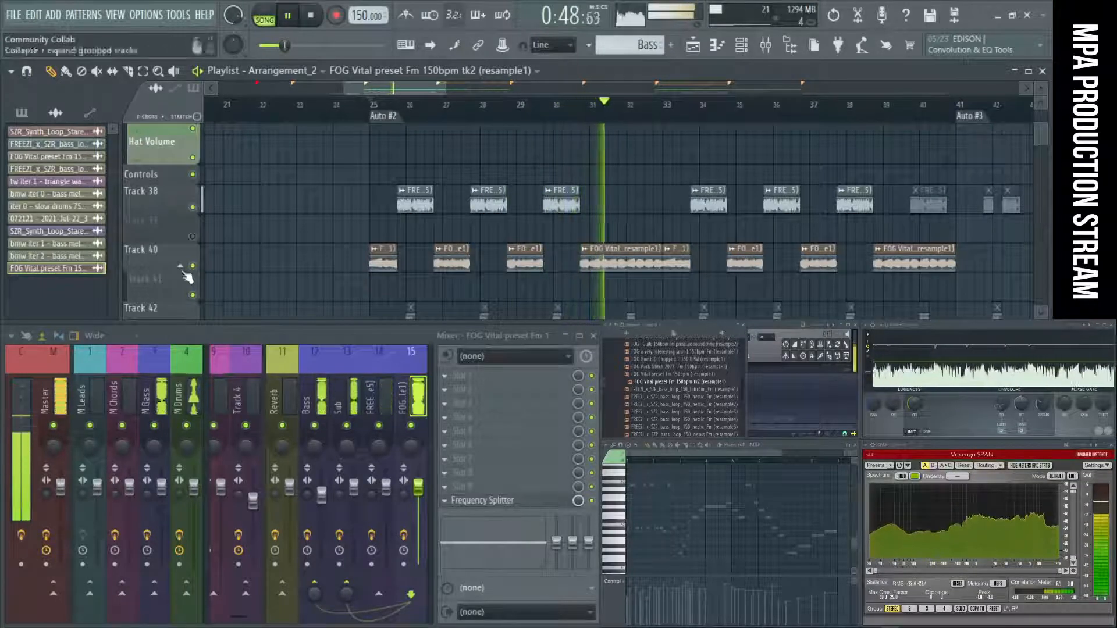
# Delete the unused Track 39 from the playlist so the FOG Vital clips sit directly beneath the FREEZI clips.
pyautogui.rightClick(164, 220)
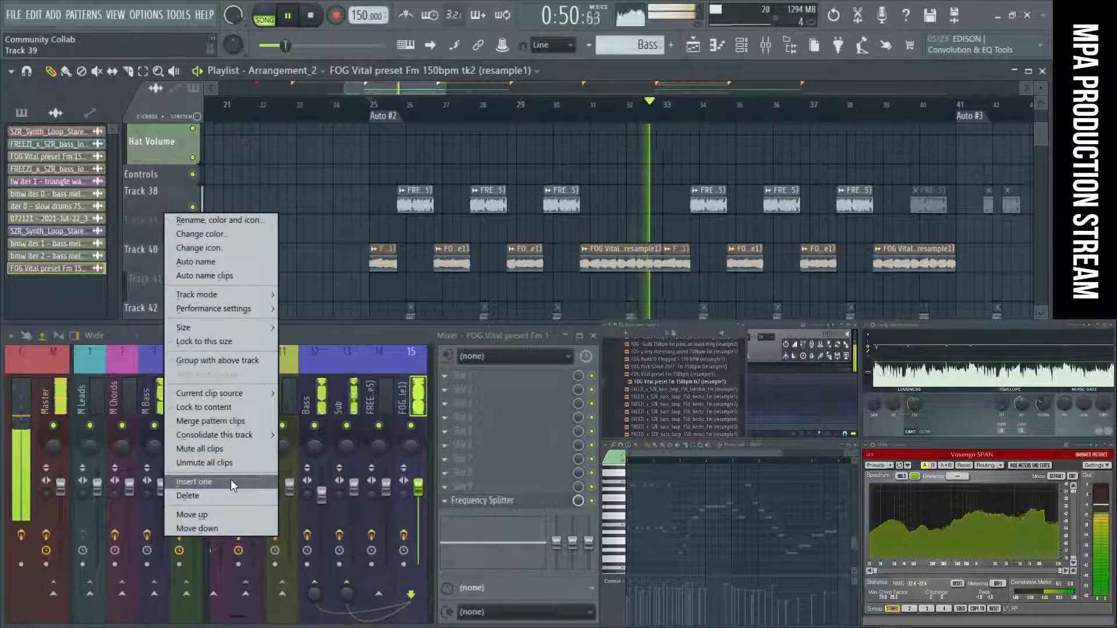
pyautogui.click(361, 298)
pyautogui.scroll(-5, 362, 238)
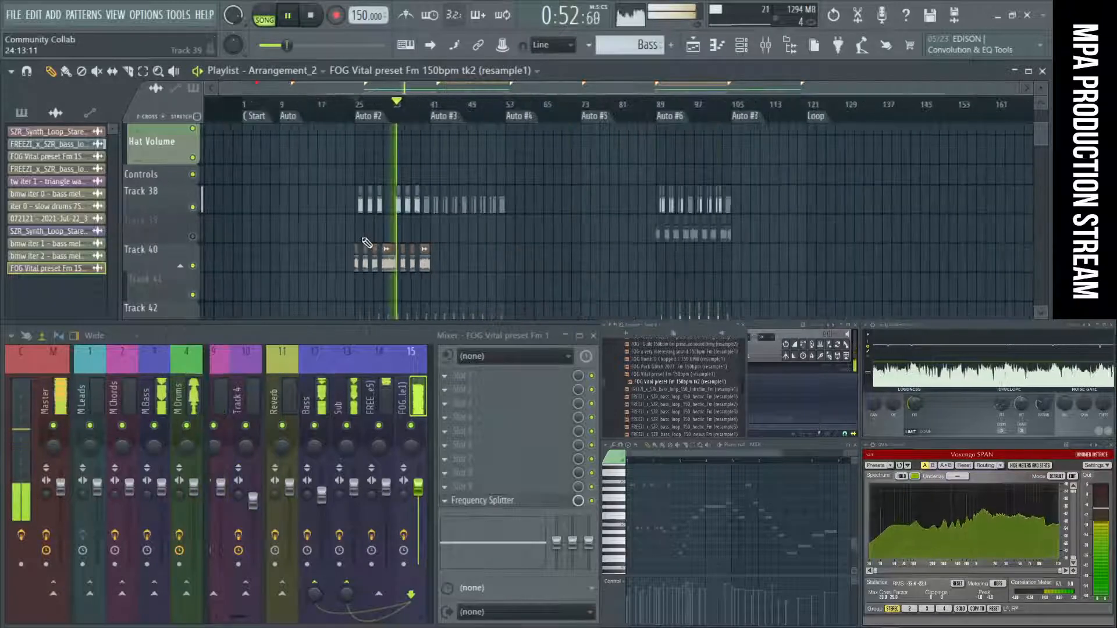
pyautogui.rightClick(166, 216)
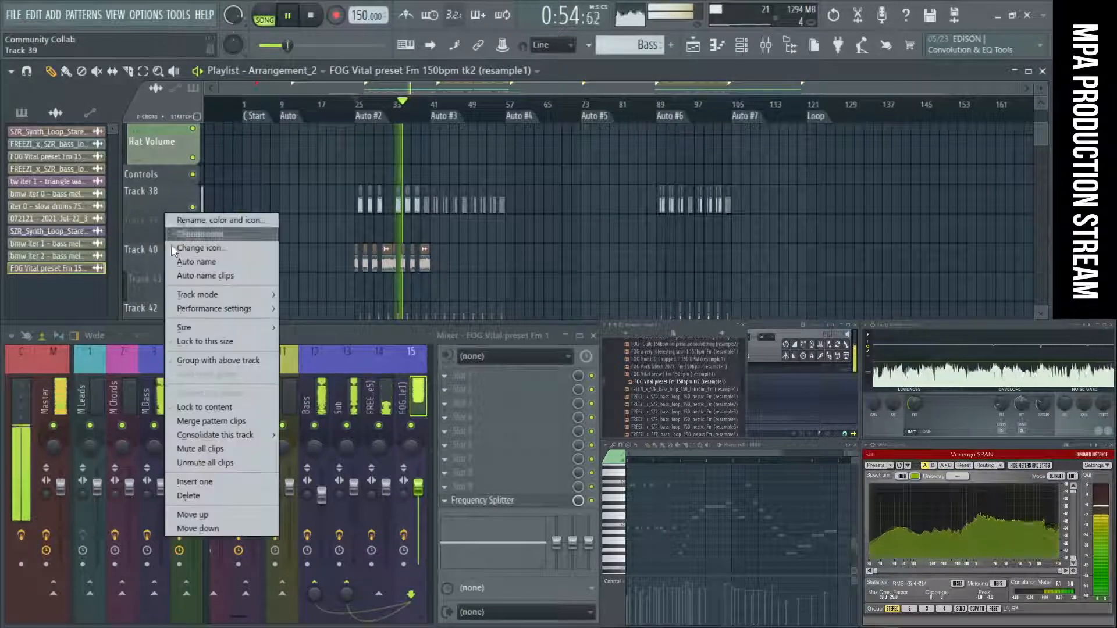
pyautogui.click(204, 493)
pyautogui.click(513, 366)
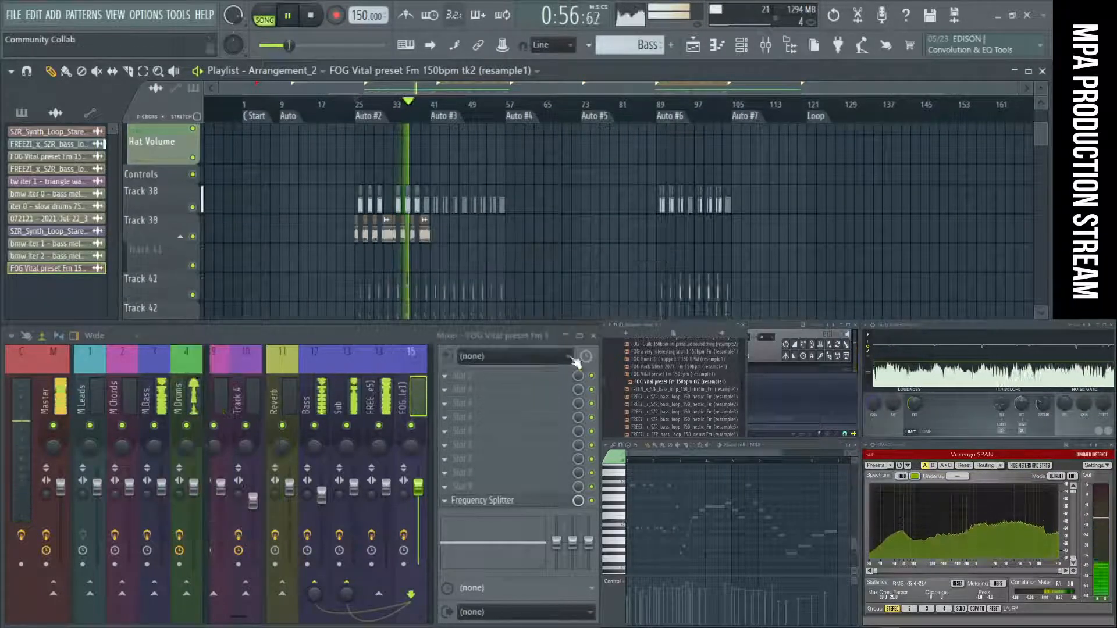
# Clear the muted clips on Track 38 from bar 41 to bar 57.
pyautogui.scroll(3, 337, 242)
pyautogui.scroll(3, 454, 241)
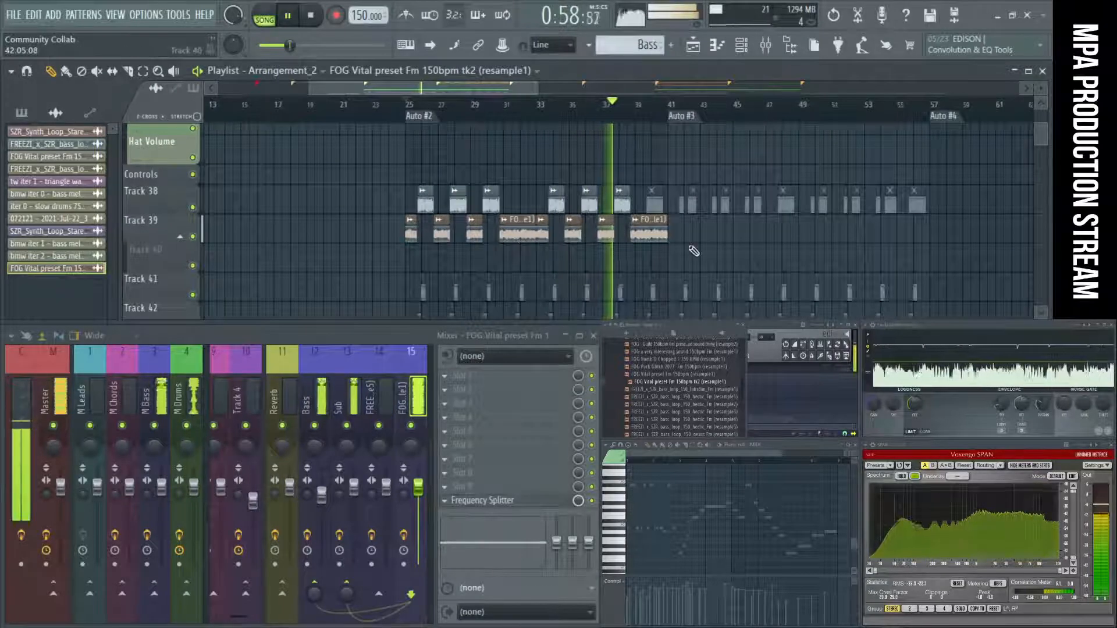
pyautogui.scroll(3, 693, 251)
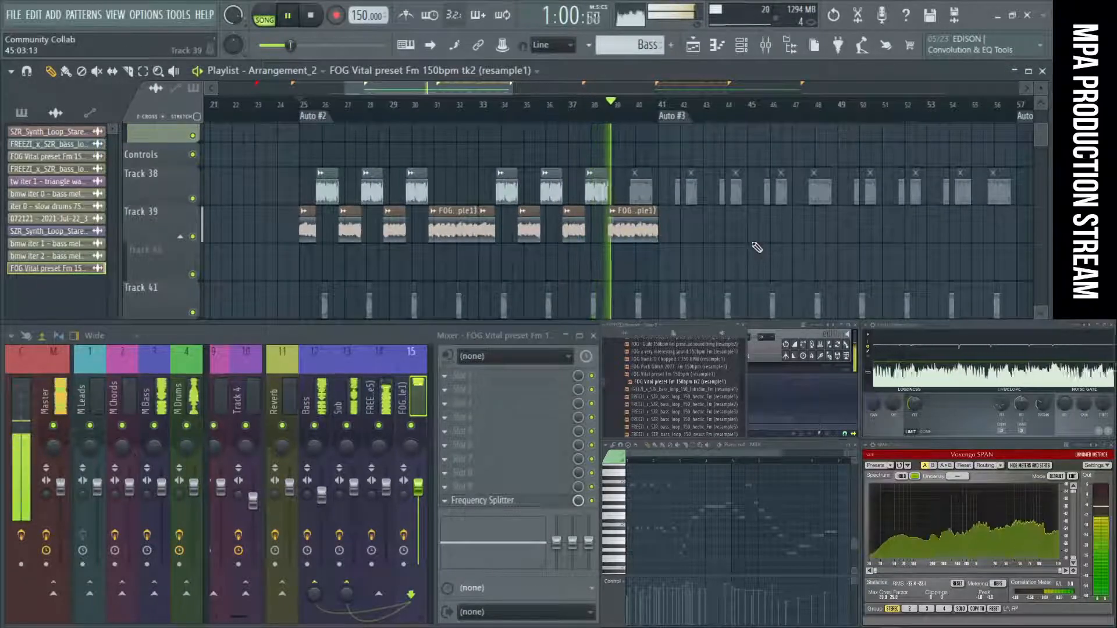
pyautogui.moveTo(684, 181); pyautogui.dragTo(964, 190)
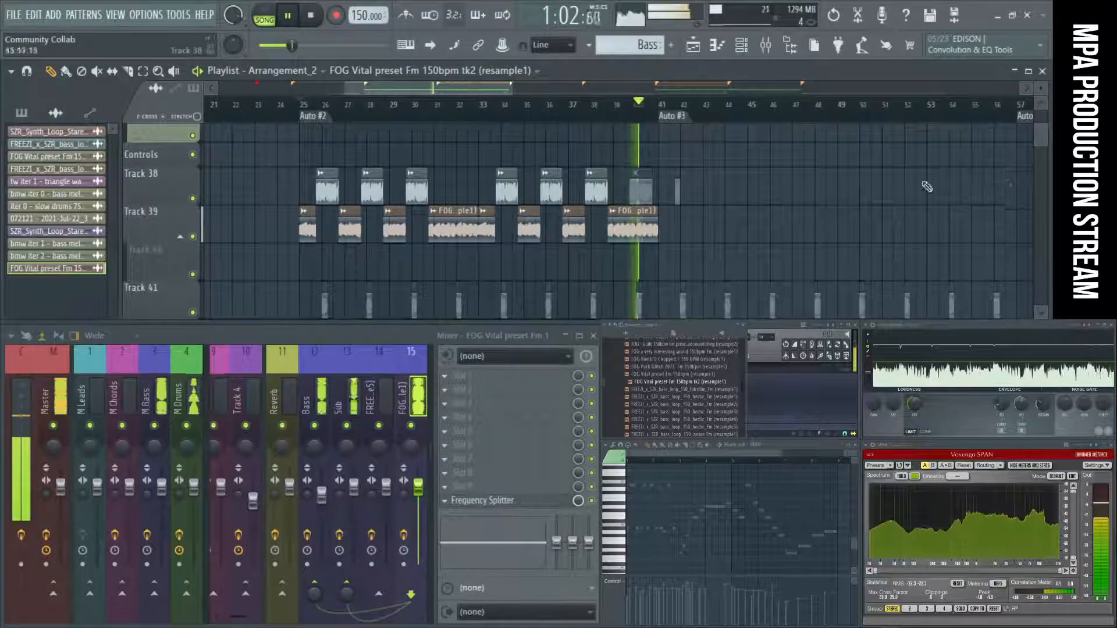
pyautogui.scroll(-4, 836, 200)
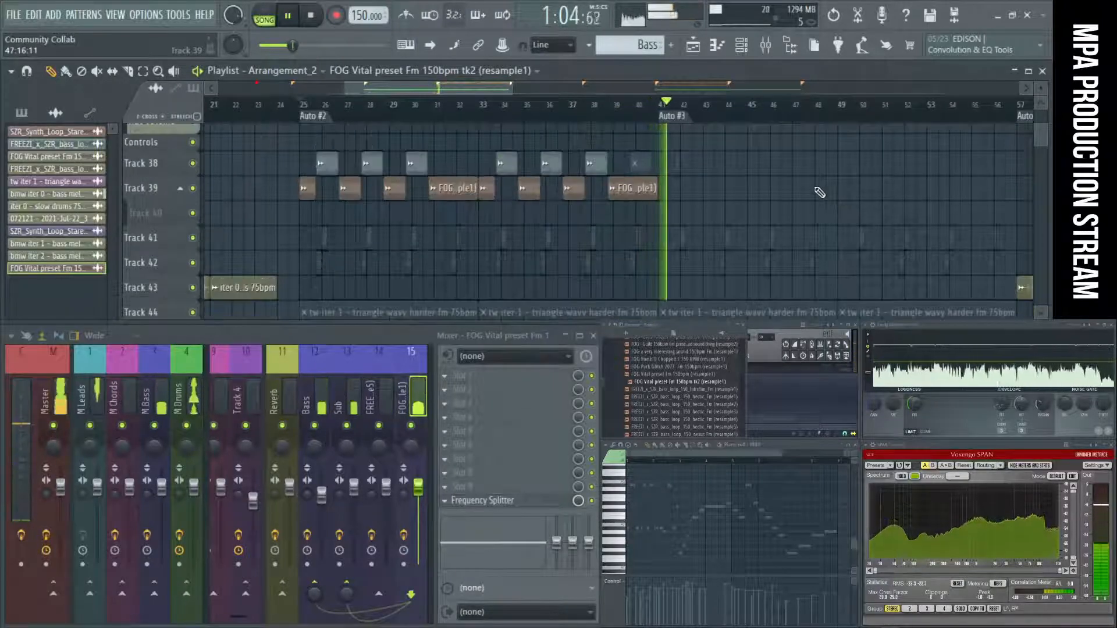
# Examine the lead, volume automation, drum and bass tracks around the Auto #3 section during playback.
pyautogui.scroll(6, 819, 192)
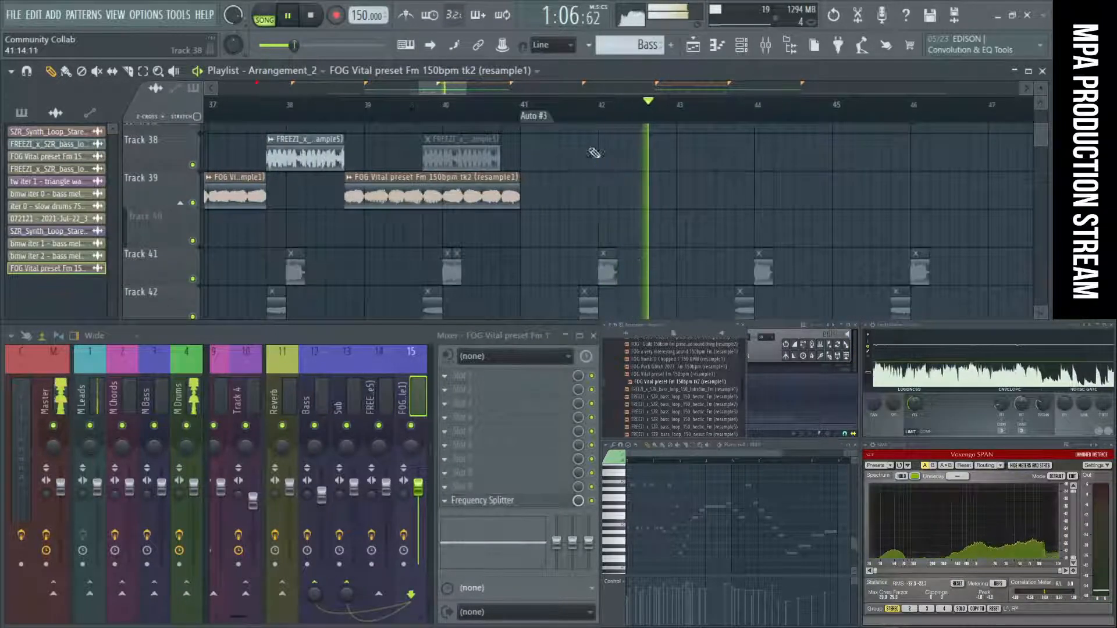
pyautogui.scroll(-4, 669, 180)
pyautogui.scroll(10, 669, 177)
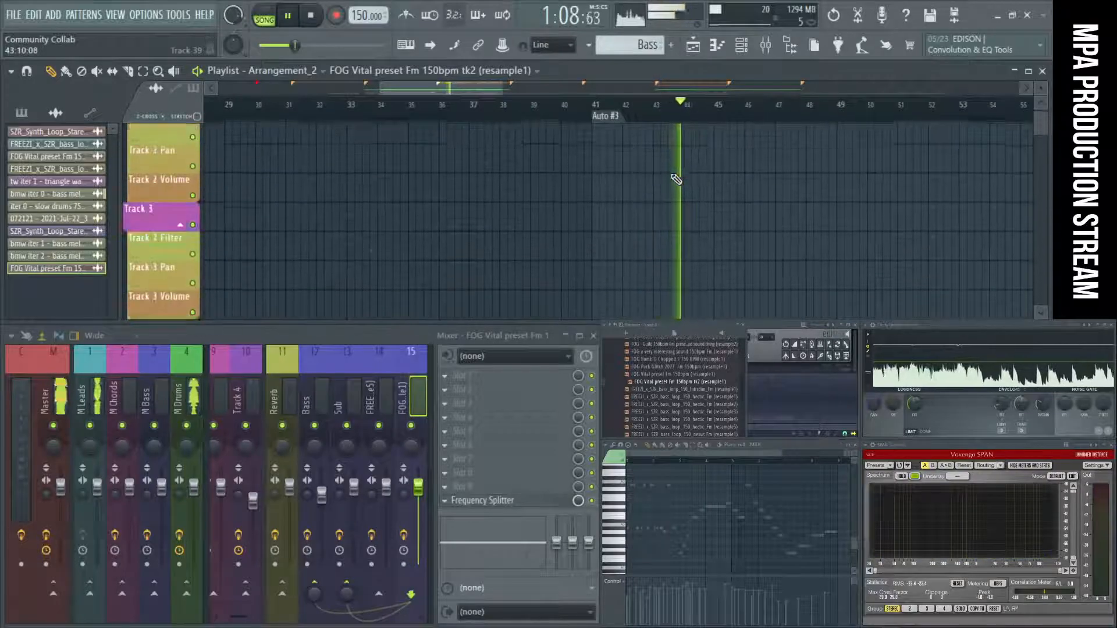
pyautogui.scroll(5, 677, 179)
pyautogui.scroll(-3, 676, 179)
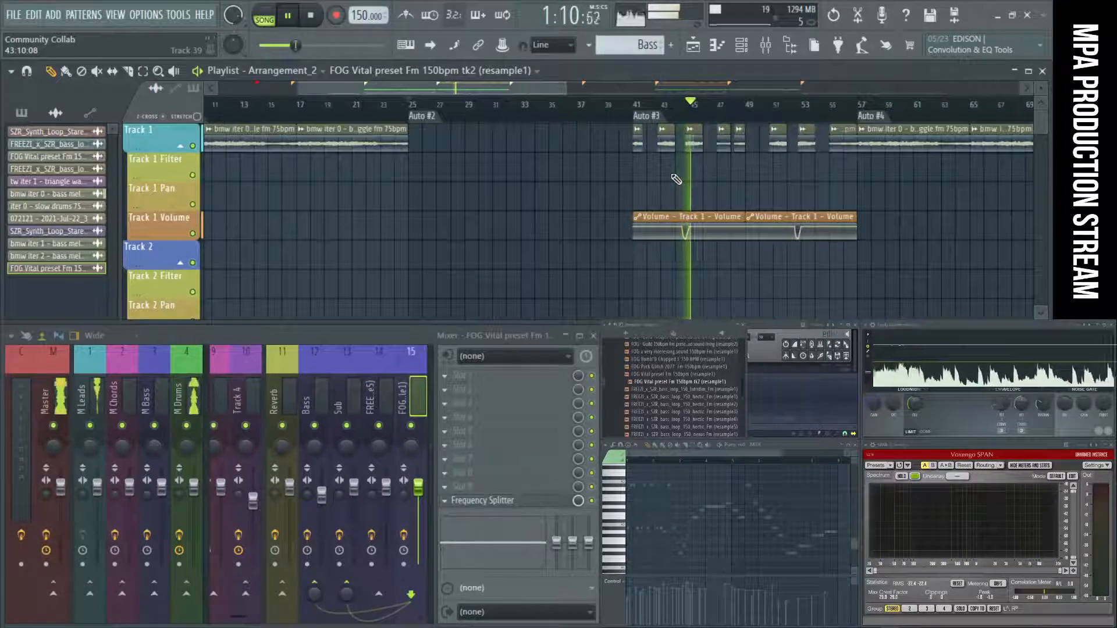
pyautogui.scroll(-8, 677, 179)
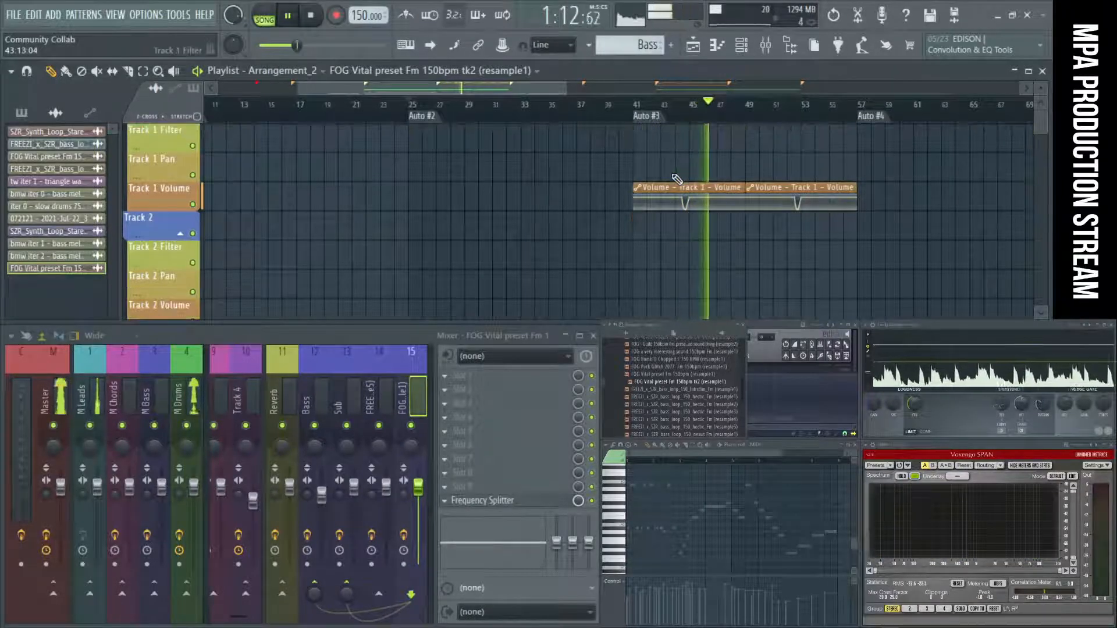
pyautogui.scroll(-2, 677, 179)
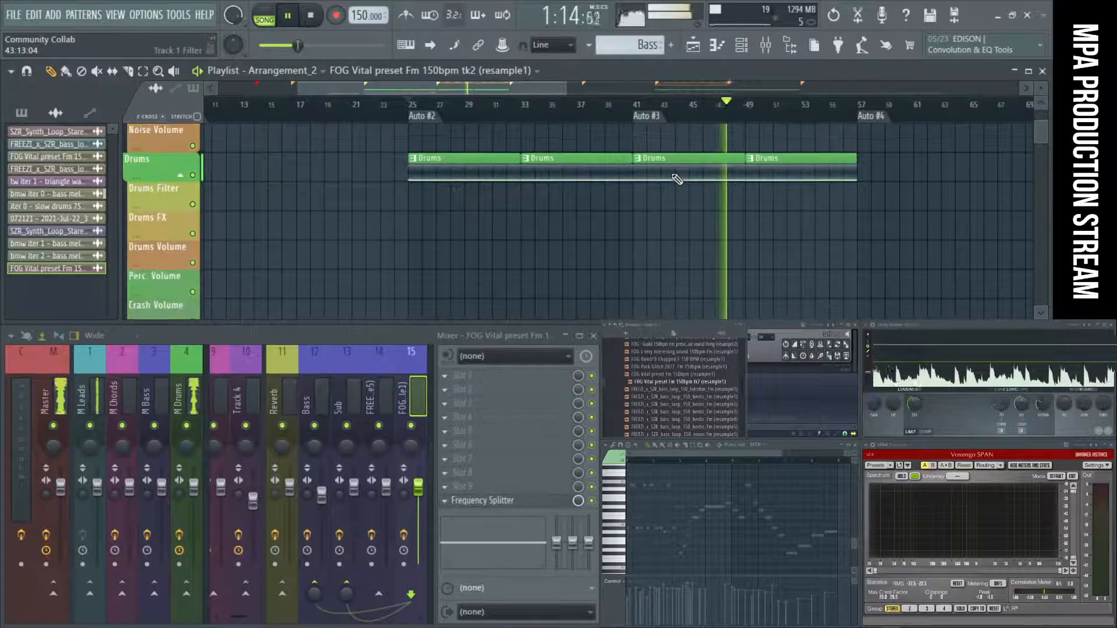
pyautogui.scroll(-10, 677, 179)
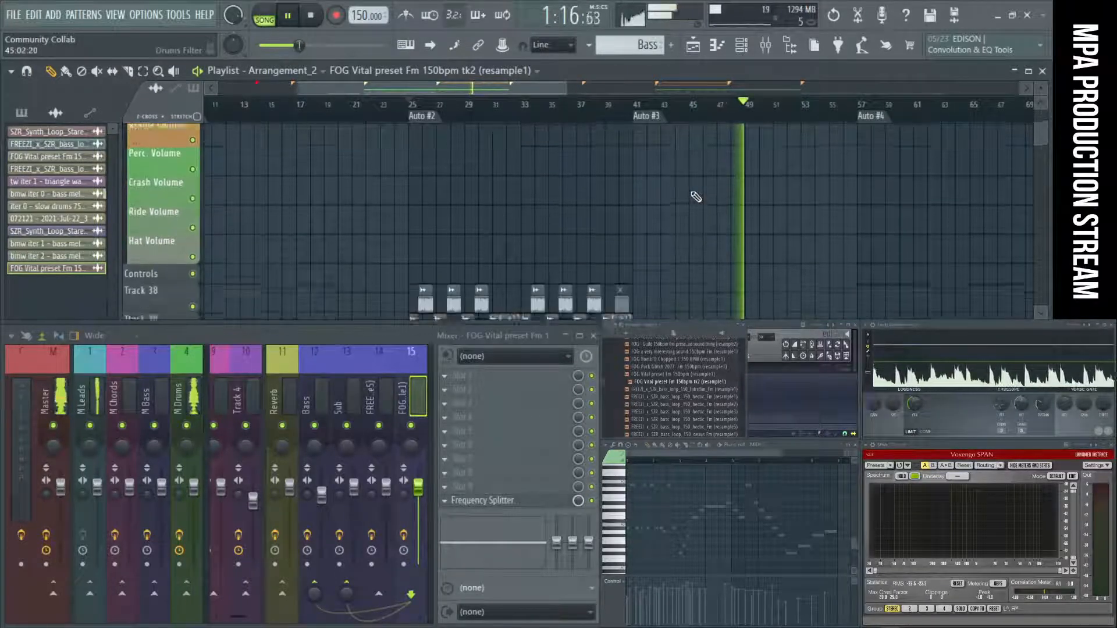
# Play from the Auto #2 marker and reduce the highs in Fruity parametric EQ 2 on the FREEZI bass mixer track.
pyautogui.click(433, 115)
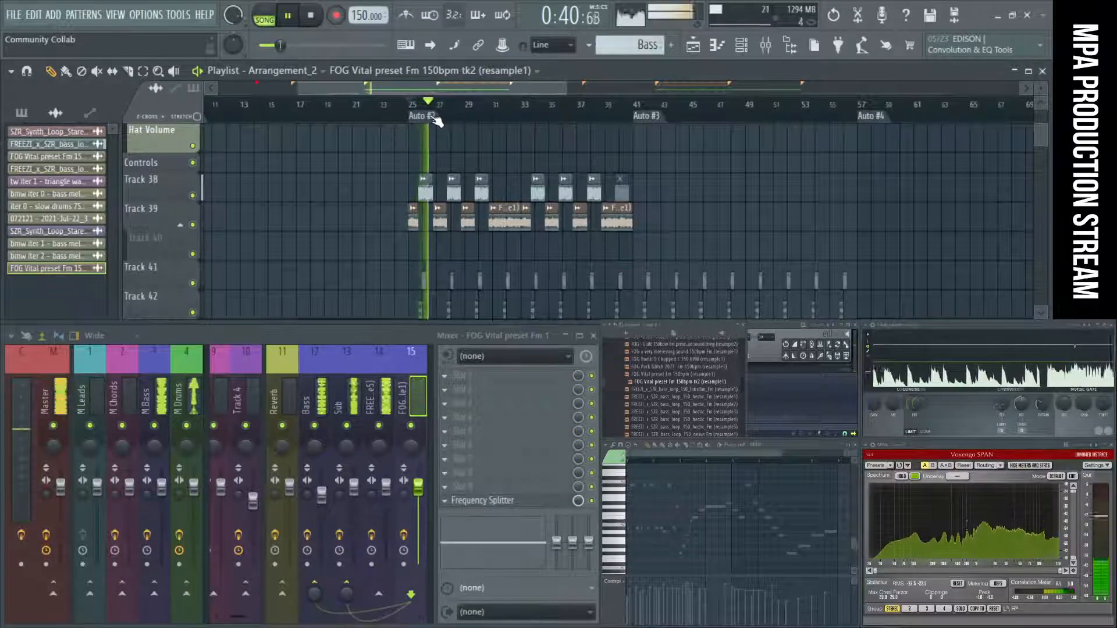
pyautogui.click(427, 193)
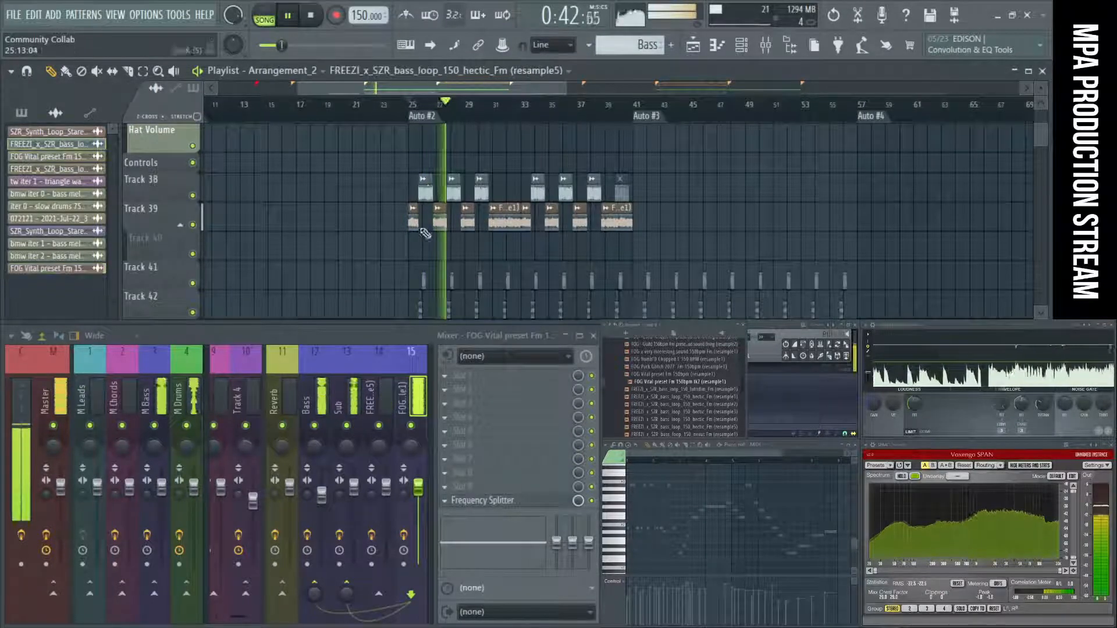
pyautogui.click(373, 396)
pyautogui.click(543, 403)
pyautogui.moveTo(402, 290); pyautogui.dragTo(468, 326)
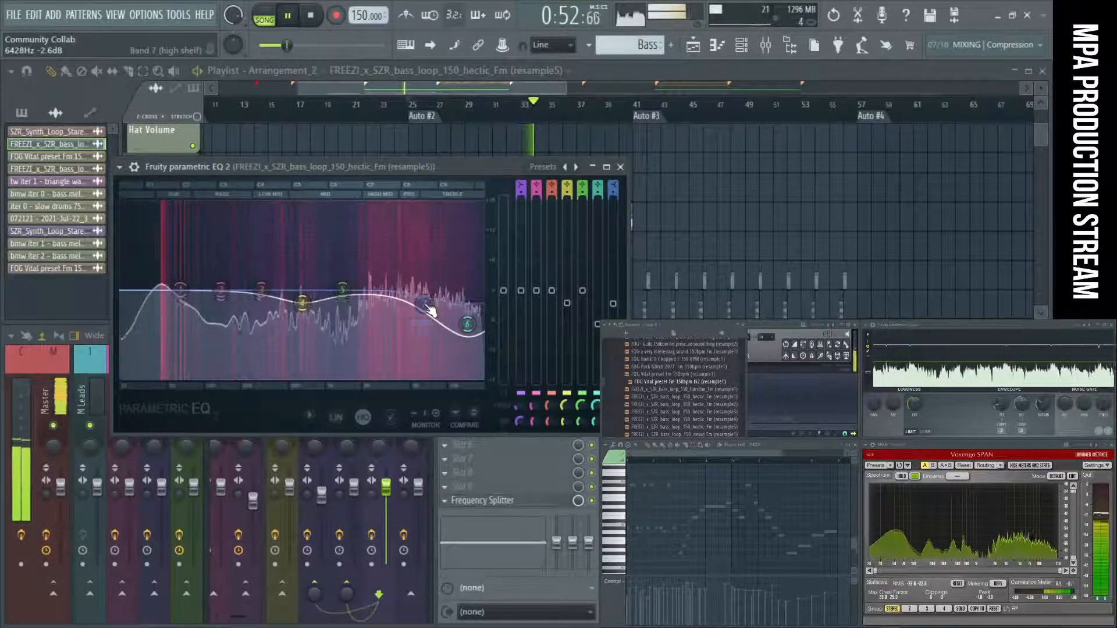
# Change the EQ's heatmap position and move the band 7 high shelf to about 5952 Hz at -2.8 dB.
pyautogui.click(317, 418)
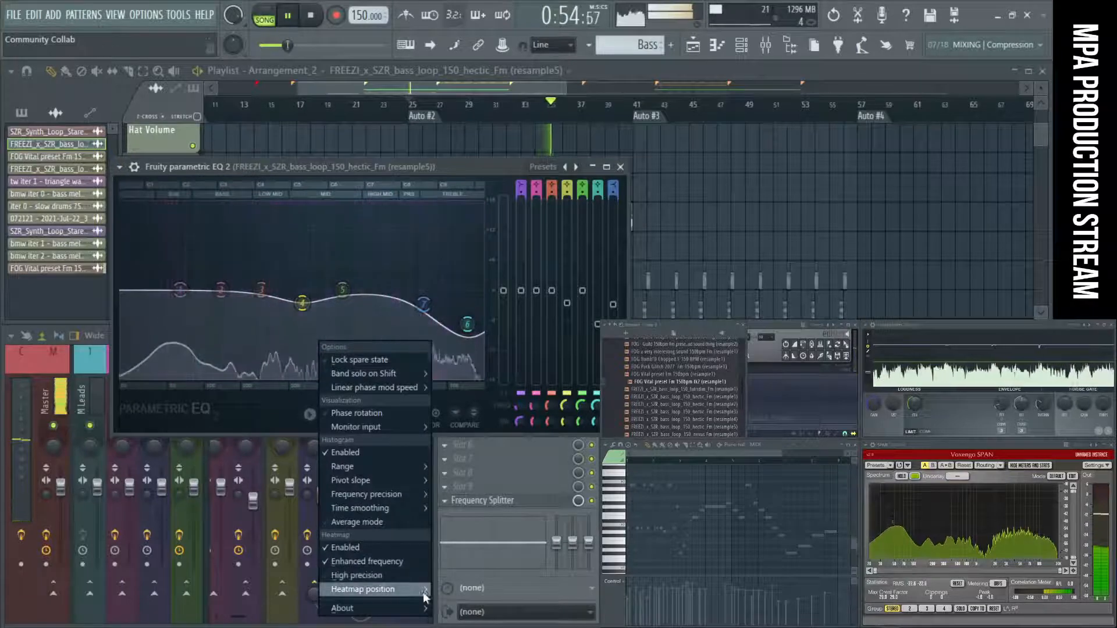
pyautogui.moveTo(407, 594)
pyautogui.click(445, 593)
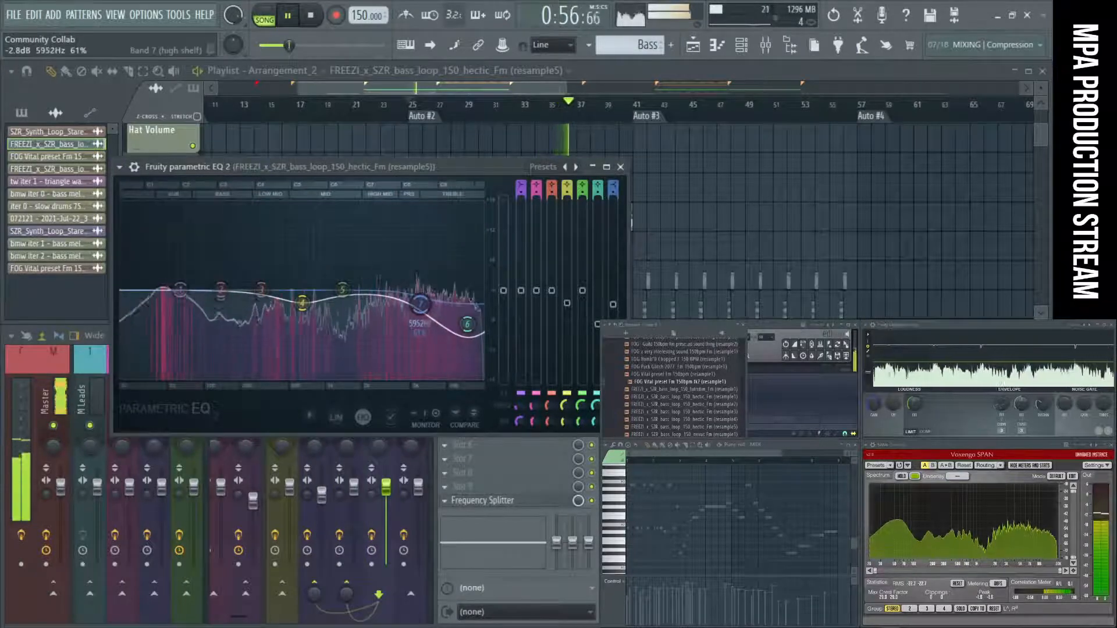
pyautogui.moveTo(424, 304); pyautogui.dragTo(418, 303)
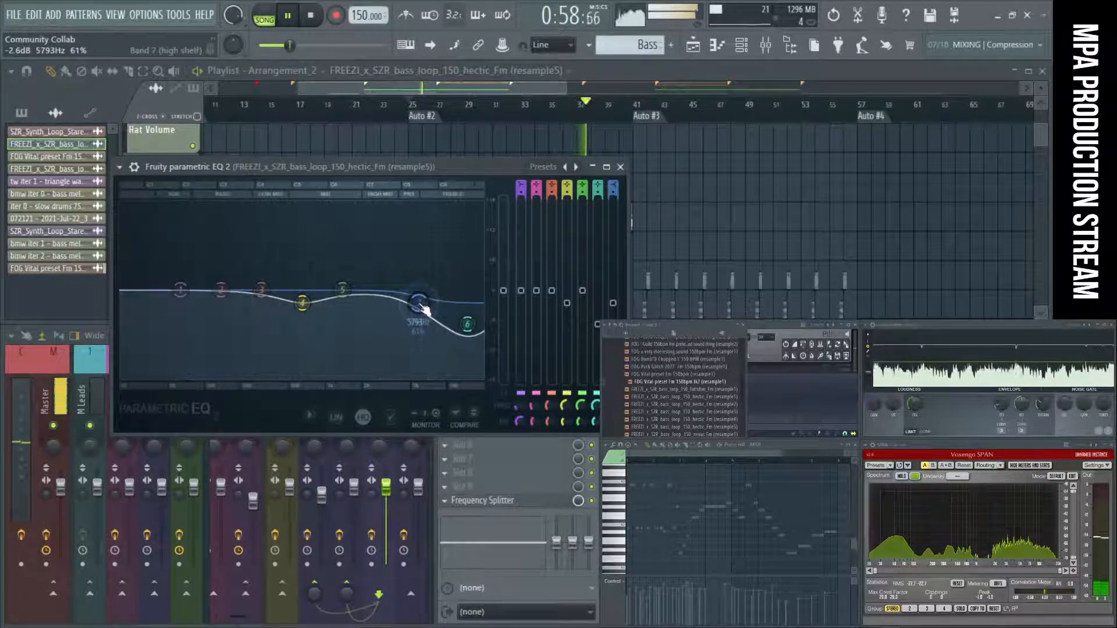
pyautogui.click(620, 167)
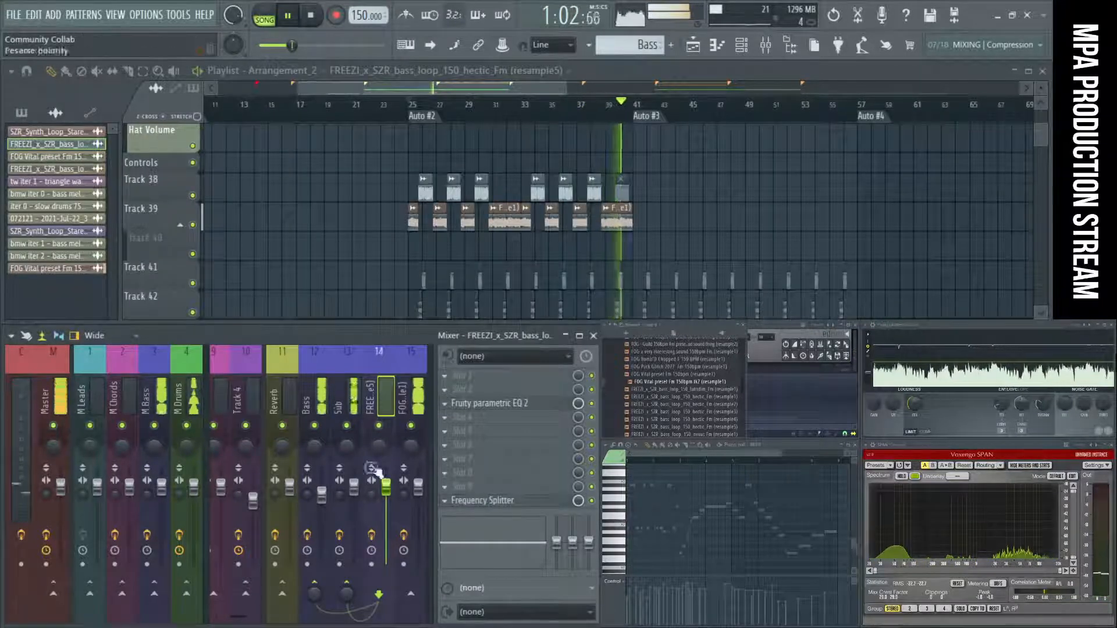
# Adjust the Bass mixer track's send level to the Reverb track while playing the section from bar 25.
pyautogui.press('space')
pyautogui.click(319, 396)
pyautogui.press('space')
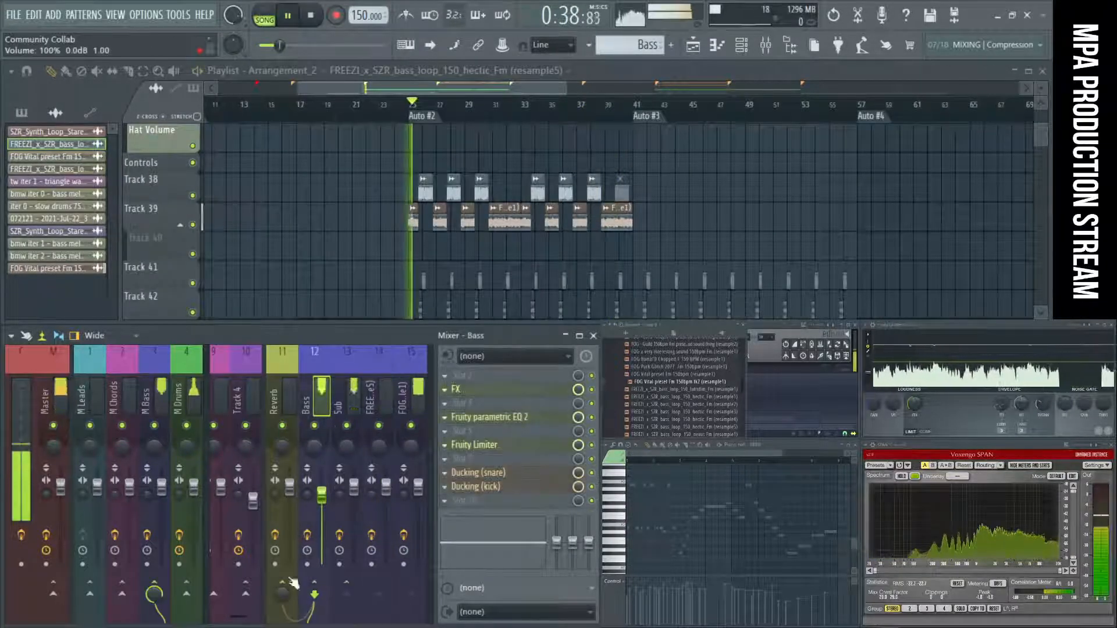
pyautogui.moveTo(283, 601); pyautogui.dragTo(282, 610)
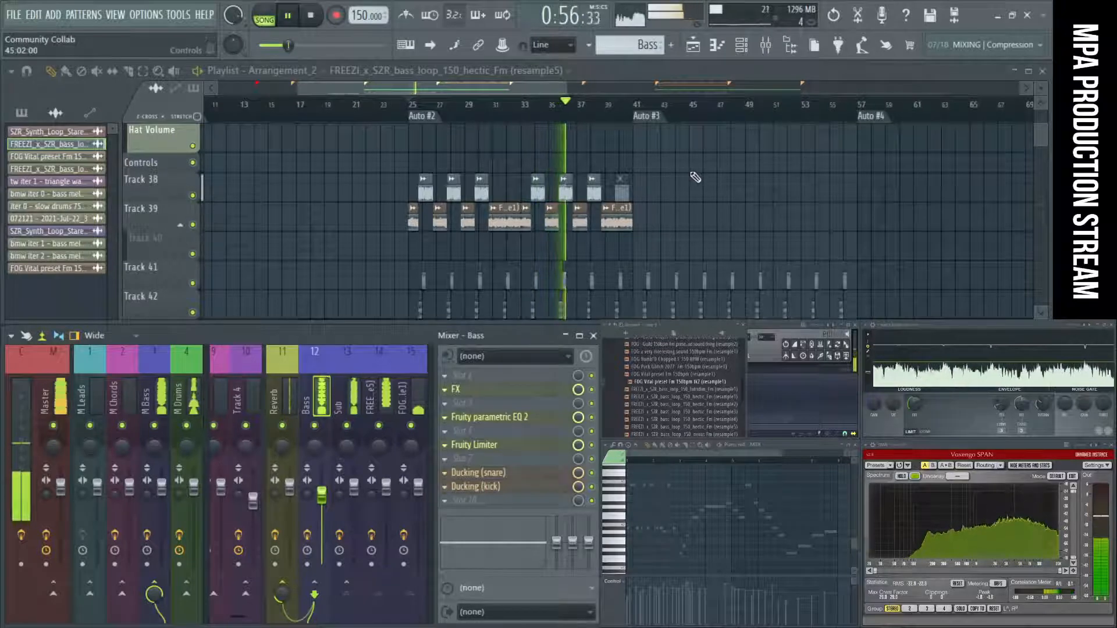
pyautogui.press('space')
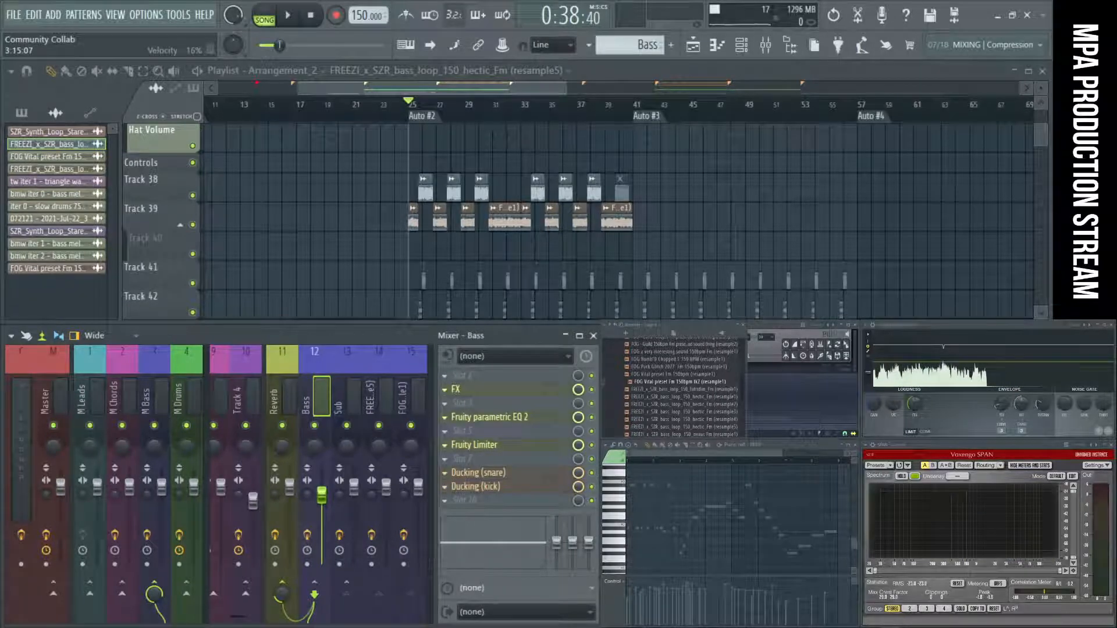
# Review the whole arrangement and play it from the Auto #5 and Auto #2 markers.
pyautogui.click(787, 626)
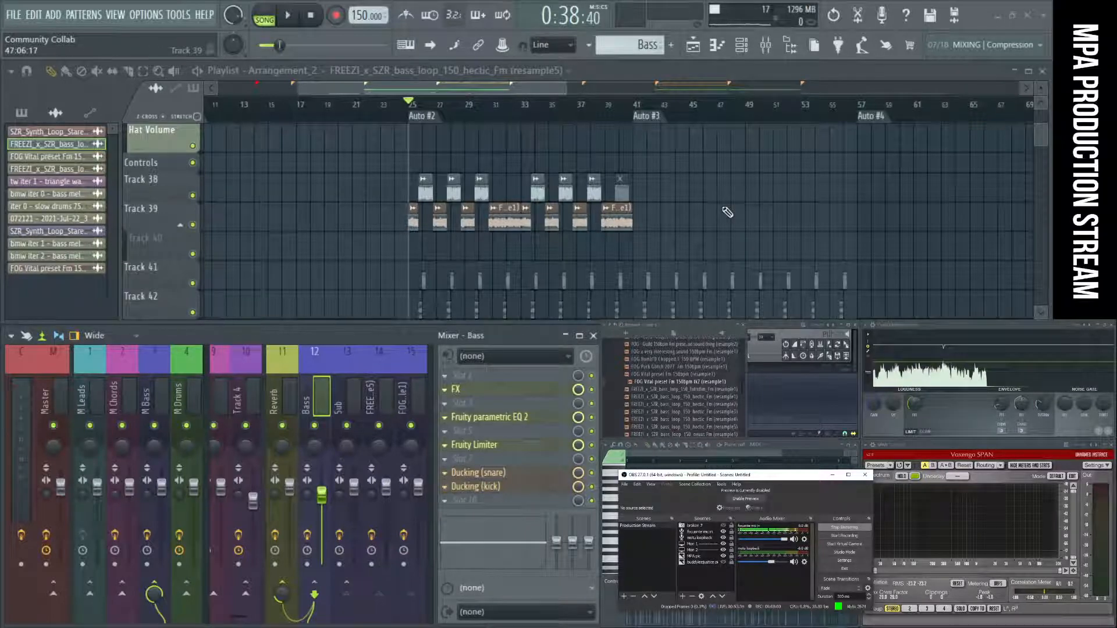
pyautogui.scroll(-3, 727, 213)
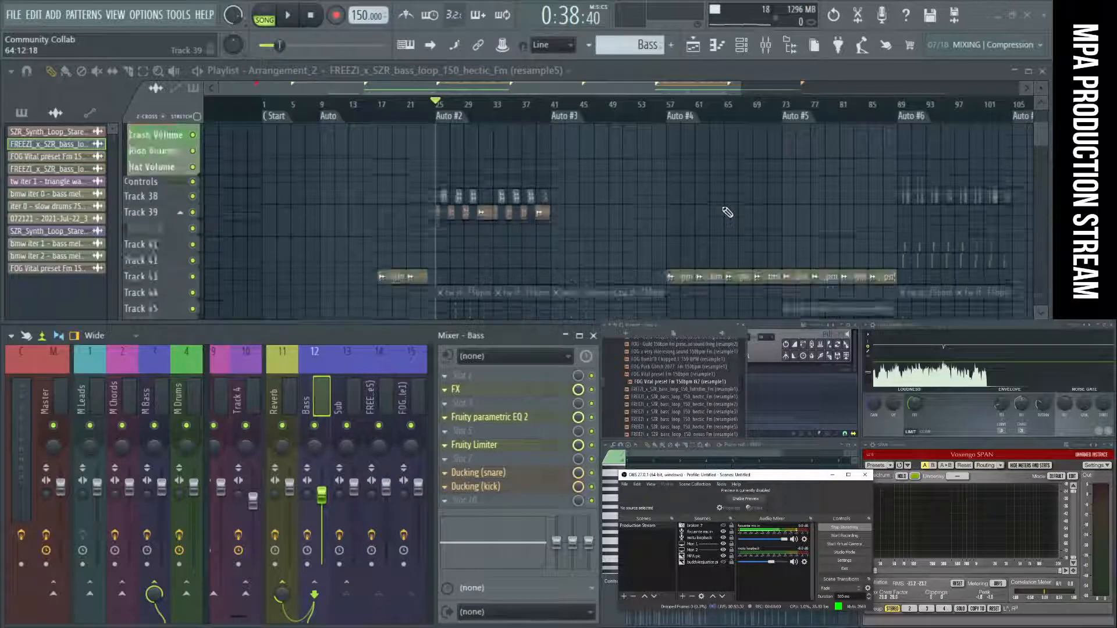
pyautogui.scroll(-3, 727, 212)
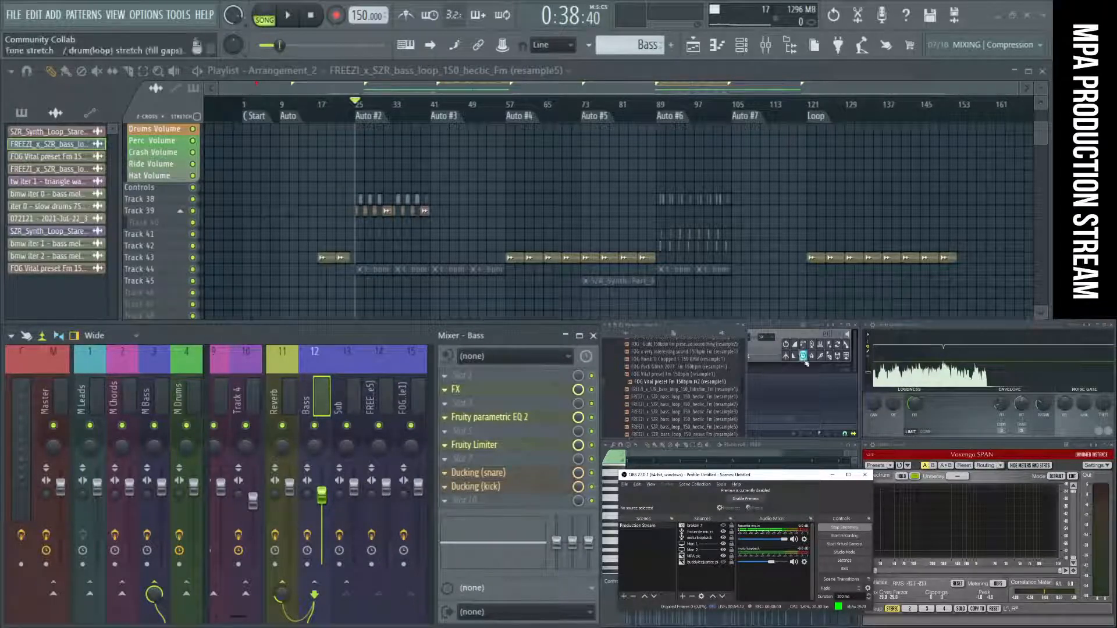
pyautogui.scroll(2, 762, 171)
pyautogui.scroll(5, 762, 171)
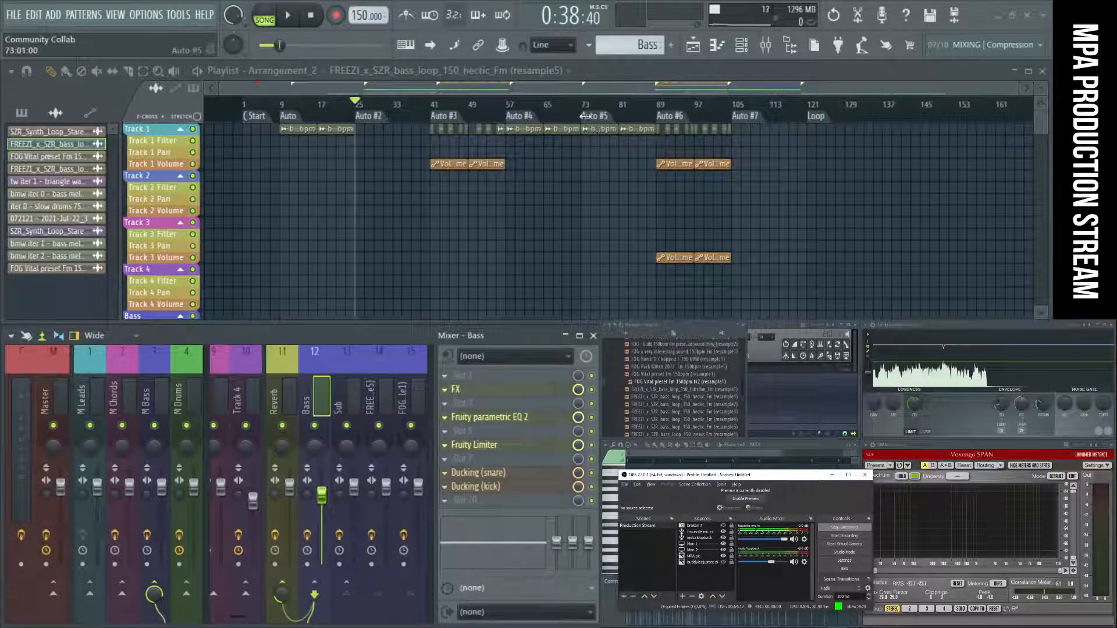
pyautogui.click(605, 118)
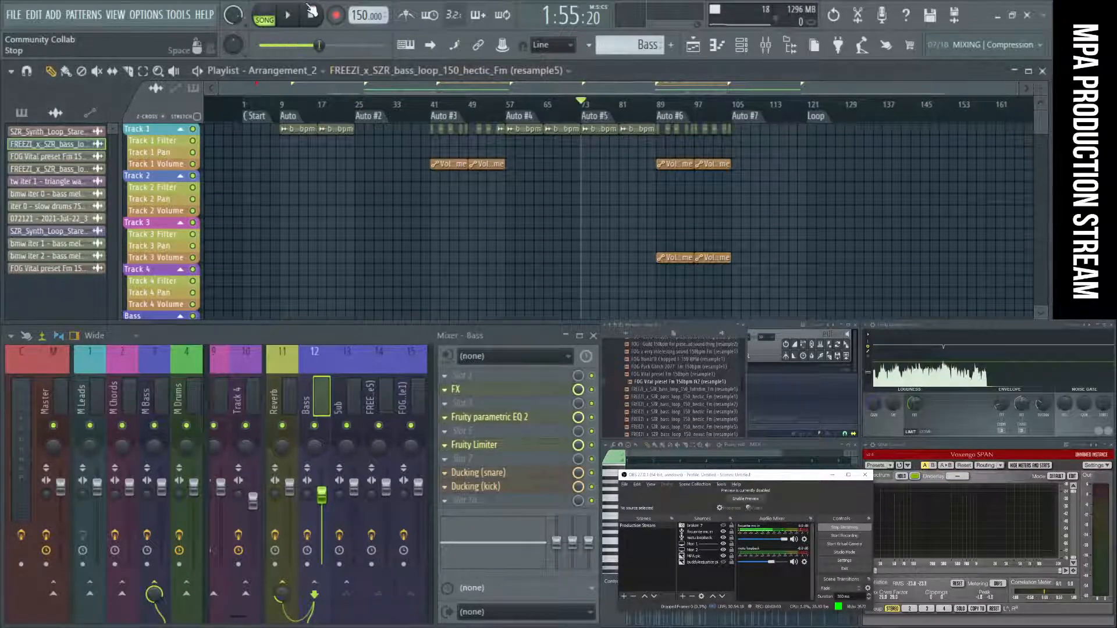
pyautogui.press('space')
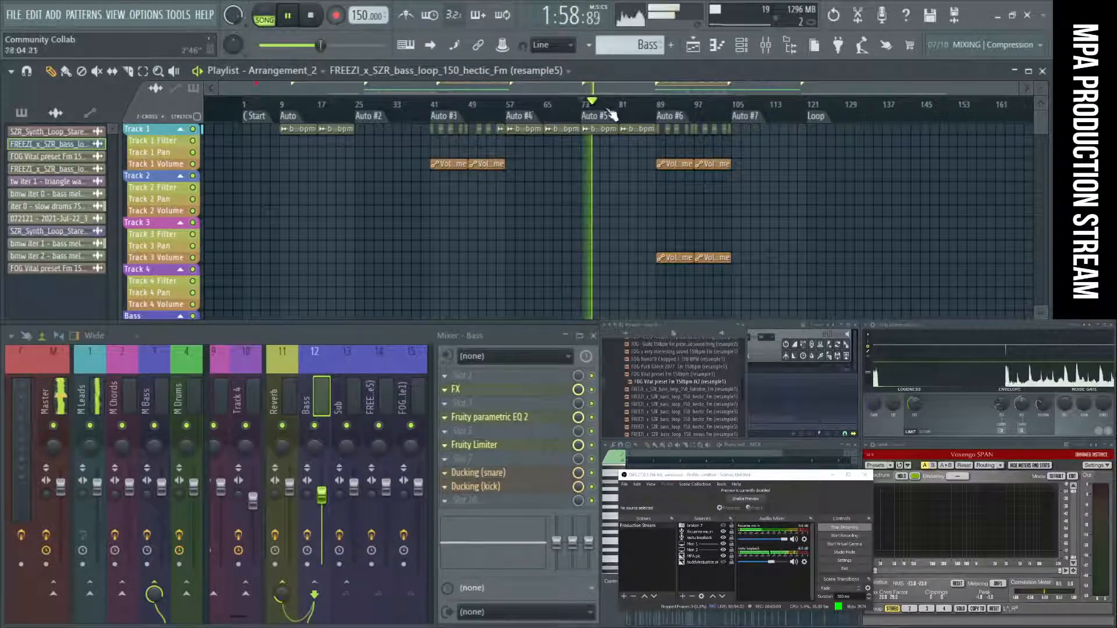
pyautogui.click(367, 116)
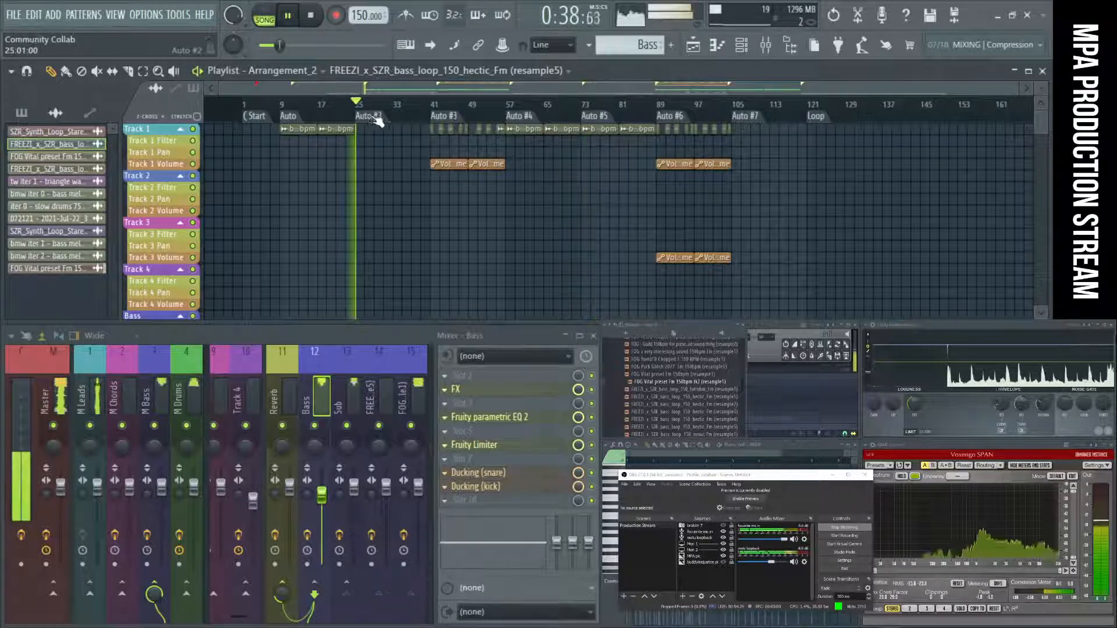
# Play the arrangement from the Auto #3, Auto #4, Auto and Auto #7 markers and stop playback.
pyautogui.click(458, 119)
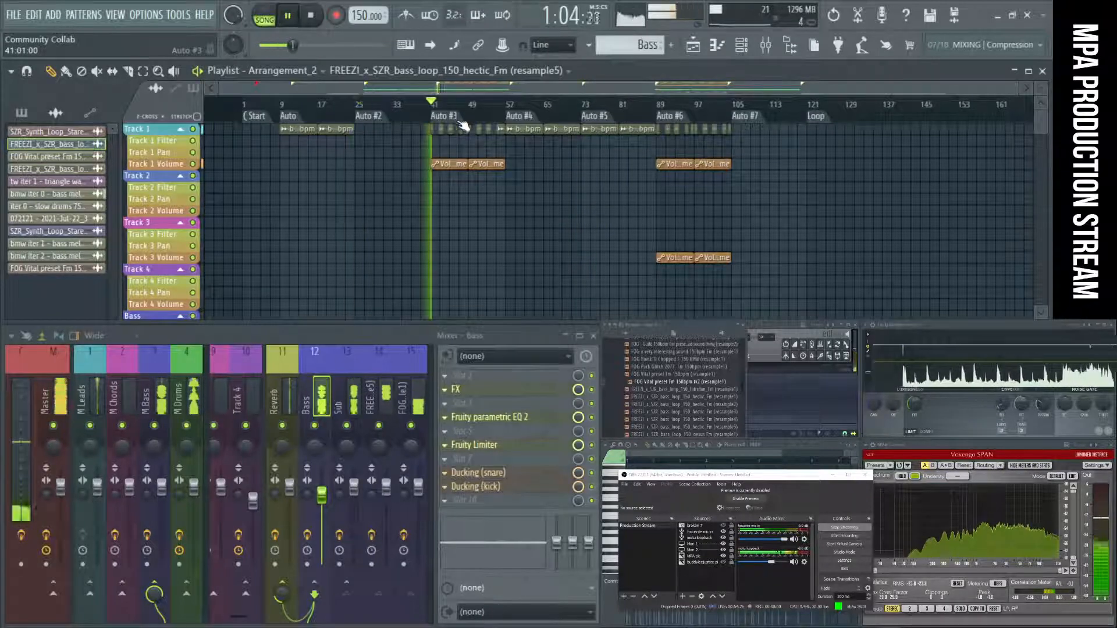
pyautogui.click(538, 119)
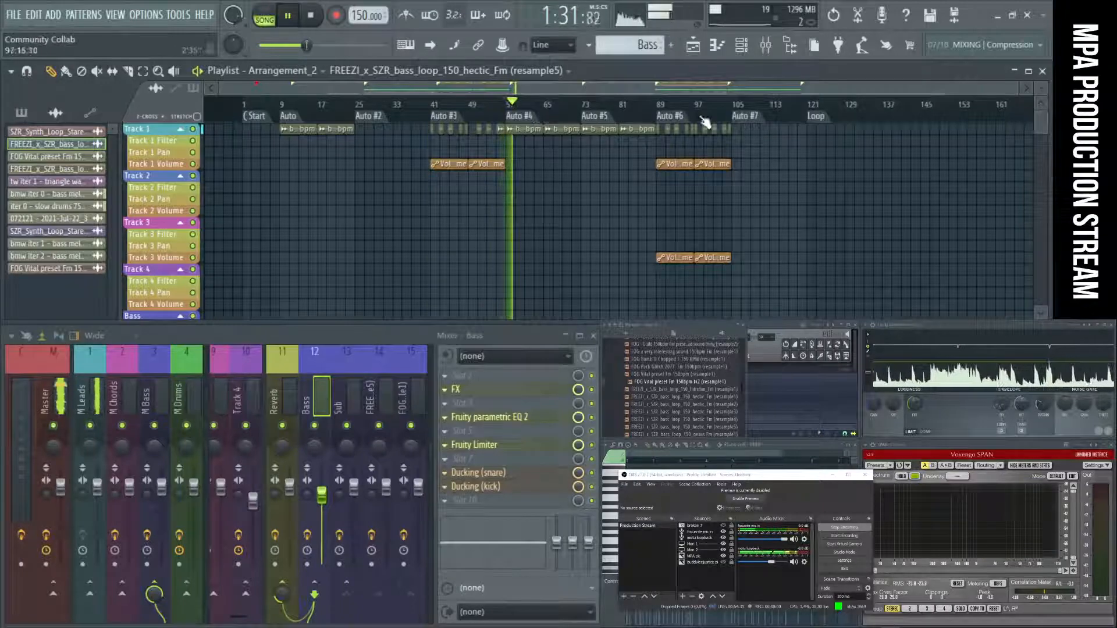
pyautogui.click(301, 119)
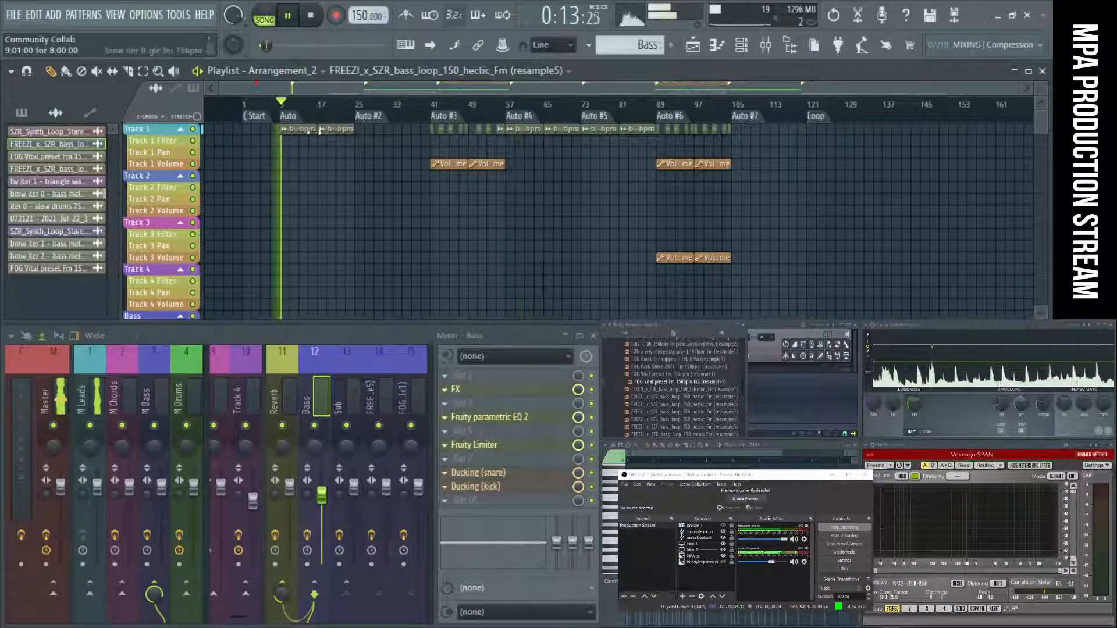
pyautogui.click(745, 116)
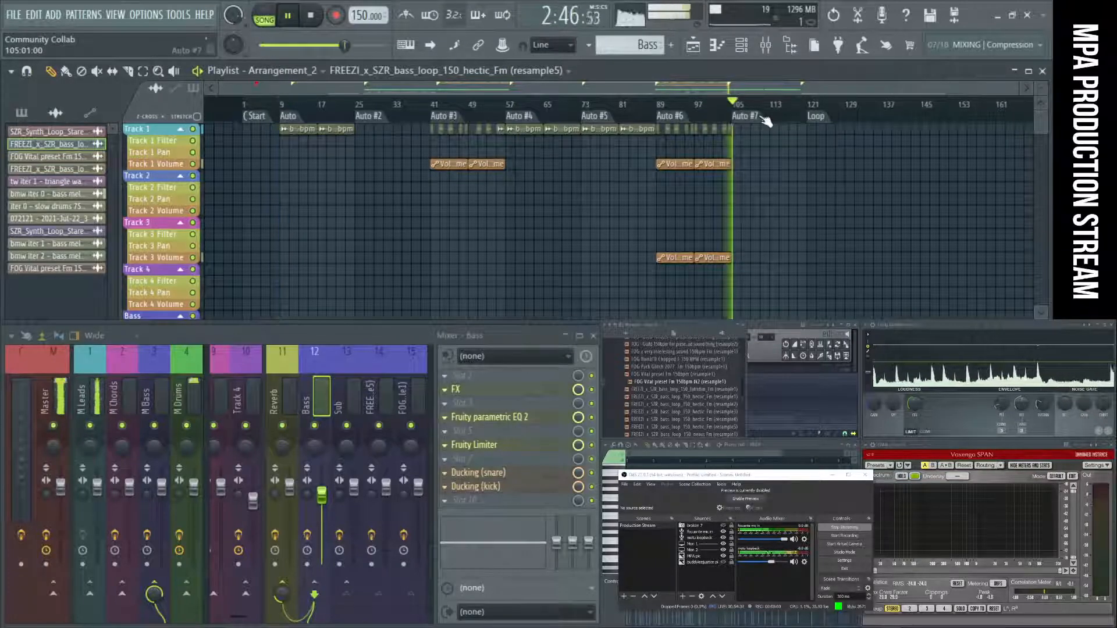
pyautogui.click(311, 16)
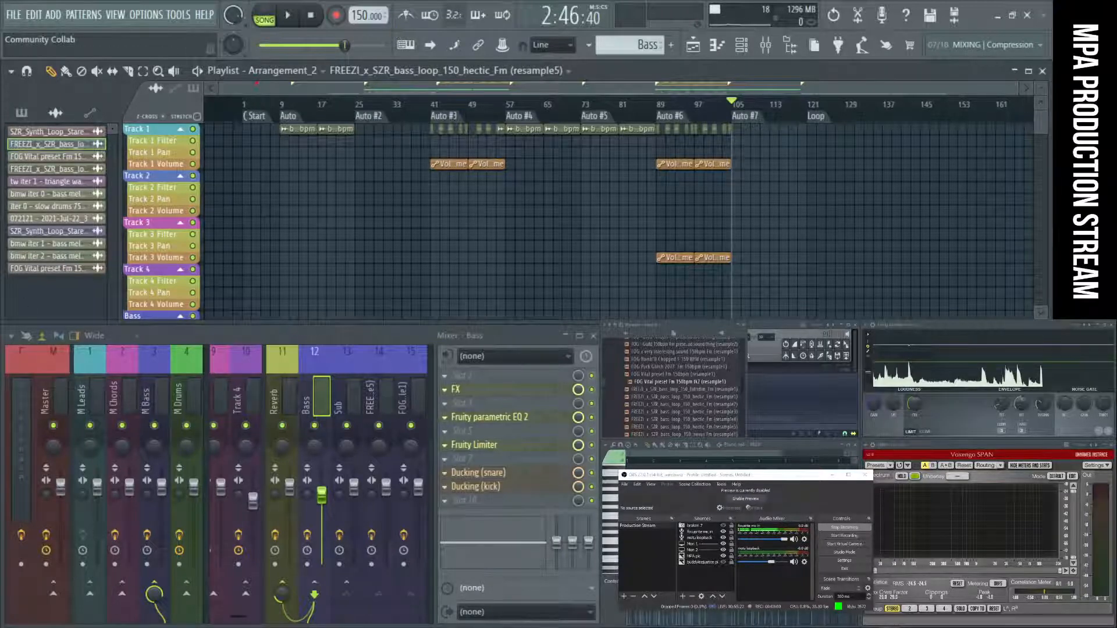
# Switch to the Chrome browser and search Google for "endlesssfm" in a new tab, checking the Twitter result.
pyautogui.hotkey('alt', 'Tab')
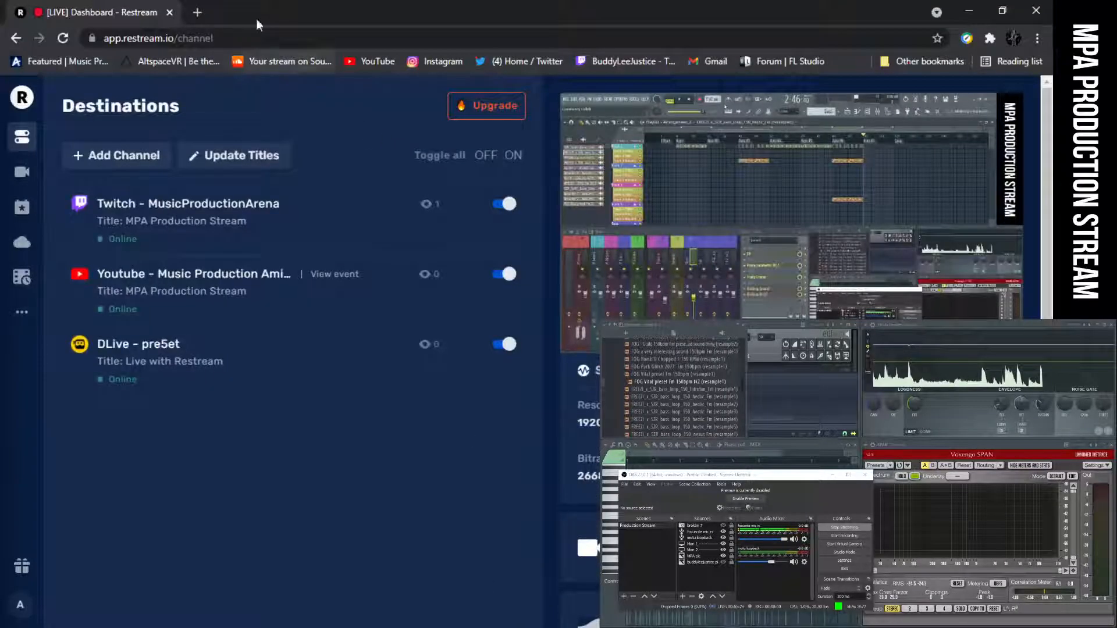
pyautogui.click(197, 12)
pyautogui.click(453, 298)
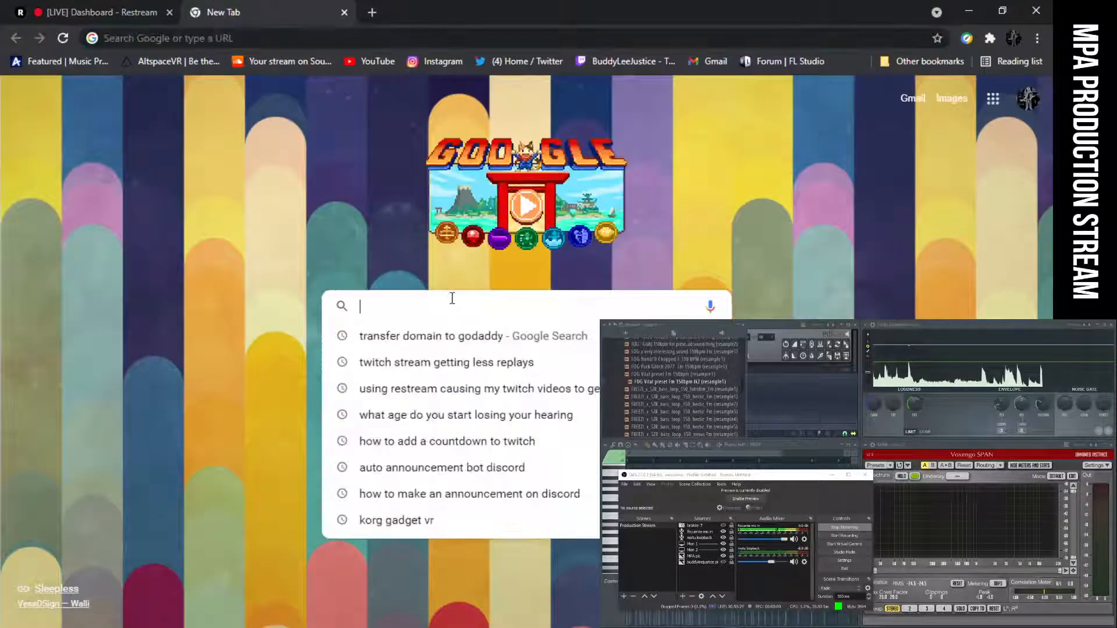
pyautogui.write('end')
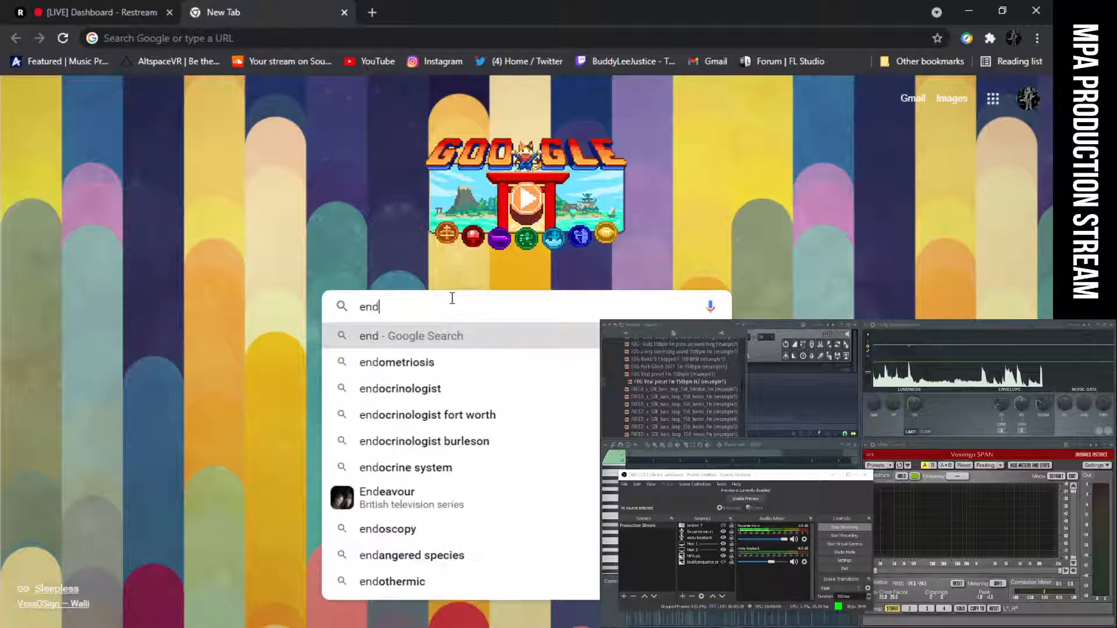
pyautogui.write('less')
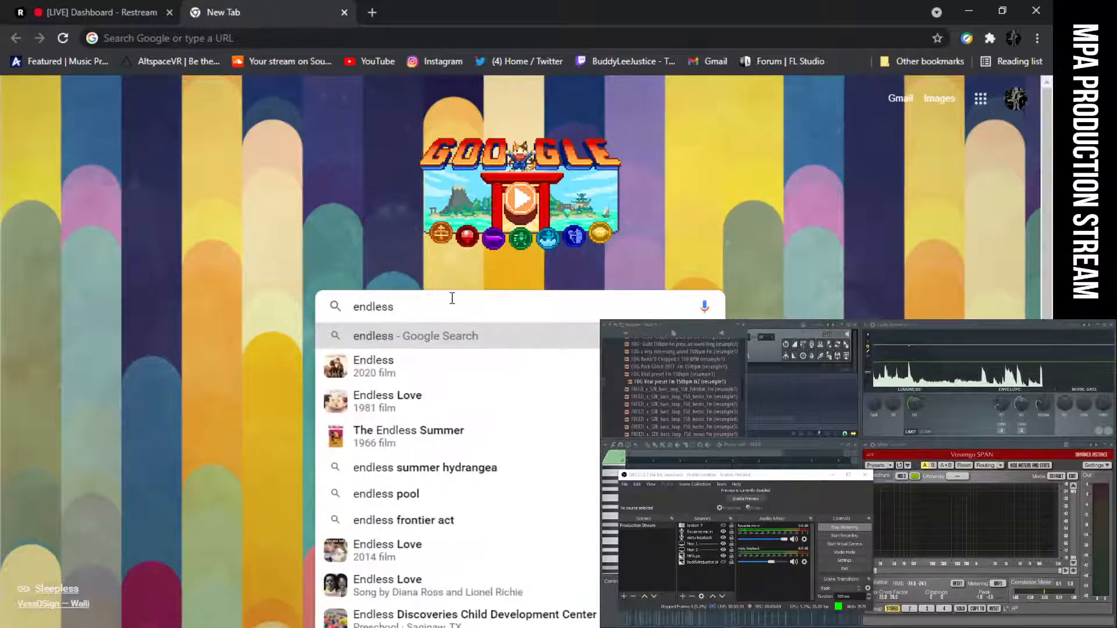
pyautogui.write('sfm')
pyautogui.press('Return')
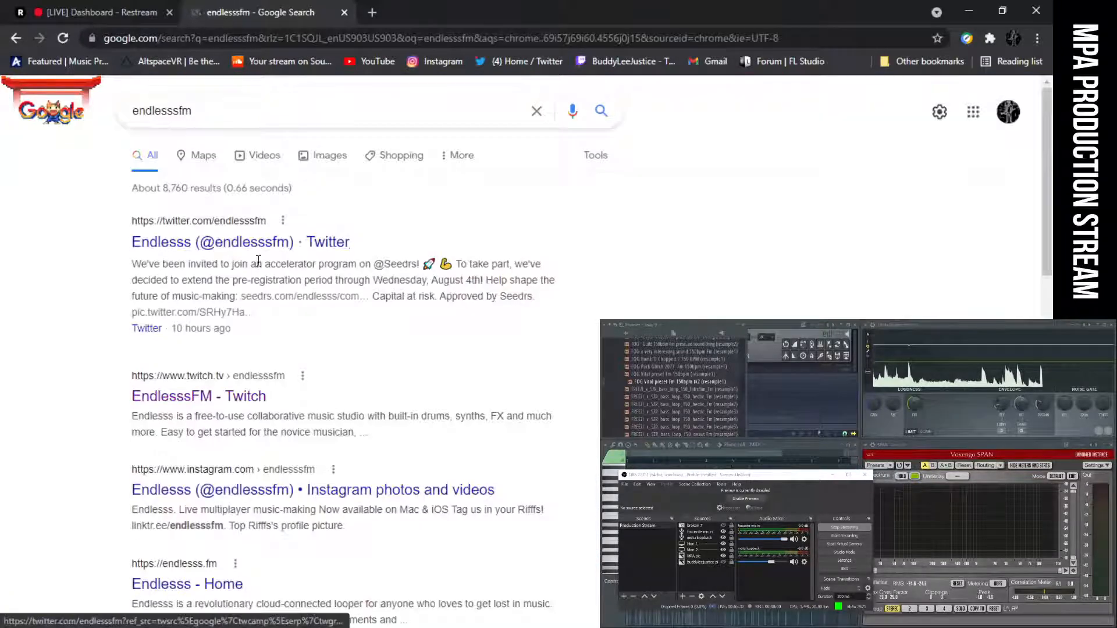
pyautogui.click(256, 244)
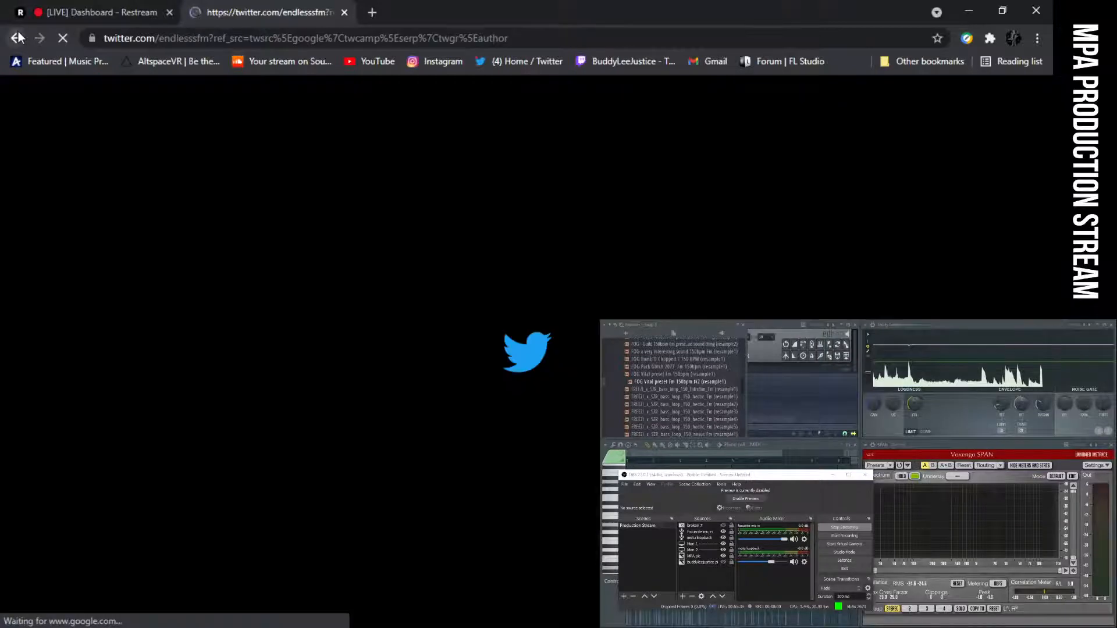
pyautogui.click(17, 37)
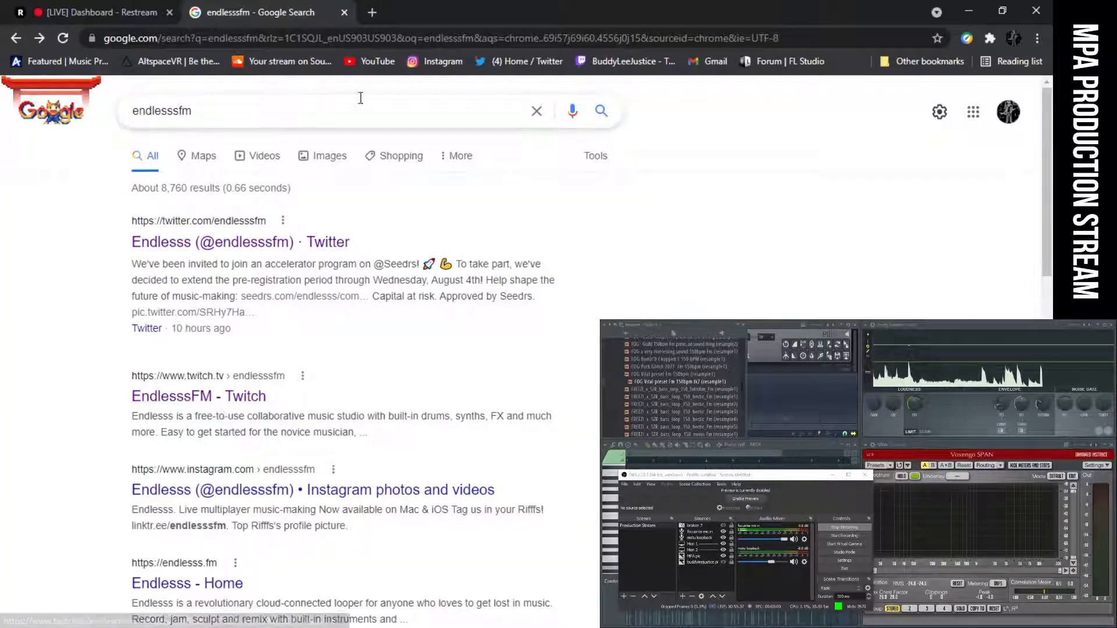
# Change the Google search to "endlesss.fm" and open the Endlesss home page.
pyautogui.click(185, 112)
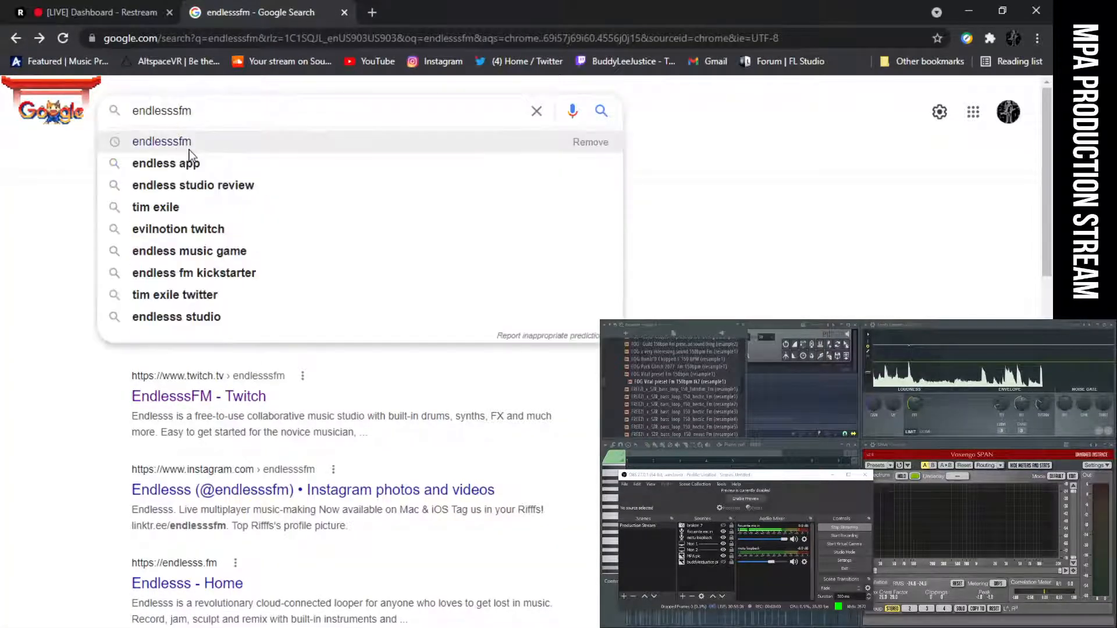
pyautogui.write('.')
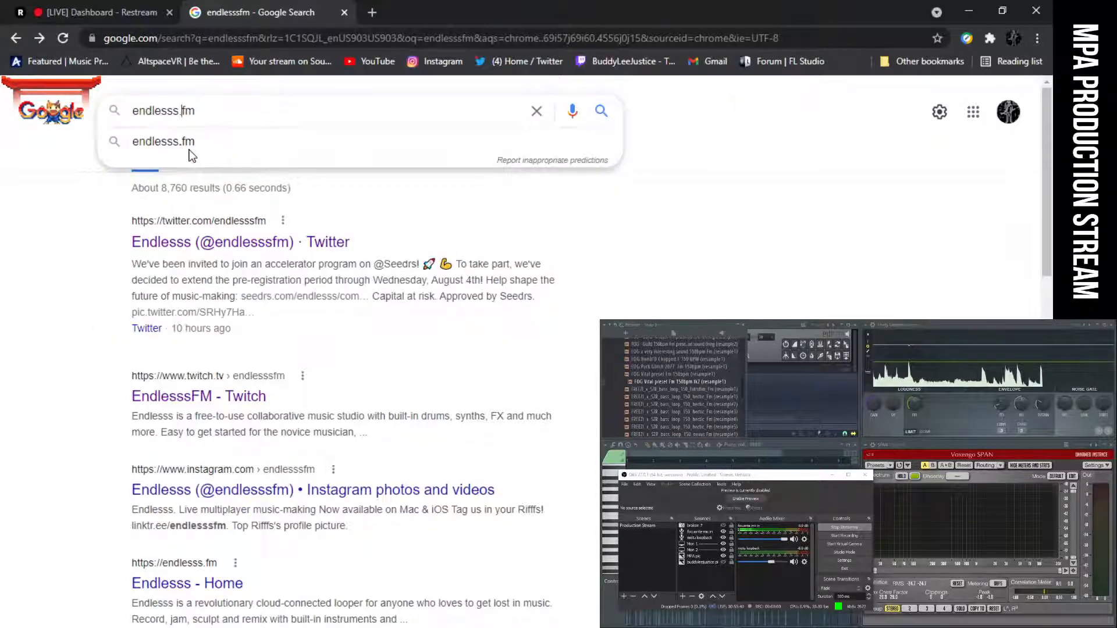
pyautogui.click(190, 150)
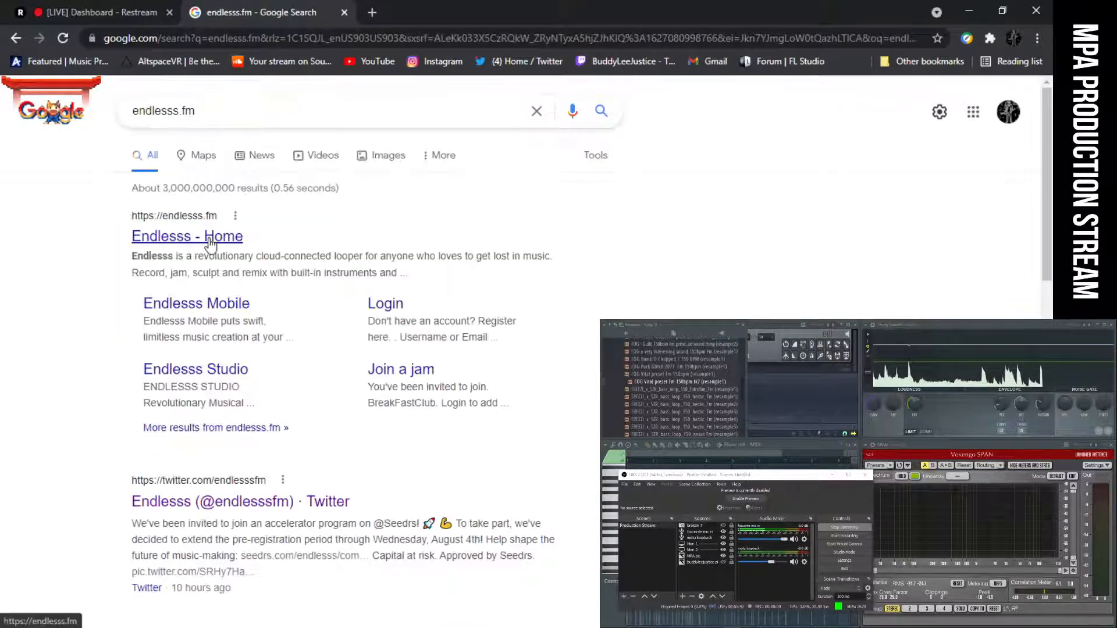
pyautogui.click(210, 239)
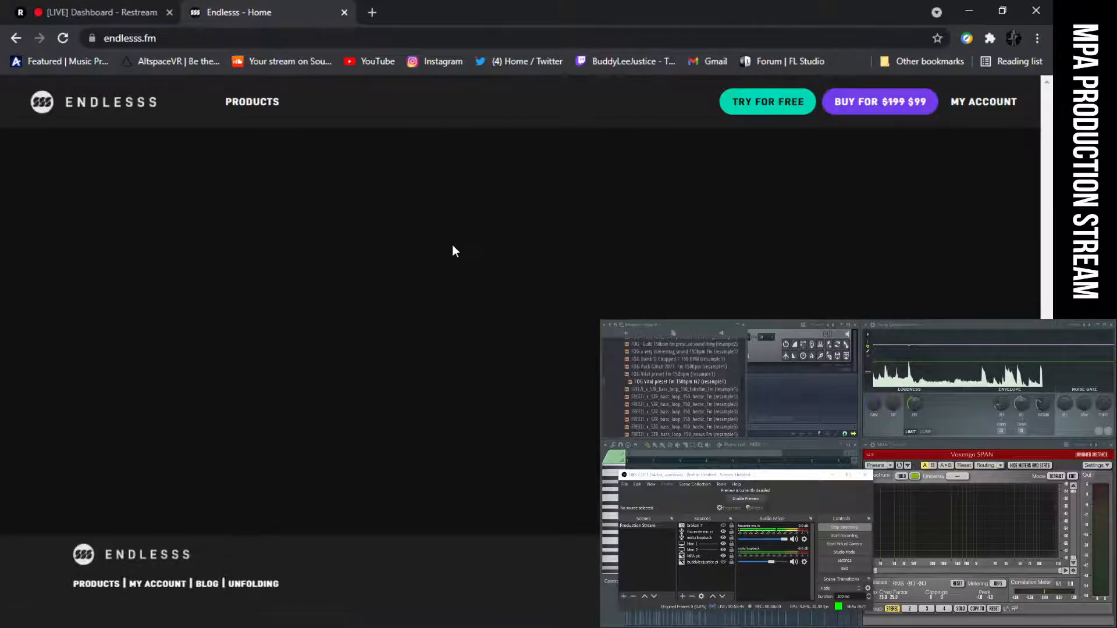
# Look through the Endlesss home page, from the Endlesss Studio introduction to the community section.
pyautogui.scroll(-3, 449, 270)
pyautogui.scroll(1, 449, 270)
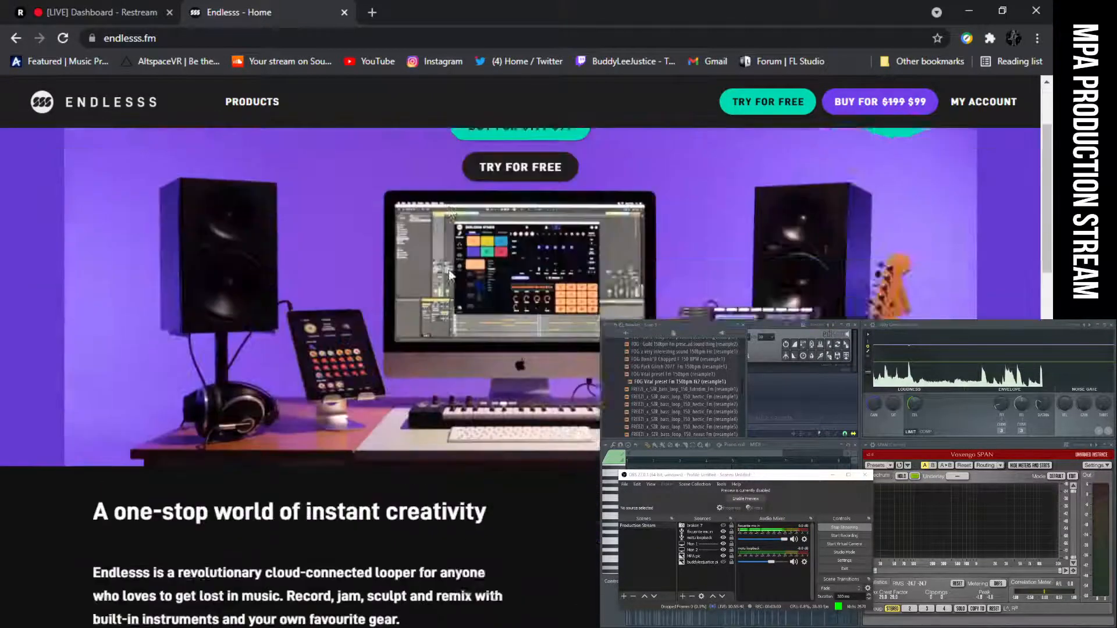
pyautogui.scroll(2, 449, 270)
pyautogui.scroll(-2, 449, 270)
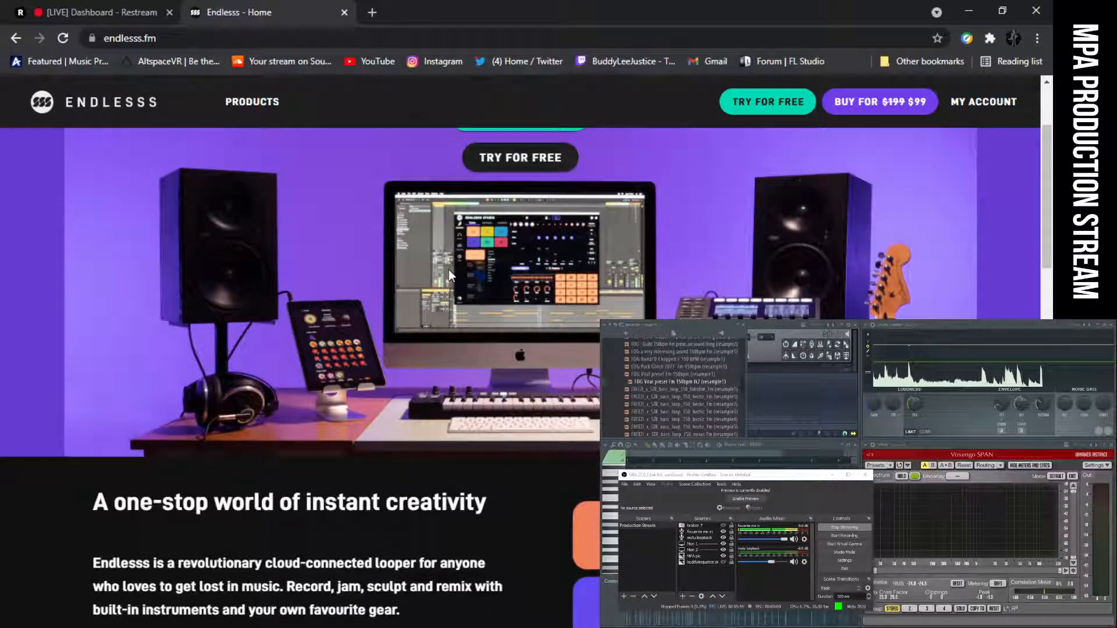
pyautogui.scroll(-3, 448, 270)
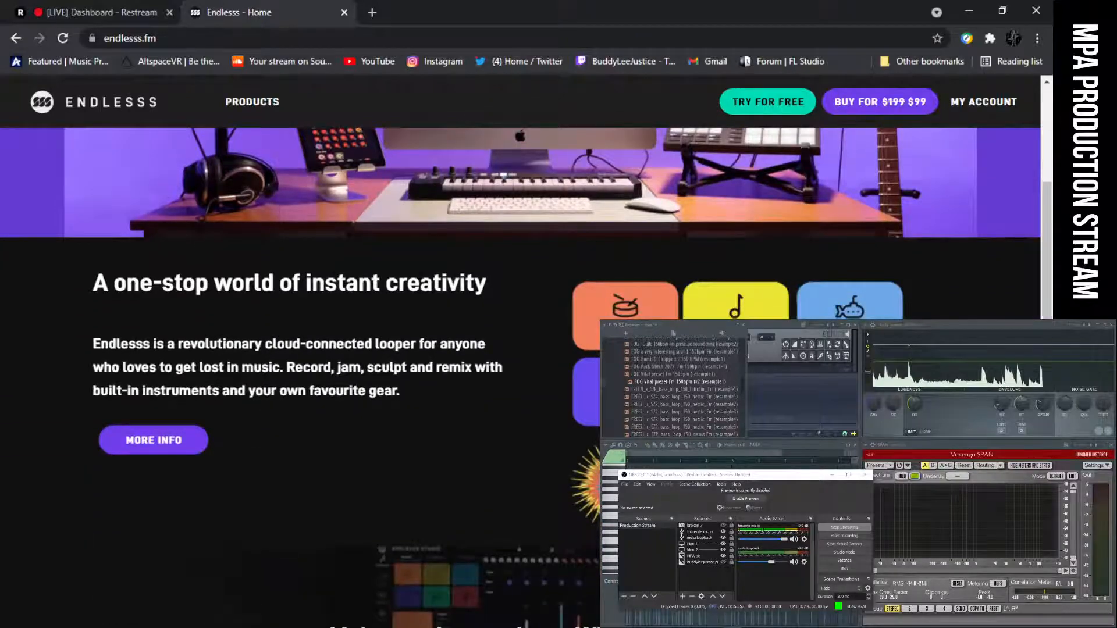
pyautogui.scroll(-6, 450, 275)
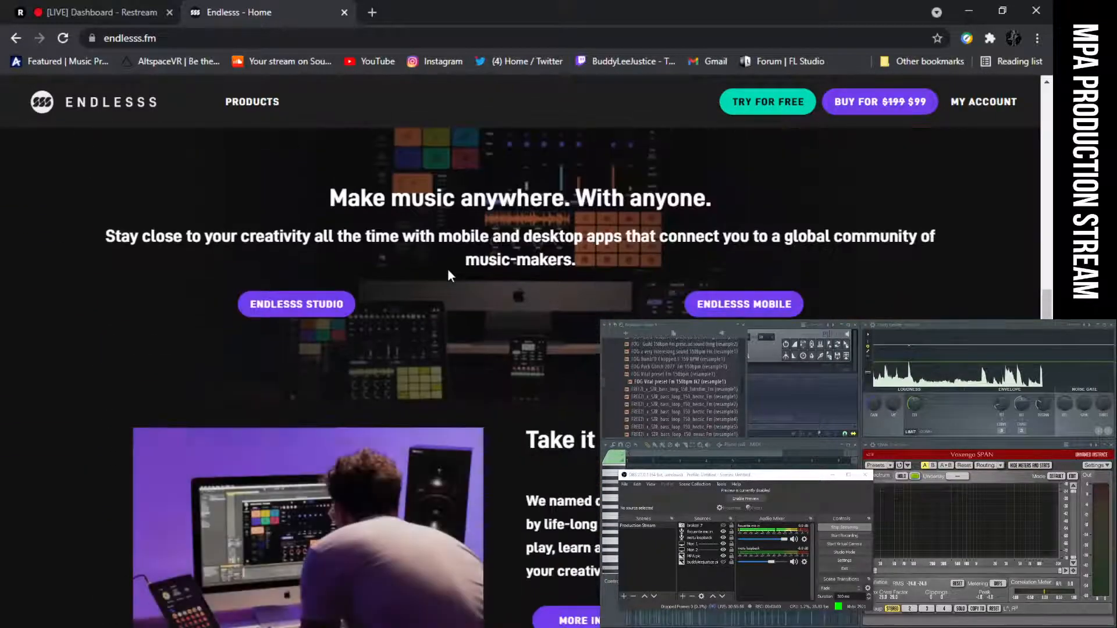
pyautogui.scroll(-2, 448, 270)
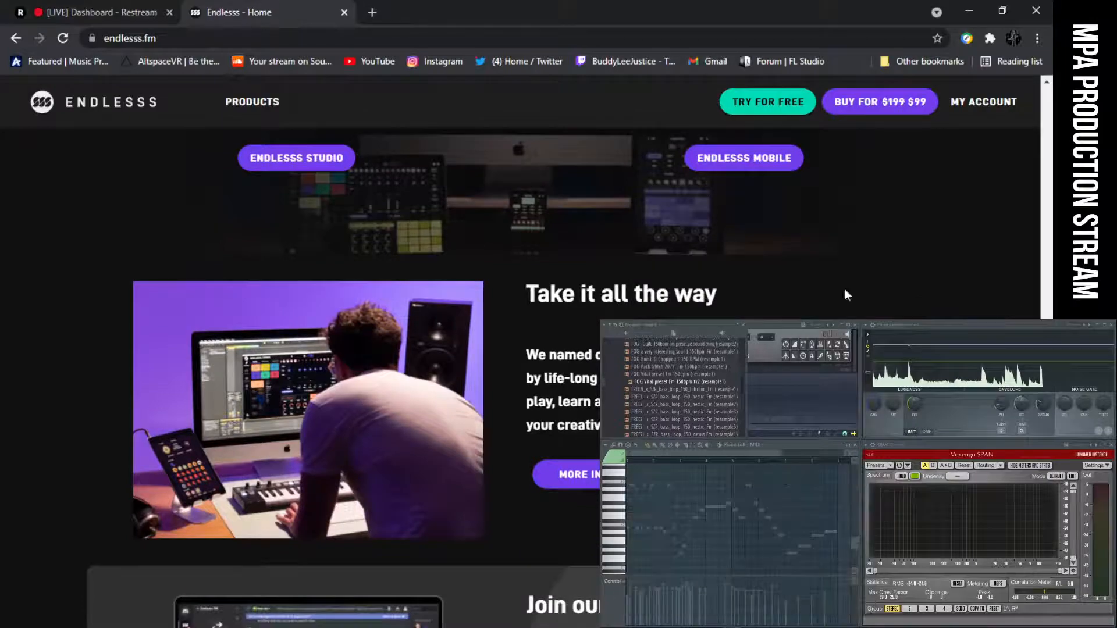
pyautogui.scroll(-6, 751, 291)
pyautogui.scroll(15, 755, 298)
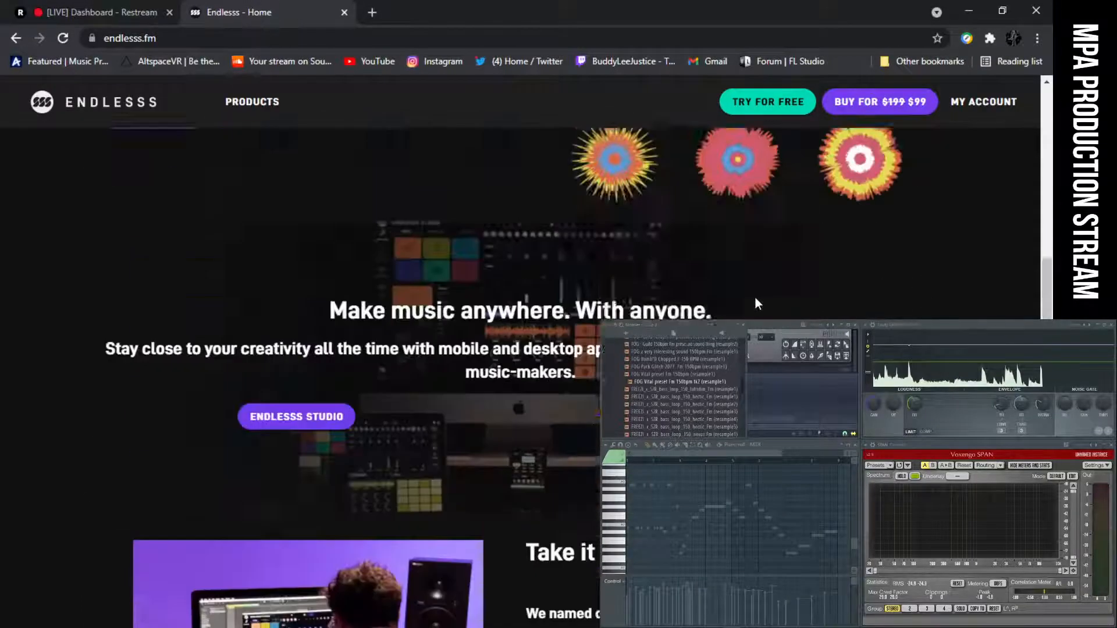
pyautogui.scroll(4, 755, 297)
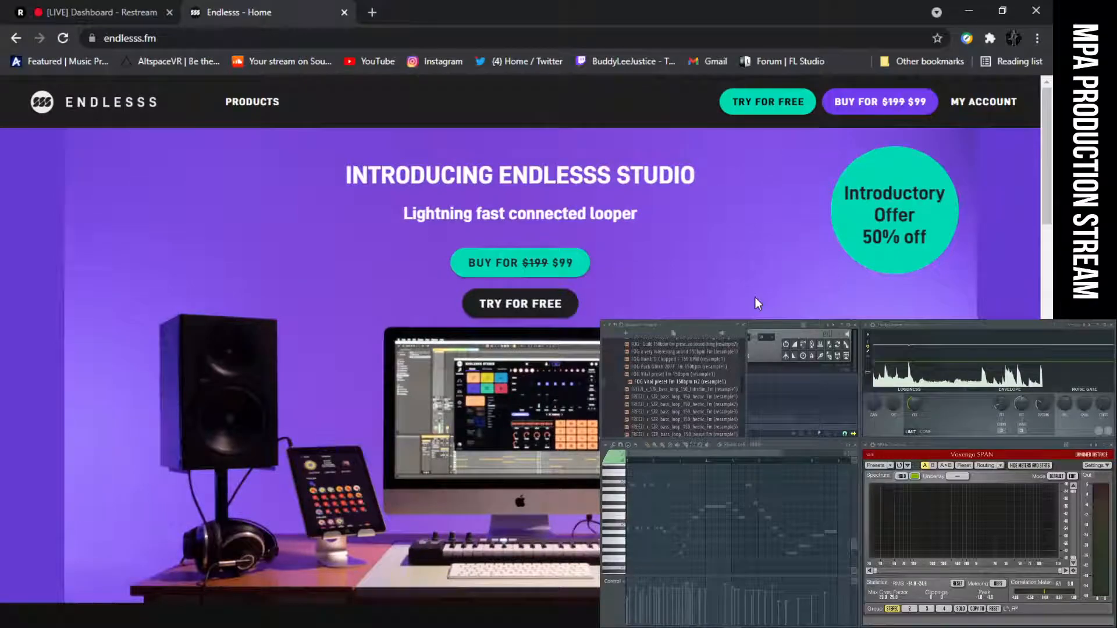
pyautogui.scroll(-11, 755, 297)
pyautogui.scroll(-4, 756, 303)
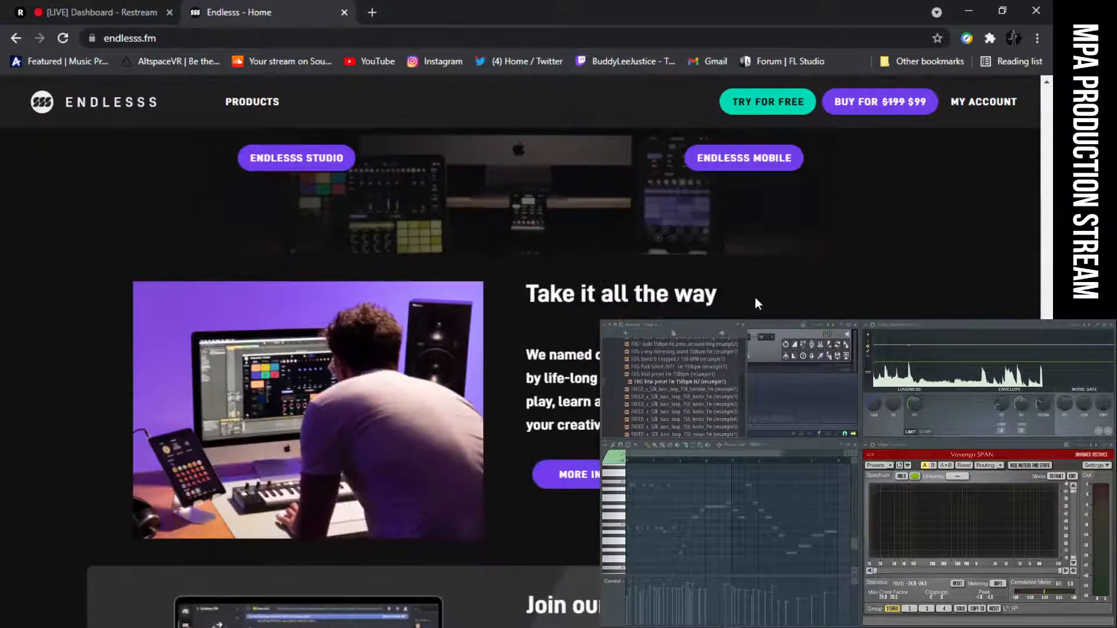
pyautogui.scroll(-4, 756, 300)
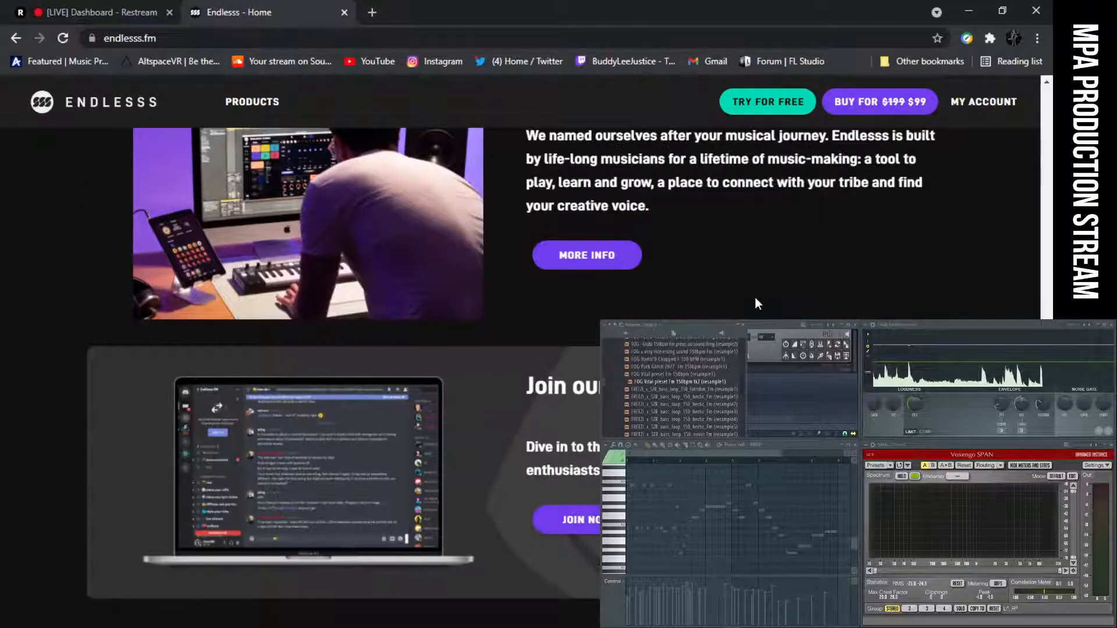
pyautogui.scroll(5, 210, 208)
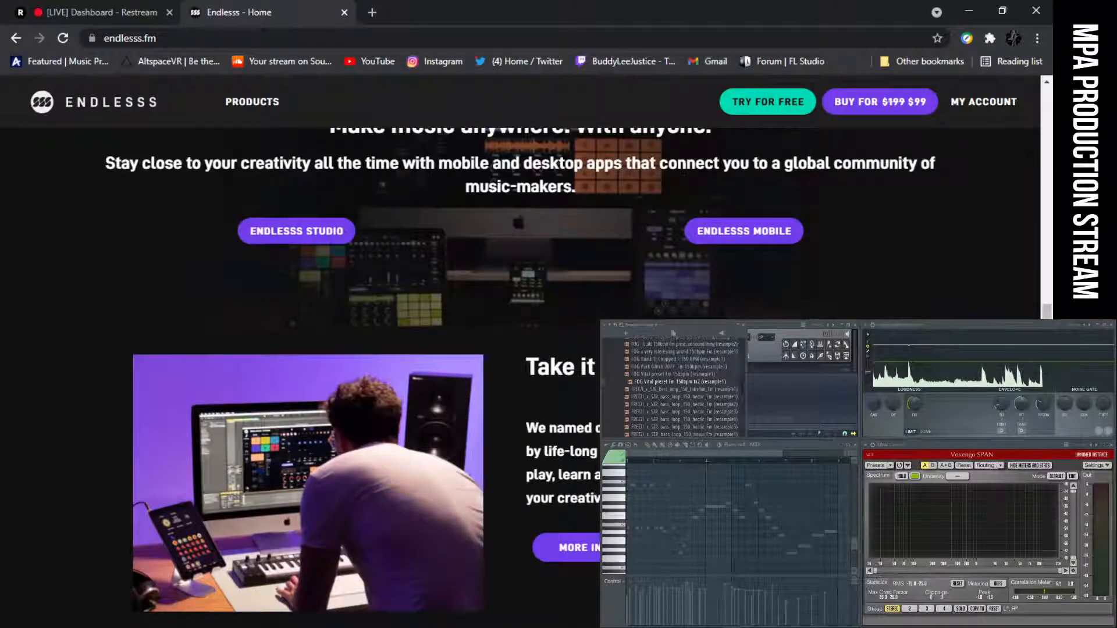
pyautogui.scroll(6, 524, 349)
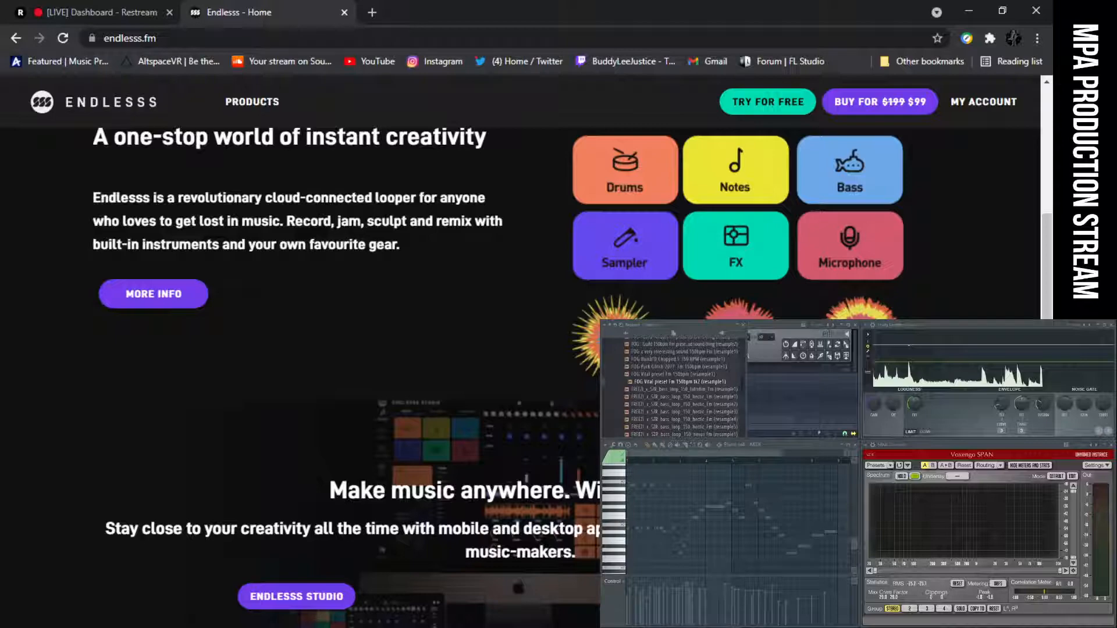
pyautogui.scroll(-6, 502, 376)
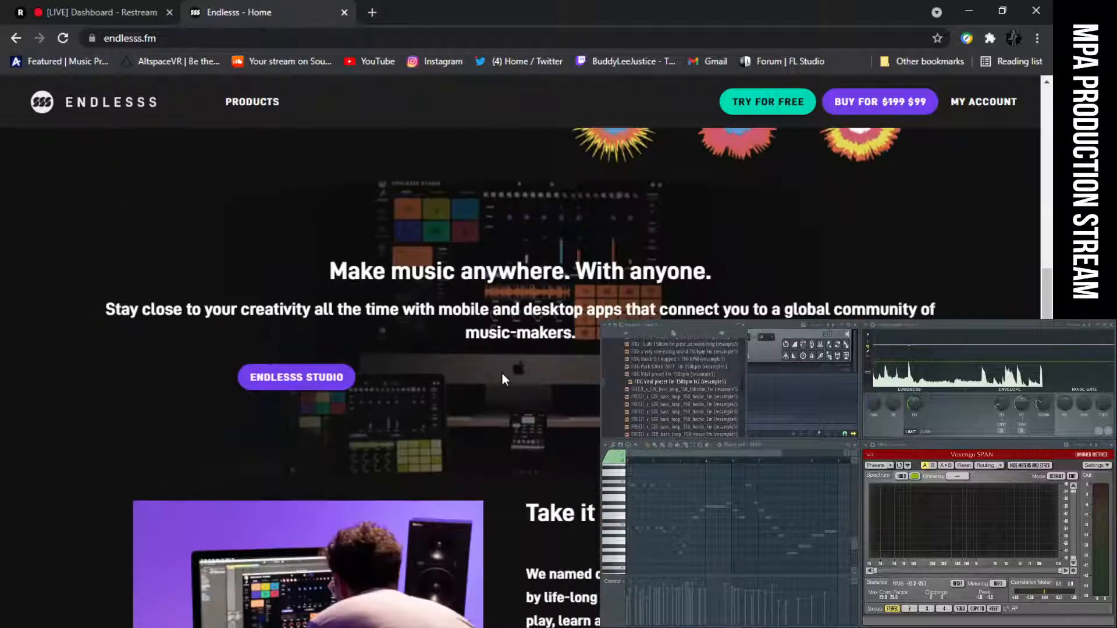
pyautogui.scroll(3, 501, 376)
pyautogui.scroll(5, 501, 377)
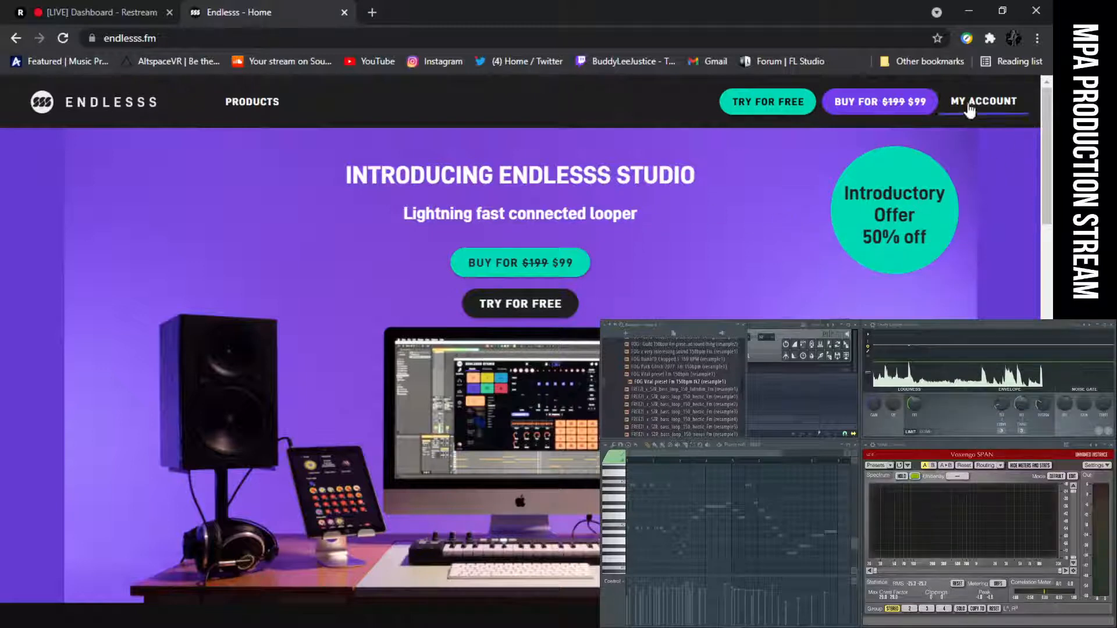
# Close the Endlesss page and return from the browser to the FL Studio project.
pyautogui.click(344, 12)
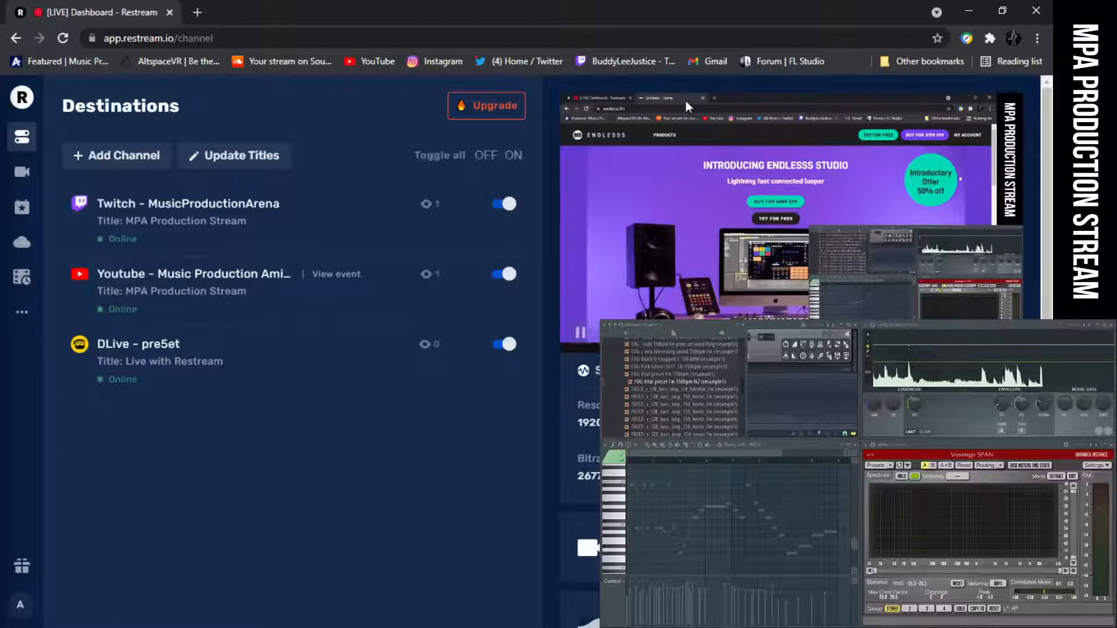
pyautogui.click(170, 12)
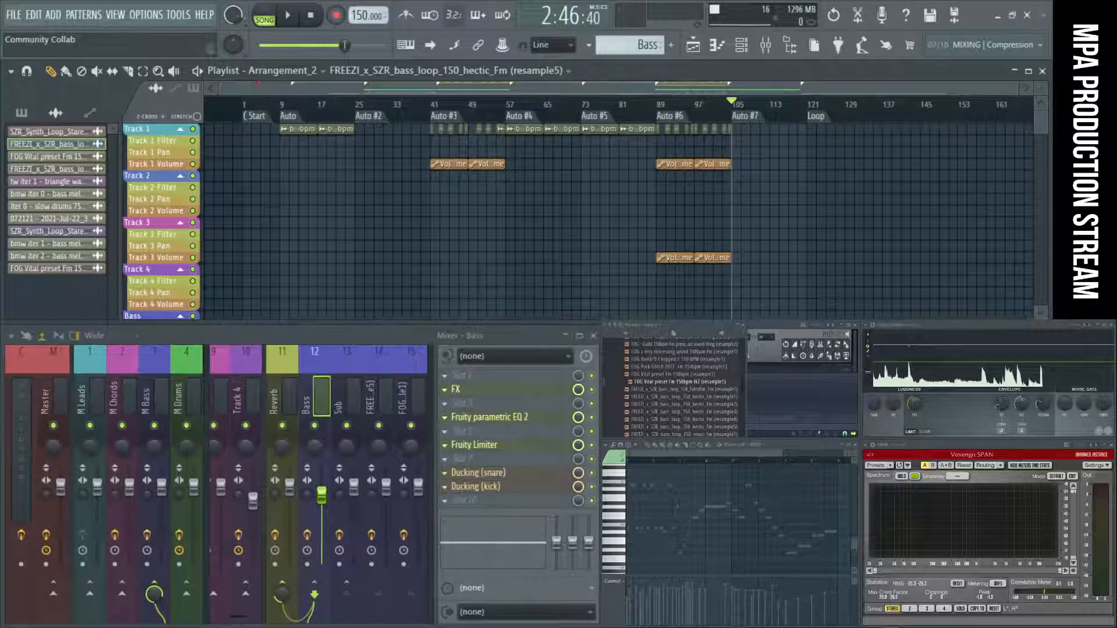
pyautogui.scroll(4, 598, 170)
pyautogui.hotkey('alt', 'Tab')
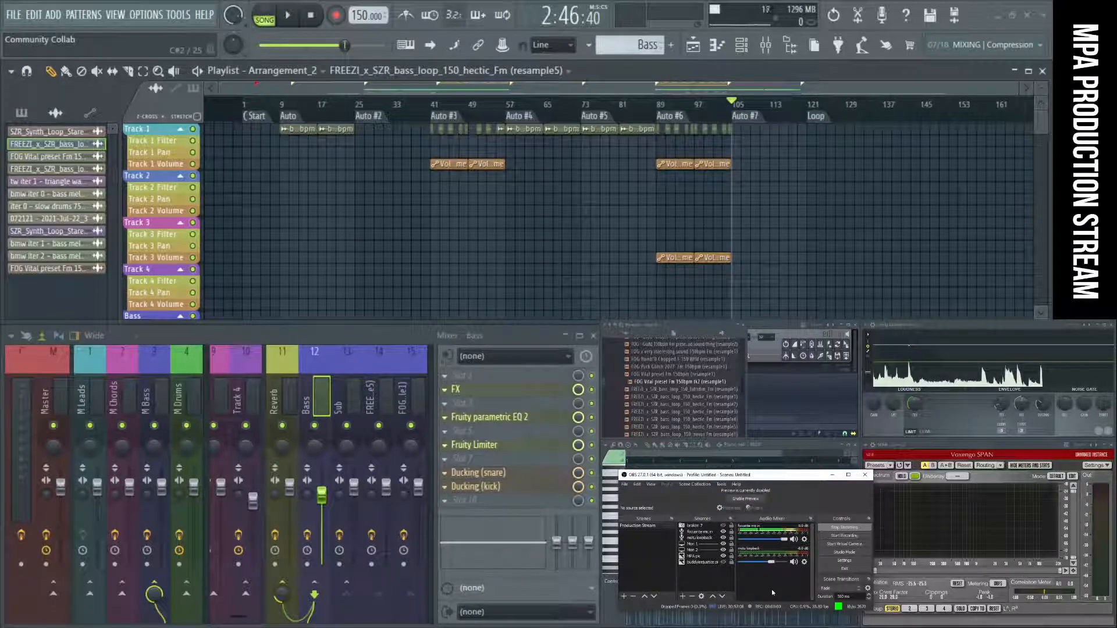
# Move the stream's Chat window over the mixer to read the viewers' latest messages.
pyautogui.moveTo(600, 372); pyautogui.dragTo(270, 336)
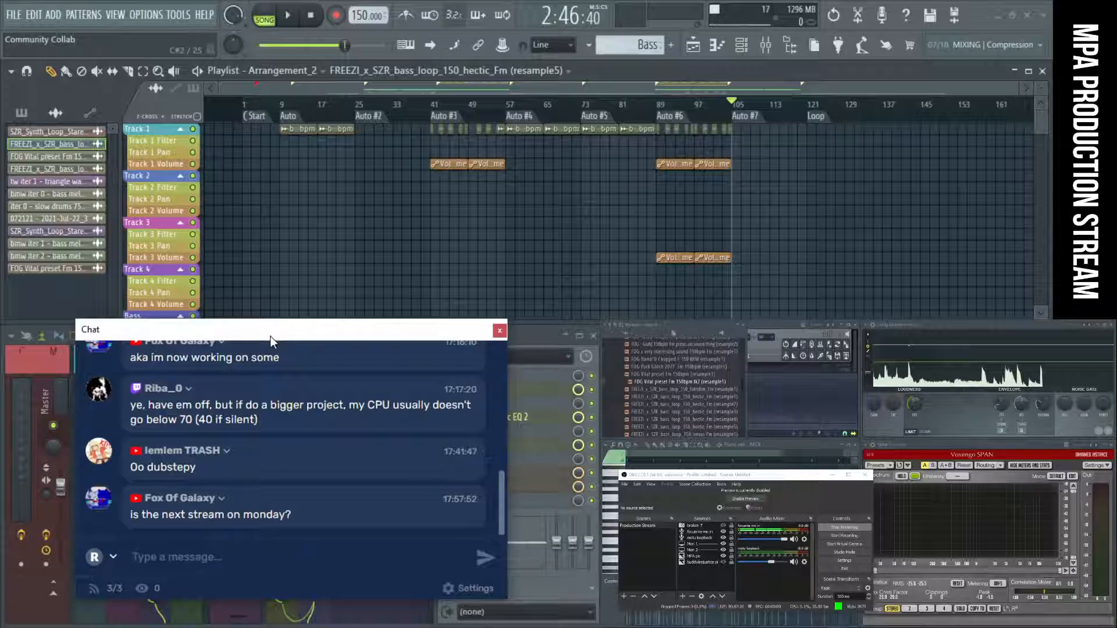
pyautogui.moveTo(270, 337); pyautogui.dragTo(826, 372)
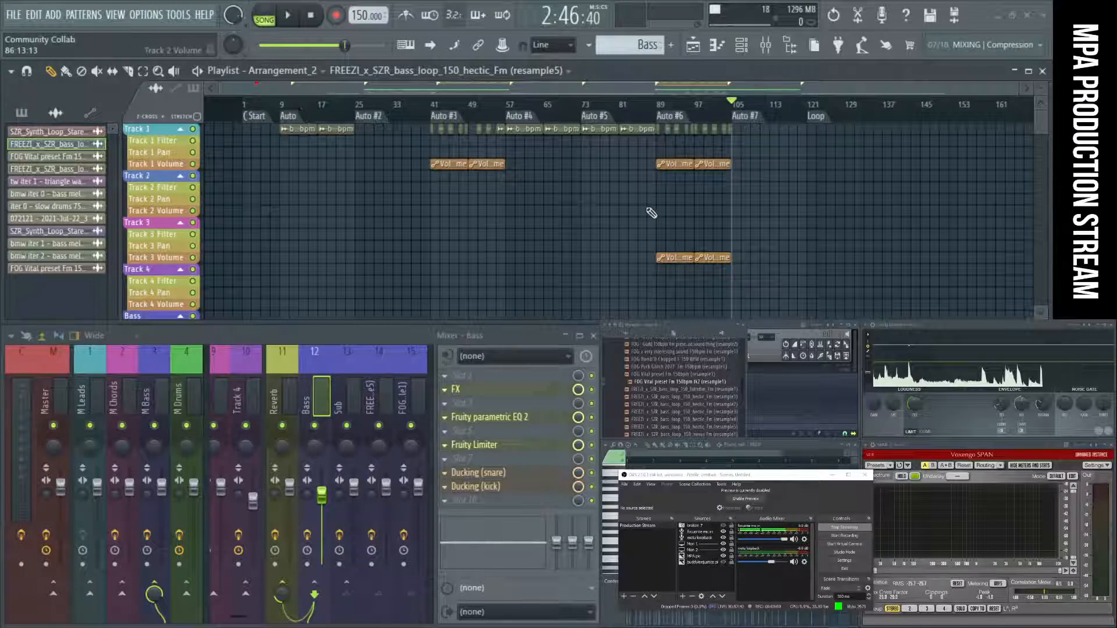
pyautogui.moveTo(722, 340); pyautogui.dragTo(308, 319)
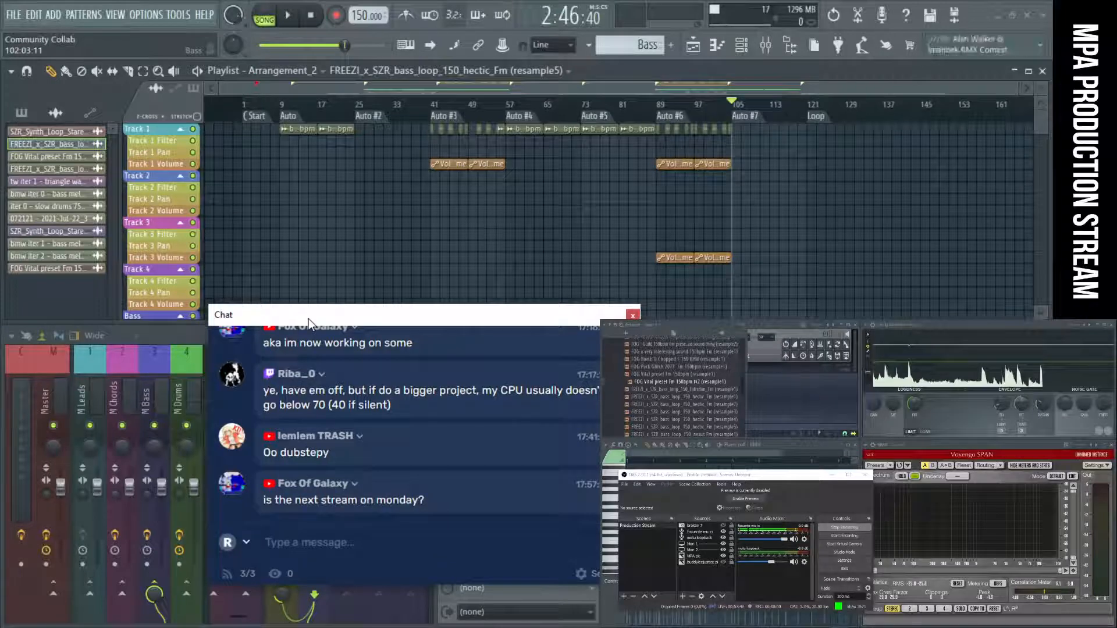
# Switch to the MPA Discord server, look through its welcome channel and channel list, and close the Discord window.
pyautogui.click(715, 627)
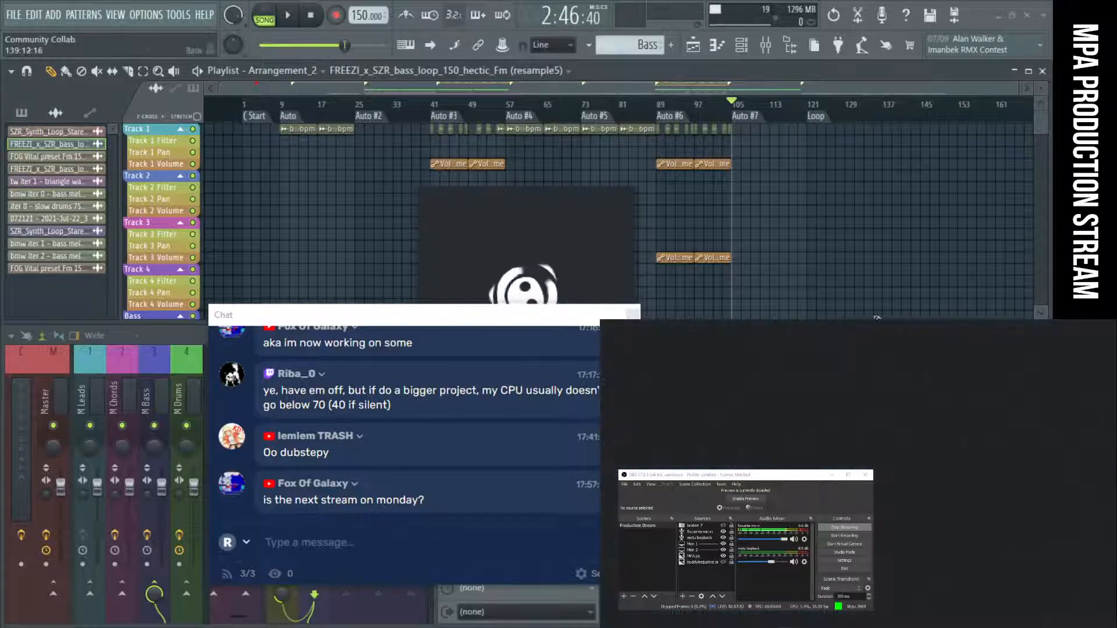
pyautogui.moveTo(766, 479); pyautogui.dragTo(759, 547)
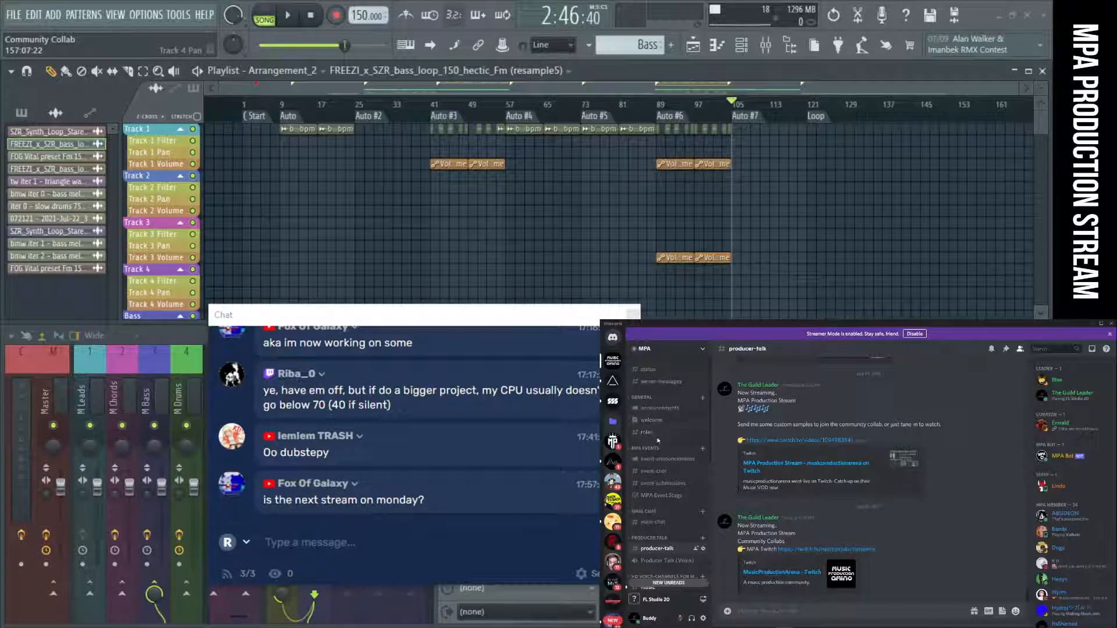
pyautogui.click(654, 422)
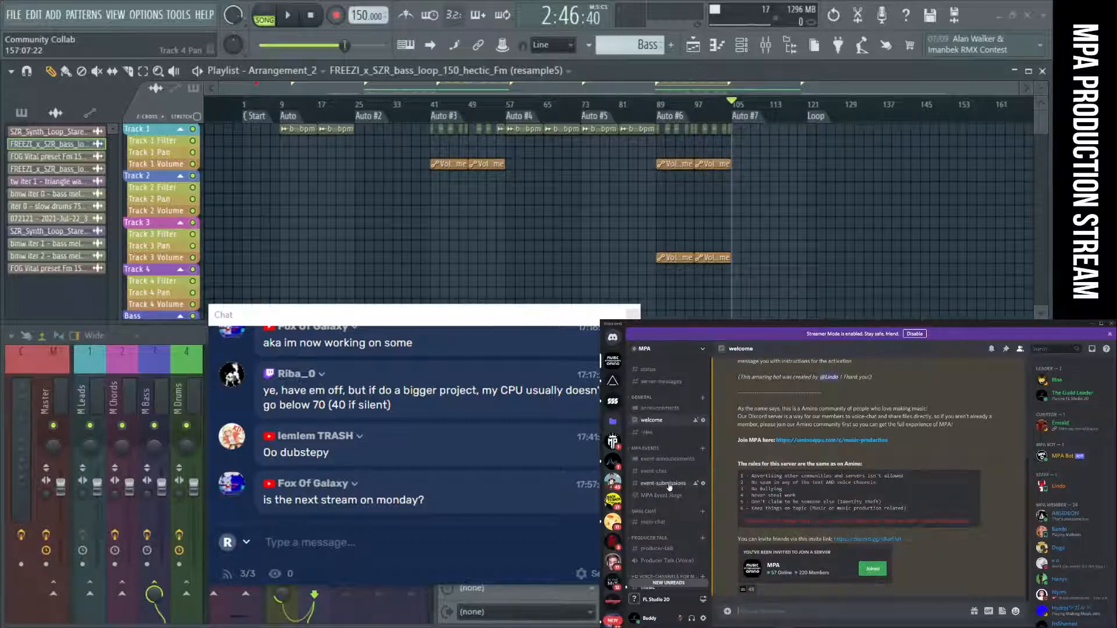
pyautogui.scroll(-1, 669, 481)
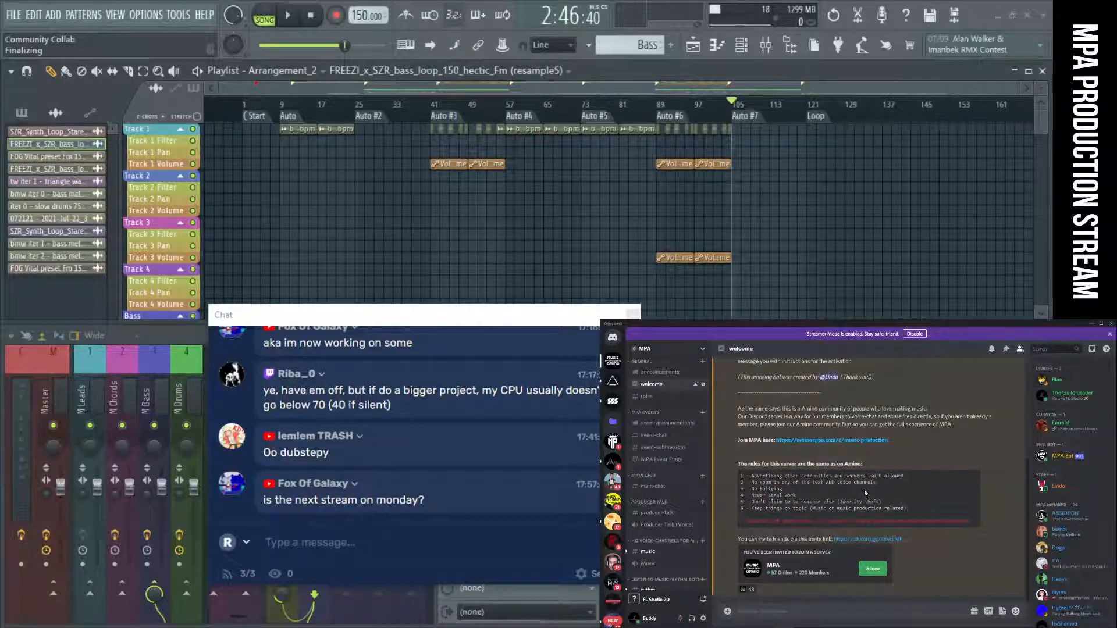
pyautogui.scroll(-3, 658, 493)
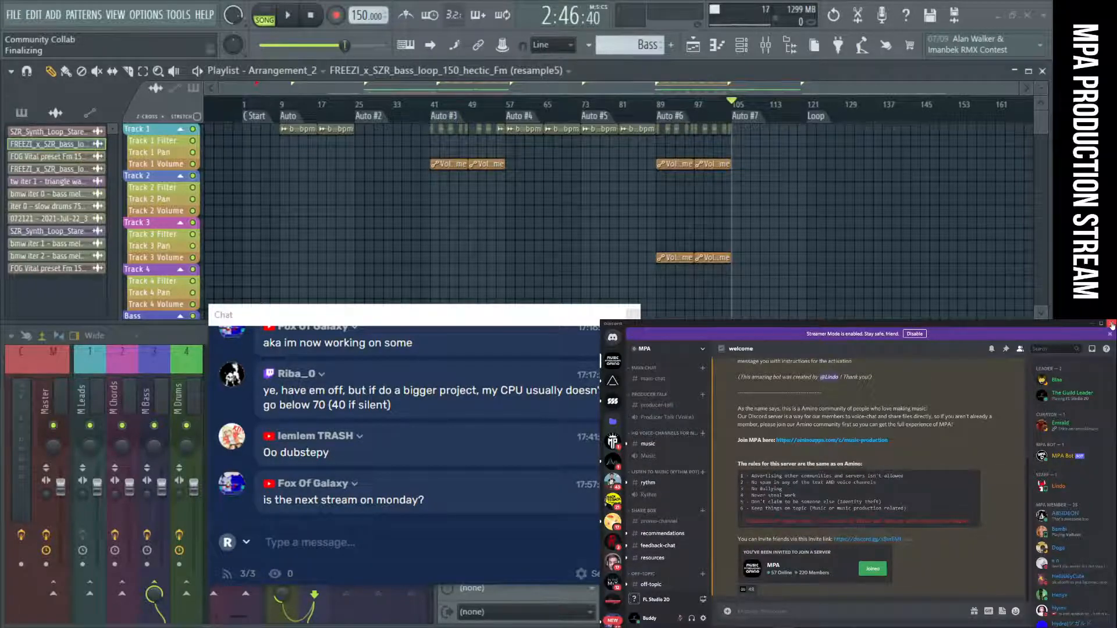
pyautogui.click(1112, 326)
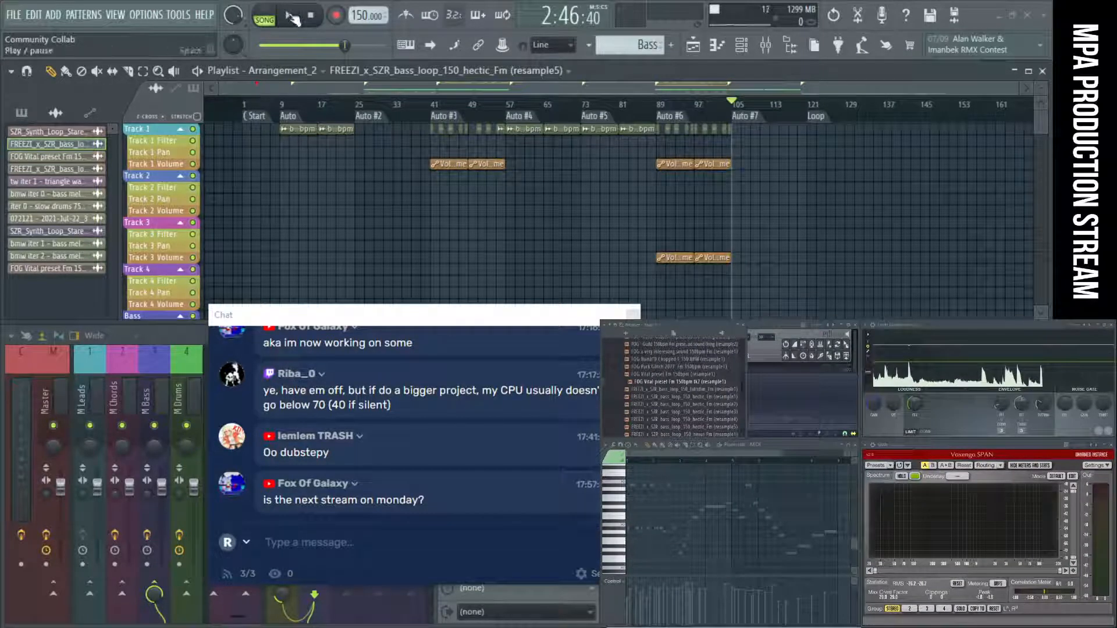
# Step through the arrangement's section markers and start playback from Auto #3.
pyautogui.click(296, 116)
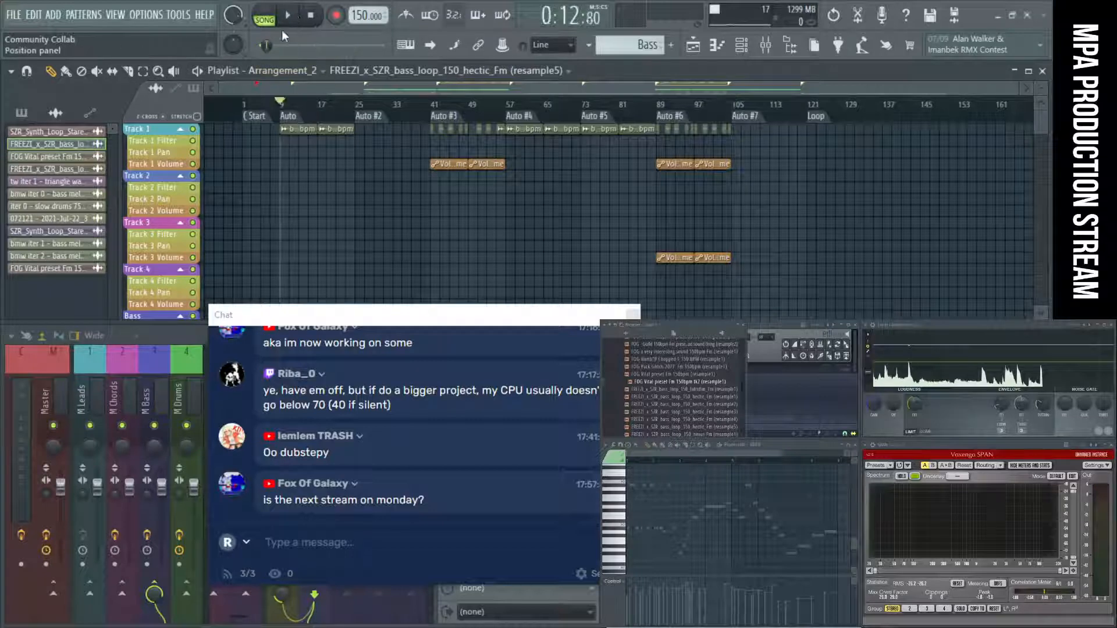
pyautogui.click(378, 116)
pyautogui.click(519, 119)
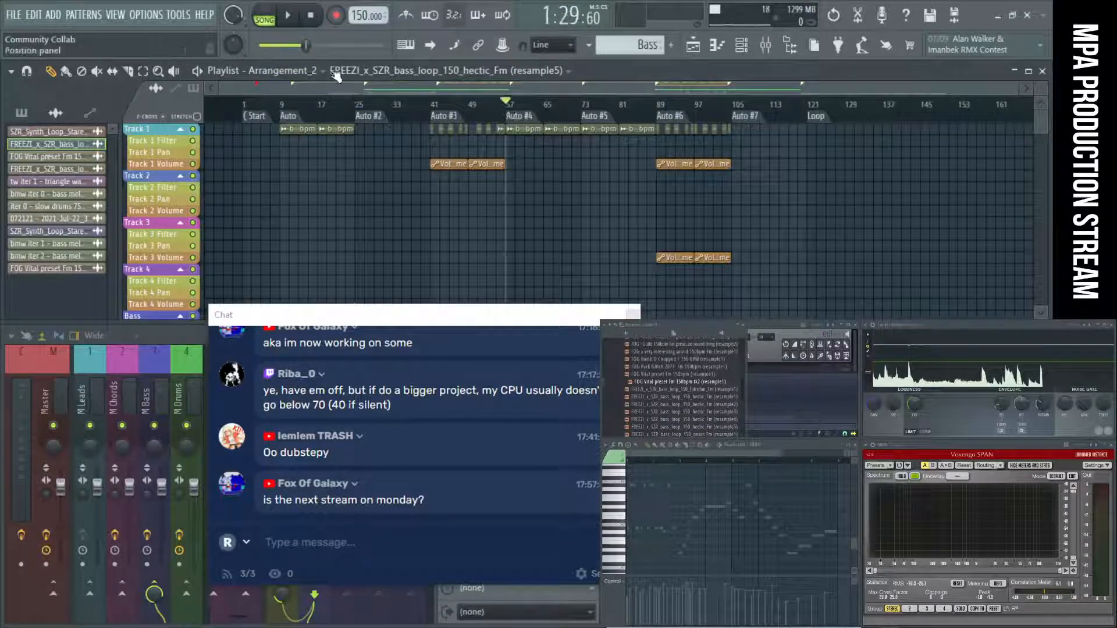
pyautogui.click(450, 122)
pyautogui.click(287, 17)
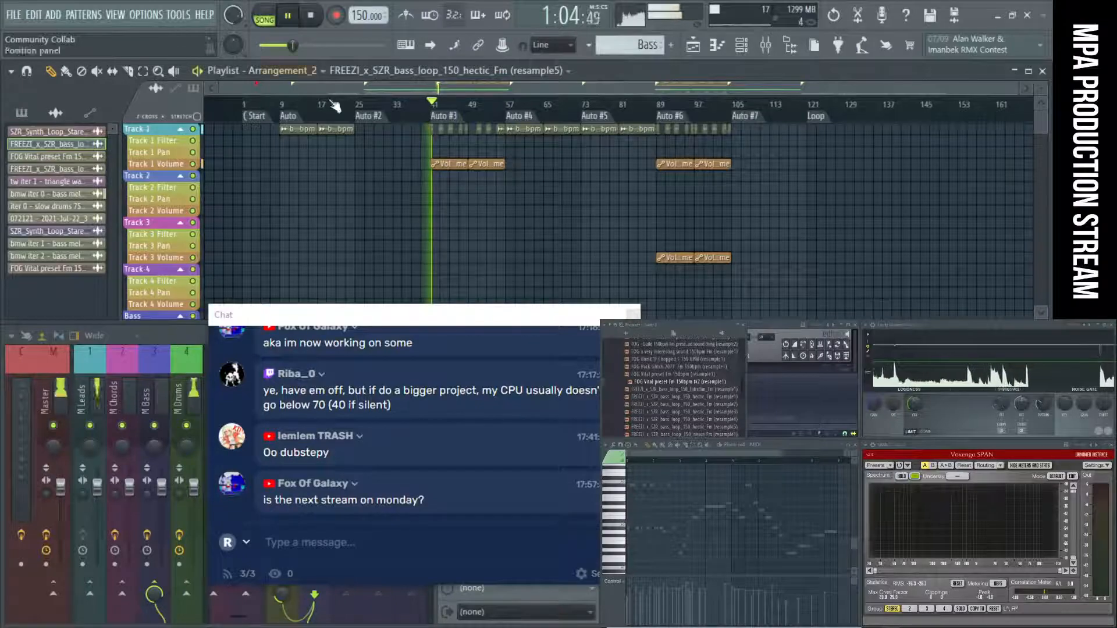
# Move the Chat window off the mixer and bring up the OBS window over the piano roll area.
pyautogui.moveTo(484, 324); pyautogui.dragTo(781, 304)
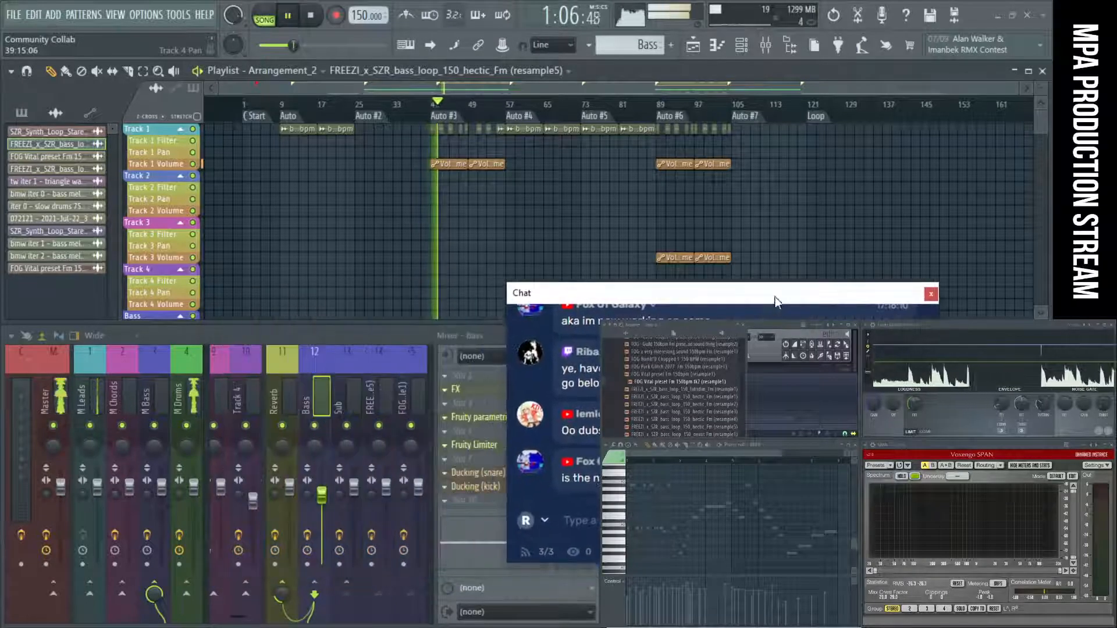
pyautogui.scroll(-10, 572, 194)
pyautogui.scroll(-1, 572, 194)
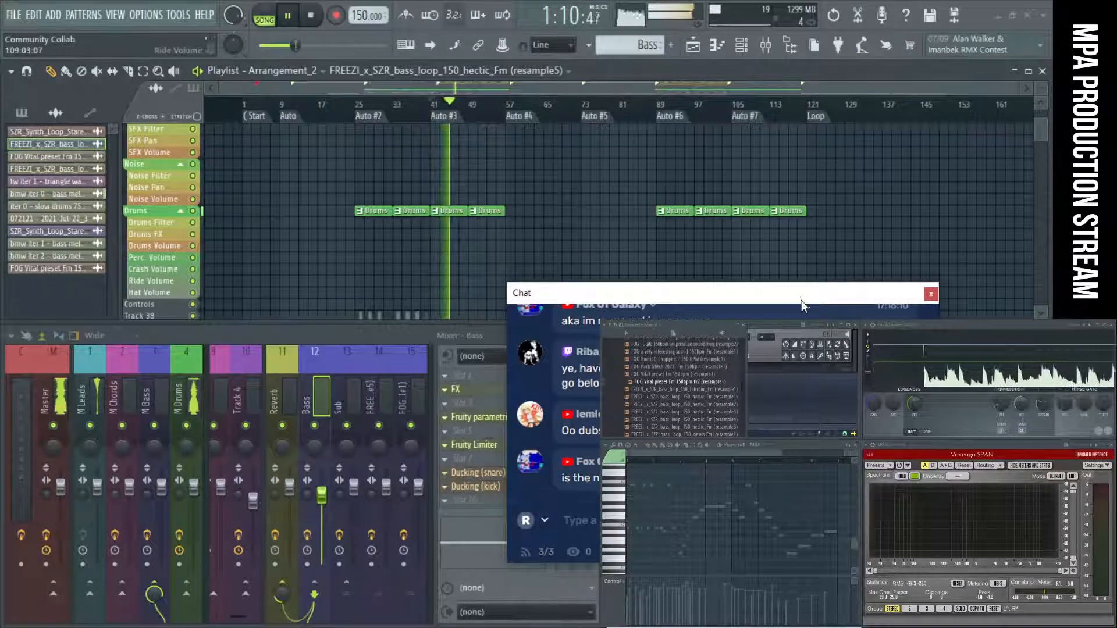
pyautogui.moveTo(801, 300); pyautogui.dragTo(954, 367)
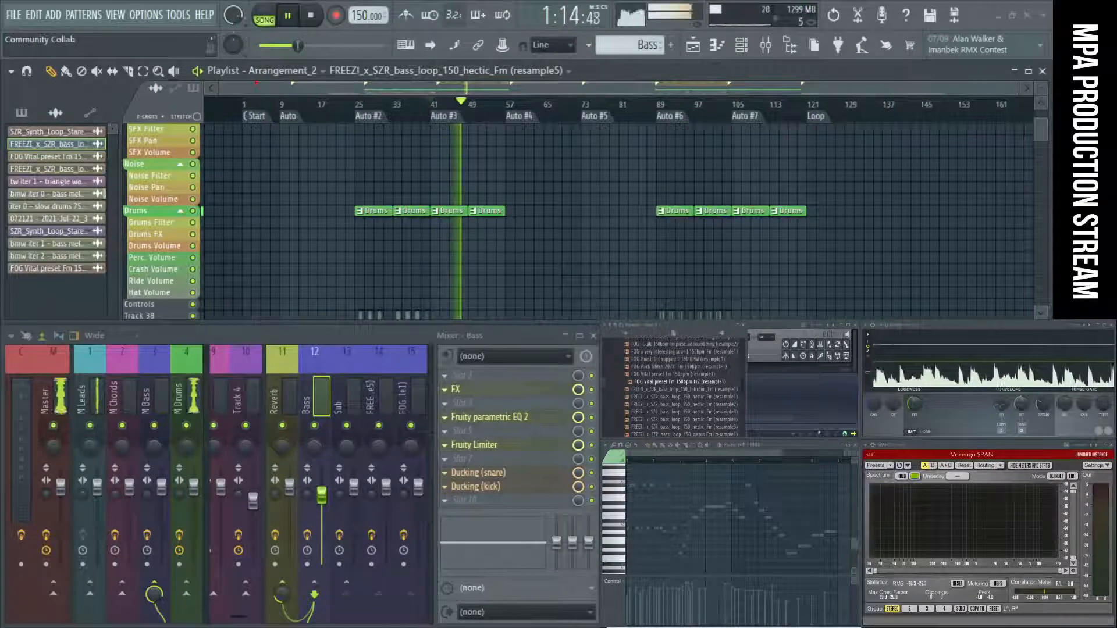
pyautogui.moveTo(756, 626); pyautogui.dragTo(774, 499)
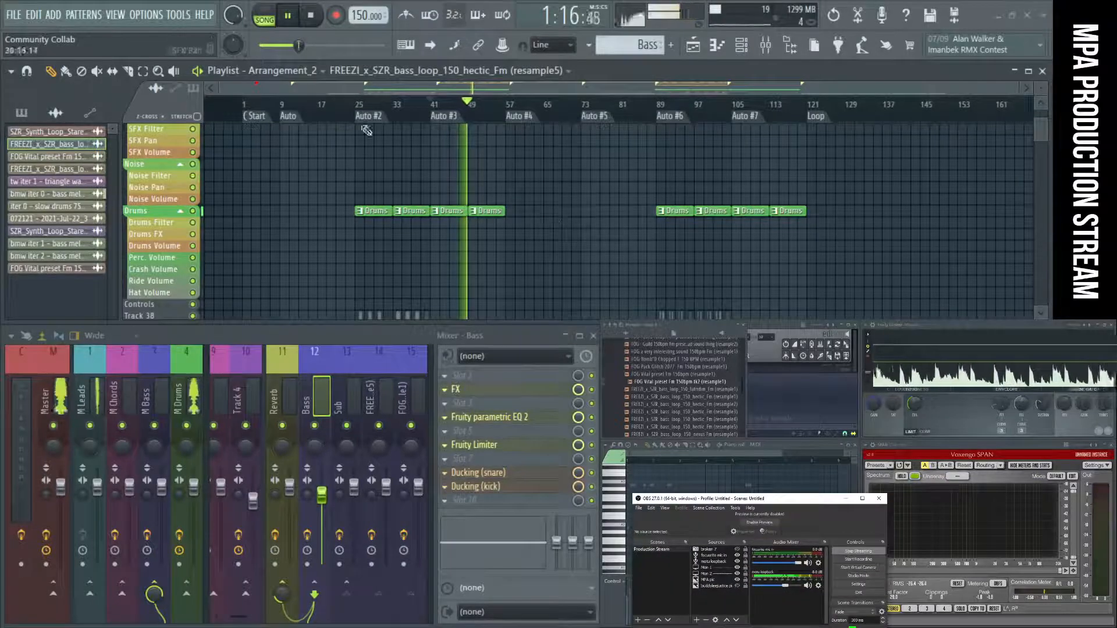
# Play the song from Auto #2 and examine the bass clips on Tracks 38 and 39 up close.
pyautogui.click(357, 108)
pyautogui.scroll(-3, 413, 184)
pyautogui.scroll(-10, 413, 184)
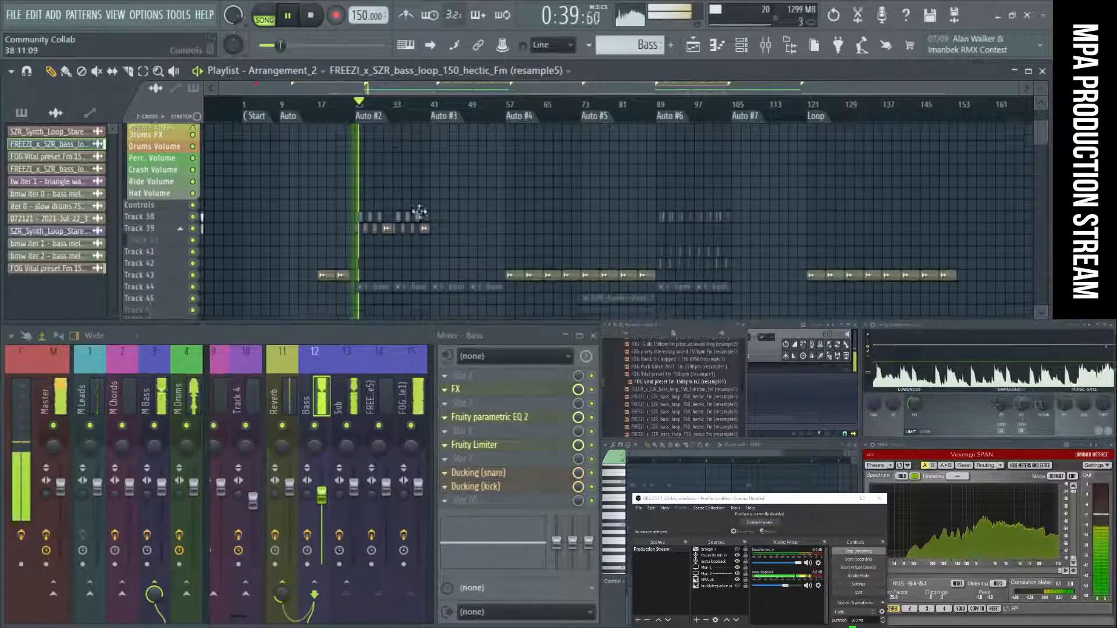
pyautogui.scroll(5, 362, 224)
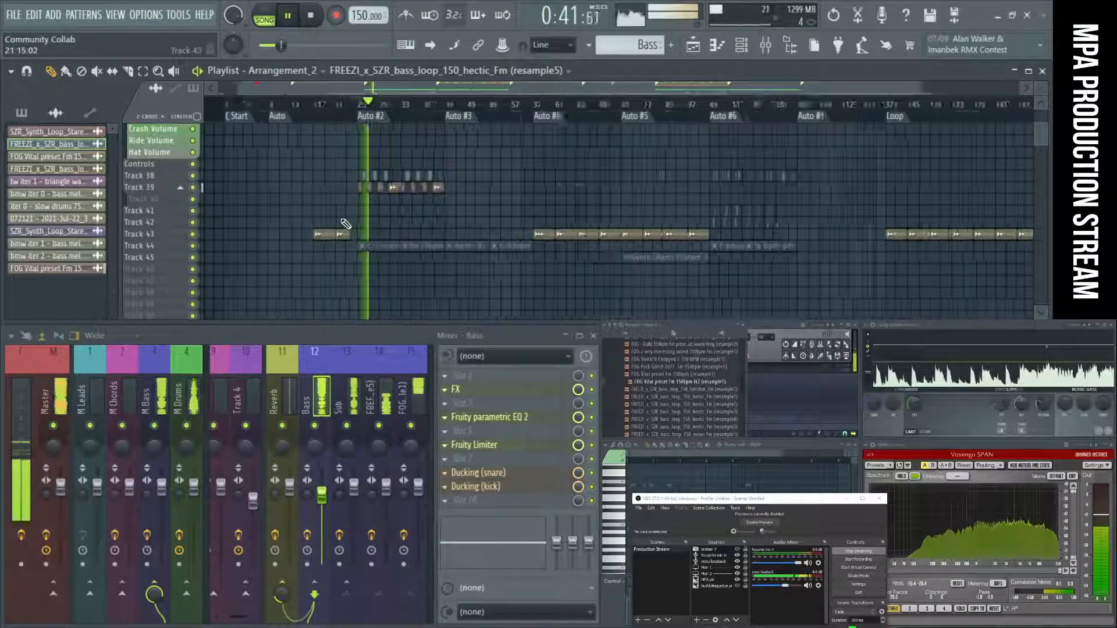
pyautogui.scroll(4, 412, 219)
pyautogui.scroll(2, 412, 219)
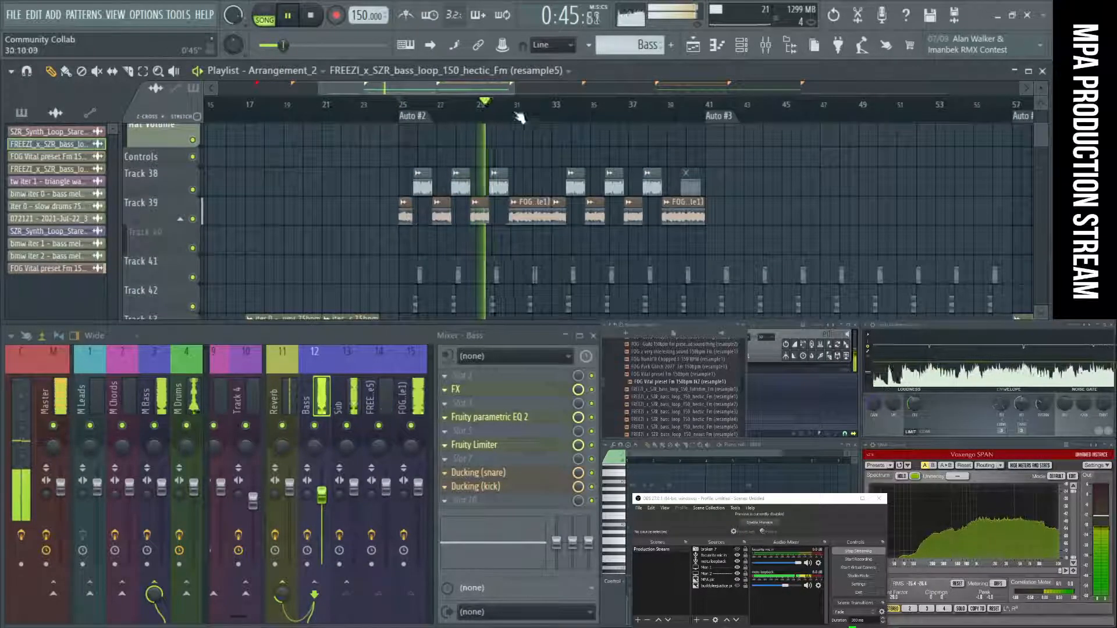
# Compare the Auto #2 clips with those in the Auto #6 section while the song plays.
pyautogui.moveTo(477, 87); pyautogui.dragTo(485, 87)
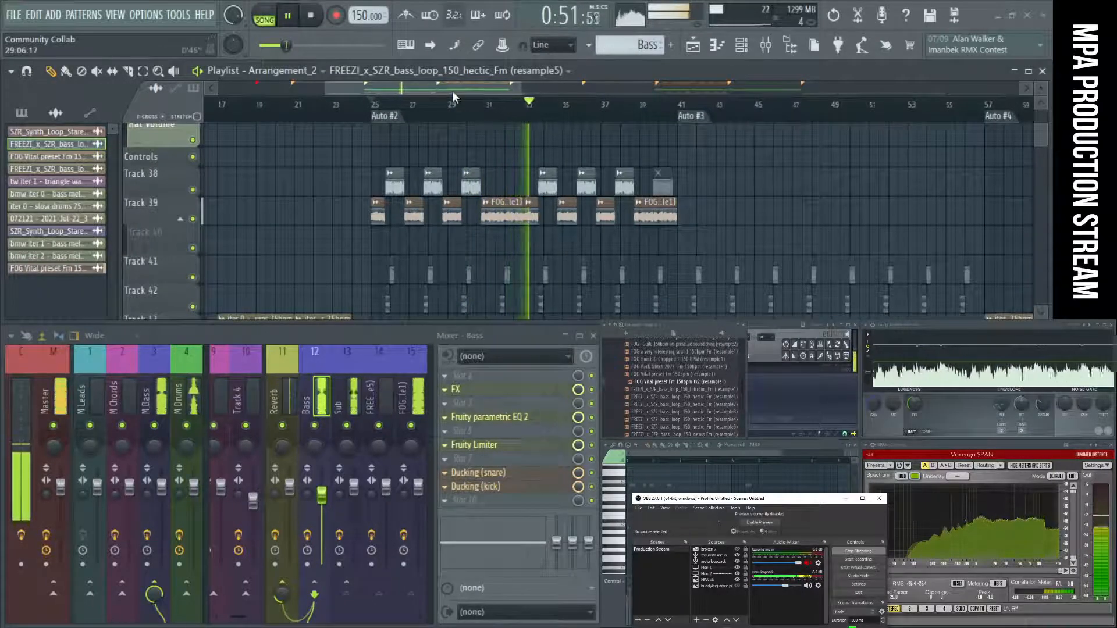
pyautogui.moveTo(452, 90); pyautogui.dragTo(732, 86)
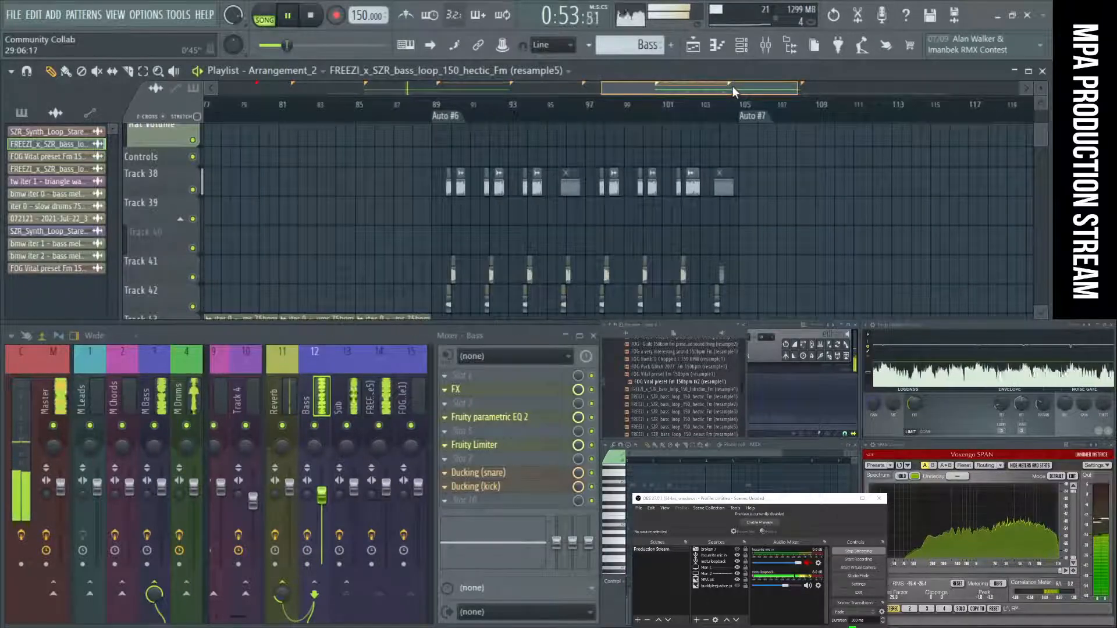
pyautogui.scroll(10, 934, 279)
pyautogui.scroll(4, 934, 280)
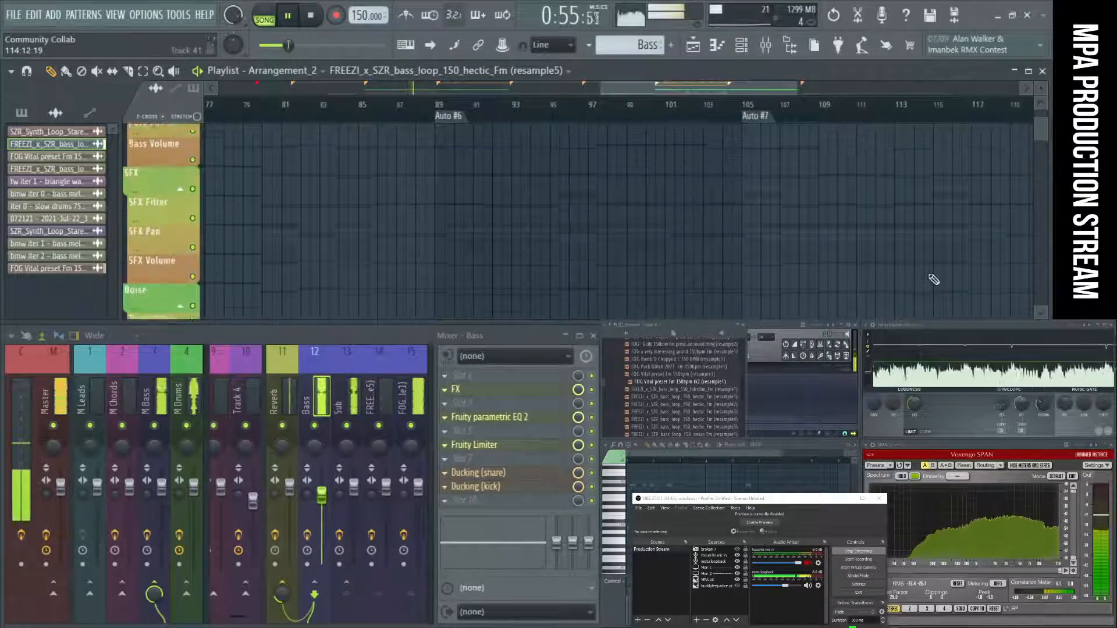
pyautogui.scroll(-3, 931, 277)
pyautogui.moveTo(671, 88); pyautogui.dragTo(417, 100)
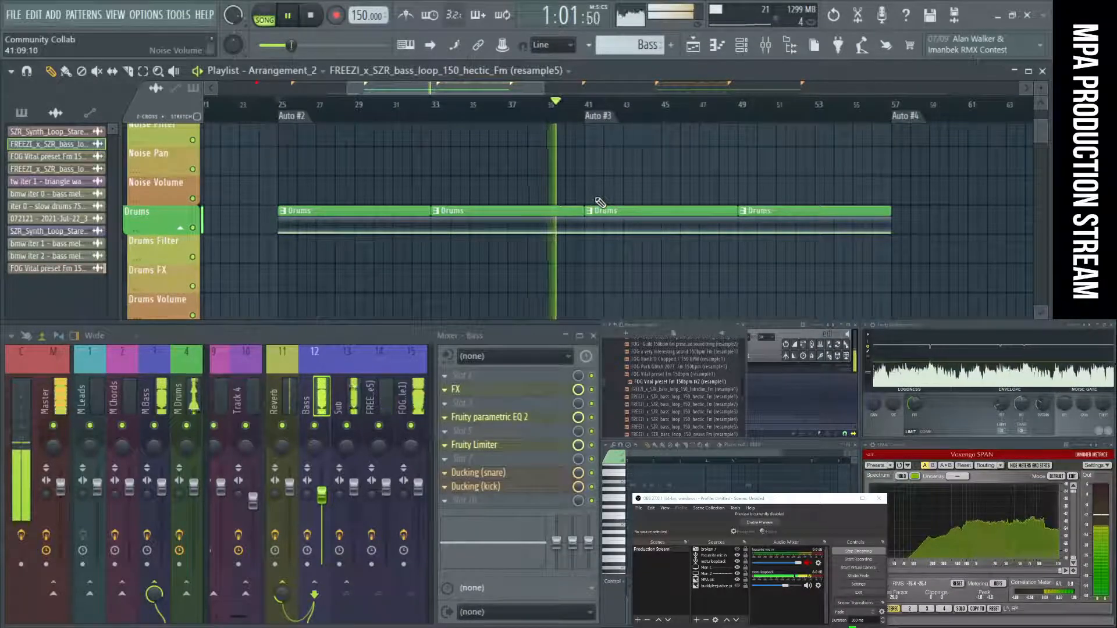
# Play the song from Auto #5 and examine the tracks between Auto #5 and Auto #6.
pyautogui.scroll(-4, 605, 198)
pyautogui.moveTo(447, 90); pyautogui.dragTo(586, 88)
pyautogui.click(505, 122)
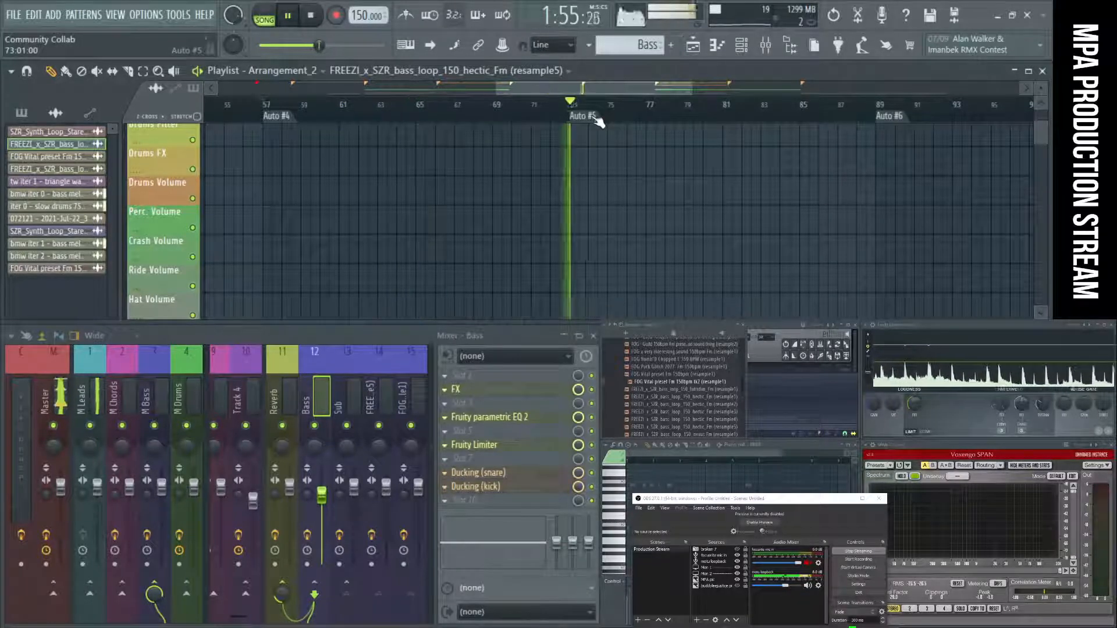
pyautogui.moveTo(606, 89); pyautogui.dragTo(640, 133)
pyautogui.scroll(-8, 641, 181)
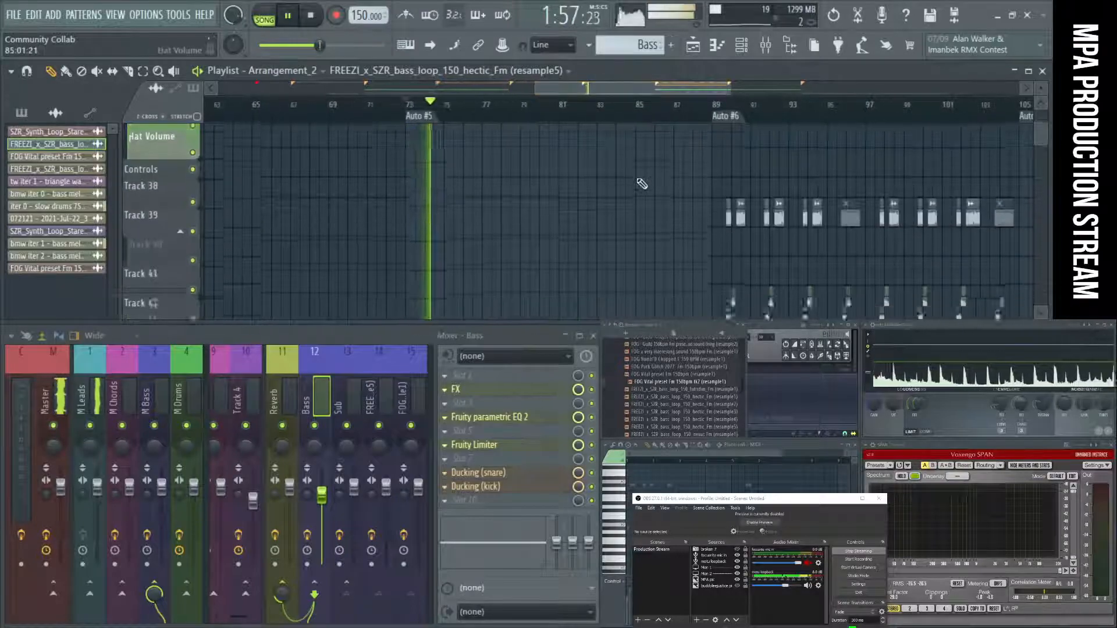
pyautogui.scroll(15, 641, 183)
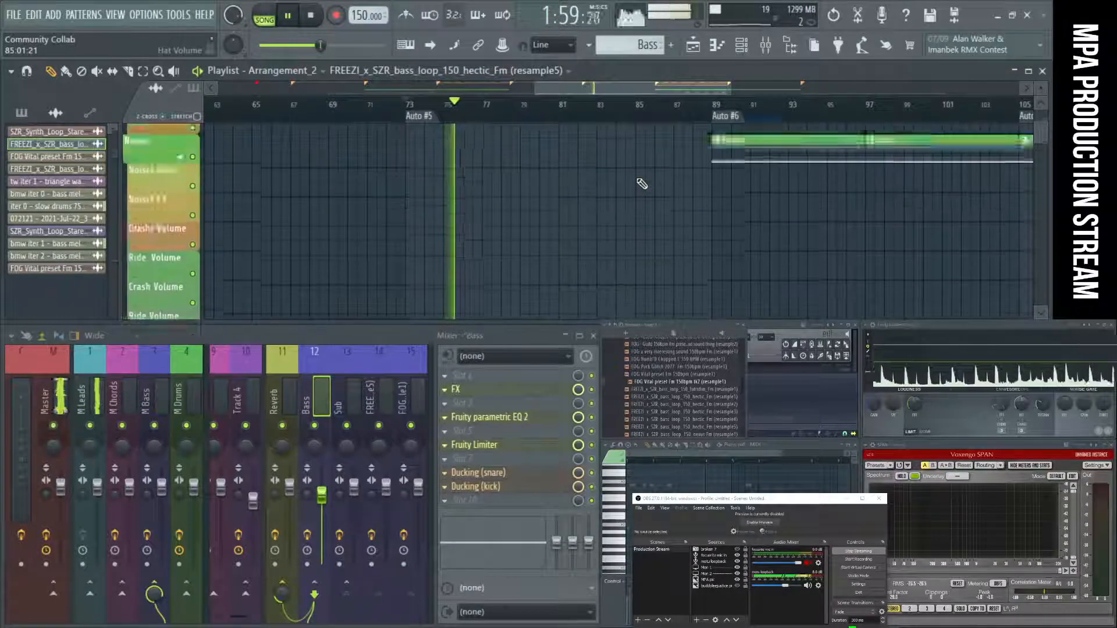
pyautogui.scroll(1, 641, 183)
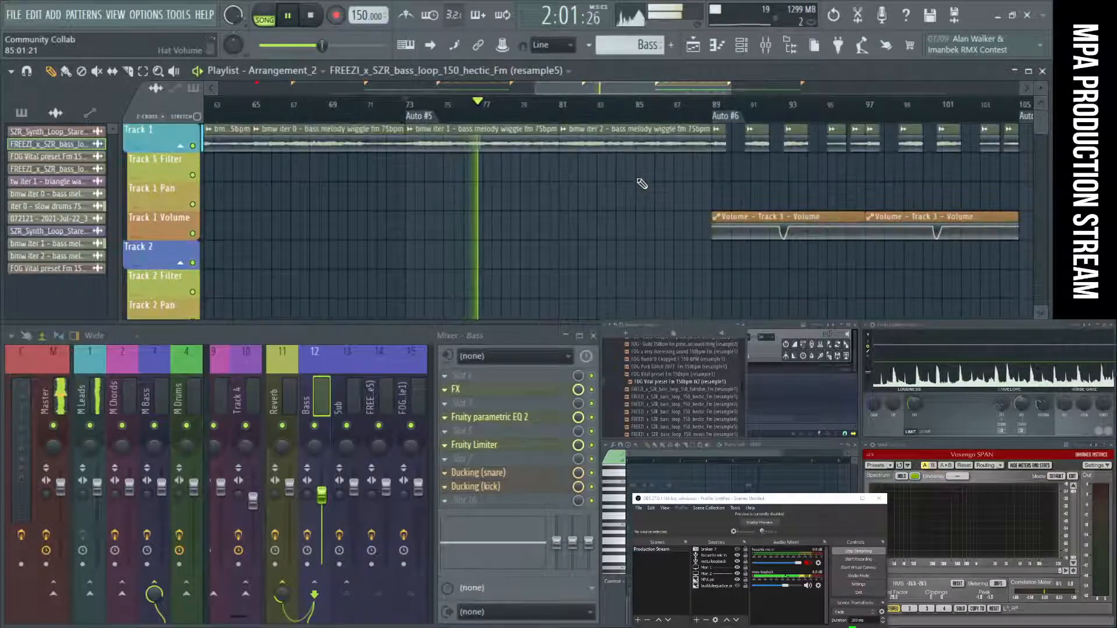
# Collapse the playlist track groups from Track 1 to Track 4, plus Bass, SFX, Noise and Drums.
pyautogui.scroll(-6, 182, 158)
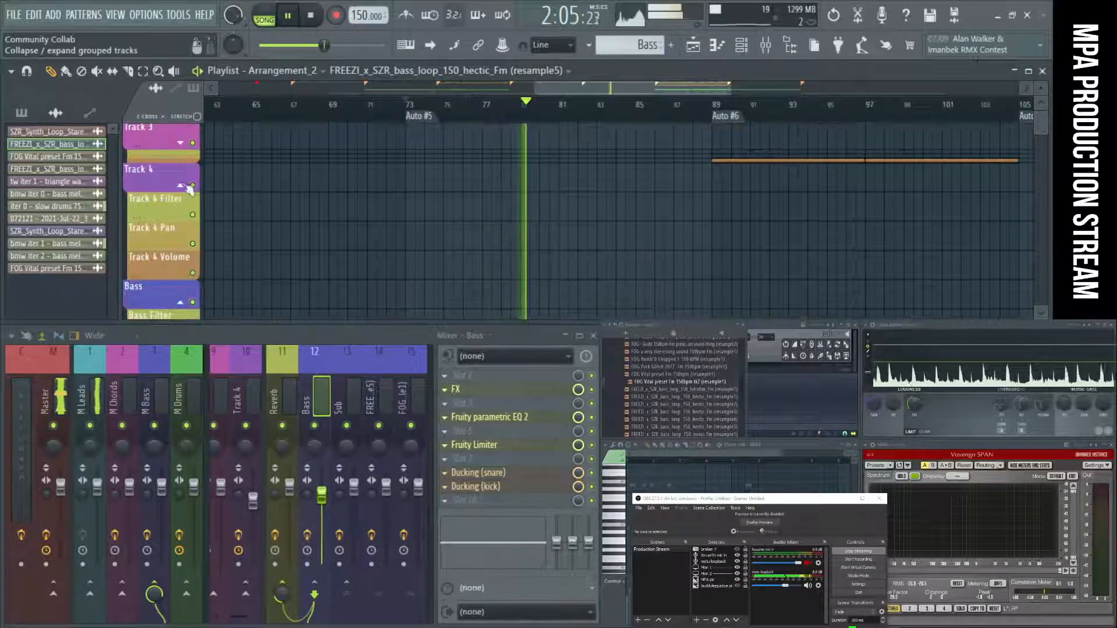
pyautogui.click(180, 185)
pyautogui.click(182, 270)
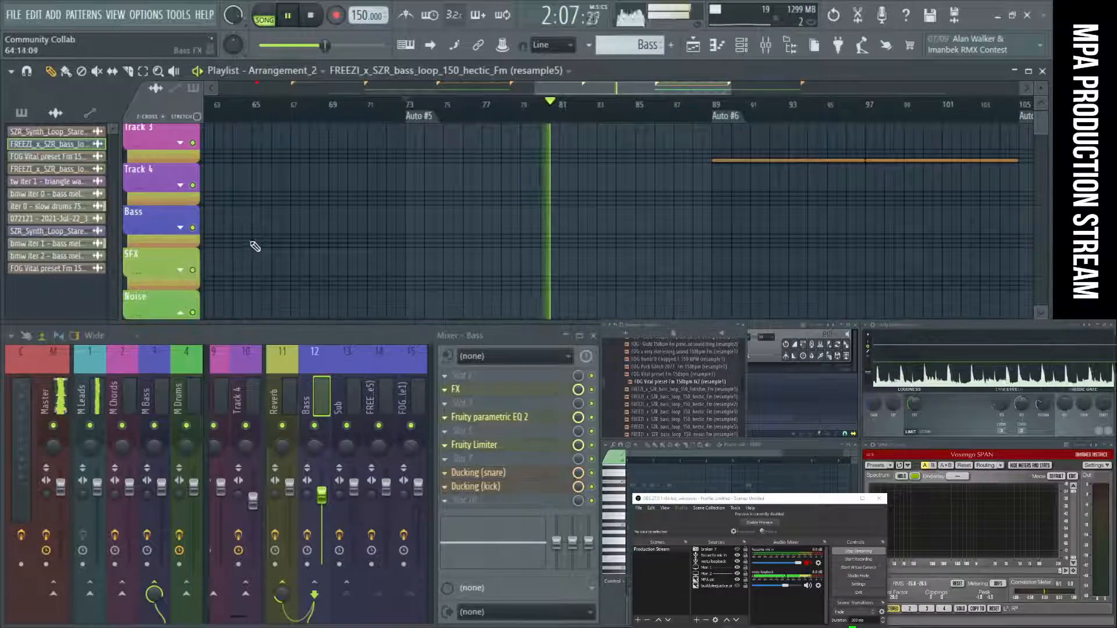
pyautogui.scroll(-4, 233, 247)
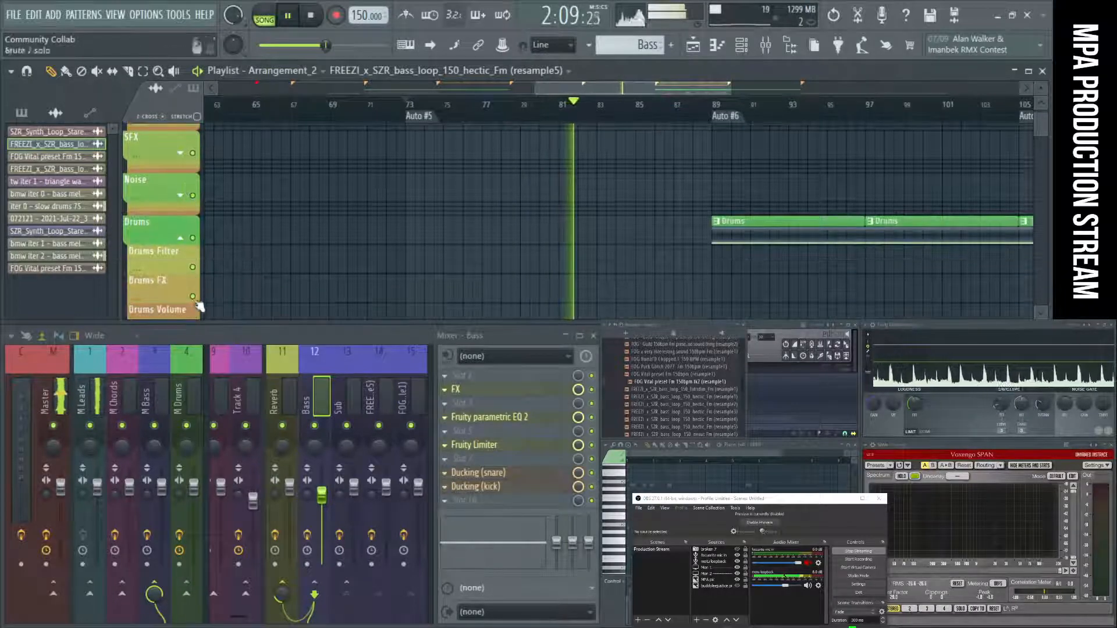
pyautogui.scroll(-4, 273, 239)
pyautogui.scroll(8, 281, 234)
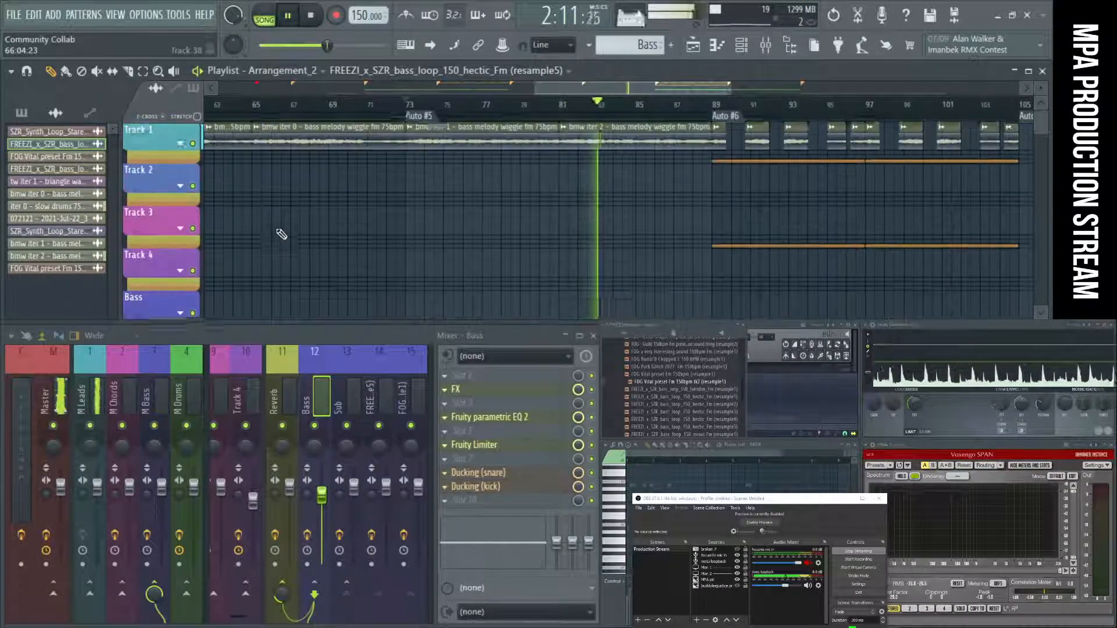
# Review the whole arrangement with collapsed groups, listening to the transition from Auto #5 into Auto #6.
pyautogui.scroll(-10, 282, 234)
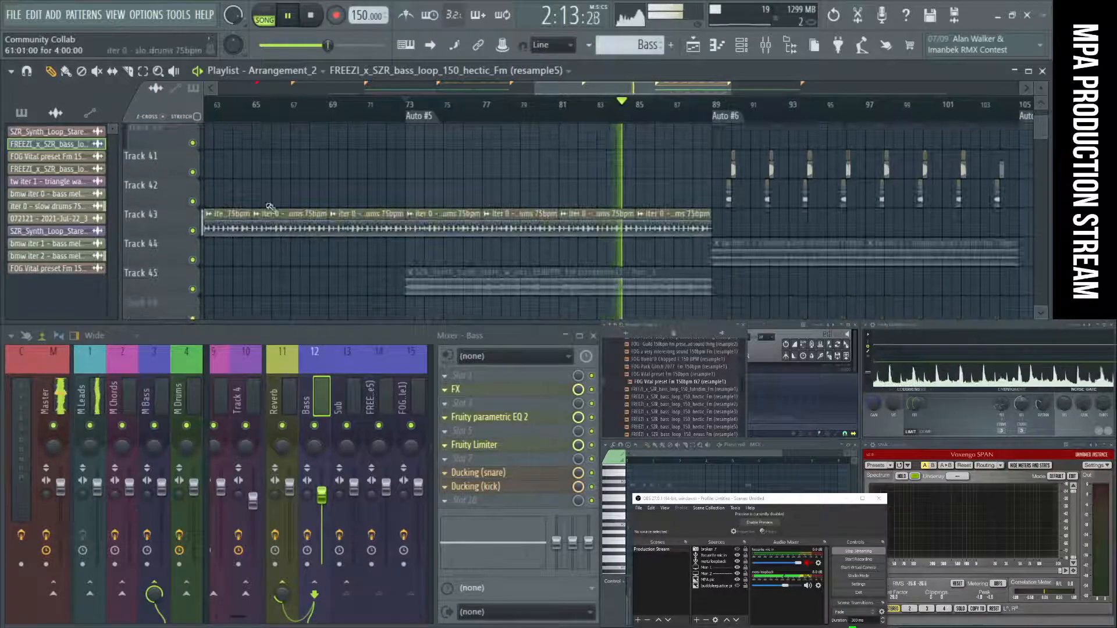
pyautogui.keyDown('ctrl'); pyautogui.rightClick(531, 202); pyautogui.keyUp('ctrl')
pyautogui.scroll(2, 533, 204)
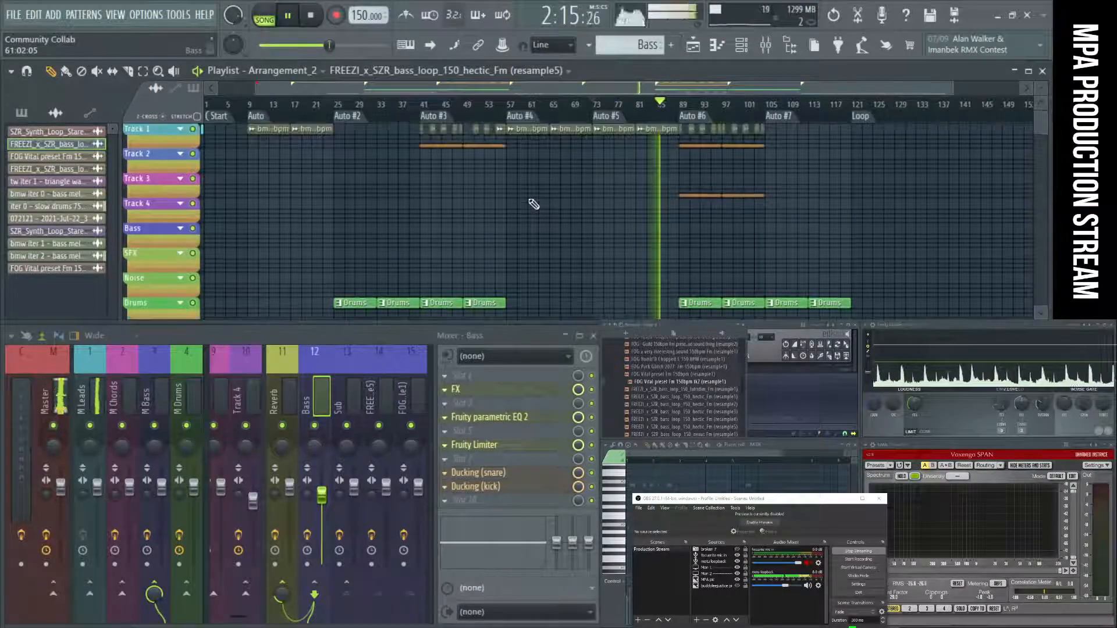
pyautogui.scroll(-5, 533, 204)
pyautogui.scroll(-5, 534, 203)
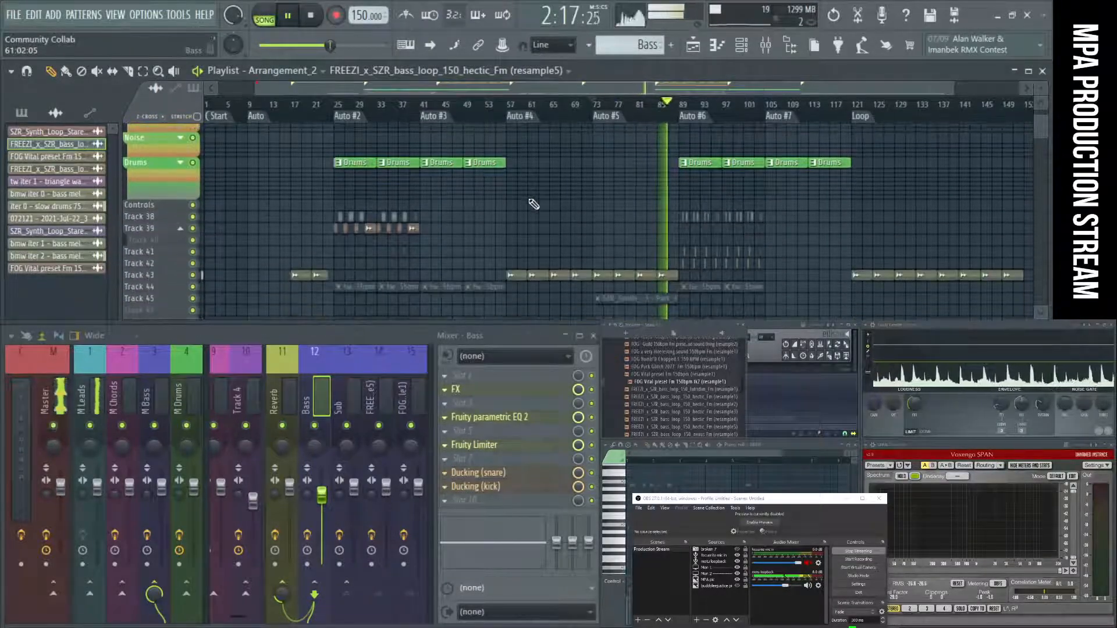
pyautogui.scroll(1, 534, 203)
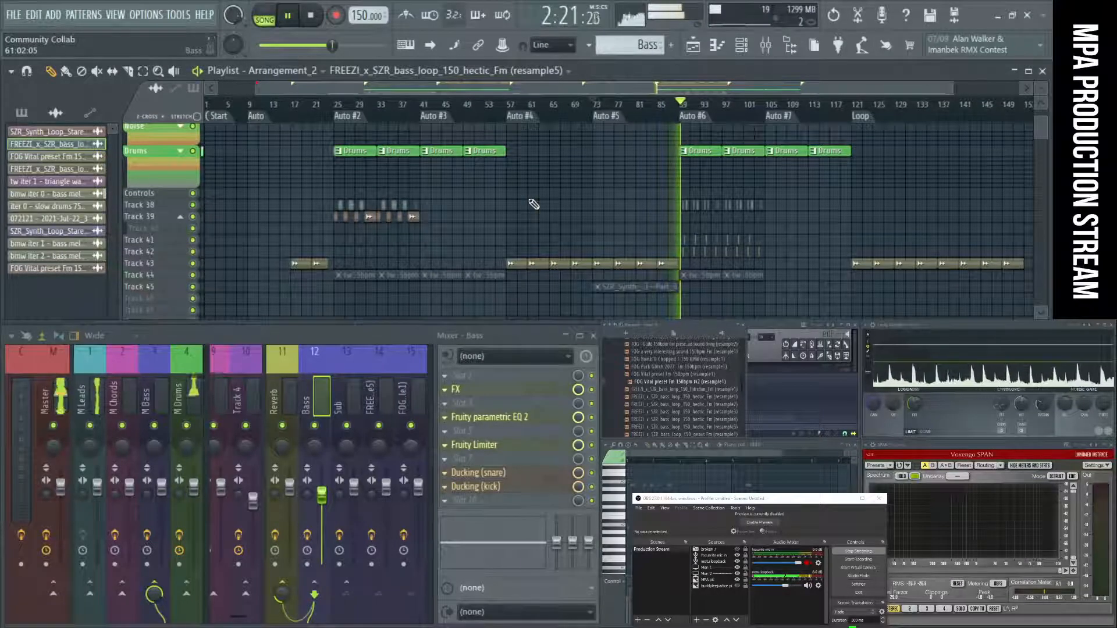
pyautogui.scroll(2, 676, 242)
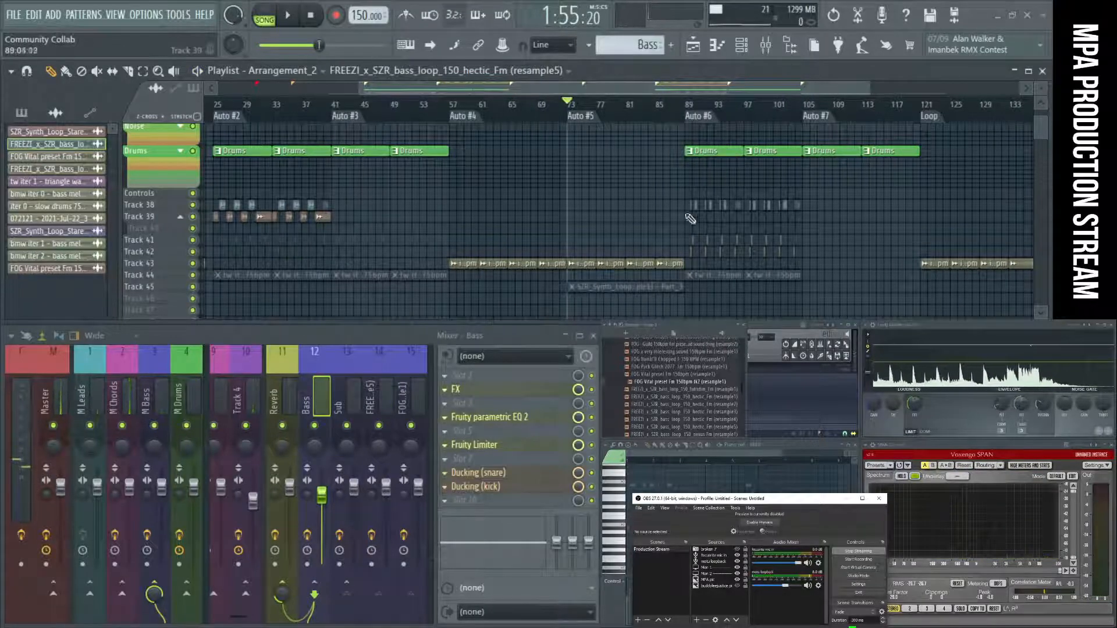
# Delete the Auto #6 clips on Tracks 38, 39, 41 and 42 and replace them with a copy of the Auto #2 clips on Tracks 38 and 39.
pyautogui.scroll(-2, 620, 213)
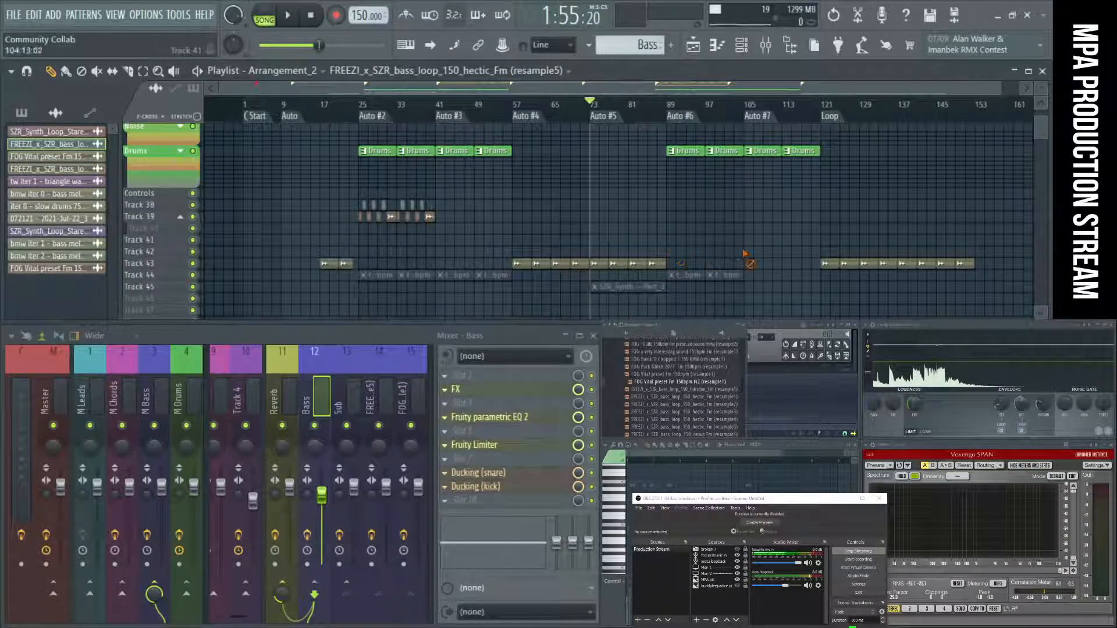
pyautogui.moveTo(475, 228); pyautogui.dragTo(341, 202)
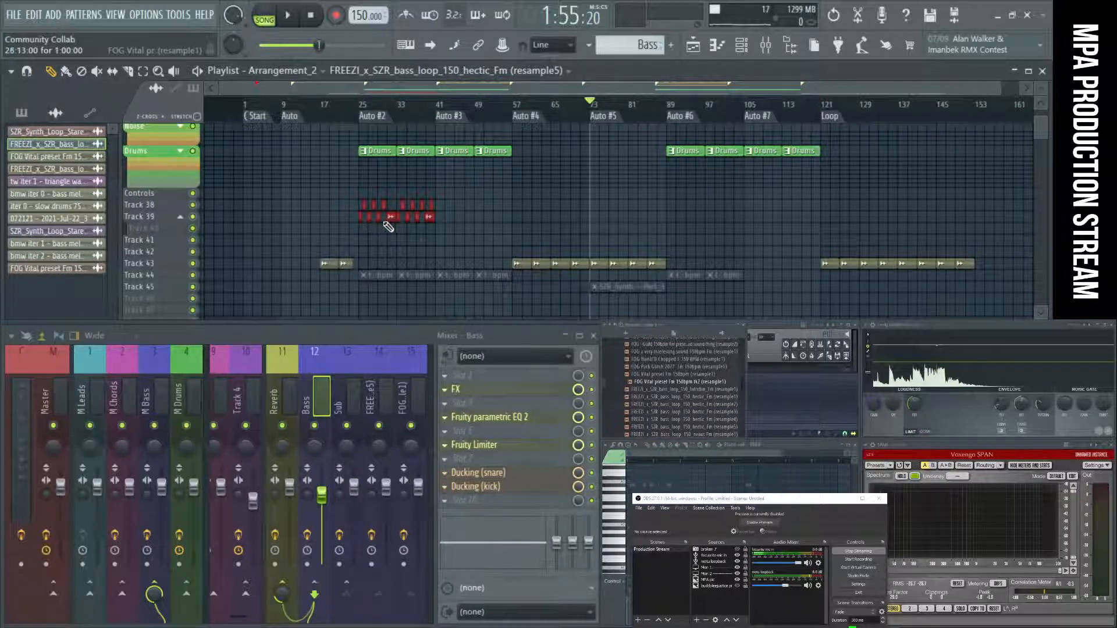
pyautogui.scroll(2, 406, 216)
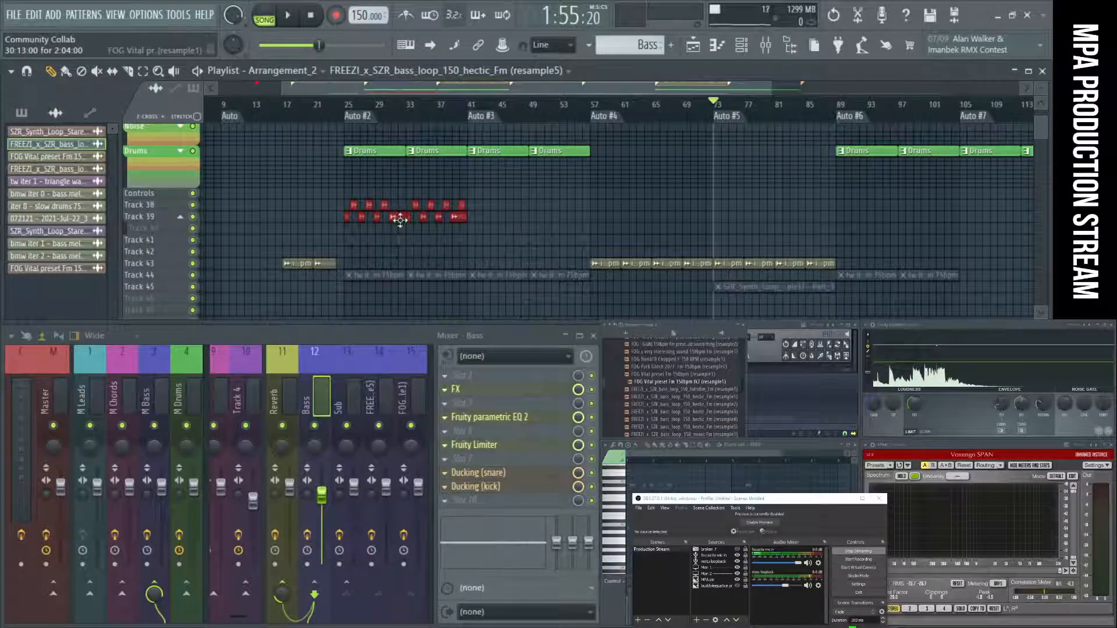
pyautogui.moveTo(430, 222); pyautogui.dragTo(894, 213)
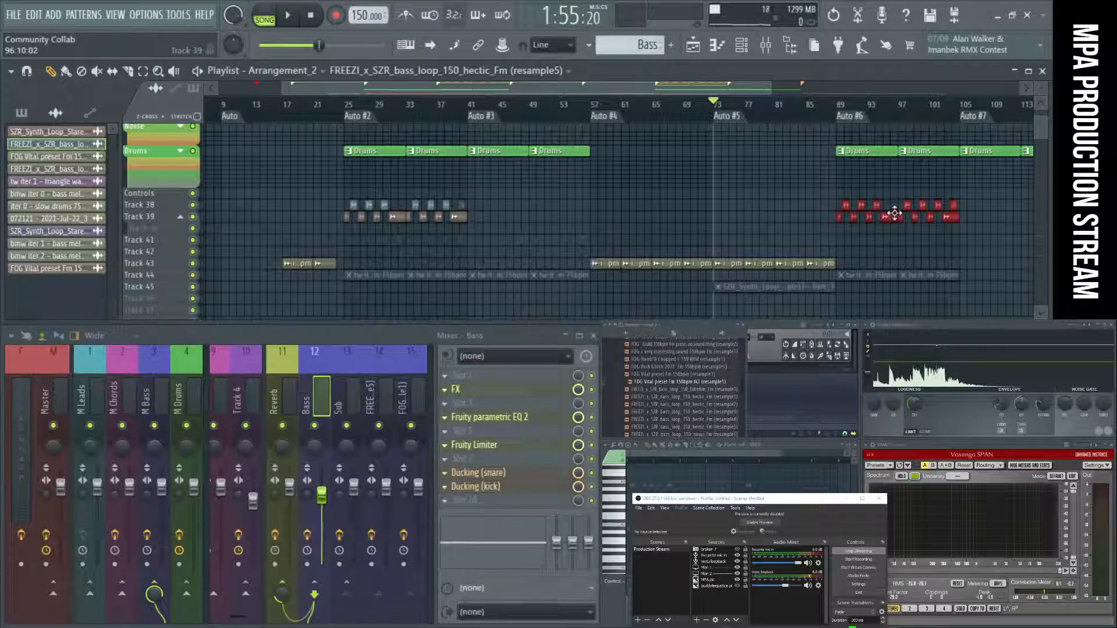
# Play the song from Auto #6 and check the copied bass clips against the clips on Track 1.
pyautogui.click(856, 120)
pyautogui.press('space')
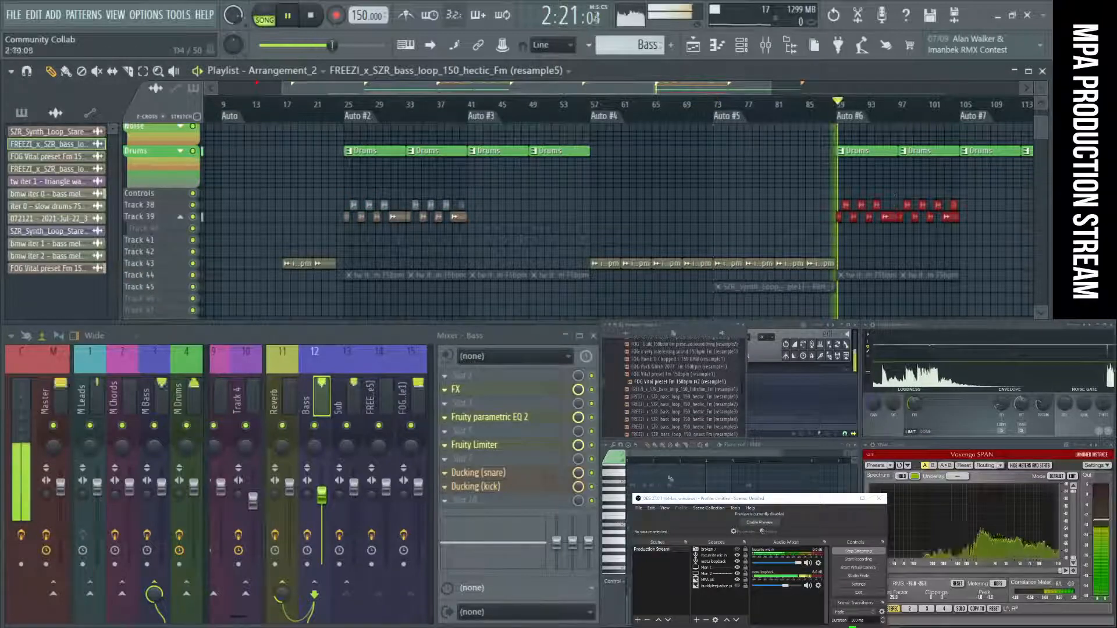
pyautogui.scroll(-1, 778, 213)
pyautogui.scroll(3, 778, 213)
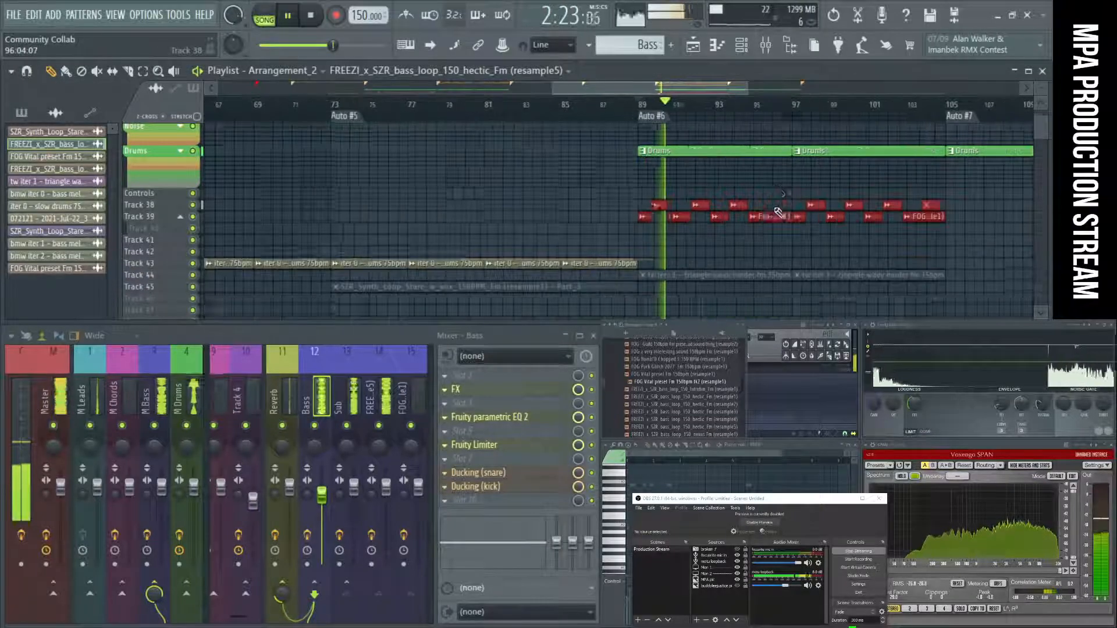
pyautogui.scroll(5, 780, 212)
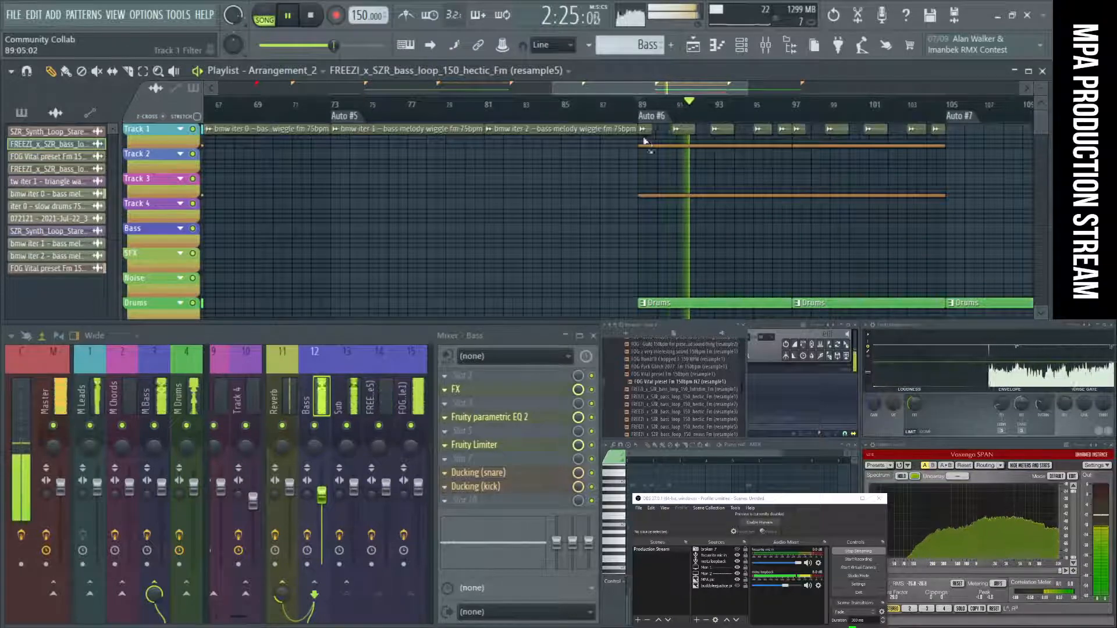
pyautogui.scroll(-5, 727, 186)
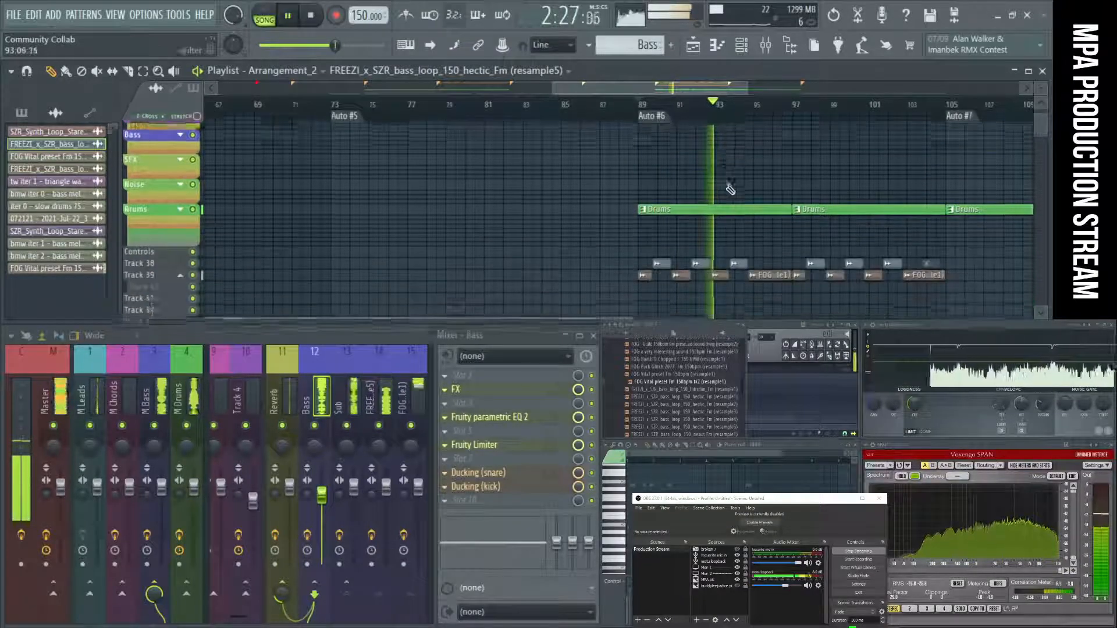
# Mute the Track 1 clips in Auto #6 and place two copied bmw clips on Track 1 across Auto #7.
pyautogui.scroll(-1, 727, 188)
pyautogui.scroll(2, 732, 193)
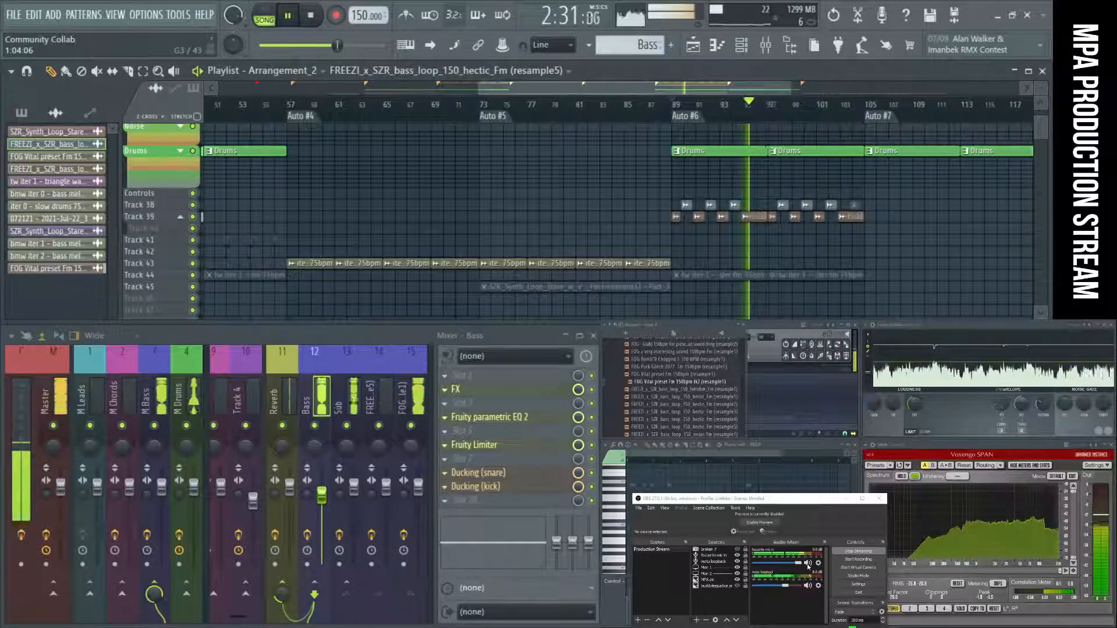
pyautogui.scroll(2, 780, 311)
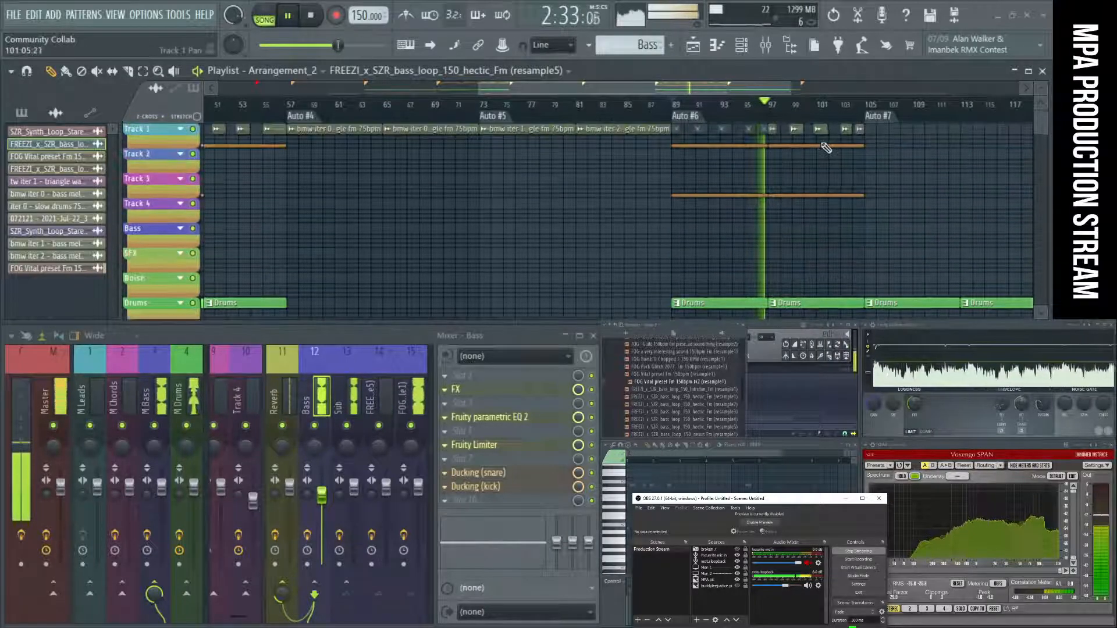
pyautogui.scroll(-5, 774, 166)
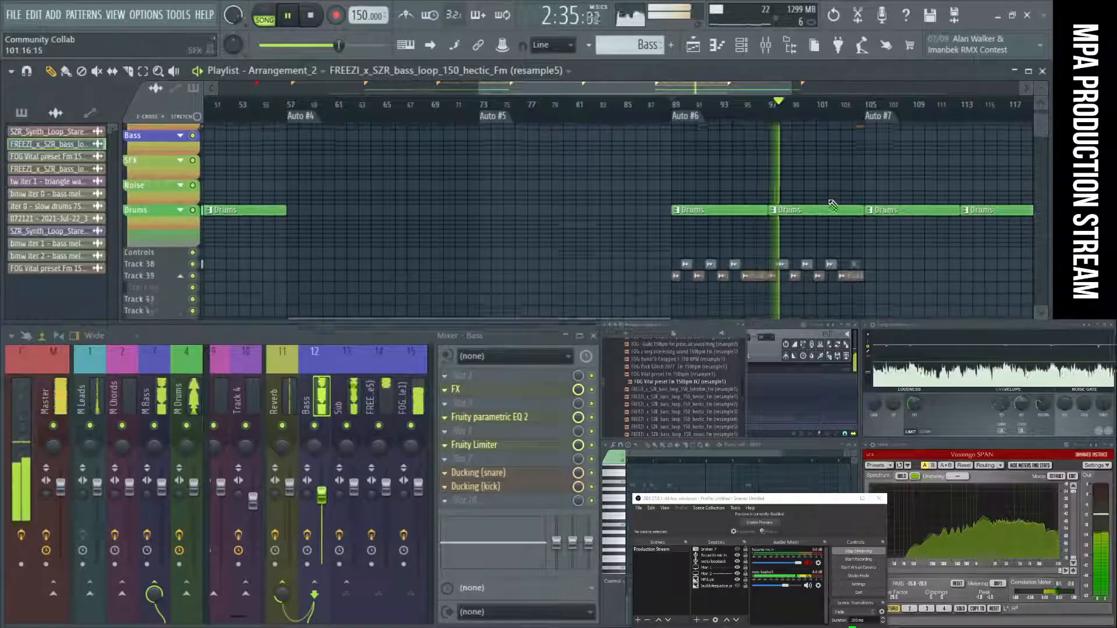
pyautogui.scroll(-1, 724, 186)
pyautogui.scroll(5, 725, 186)
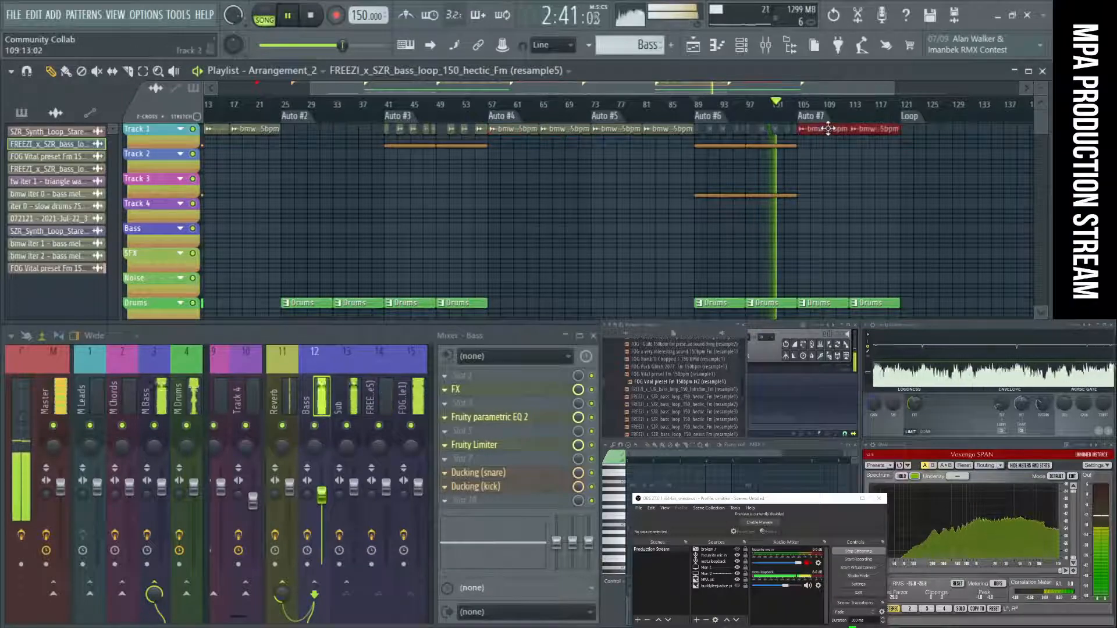
# Listen through Auto #7 up to the Loop marker while examining the tracks in that section, and stop playback.
pyautogui.scroll(-3, 848, 226)
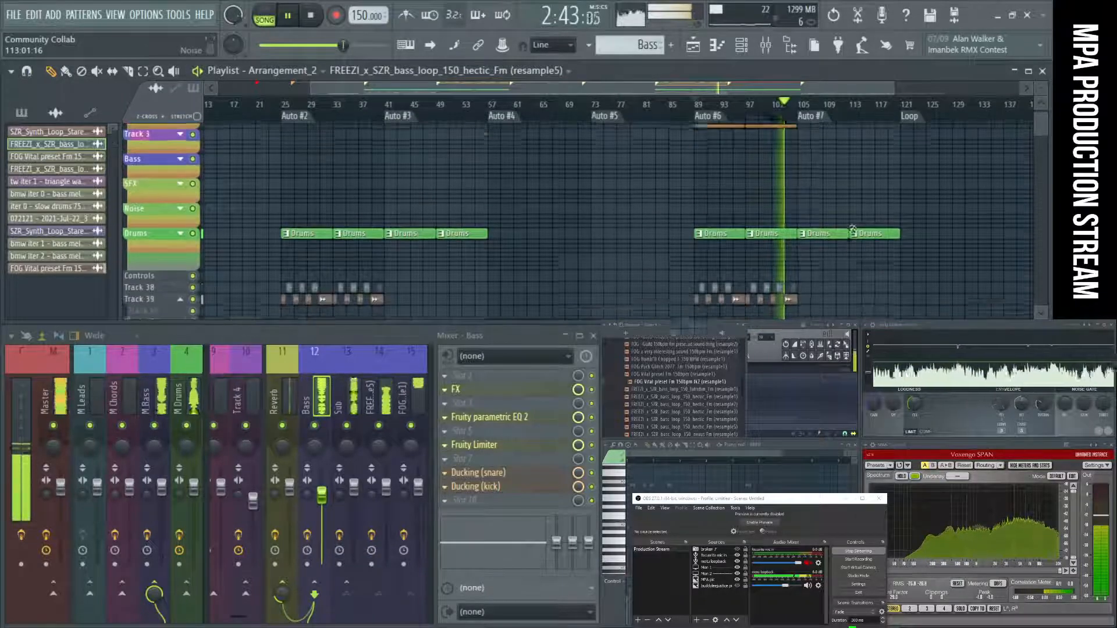
pyautogui.scroll(-5, 853, 230)
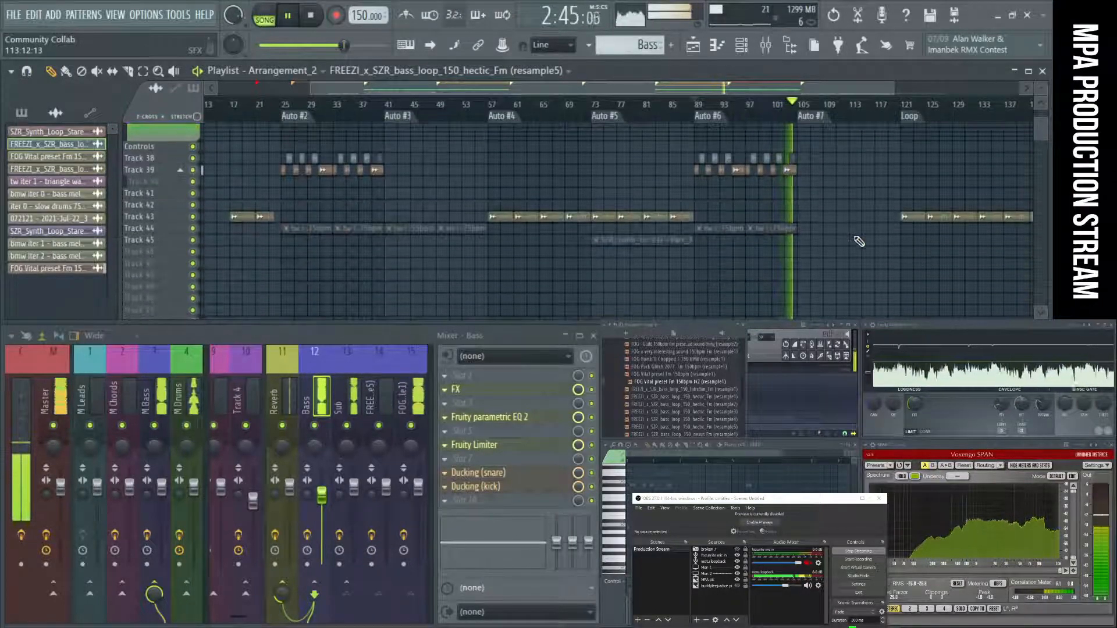
pyautogui.scroll(-5, 859, 242)
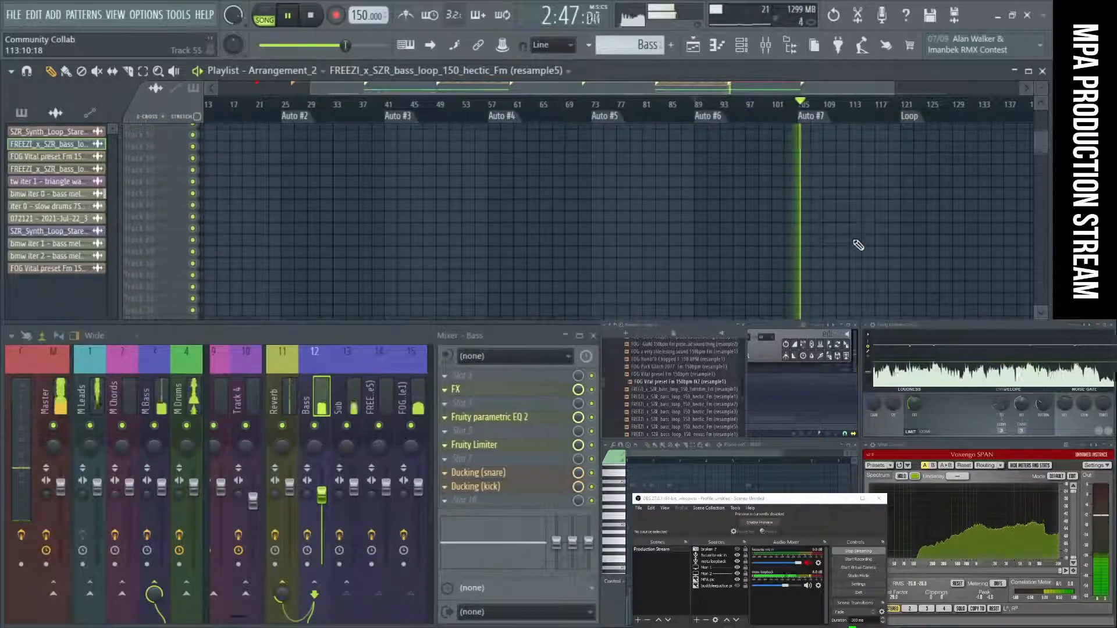
pyautogui.scroll(-5, 858, 245)
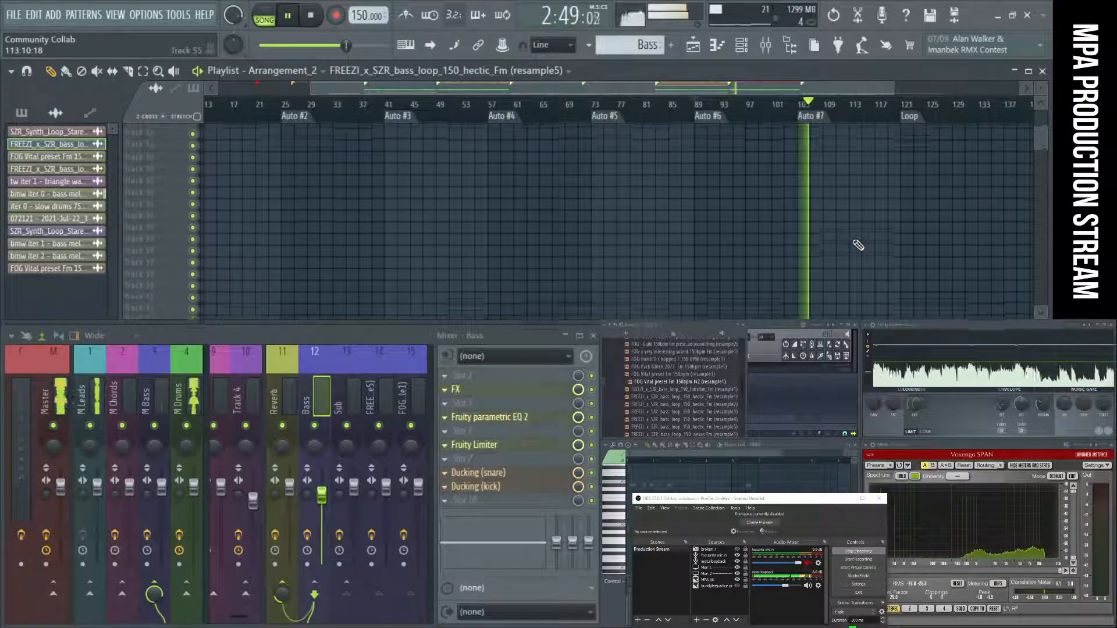
pyautogui.scroll(15, 859, 245)
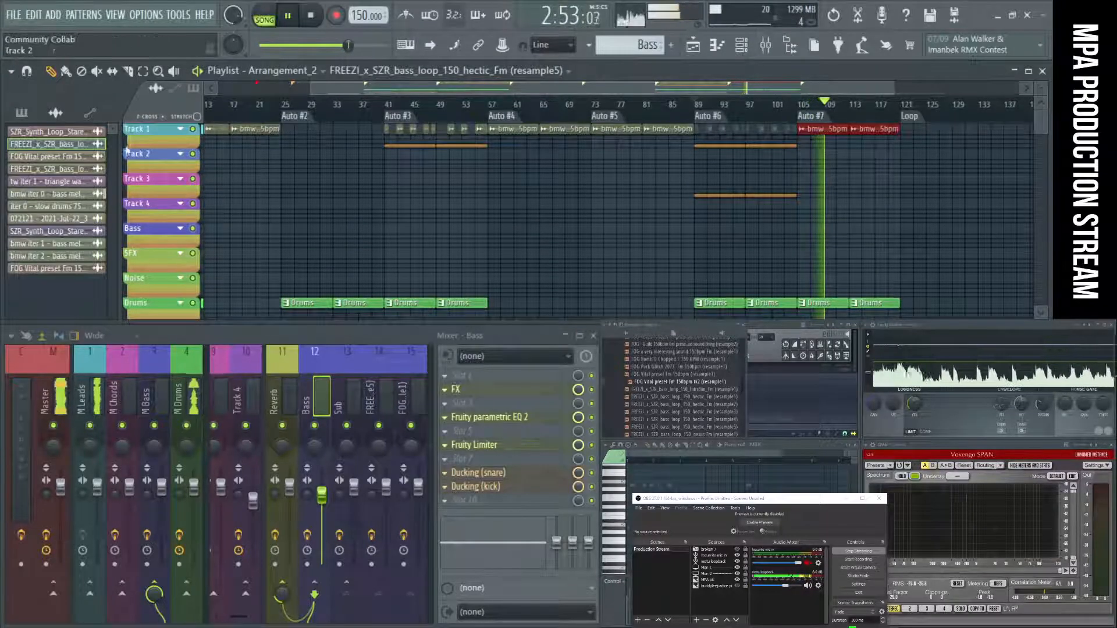
pyautogui.scroll(-5, 149, 279)
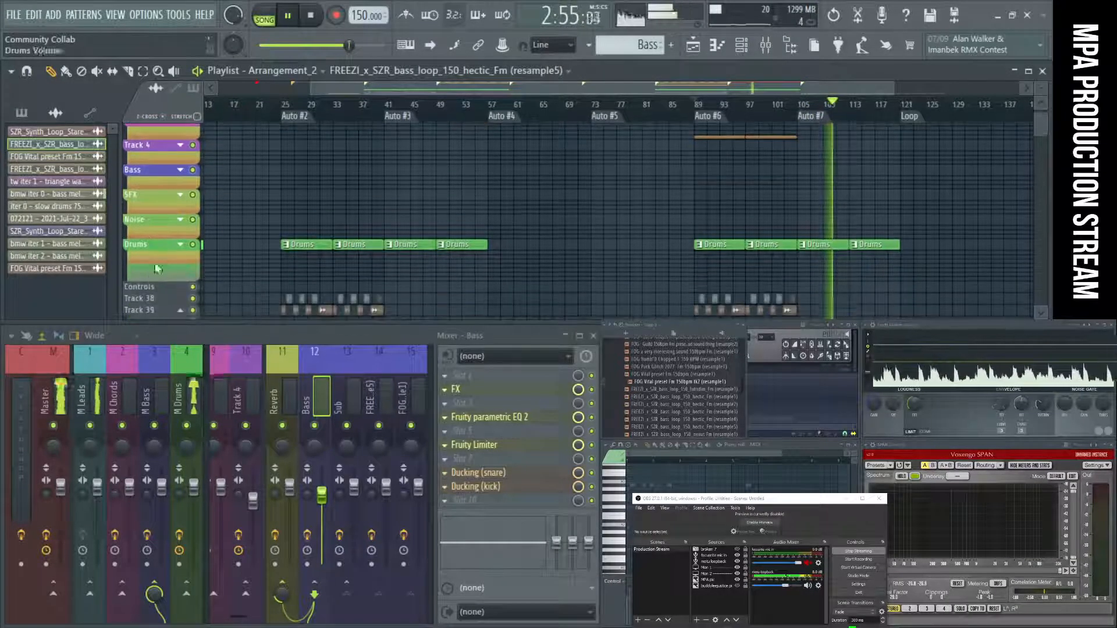
pyautogui.scroll(-2, 710, 272)
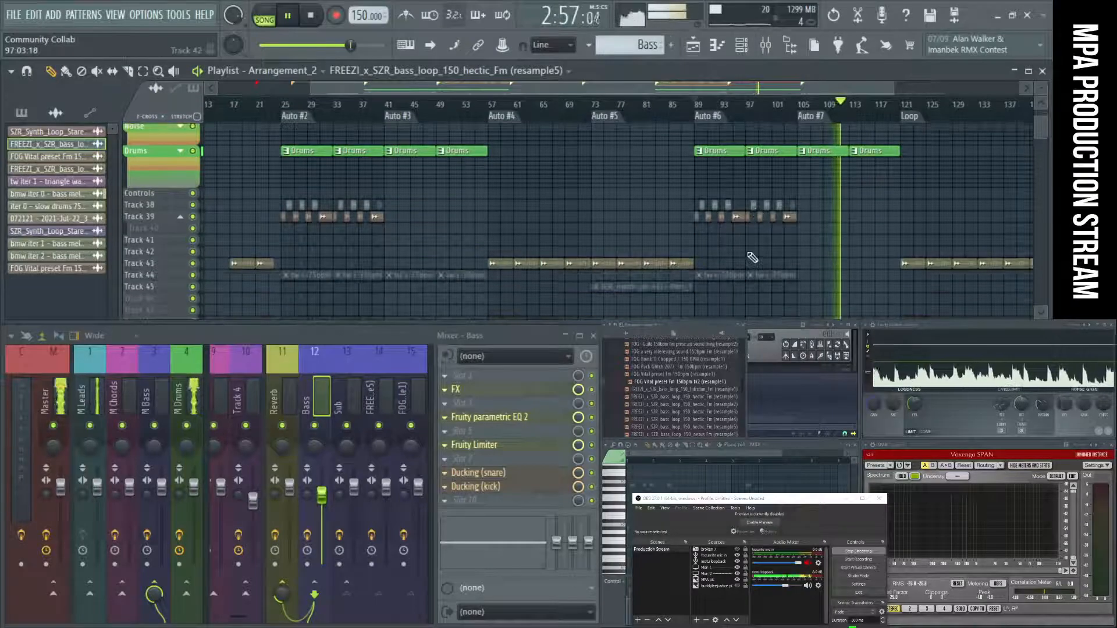
pyautogui.scroll(6, 753, 258)
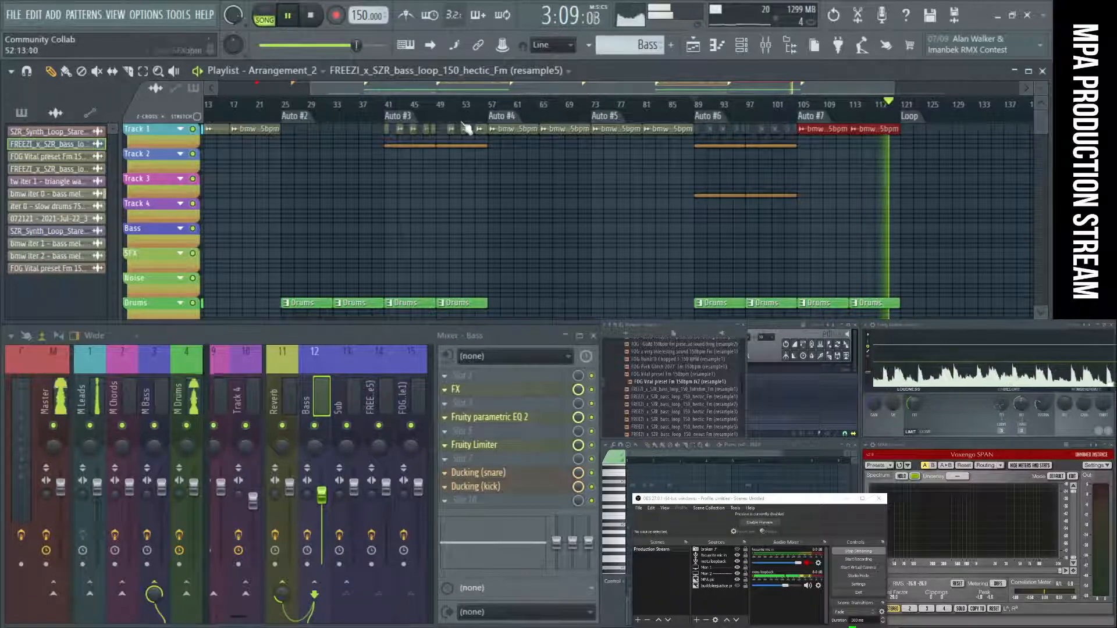
pyautogui.click(319, 16)
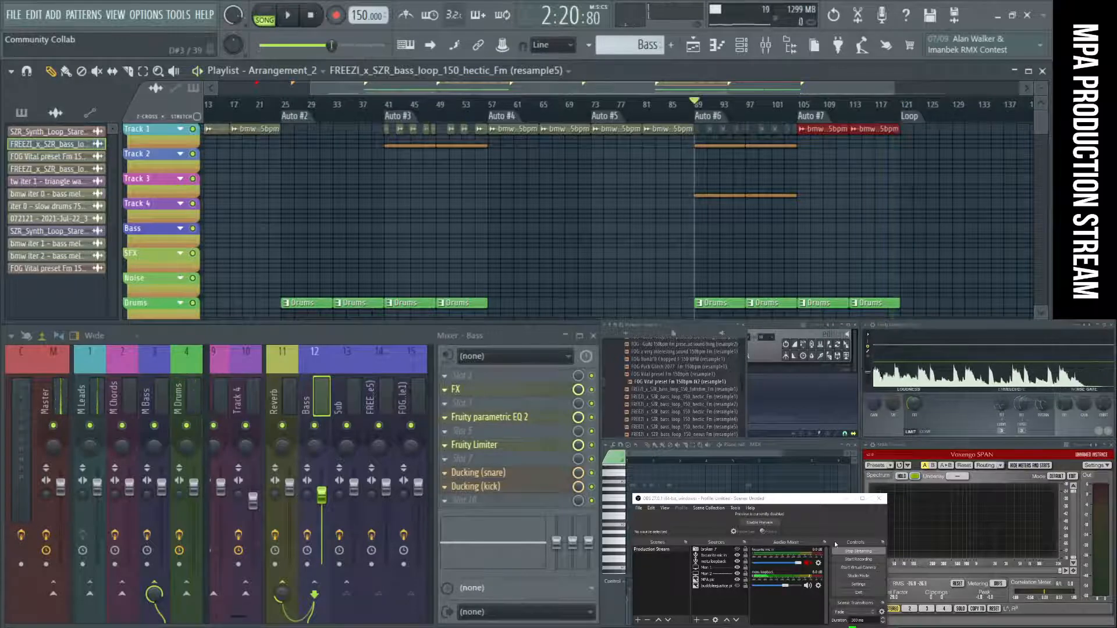